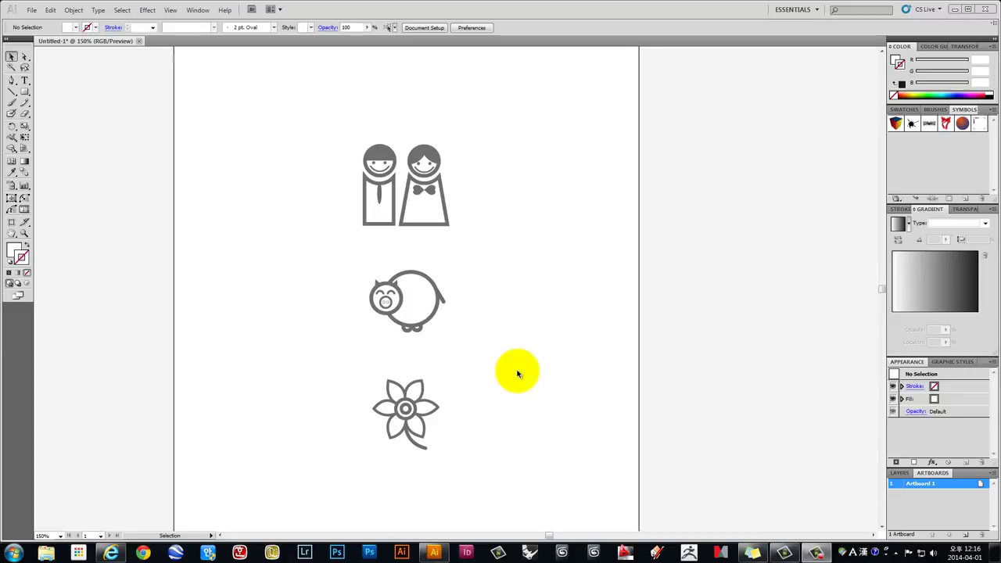
Move the couple, pig and flower icons onto the pasteboard right of the artboard
left_click_drag(469, 357, 500, 359)
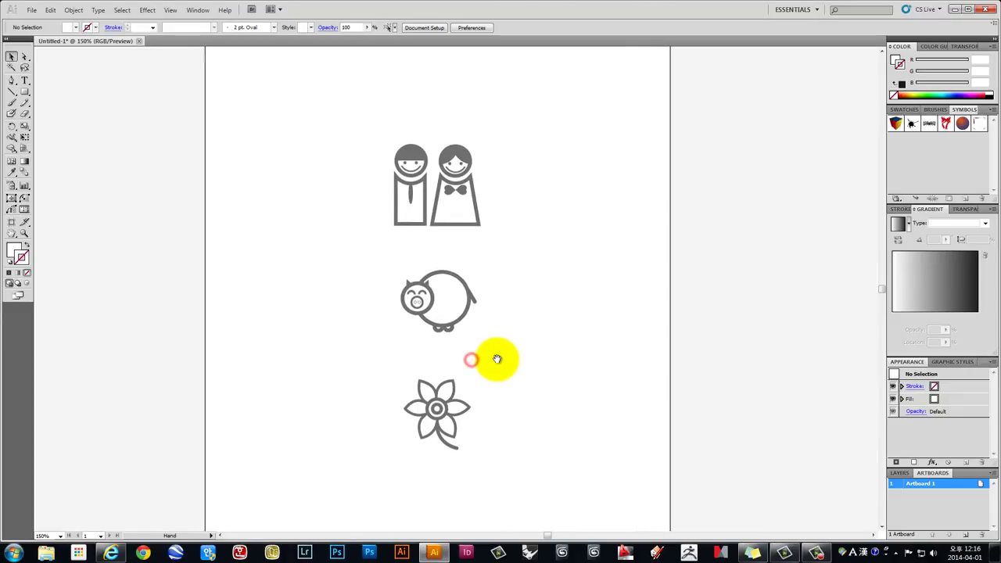
left_click_drag(352, 123, 538, 481)
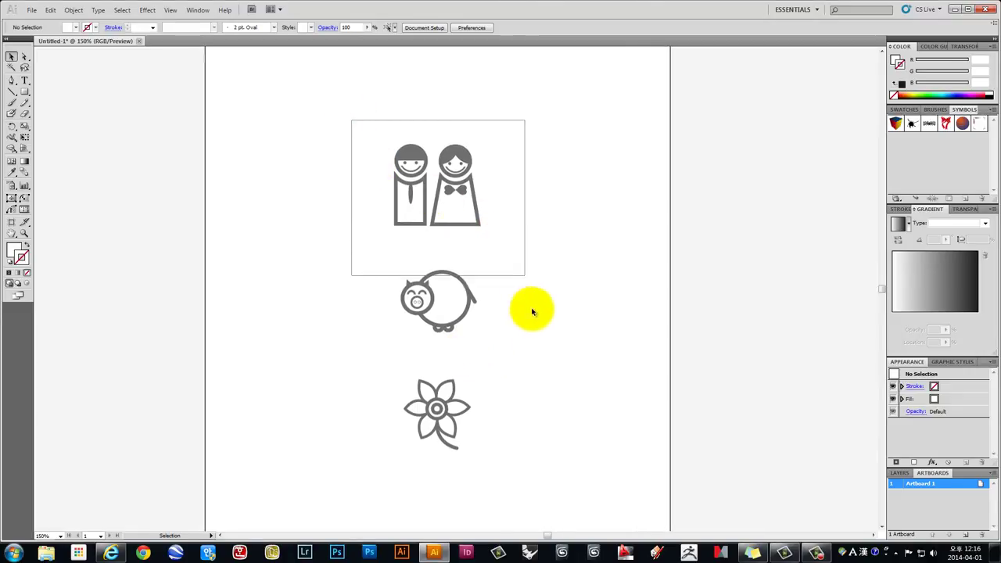
left_click(506, 241)
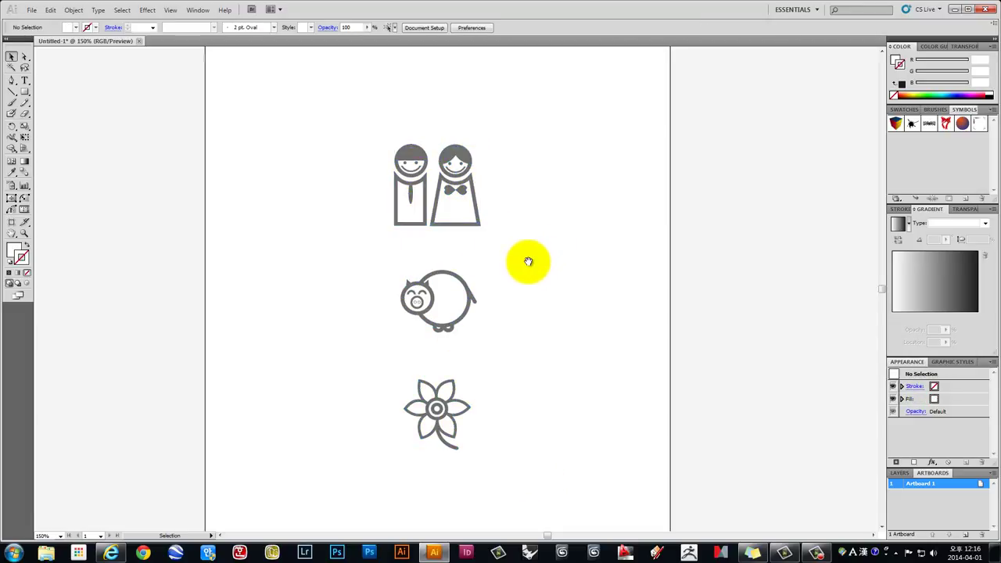
left_click_drag(538, 258, 418, 259)
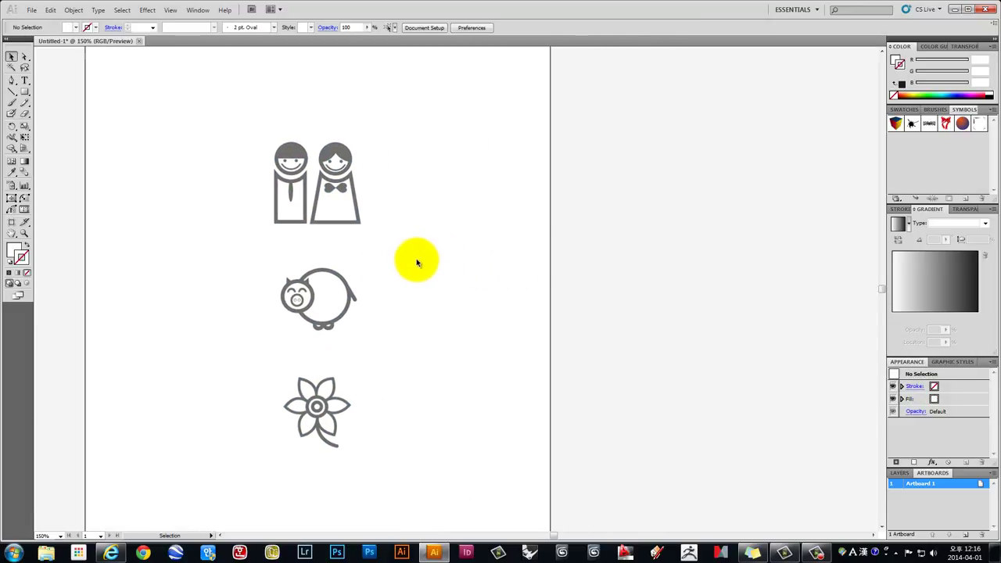
left_click_drag(382, 260, 427, 259)
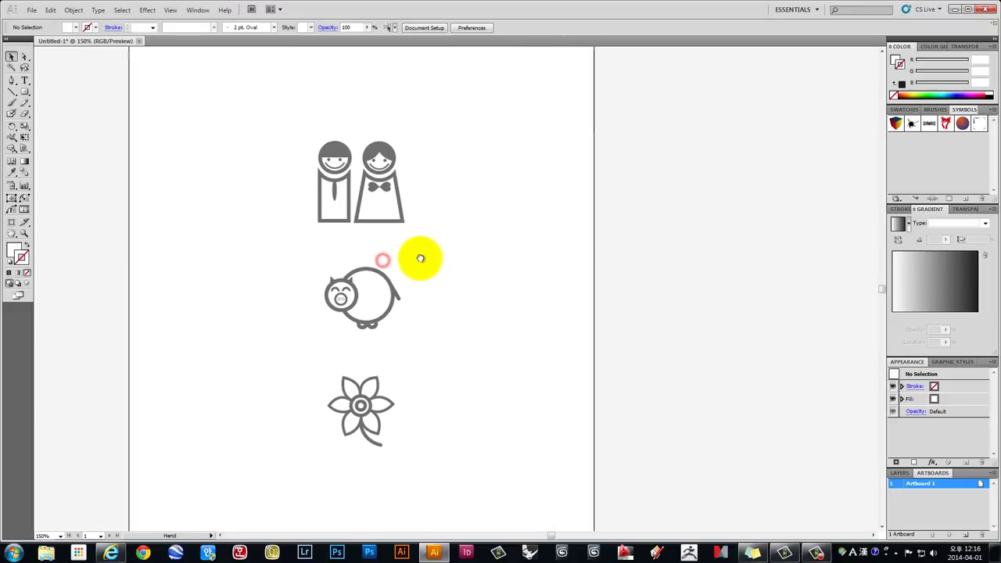
left_click_drag(276, 108, 454, 504)
left_click_drag(358, 297, 724, 297)
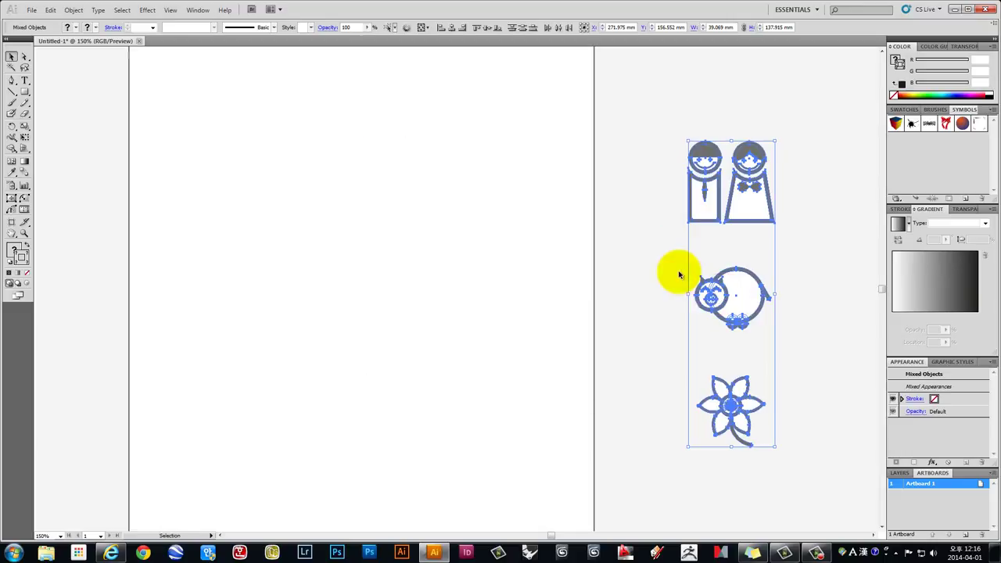
left_click(674, 263)
left_click_drag(678, 261, 793, 339)
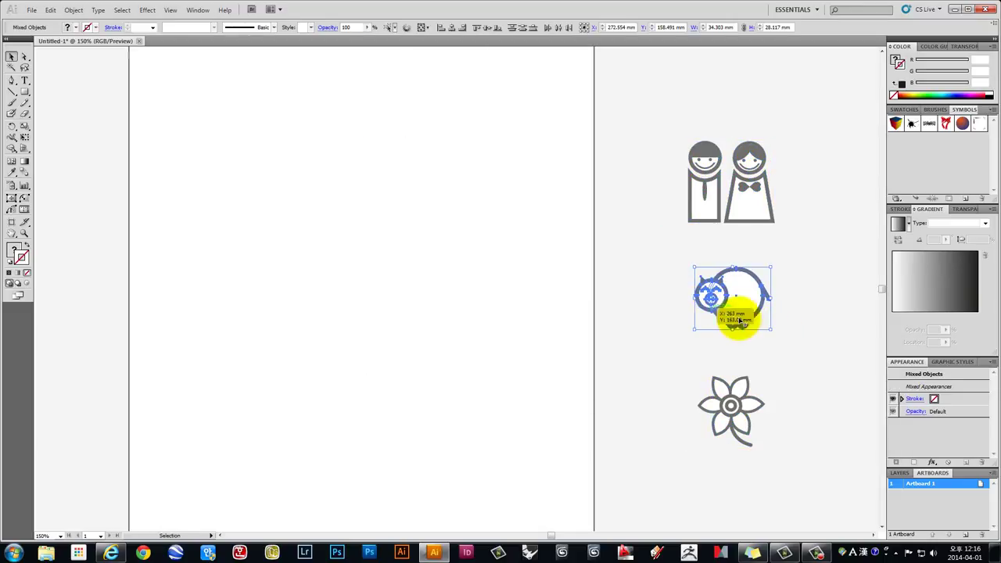
left_click(659, 269)
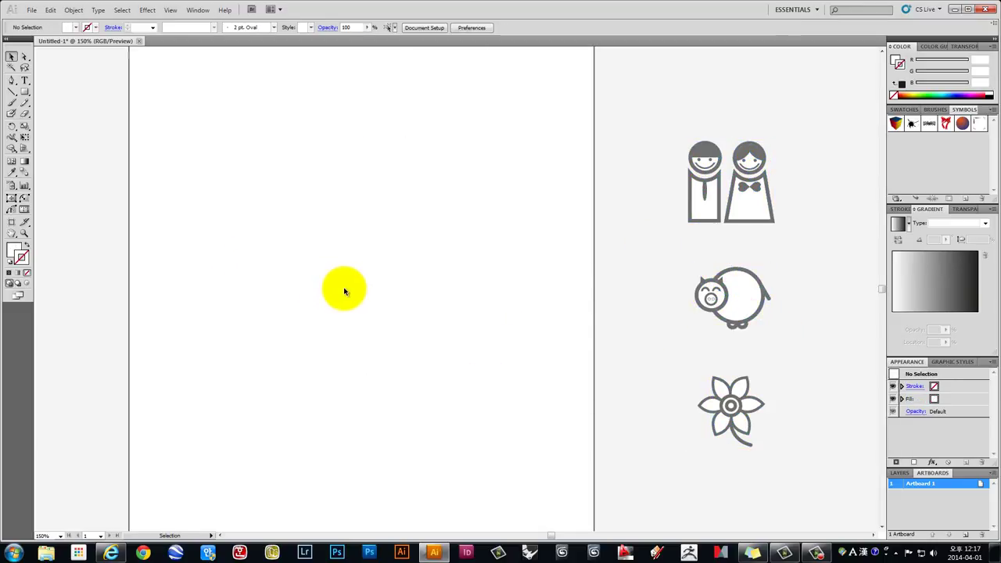
Draw a circle about 29.9 mm across near the artboard centre with the Ellipse tool
left_click_drag(342, 291, 354, 277)
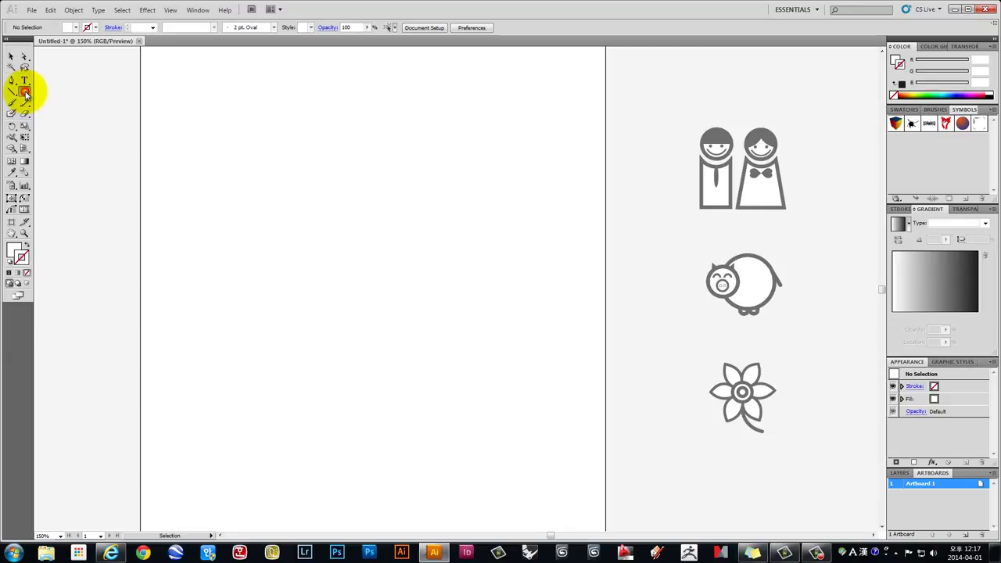
left_click_drag(24, 91, 43, 116)
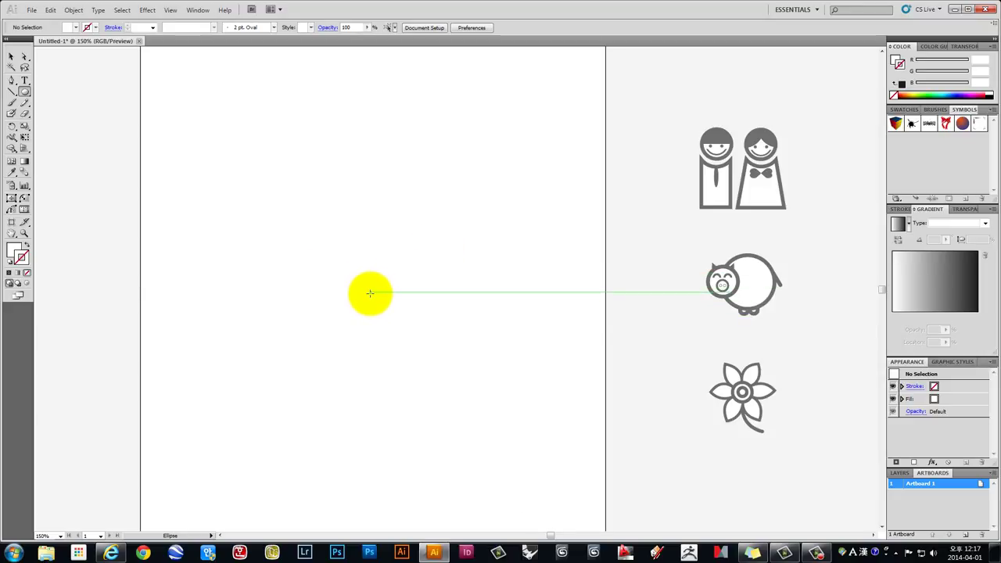
mouse_move(363, 284)
left_mouse_down()
mouse_move(401, 321)
mouse_move(377, 300)
left_mouse_up()
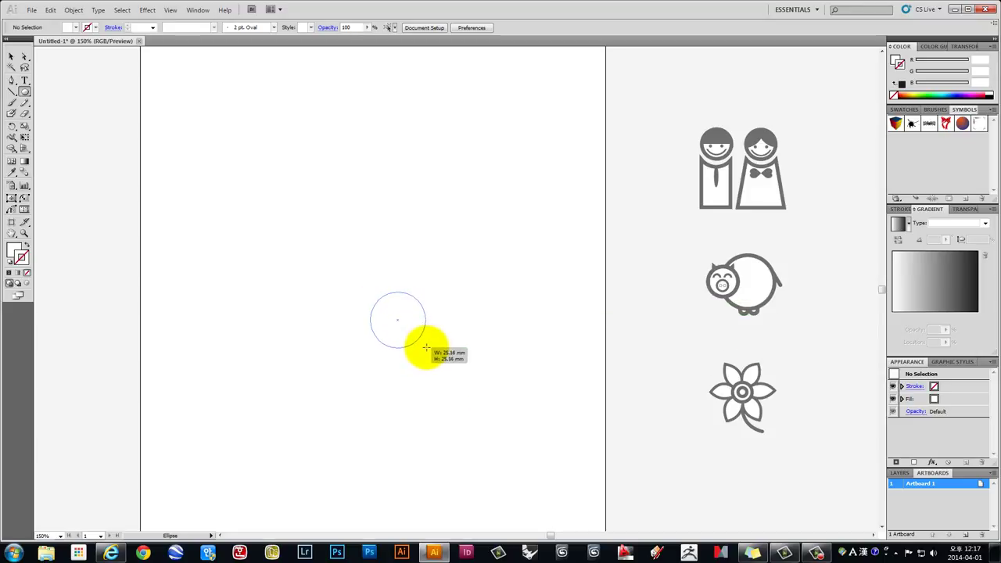
mouse_move(376, 299)
left_mouse_down()
mouse_move(425, 358)
mouse_move(404, 418)
mouse_move(368, 409)
mouse_move(384, 262)
mouse_move(454, 331)
mouse_move(402, 365)
mouse_move(410, 376)
mouse_move(404, 347)
mouse_move(347, 252)
mouse_move(351, 212)
mouse_move(380, 205)
mouse_move(340, 185)
mouse_move(338, 317)
mouse_move(375, 340)
mouse_move(372, 302)
mouse_move(391, 333)
mouse_move(369, 297)
mouse_move(390, 327)
left_mouse_up()
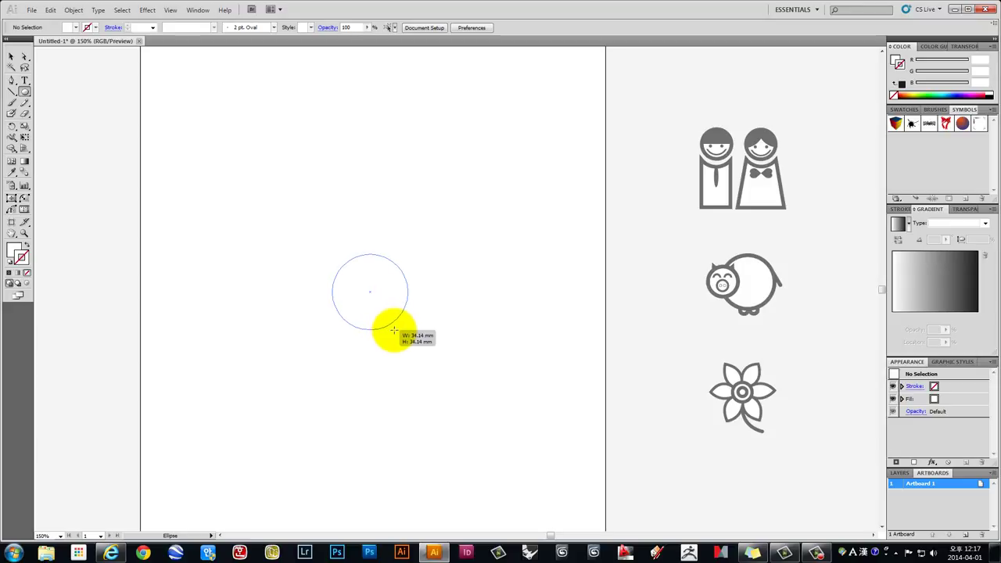
left_click_drag(390, 327, 393, 326)
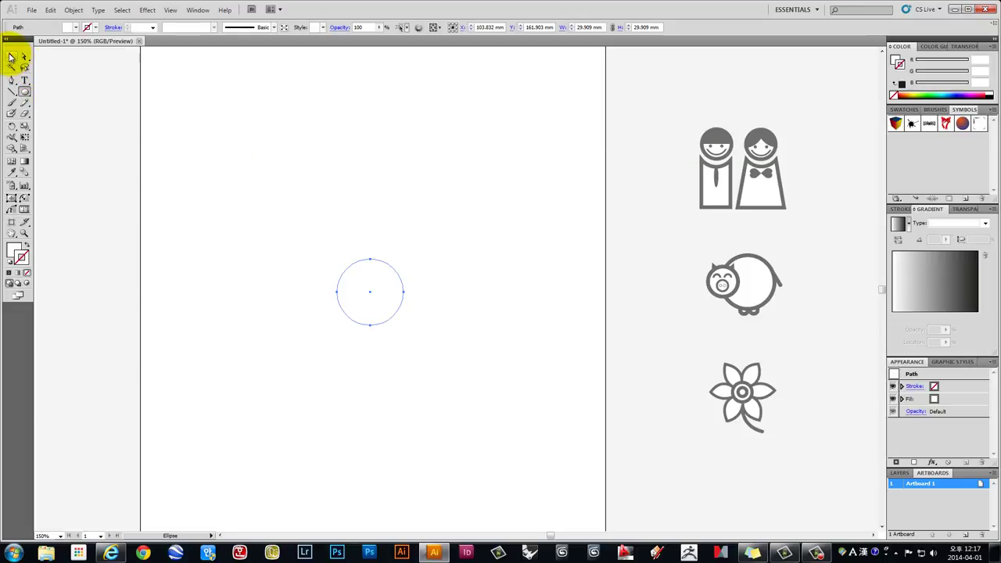
left_click(11, 57)
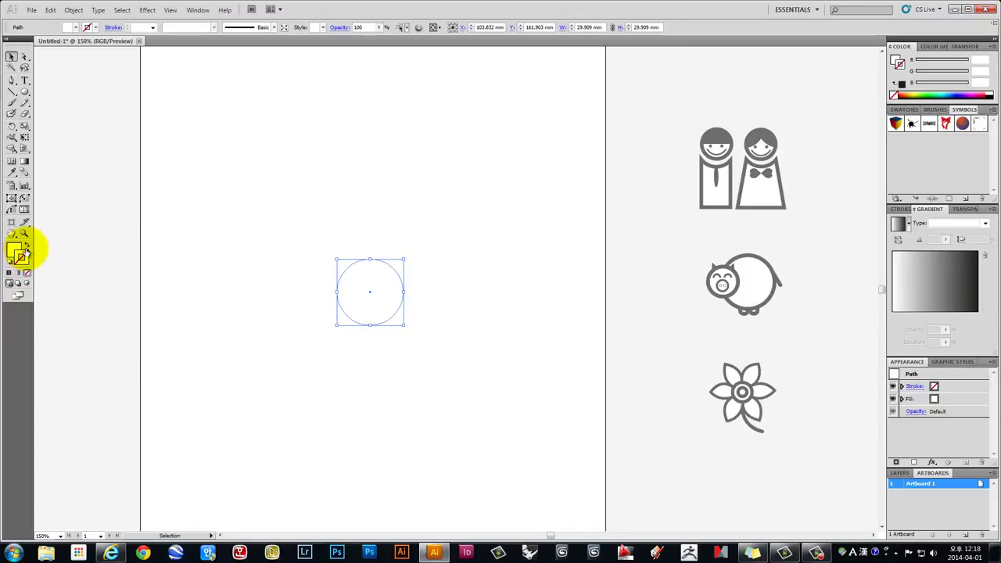
Swap the circle's fill and stroke and set the stroke to gray 4F4F4F
left_click(27, 247)
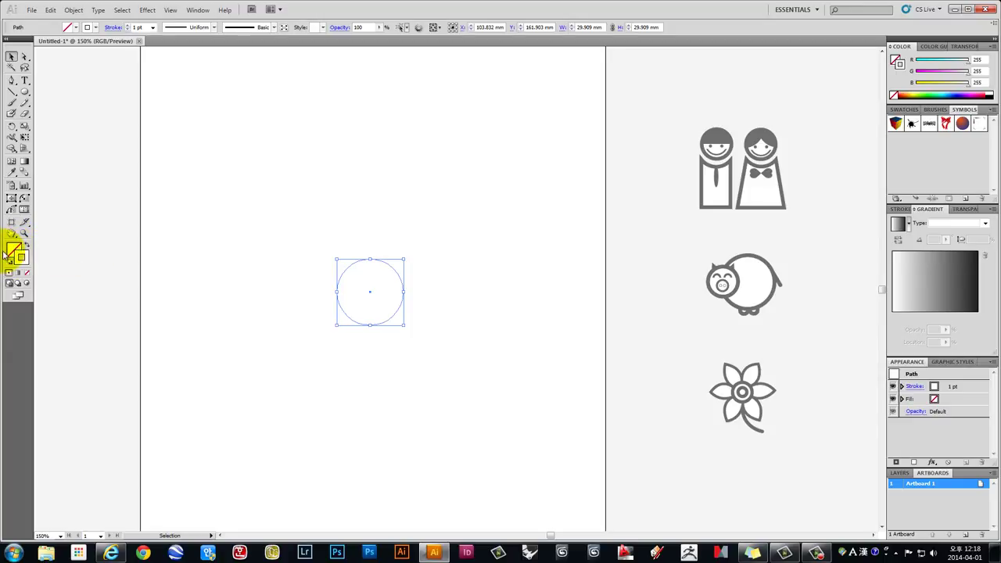
left_click(22, 256)
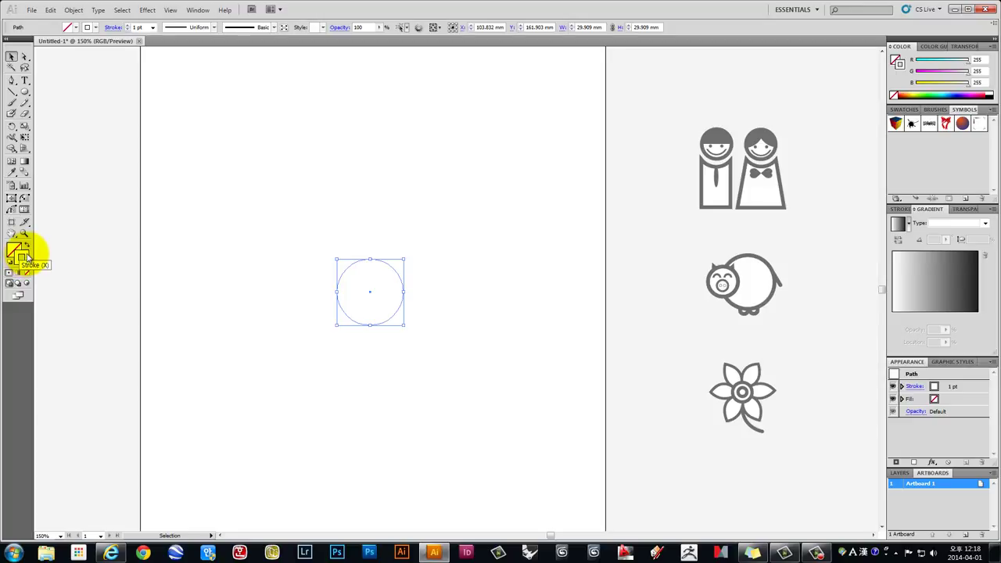
double_click(23, 255)
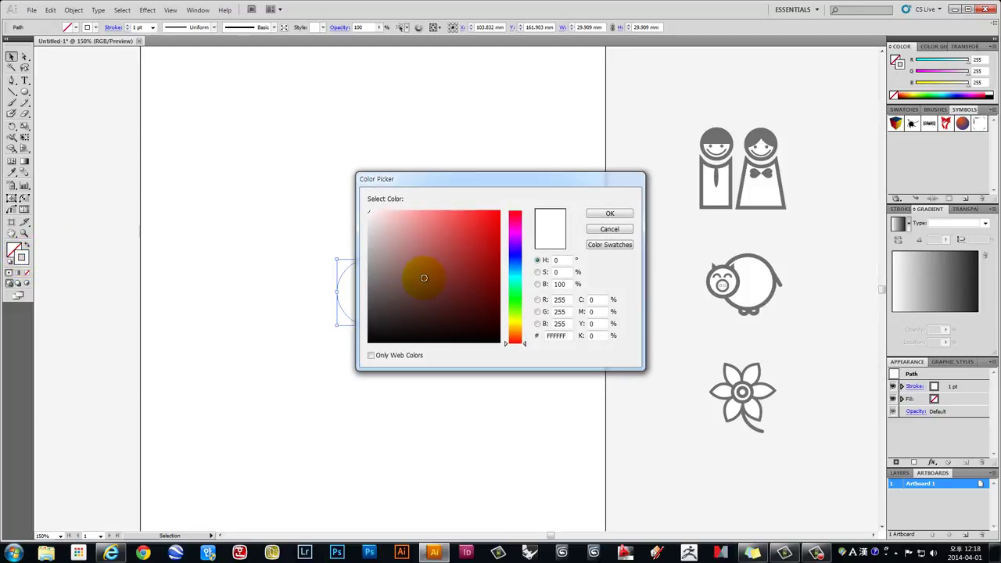
left_click_drag(384, 184, 471, 144)
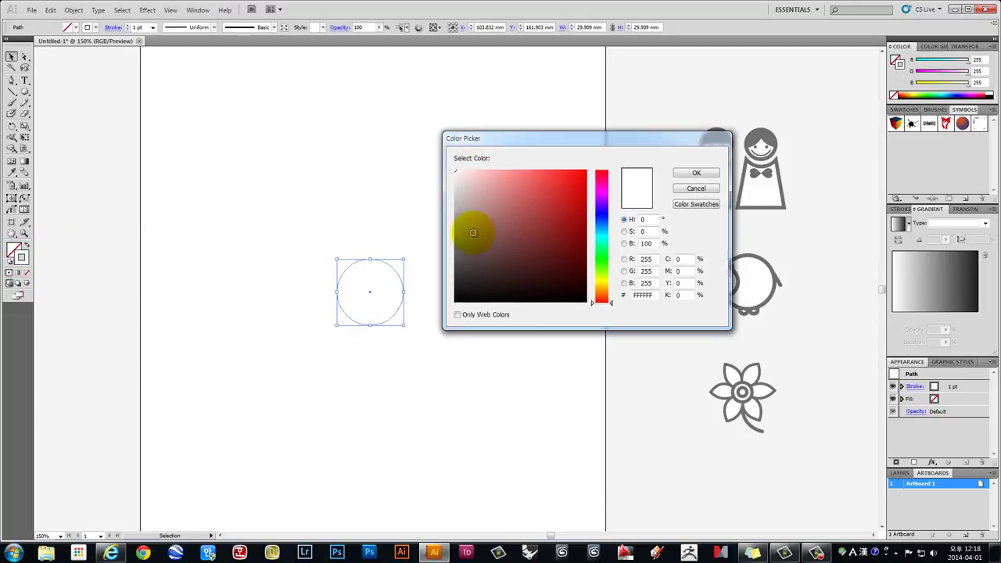
left_click(473, 237)
left_click_drag(452, 268, 447, 261)
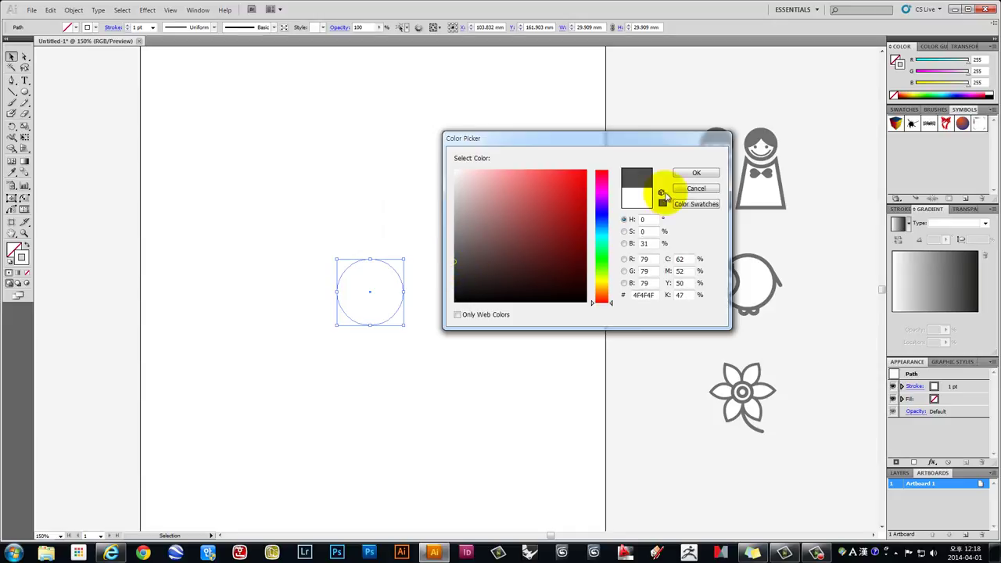
left_click(694, 173)
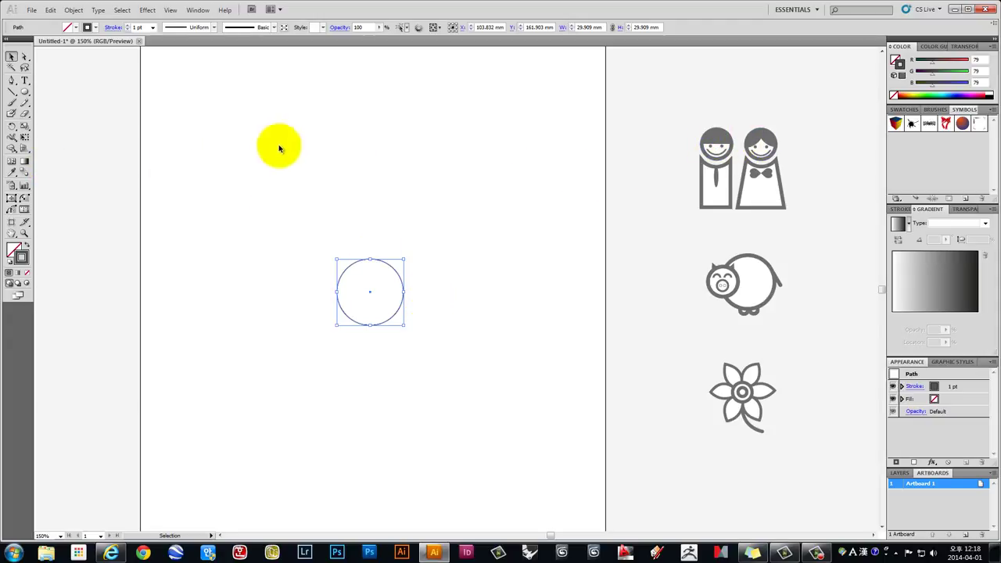
Sample the groom head's gray with the Eyedropper and move it to the circle's stroke
left_click(11, 173)
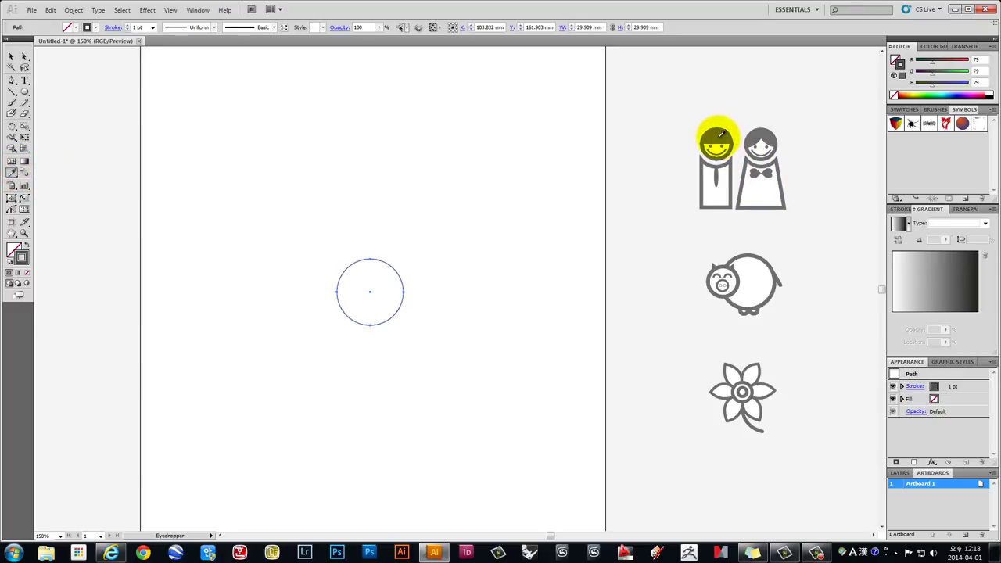
left_click(719, 137)
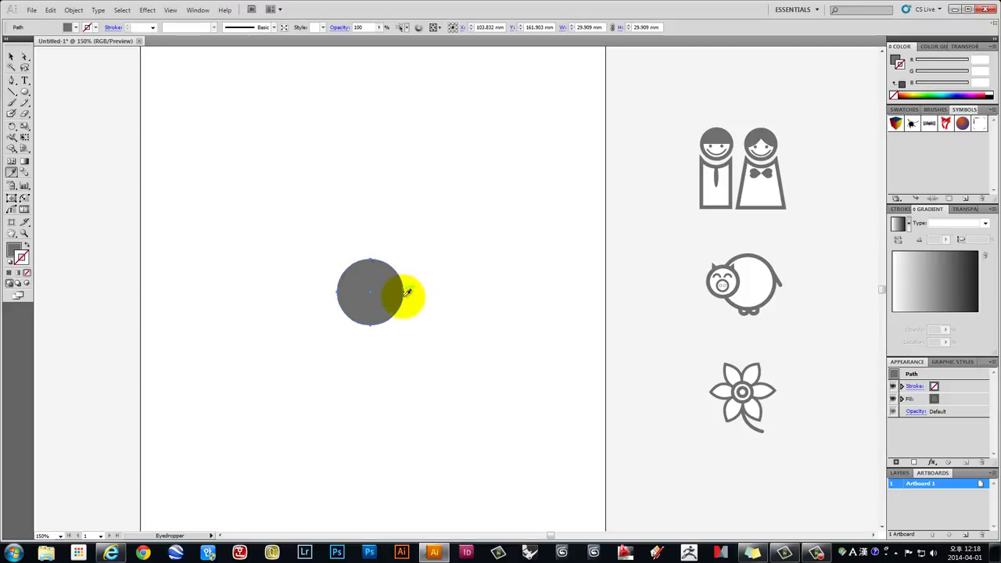
left_click(26, 247)
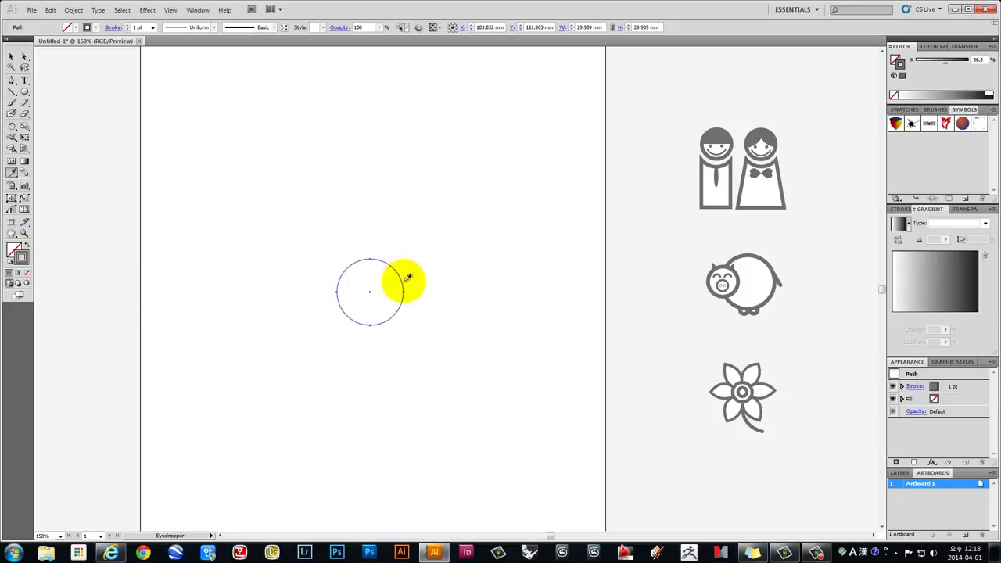
left_click(11, 58)
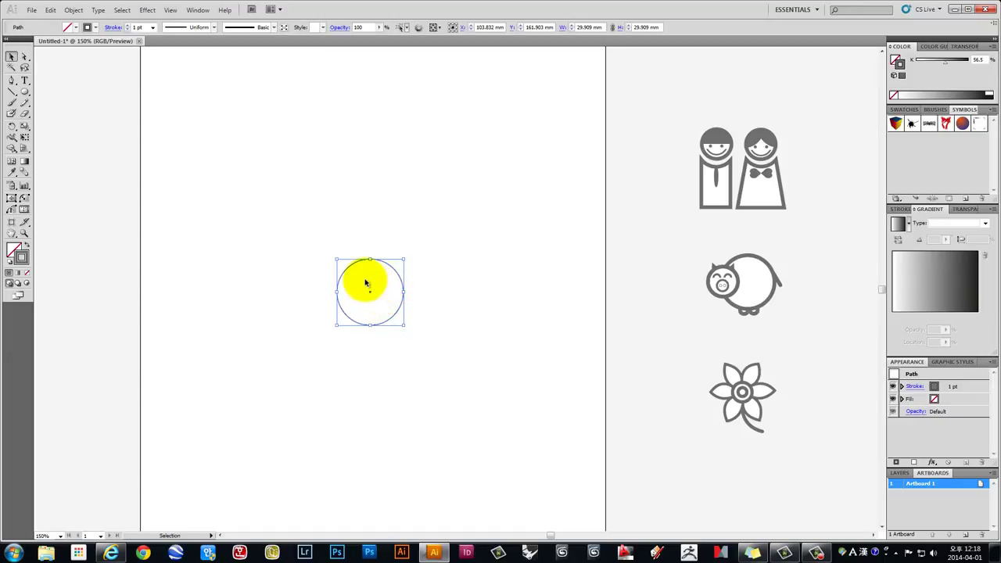
Try 10, 8 and 6 pt stroke weights on the circle's outline
left_click(152, 27)
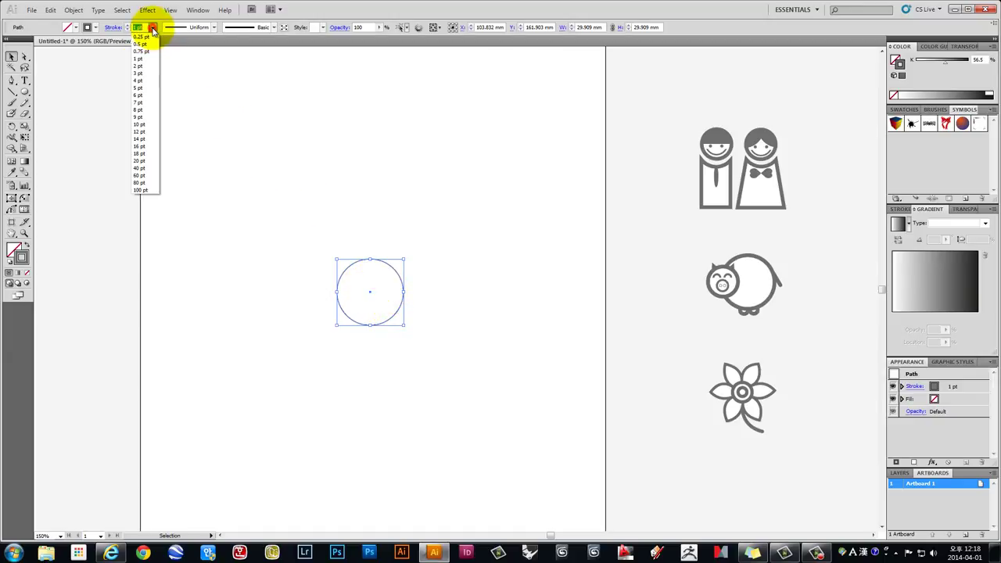
left_click(141, 124)
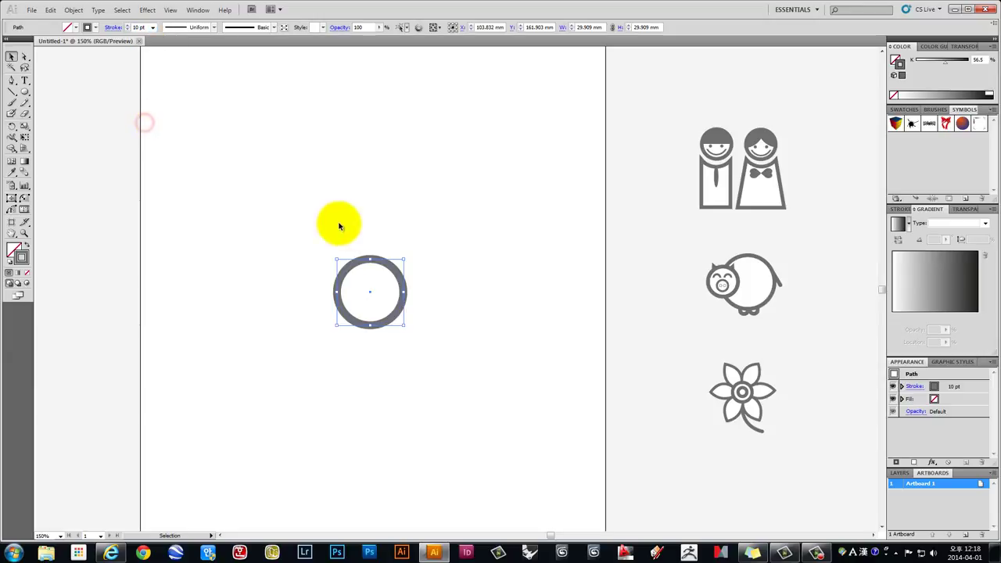
left_click(153, 27)
left_click(144, 110)
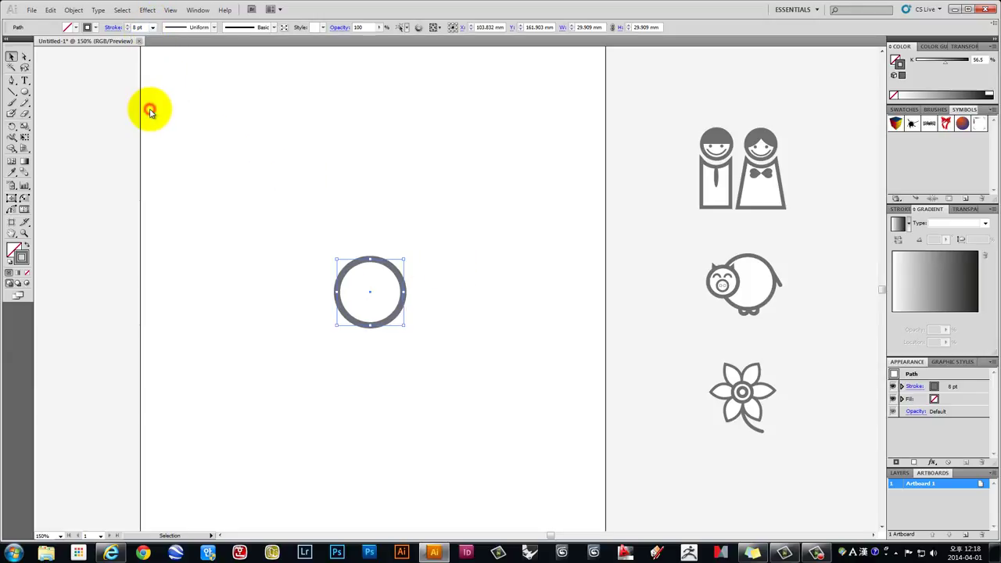
left_click(153, 28)
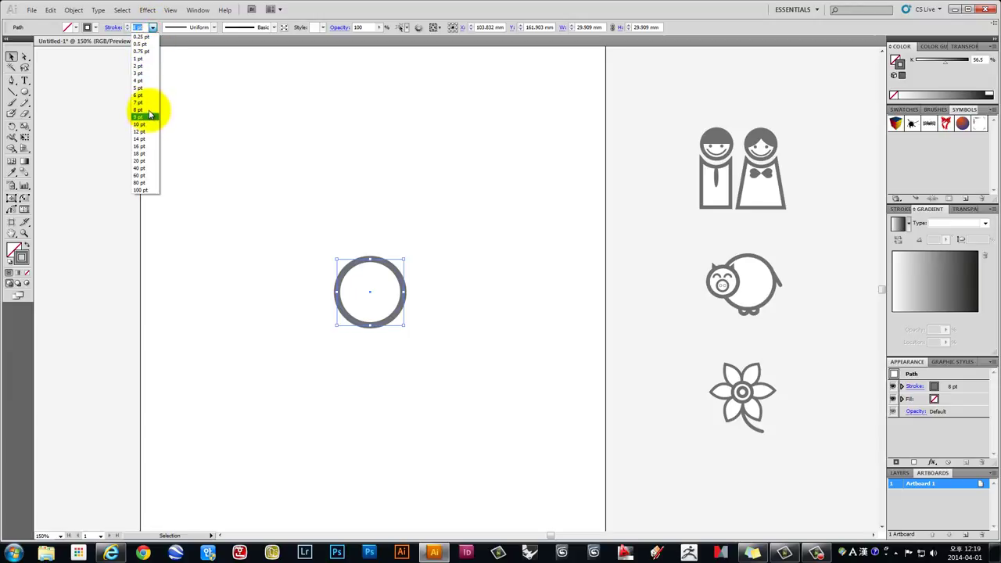
left_click(149, 94)
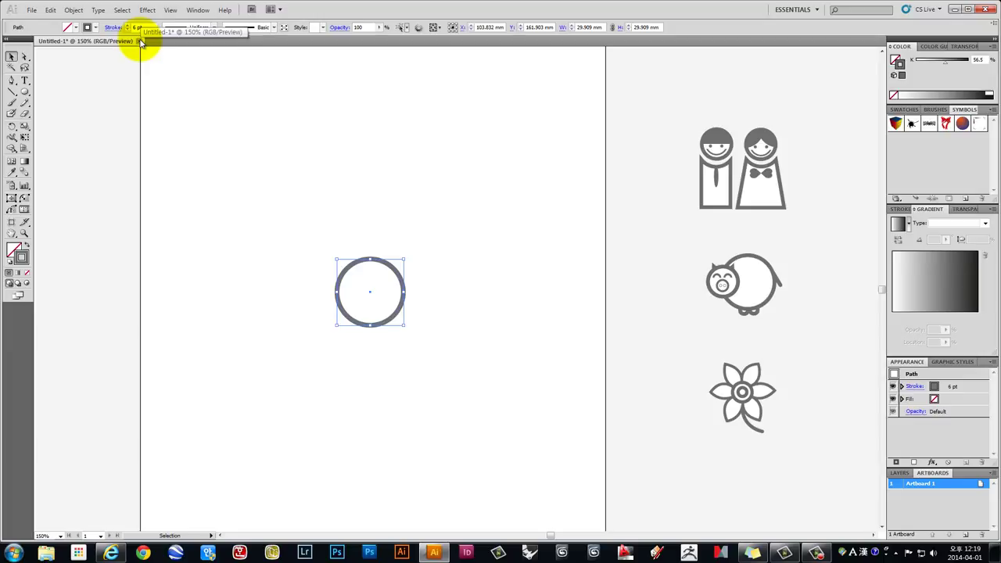
Reselect the circle and settle on a 5 pt stroke weight
left_click(466, 347)
scroll(377, 289, "up", 1)
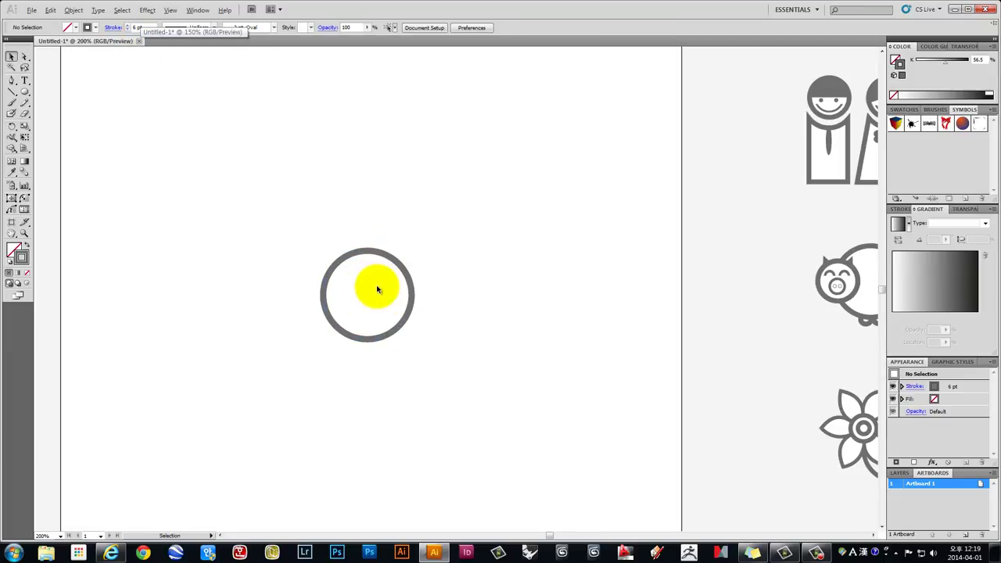
left_click_drag(401, 234, 373, 274)
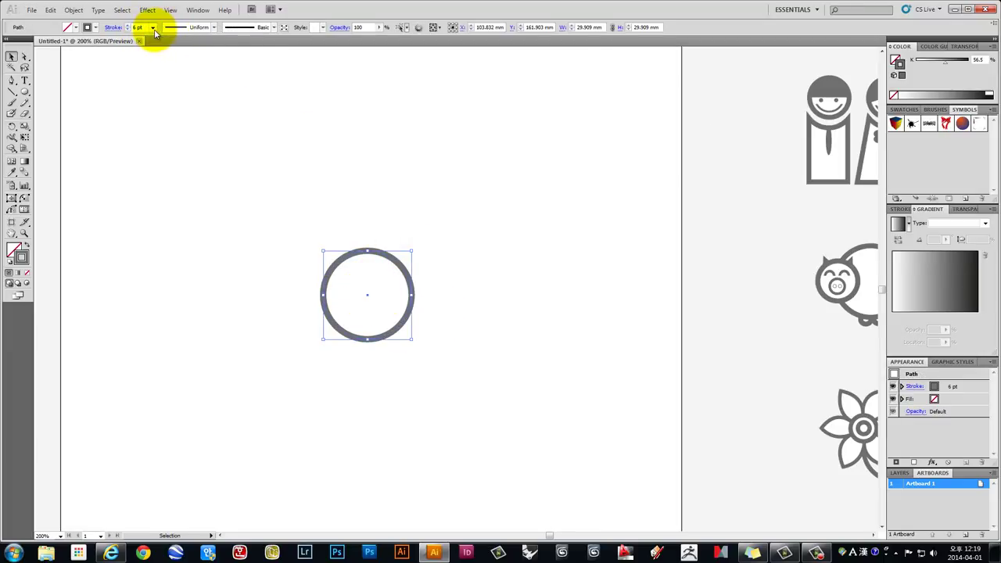
left_click(153, 28)
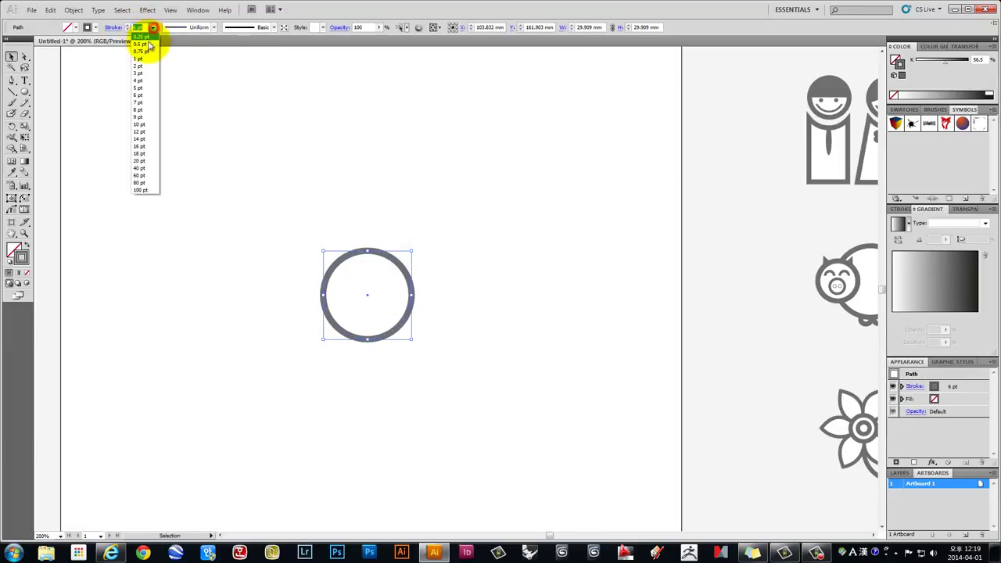
left_click(143, 90)
left_click(393, 148)
left_click_drag(542, 226, 465, 206)
left_click_drag(406, 226, 414, 232)
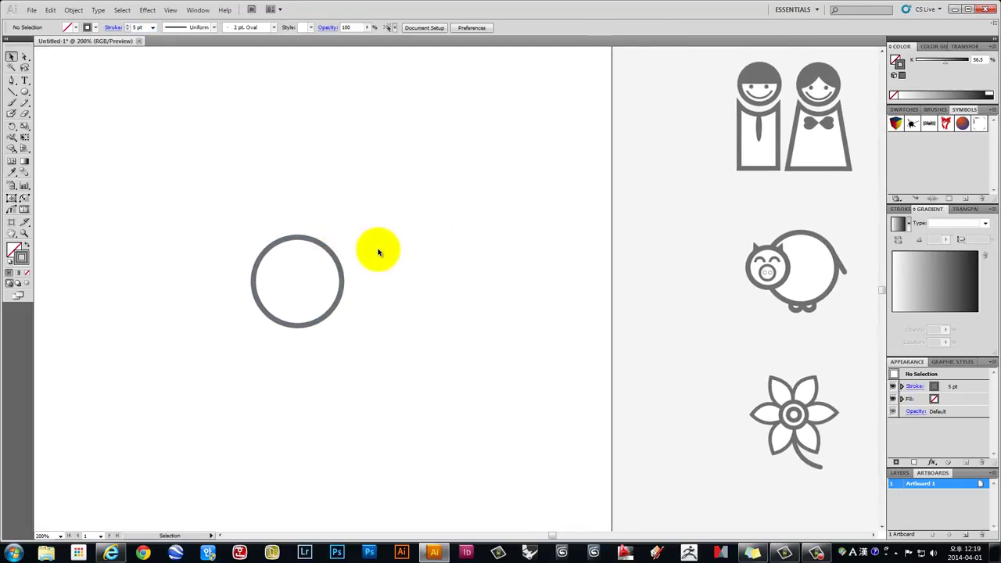
left_click(325, 251)
left_click_drag(359, 231, 386, 190)
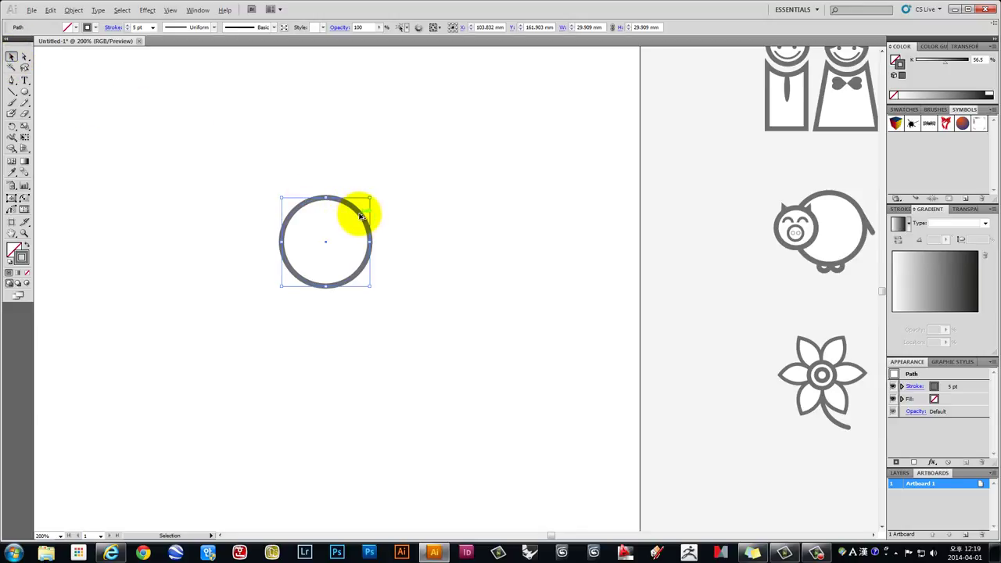
Duplicate the circle to the left and shrink the copy to about 17.85 mm
left_click_drag(358, 215, 314, 221)
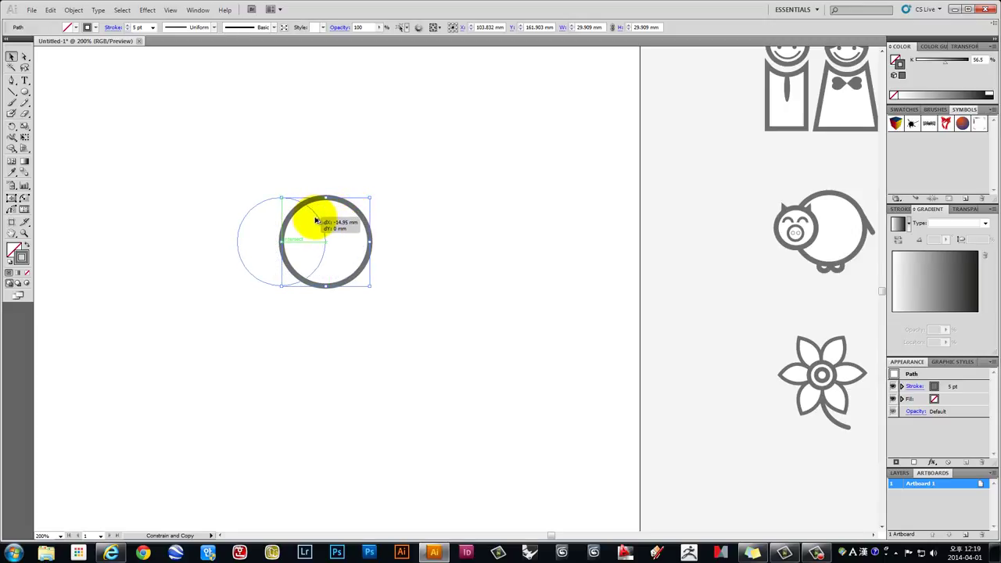
left_click_drag(314, 221, 313, 218)
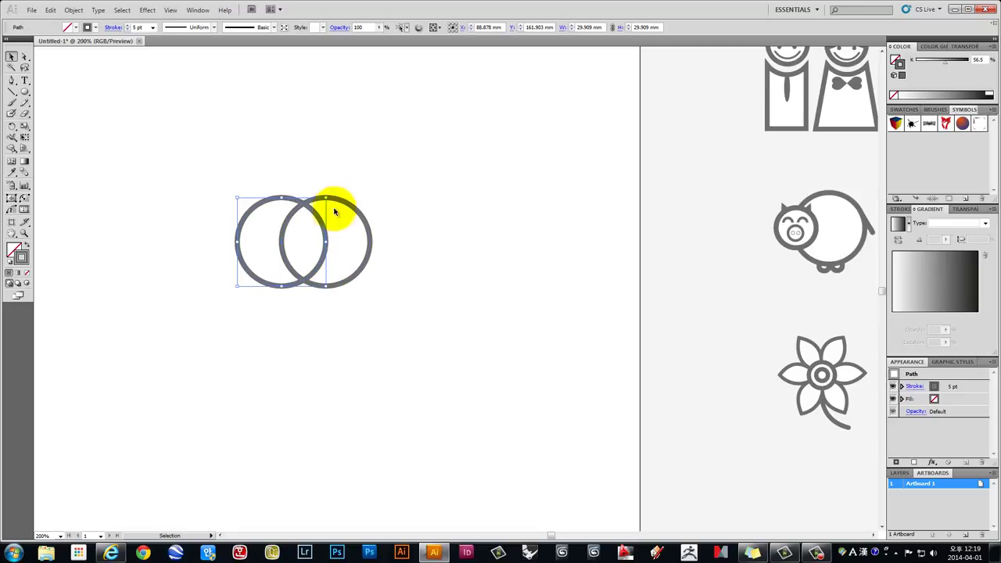
left_click_drag(325, 195, 317, 215)
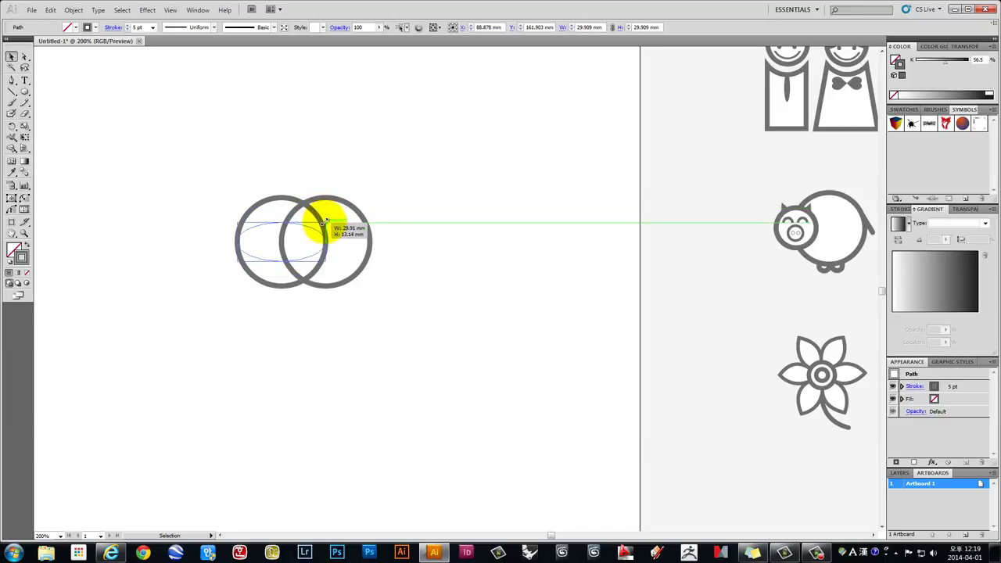
left_click_drag(316, 215, 330, 214)
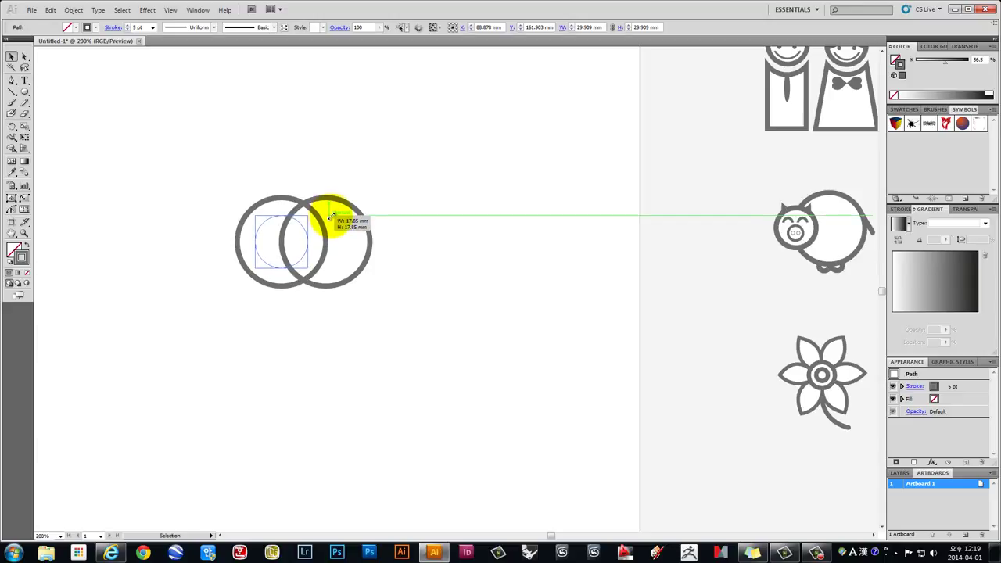
left_click_drag(331, 215, 331, 216)
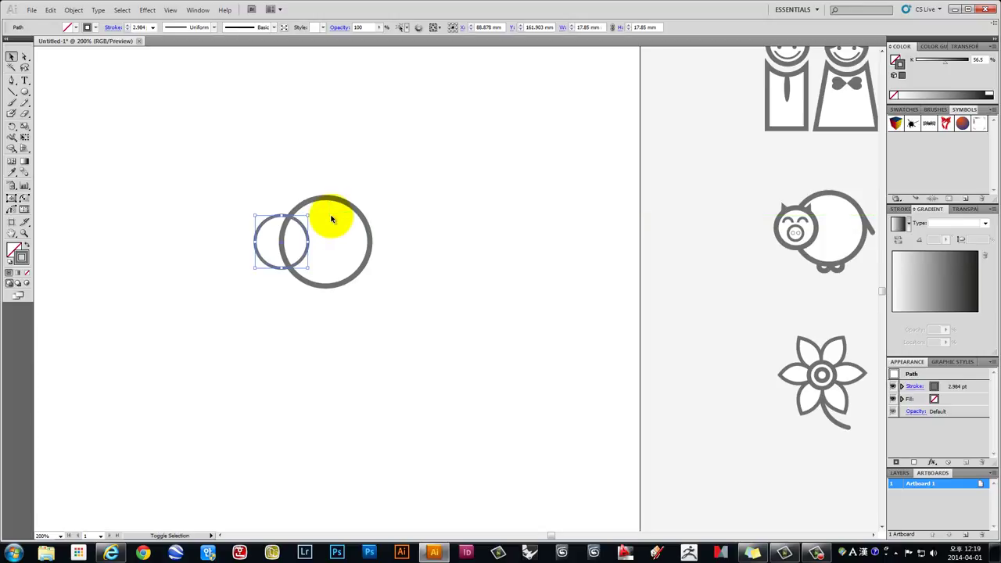
left_click(332, 239)
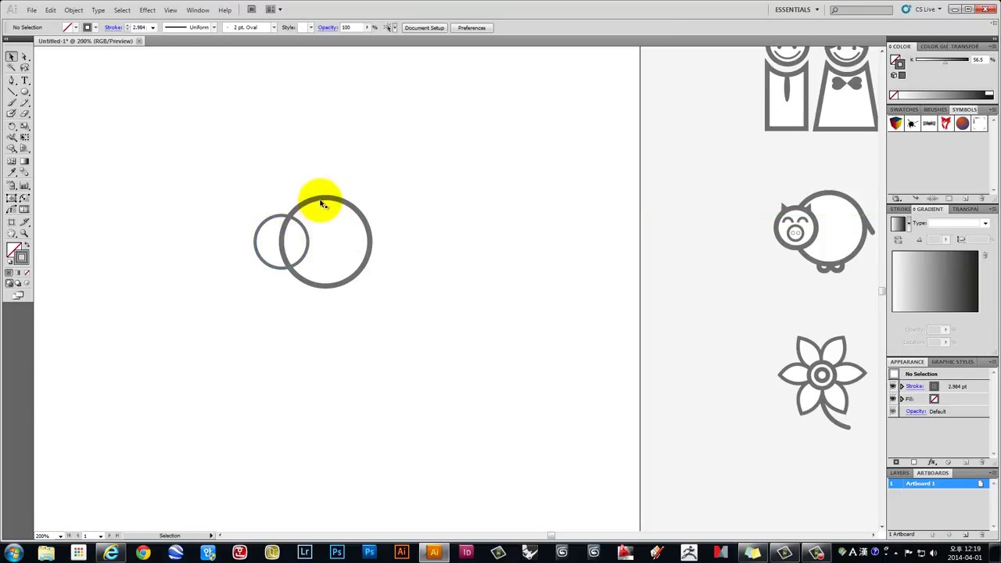
left_click(274, 220)
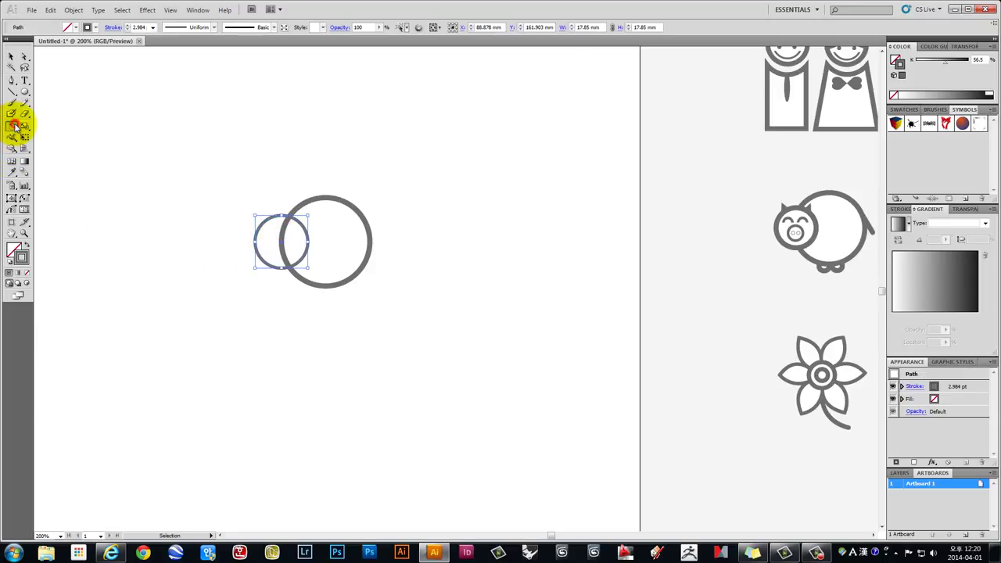
Turn off Scale Strokes & Effects in the Scale tool options
left_click(14, 125)
left_click(26, 128)
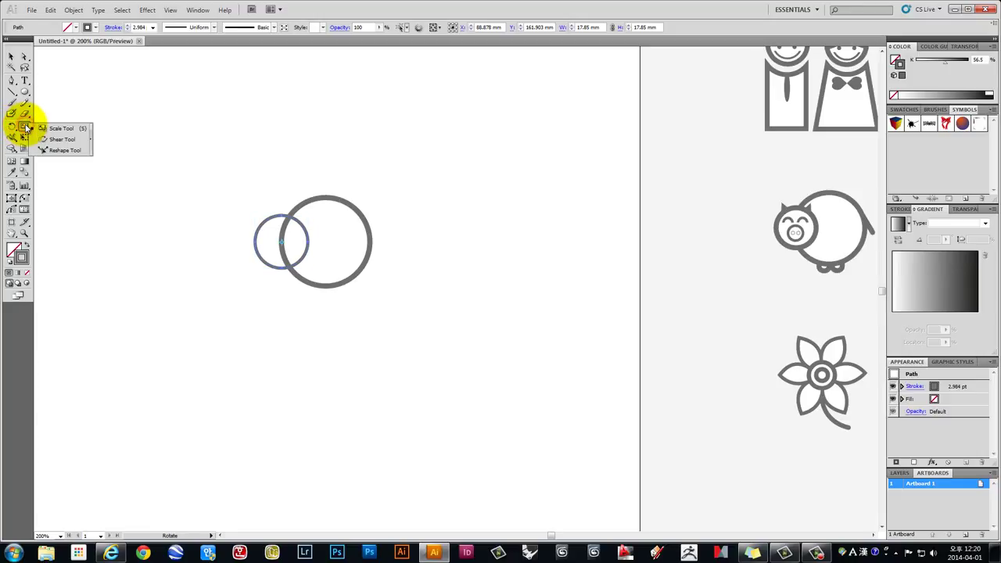
left_click(25, 128)
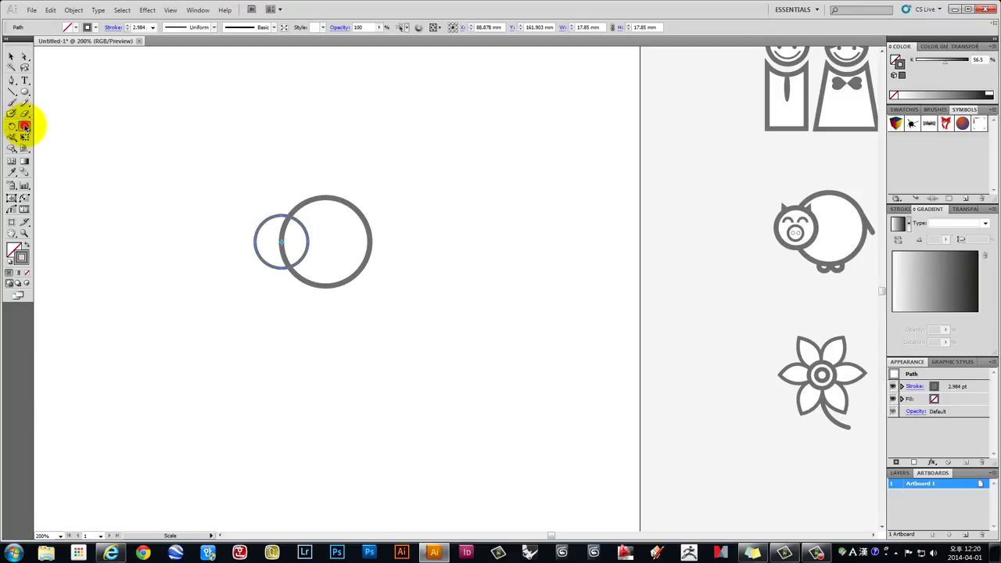
double_click(25, 127)
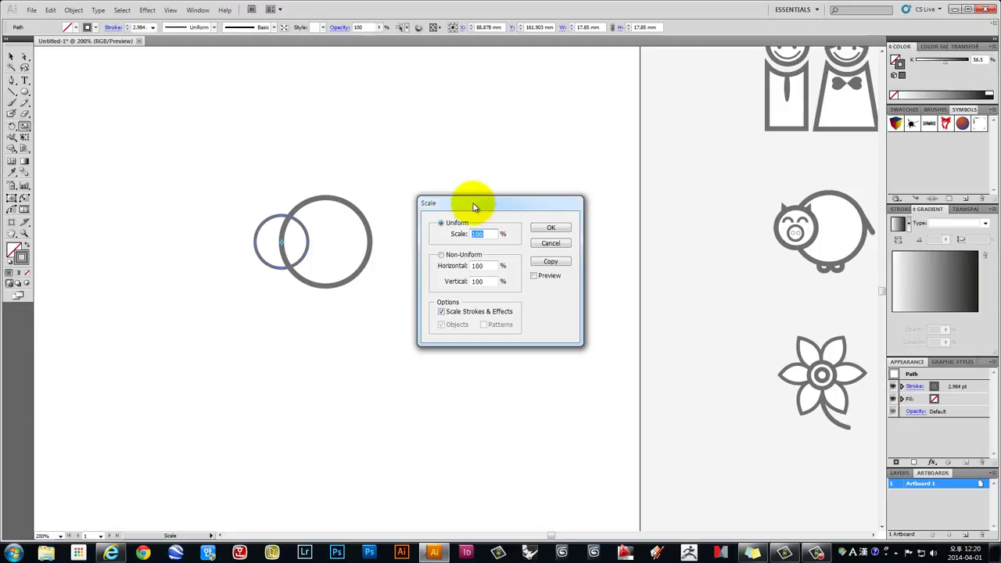
left_click_drag(473, 206, 470, 108)
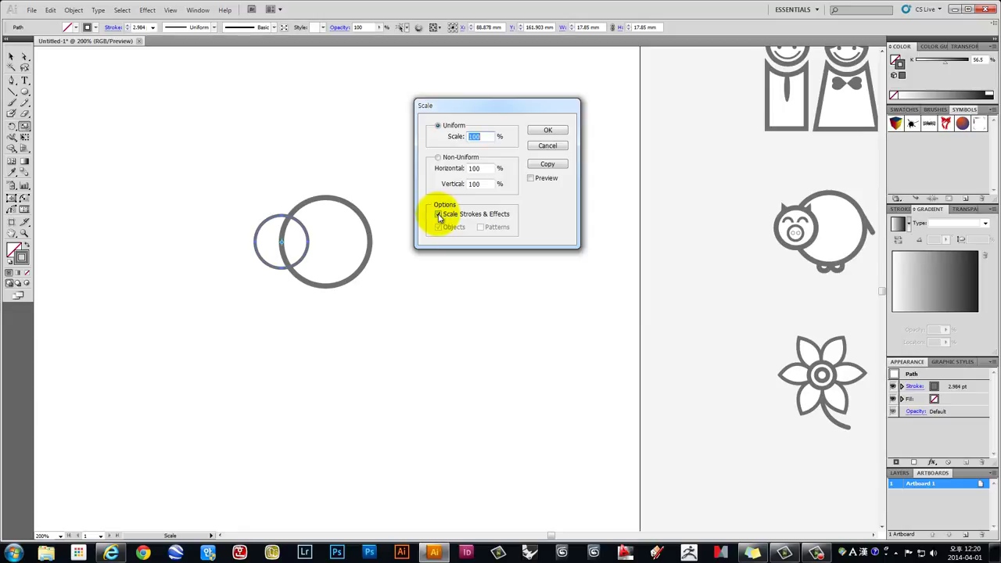
left_click(439, 214)
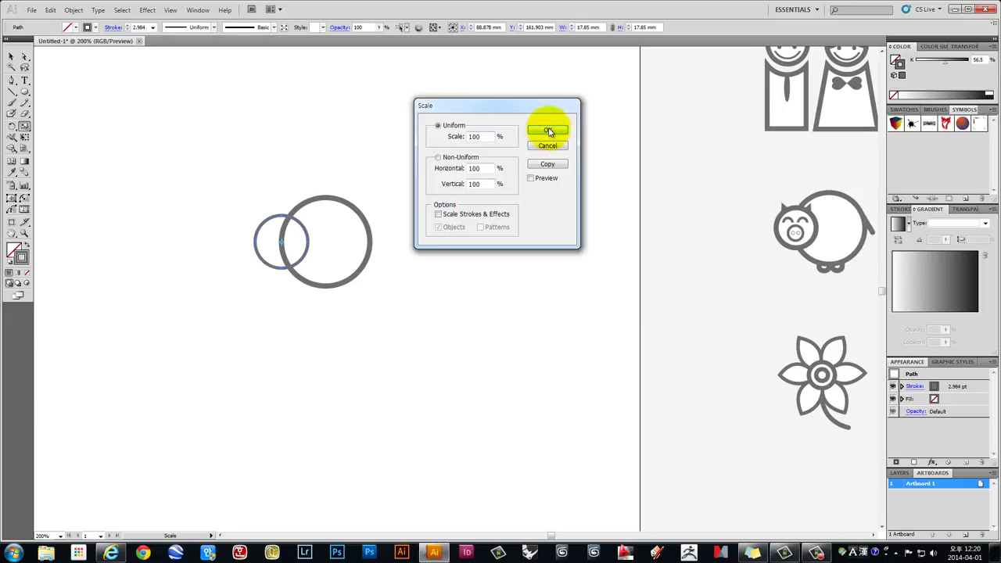
left_click(550, 130)
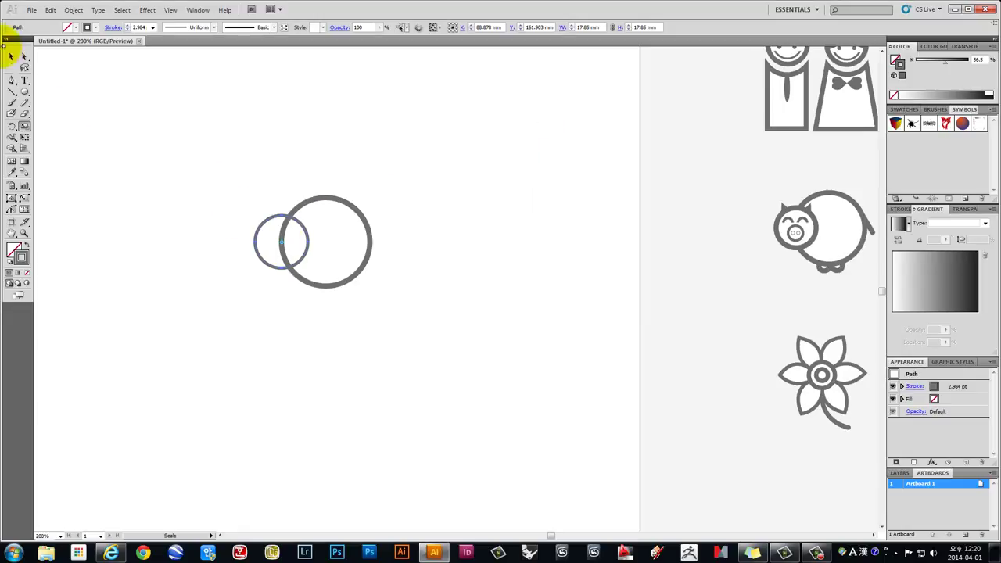
Copy the large circle to the left and shrink it to 16.95 mm, keeping its 5 pt stroke
left_click(12, 56)
left_click_drag(264, 218, 166, 121)
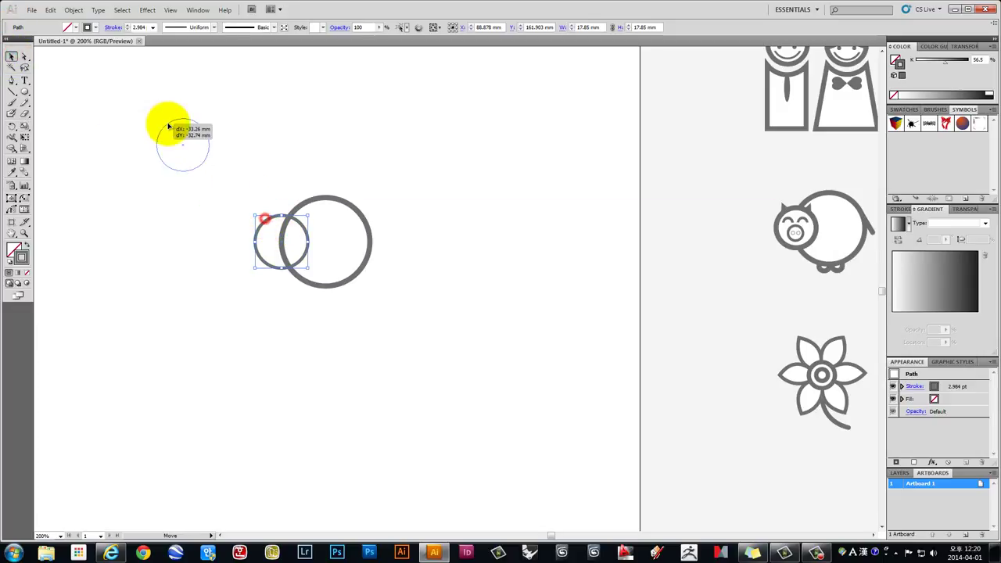
left_click(298, 206)
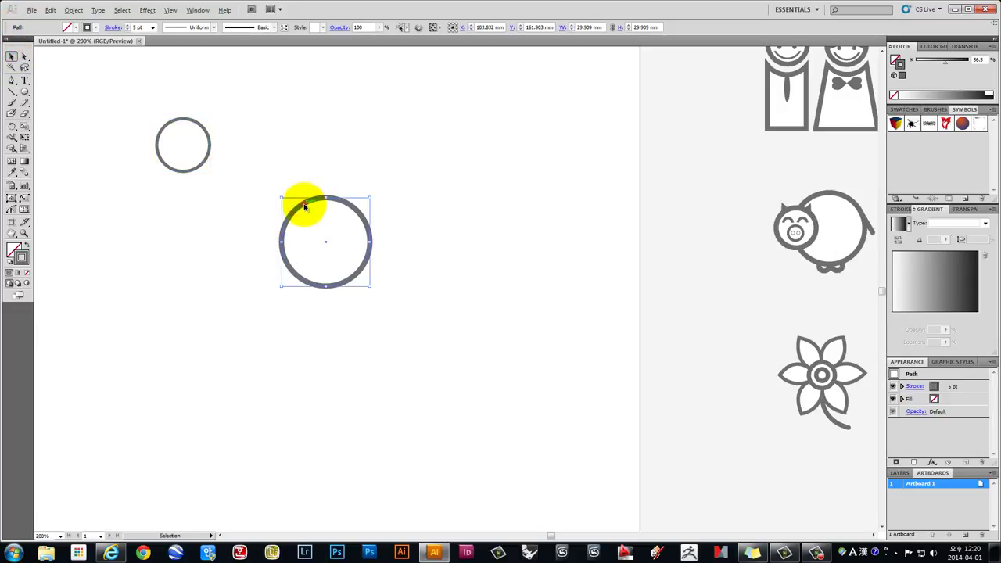
left_click_drag(305, 206, 261, 210)
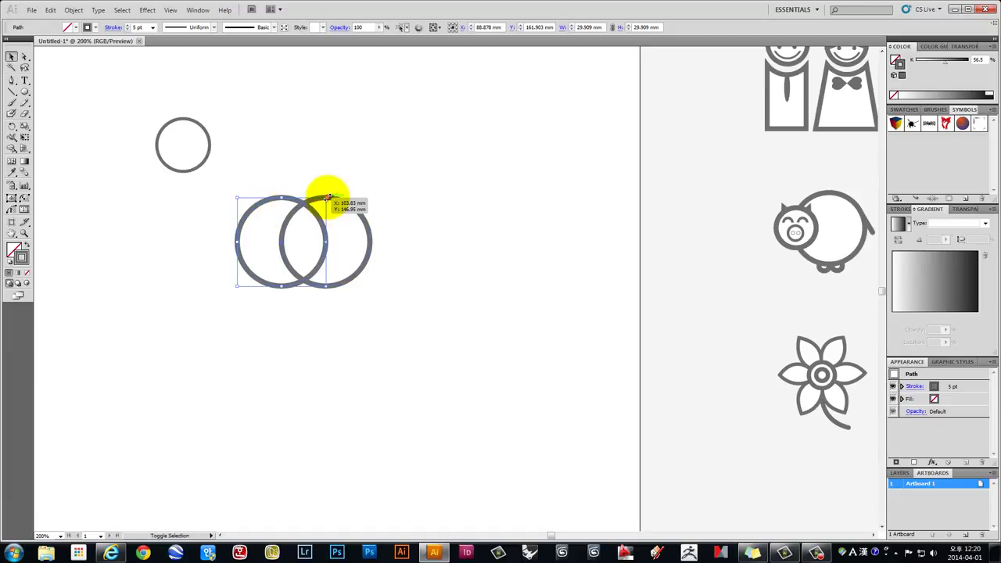
left_click_drag(327, 197, 321, 213)
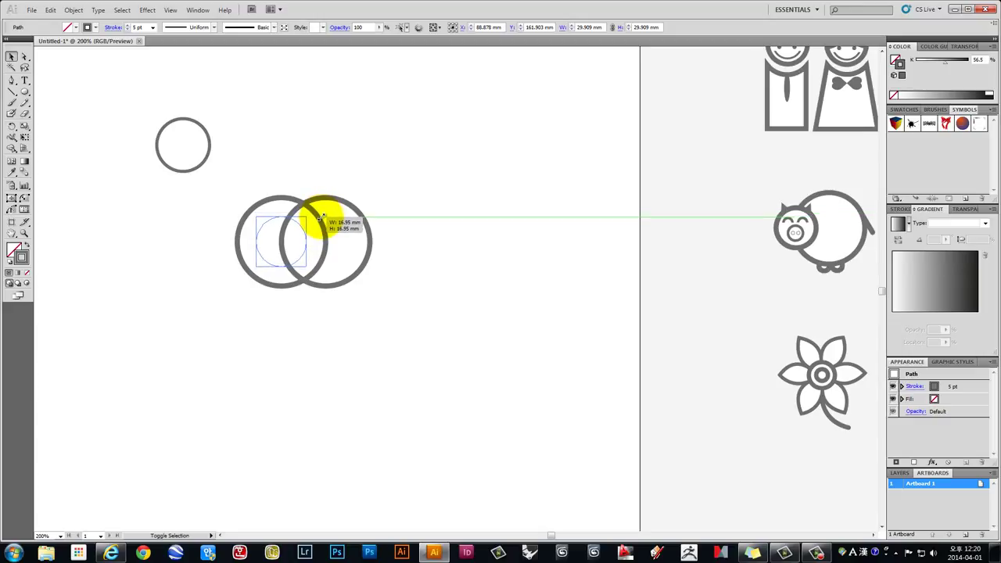
left_click_drag(322, 212, 310, 214)
Delete the old thin-outlined small circle and reselect the new one
left_click(421, 182)
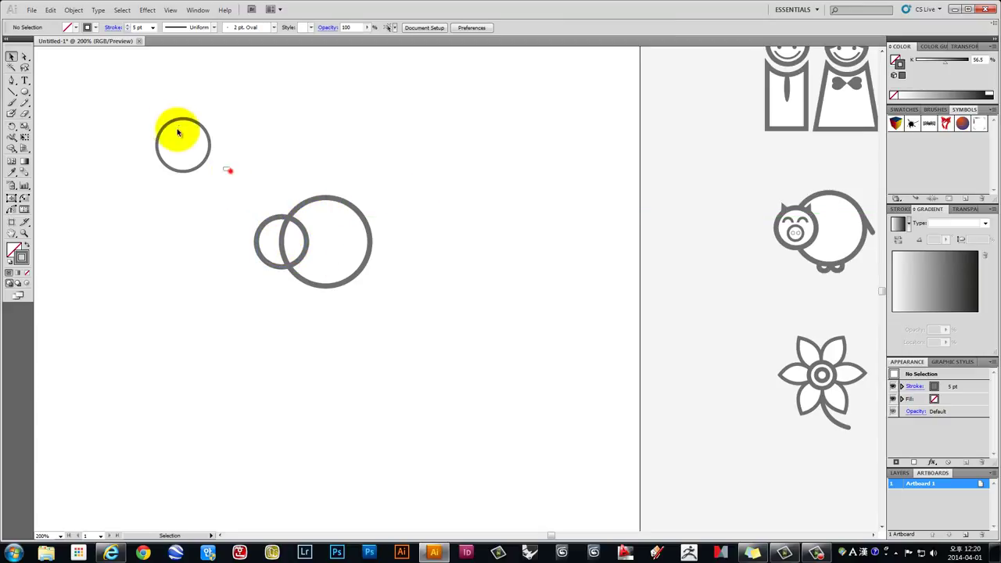
left_click_drag(229, 168, 165, 123)
key("Delete")
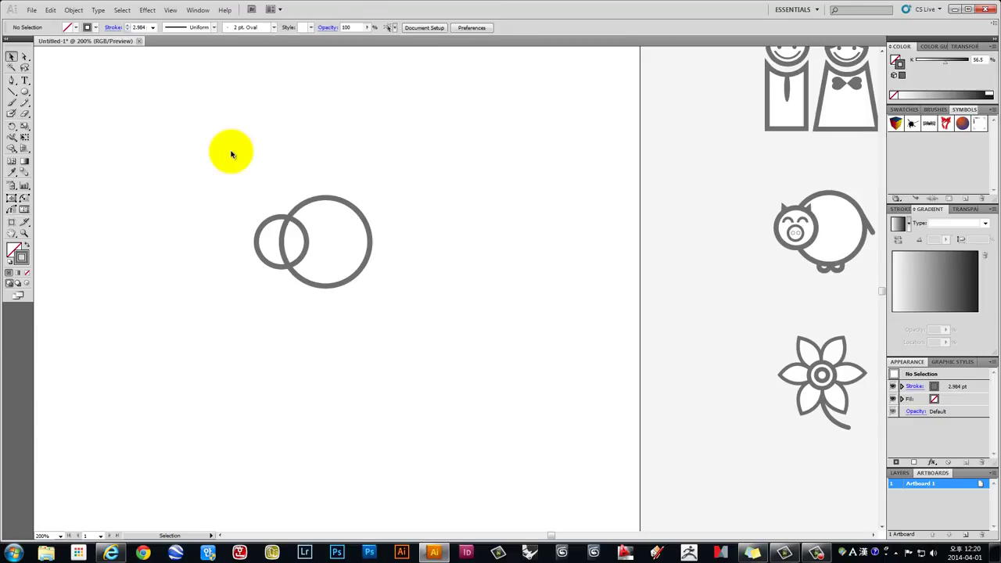
left_click(267, 219)
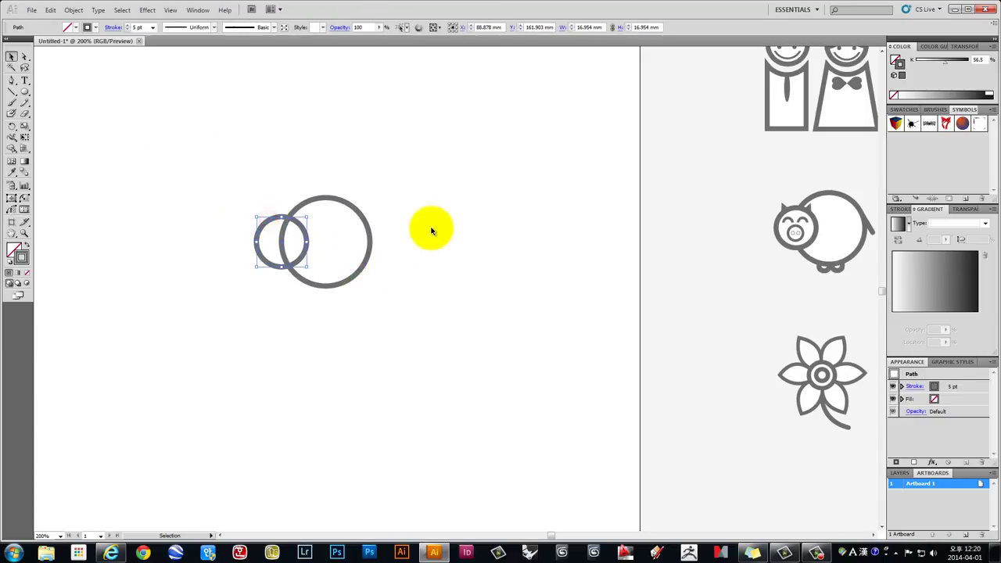
left_click_drag(436, 198, 445, 213)
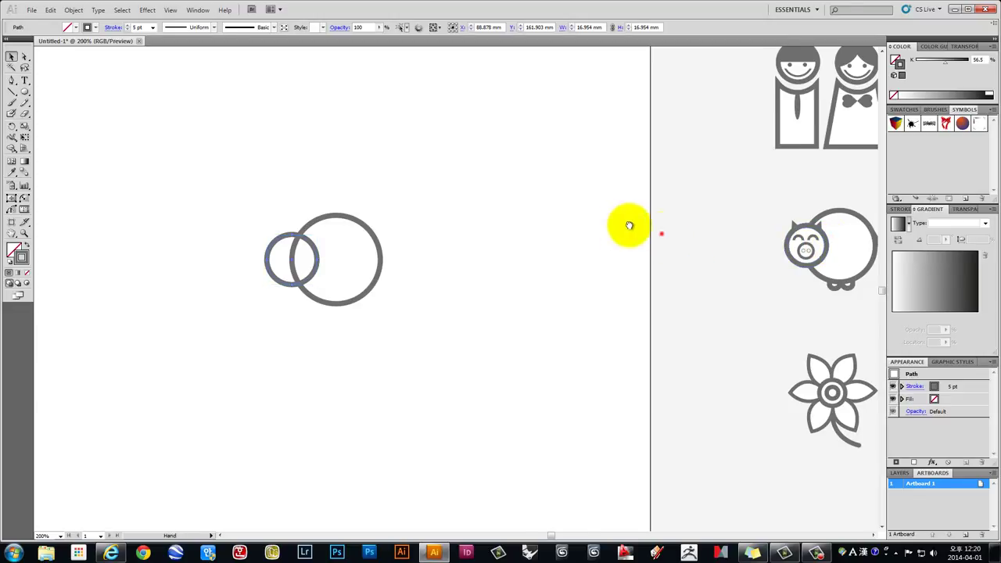
left_click_drag(661, 232, 600, 222)
left_click(286, 211)
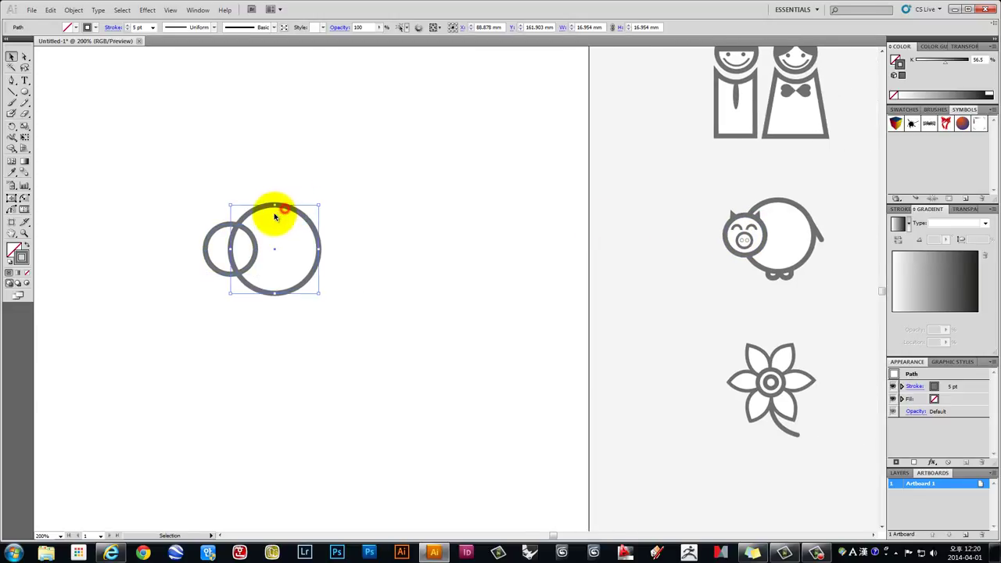
left_click(216, 230)
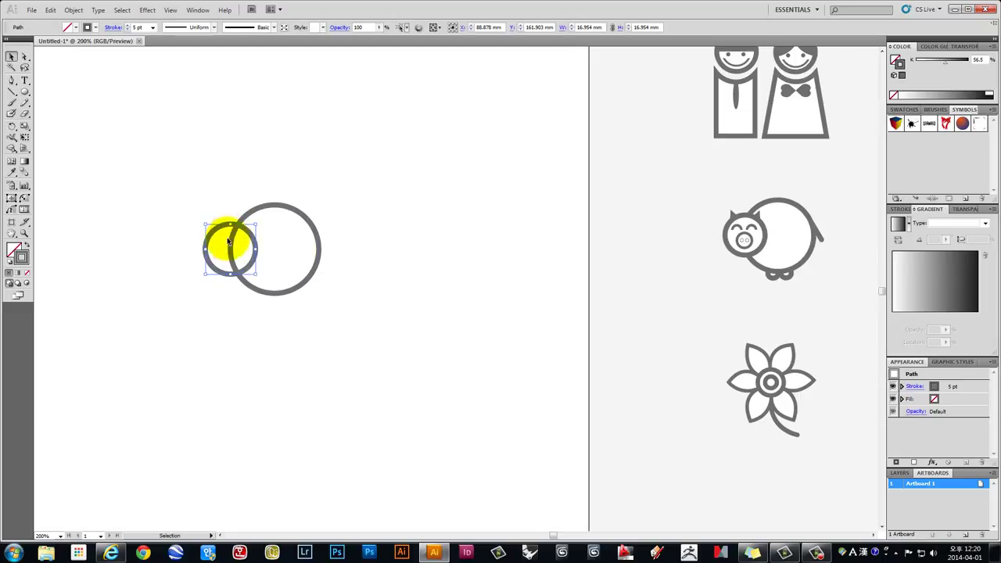
left_click(286, 211)
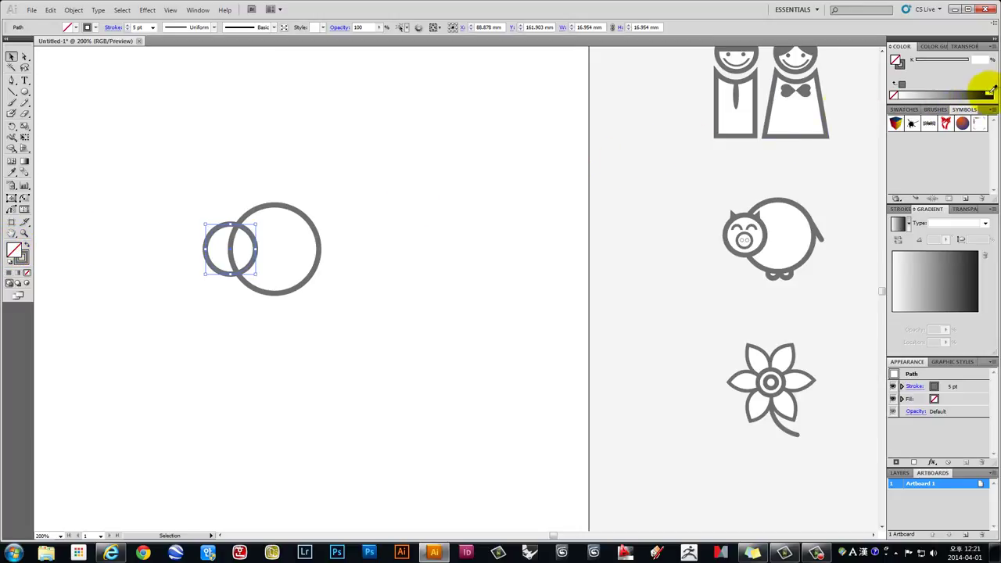
Fill the small circle white and place a duplicate of it up-left
double_click(14, 250)
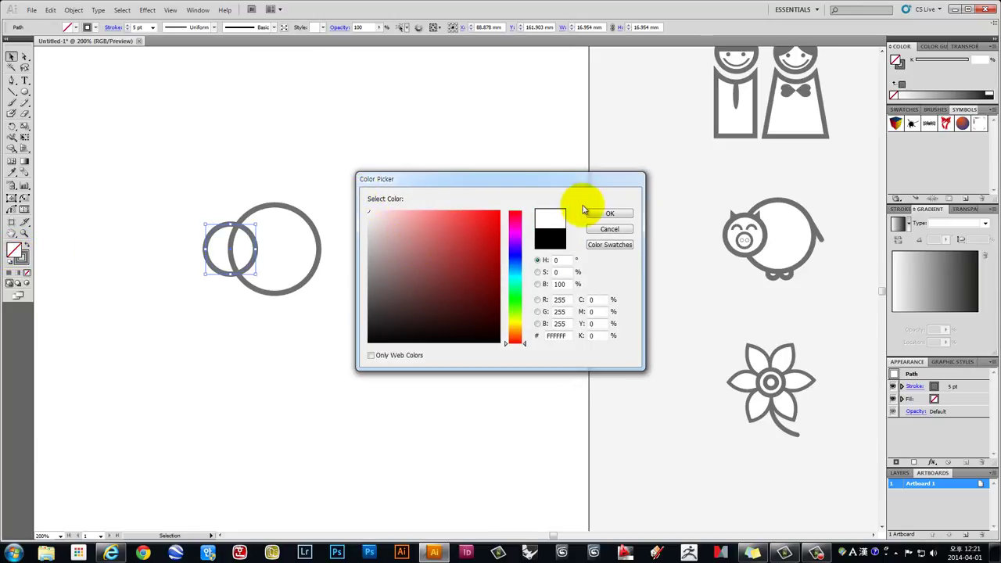
left_click(594, 215)
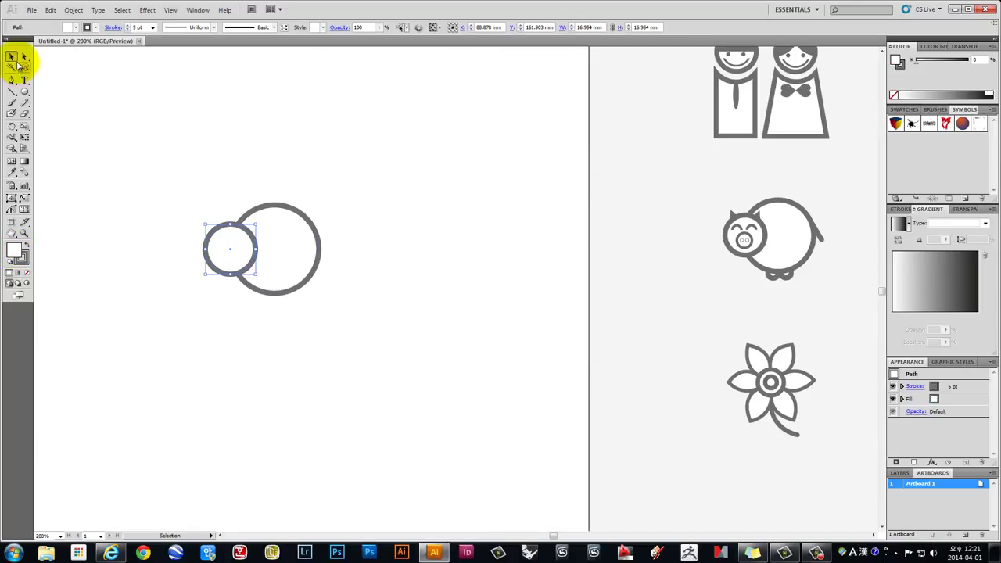
left_click(161, 93)
left_click_drag(346, 237, 365, 268)
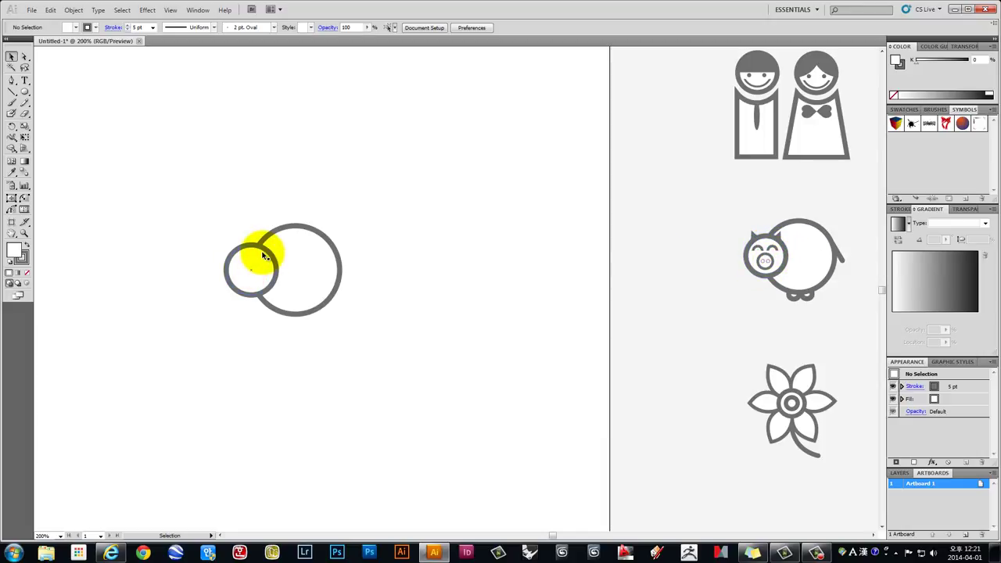
left_click_drag(247, 248, 181, 212)
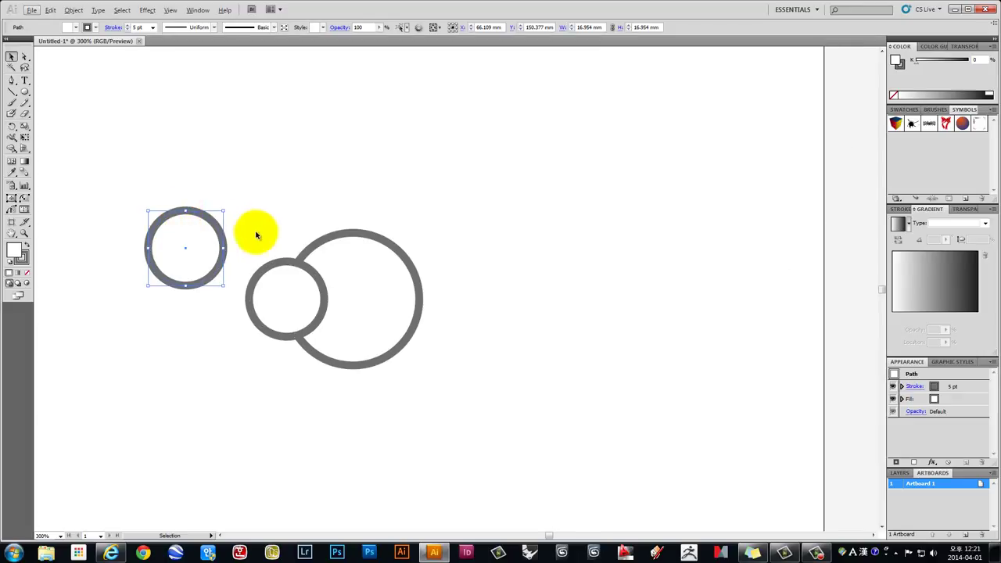
Delete the spare circle's bottom anchors and scale the remaining arc to about 3.3 mm
left_click(303, 223)
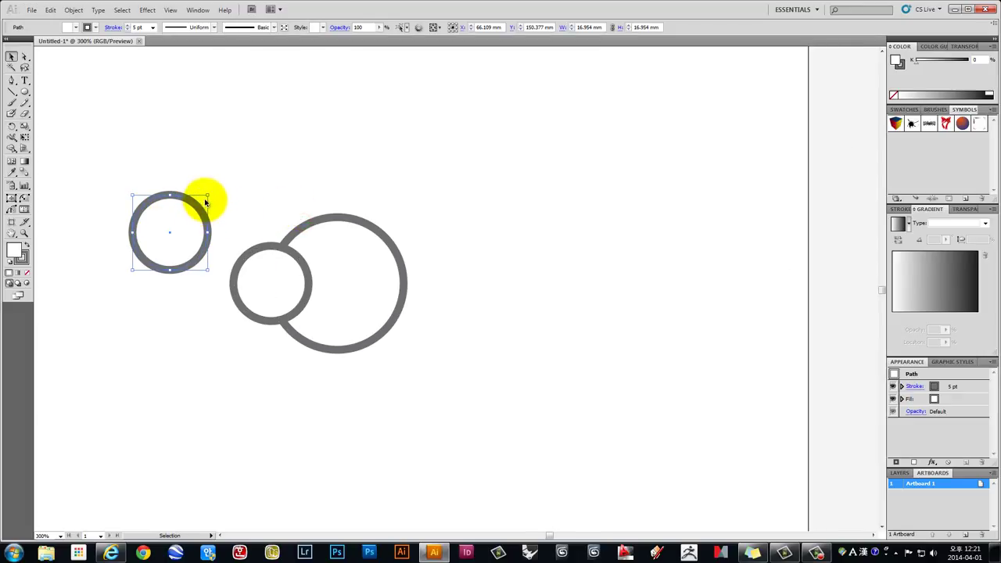
left_click(25, 56)
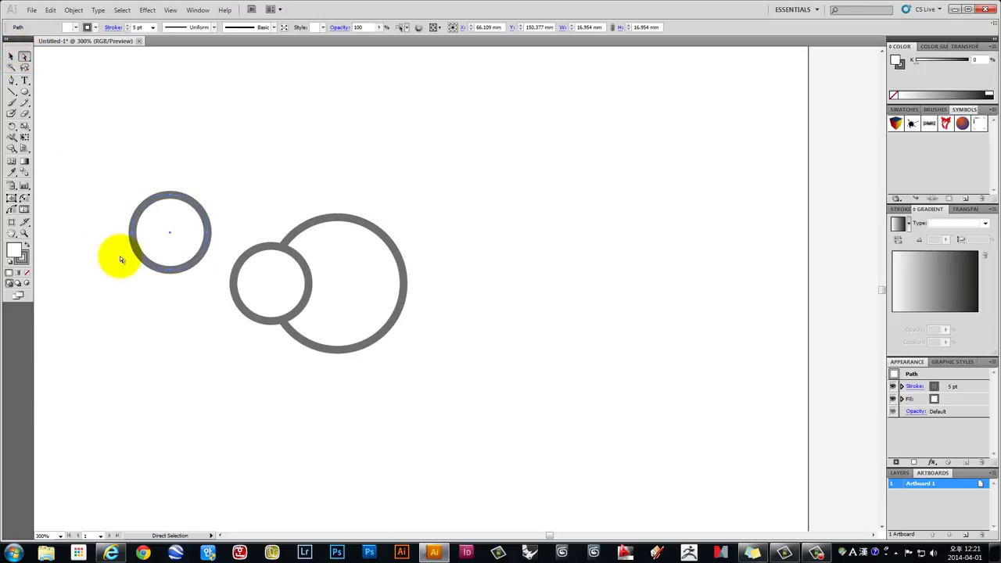
mouse_move(120, 254)
left_mouse_down()
mouse_move(209, 319)
mouse_move(102, 254)
mouse_move(218, 329)
mouse_move(95, 253)
mouse_move(212, 346)
left_mouse_up()
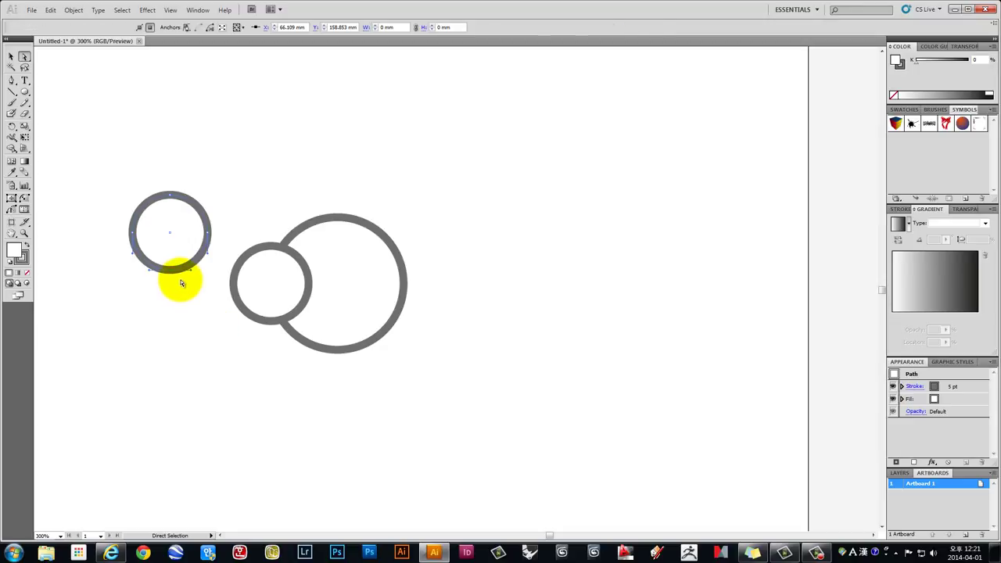
key("Delete")
left_click(11, 57)
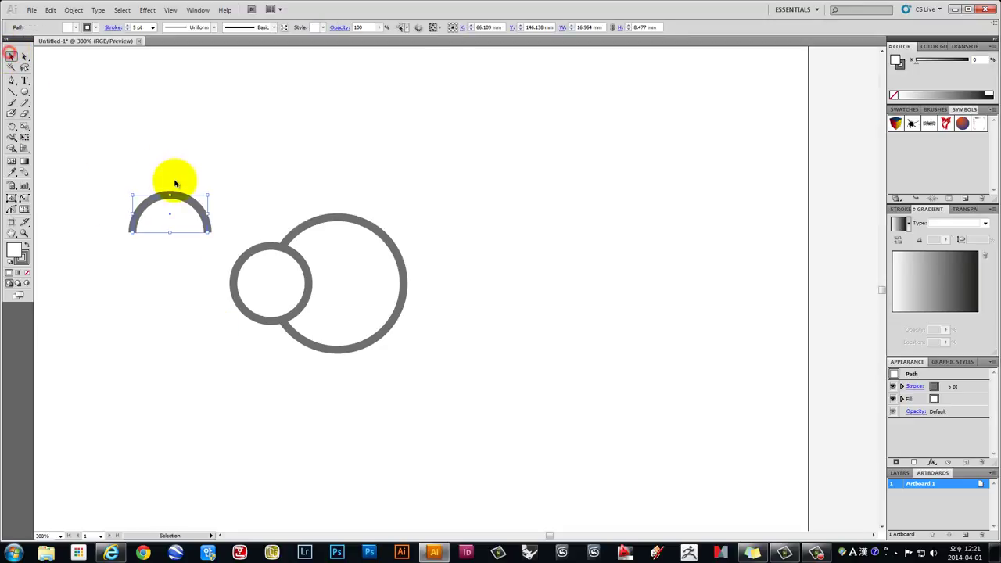
mouse_move(188, 193)
left_mouse_down()
mouse_move(205, 235)
mouse_move(256, 276)
mouse_move(196, 219)
left_mouse_up()
left_click(220, 225)
Set the eye arc's stroke weight to 3 pt
left_click_drag(215, 171, 167, 233)
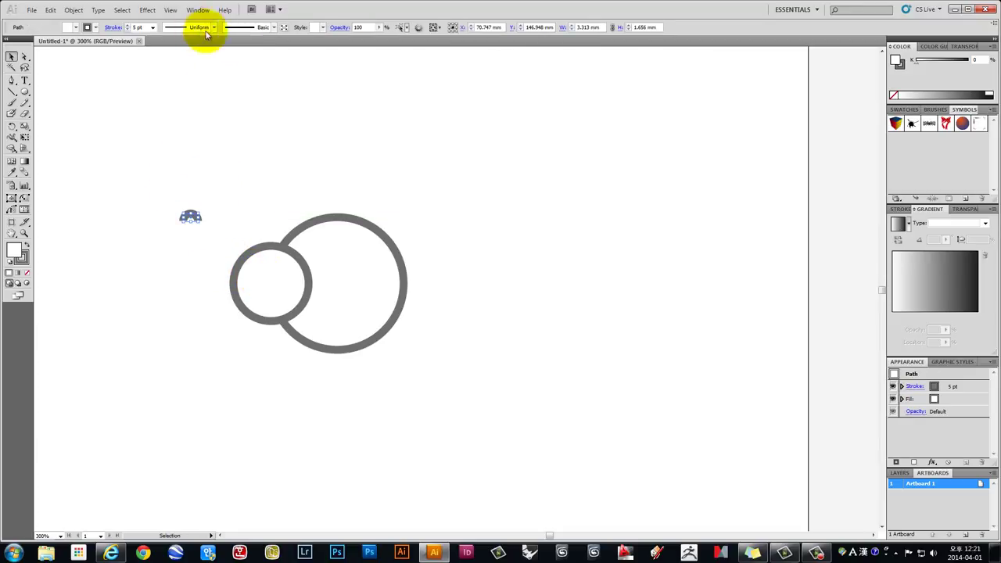
left_click(152, 27)
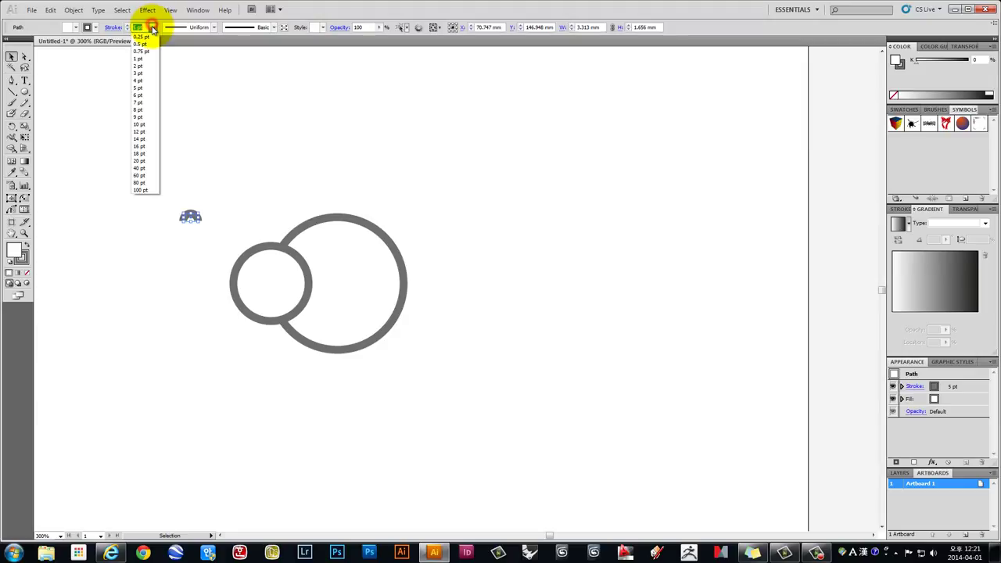
left_click(141, 73)
left_click(208, 154)
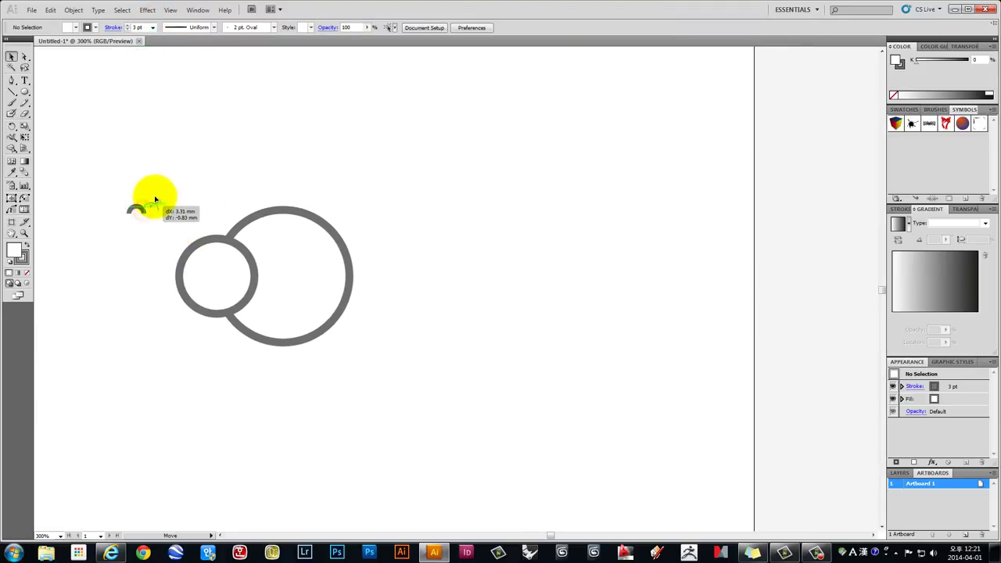
mouse_move(140, 206)
left_mouse_down()
mouse_move(152, 196)
mouse_move(177, 198)
left_mouse_up()
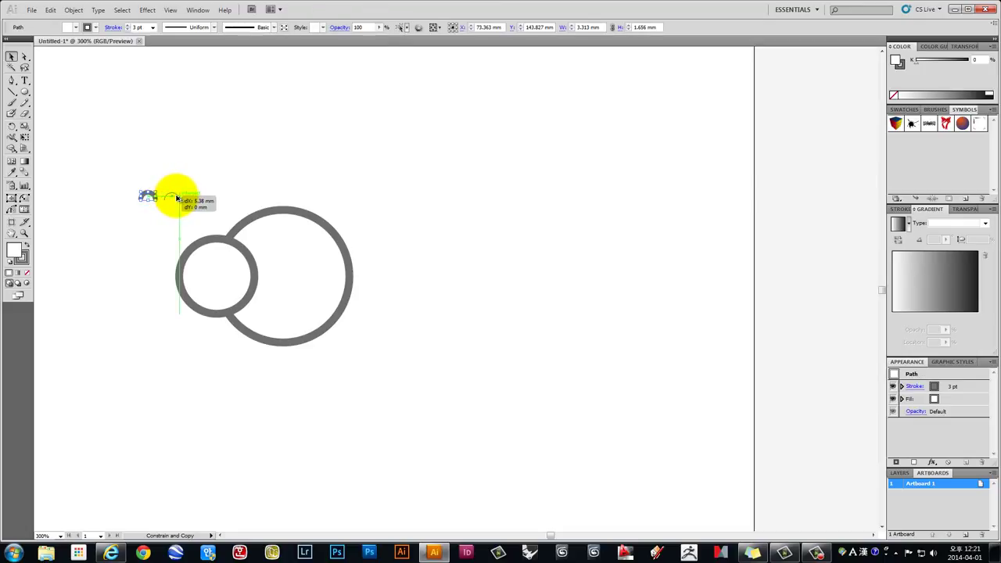
Duplicate the arc beside itself and raise both eyes into the head circle's upper half
left_click_drag(177, 197, 183, 154)
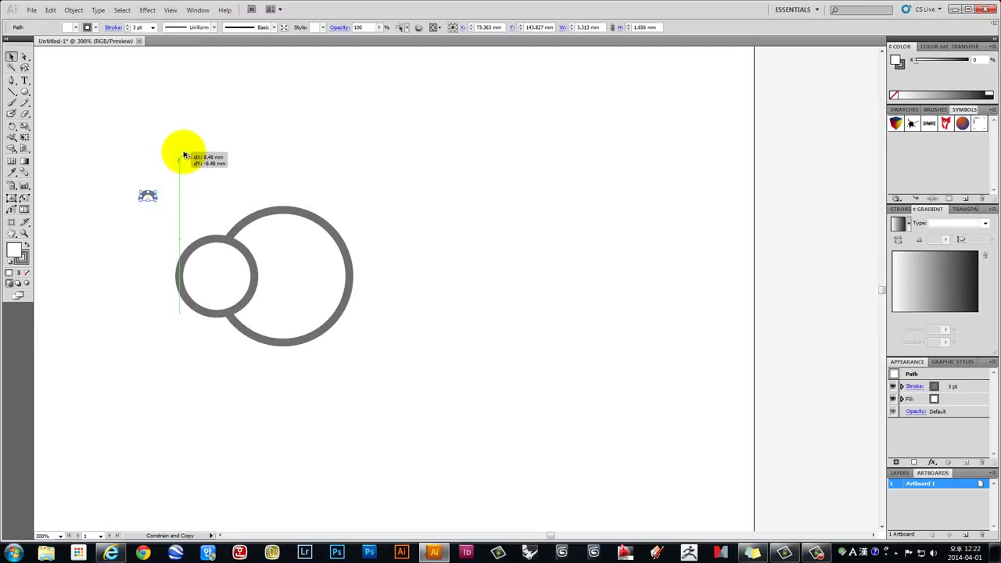
mouse_move(184, 154)
left_mouse_down()
mouse_move(186, 196)
mouse_move(172, 208)
mouse_move(198, 204)
mouse_move(149, 147)
mouse_move(171, 170)
mouse_move(216, 148)
mouse_move(177, 185)
mouse_move(184, 206)
left_mouse_up()
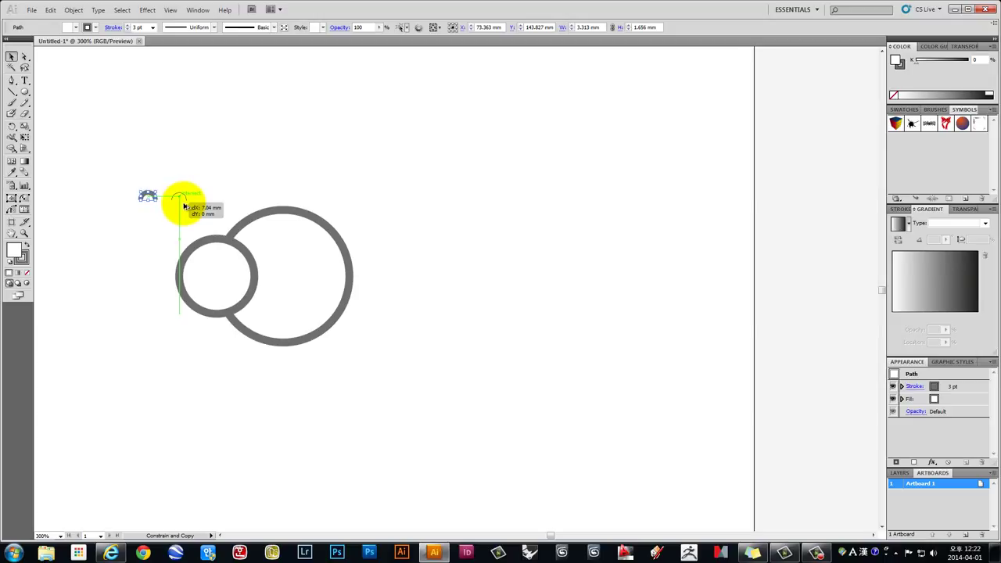
left_click_drag(183, 206, 179, 197)
mouse_move(209, 166)
left_mouse_down()
mouse_move(125, 209)
mouse_move(209, 271)
left_mouse_up()
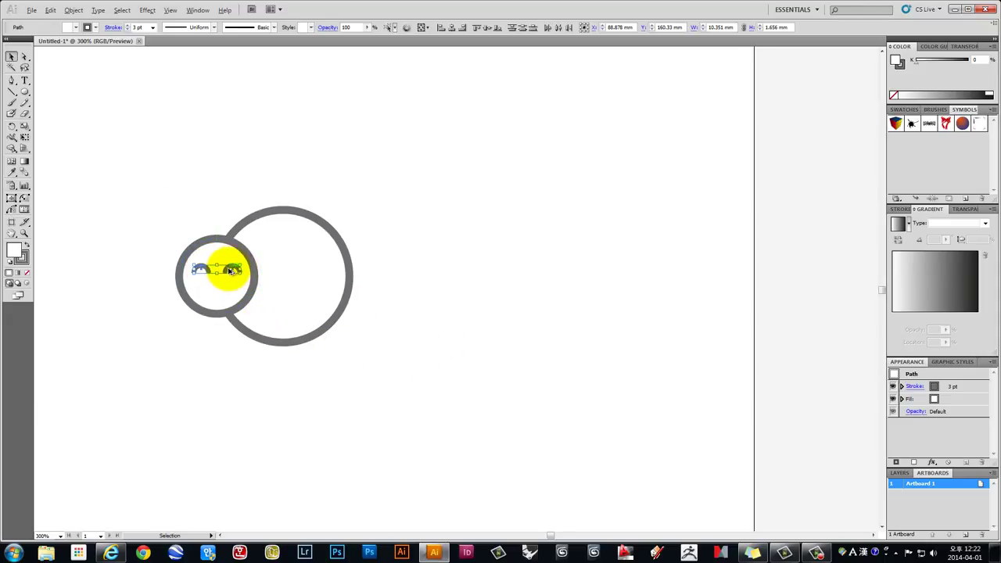
scroll(232, 271, "up", 2)
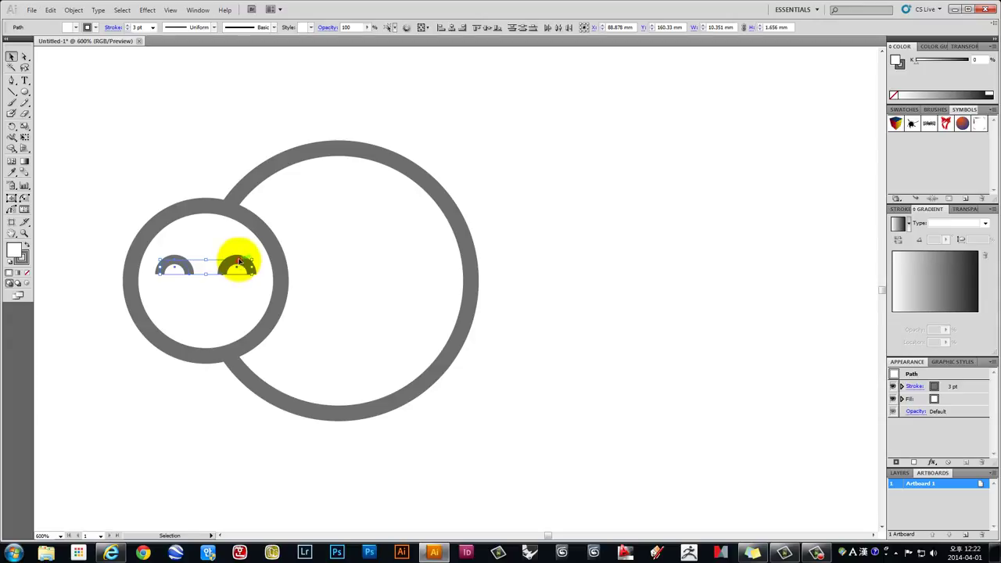
left_click_drag(239, 260, 240, 259)
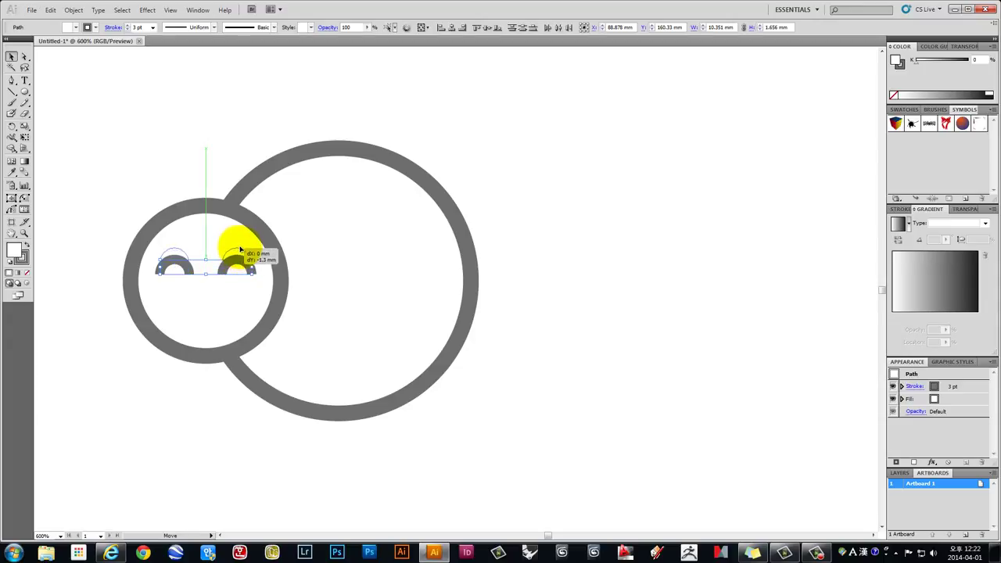
left_click_drag(240, 249, 239, 248)
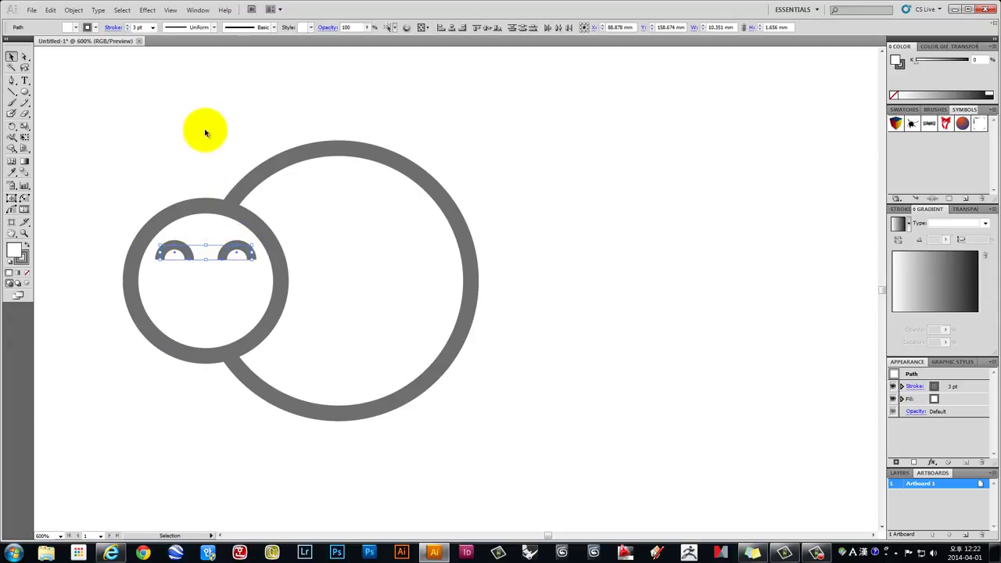
left_click(210, 125)
scroll(241, 133, "down", 1)
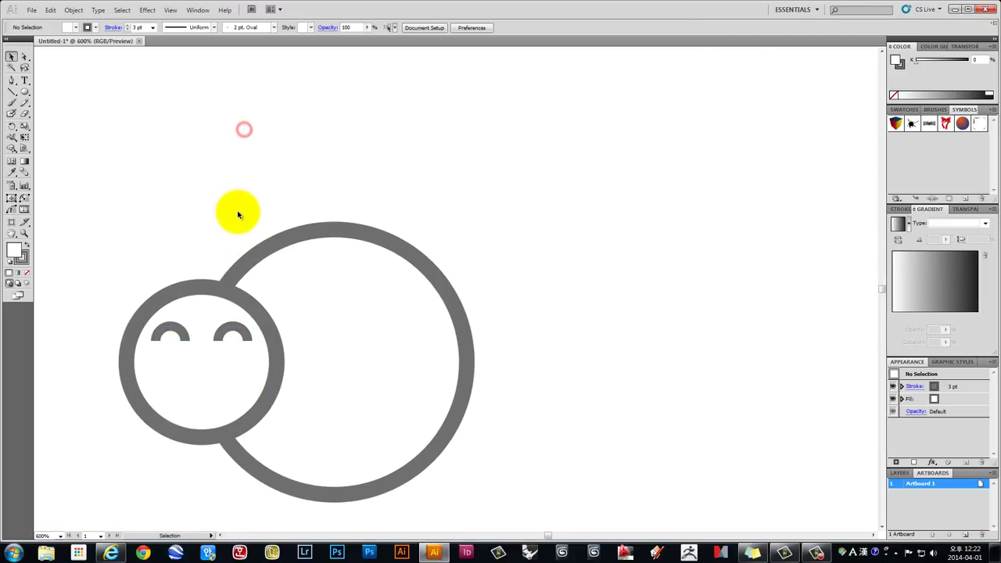
left_click(210, 203)
left_click(243, 212)
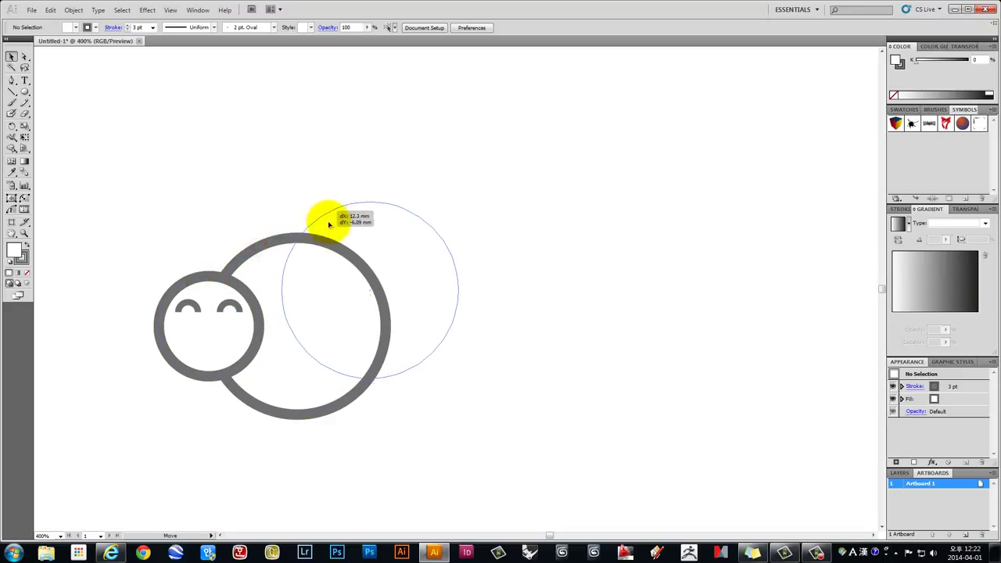
left_click_drag(259, 250, 292, 245)
key("v")
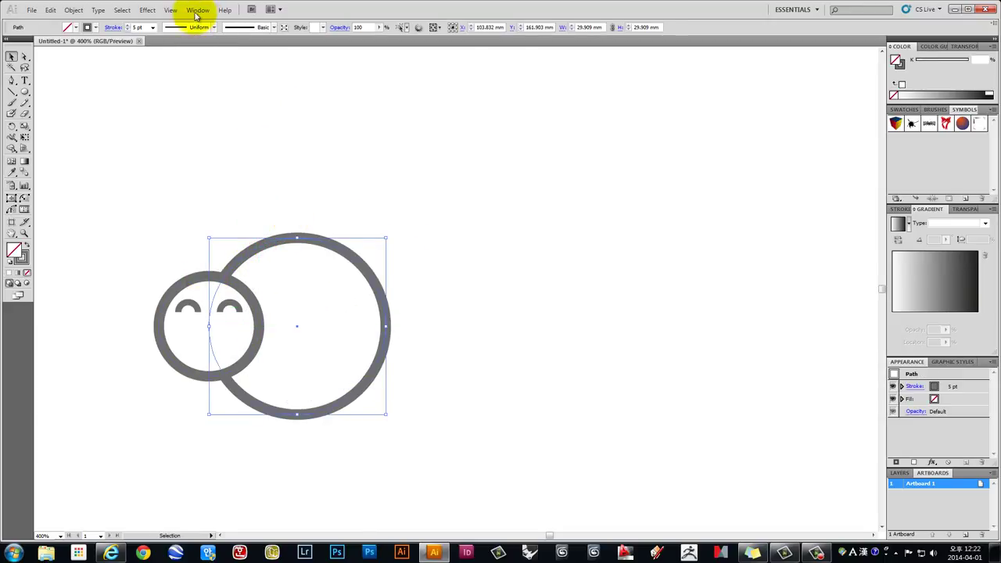
left_click(197, 10)
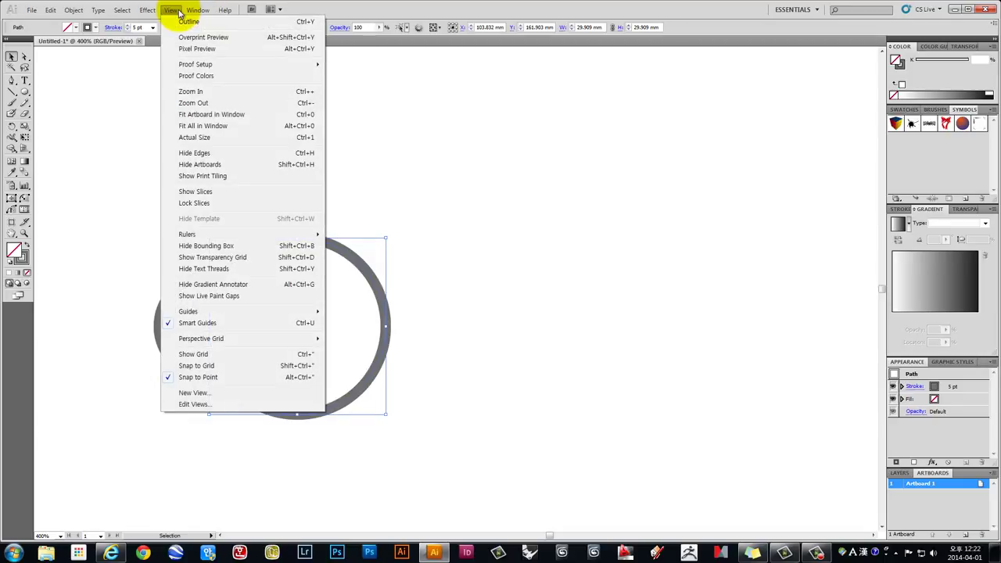
left_click(176, 13)
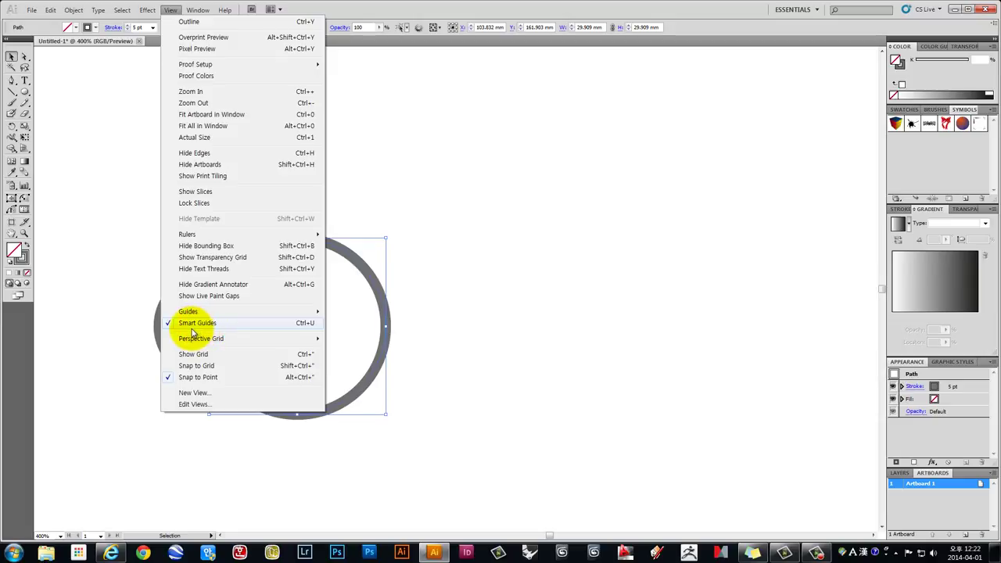
left_click(83, 235)
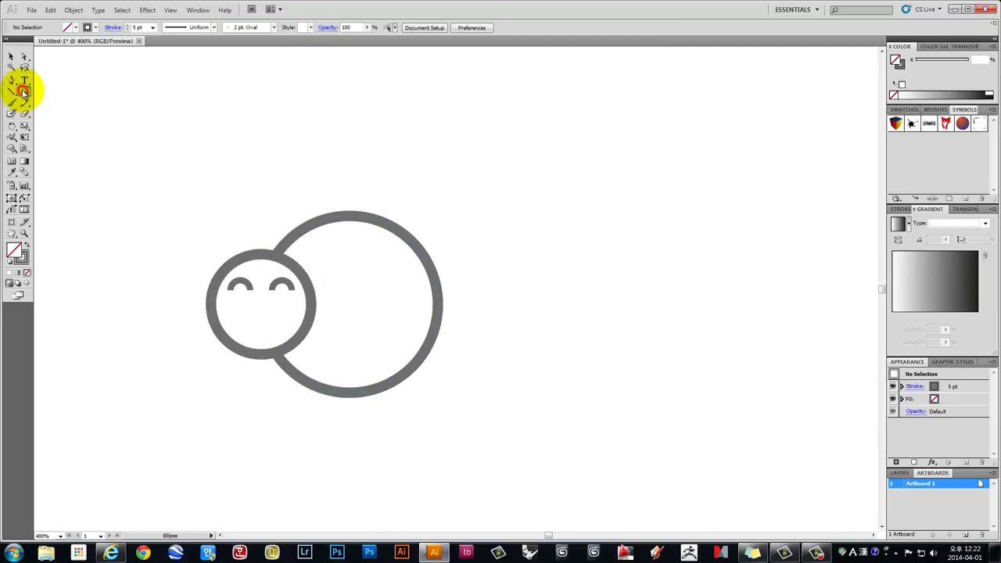
left_click(11, 57)
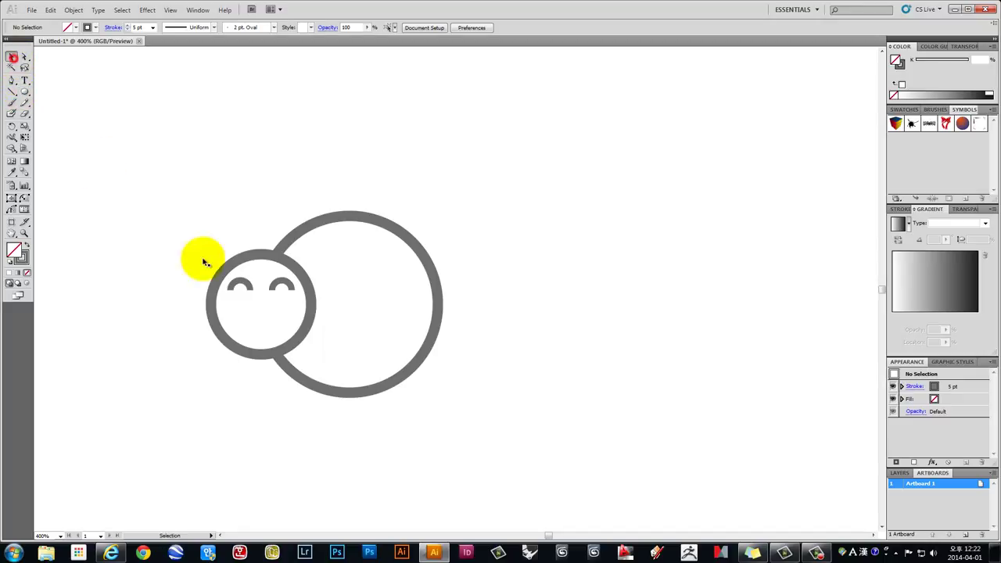
Copy the head circle below it, shrink it to a 6.723 mm ring, and apply the eye's 3 pt stroke
left_click(294, 345)
left_click_drag(310, 287, 291, 413)
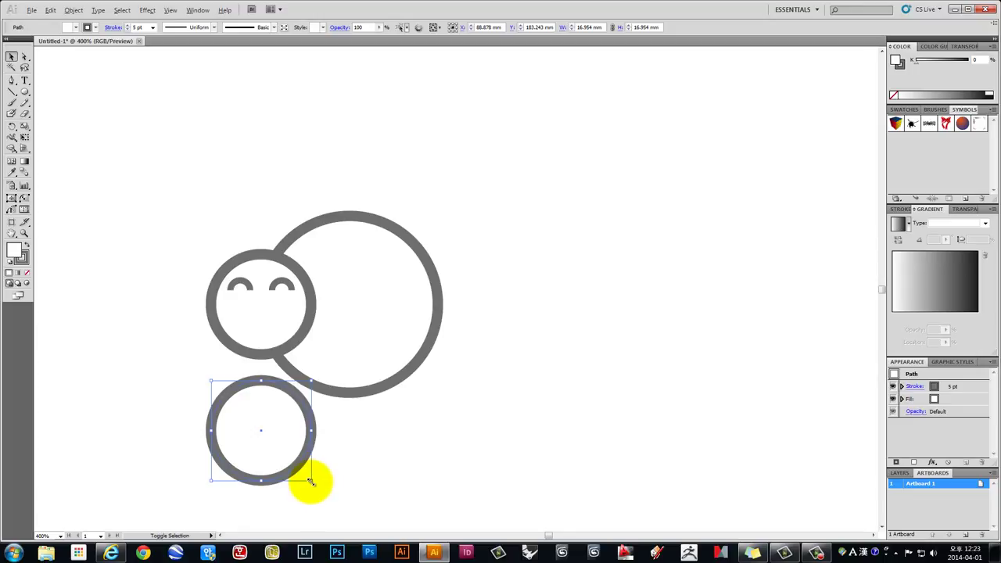
left_click_drag(310, 481, 289, 456)
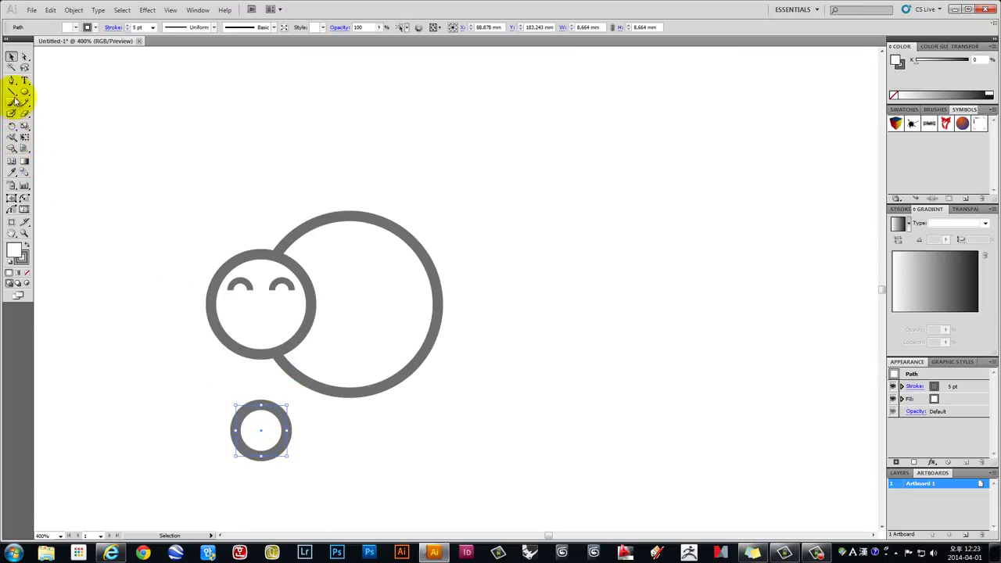
left_click(12, 176)
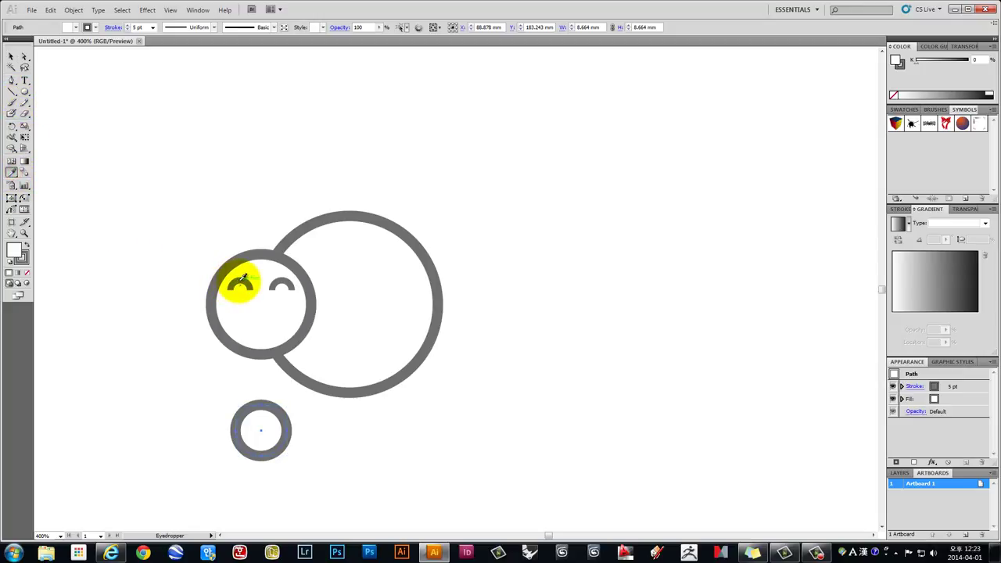
left_click(241, 279)
left_click(11, 56)
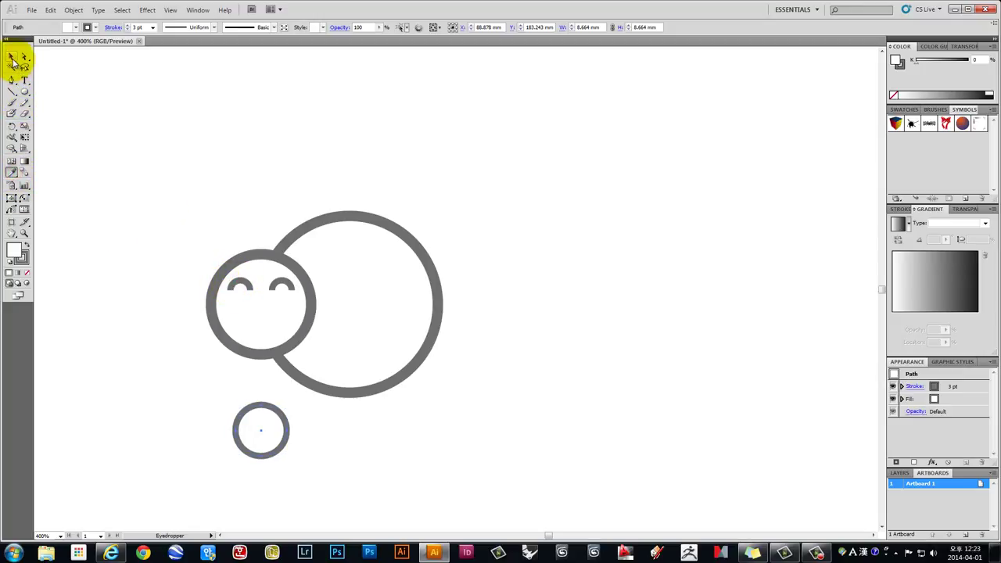
left_click(283, 449)
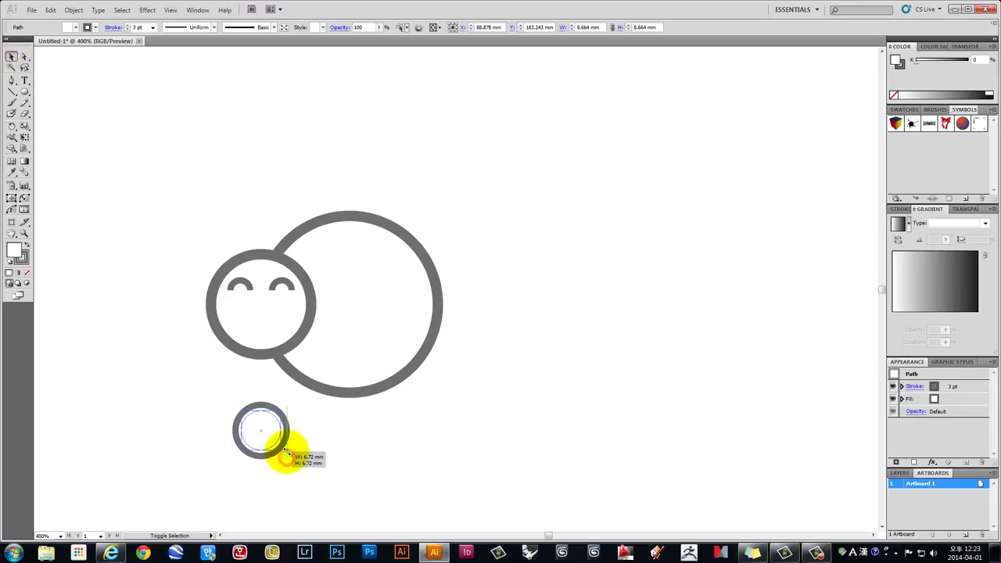
left_click_drag(286, 456, 275, 442)
left_click(320, 456)
Copy the ring down-right and shrink it into a tiny 2.254 mm circle with a 2 pt stroke
scroll(287, 396, "up", 1)
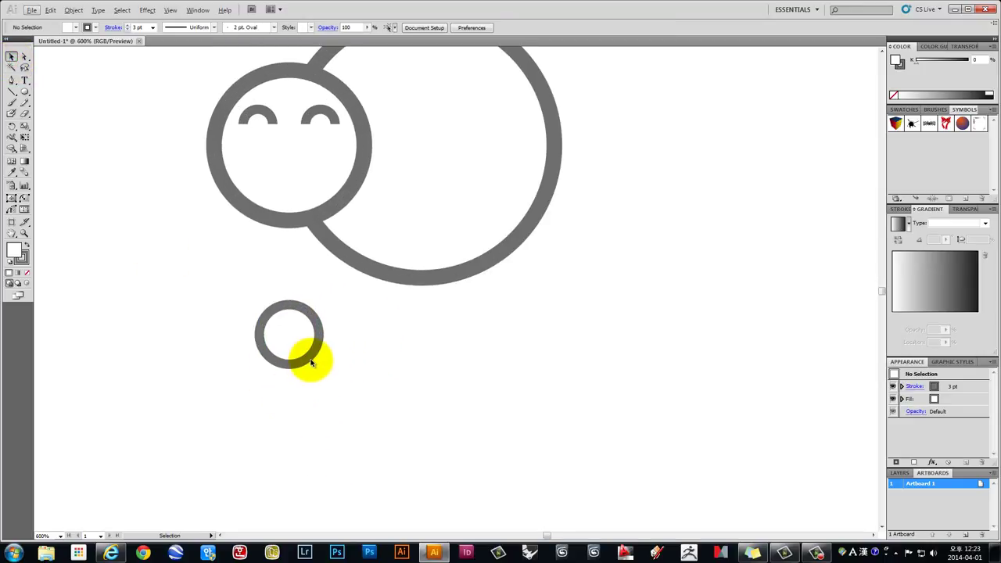
left_click(313, 360)
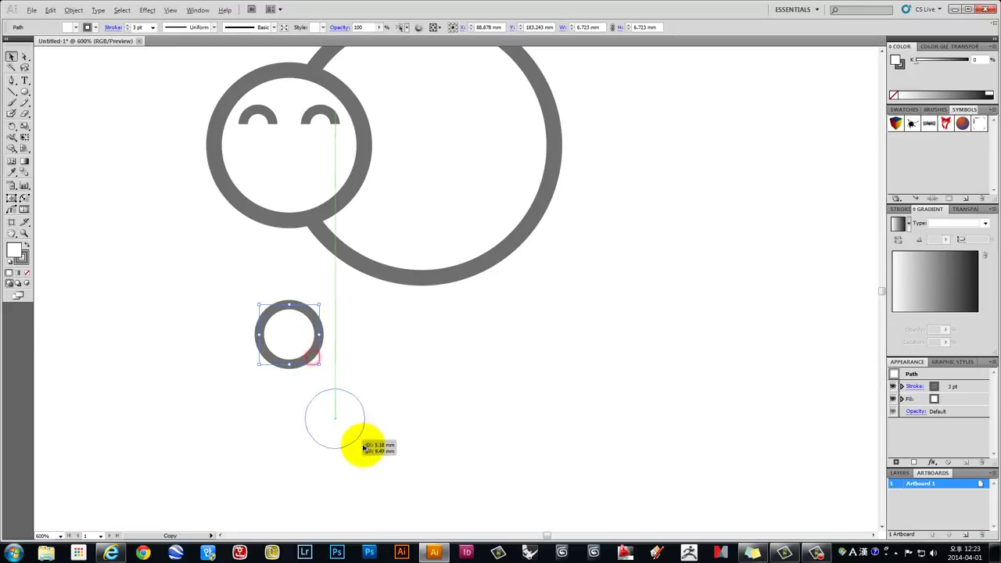
left_click_drag(312, 360, 365, 450)
key("l")
left_click_drag(330, 414, 359, 434)
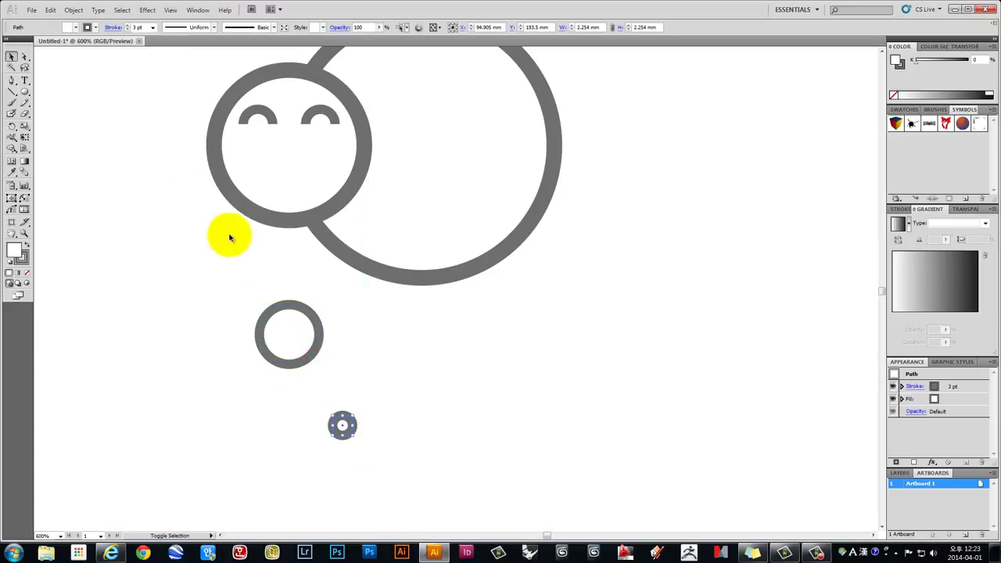
left_click(152, 28)
Set the small nostril ring's stroke weight to 1 pt
left_click(147, 63)
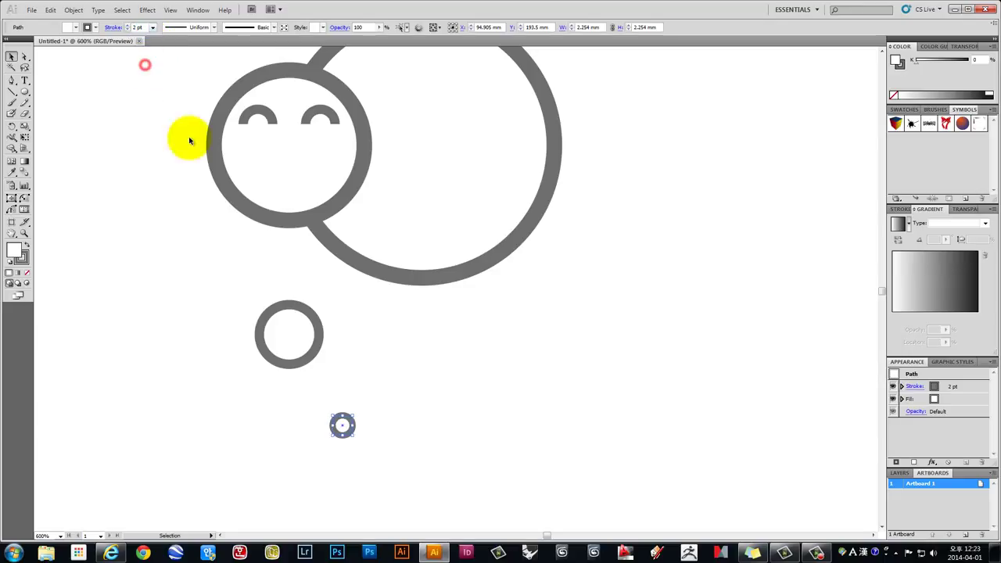
left_click(153, 27)
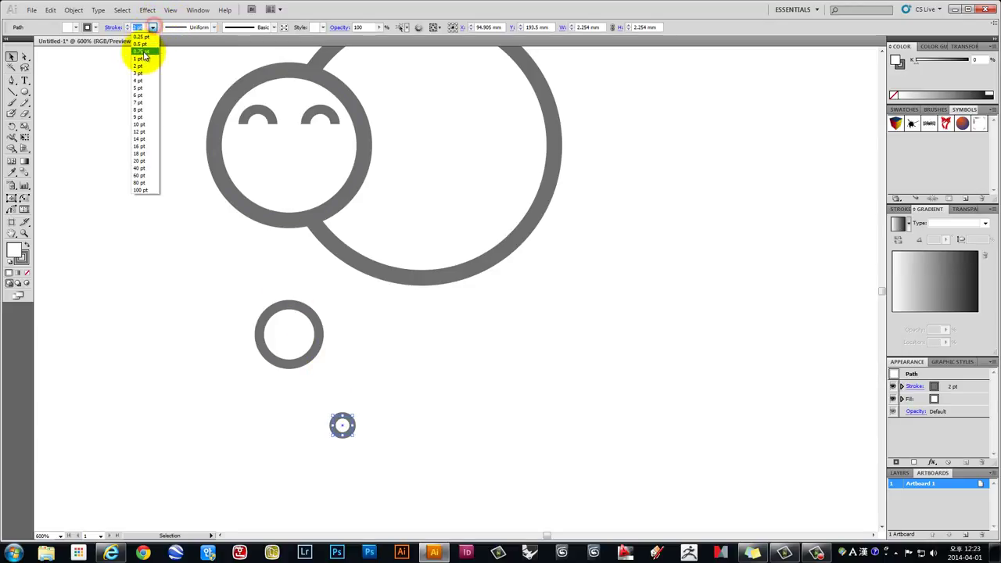
left_click(141, 60)
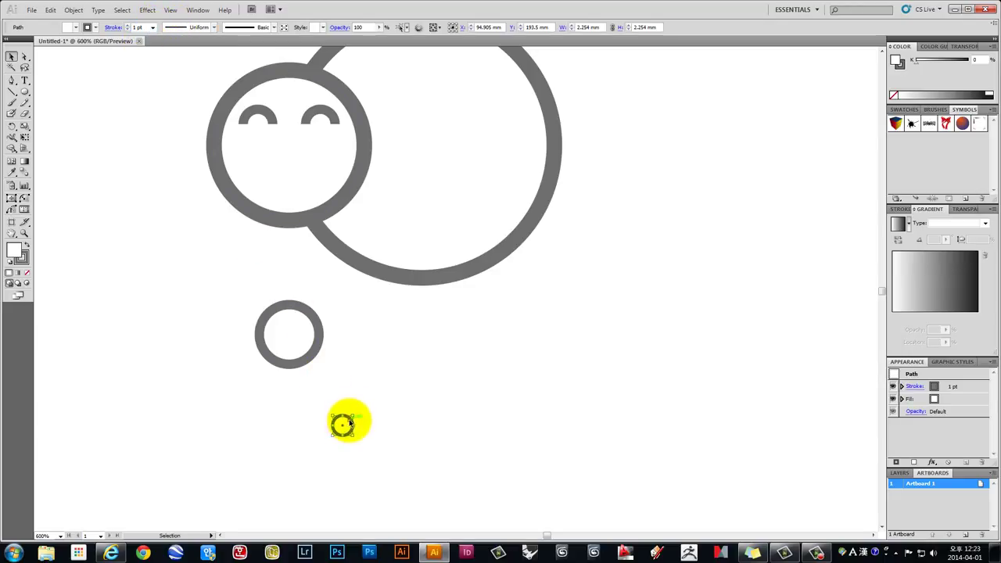
Move both nostril rings into the snout ring and place the three-ring snout in the lower face
mouse_move(349, 423)
left_mouse_down()
mouse_move(326, 407)
mouse_move(347, 406)
mouse_move(302, 391)
mouse_move(282, 336)
left_mouse_up()
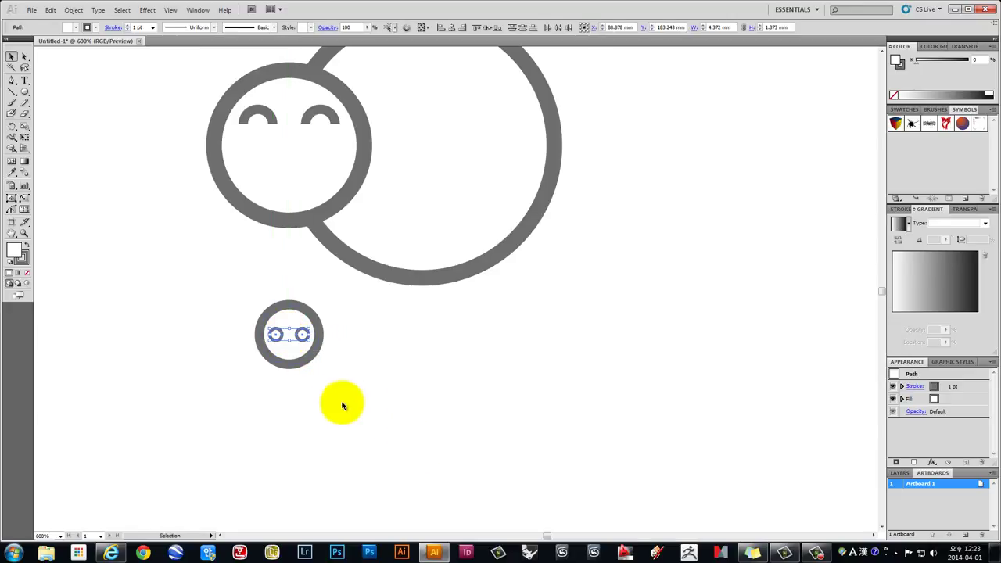
left_click_drag(362, 402, 242, 305)
scroll(279, 395, "up", 5)
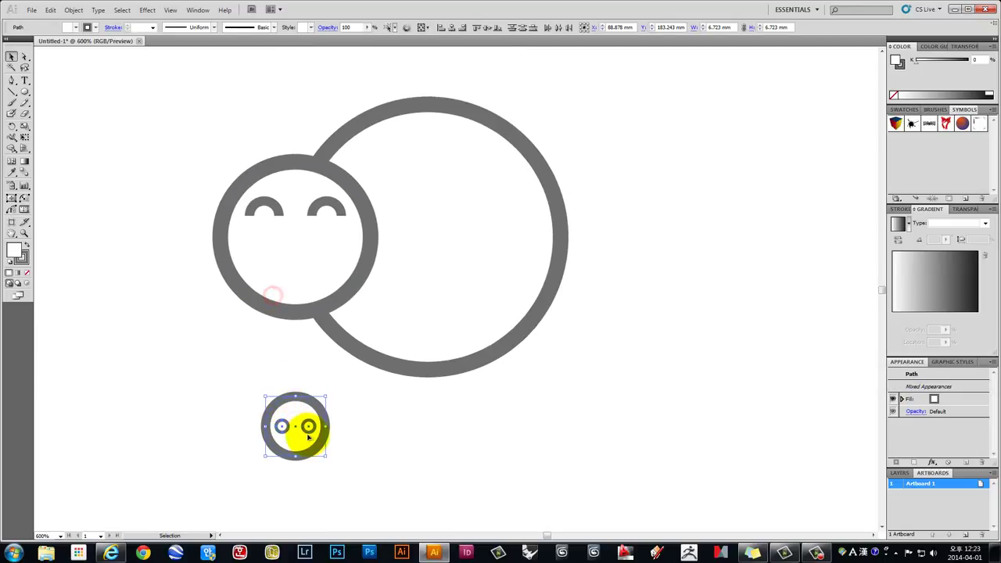
left_click_drag(308, 426, 310, 260)
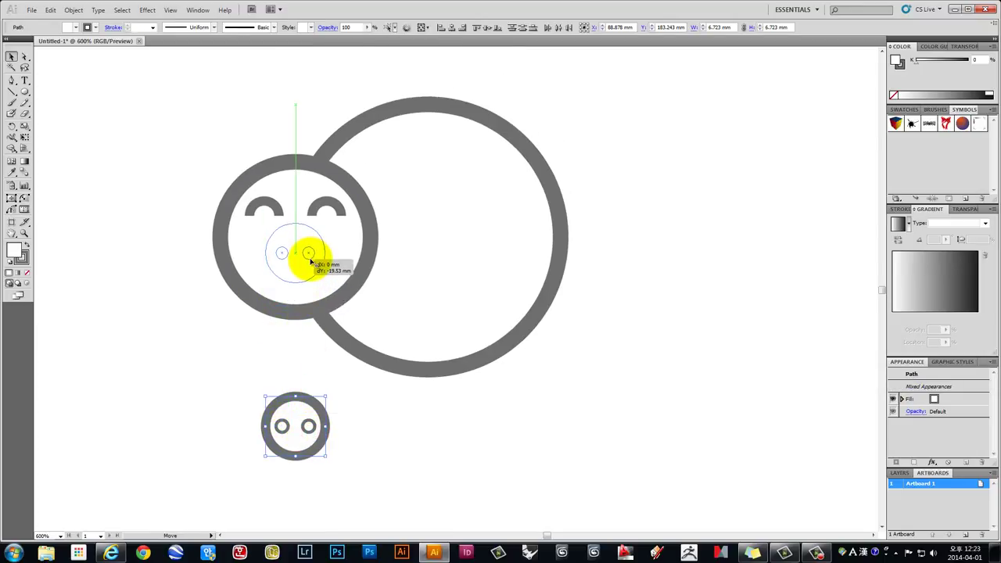
left_click(540, 441)
left_click_drag(591, 326, 527, 425)
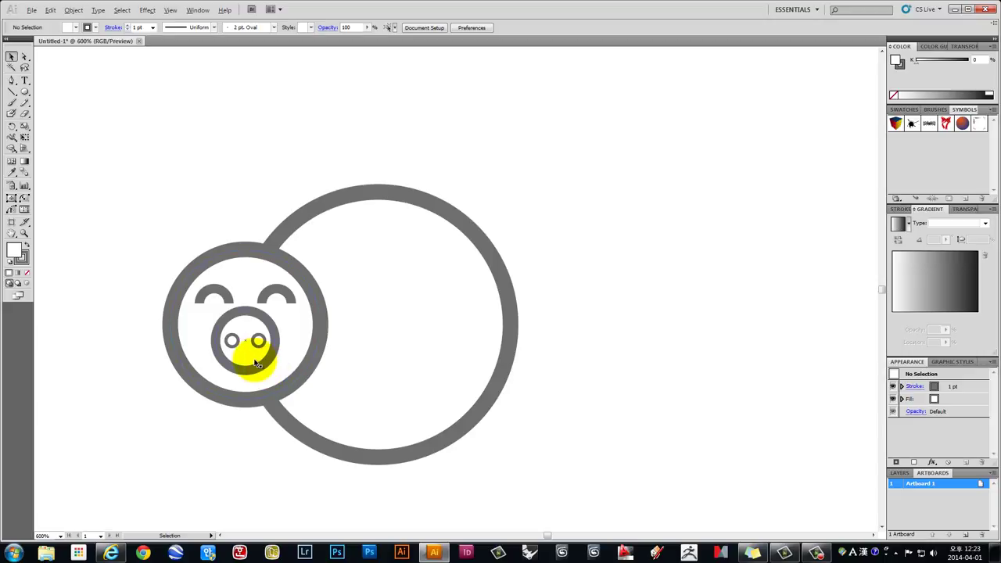
left_click_drag(223, 232, 261, 273)
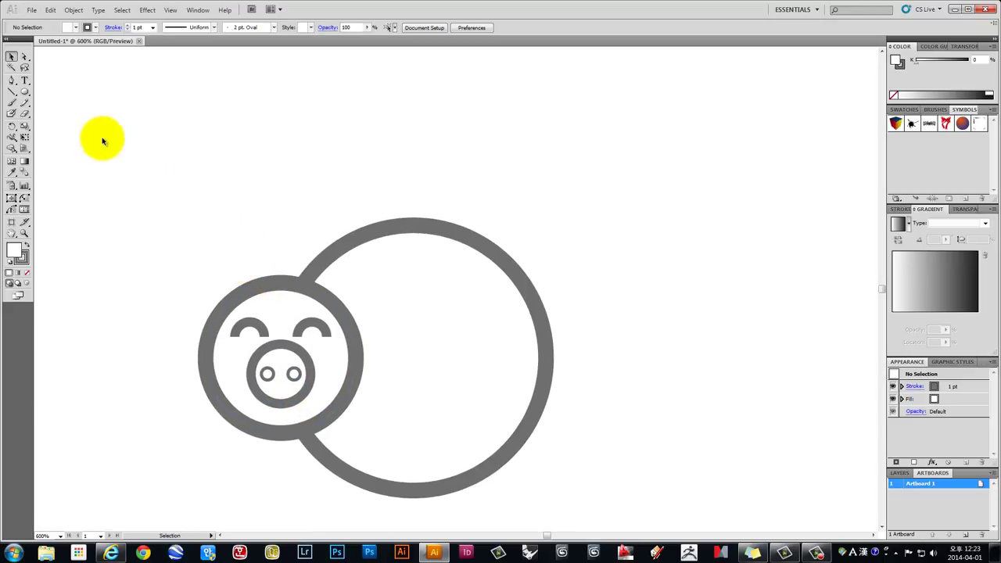
left_click(26, 92)
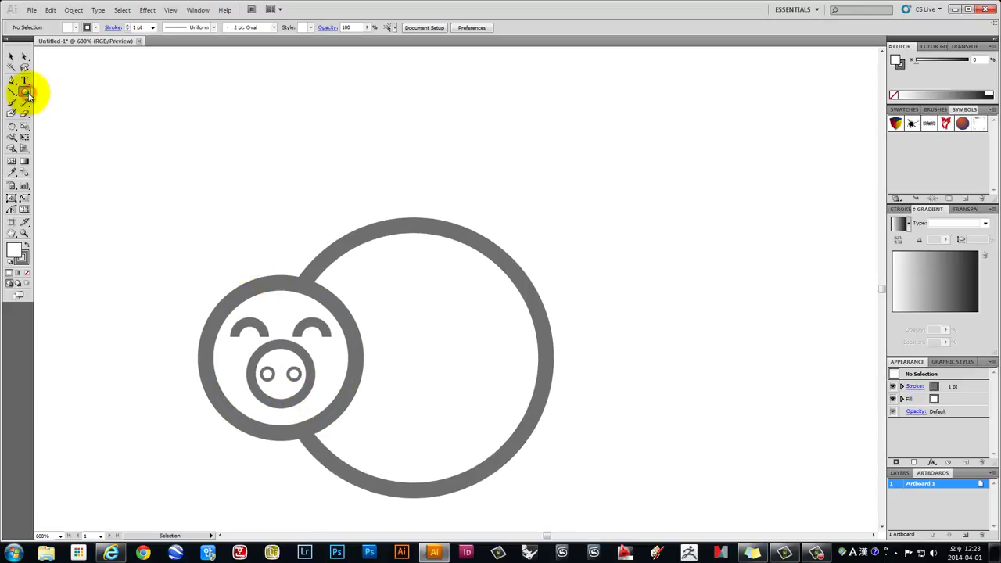
Draw a closed 3.881 × 4.41 mm triangle ear with the Pen tool above the head's upper left
left_click(25, 93)
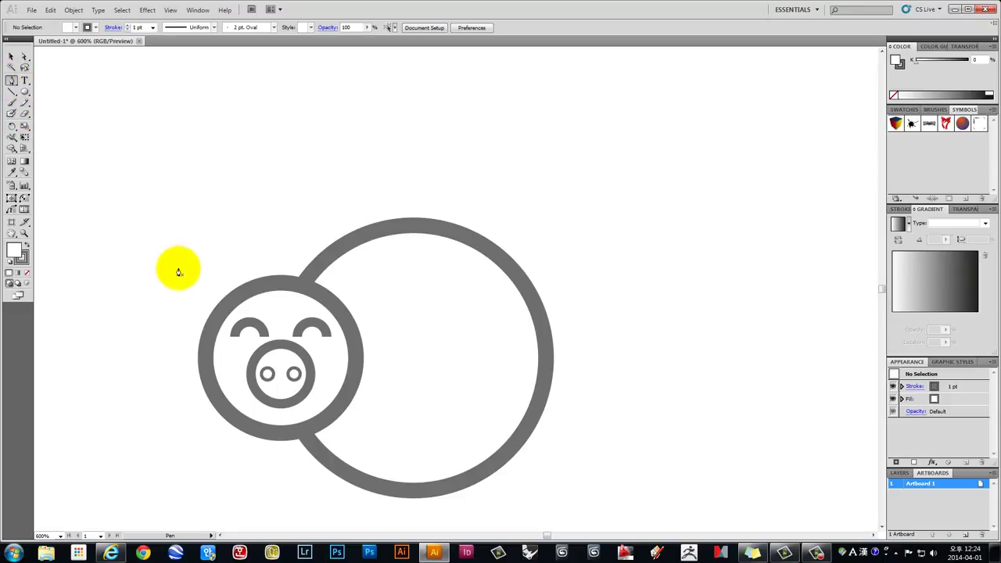
left_click_drag(162, 245, 229, 258)
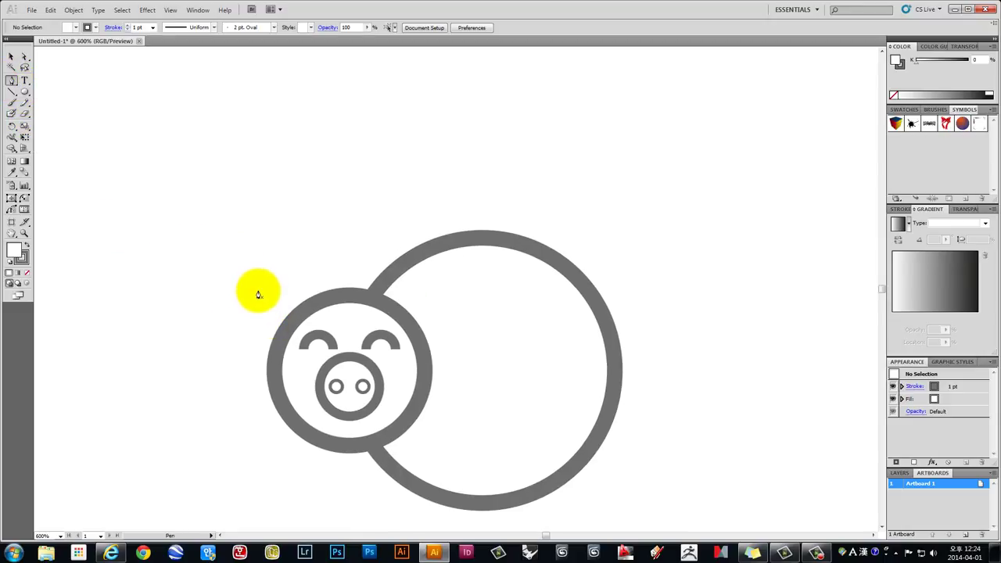
mouse_move(257, 290)
left_mouse_down()
mouse_move(271, 305)
mouse_move(271, 280)
mouse_move(305, 296)
left_mouse_up()
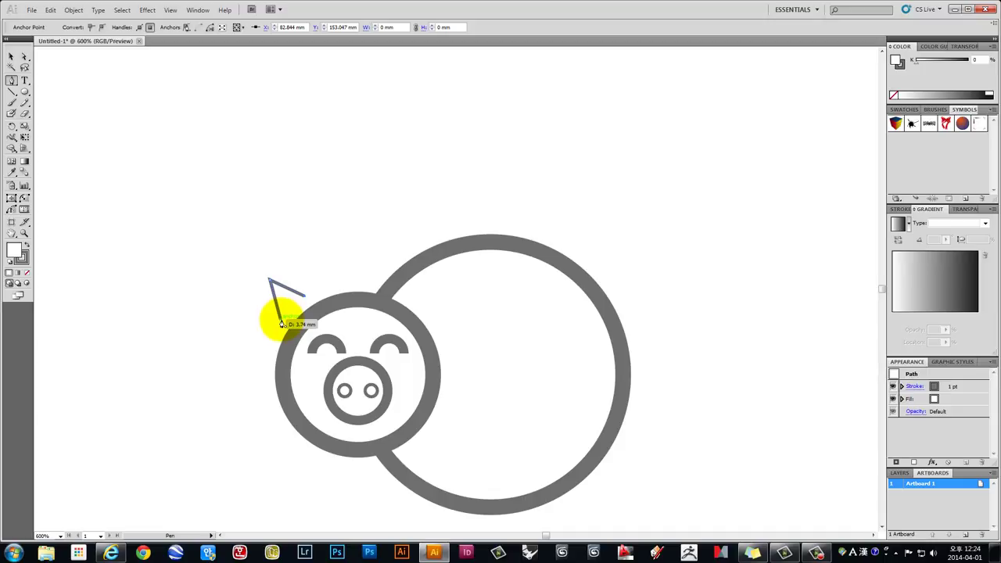
left_click(280, 320)
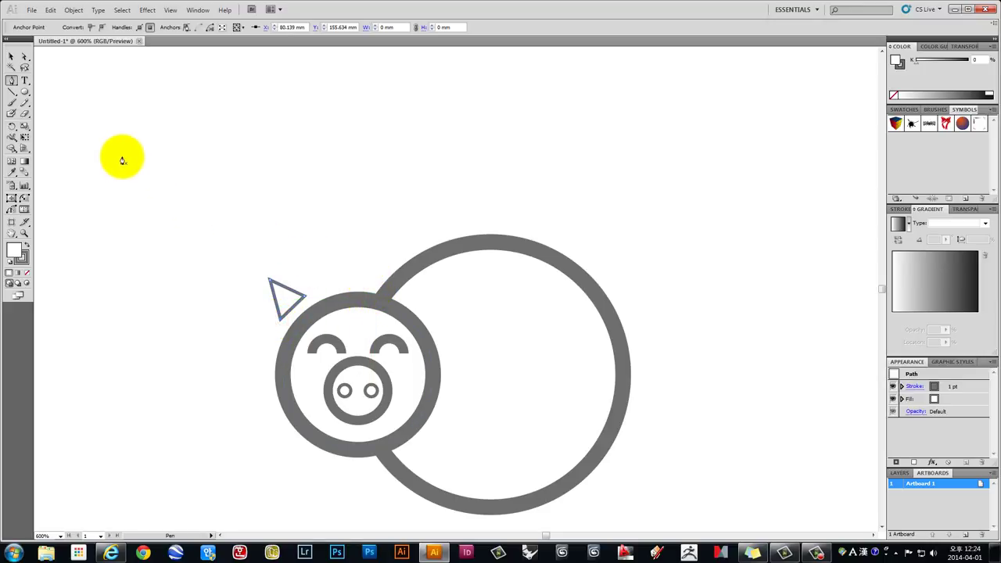
left_click(11, 56)
left_click(304, 296)
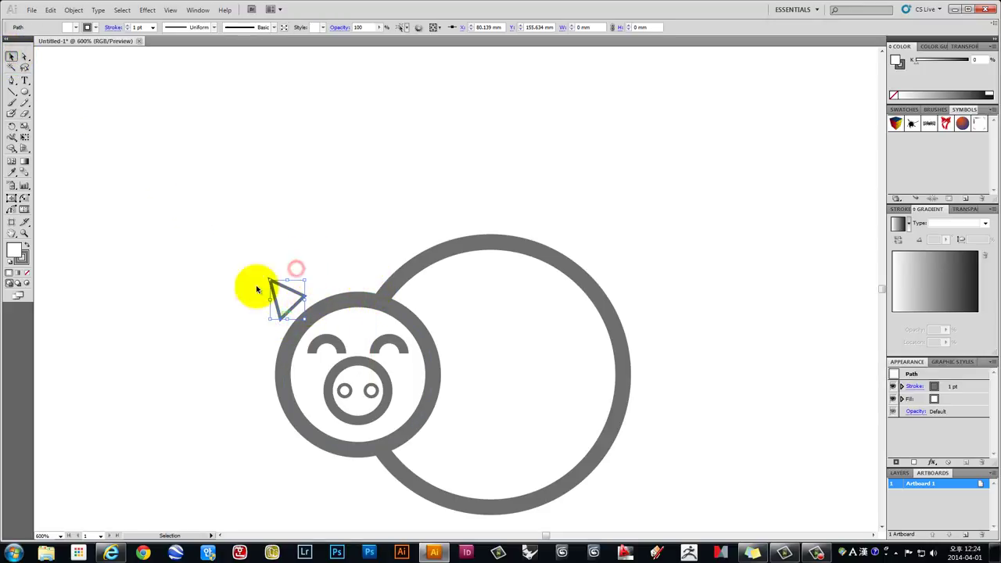
scroll(266, 303, "up", 1)
scroll(270, 305, "up", 1)
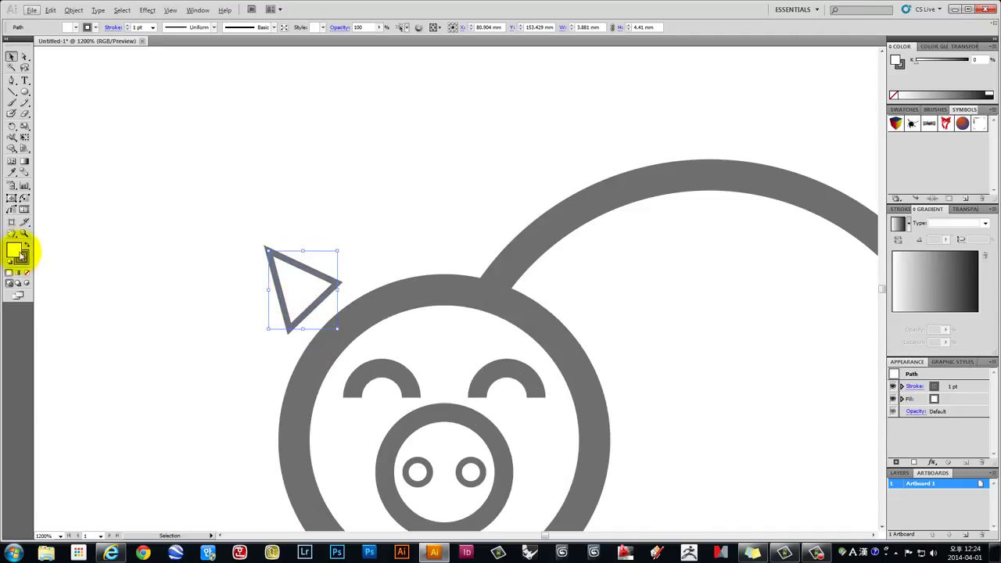
Swap the ear triangle's fill and stroke so it becomes solid grey with no outline
left_click(21, 256)
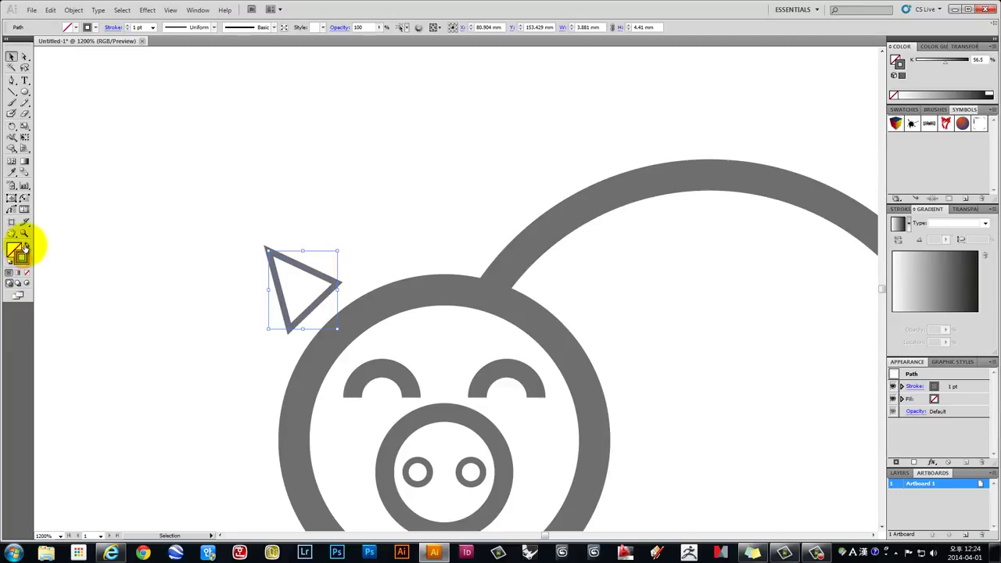
left_click(29, 245)
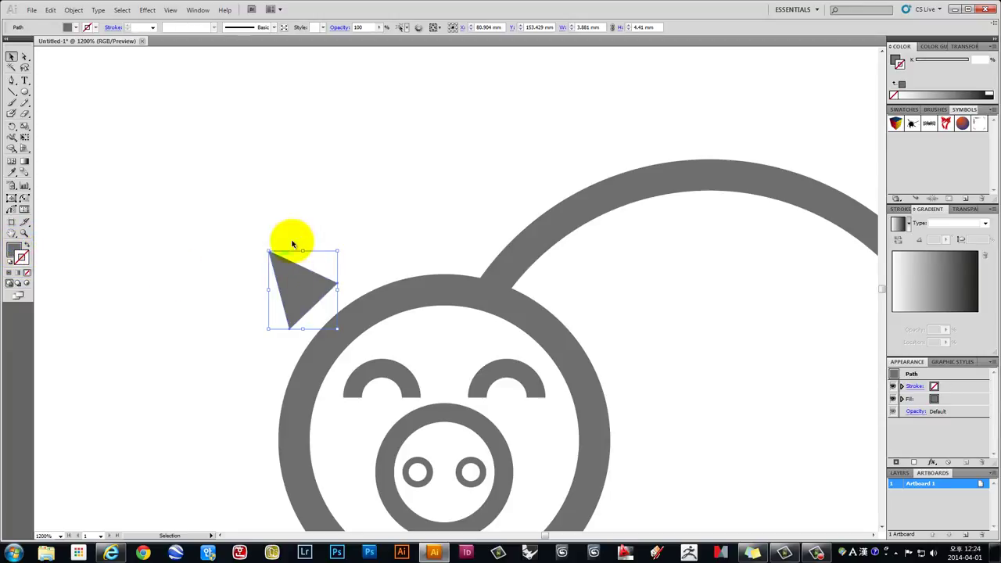
left_click_drag(375, 268, 327, 212)
Position the ear on the head's upper-left edge, its lower corner tucked behind the head
mouse_move(253, 224)
left_mouse_down()
mouse_move(280, 258)
mouse_move(283, 241)
left_mouse_up()
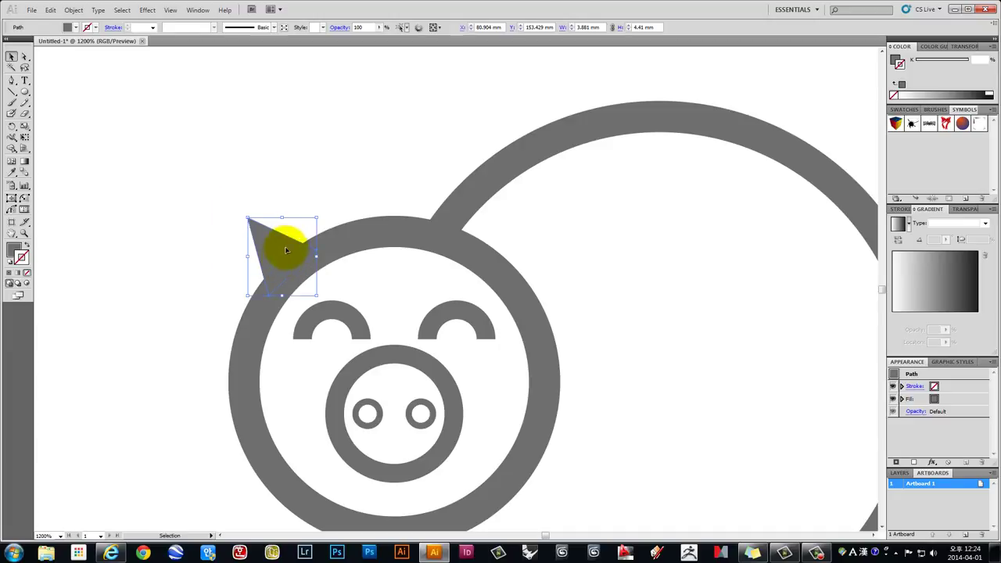
left_click(361, 179)
left_click_drag(428, 164, 374, 114)
mouse_move(205, 198)
left_mouse_down()
mouse_move(230, 168)
mouse_move(223, 161)
mouse_move(239, 167)
mouse_move(210, 189)
left_mouse_up()
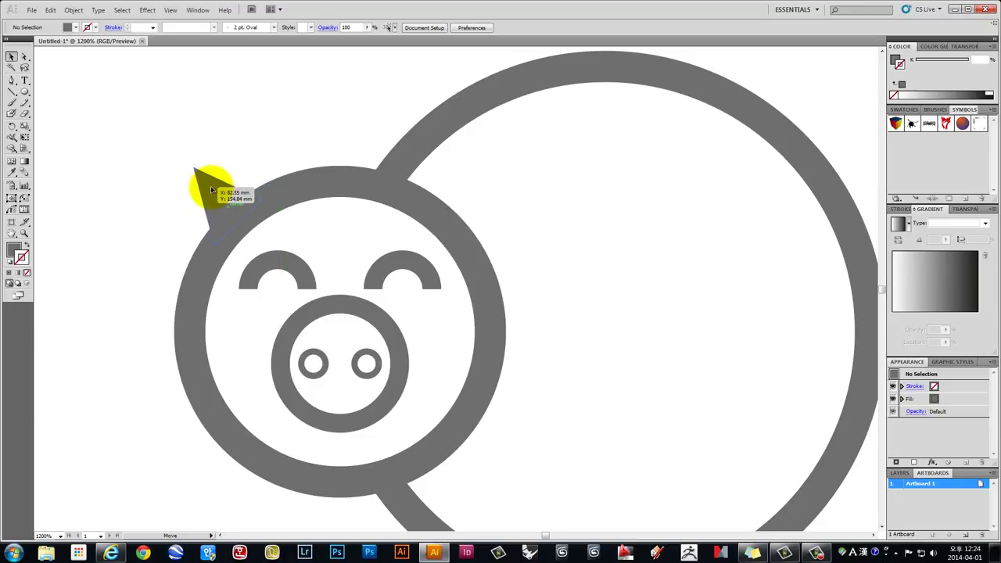
left_click(253, 156)
scroll(318, 141, "right", 2)
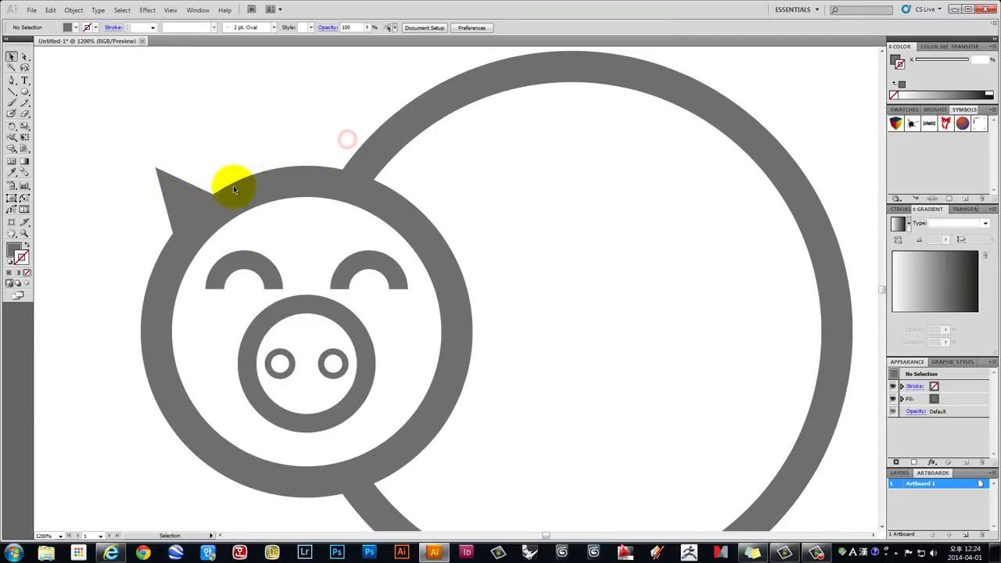
left_click(172, 194)
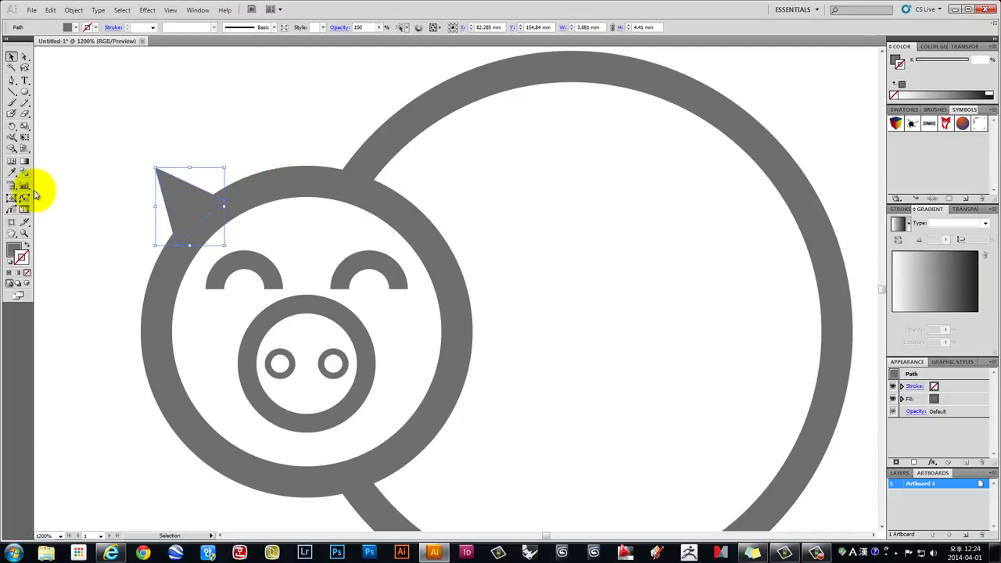
Choose the Reflect Tool from the Rotate flyout and reselect the left ear triangle
left_click(15, 130)
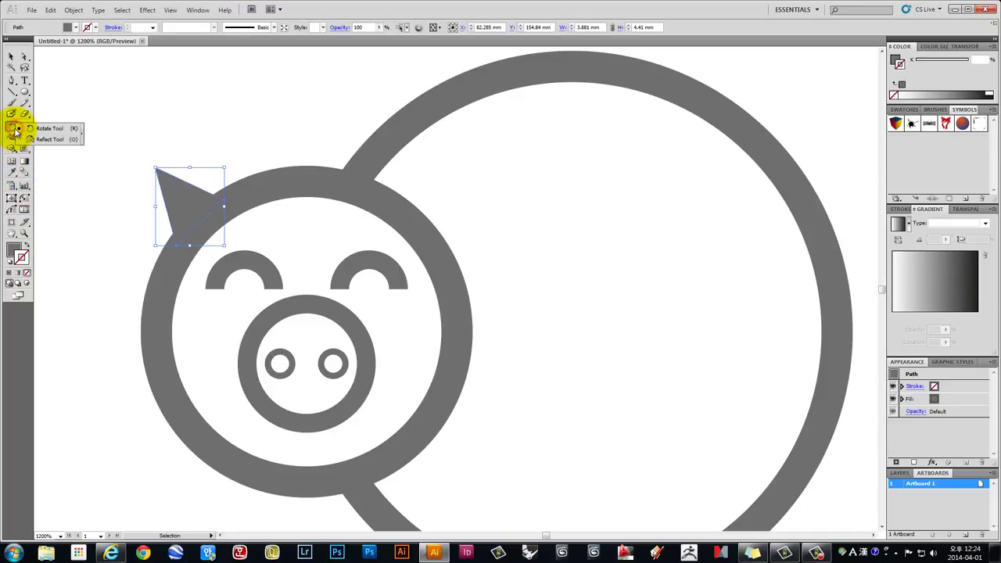
left_click_drag(15, 130, 51, 144)
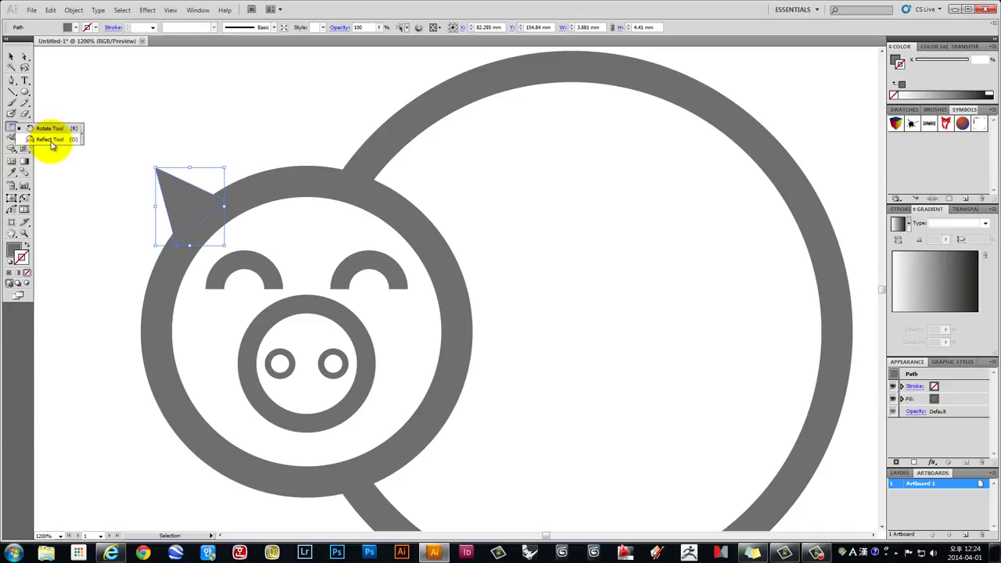
left_click(51, 145)
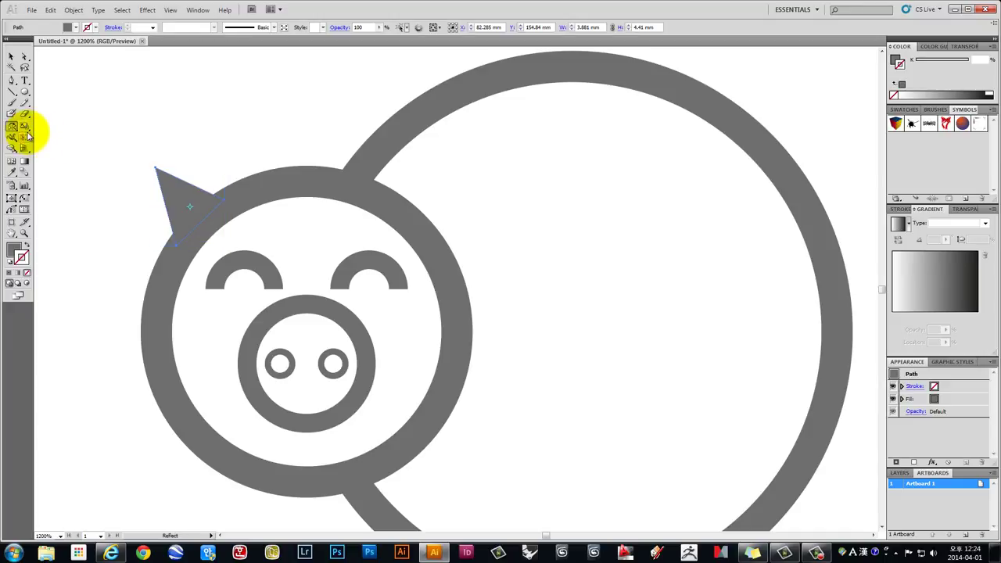
left_click(11, 55)
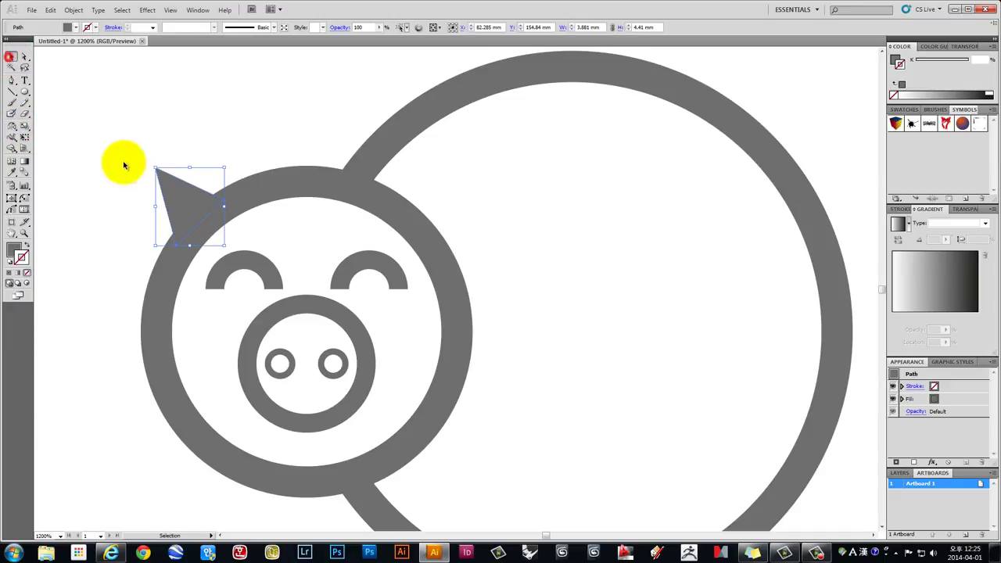
left_click(204, 117)
left_click(175, 190)
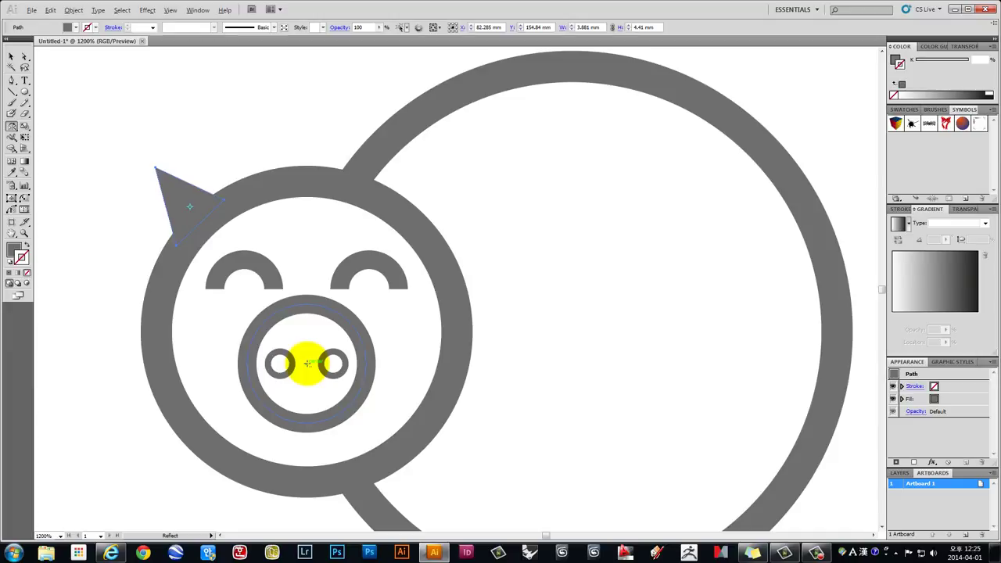
Set the reflect axis between the nostrils and create a mirrored copy of the ear on the right
left_click(307, 368, "alt")
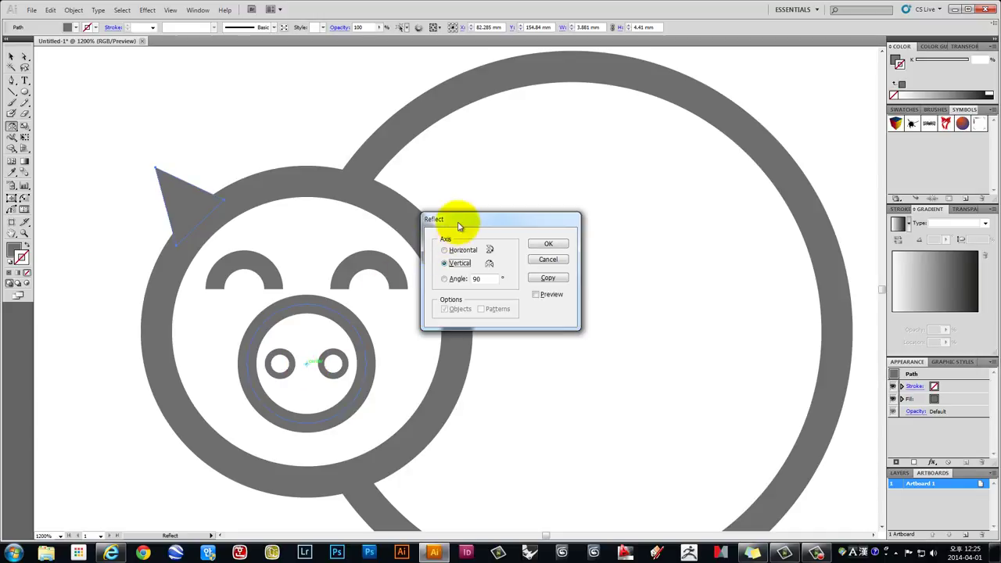
left_click_drag(460, 219, 442, 181)
mouse_move(420, 123)
left_mouse_down()
mouse_move(397, 86)
mouse_move(494, 120)
left_mouse_up()
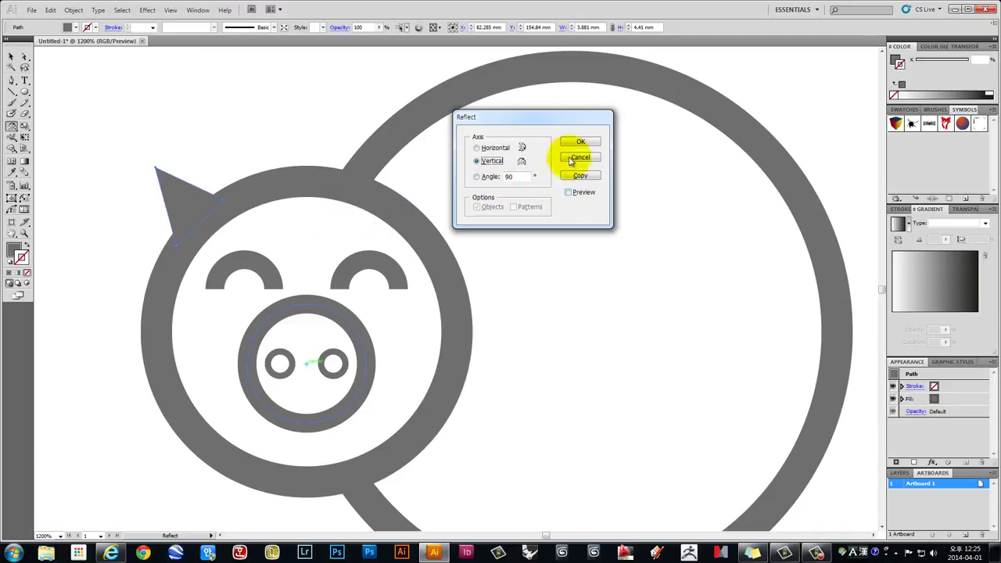
left_click_drag(574, 117, 629, 94)
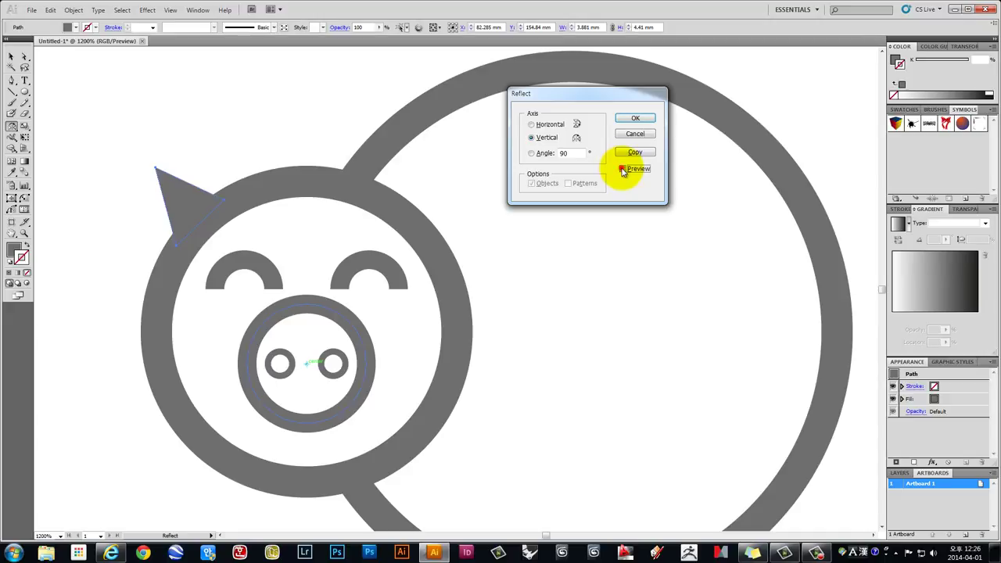
left_click(623, 170)
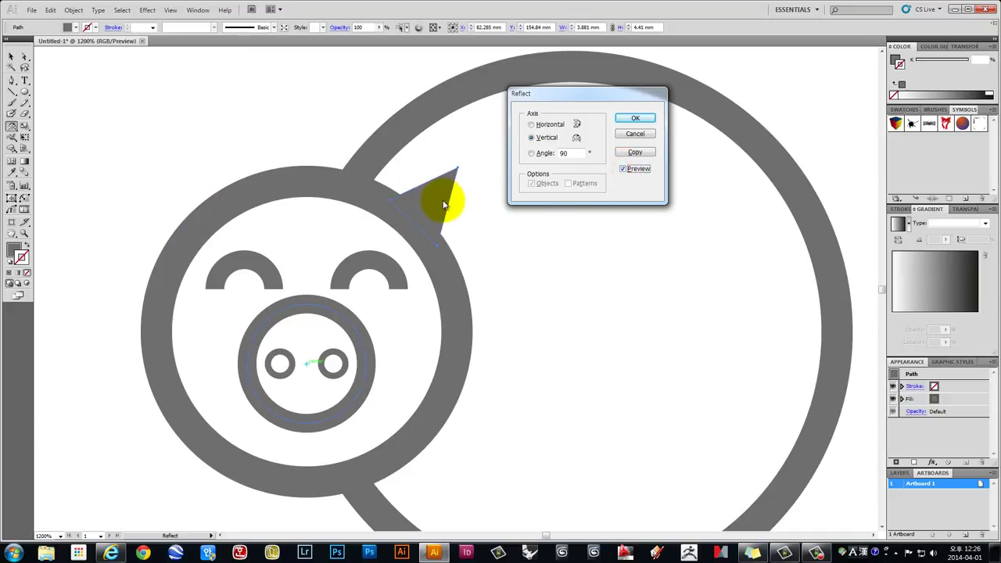
left_click(623, 169)
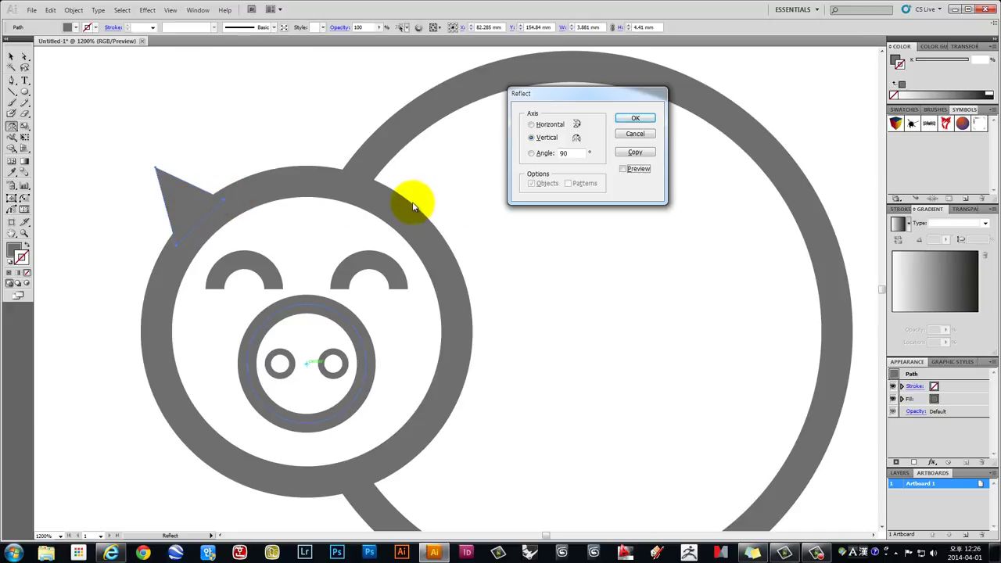
left_click(634, 152)
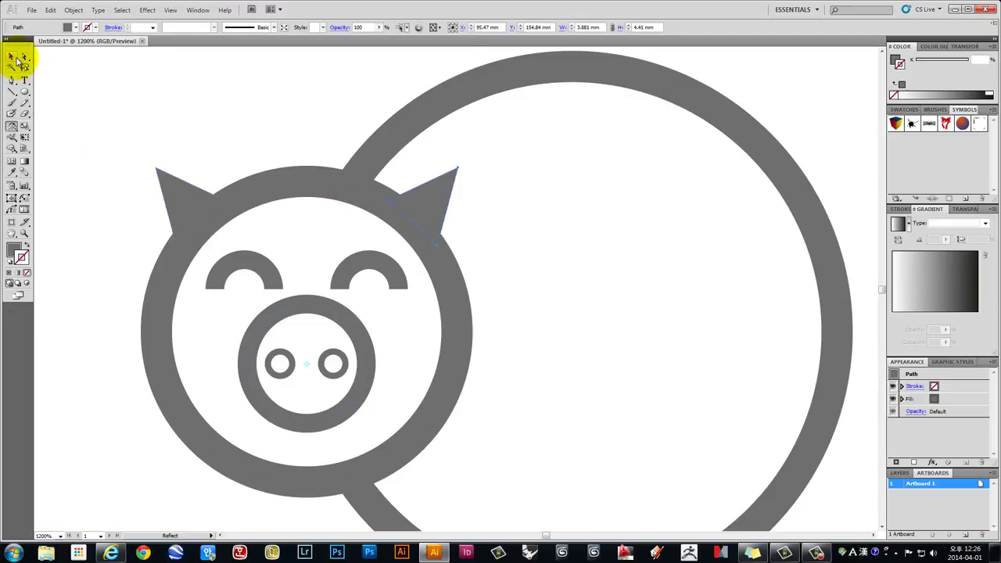
left_click(12, 57)
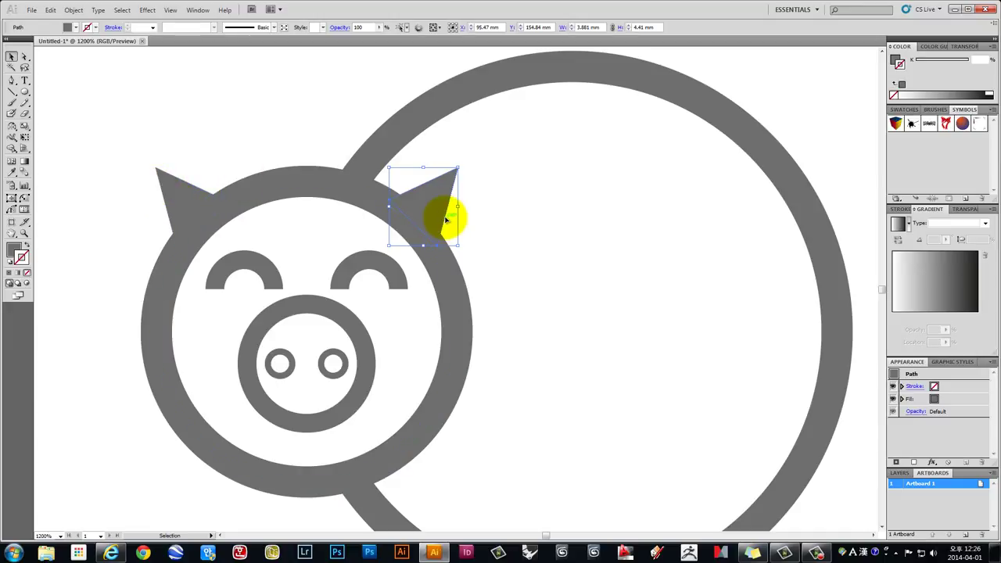
left_click(254, 111)
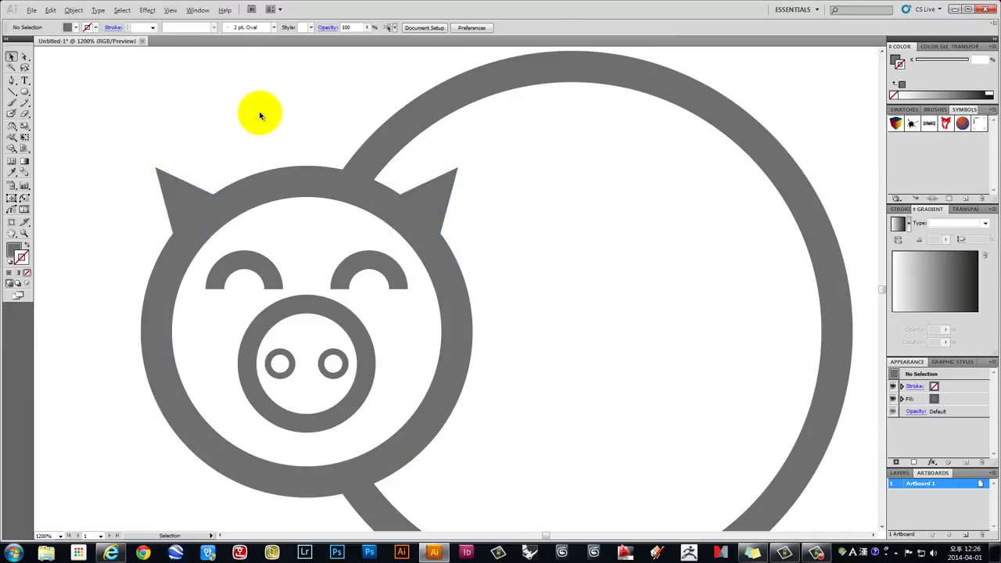
Zoom out to compare with the reference icons, then zoom back to 800% on the pig
scroll(259, 111, "down", 2)
scroll(320, 118, "down", 3)
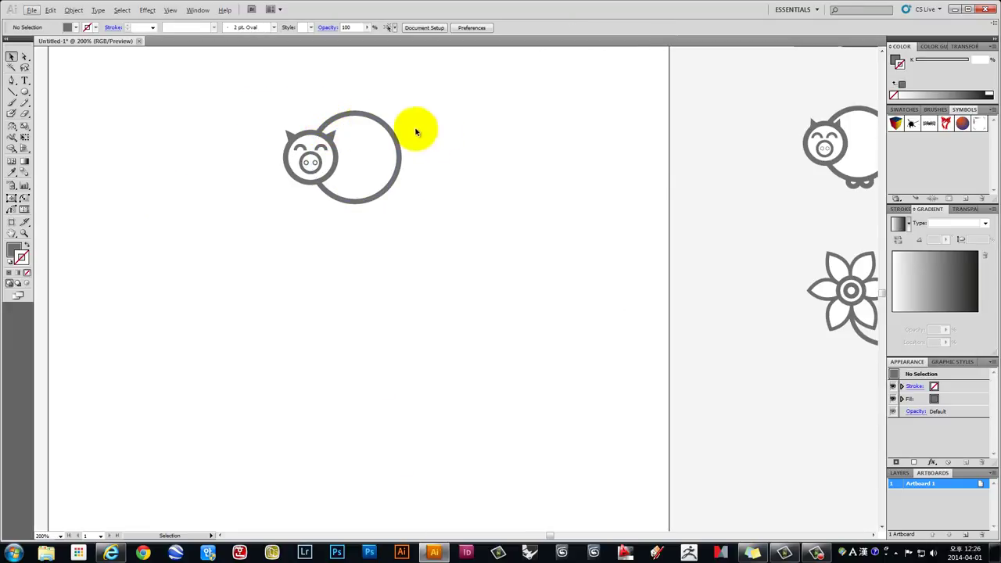
left_click_drag(529, 131, 507, 166)
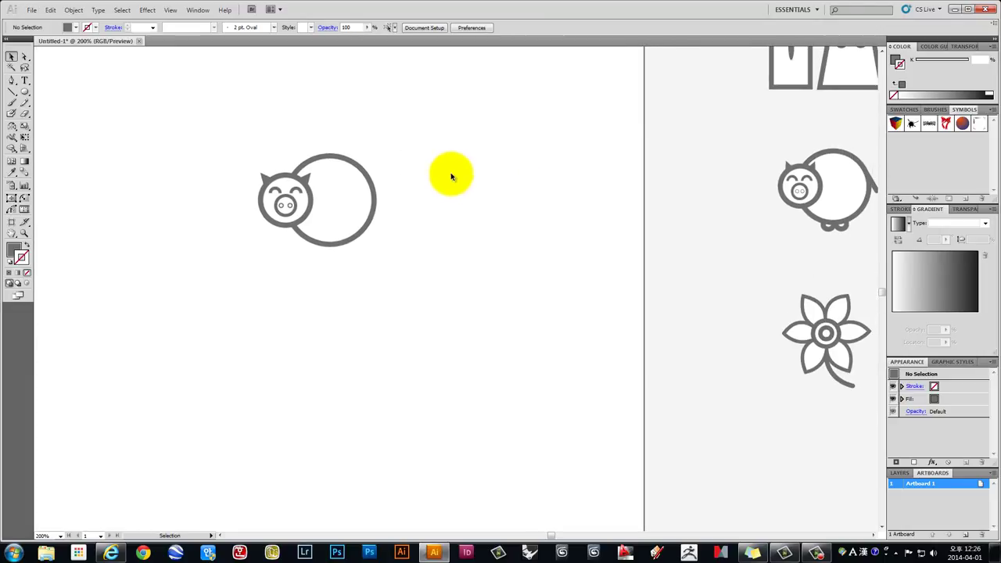
scroll(348, 159, "up", 1)
scroll(350, 161, "up", 1)
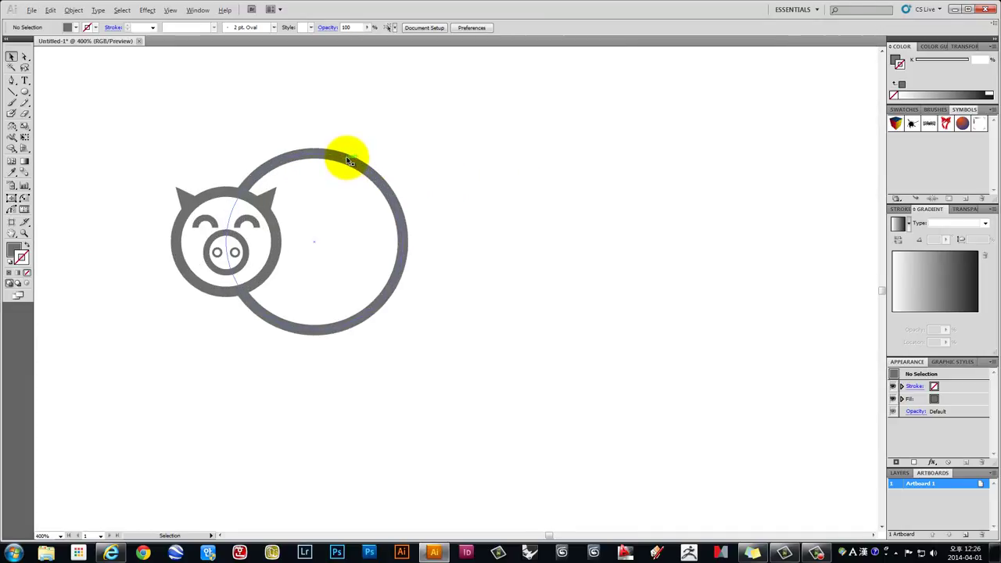
scroll(350, 161, "up", 2)
left_click_drag(347, 157, 383, 113)
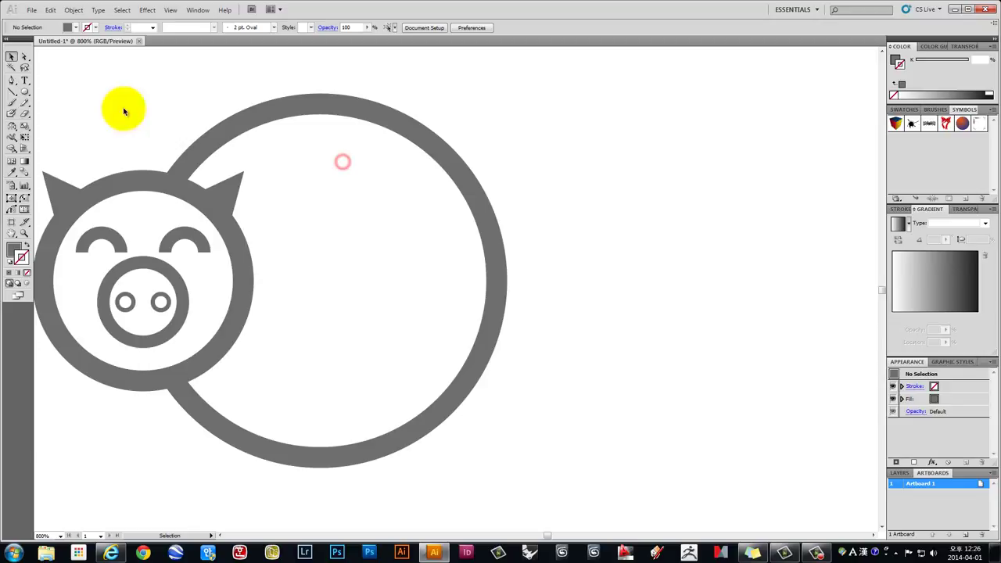
left_click(12, 80)
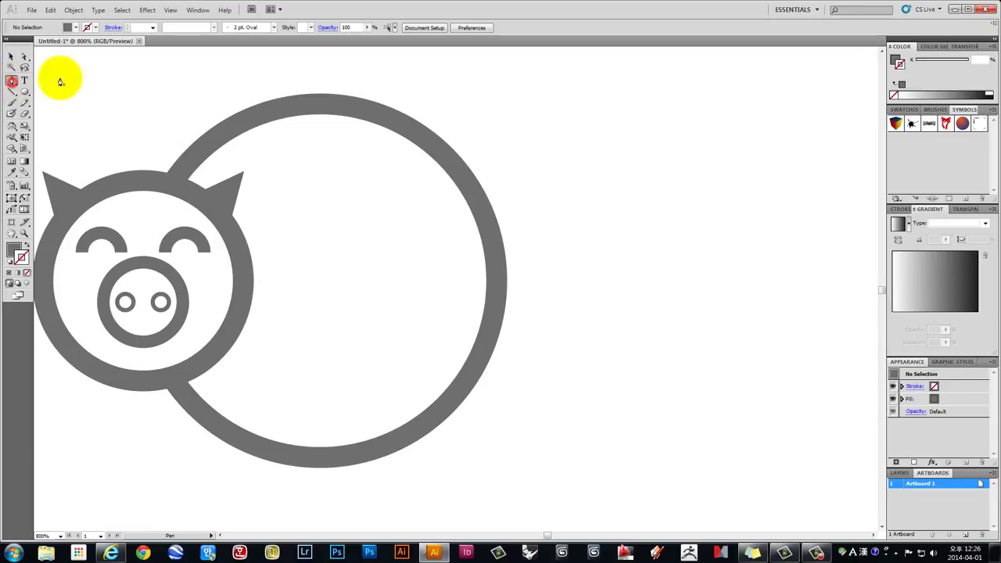
Draw a straight two-point tail line from right of the body to its outline
left_click(552, 259)
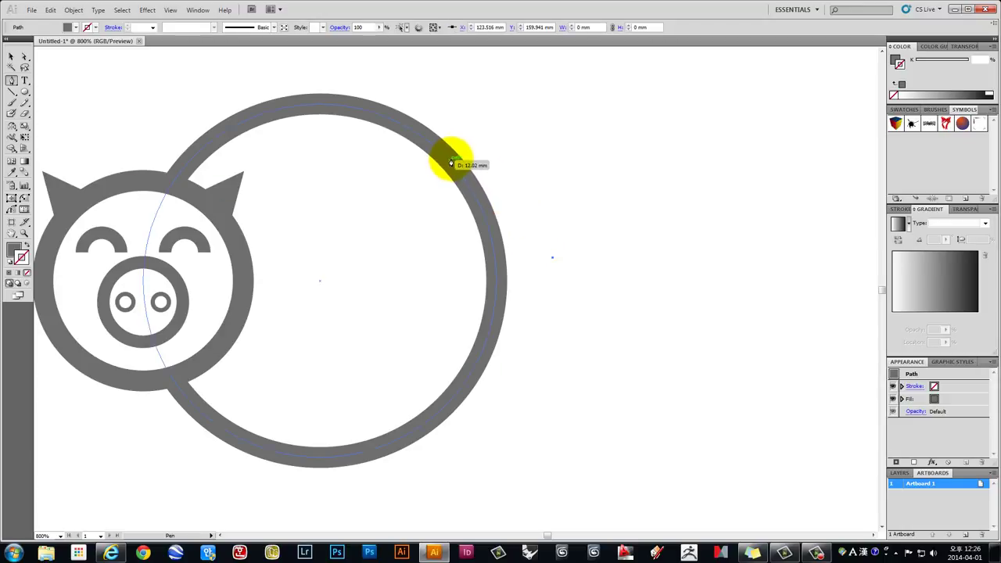
left_click(451, 163)
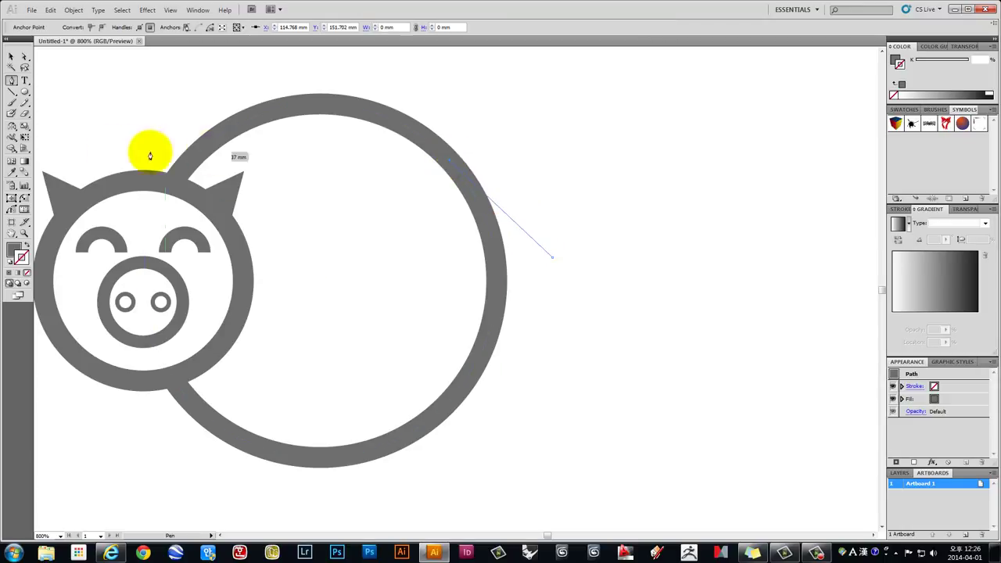
left_click(11, 56)
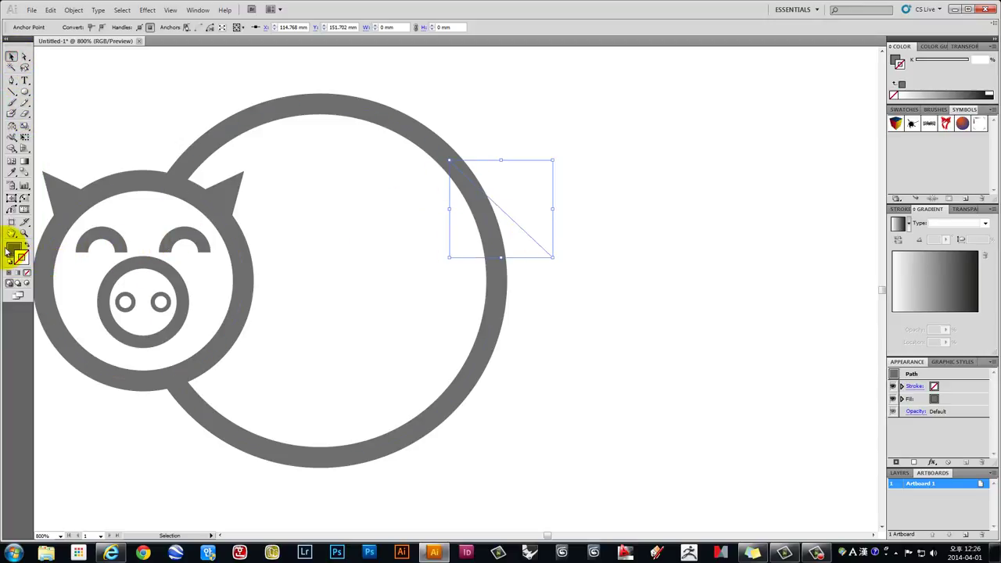
Give the tail line the body outline's 5 pt grey stroke using swap and Eyedropper
left_click(12, 249)
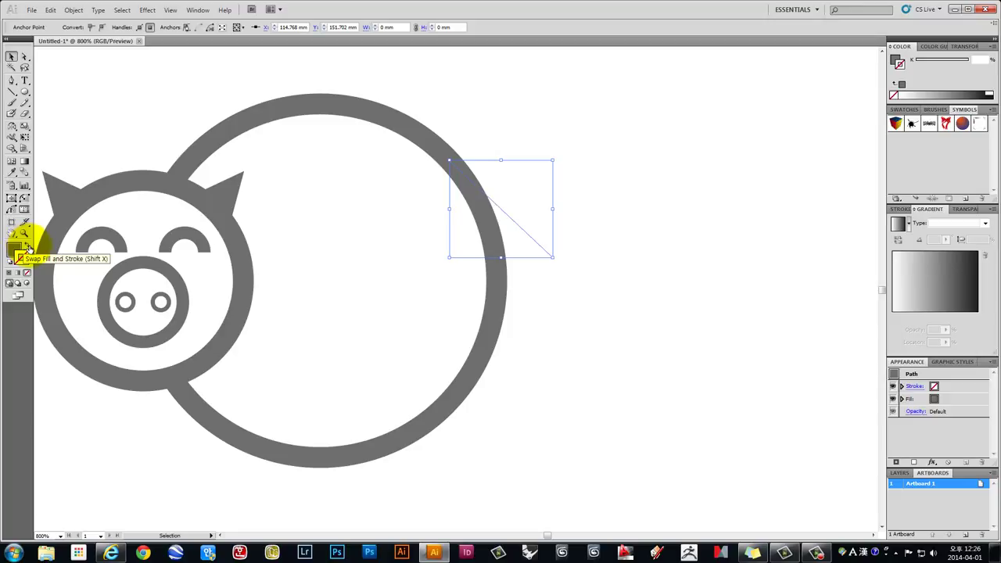
left_click(27, 247)
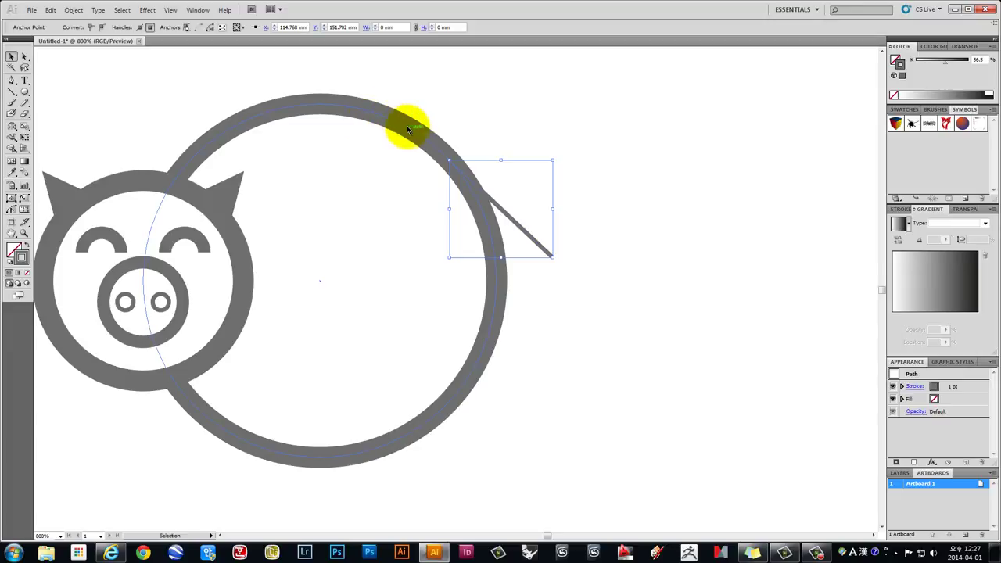
left_click(11, 171)
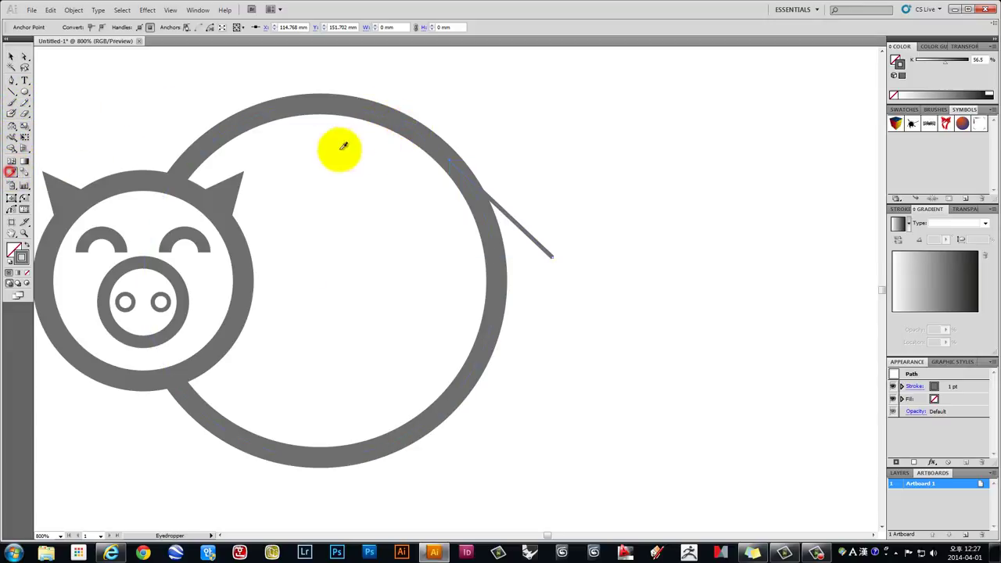
left_click(417, 127)
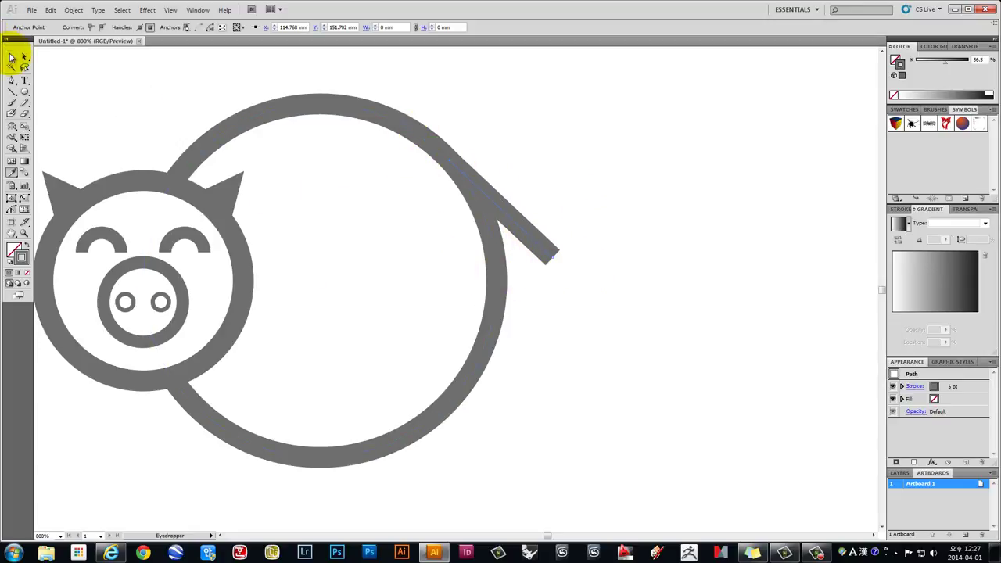
left_click(11, 56)
left_click(585, 287)
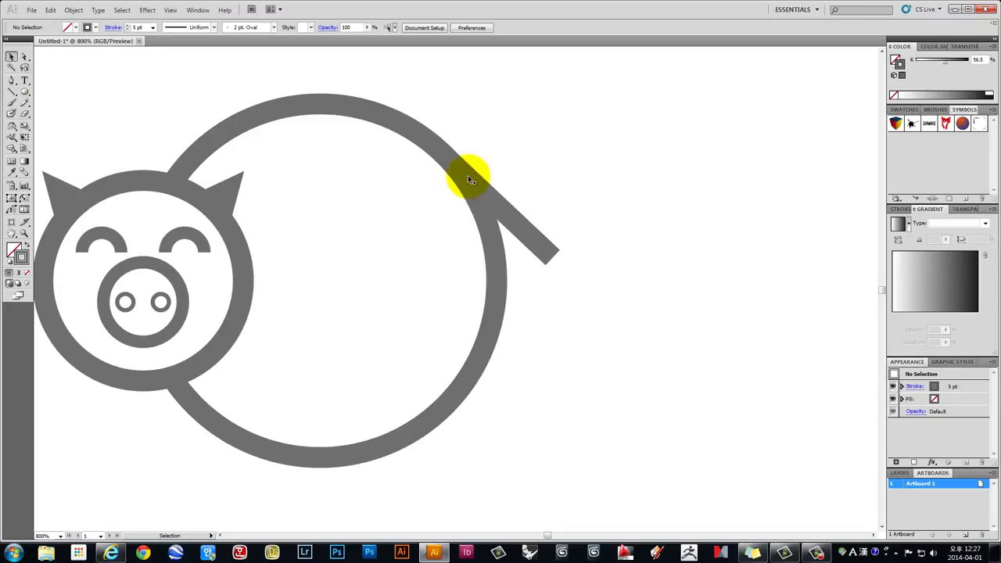
Reposition the tail's end anchor with the Direct Selection tool
left_click(24, 59)
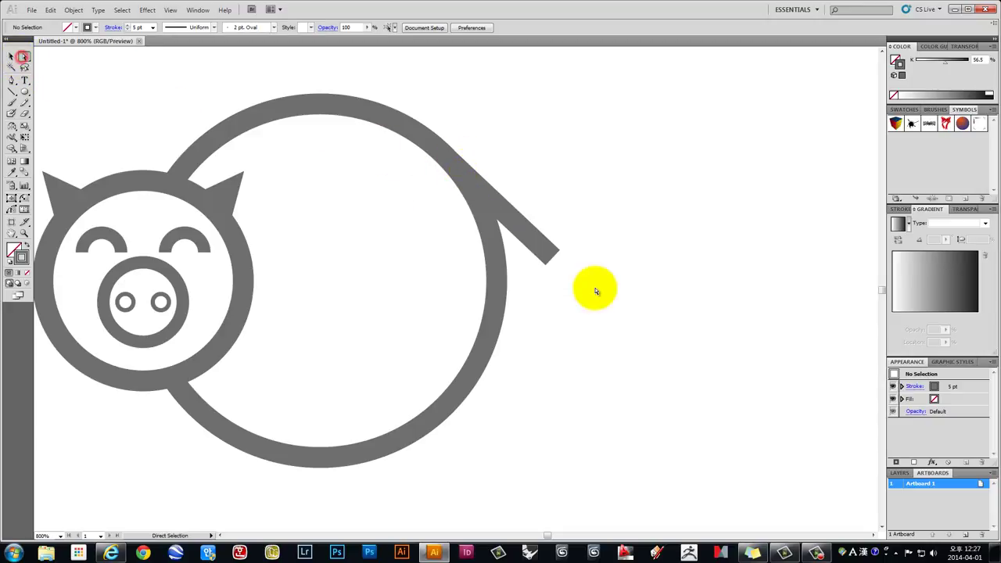
left_click_drag(616, 222, 544, 295)
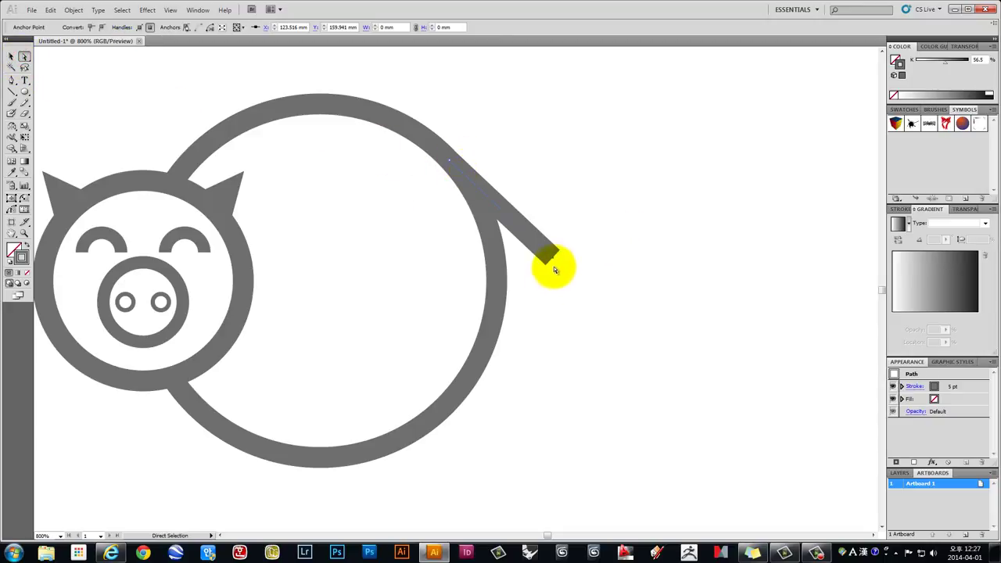
mouse_move(608, 208)
left_mouse_down()
mouse_move(538, 282)
mouse_move(552, 274)
left_mouse_up()
left_click(604, 226)
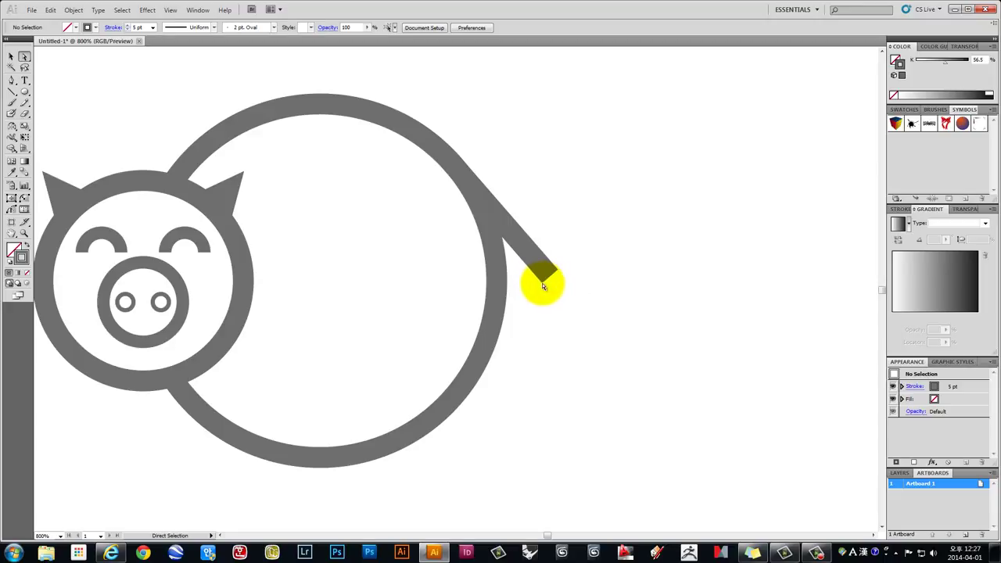
Pan and zoom to compare the drawn pig with the reference pig icon
left_click_drag(655, 279, 413, 250)
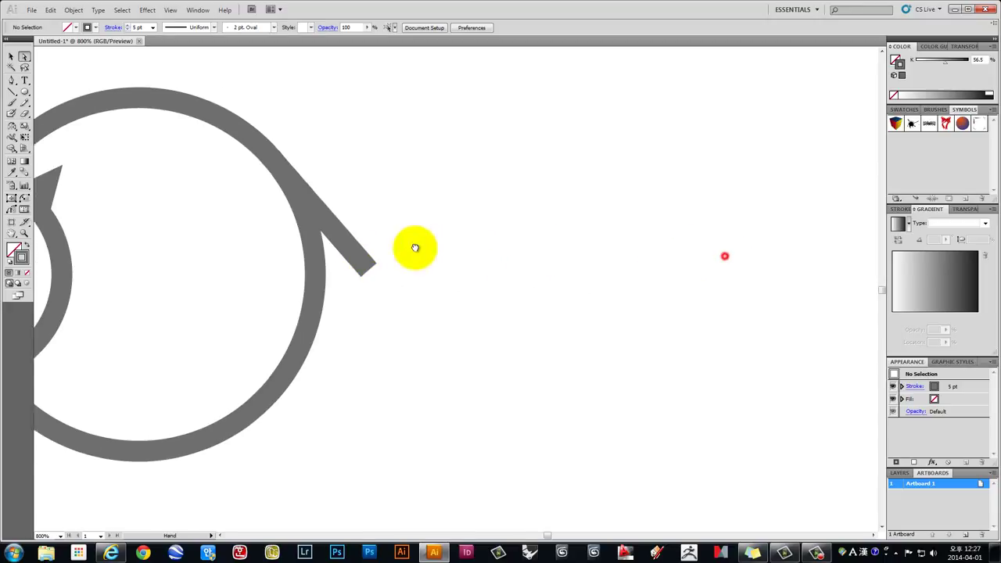
scroll(414, 258, "down", 1)
scroll(413, 264, "down", 3)
left_click_drag(669, 267, 503, 261)
scroll(647, 245, "up", 1)
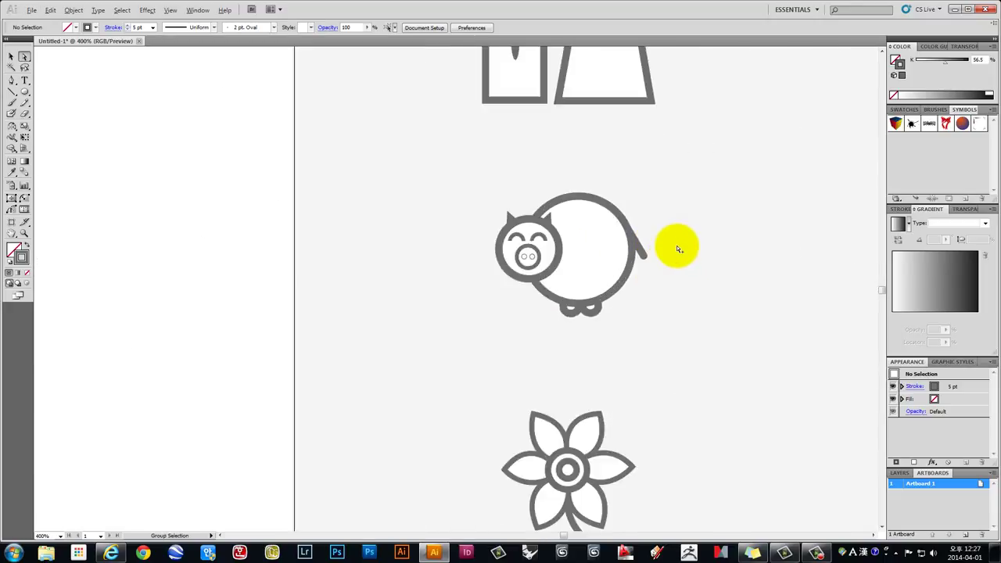
scroll(675, 246, "up", 2)
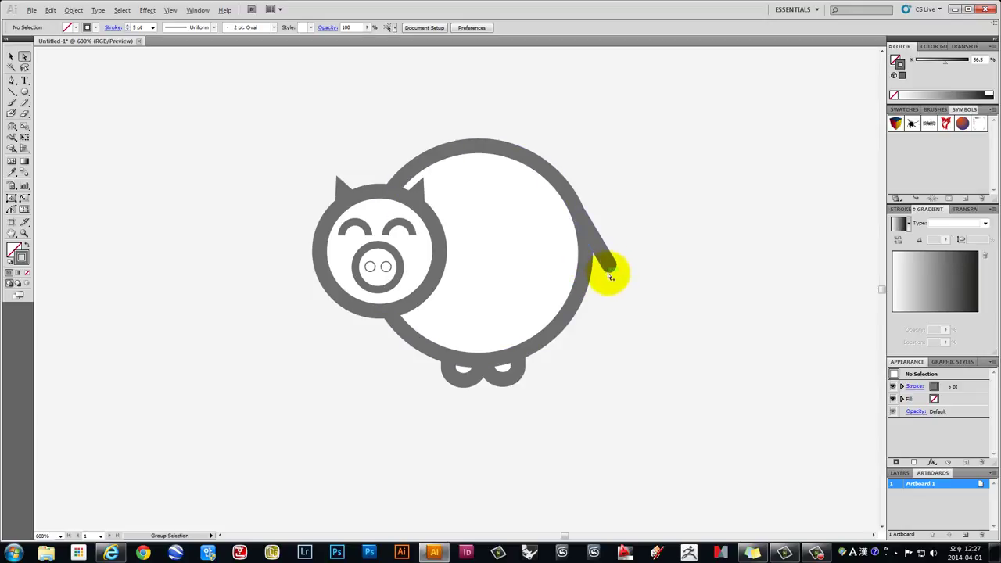
scroll(614, 268, "down", 3)
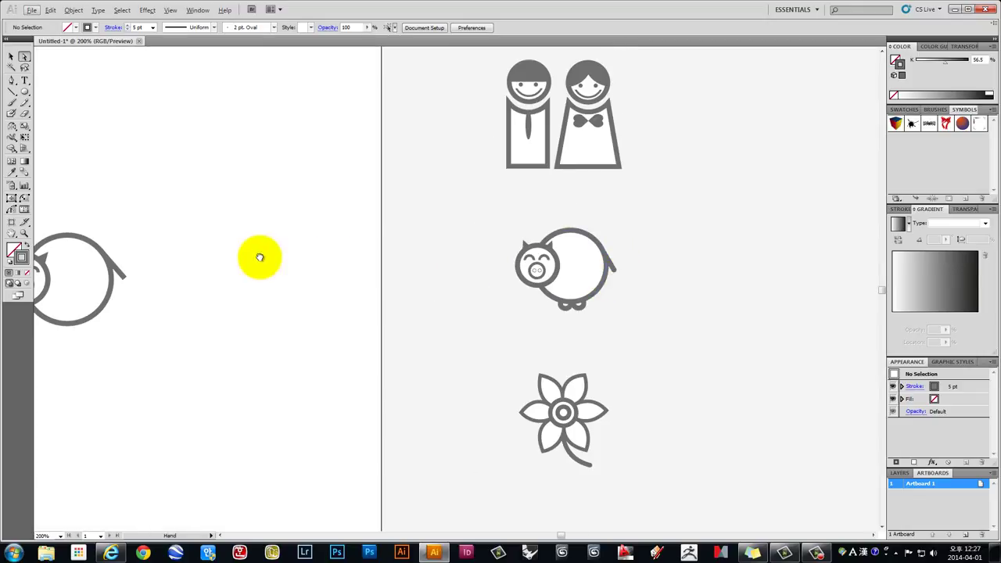
left_click_drag(257, 258, 368, 279)
scroll(383, 281, "up", 4)
scroll(383, 281, "up", 1)
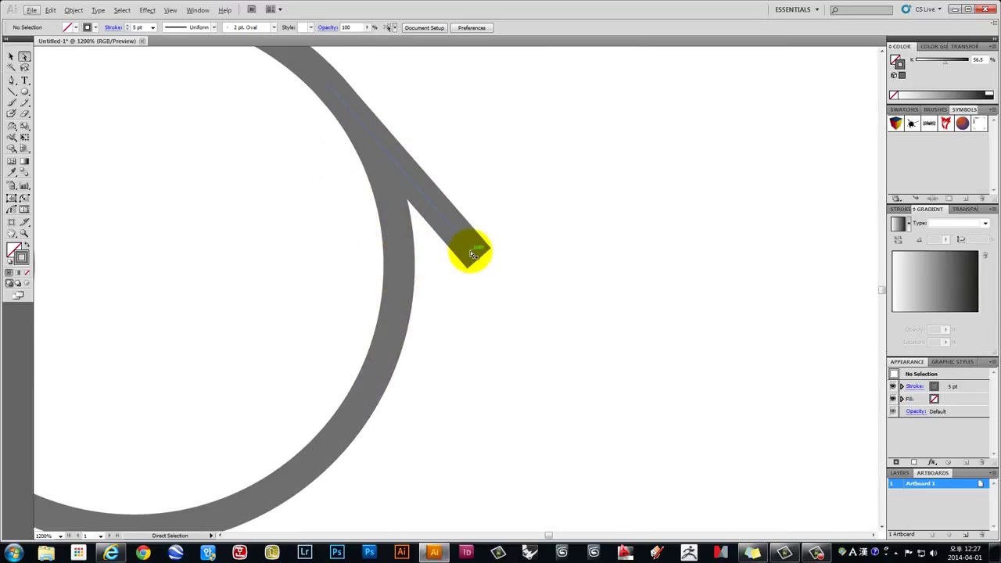
Set the tail stroke's Cap to Round Cap, then zoom out to 400% on the pig
left_click(472, 254)
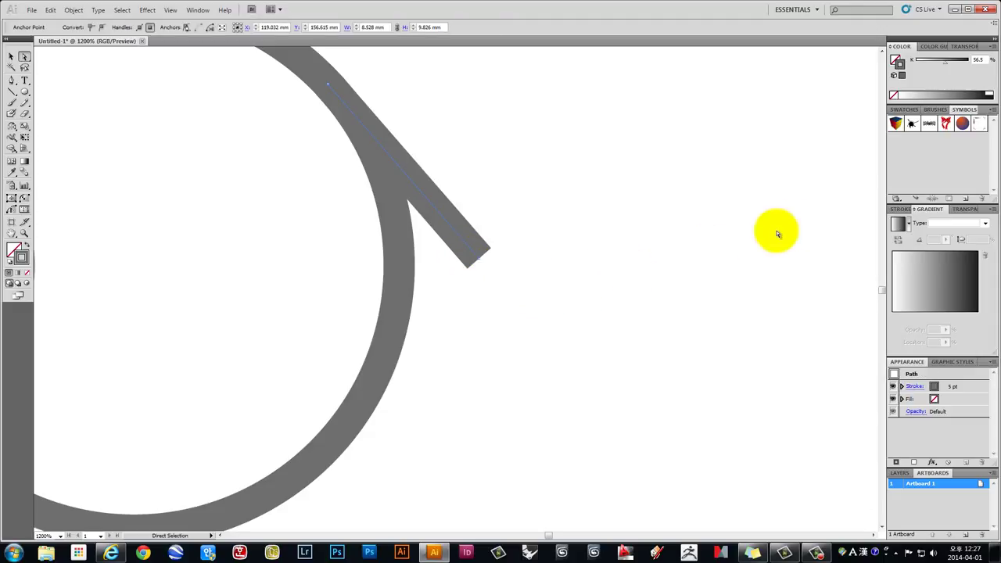
left_click(900, 210)
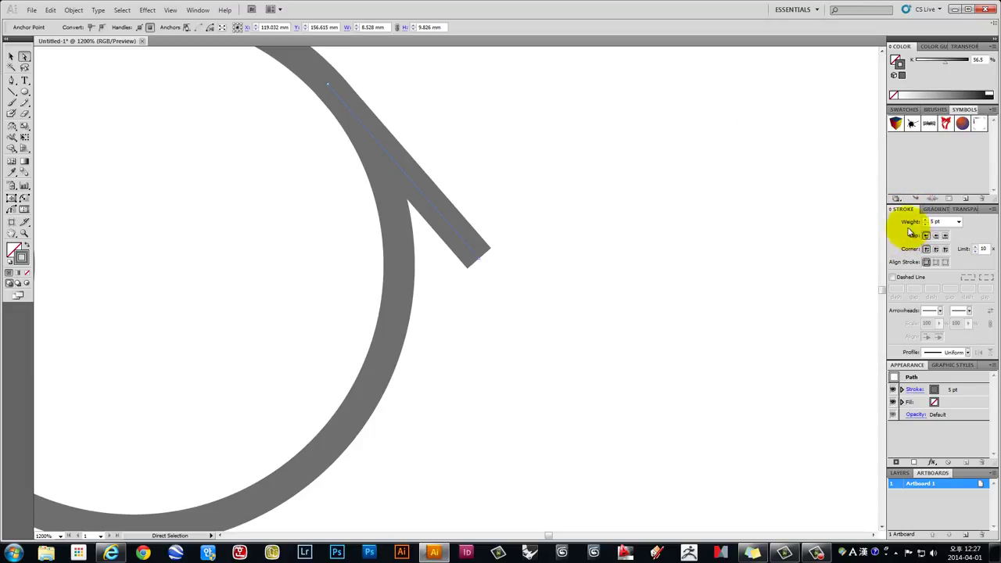
left_click(994, 39)
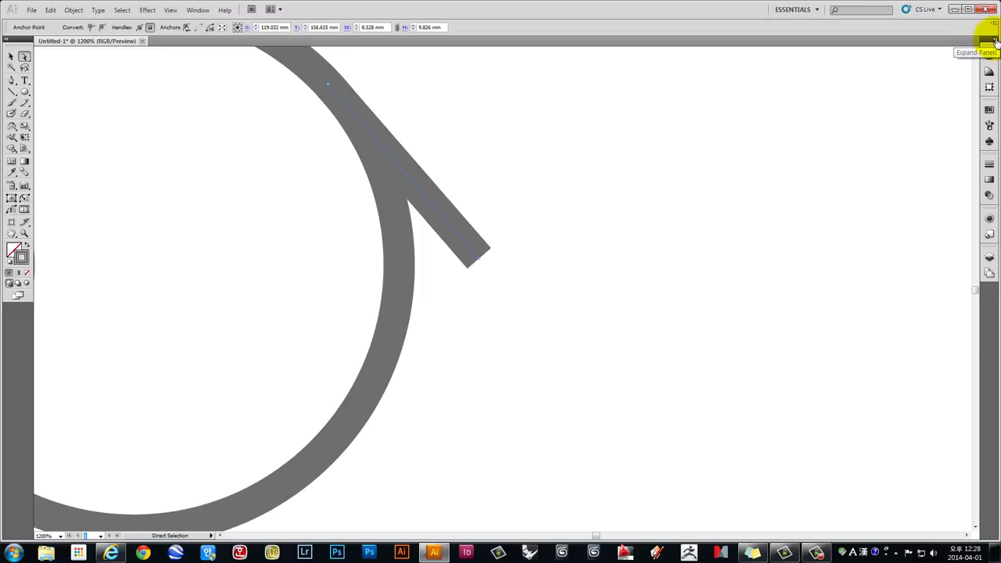
left_click(994, 39)
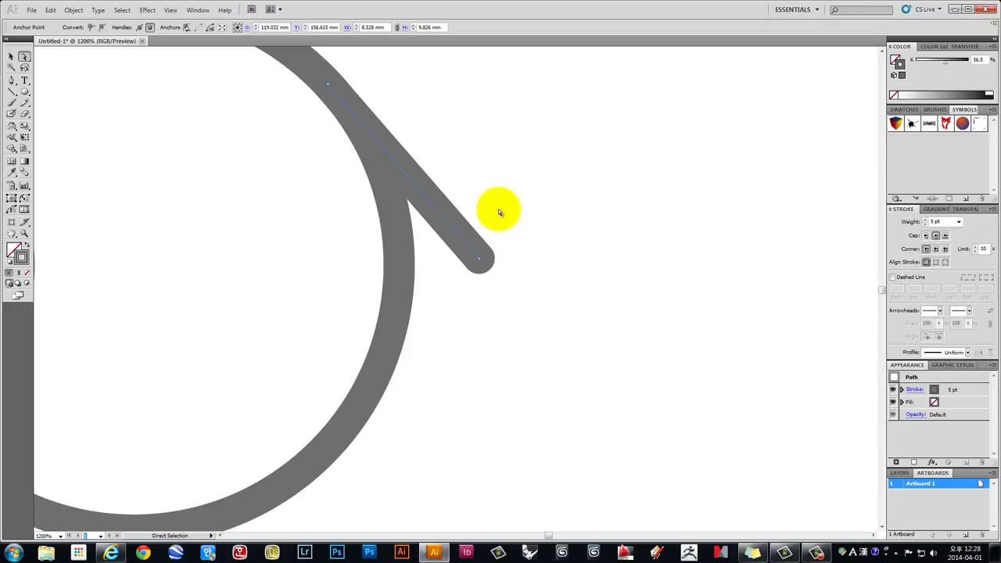
left_click(11, 57)
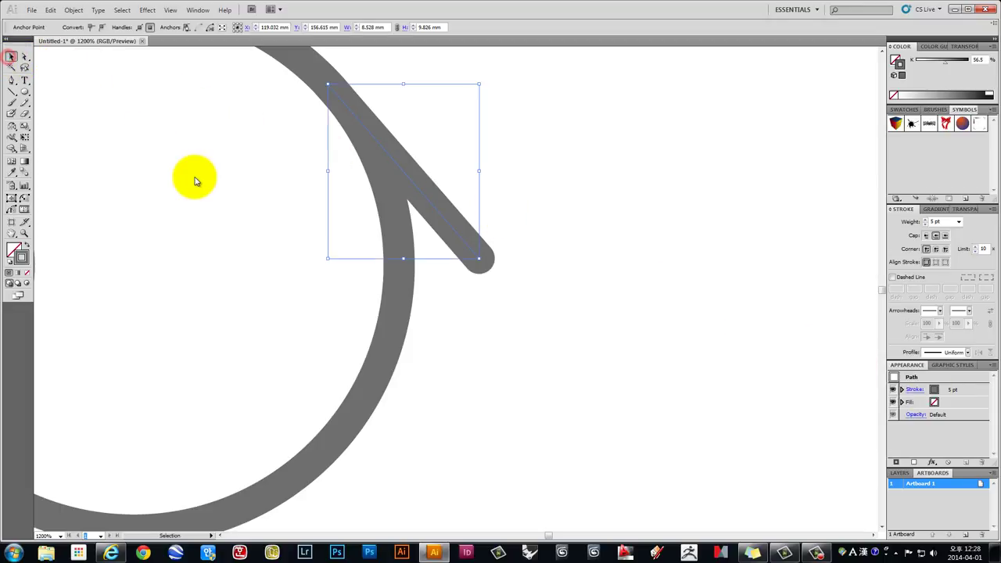
left_click(195, 178)
key("ctrl+minus")
key("ctrl+minus")
key("ctrl+minus")
left_click_drag(263, 167, 431, 174)
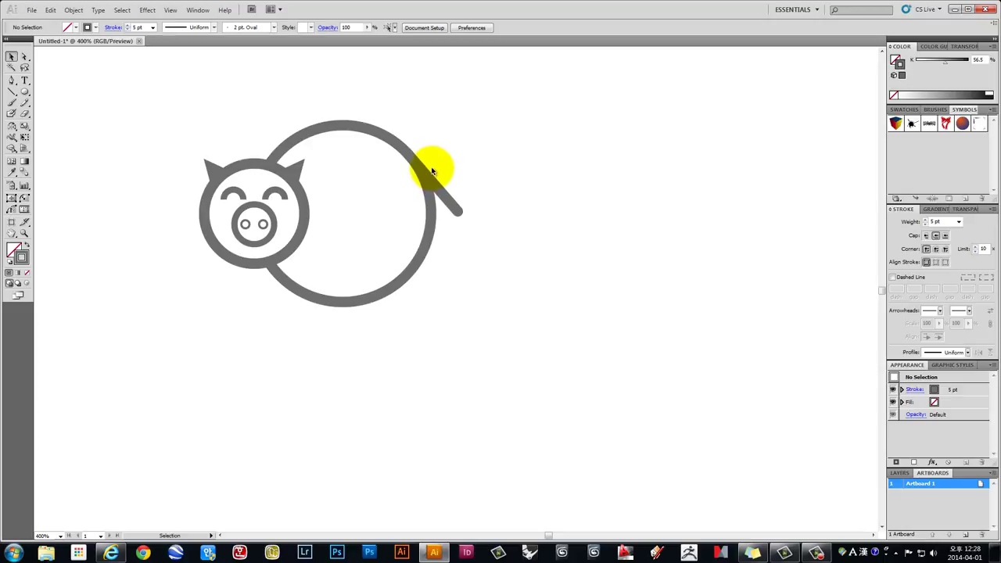
Alt-drag a copy of the 6.723 mm snout circle onto empty canvas below the pig
scroll(391, 202, "down", 1)
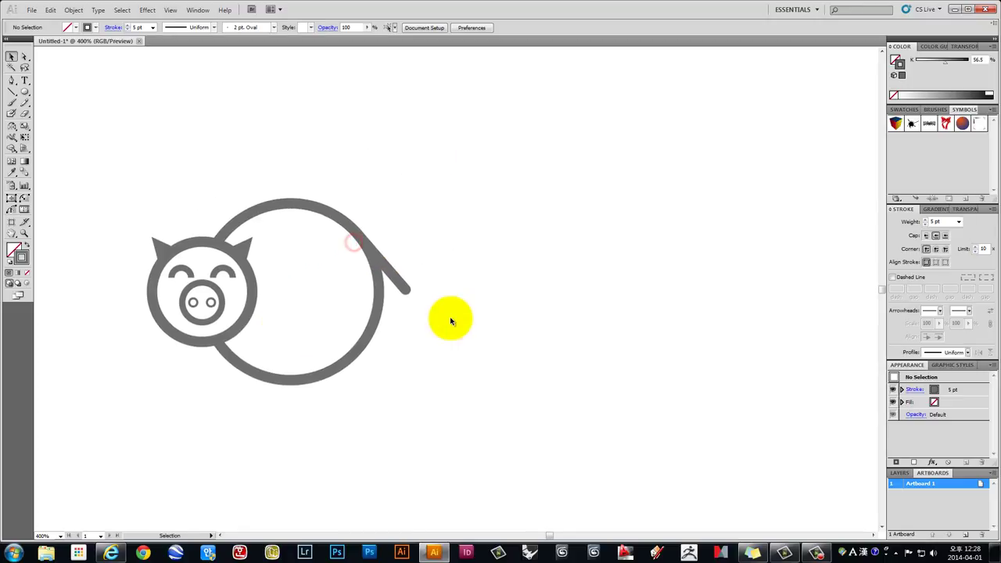
scroll(477, 319, "down", 1)
scroll(607, 284, "right", 3)
scroll(782, 324, "right", 1)
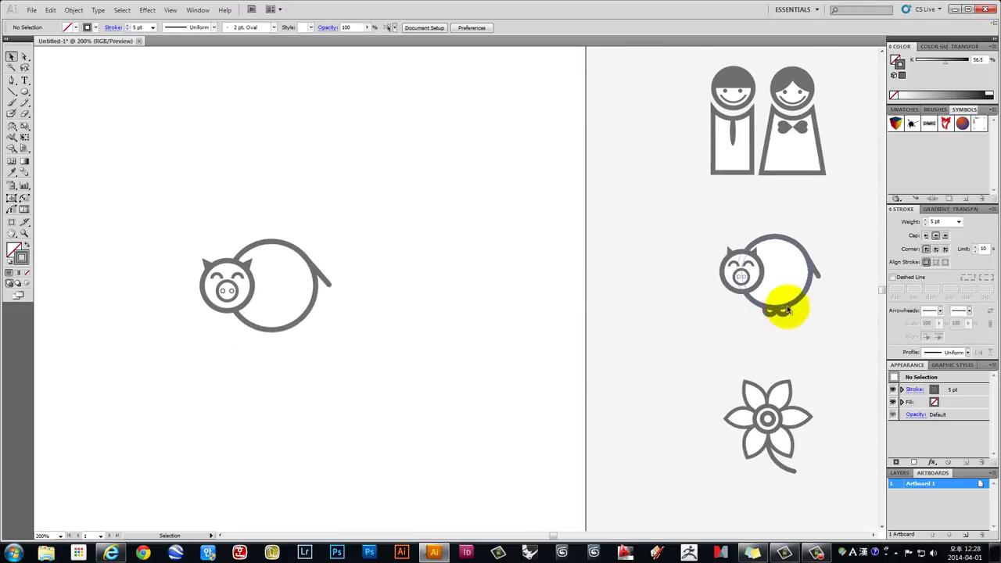
scroll(258, 321, "up", 1)
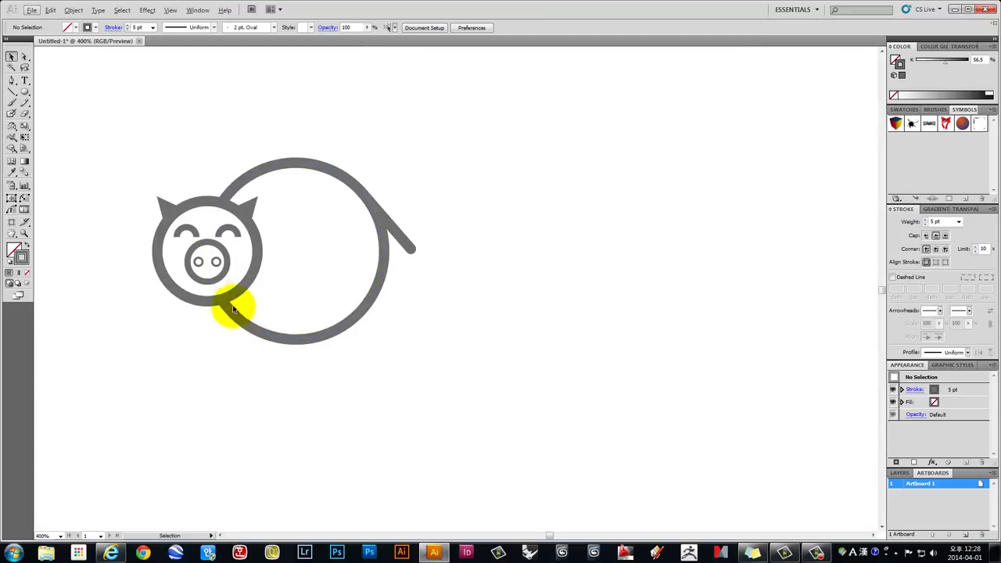
scroll(242, 324, "up", 1)
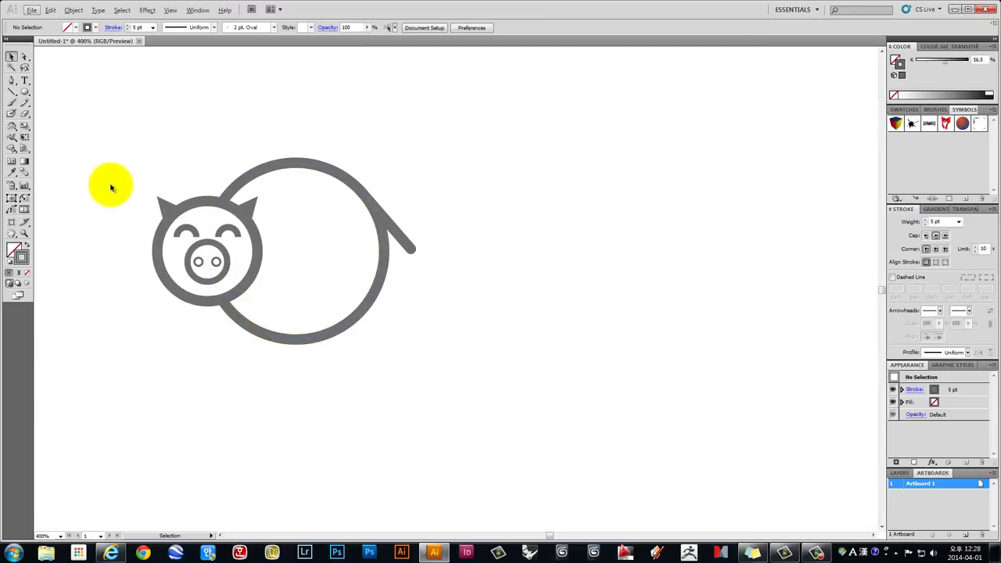
left_click(25, 93)
scroll(215, 295, "up", 1)
scroll(280, 305, "up", 1)
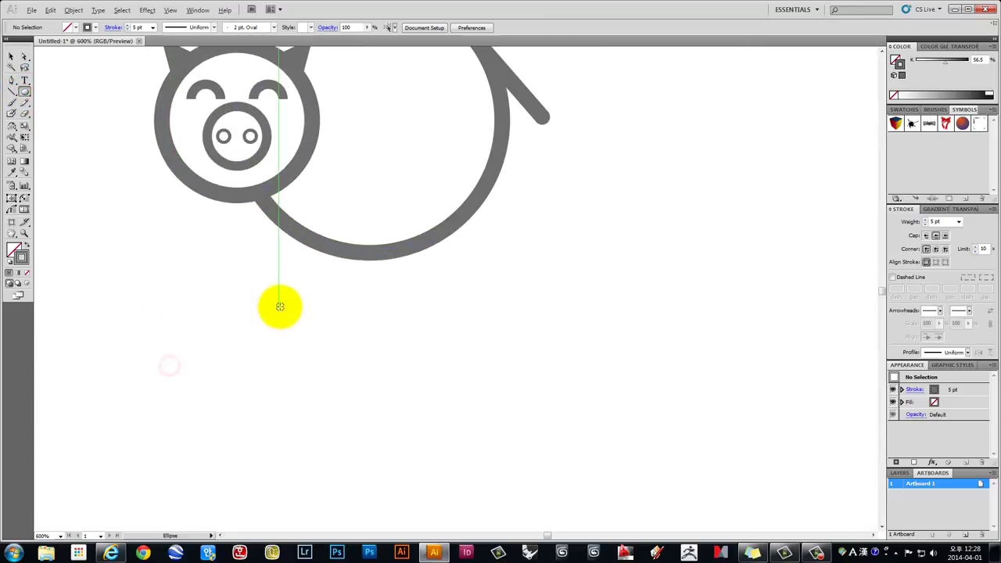
left_click(11, 56)
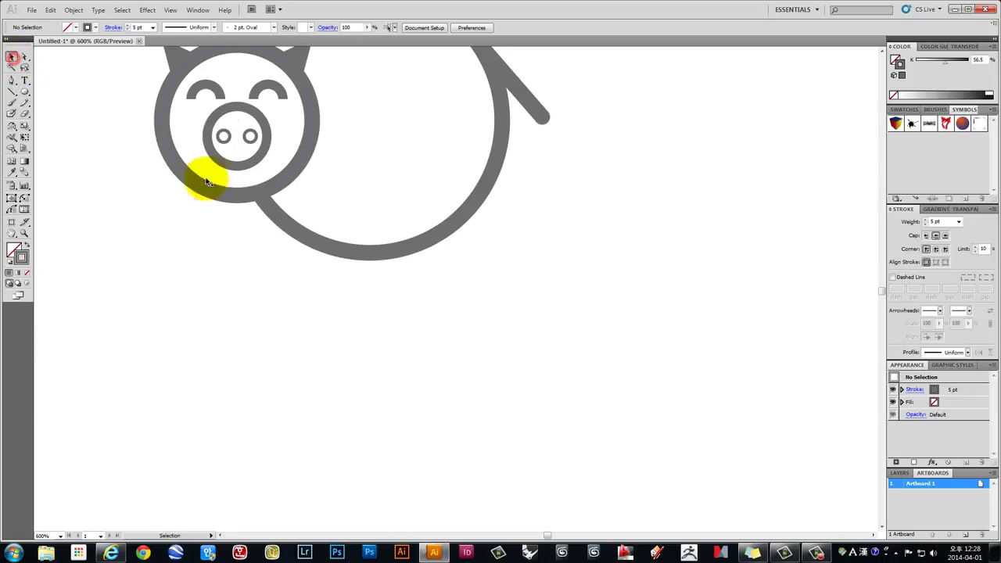
left_click(250, 167)
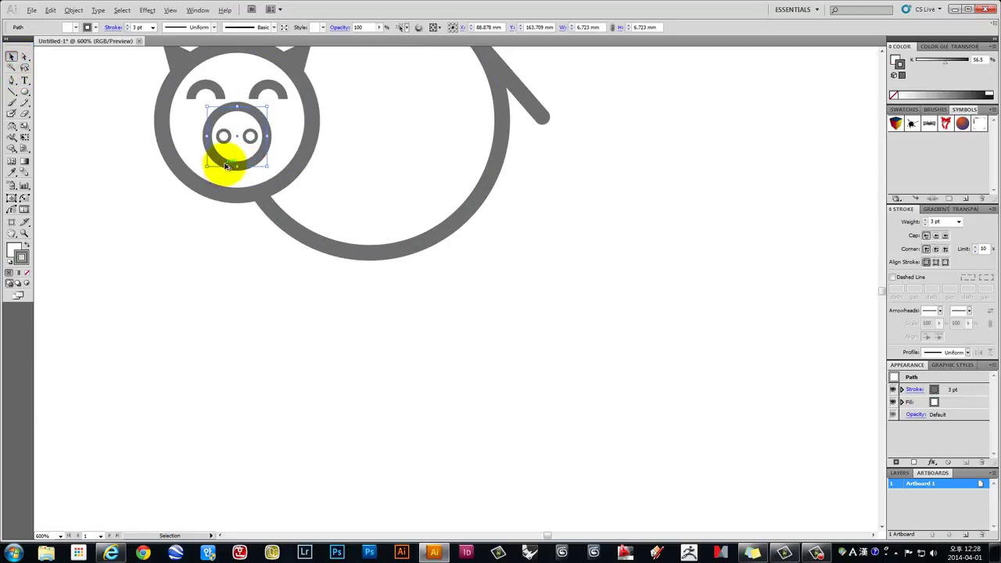
left_click_drag(225, 166, 362, 426)
left_click(435, 370)
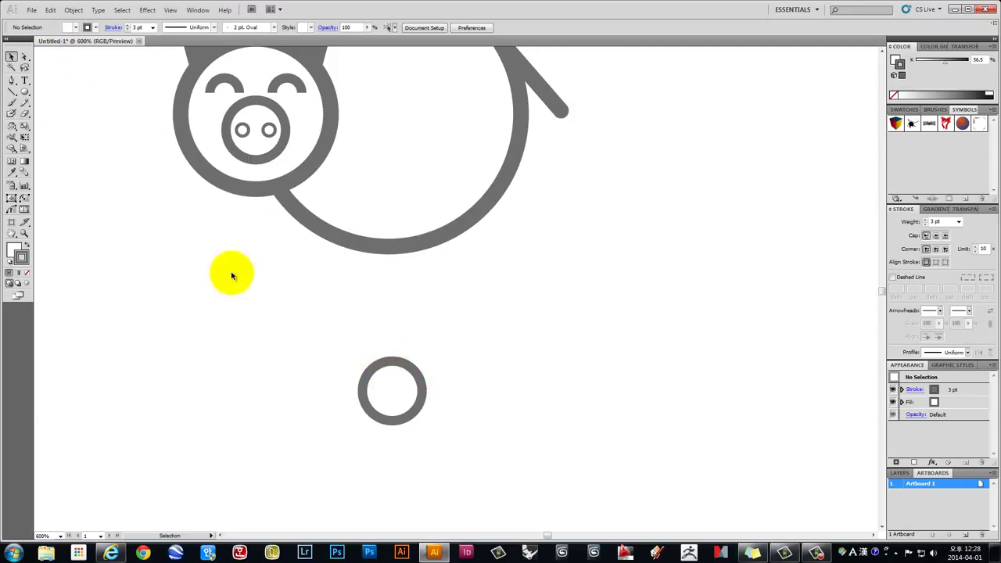
left_click(25, 57)
Delete the small circle's top anchors, leaving only its lower arc
left_click_drag(454, 326, 312, 384)
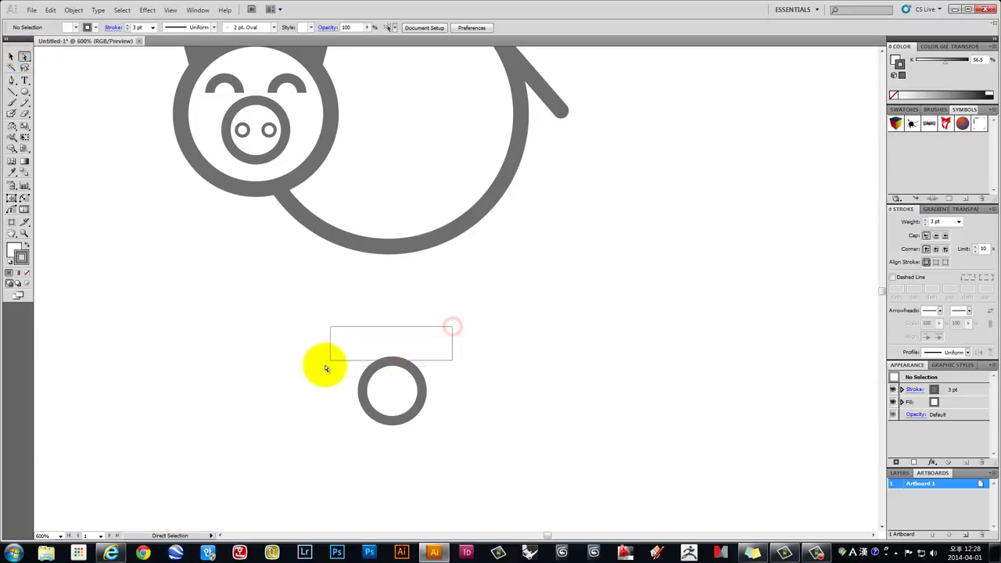
key("Delete")
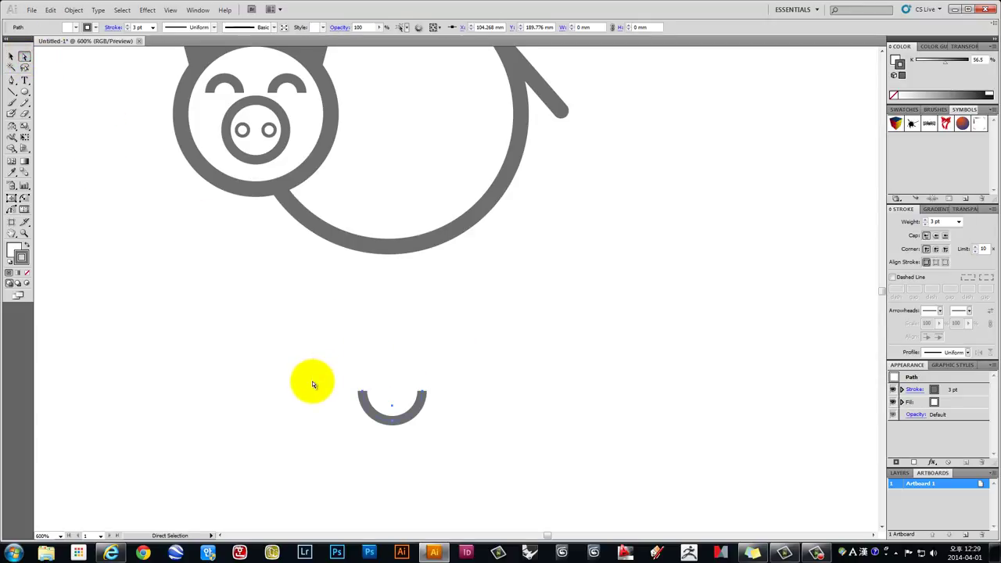
left_click(12, 57)
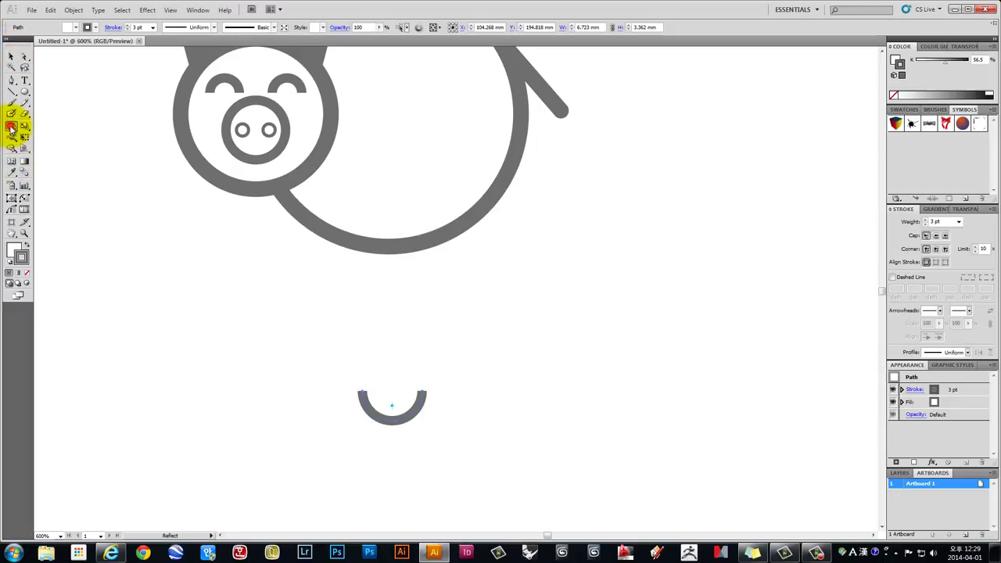
Add a reflected copy of the arc just above the original
left_click(12, 127)
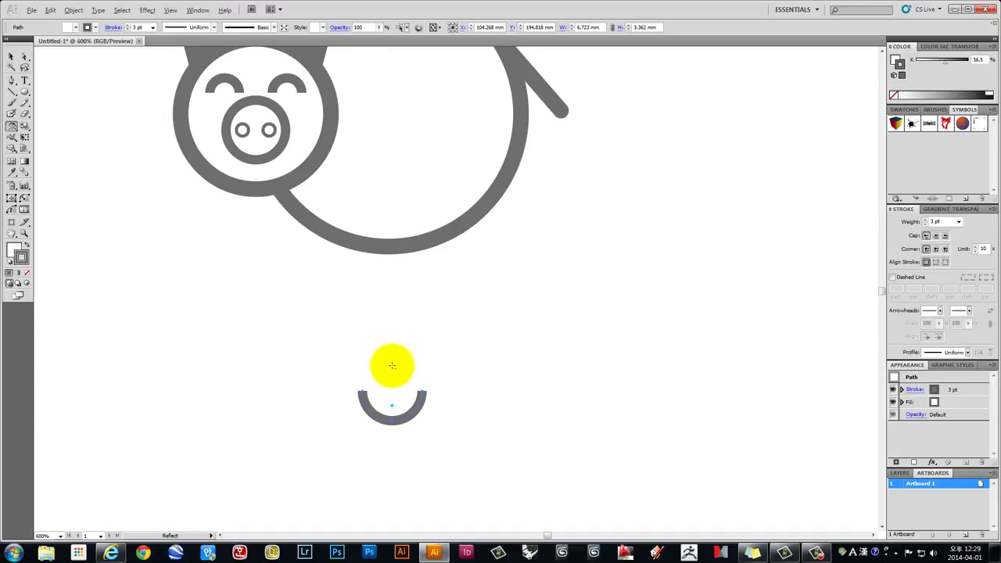
left_click(392, 369, "alt")
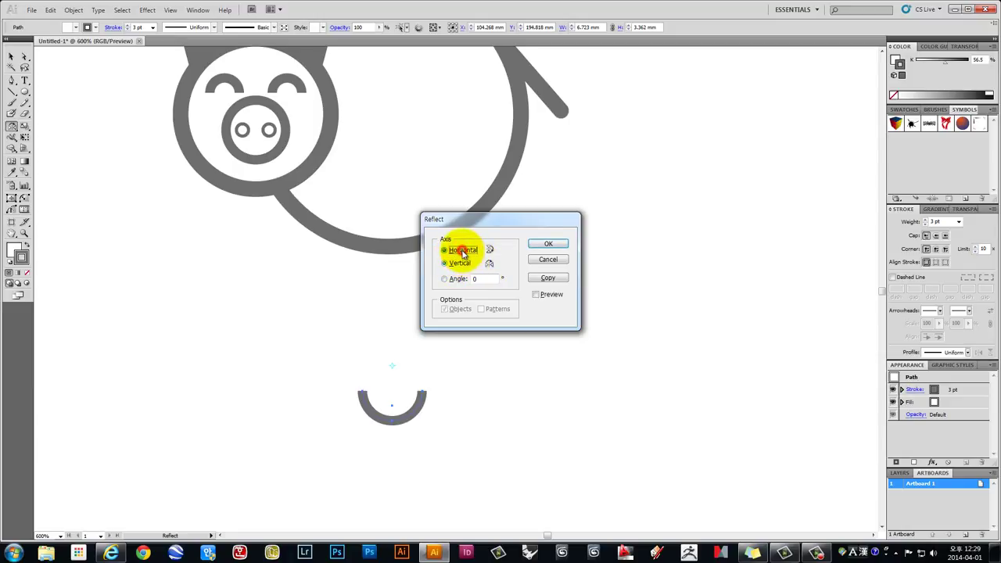
left_click(547, 279)
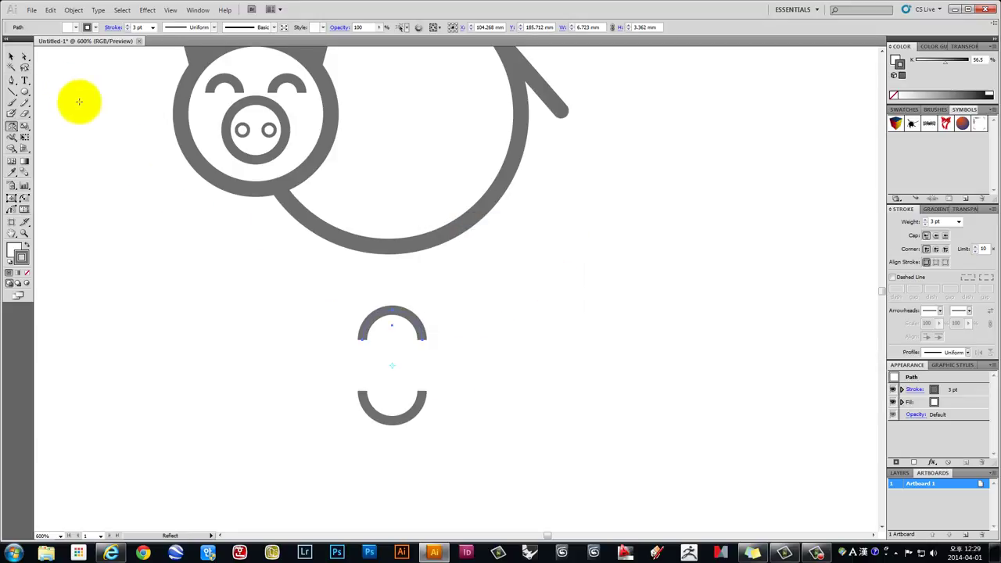
left_click(11, 56)
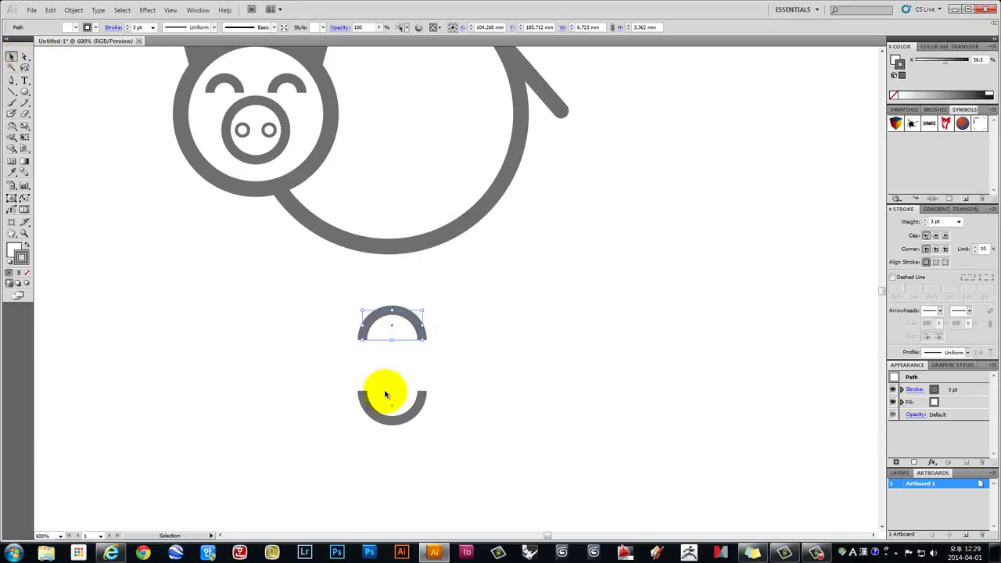
Connect the two arcs' left ends and right ends with straight Pen lines, closing the capsule
scroll(377, 333, "up", 1)
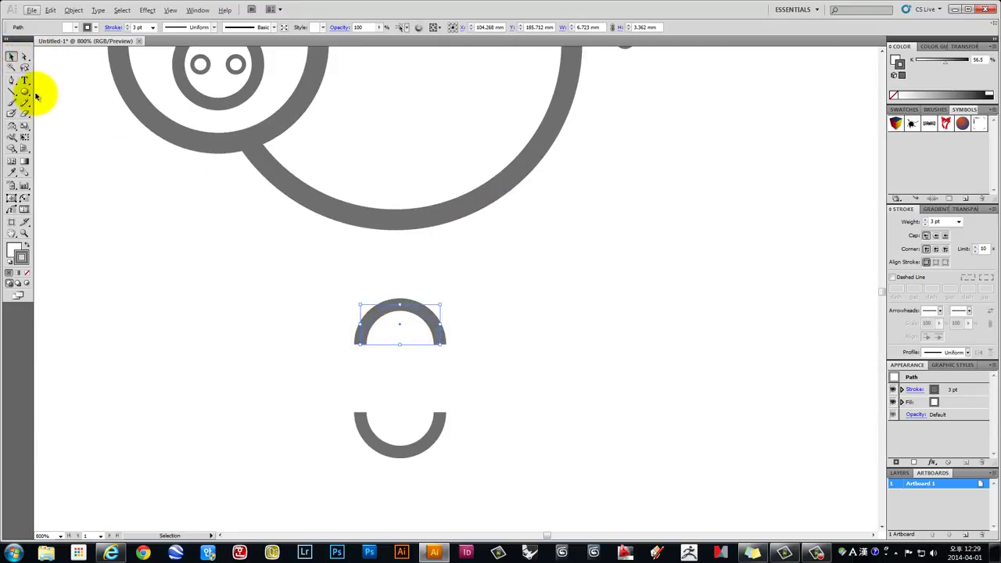
left_click(12, 80)
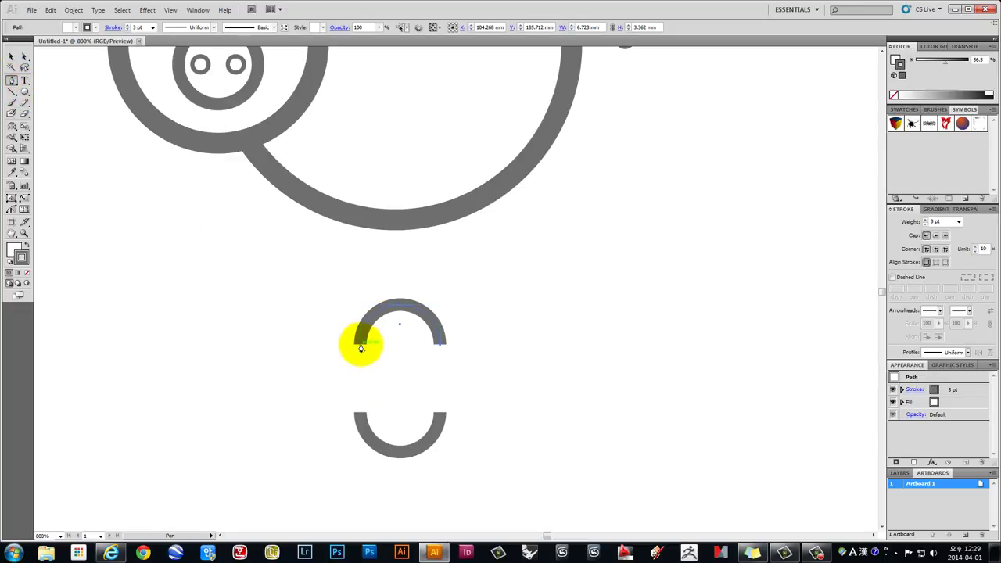
scroll(363, 347, "up", 1)
scroll(365, 358, "up", 1)
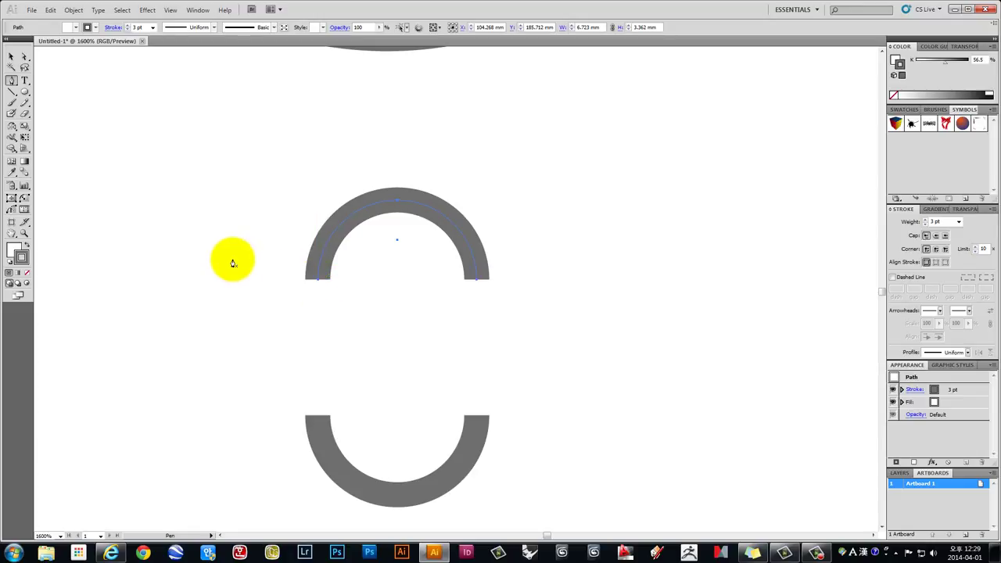
left_click(317, 284)
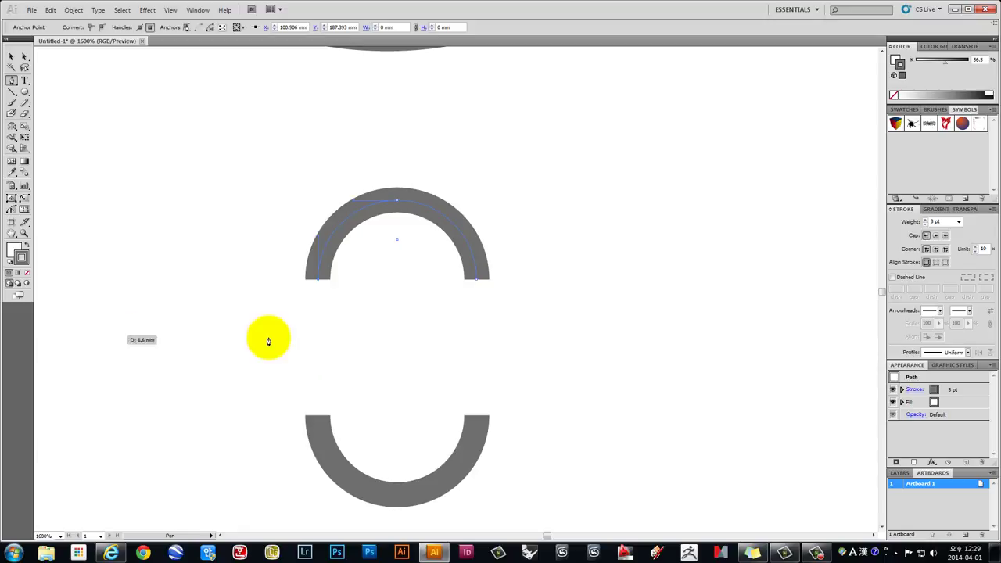
left_click(316, 421)
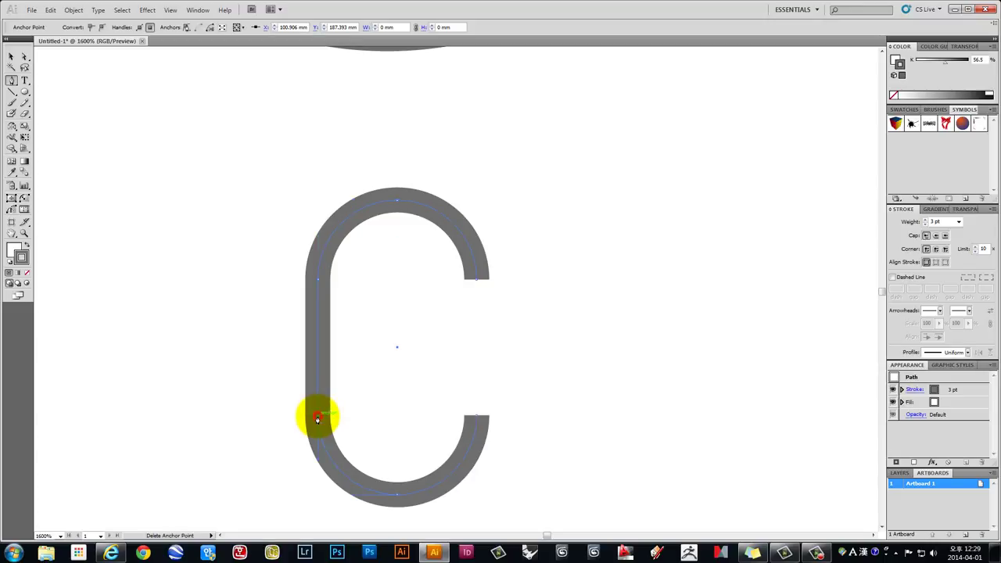
left_click(476, 422)
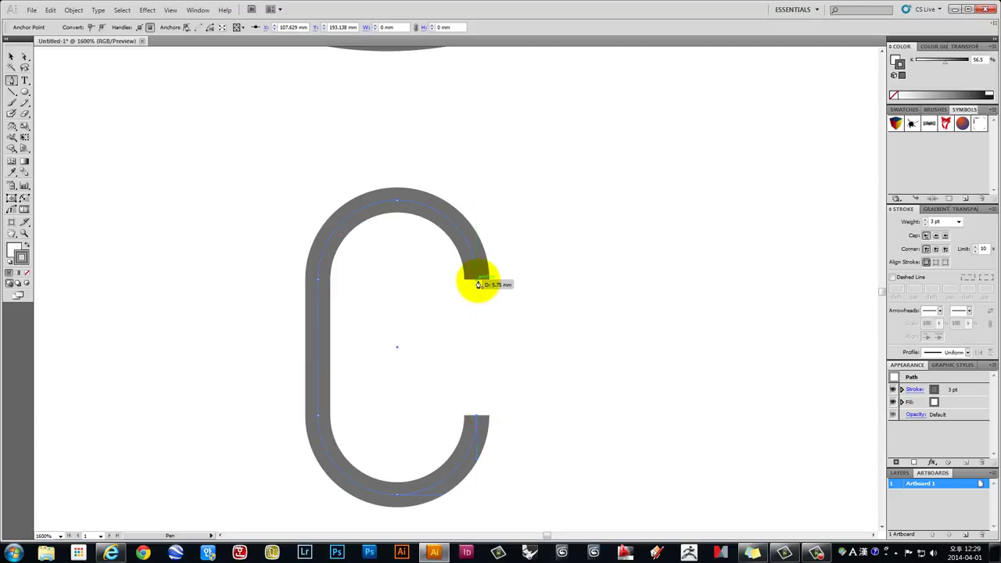
left_click(478, 285)
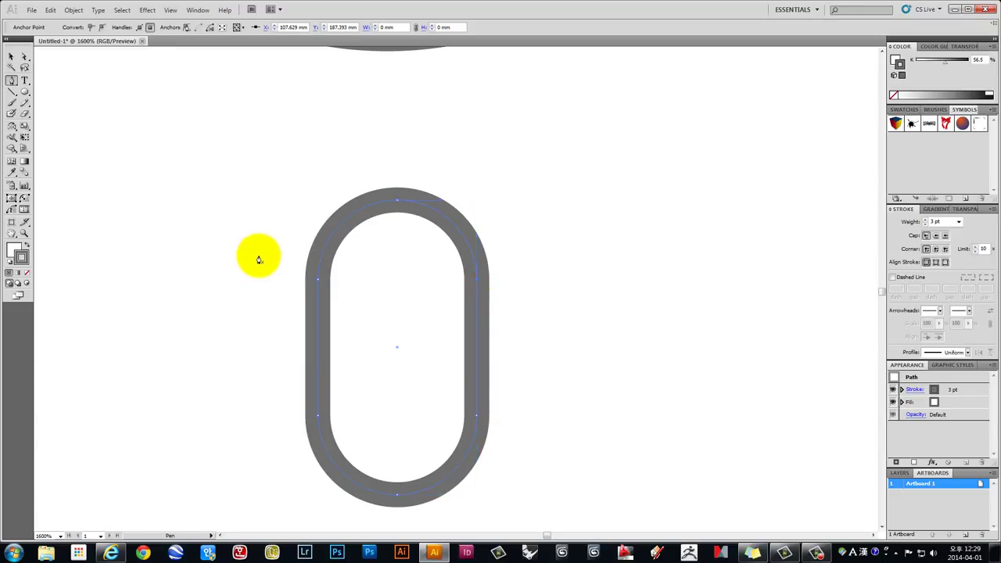
scroll(262, 264, "down", 3)
Shrink the capsule slightly by its bounding-box handle
key("ctrl+minus")
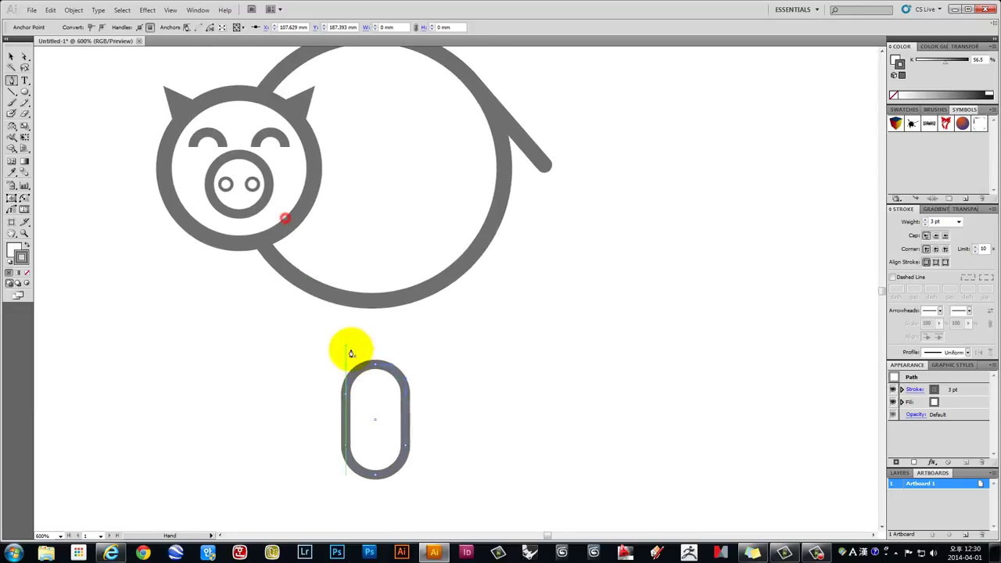
left_click(11, 56)
key("ctrl+minus")
key("ctrl+minus")
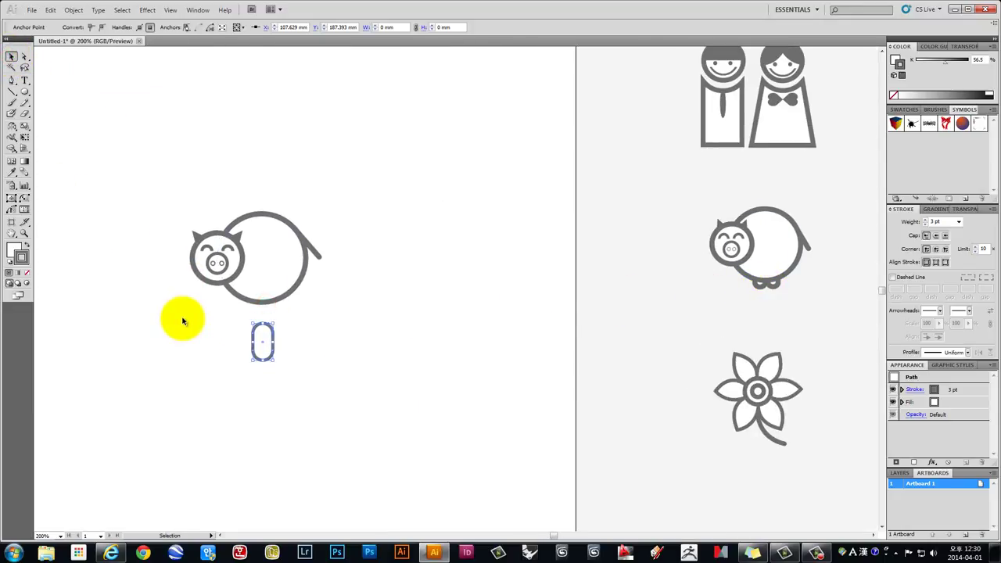
key("ctrl+plus")
key("ctrl+plus")
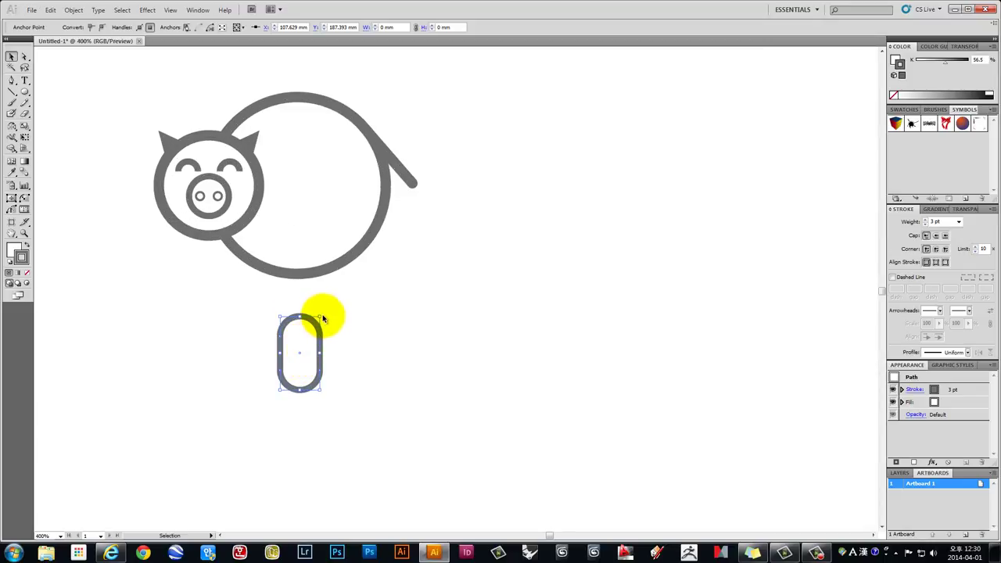
left_click_drag(319, 316, 314, 328)
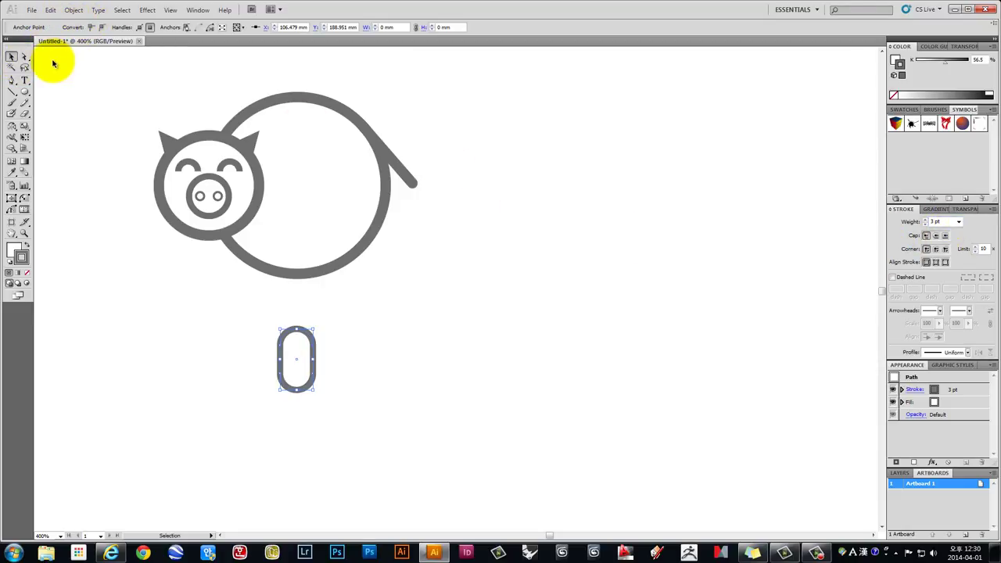
Set the capsule's stroke weight to 4 pt
left_click_drag(386, 398, 238, 313)
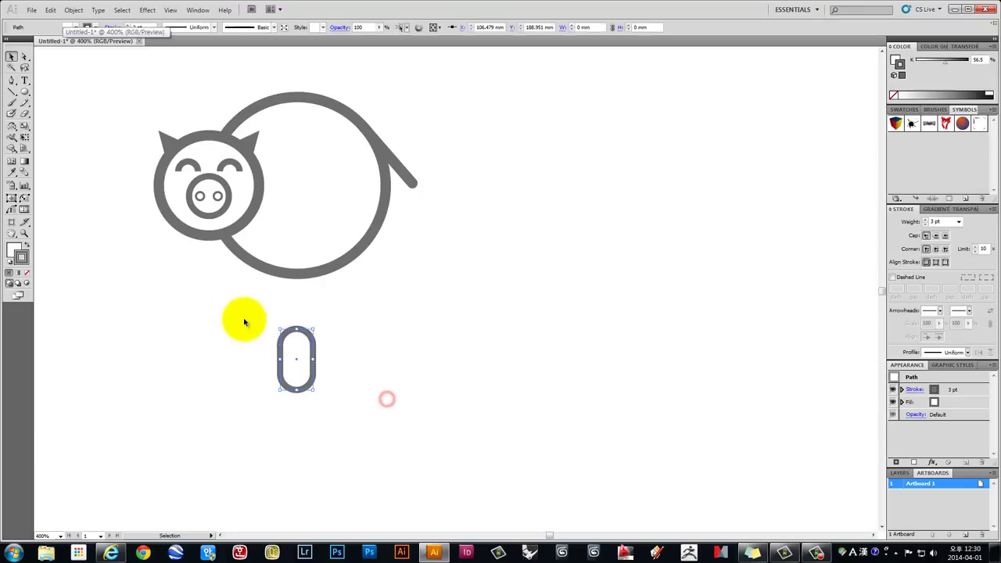
left_click(958, 222)
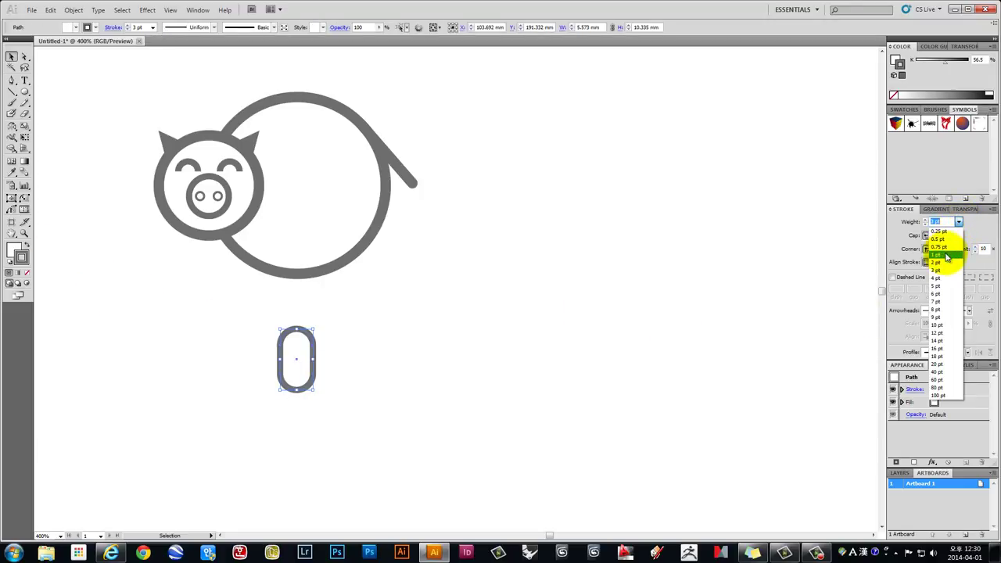
left_click(942, 277)
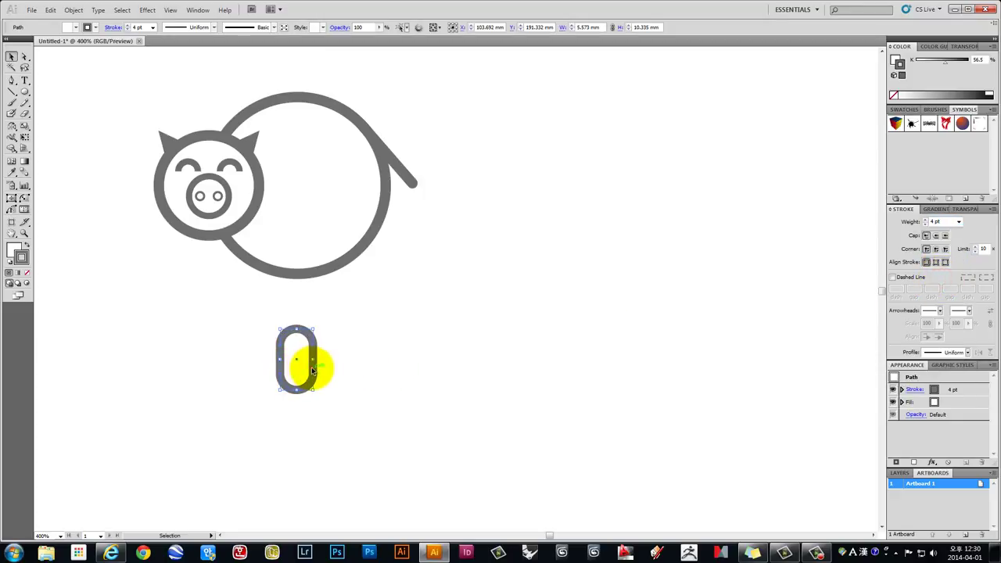
Move the capsule onto the pig's lower-left body and tilt it as a leg
left_click_drag(312, 371, 305, 291)
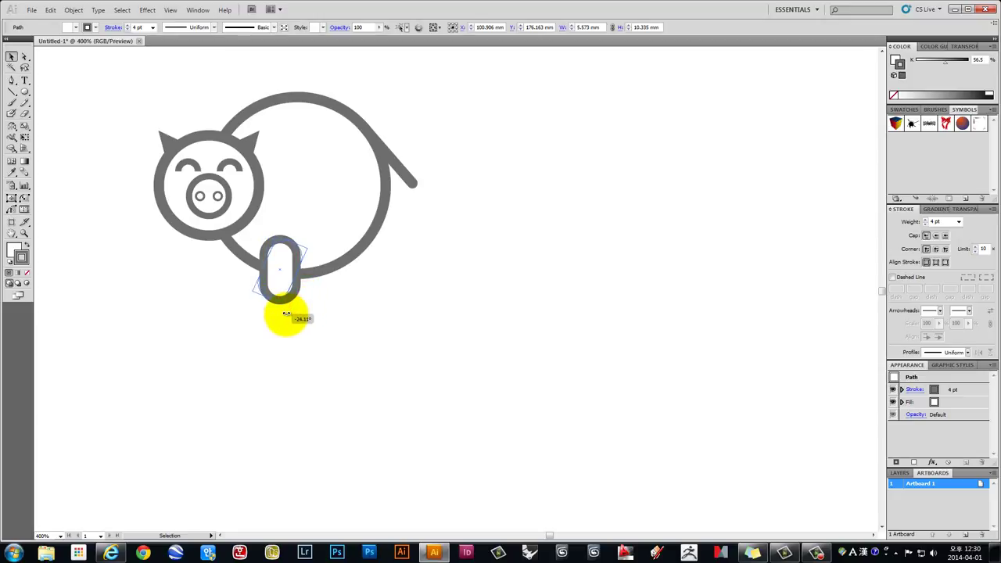
left_click_drag(295, 308, 286, 312)
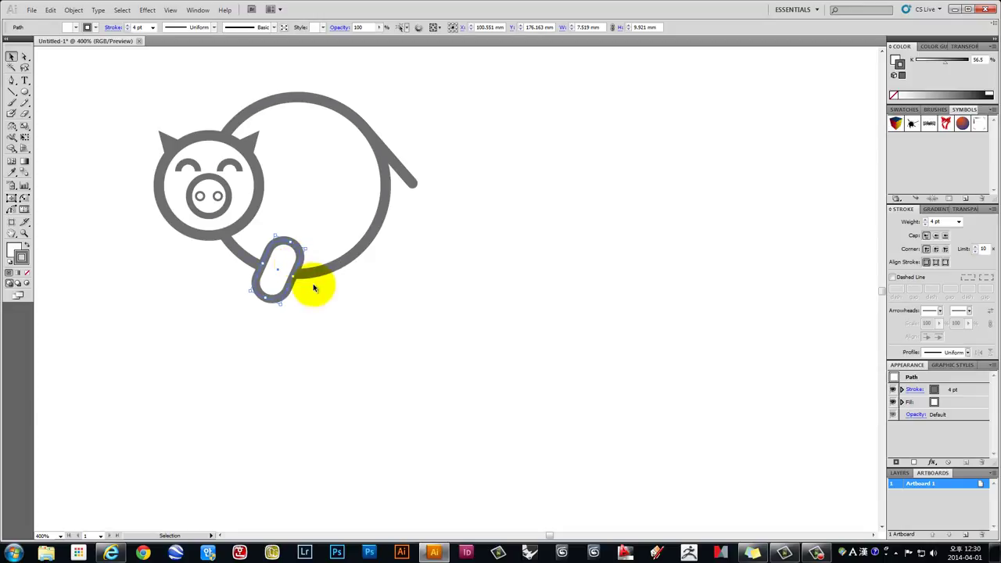
scroll(257, 241, "up", 2)
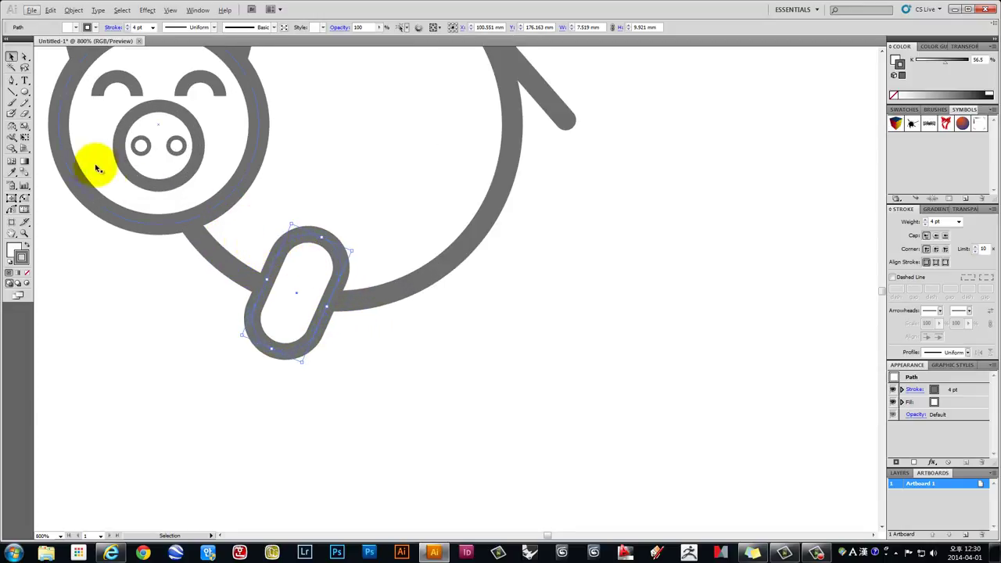
Reflect a vertical-axis copy of the leg, then select both legs together
left_click(11, 129)
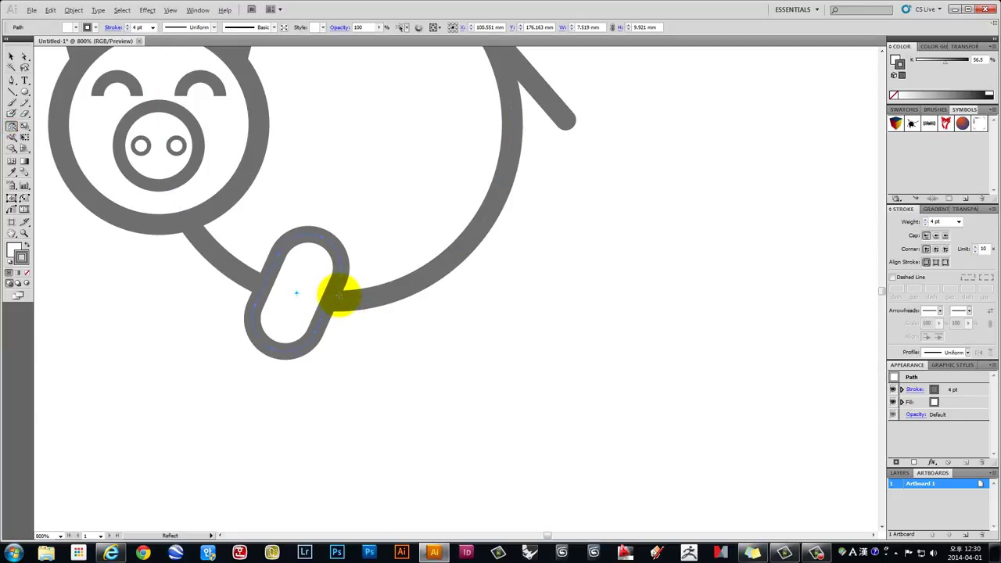
left_click(331, 295, "alt")
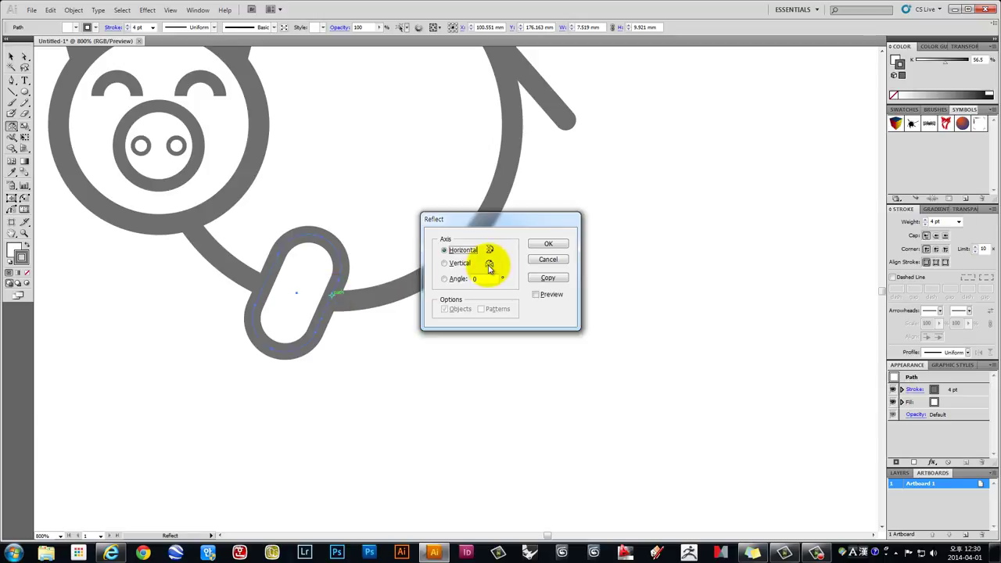
left_click(445, 264)
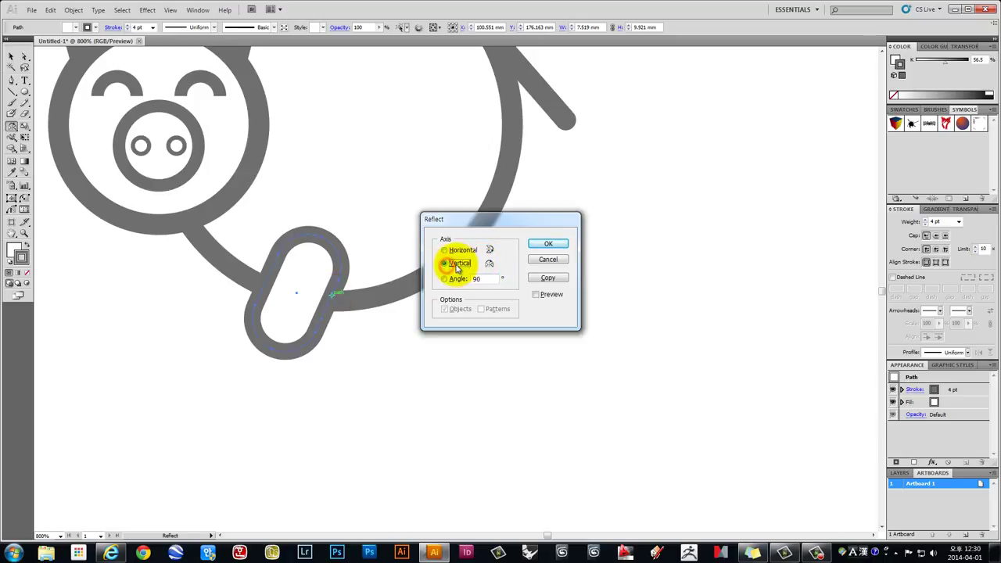
left_click(550, 277)
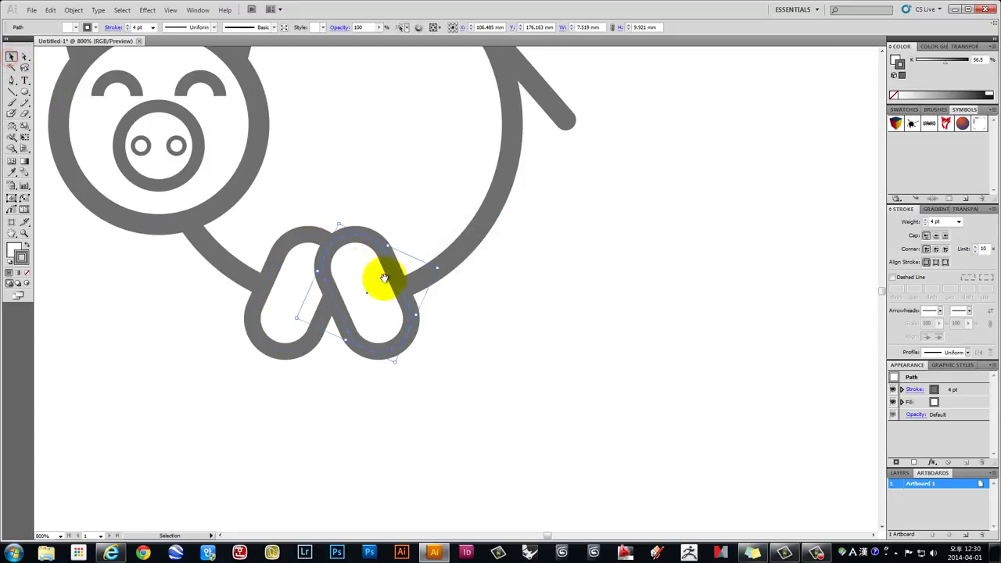
left_click_drag(384, 274, 444, 394)
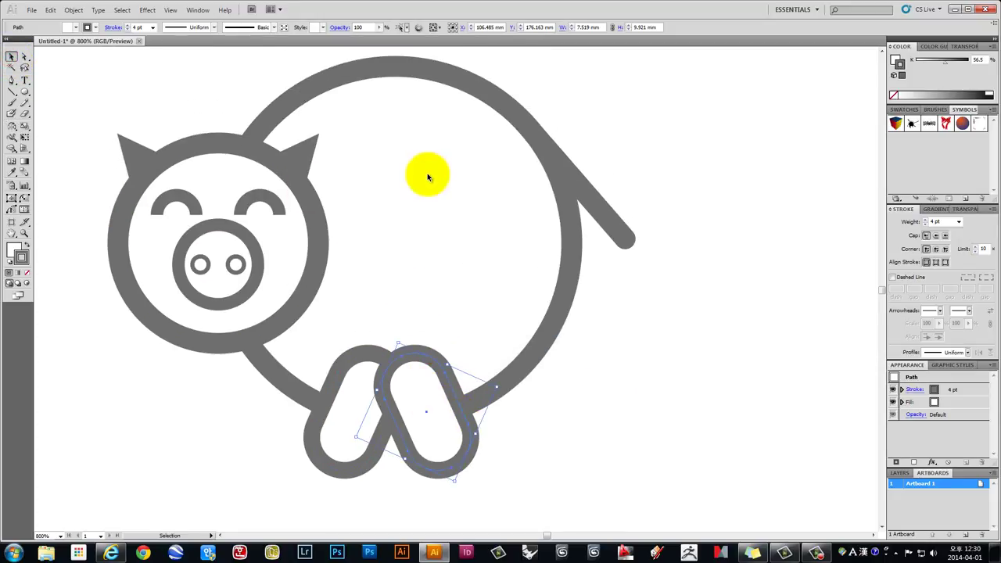
left_click_drag(380, 334, 376, 276)
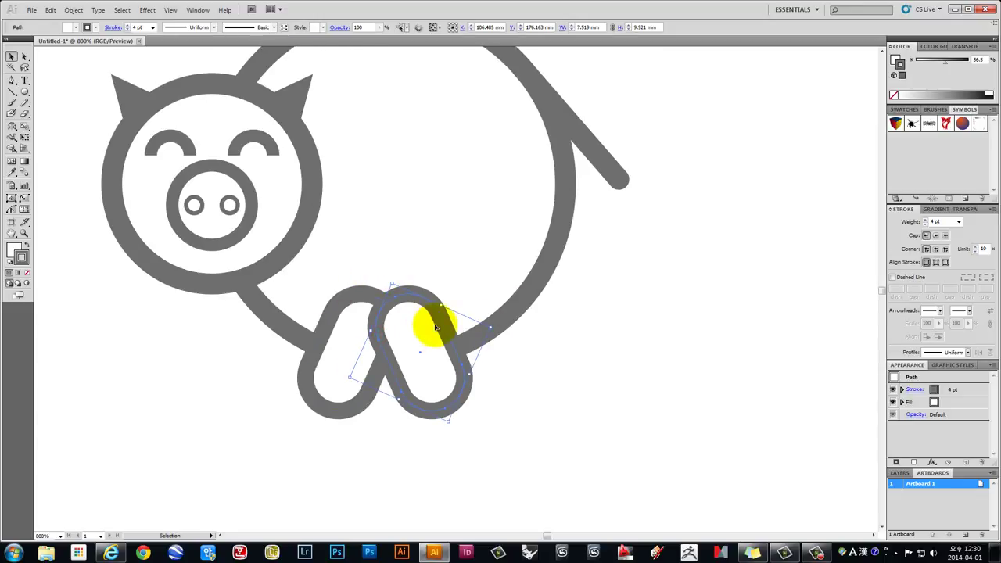
left_click_drag(530, 443, 273, 367)
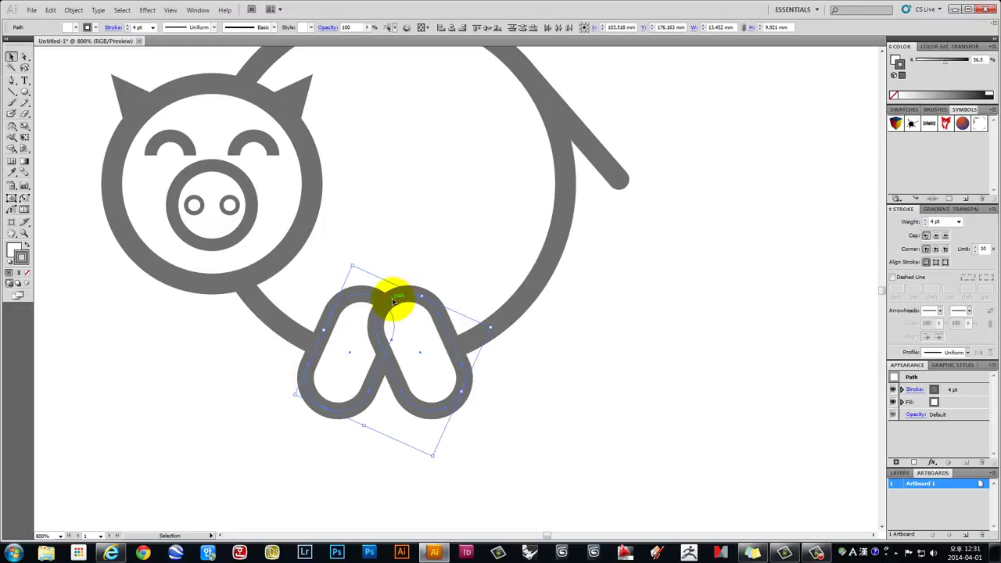
Send the two legs behind the pig's body
right_click(393, 301)
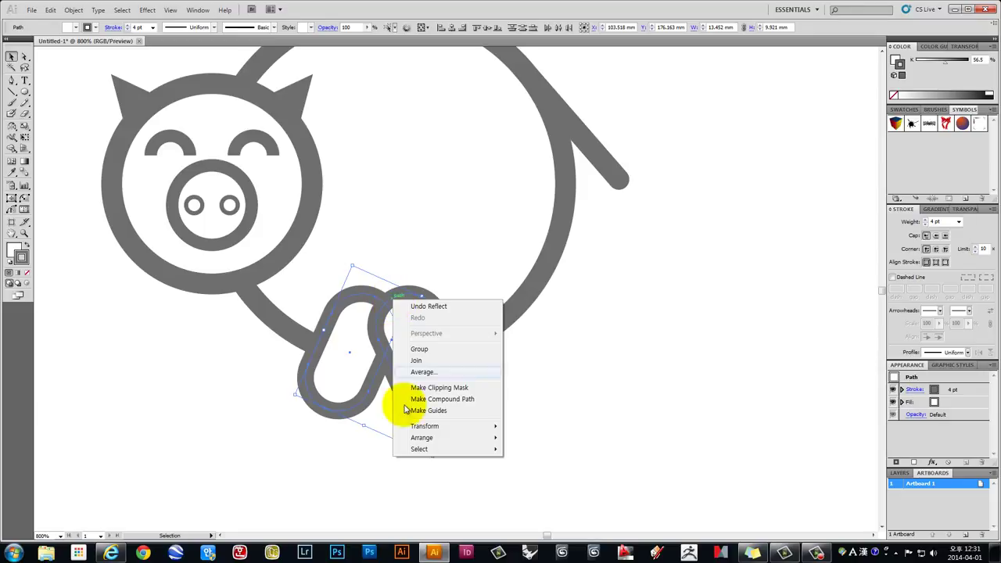
mouse_move(422, 437)
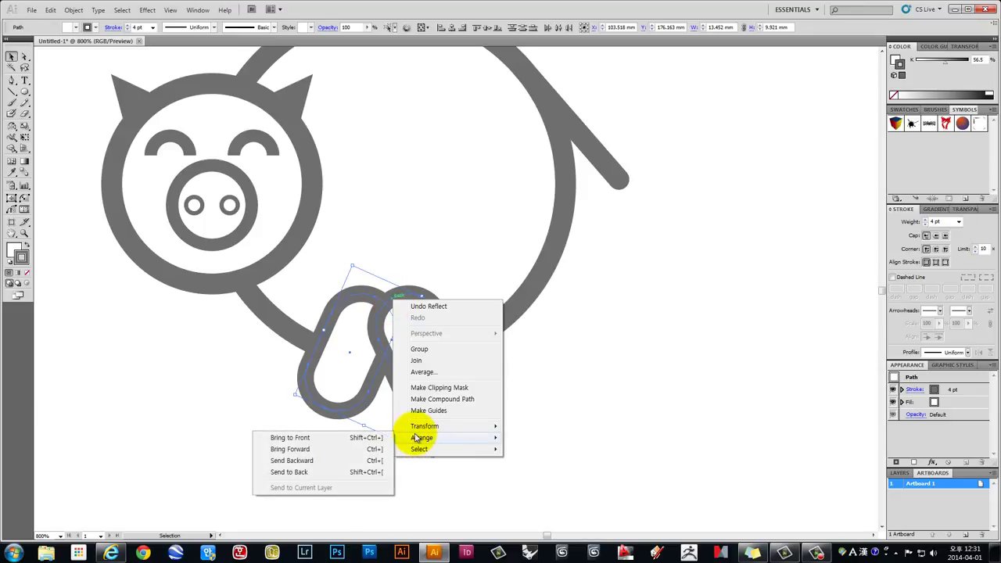
right_click(372, 295)
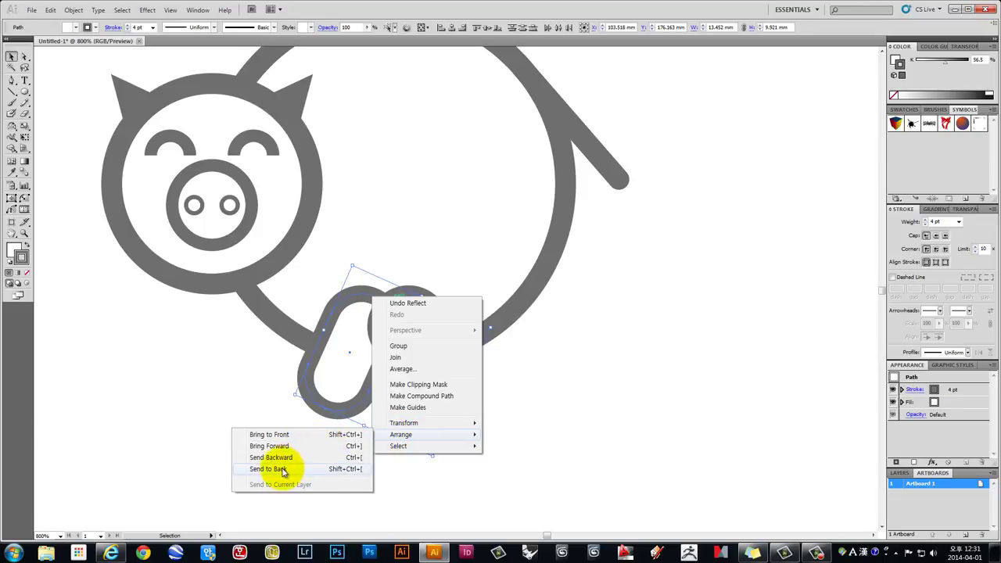
left_click(283, 470)
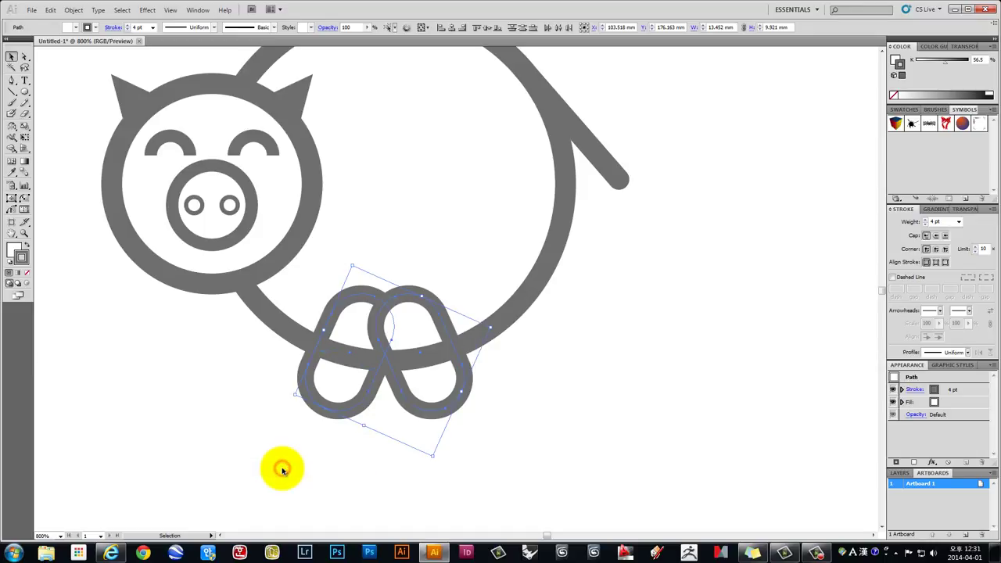
Give the pig's body circle a white fill so the legs' tops are hidden
left_click(588, 326)
mouse_move(588, 325)
left_mouse_down()
mouse_move(586, 384)
mouse_move(540, 289)
left_mouse_up()
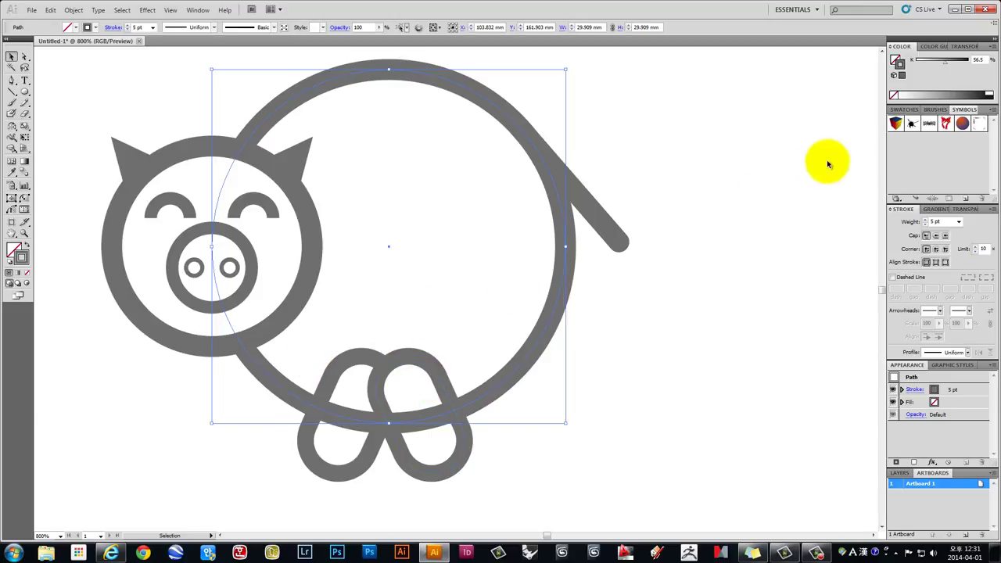
left_click(988, 92)
key("ctrl+z")
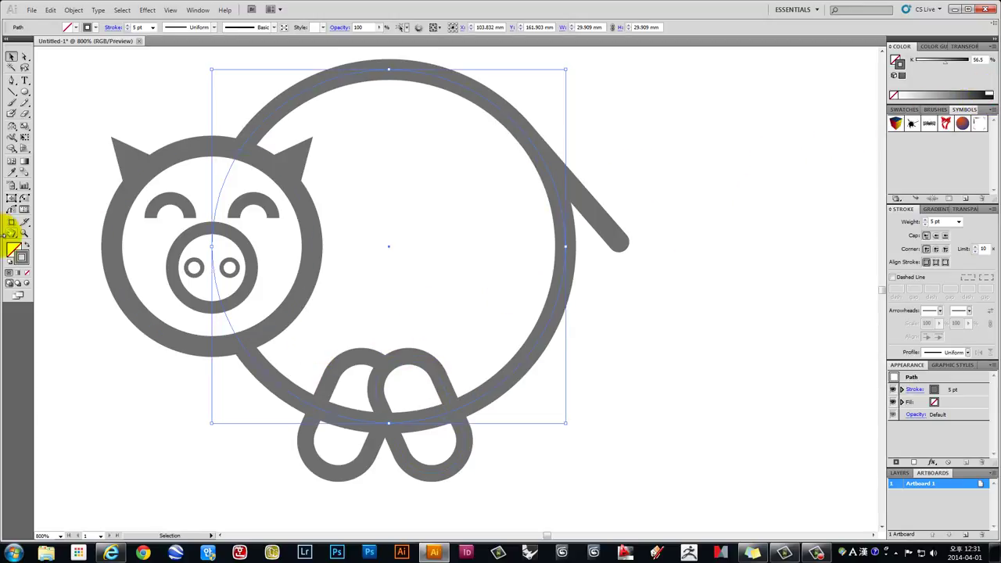
left_click(989, 93)
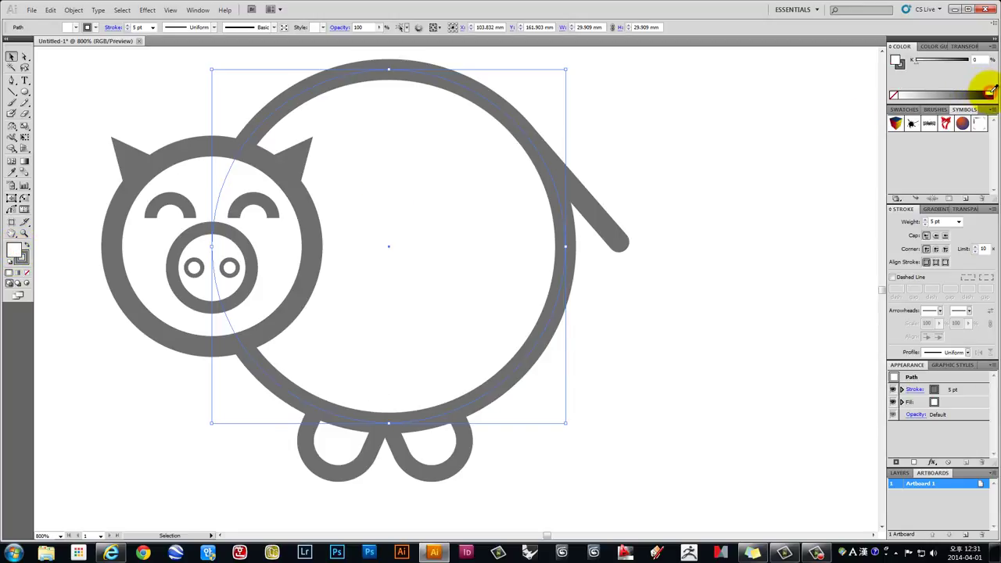
left_click(84, 76)
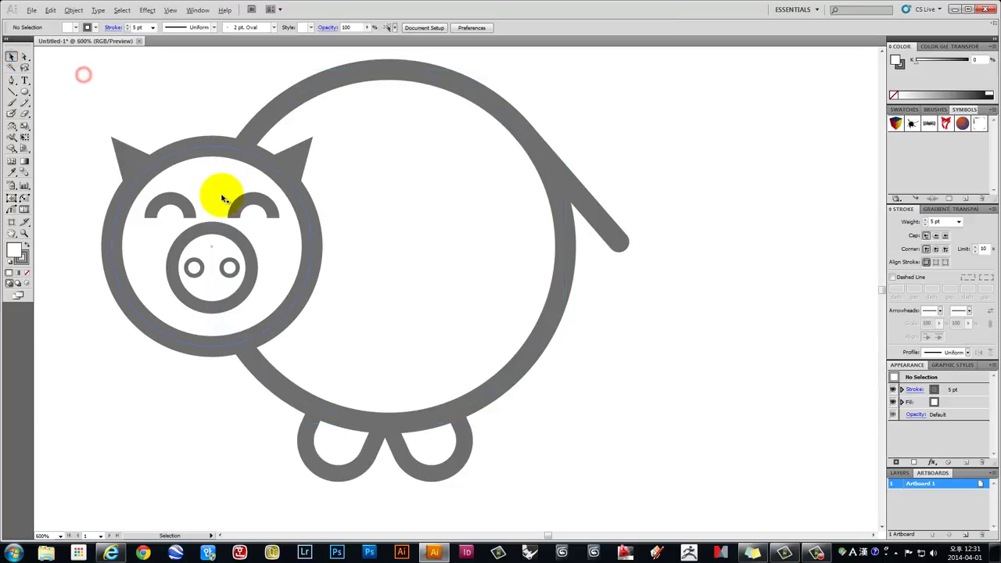
scroll(224, 197, "down", 3, "alt")
scroll(226, 207, "down", 3, "alt")
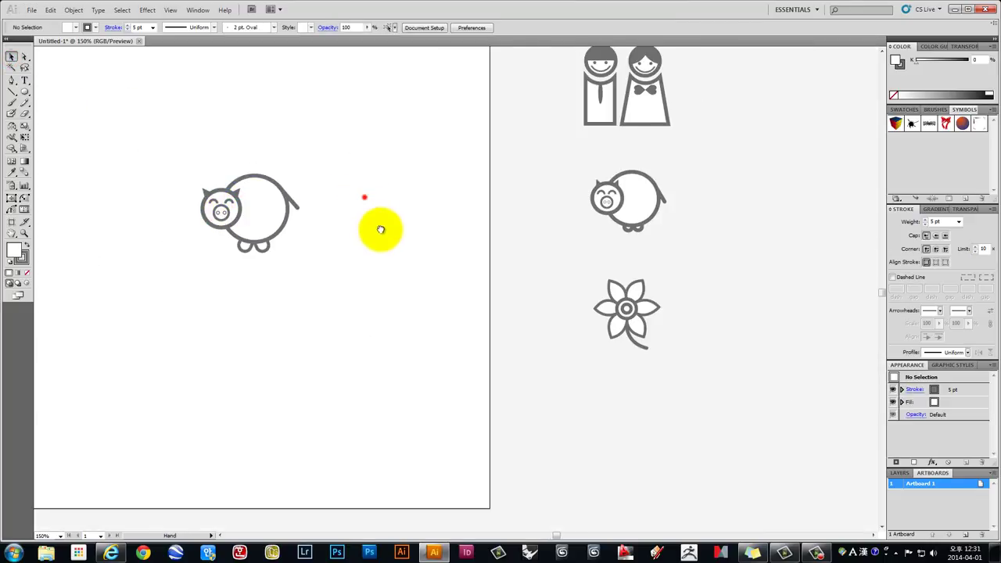
Drag the bride-and-groom reference icon onto the artboard
left_click_drag(364, 196, 428, 313)
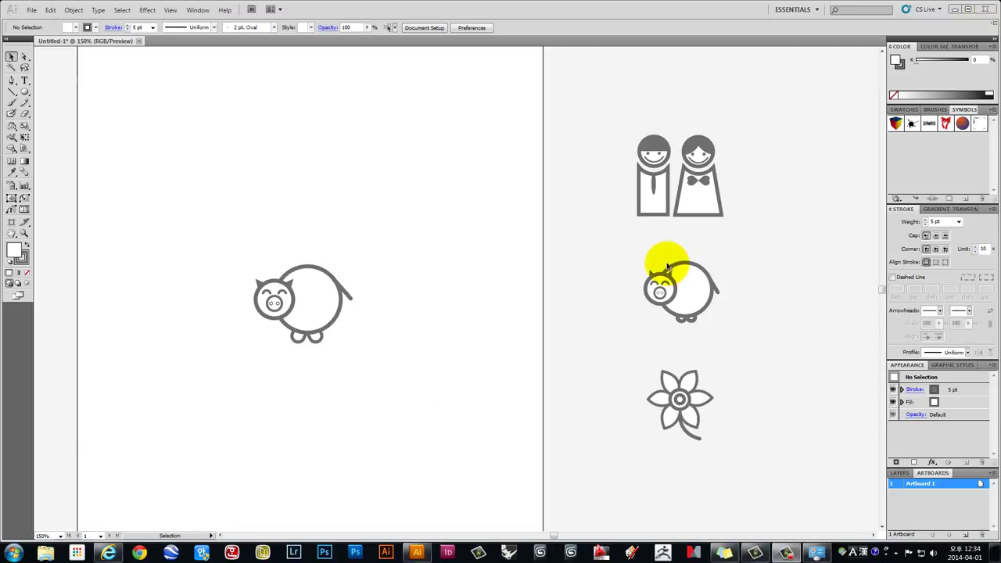
left_click_drag(422, 414, 230, 211)
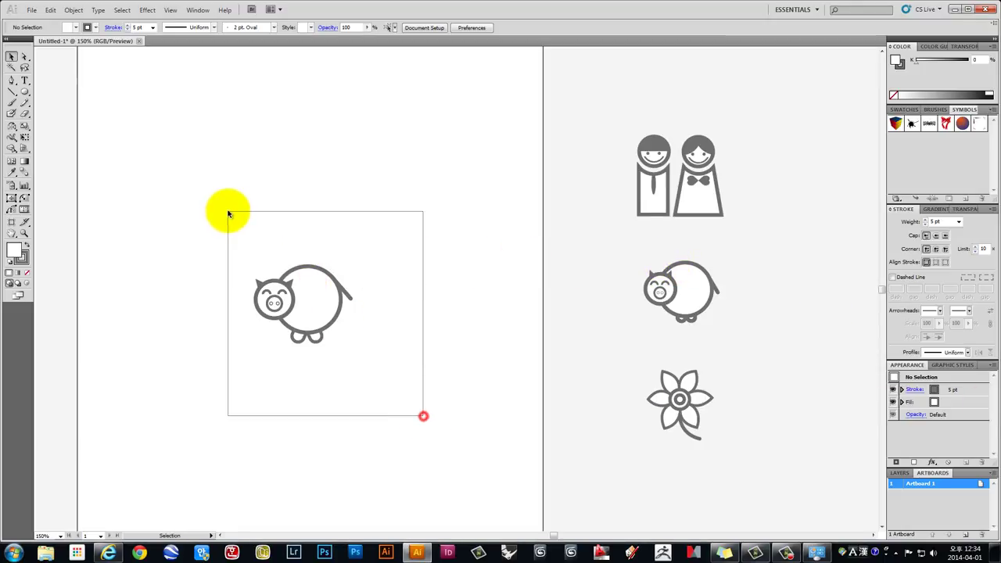
left_click_drag(375, 230, 426, 230)
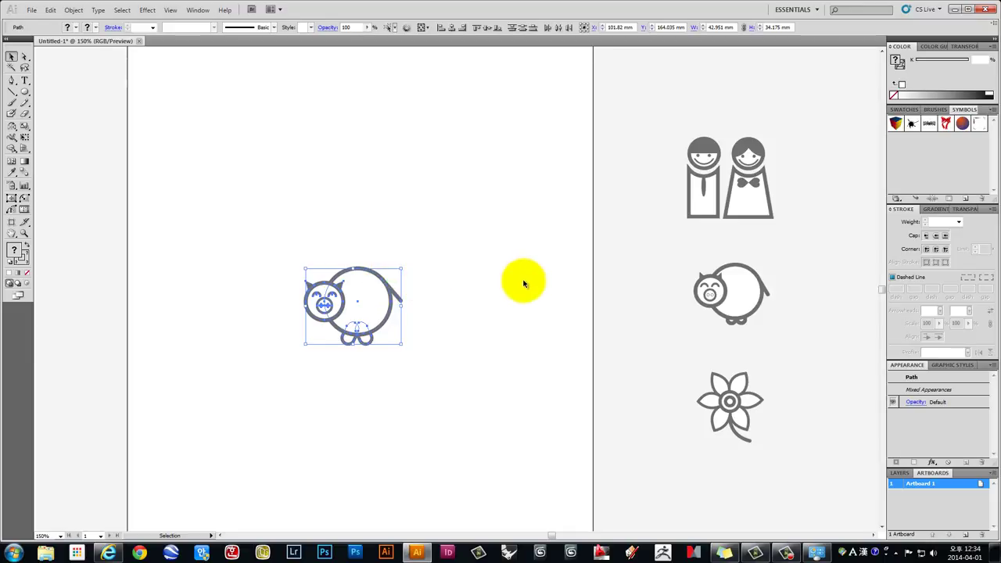
left_click_drag(530, 277, 444, 277)
mouse_move(556, 151)
left_mouse_down()
mouse_move(682, 197)
mouse_move(278, 170)
left_mouse_up()
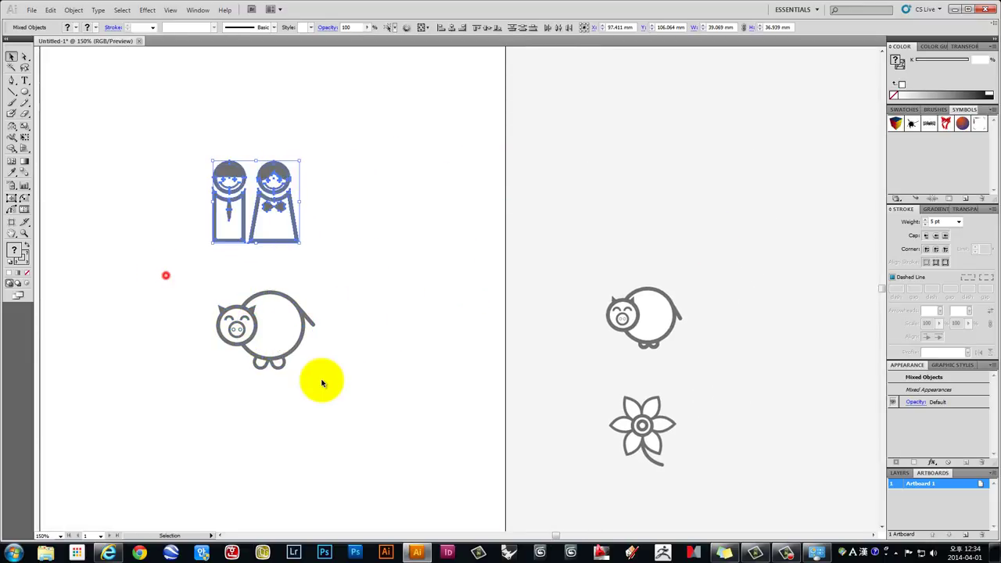
Move the finished pig to the right beside the reference pig
left_click_drag(165, 277, 322, 380)
left_click_drag(291, 300, 808, 286)
left_click(514, 203)
Center the couple icon on the artboard and zoom in to 200%
mouse_move(295, 211)
left_mouse_down()
mouse_move(405, 285)
mouse_move(458, 284)
left_mouse_up()
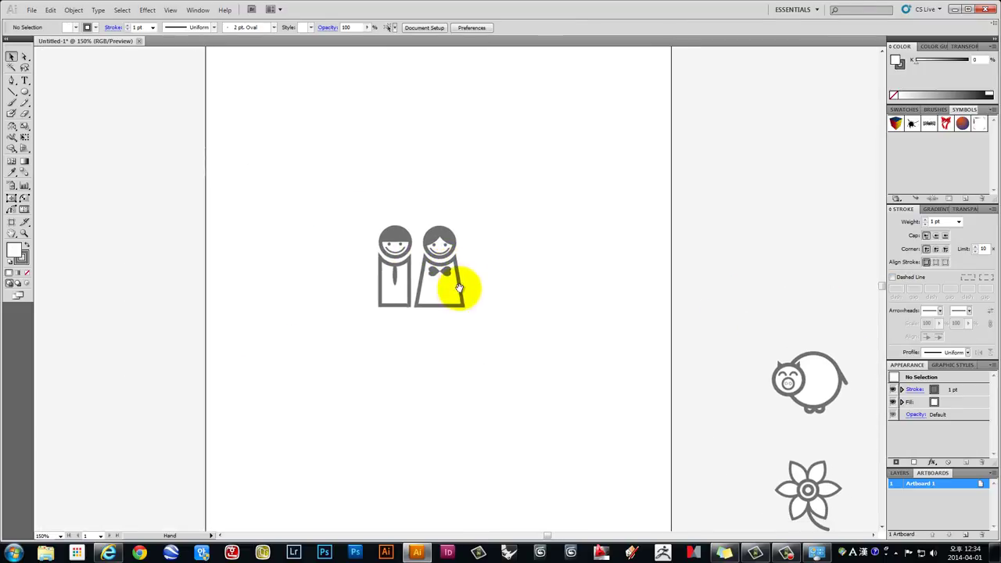
left_click_drag(476, 336, 331, 175)
left_click_drag(404, 231, 424, 230)
left_click(505, 282)
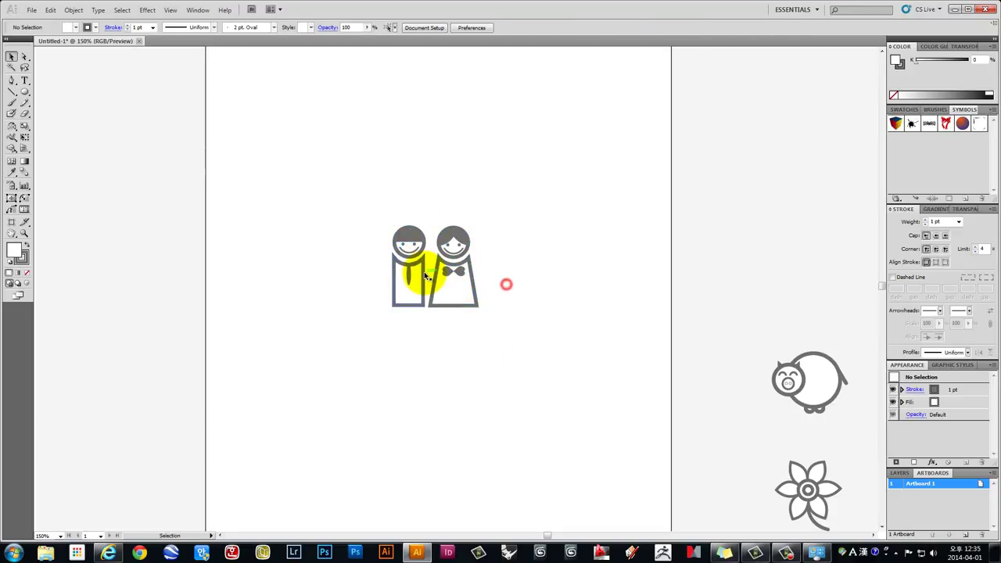
key("ctrl+plus")
left_click_drag(430, 235, 418, 174)
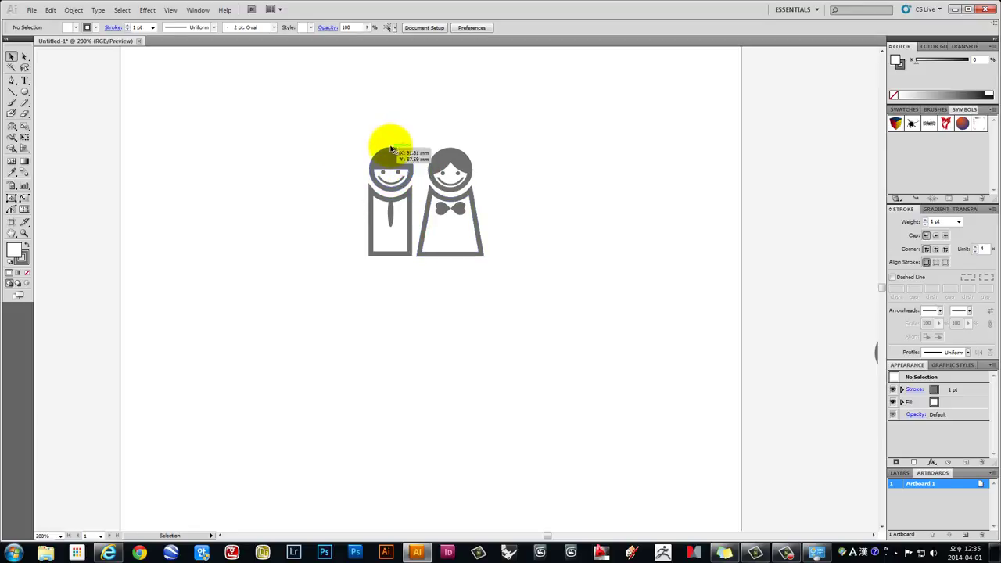
Draw a circle with the Ellipse tool and move it up and left
left_click(24, 91)
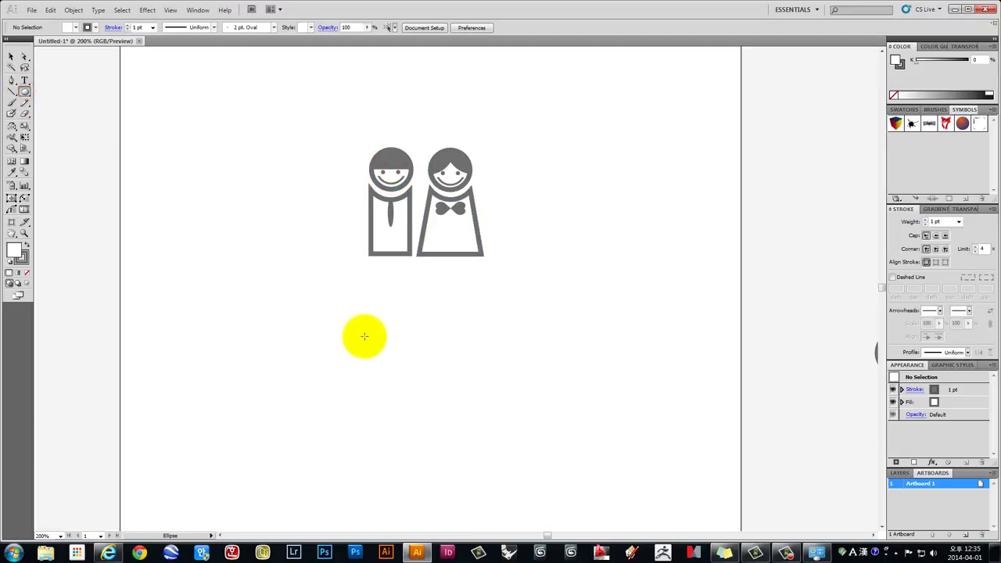
mouse_move(384, 383)
left_mouse_down()
mouse_move(378, 331)
mouse_move(453, 408)
left_mouse_up()
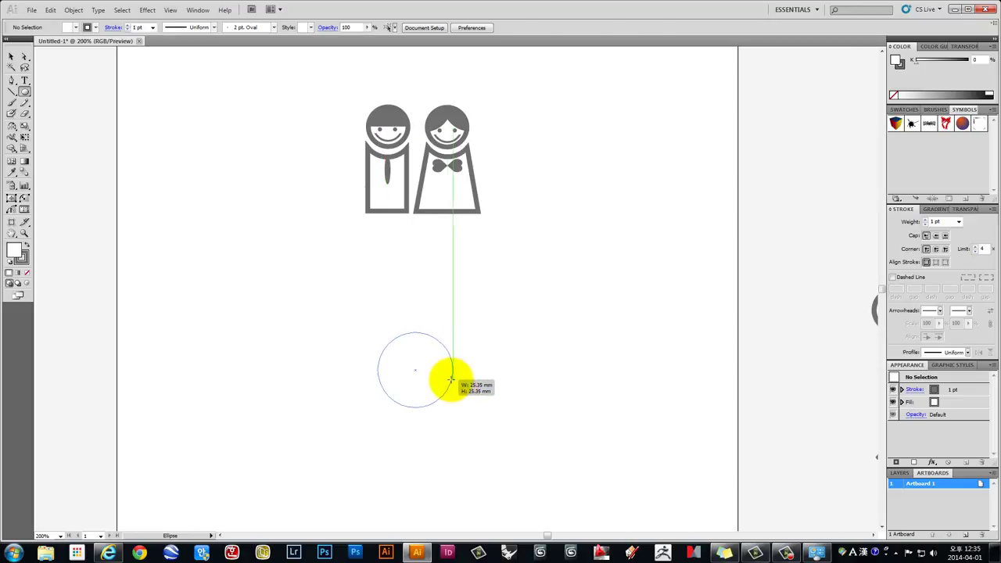
left_click(11, 56)
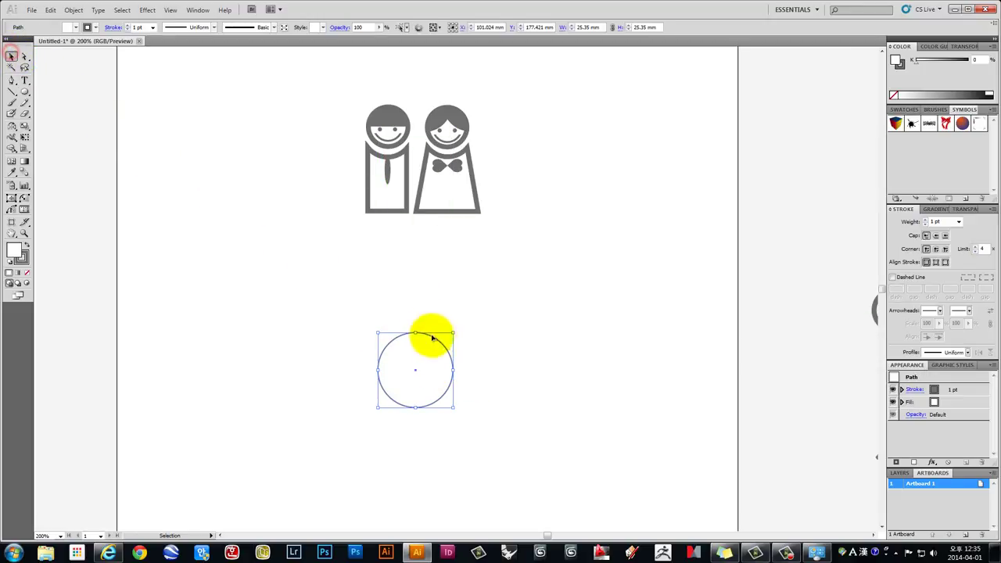
left_click_drag(447, 348, 391, 295)
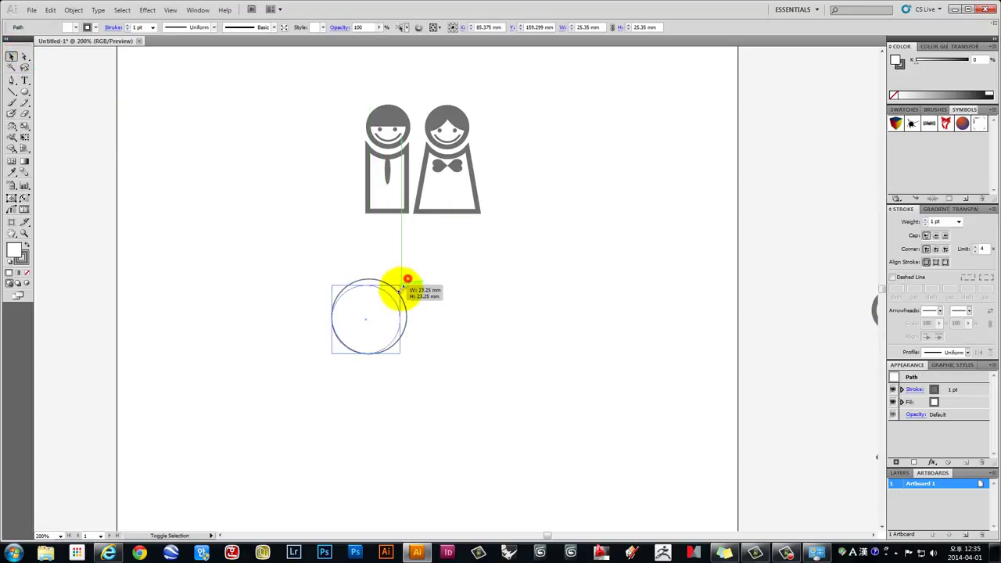
Move the couple reference to the right and shrink the circle to 16.833 mm
mouse_move(466, 270)
left_mouse_down()
mouse_move(400, 304)
mouse_move(322, 168)
mouse_move(805, 160)
left_mouse_up()
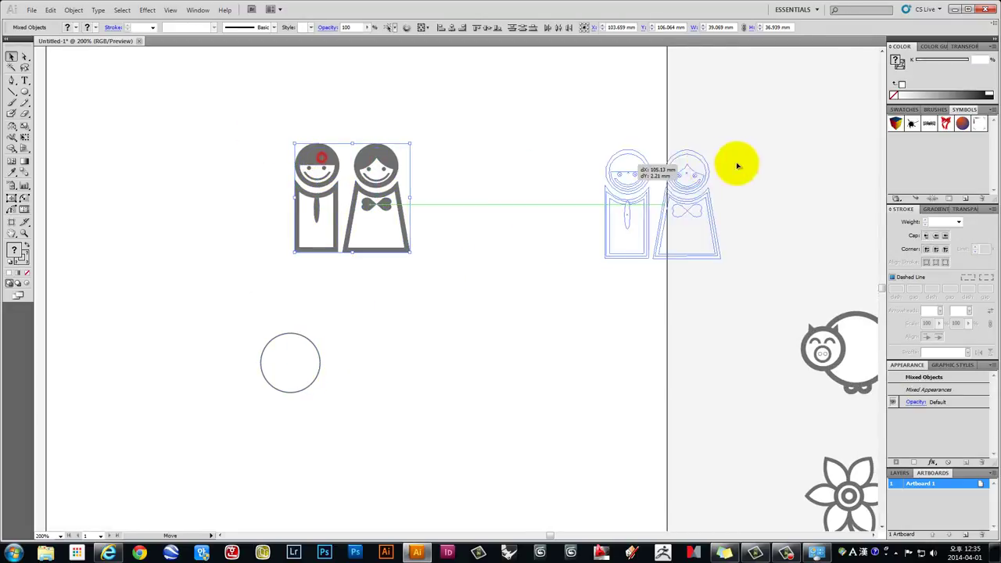
mouse_move(328, 429)
left_mouse_down()
mouse_move(273, 320)
mouse_move(298, 211)
left_mouse_up()
left_click_drag(313, 266, 311, 262)
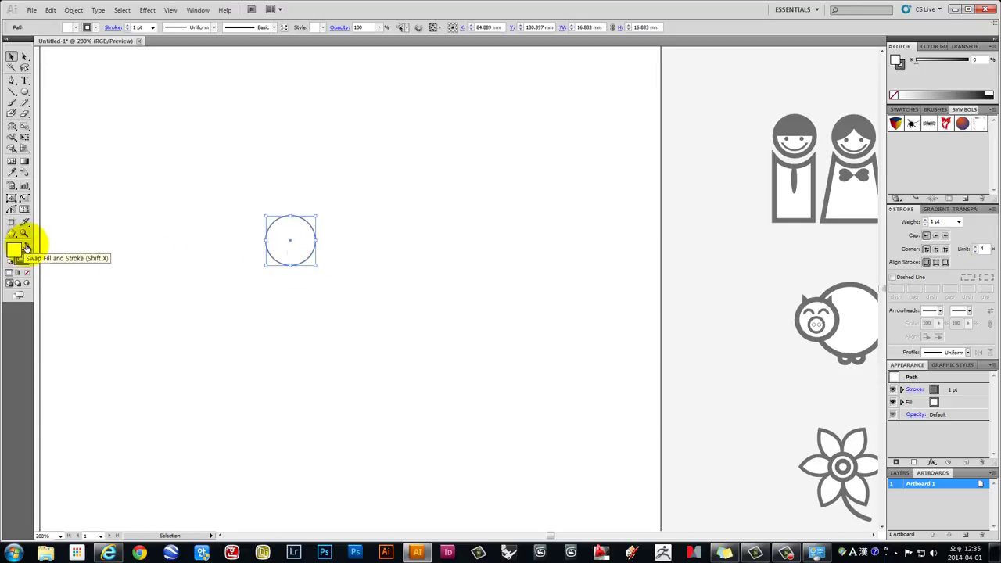
Give the head circle a solid grey fill with no outline
left_click(26, 246)
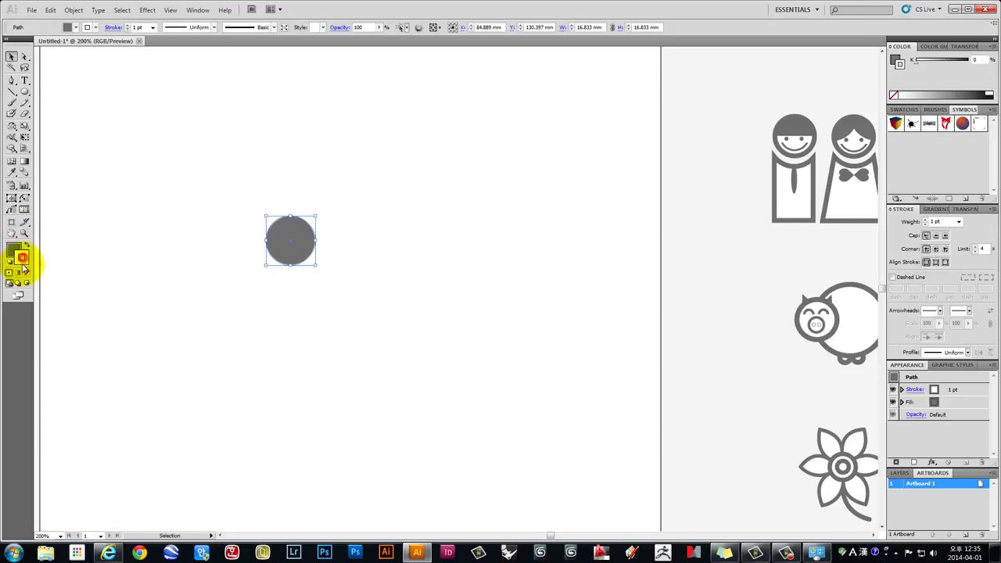
left_click(28, 272)
left_click(358, 323)
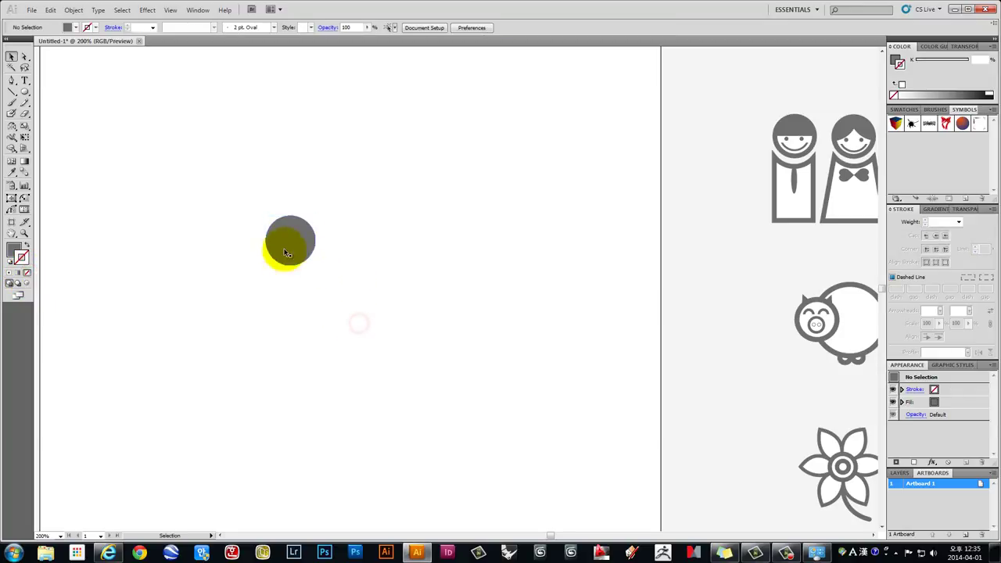
scroll(288, 227, "up", 4)
scroll(289, 226, "down", 4)
scroll(290, 230, "down", 1)
scroll(297, 232, "up", 1)
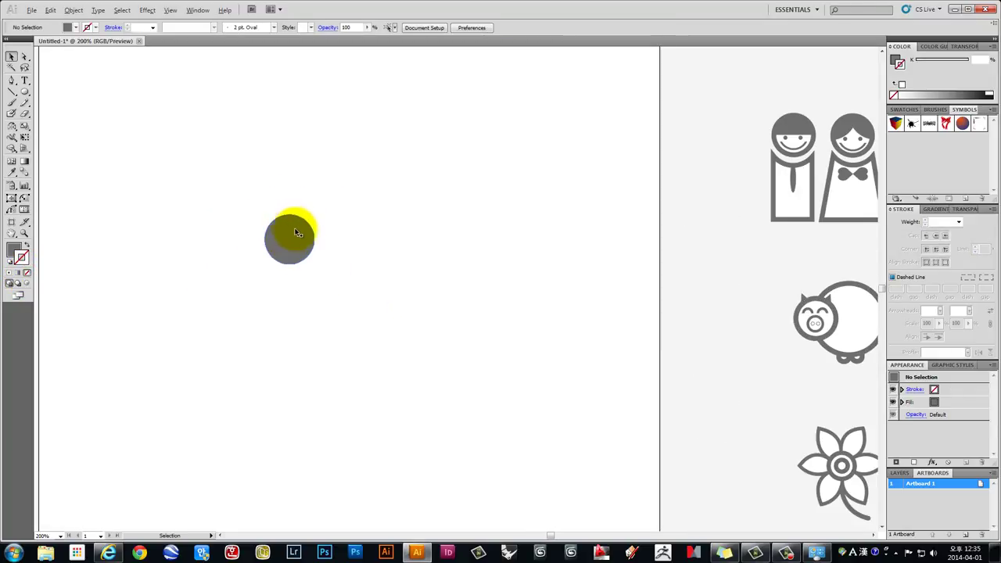
scroll(362, 230, "right", 2)
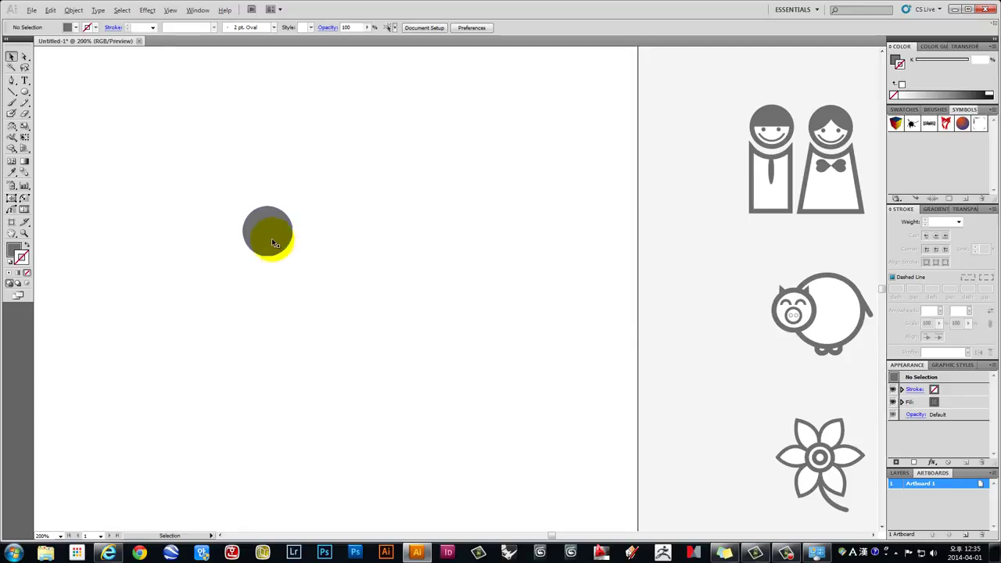
Alt-drag a copy of the grey circle below-right and fill it white
mouse_move(273, 243)
left_mouse_down()
mouse_move(382, 297)
mouse_move(271, 237)
left_mouse_up()
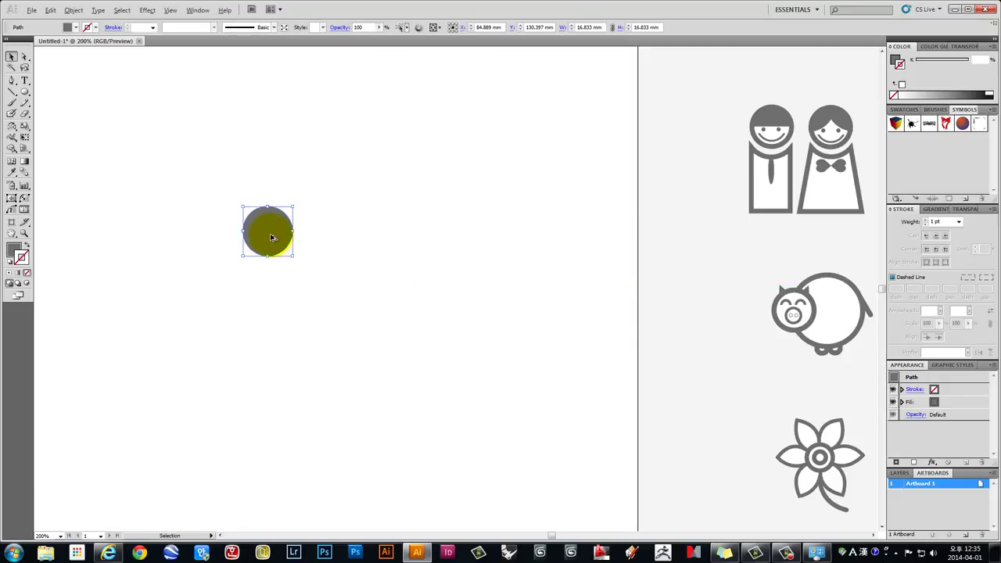
left_click(11, 72)
left_click(289, 236)
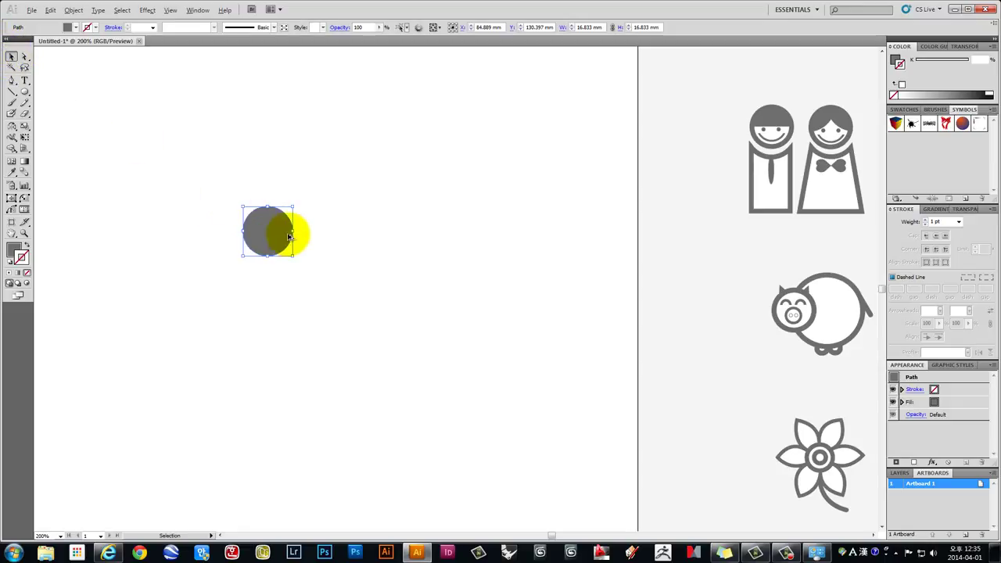
left_click_drag(278, 246, 344, 316)
left_click(315, 297)
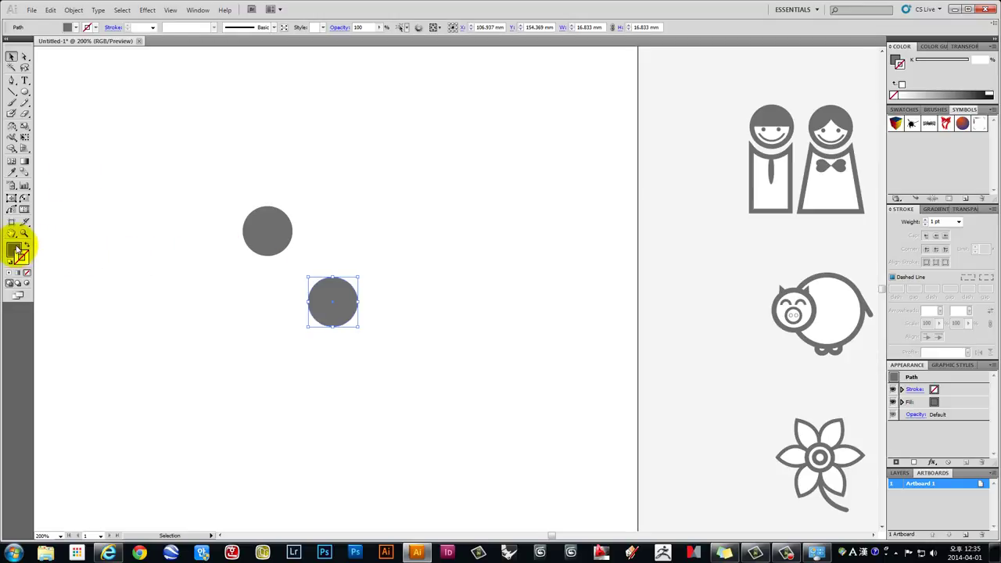
left_click(989, 92)
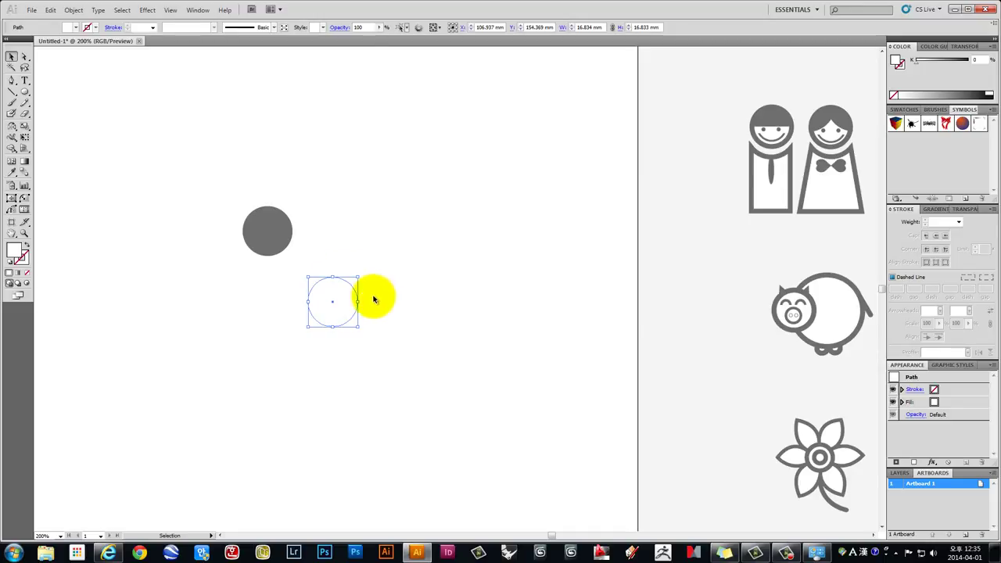
Delete the white copy's top anchor and close the arc into a half-circle
left_click(24, 56)
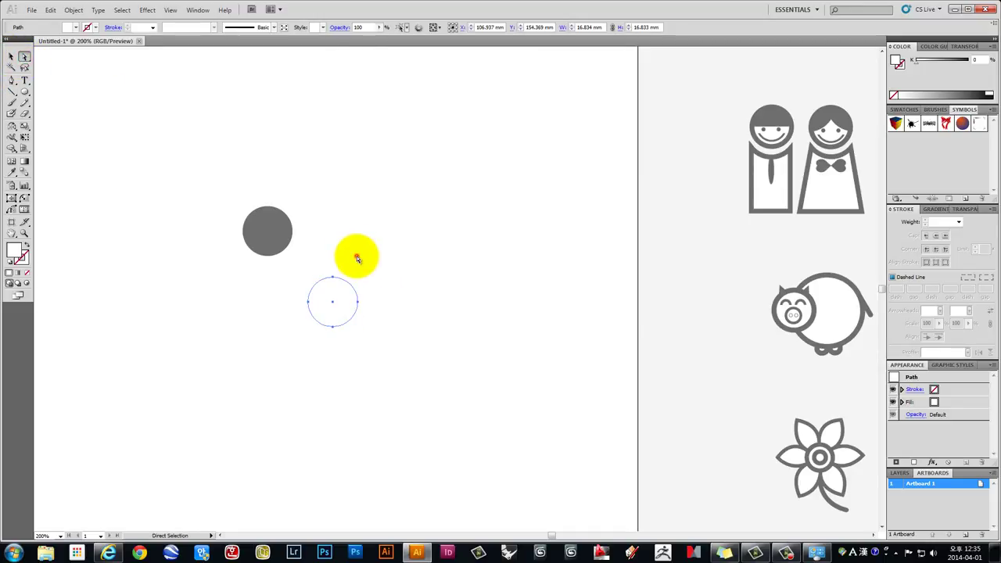
left_click(357, 256)
mouse_move(384, 246)
left_mouse_down()
mouse_move(315, 293)
mouse_move(313, 282)
mouse_move(332, 286)
left_mouse_up()
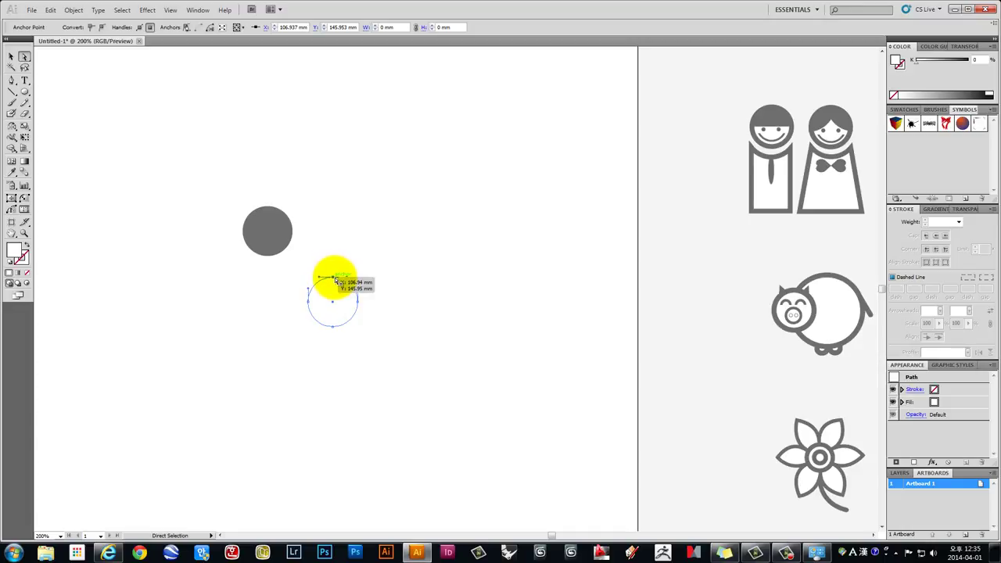
key("Delete")
scroll(331, 281, "up", 1)
scroll(313, 305, "up", 1)
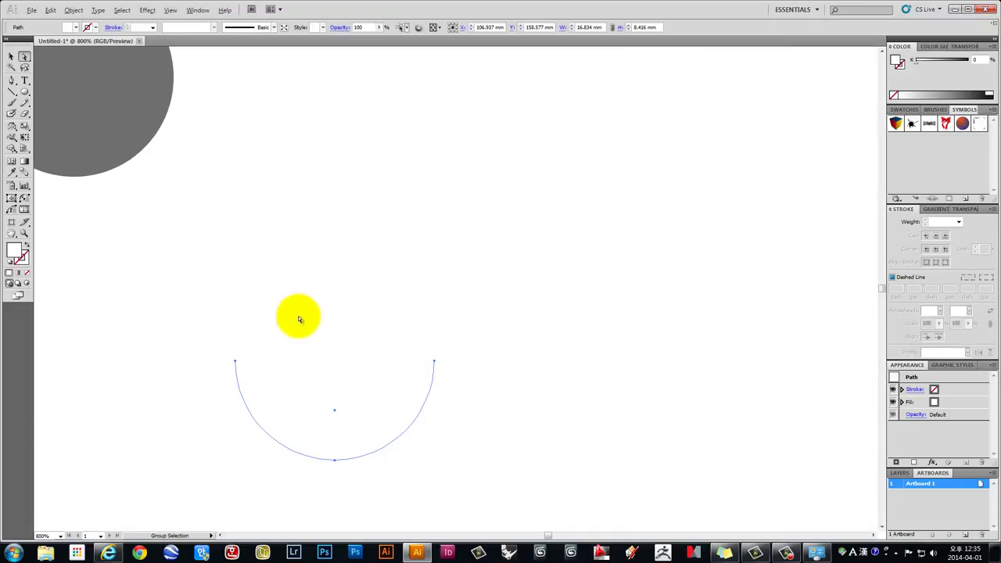
scroll(297, 318, "up", 3)
left_click(11, 81)
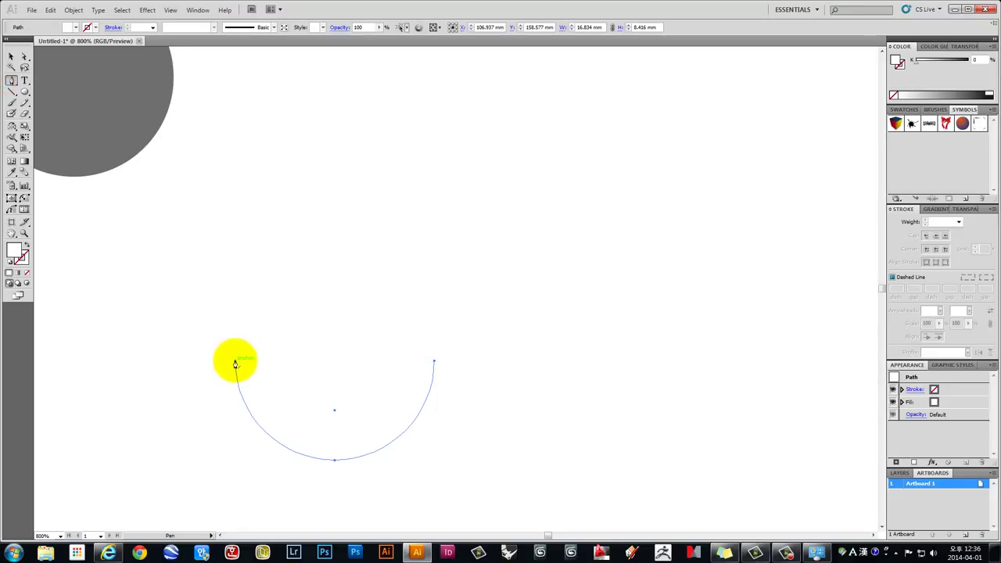
left_click_drag(236, 361, 235, 415)
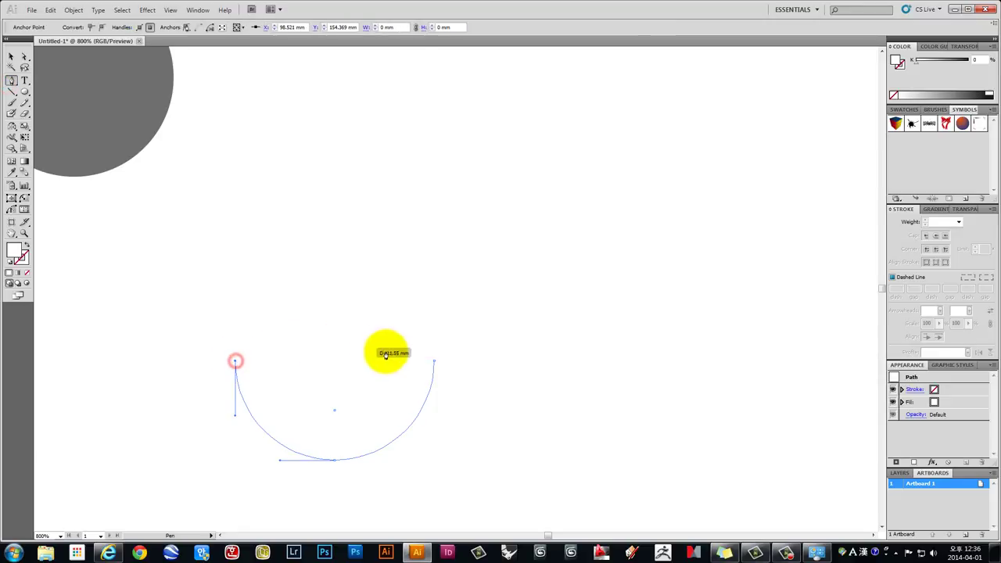
left_click(434, 362)
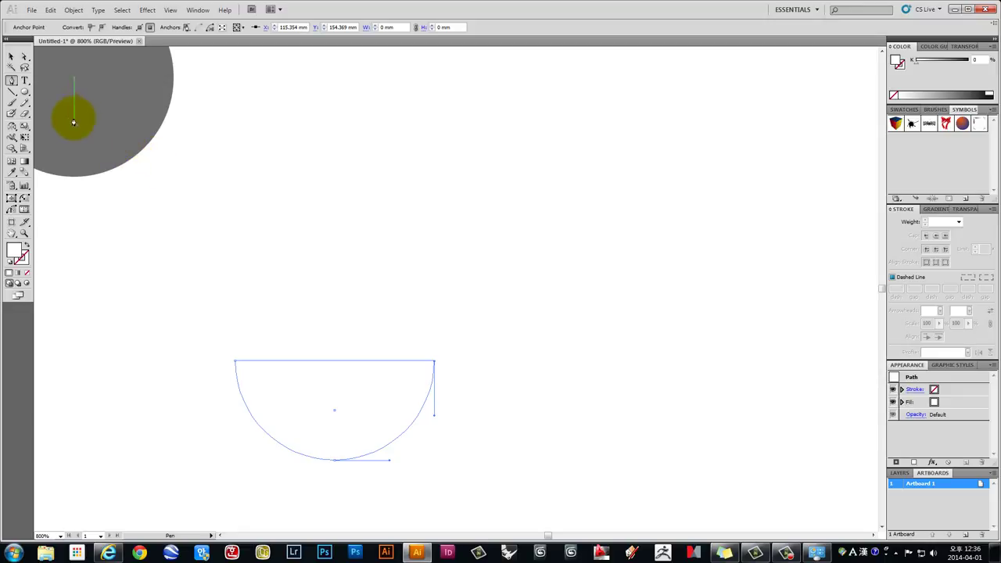
Move the half-circle onto the grey circle and shrink it to fit
left_click(11, 57)
left_click(406, 313)
mouse_move(387, 406)
left_mouse_down()
mouse_move(400, 333)
mouse_move(450, 368)
mouse_move(358, 299)
left_mouse_up()
scroll(399, 333, "down", 3)
scroll(375, 277, "up", 2)
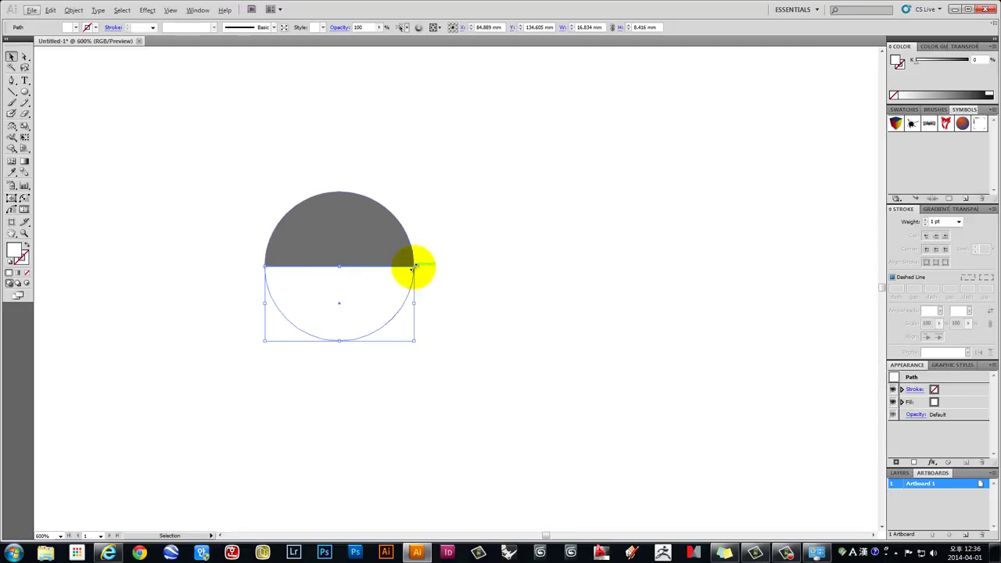
left_click_drag(412, 266, 408, 273)
left_click_drag(407, 276, 407, 275)
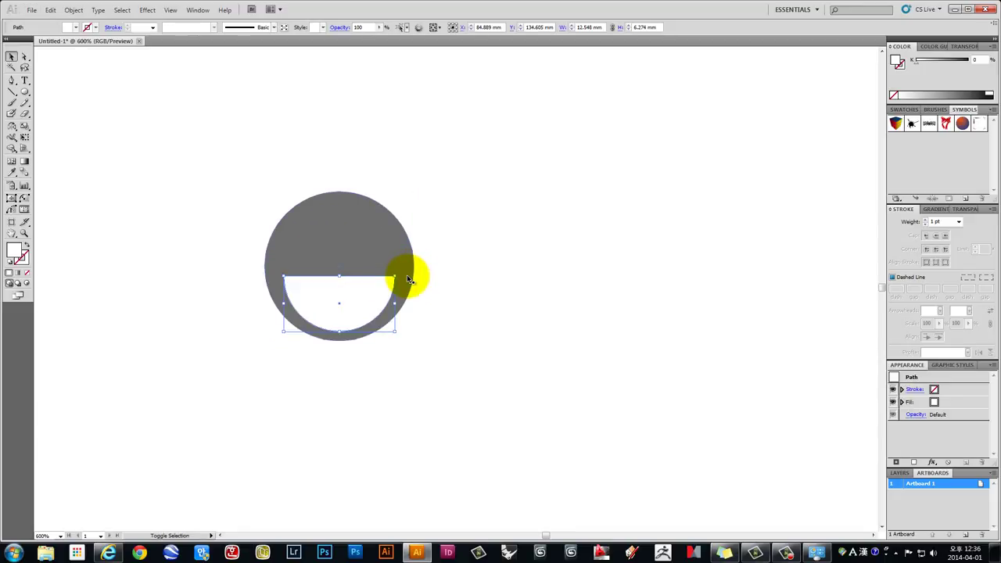
Fine-tune the half-circle's size and position across the face's lower half
left_click_drag(646, 325, 542, 343)
key("ctrl+minus")
key("ctrl+minus")
key("ctrl+minus")
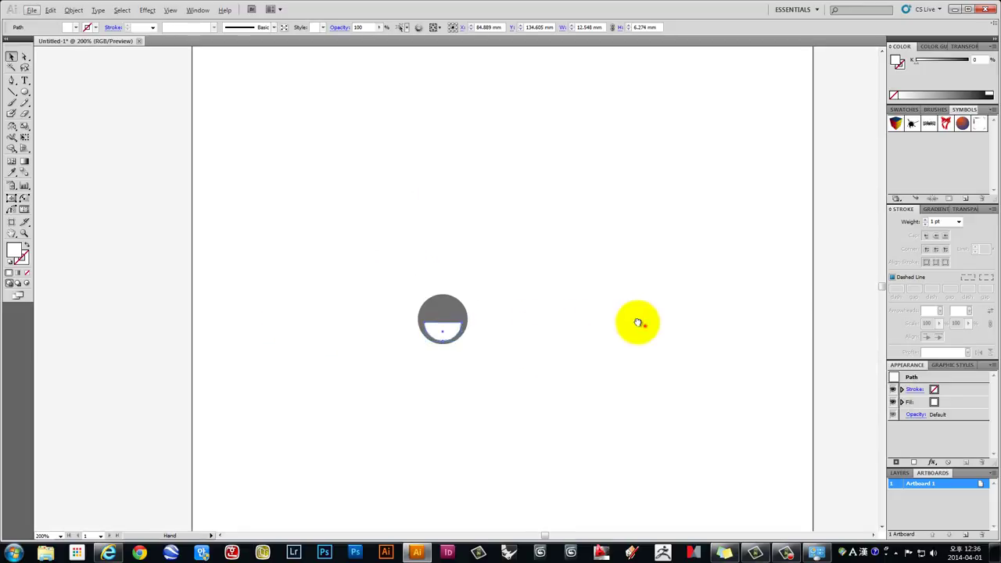
left_click_drag(351, 285, 459, 285)
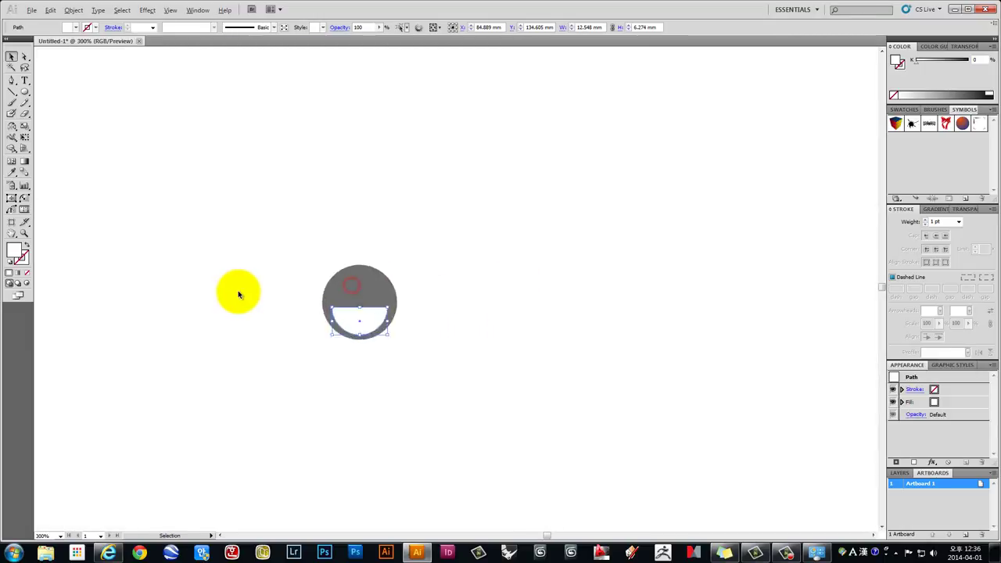
scroll(317, 313, "up", 3)
left_click_drag(467, 342, 466, 327)
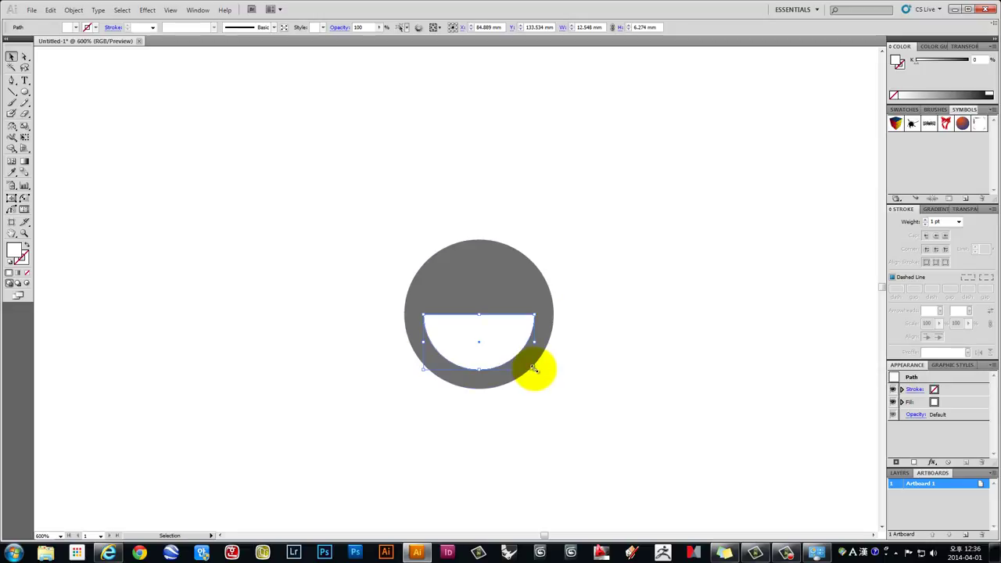
left_click_drag(532, 368, 541, 372)
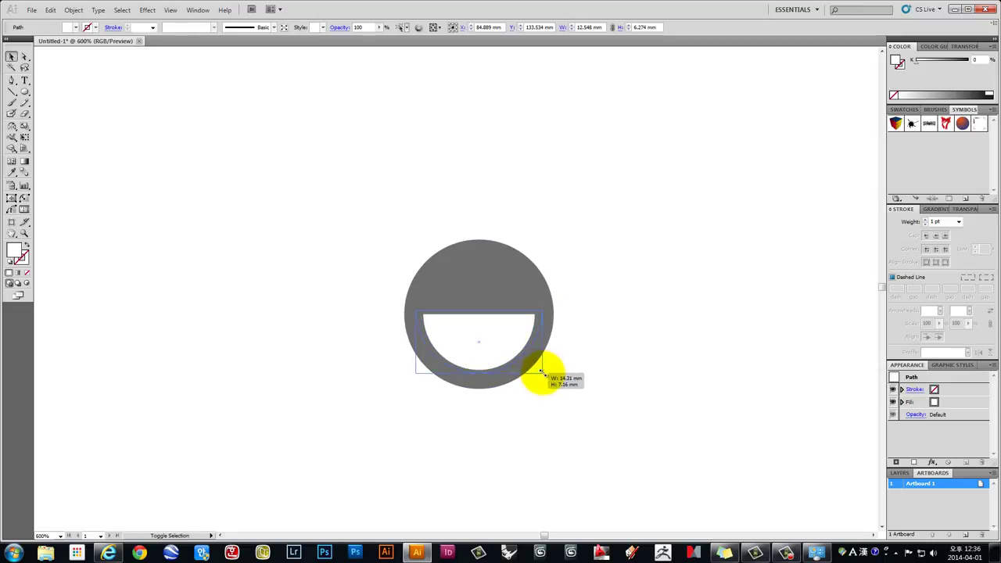
left_click_drag(482, 325, 487, 328)
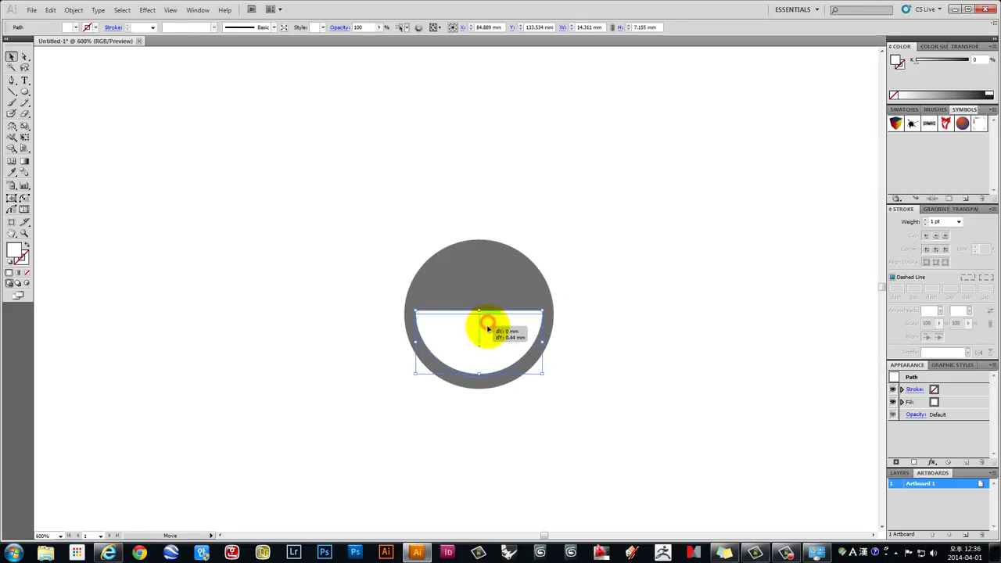
left_click(573, 342)
left_click(478, 325)
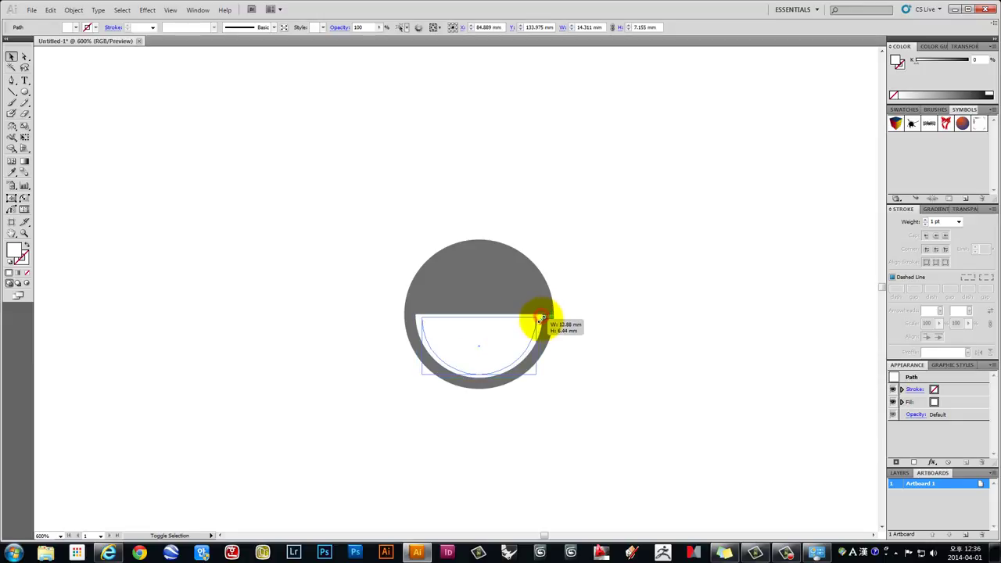
left_click_drag(542, 315, 536, 318)
left_click_drag(471, 326, 474, 325)
left_click(620, 312)
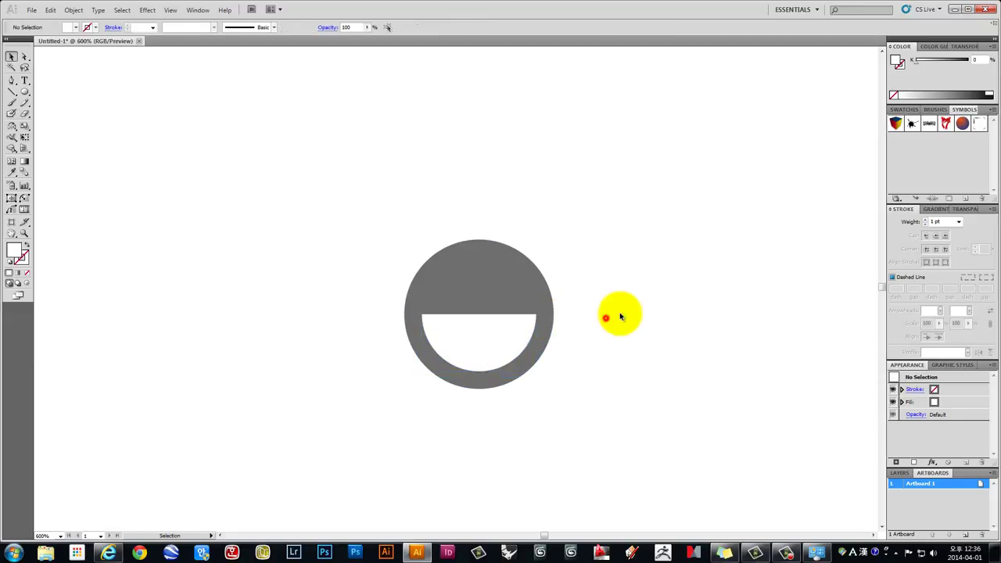
scroll(622, 310, "down", 3)
left_click_drag(623, 309, 292, 324)
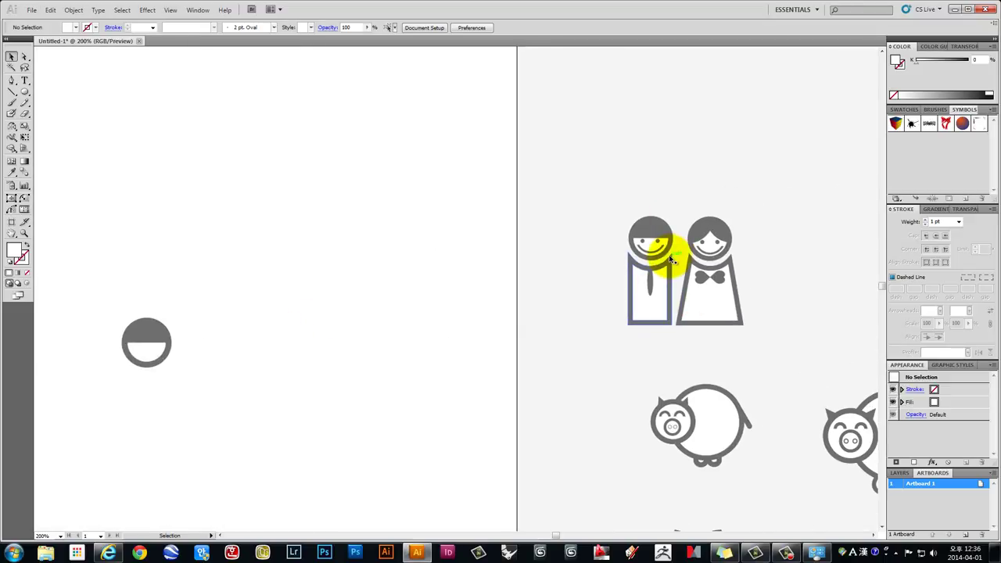
left_click(166, 325, "ctrl")
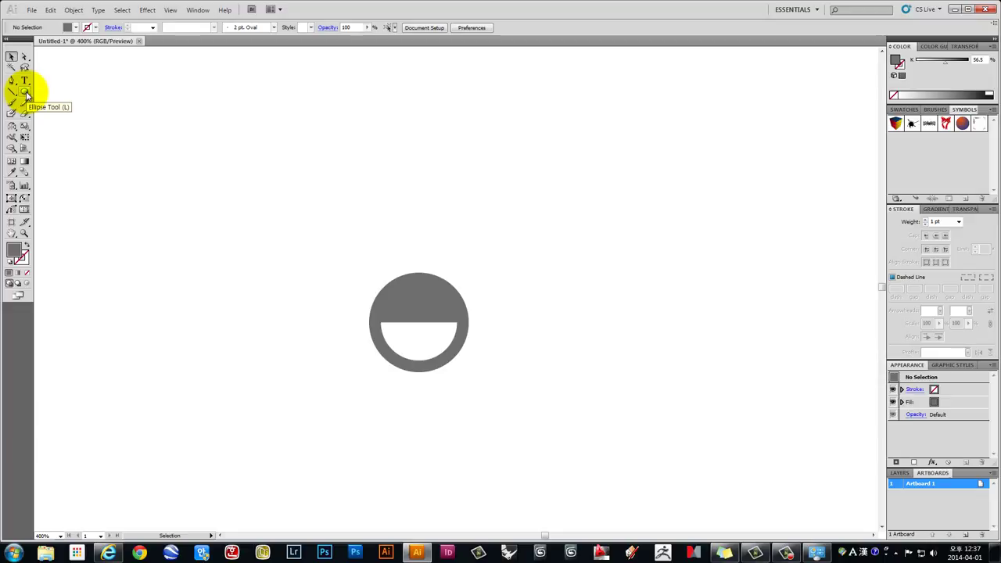
left_click(26, 93)
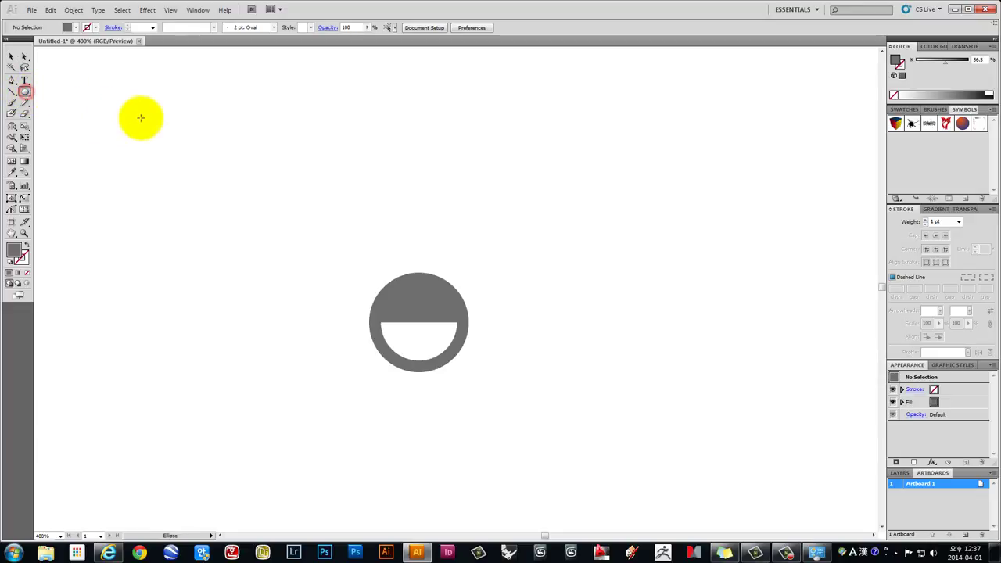
mouse_move(313, 202)
left_mouse_down()
mouse_move(331, 216)
mouse_move(322, 203)
mouse_move(354, 208)
left_mouse_up()
left_click(11, 57)
left_click(317, 206)
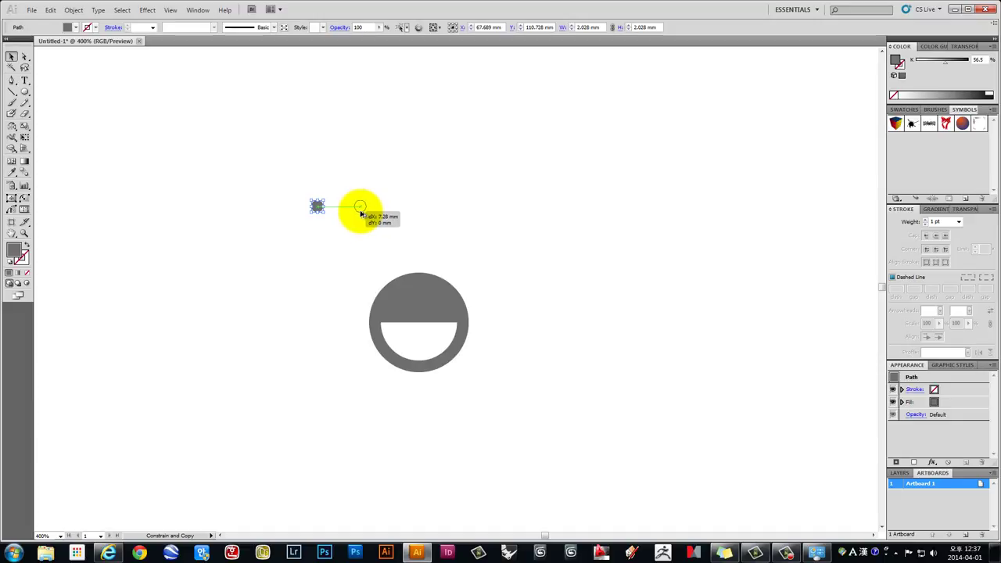
left_click_drag(360, 212, 403, 331)
left_click(315, 206, "shift")
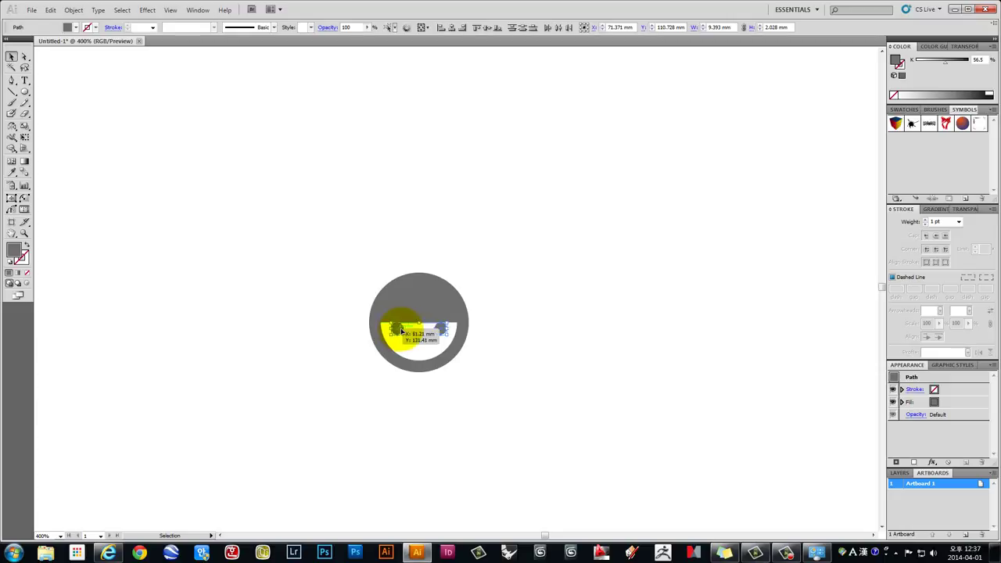
scroll(425, 335, "up", 2)
scroll(438, 338, "up", 1)
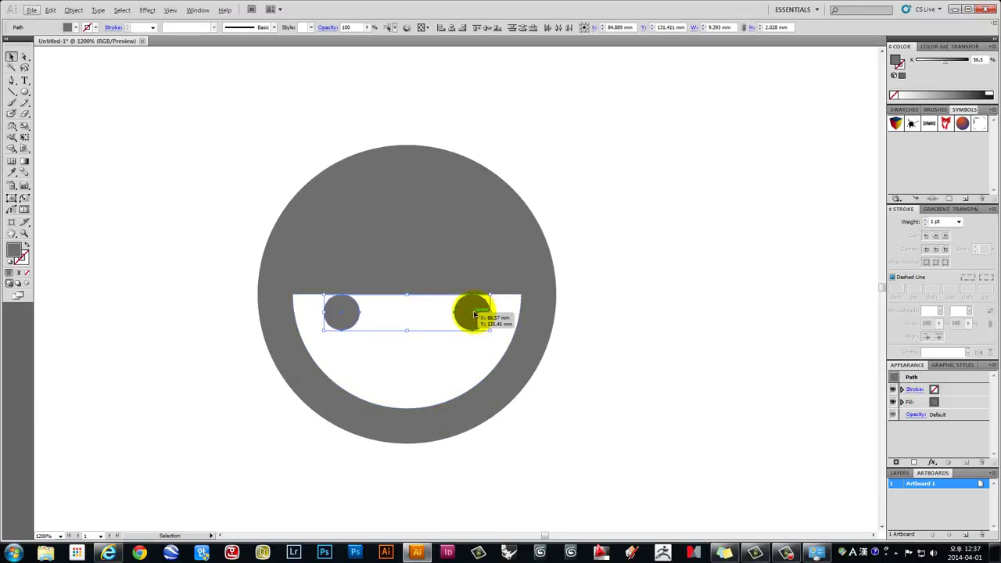
key("alt+f")
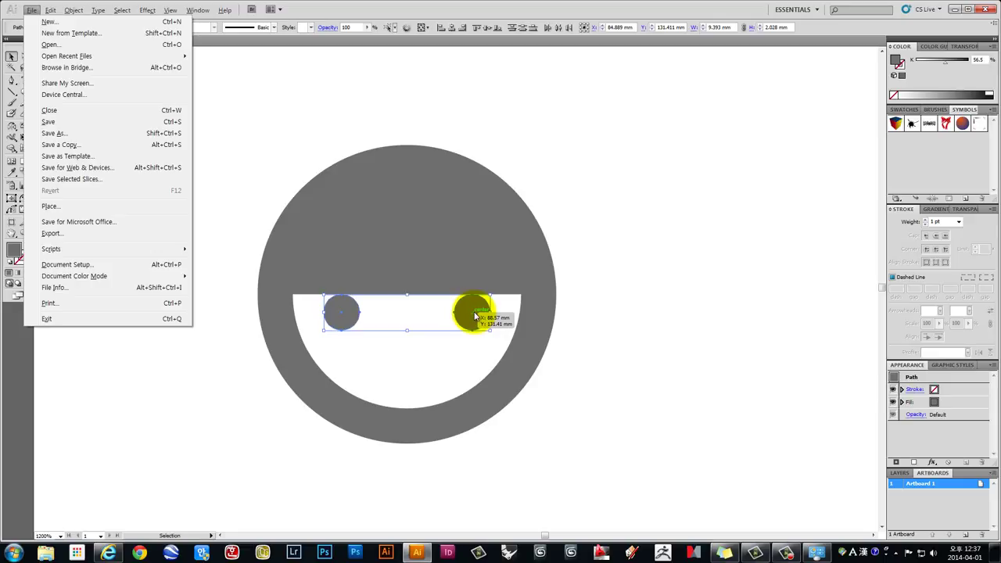
left_click(474, 314)
left_click_drag(473, 312, 474, 315)
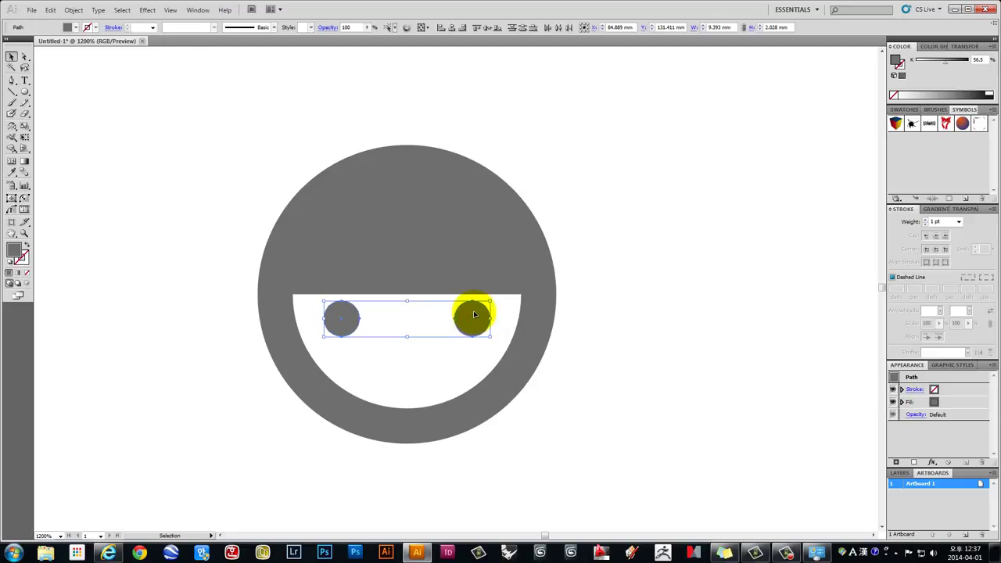
left_click(669, 223)
key("ctrl+minus")
key("ctrl+minus")
key("ctrl+minus")
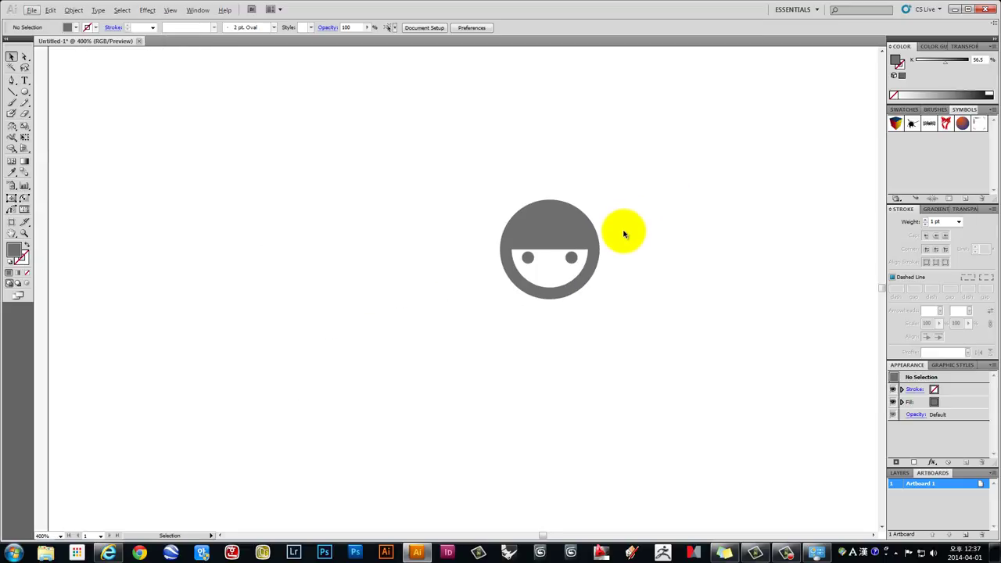
mouse_move(621, 230)
left_mouse_down()
mouse_move(467, 316)
mouse_move(517, 269)
left_mouse_up()
scroll(449, 324, "down", 3)
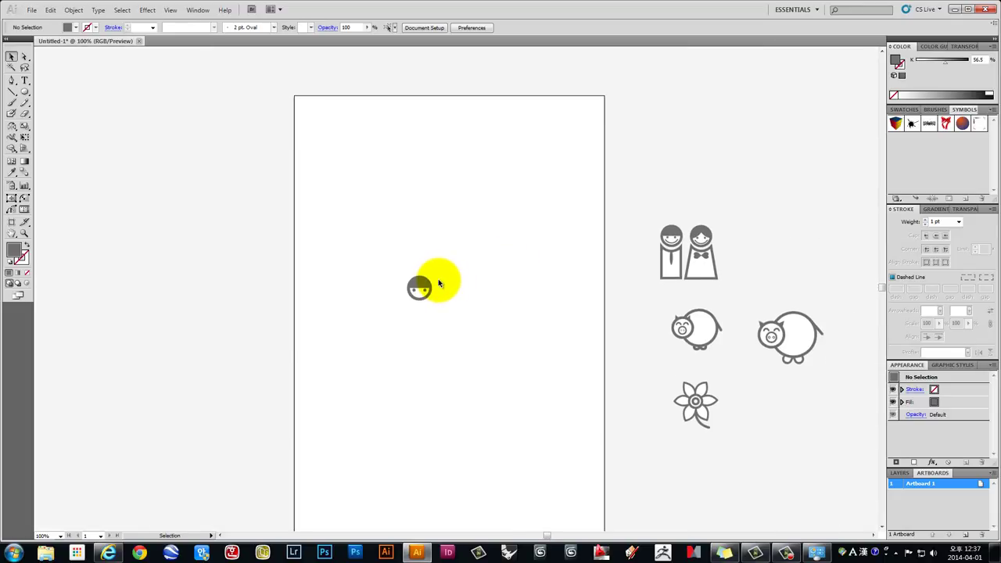
scroll(420, 288, "up", 1)
scroll(402, 286, "up", 1)
scroll(402, 287, "up", 2)
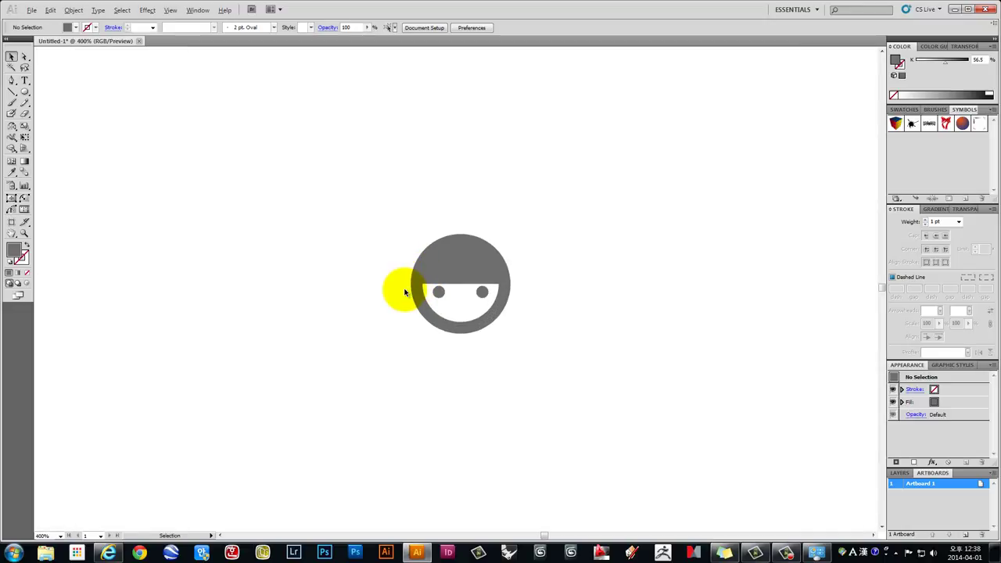
left_click_drag(585, 268, 507, 297)
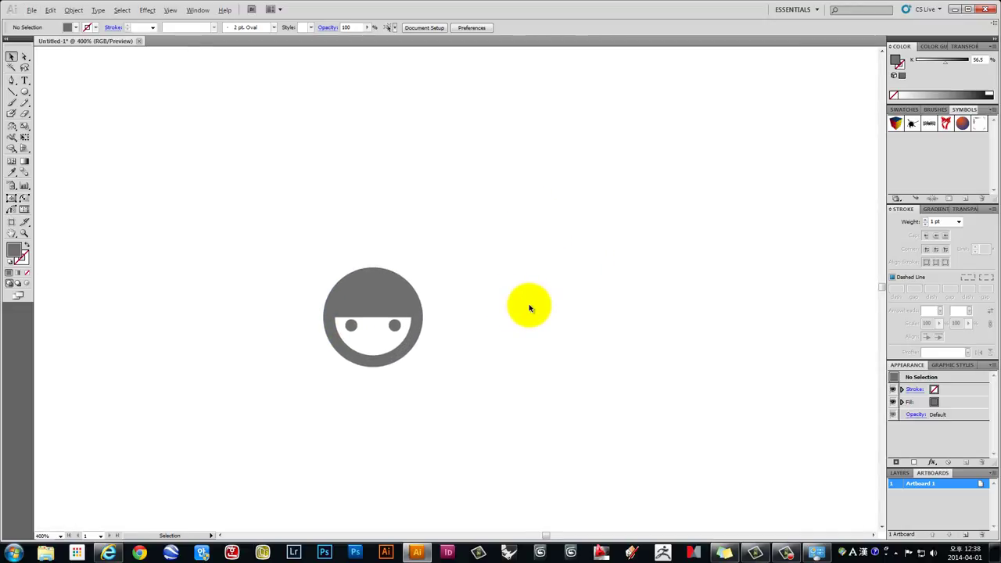
scroll(530, 306, "down", 1)
left_click_drag(615, 252, 496, 302)
scroll(536, 261, "up", 2)
scroll(414, 313, "up", 2)
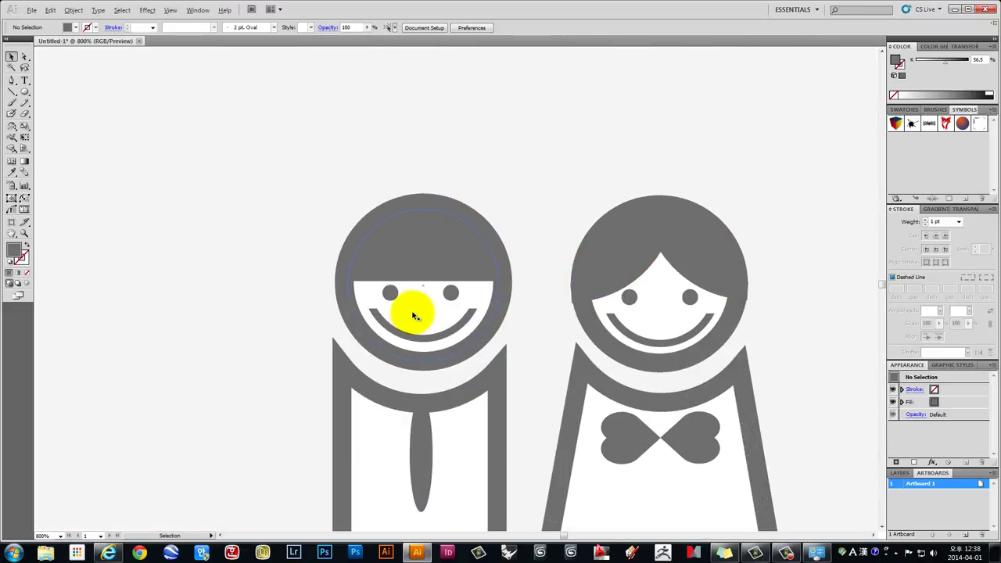
scroll(497, 323, "down", 2)
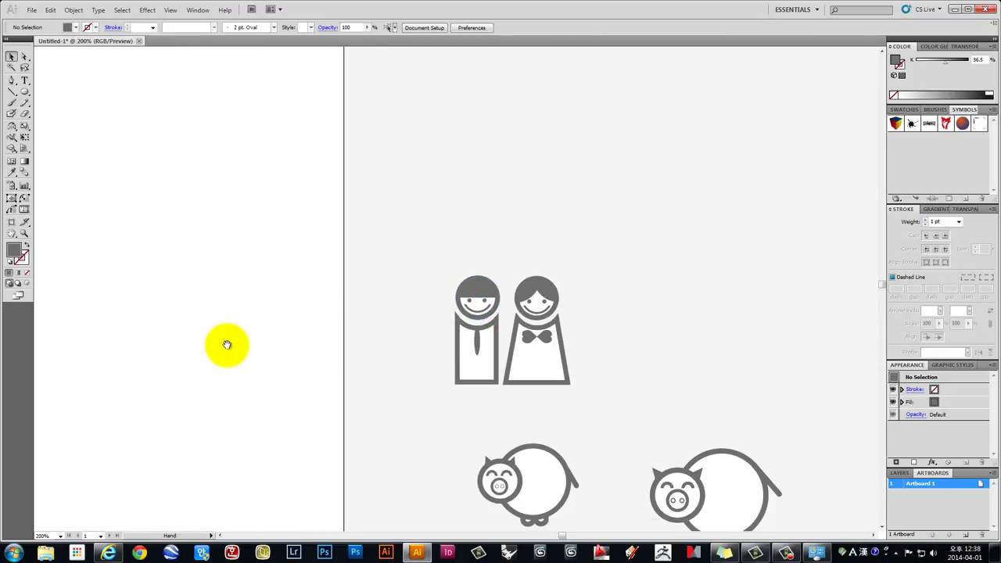
scroll(346, 286, "left", 5)
scroll(329, 284, "left", 2)
scroll(329, 284, "up", 1)
Duplicate the grey head circle and shrink the copy to about 10 mm
left_click(449, 289)
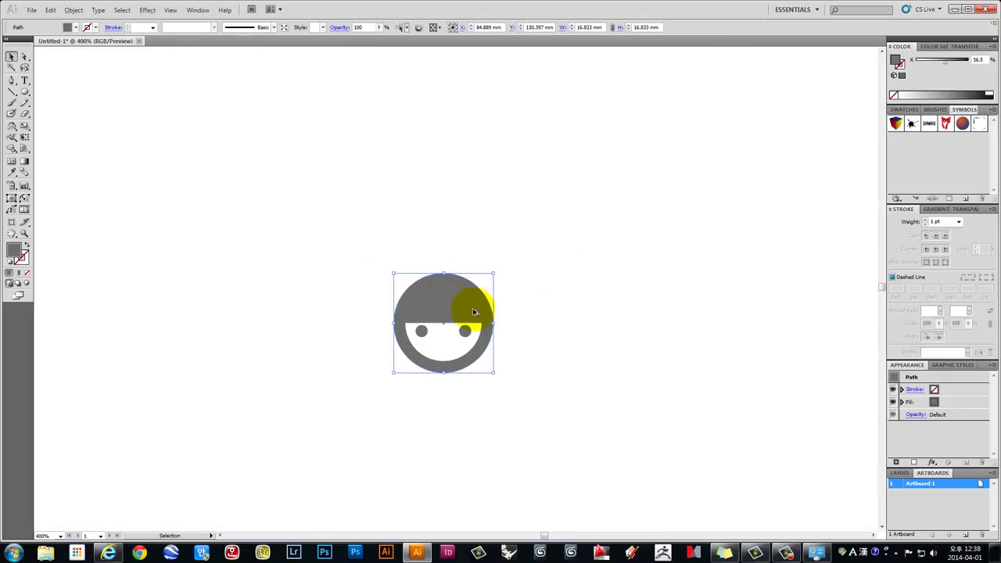
left_click_drag(473, 312, 632, 161)
mouse_move(659, 193)
left_mouse_down()
mouse_move(608, 260)
mouse_move(545, 434)
mouse_move(609, 300)
left_mouse_up()
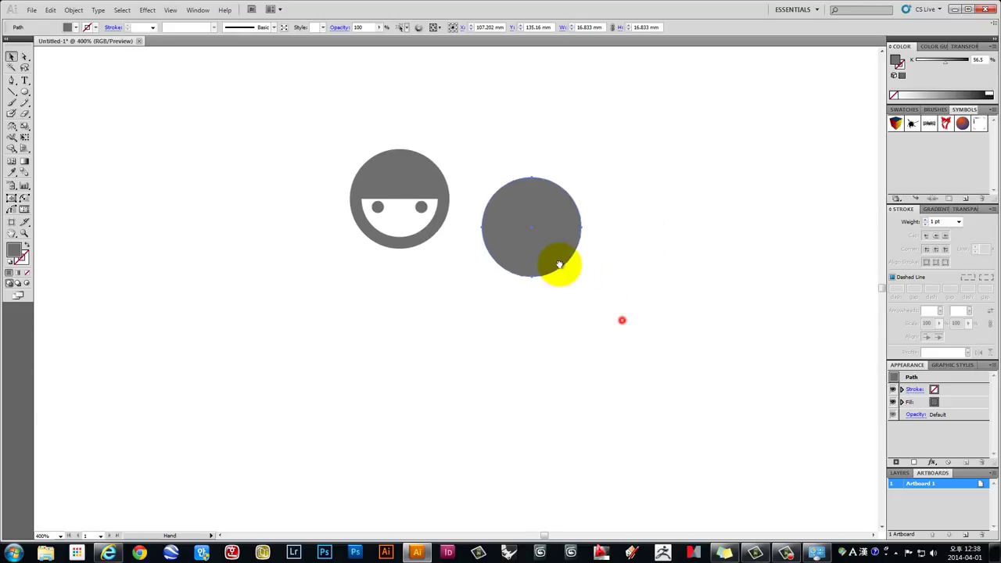
left_click_drag(547, 272, 575, 361)
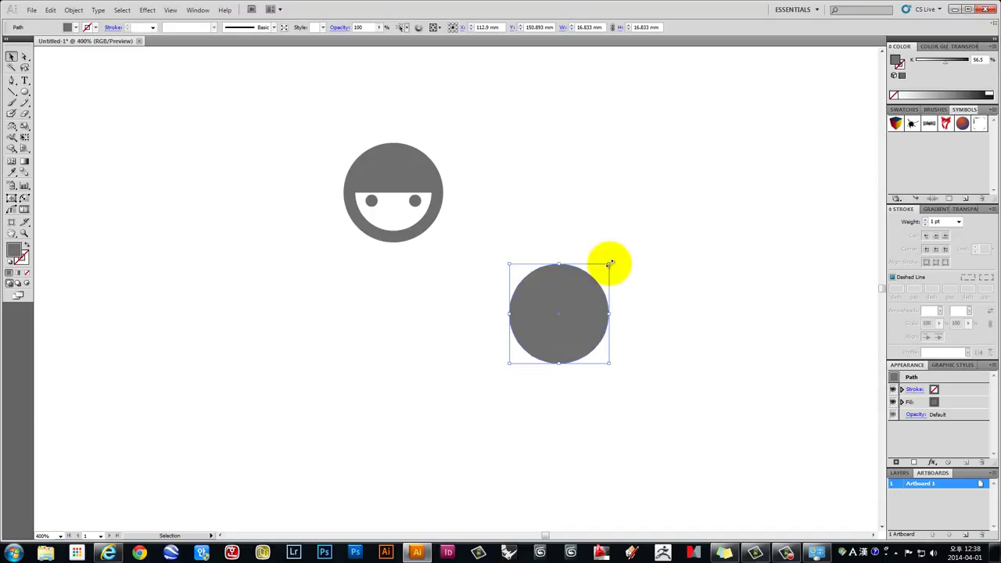
left_click_drag(610, 263, 593, 294)
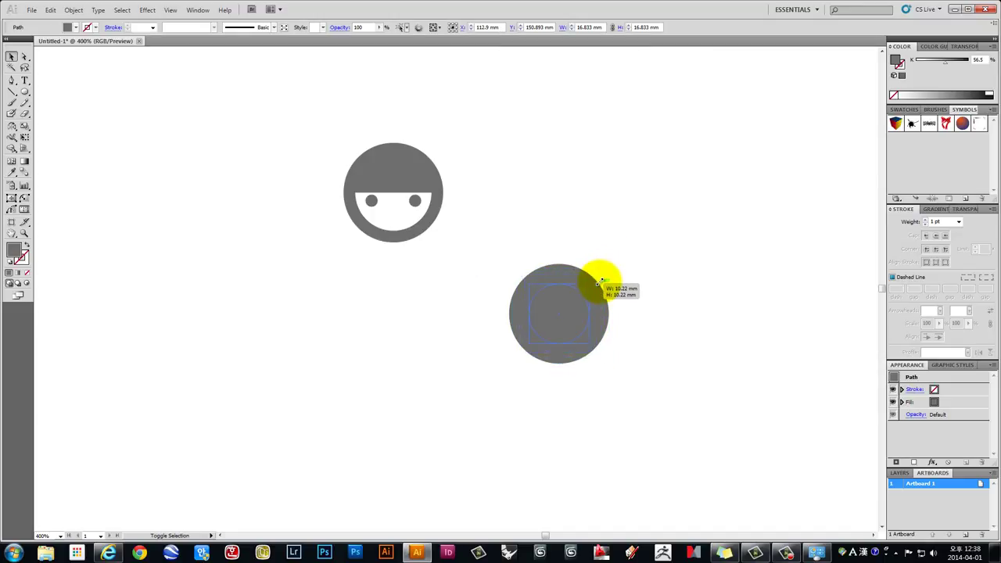
Enlarge the copy to 11.097 mm, bring it to front, then set it right of the face
mouse_move(570, 338)
left_mouse_down()
mouse_move(404, 223)
mouse_move(397, 195)
left_mouse_up()
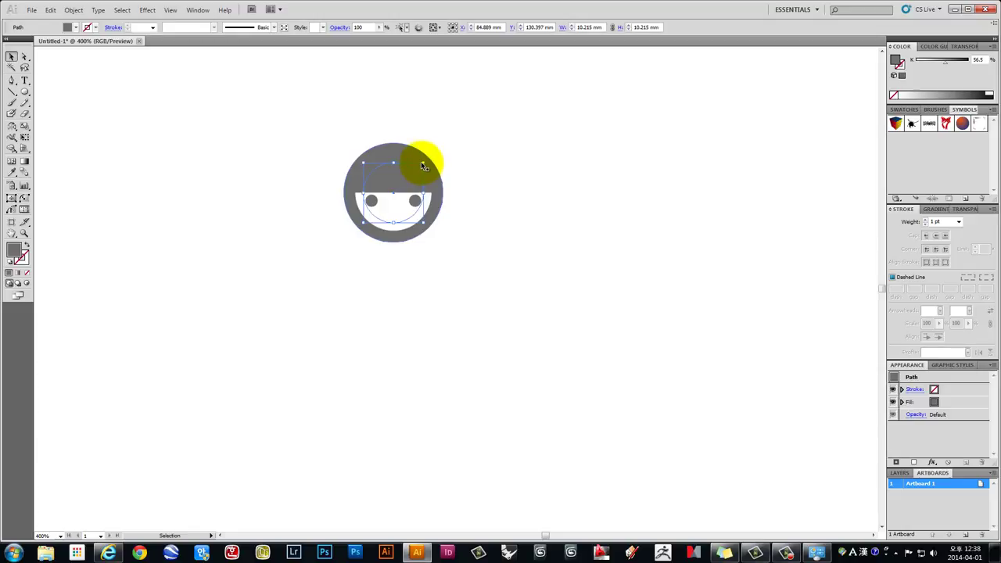
left_click_drag(422, 162, 426, 161)
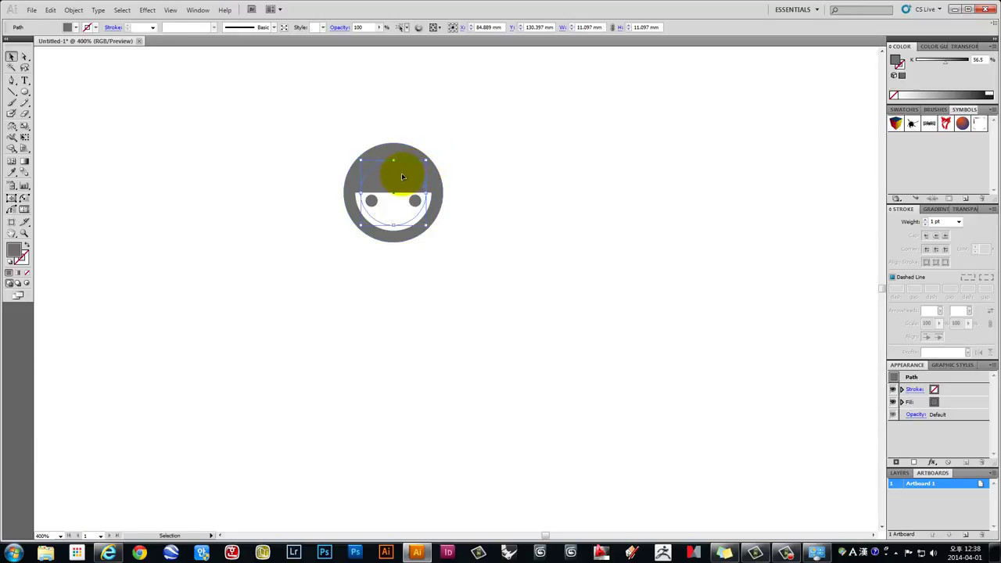
right_click(401, 175)
mouse_move(430, 324)
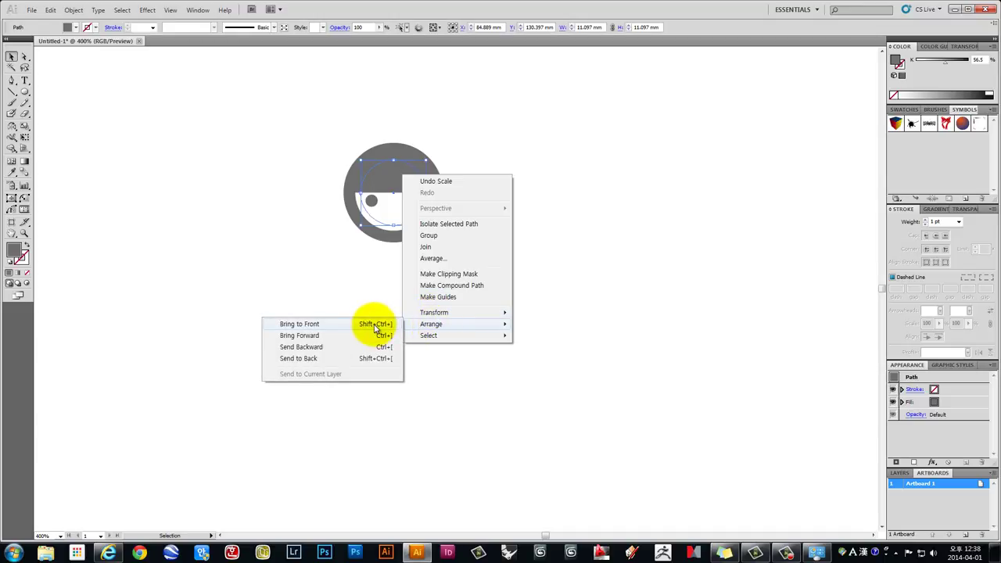
left_click(377, 325)
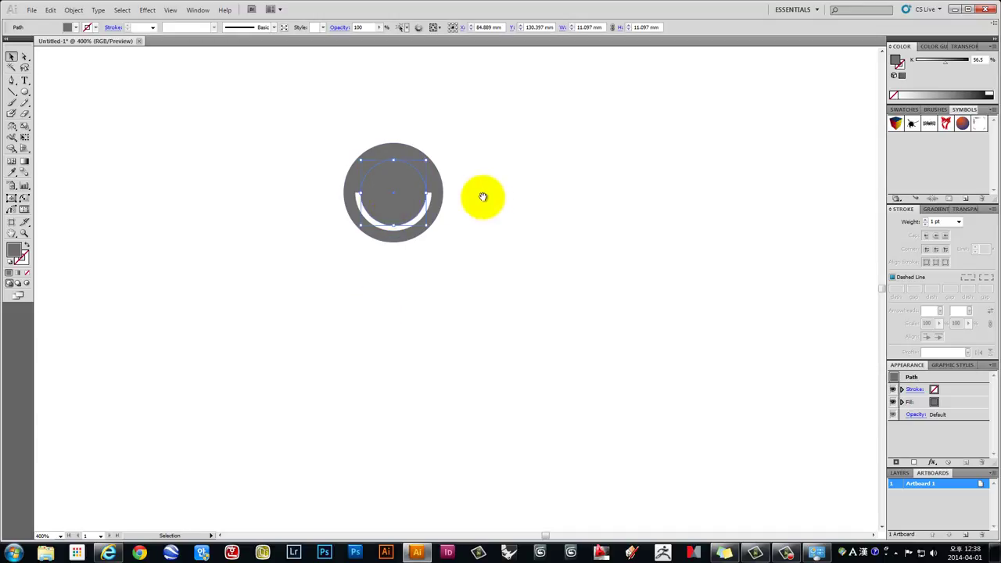
left_click_drag(480, 196, 440, 246)
left_click_drag(373, 233, 509, 244)
Try pasting and dragging extra circle duplicates, then delete and undo them
scroll(521, 237, "up", 1)
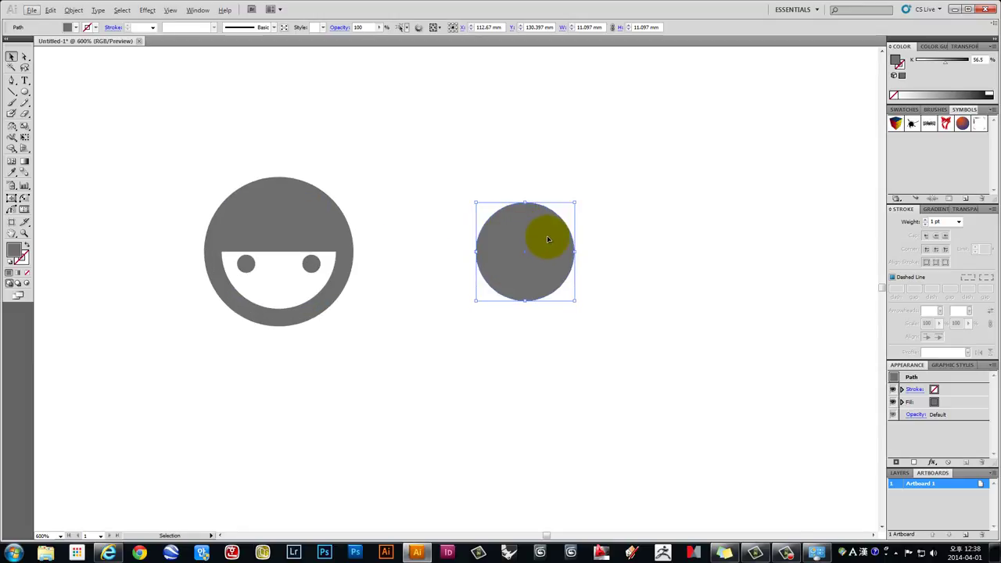
key("a")
key("ctrl+v")
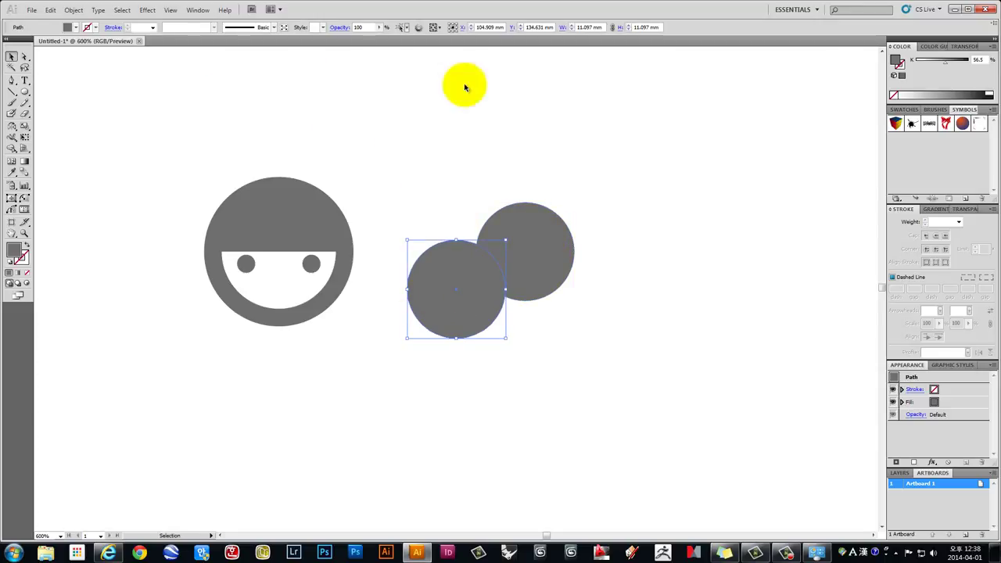
left_click_drag(440, 314, 462, 304)
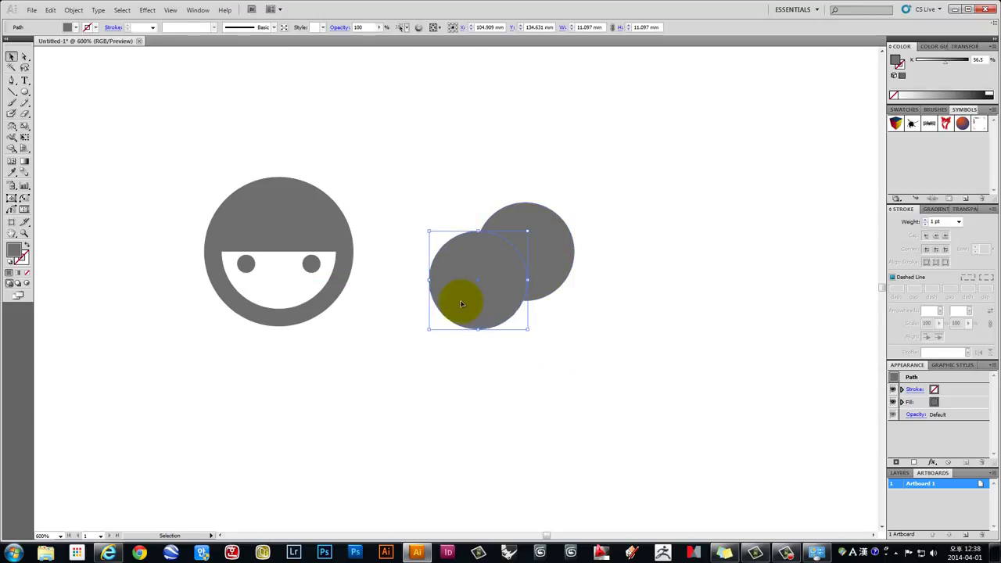
key("Delete")
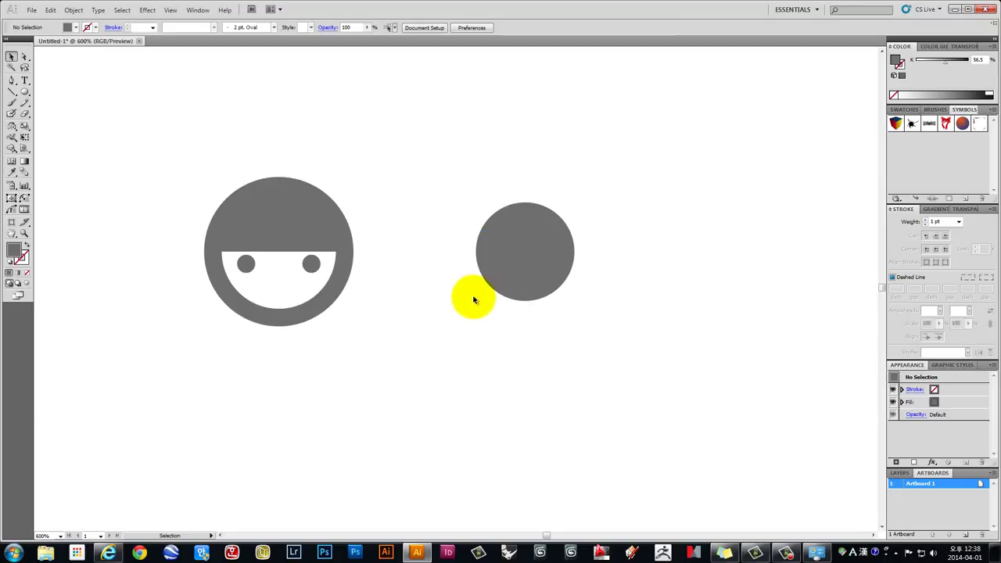
left_click(508, 276)
key("v")
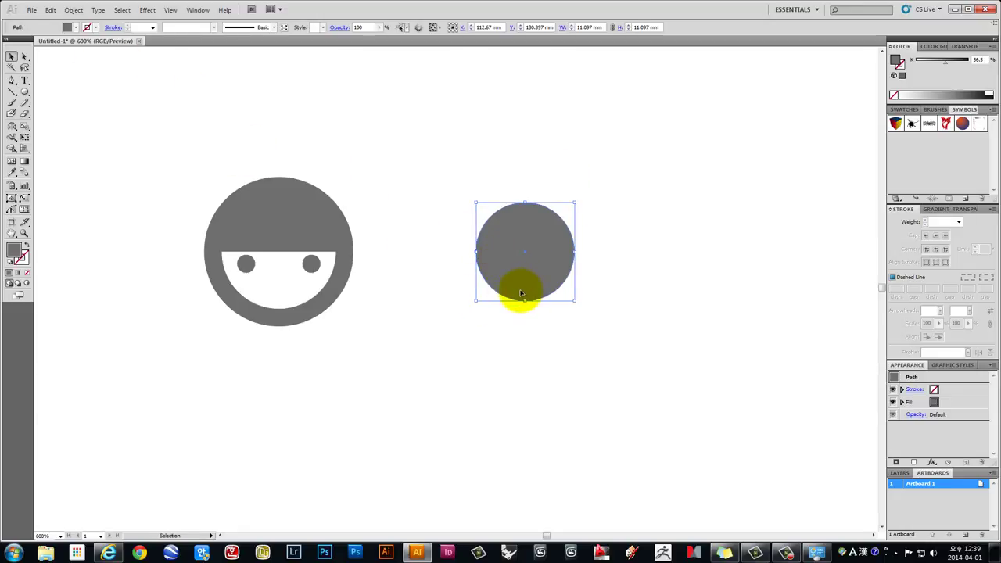
left_click_drag(521, 293, 475, 400)
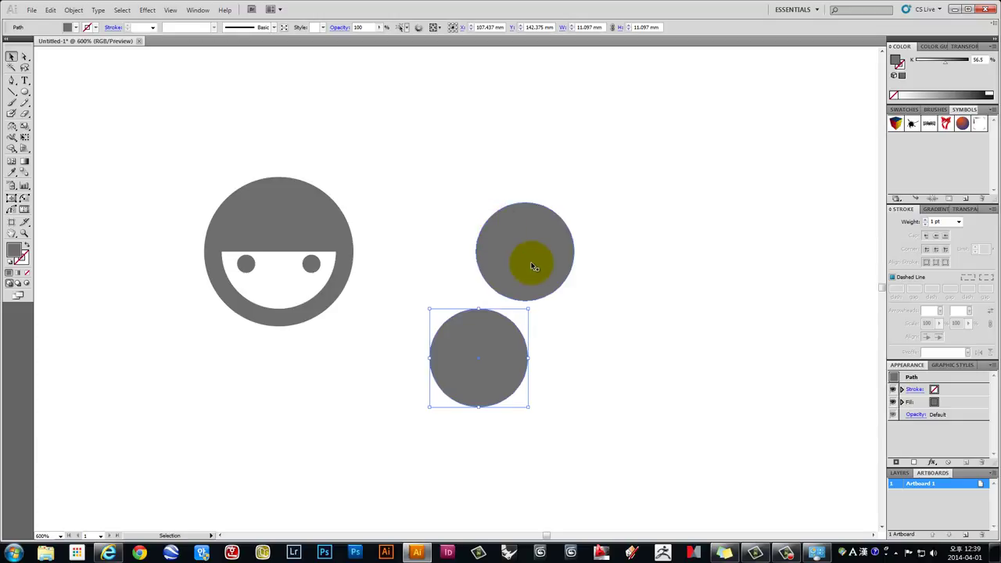
key("ctrl+z")
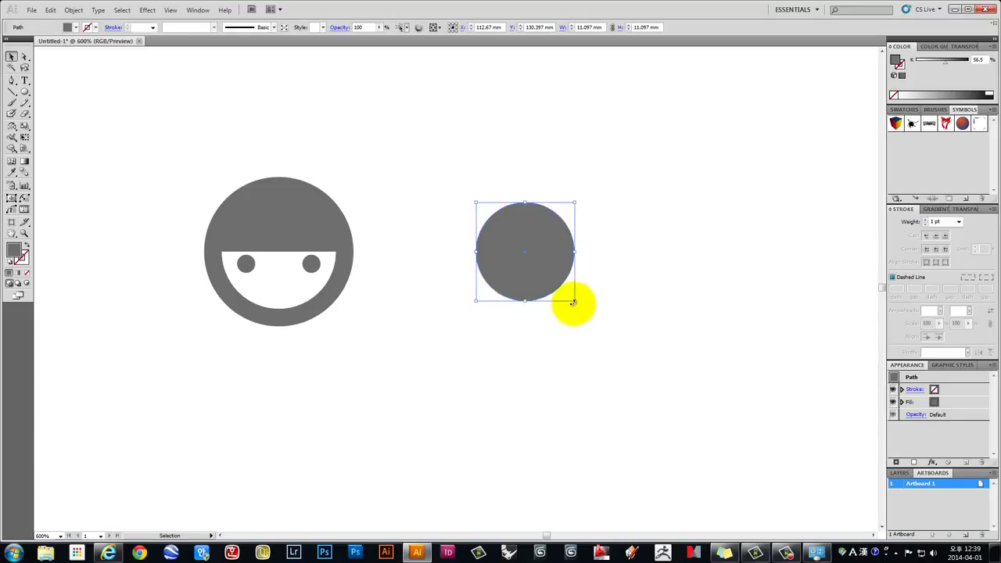
Fill the circle copy white and shrink it slightly, leaving a thin grey ring
left_click(988, 94)
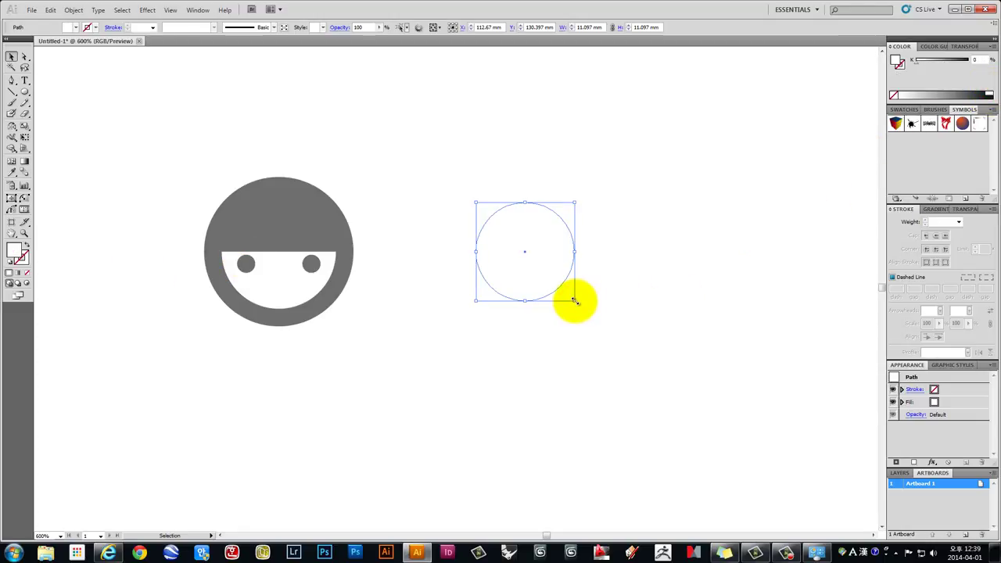
left_click_drag(575, 301, 569, 295)
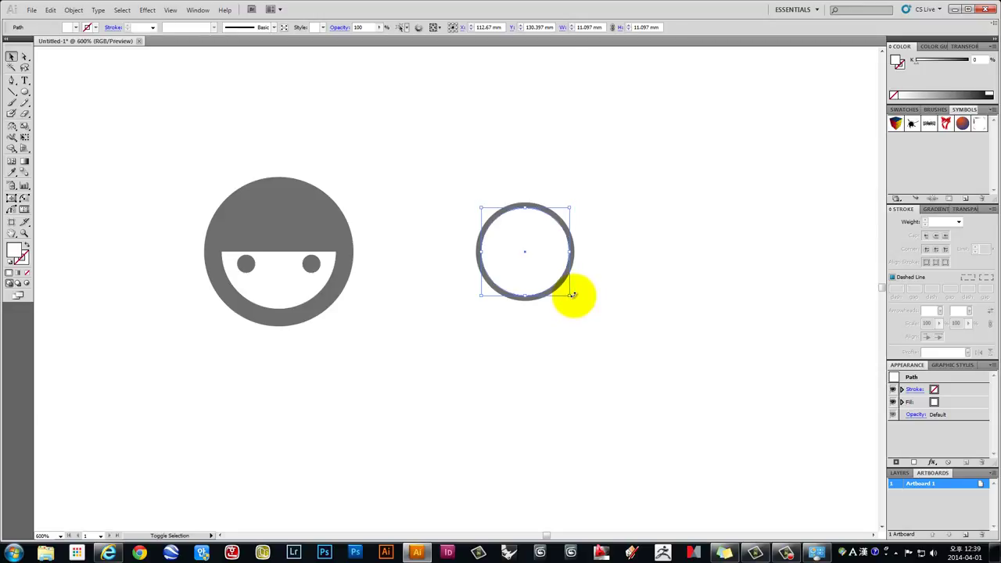
left_click(682, 250)
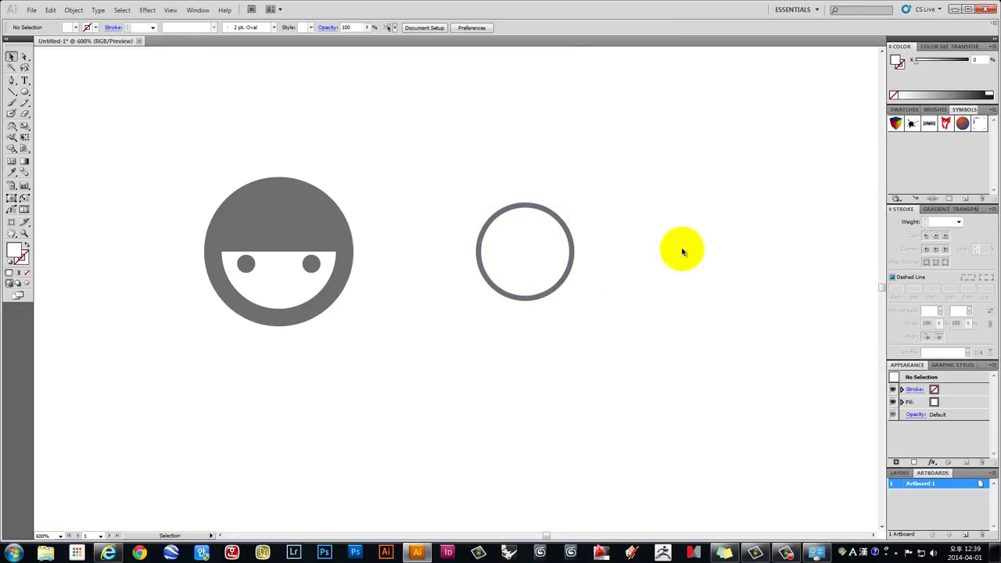
mouse_move(695, 334)
left_mouse_down()
mouse_move(604, 273)
mouse_move(614, 230)
left_mouse_up()
key("ctrl+z")
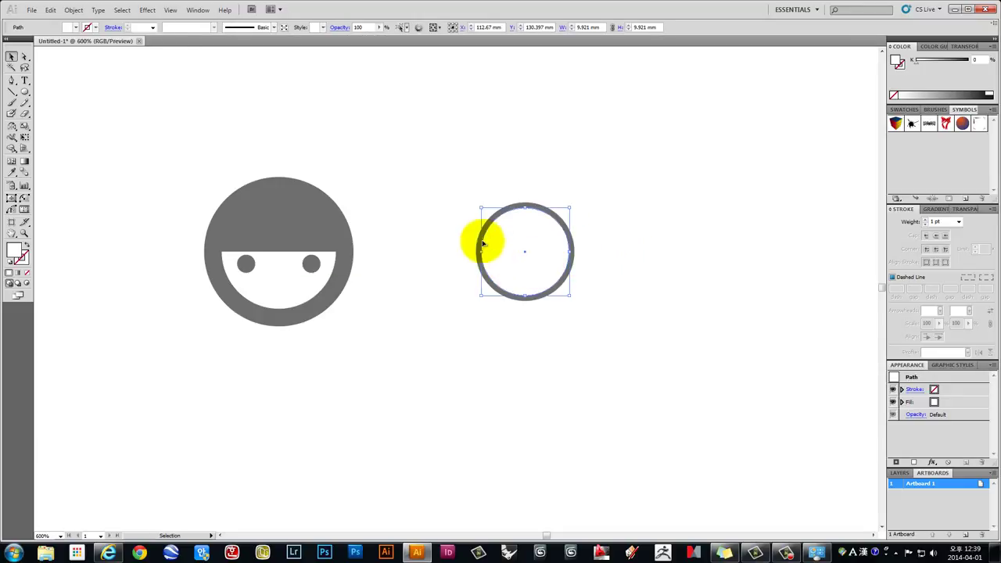
key("v")
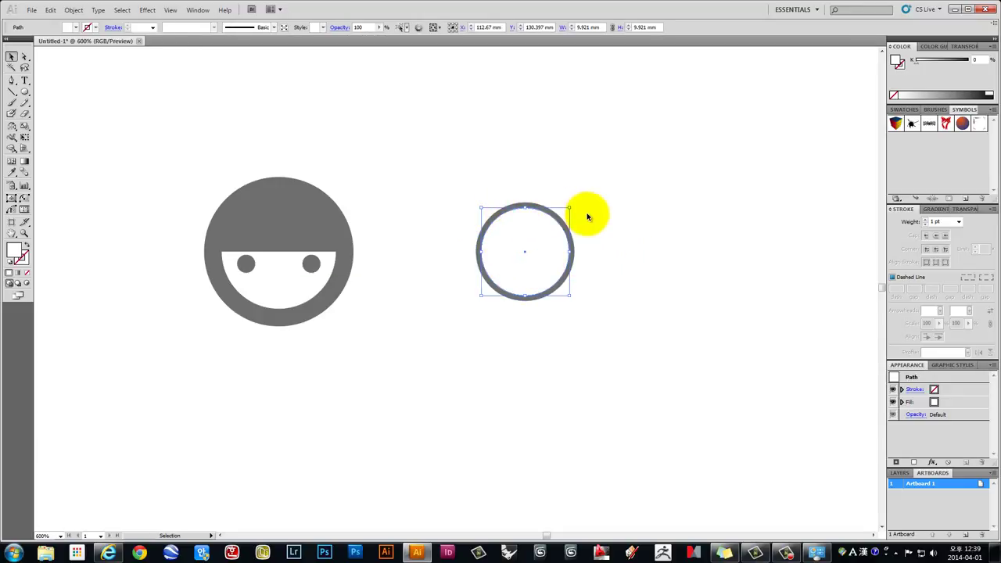
Draw a white rectangle over the ring's upper part and select both shapes together
left_click(25, 94)
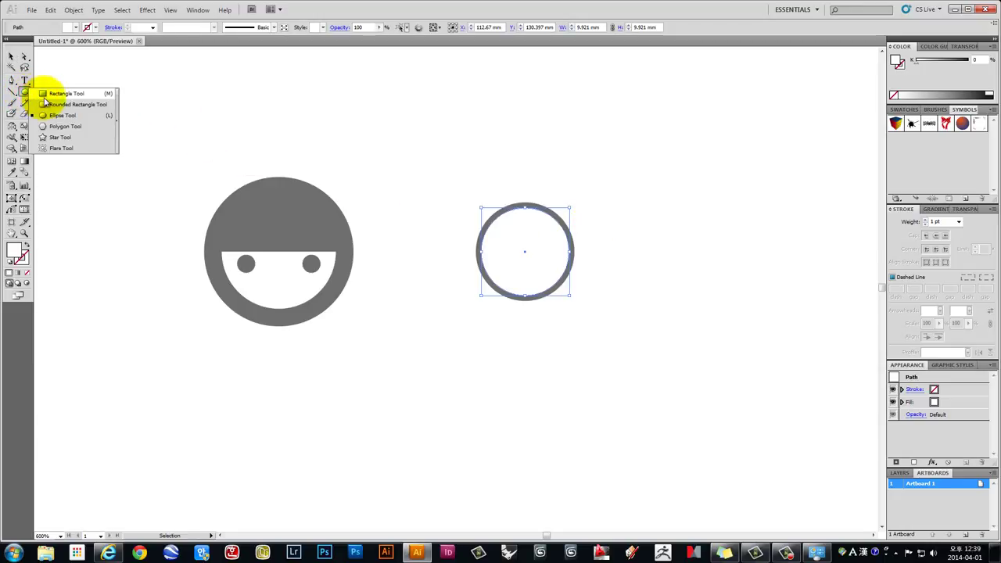
left_click(66, 93)
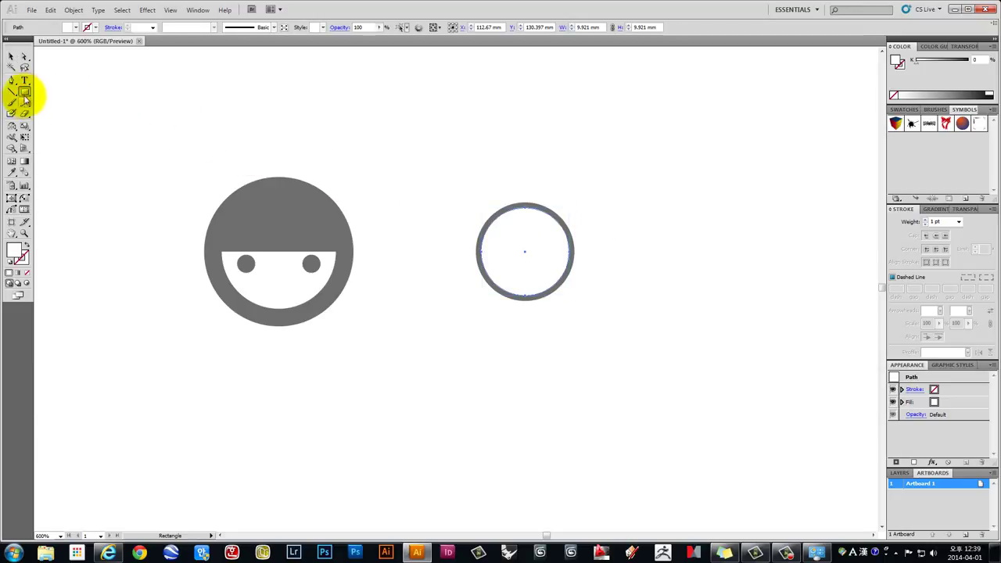
left_click_drag(420, 148, 653, 278)
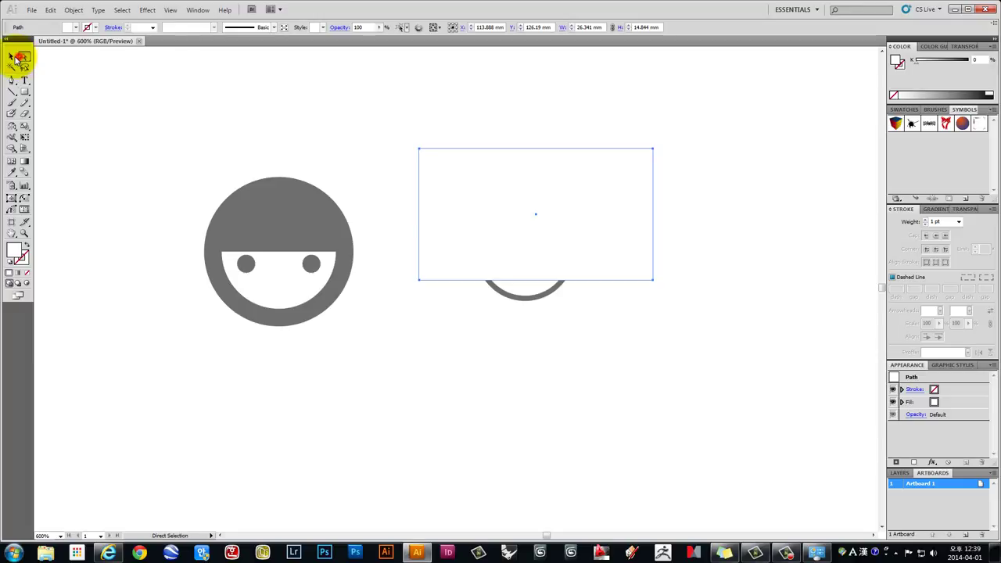
left_click(14, 57)
left_click(442, 362)
left_click_drag(493, 379, 506, 410)
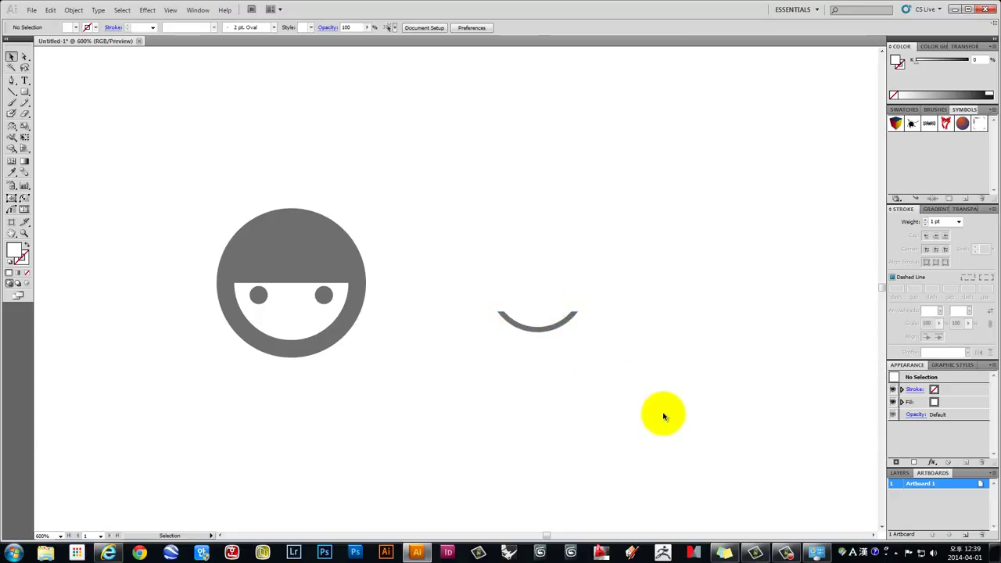
left_click_drag(665, 414, 446, 135)
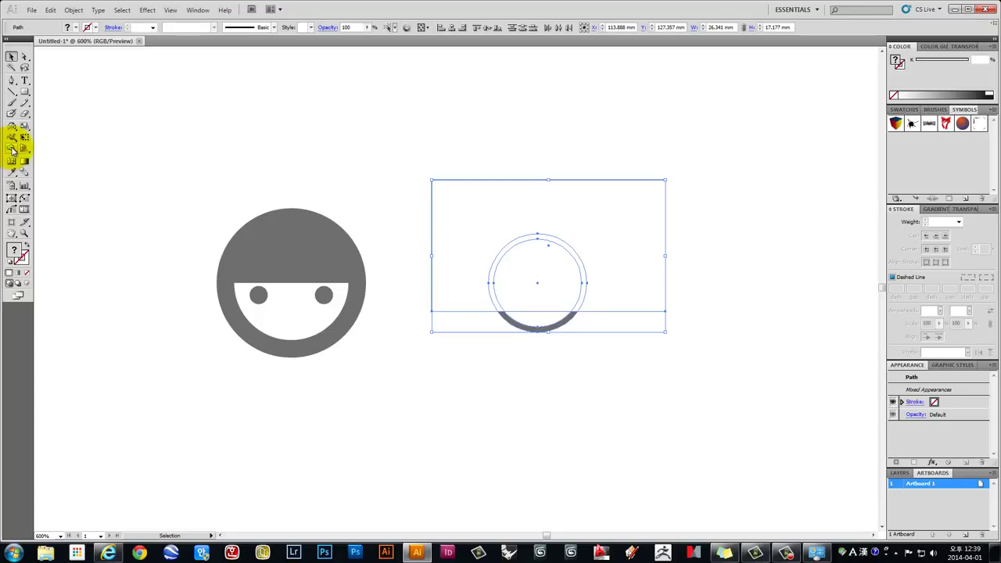
left_click(12, 150)
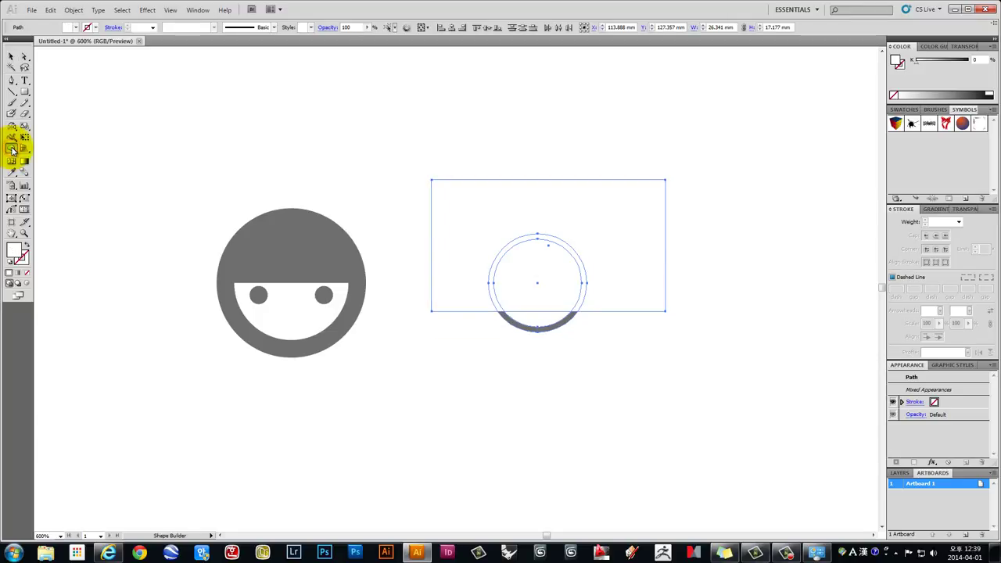
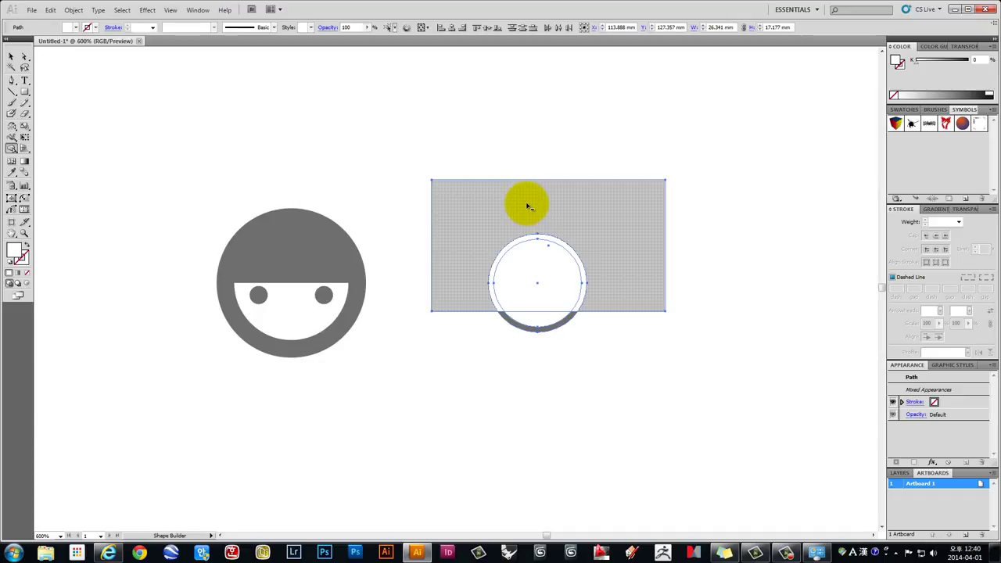
Use Shape Builder to delete the rectangle and upper circle regions, merging the bottom arc into one shape
left_click(528, 206, "alt")
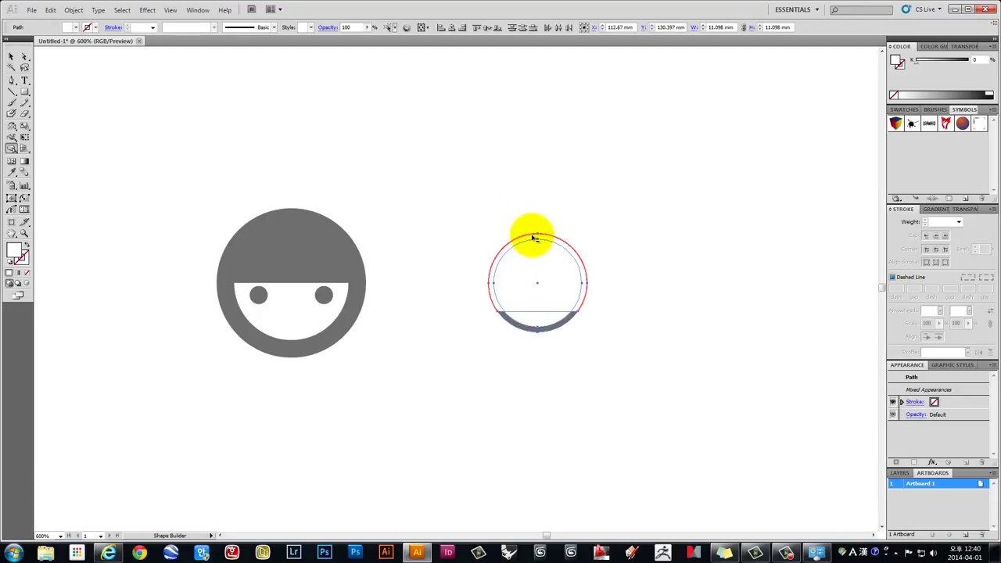
left_click(532, 240, "alt")
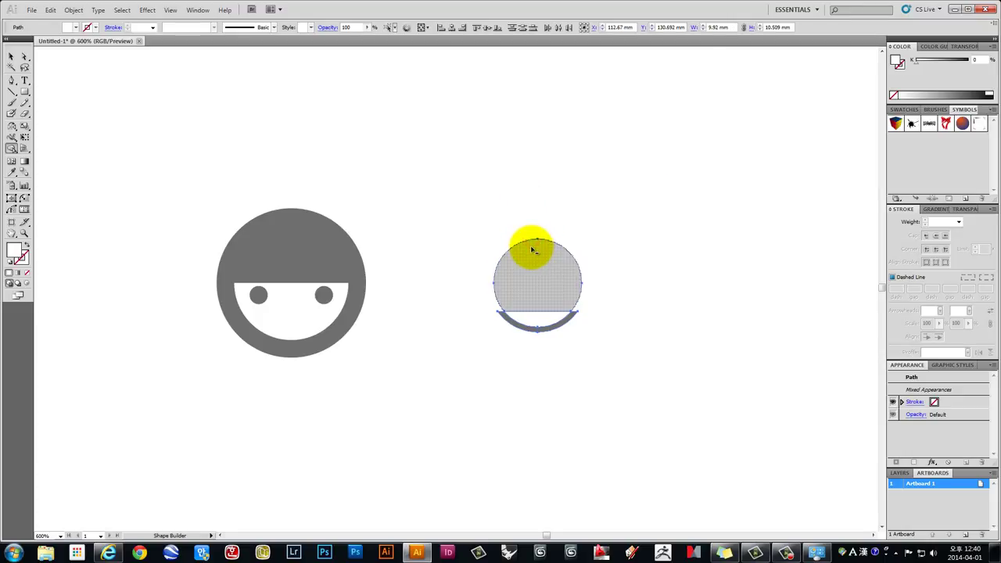
left_click(528, 246, "alt")
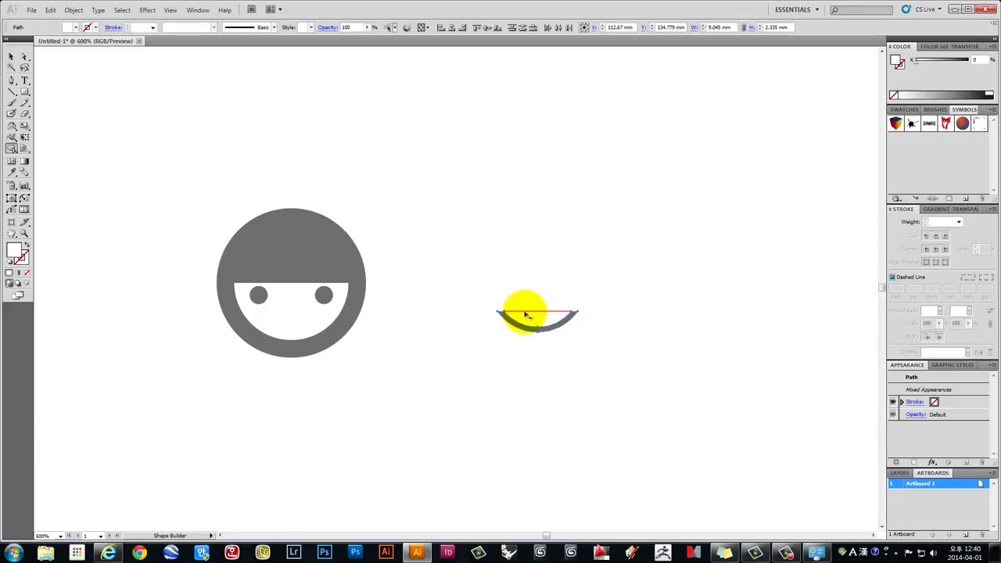
left_click(532, 319)
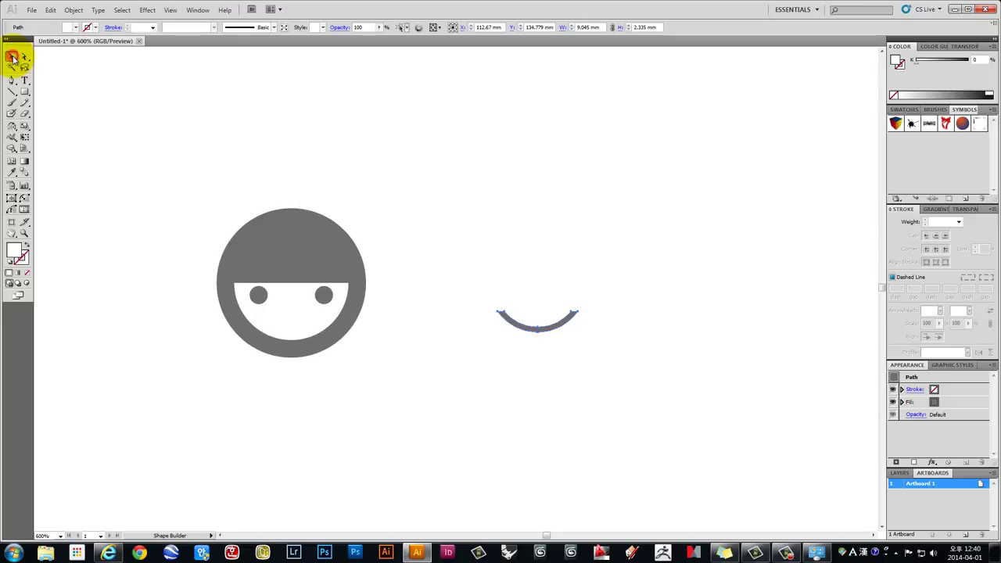
Move the arc into the gray face below the eyes as its smile
left_click(13, 59)
mouse_move(514, 224)
left_mouse_down()
mouse_move(588, 355)
mouse_move(527, 331)
mouse_move(306, 327)
left_mouse_up()
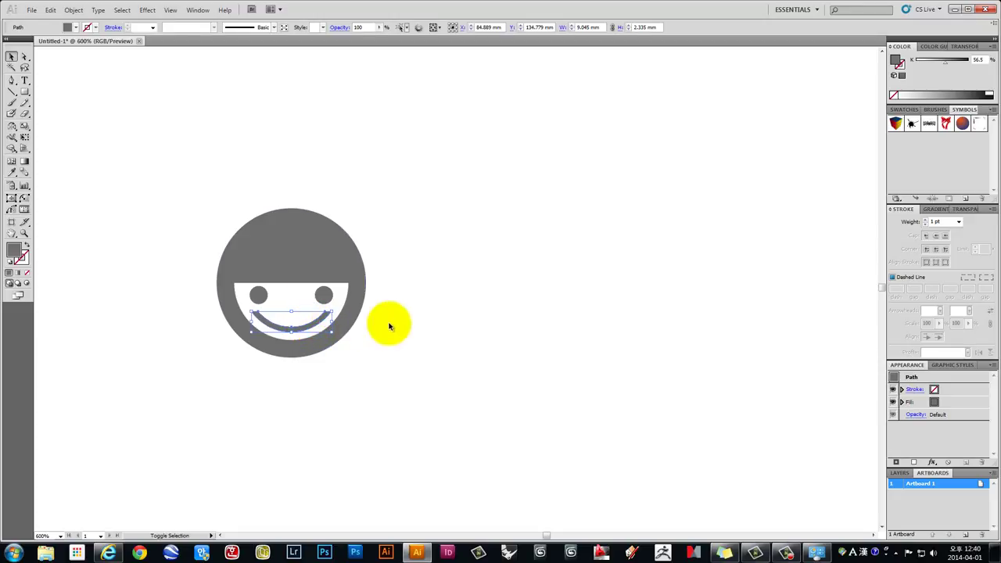
left_click(532, 301)
left_click_drag(458, 274, 621, 278)
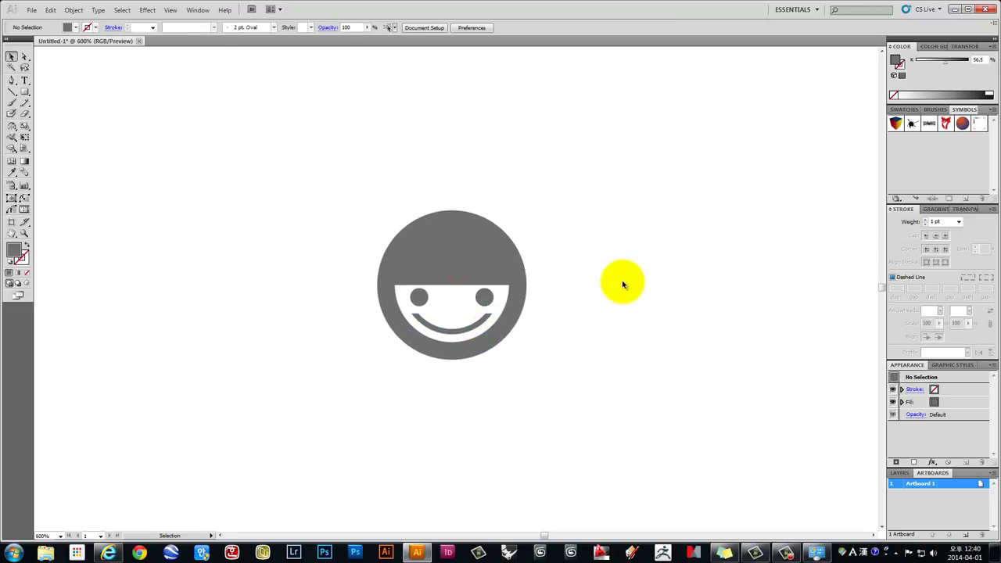
scroll(622, 284, "down", 3)
Draw a 16.833 × 28.399 mm gray rectangle under the smiling head and push it up to overlap it
left_click_drag(684, 297, 538, 247)
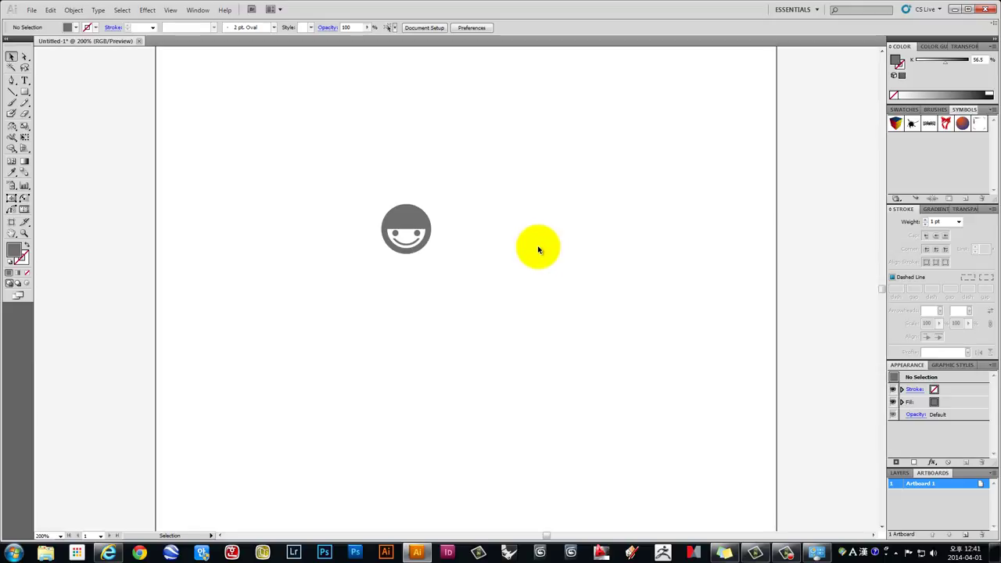
left_click(25, 92)
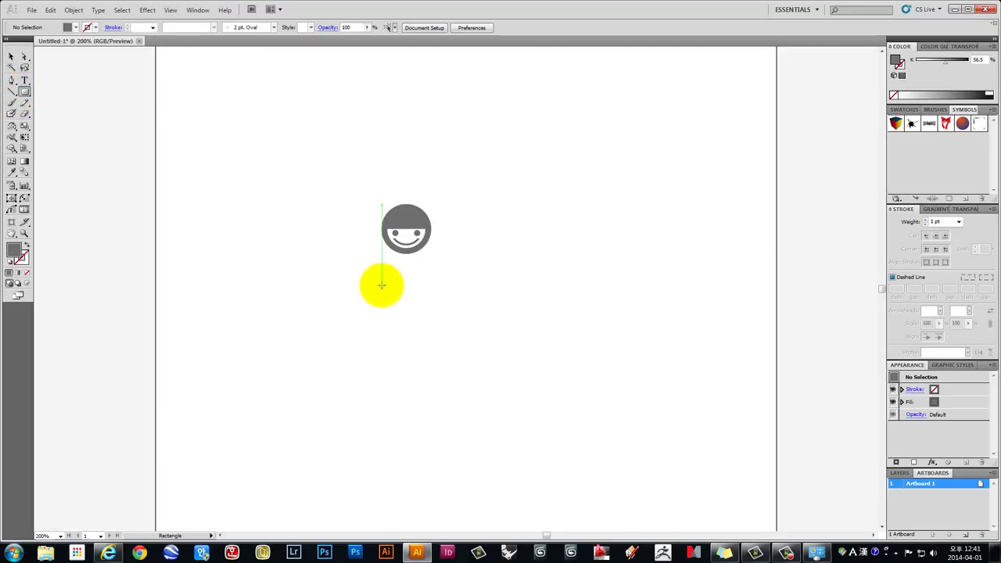
left_click_drag(382, 284, 431, 366)
left_click(10, 57)
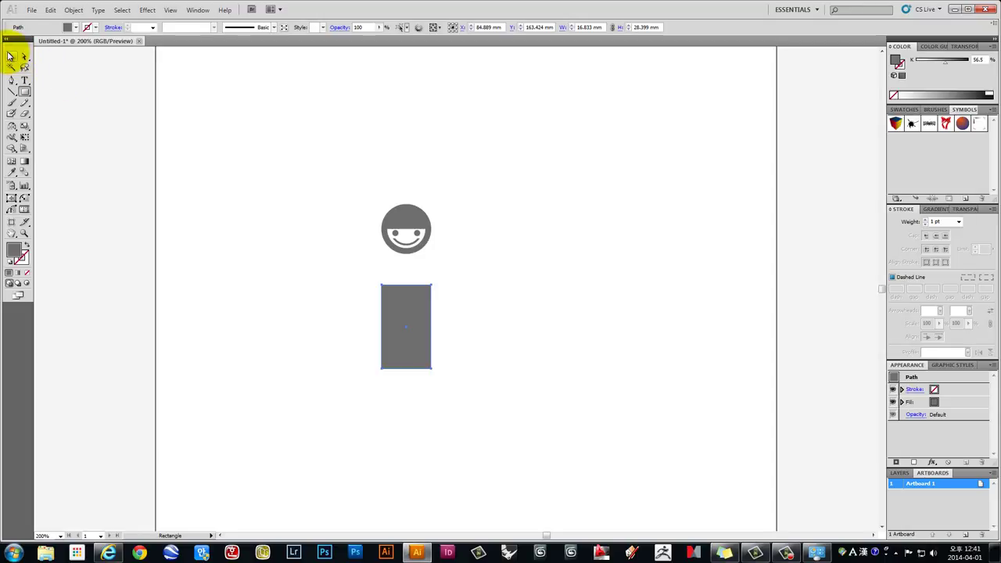
left_click_drag(408, 308, 408, 279)
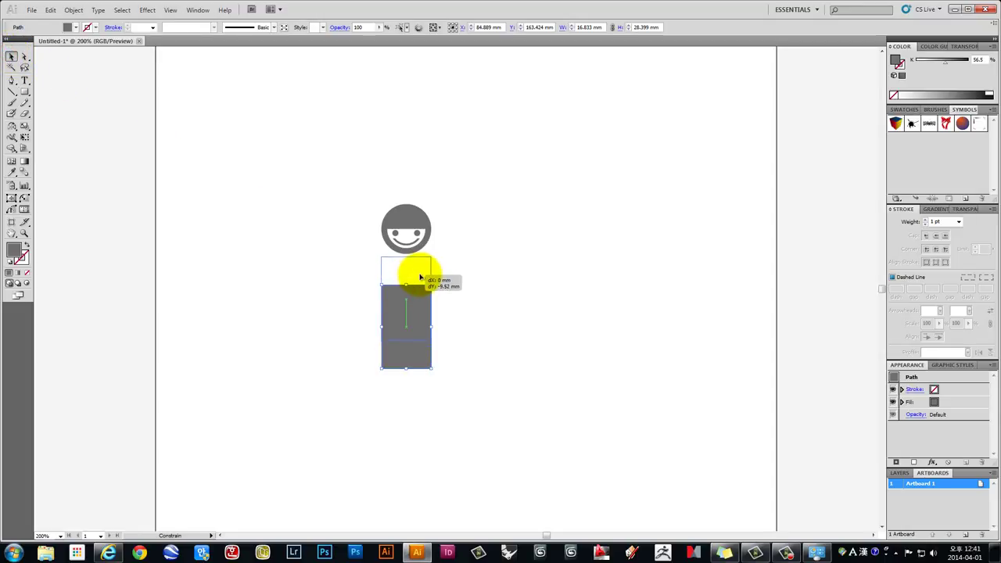
left_click(642, 280)
left_click_drag(716, 290, 504, 312)
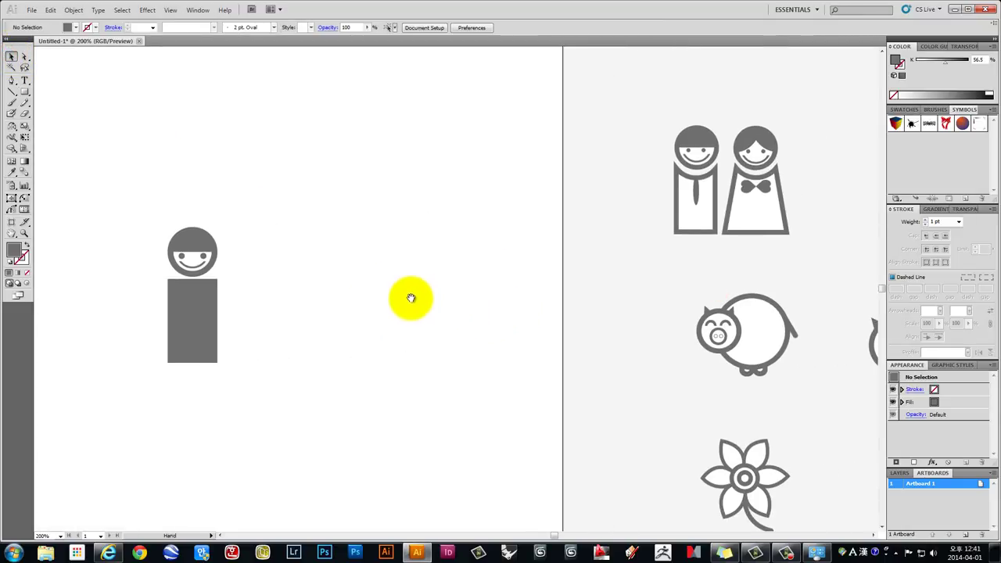
left_click_drag(366, 287, 462, 310)
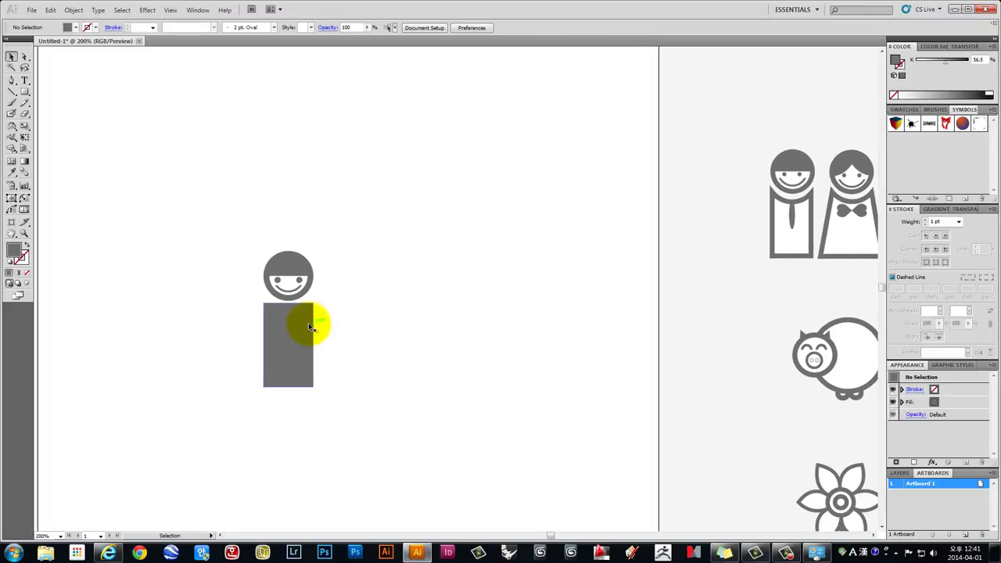
left_click_drag(306, 328, 306, 313)
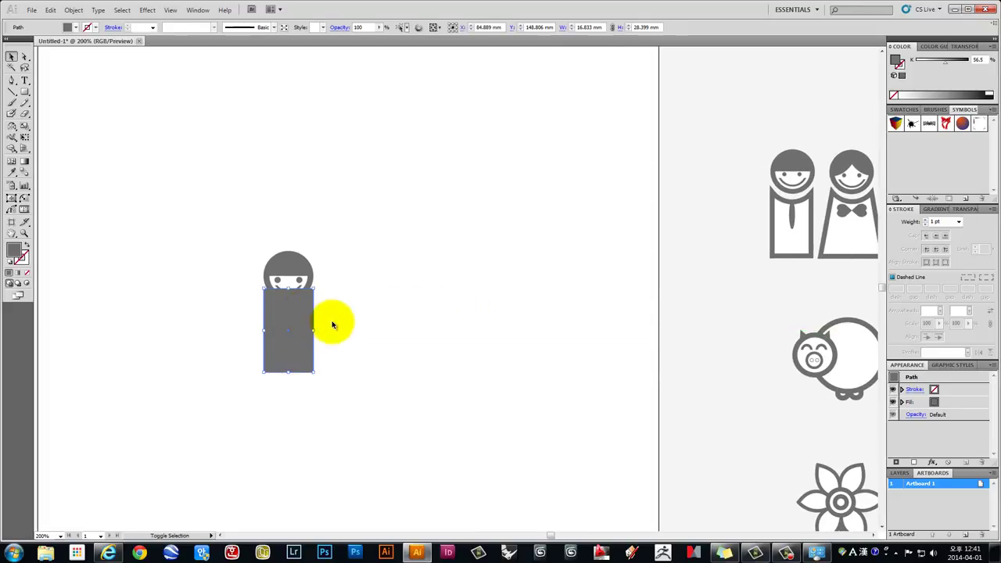
Enlarge the plain gray head circle from its corner handle
scroll(315, 313, "up", 1)
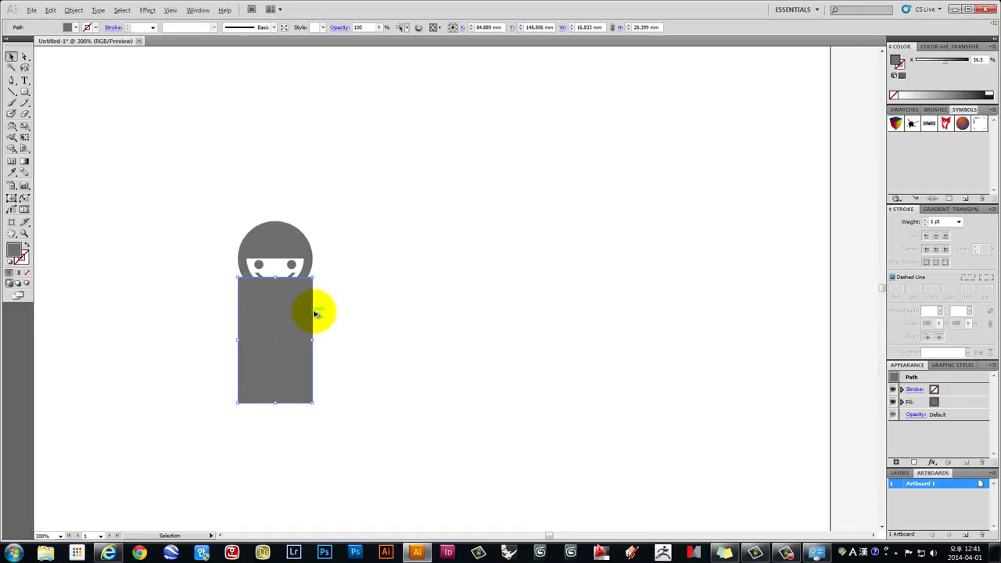
left_click(406, 313)
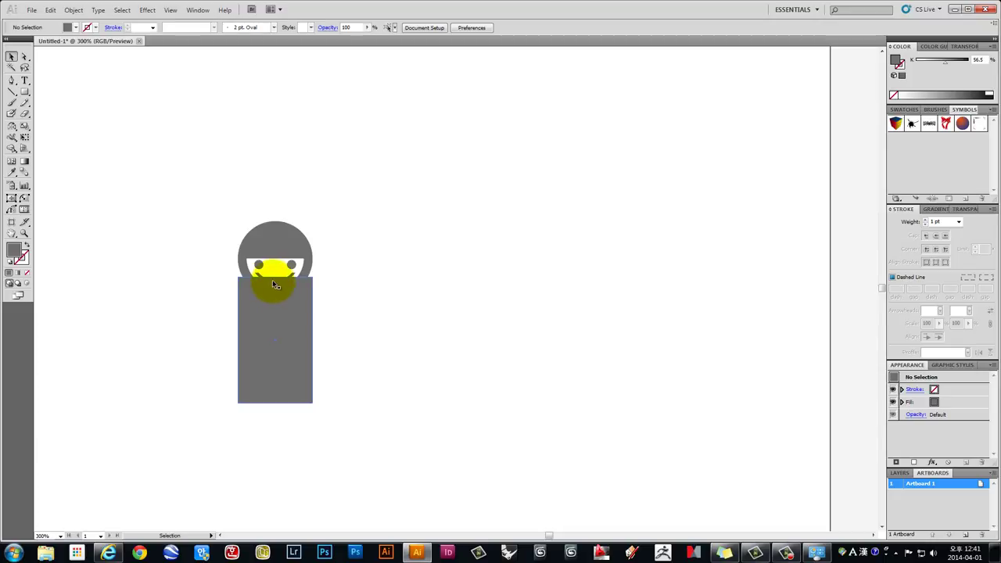
left_click(295, 237)
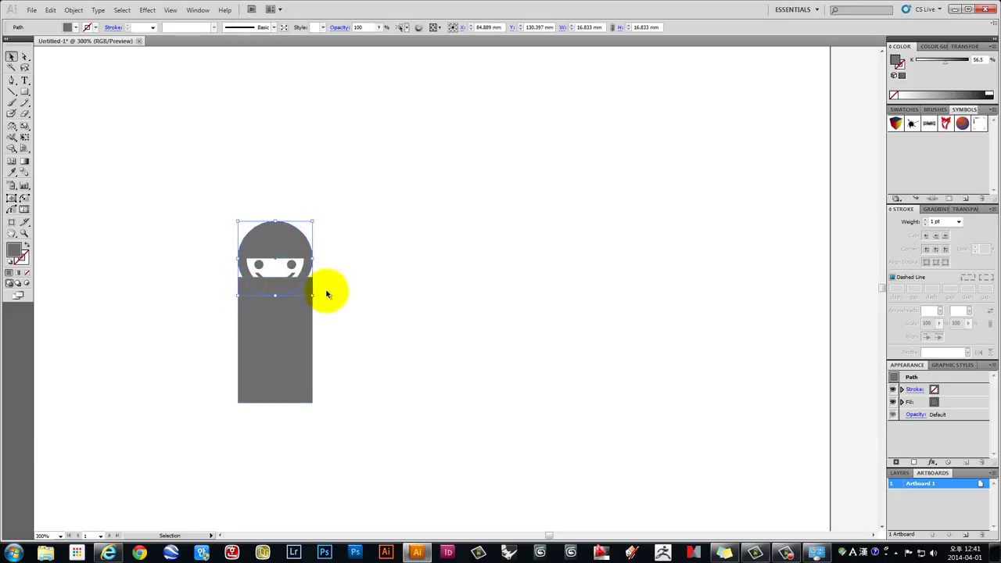
left_click_drag(708, 306, 245, 323)
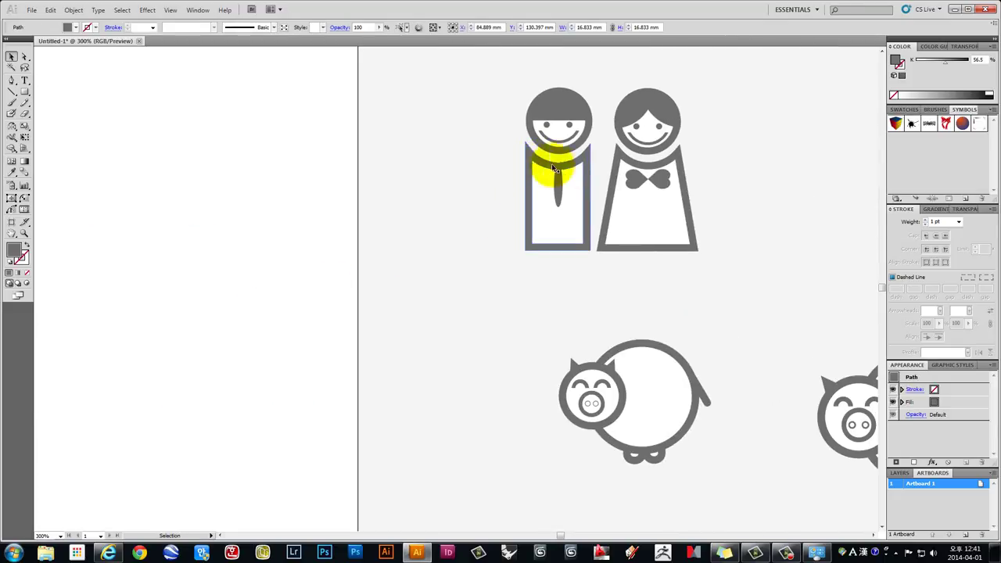
left_click_drag(154, 248, 370, 263)
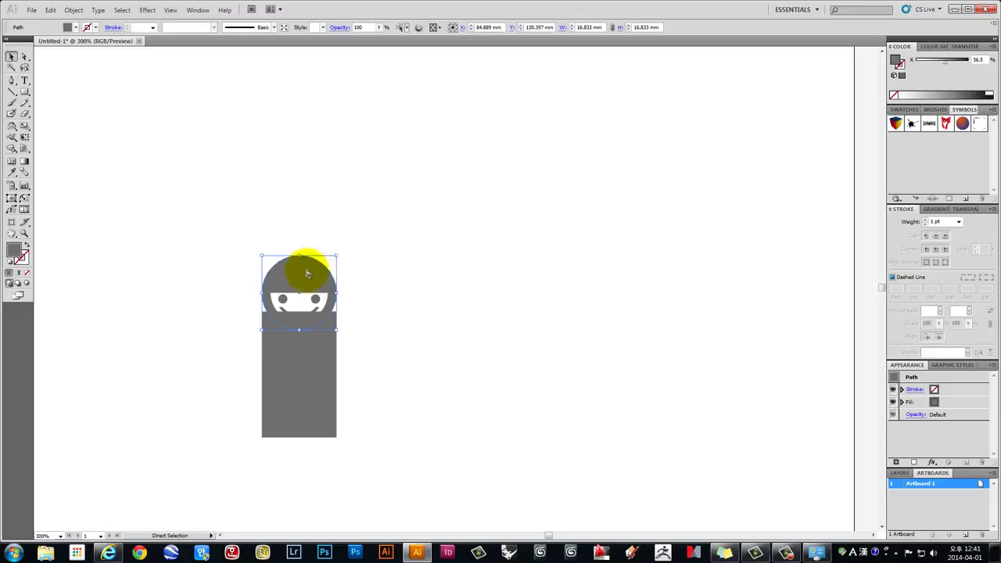
left_click(334, 330, "shift")
left_click_drag(334, 330, 346, 338)
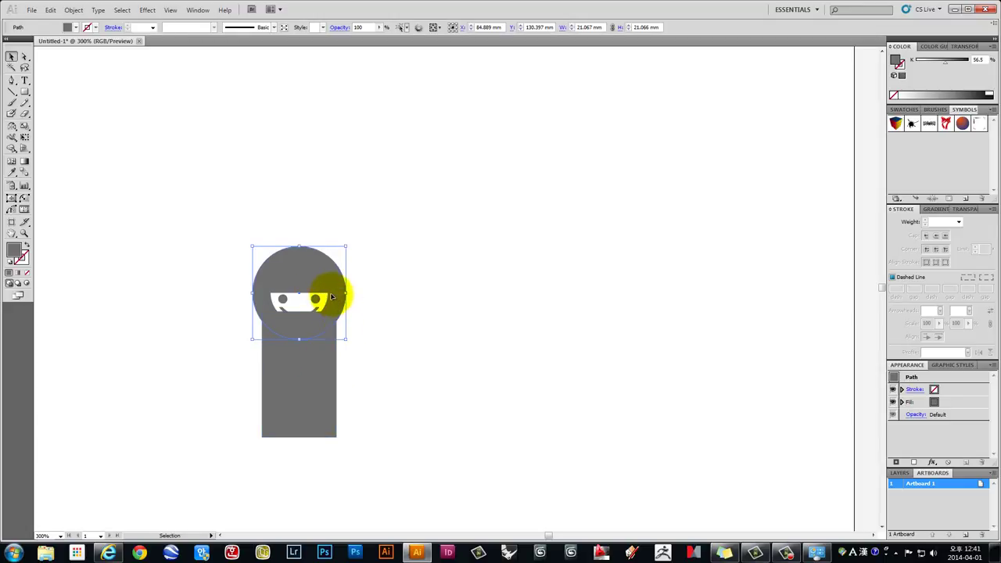
Select the head circle and body rectangle together and move them right of the smiling face
mouse_move(390, 212)
left_mouse_down()
mouse_move(202, 424)
mouse_move(205, 410)
left_mouse_up()
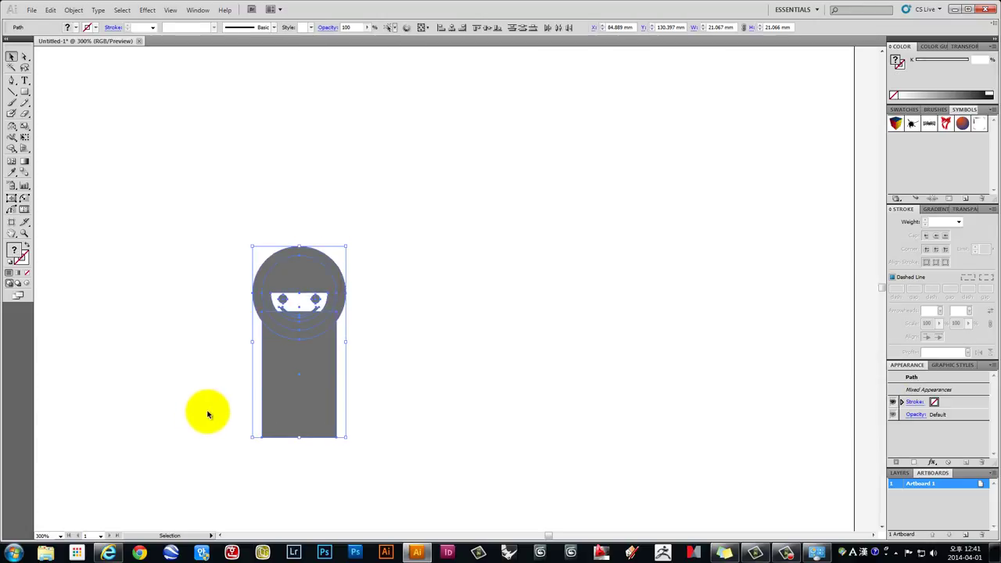
left_click(433, 320)
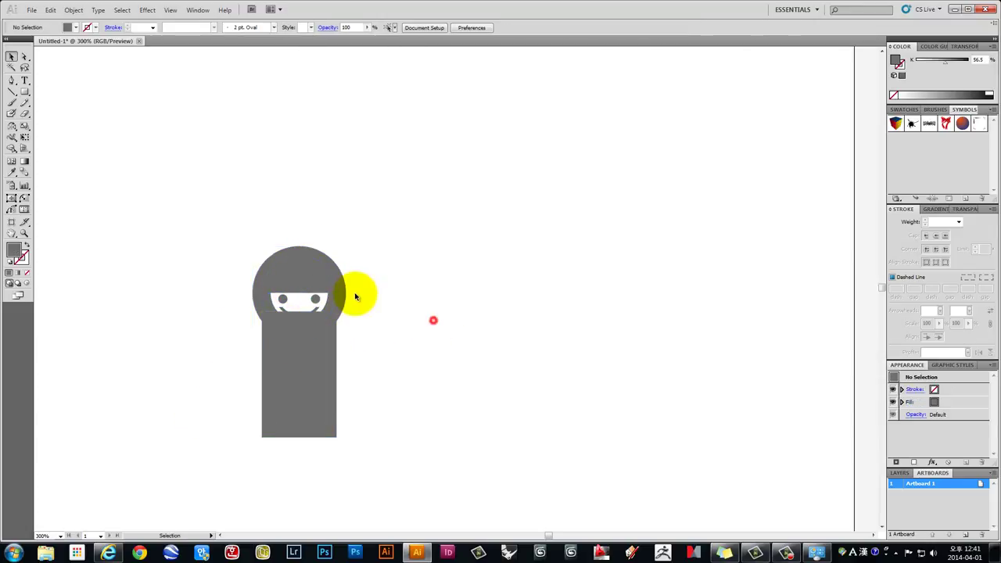
left_click(346, 290)
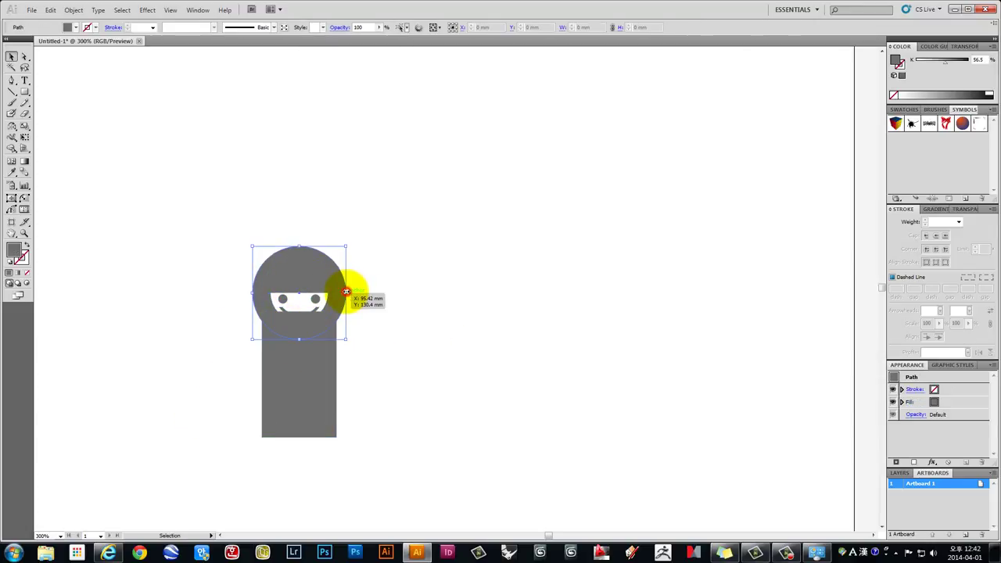
left_click(327, 380, "shift")
left_click_drag(323, 398, 516, 398)
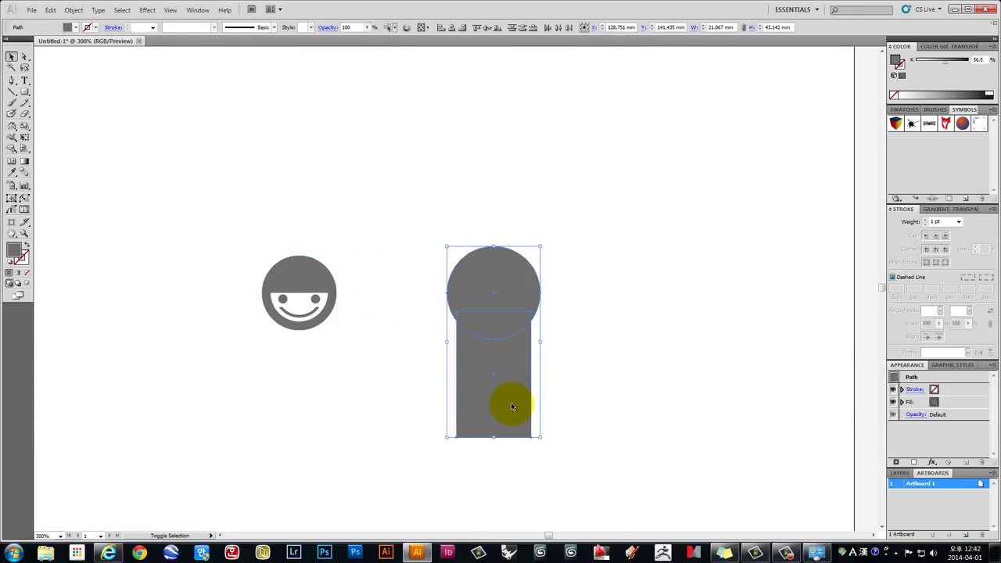
left_click(607, 324)
left_click_drag(609, 402, 459, 249)
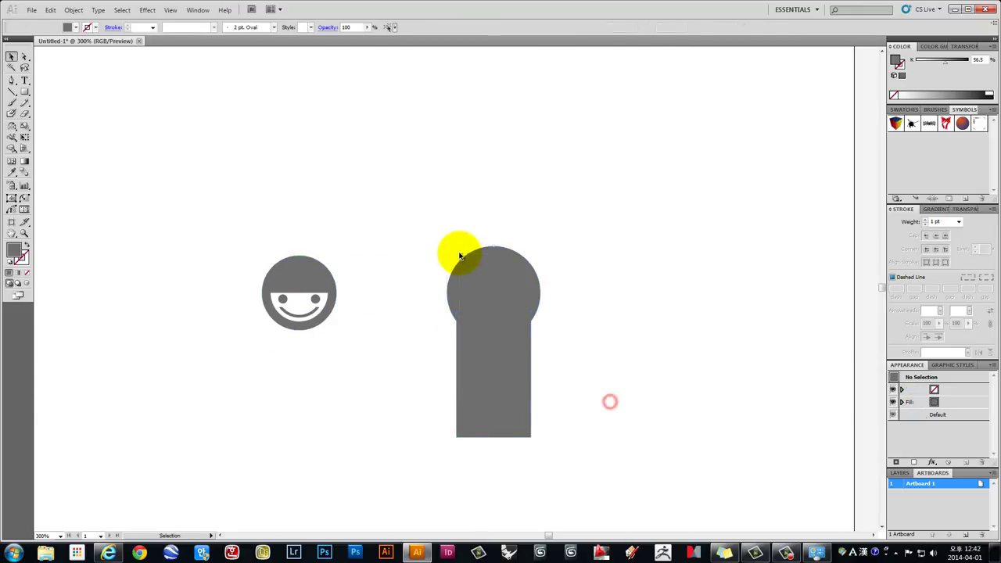
Delete the head circle and the body's curved top with Shape Builder, then move the body under the smiling face
left_click(12, 148)
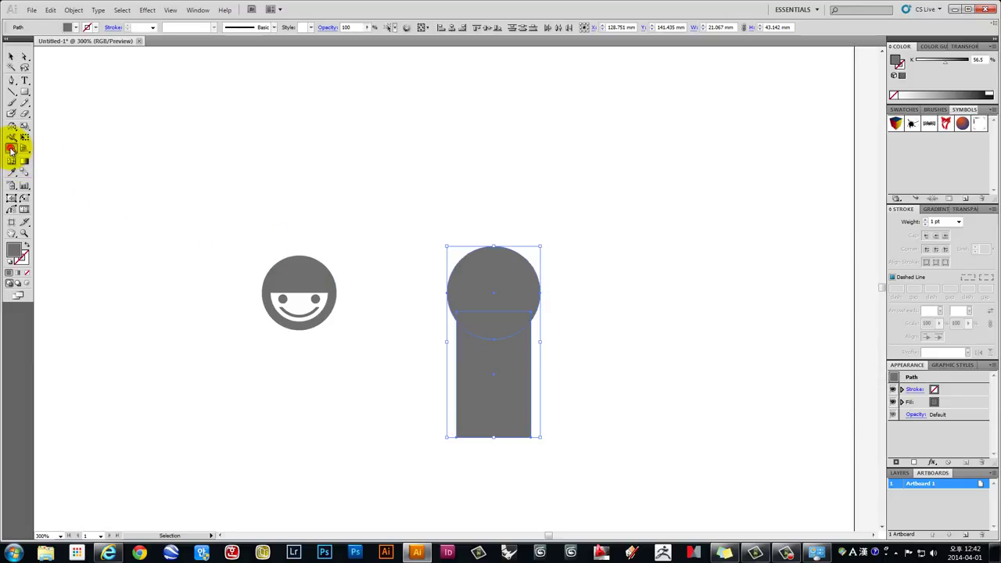
left_click(479, 275, "alt")
left_click(479, 319, "alt")
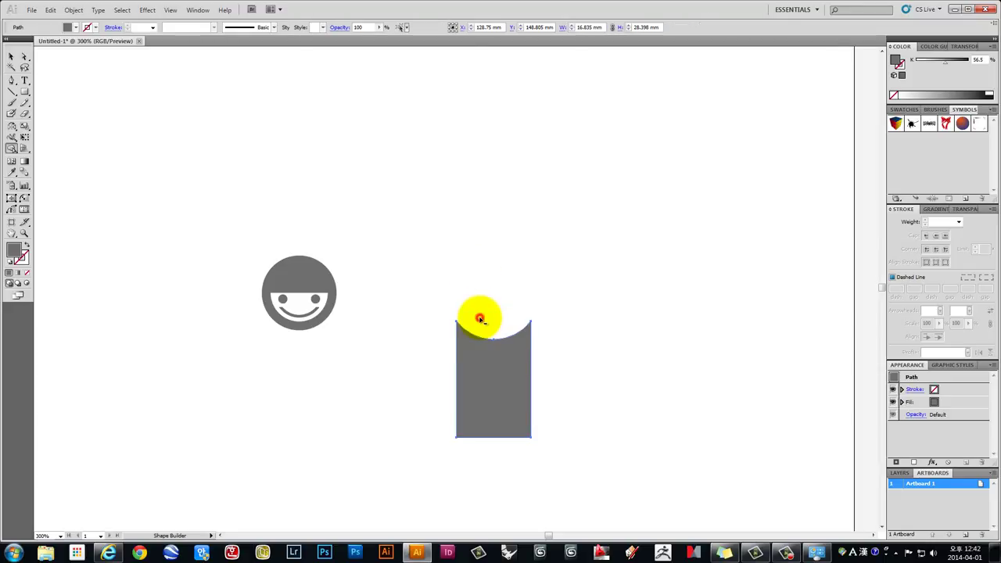
left_click(12, 57)
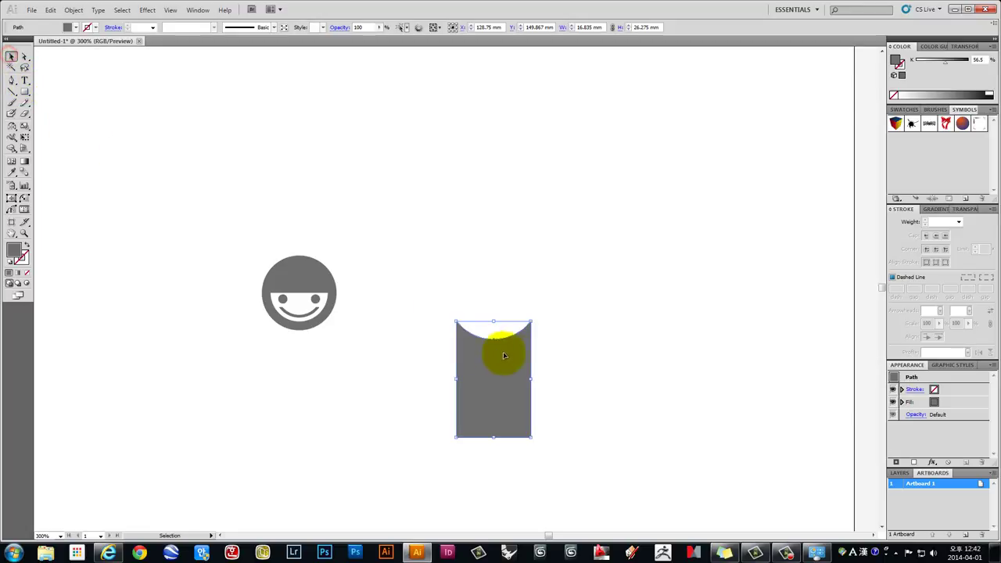
left_click_drag(520, 357, 329, 358)
left_click(394, 318)
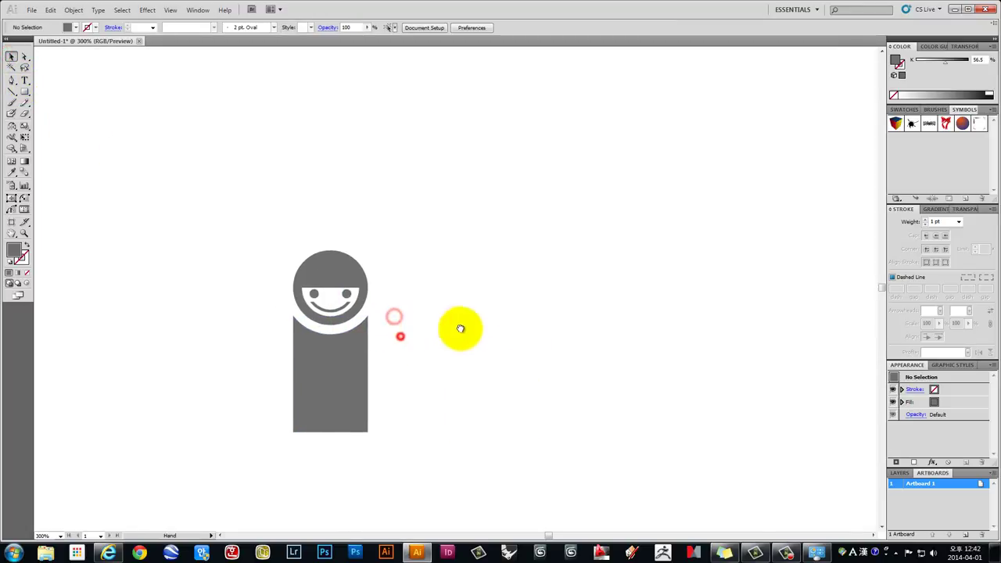
Pan and zoom to bring the reference pictograms into view beside the figure
left_click_drag(393, 317, 525, 301)
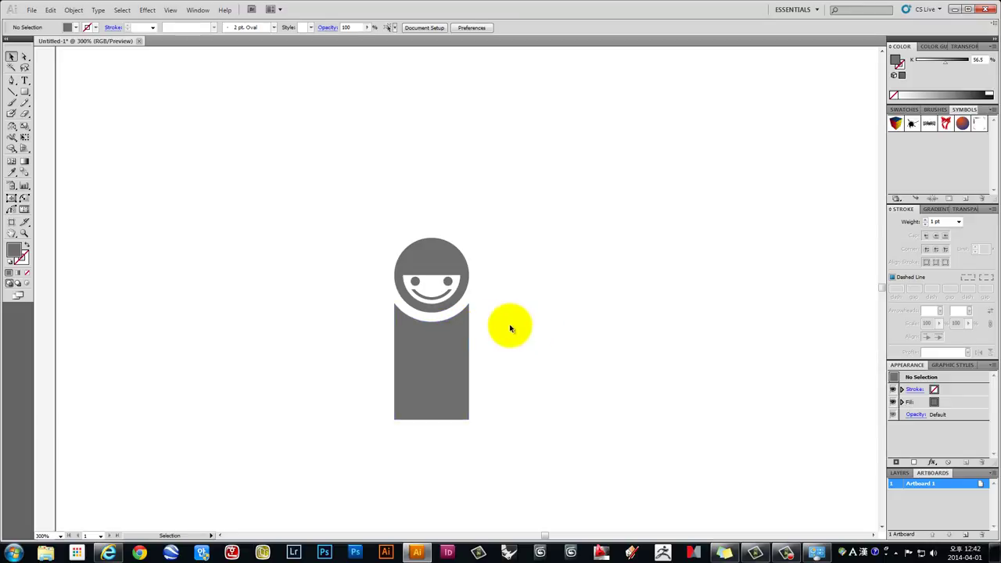
scroll(509, 327, "down", 1)
scroll(509, 327, "down", 1)
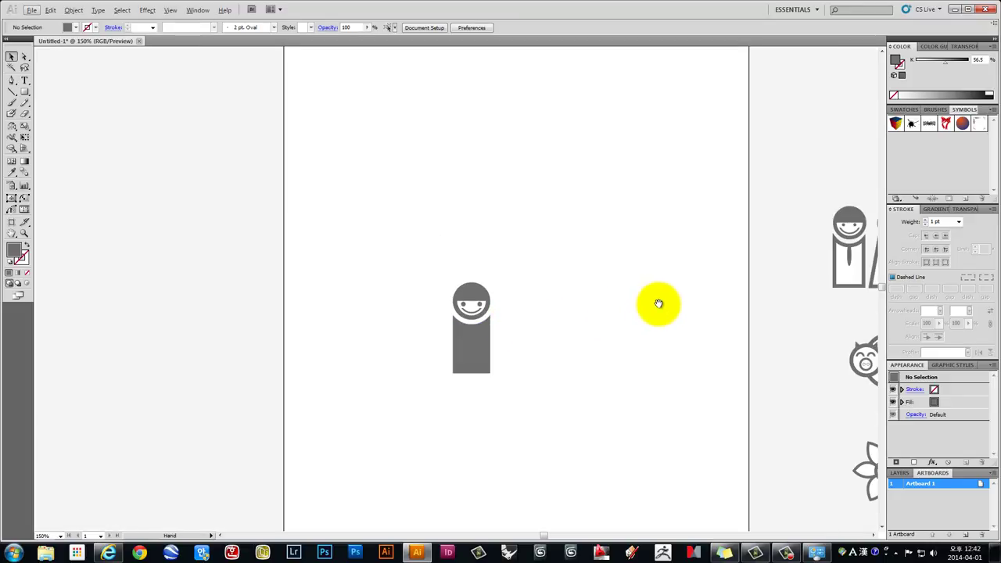
left_click_drag(658, 305, 564, 304)
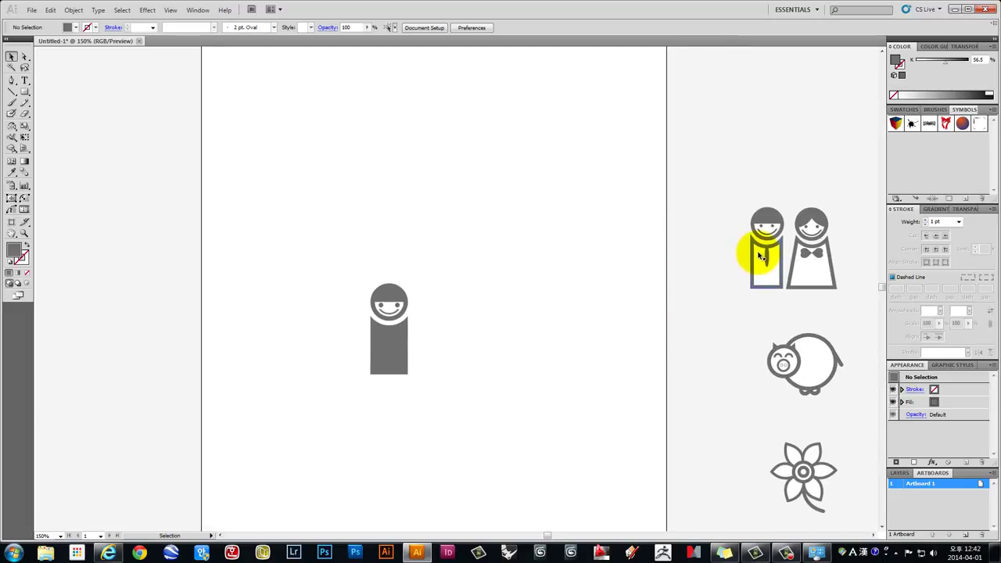
scroll(274, 327, "up", 1)
Swap the body's fill to a grey outline and set its stroke weight to 6 pt
left_click(440, 341)
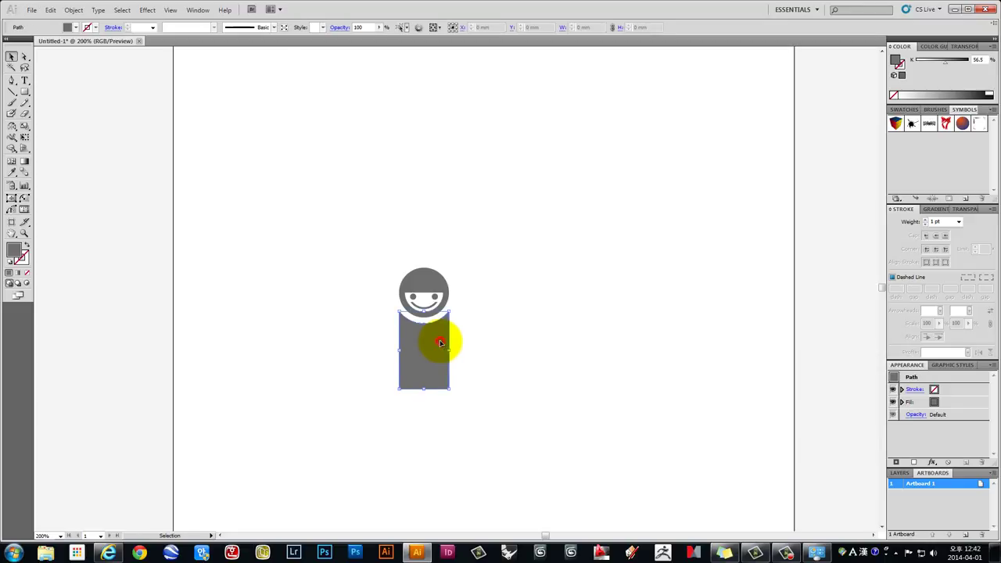
left_click(26, 246)
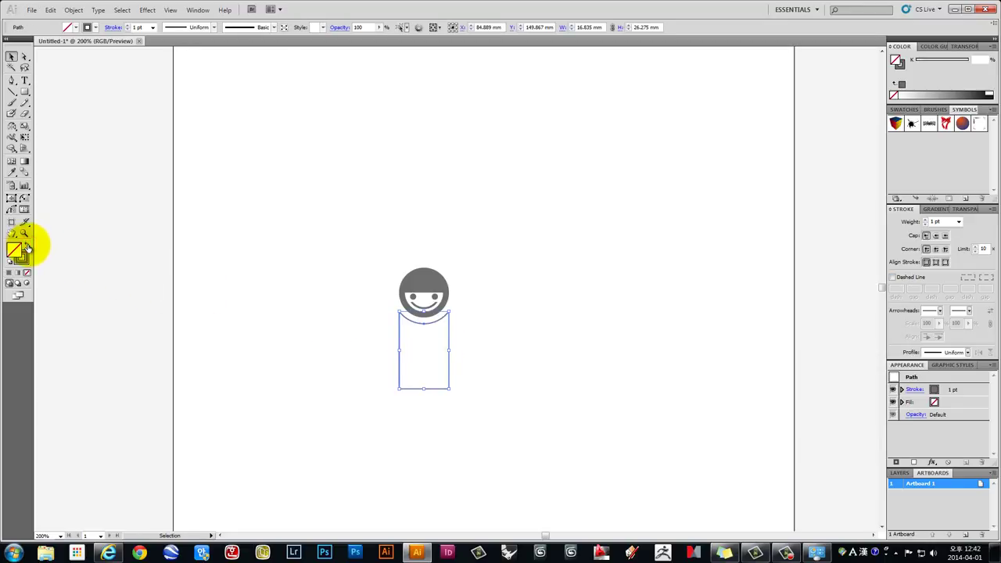
left_click(154, 28)
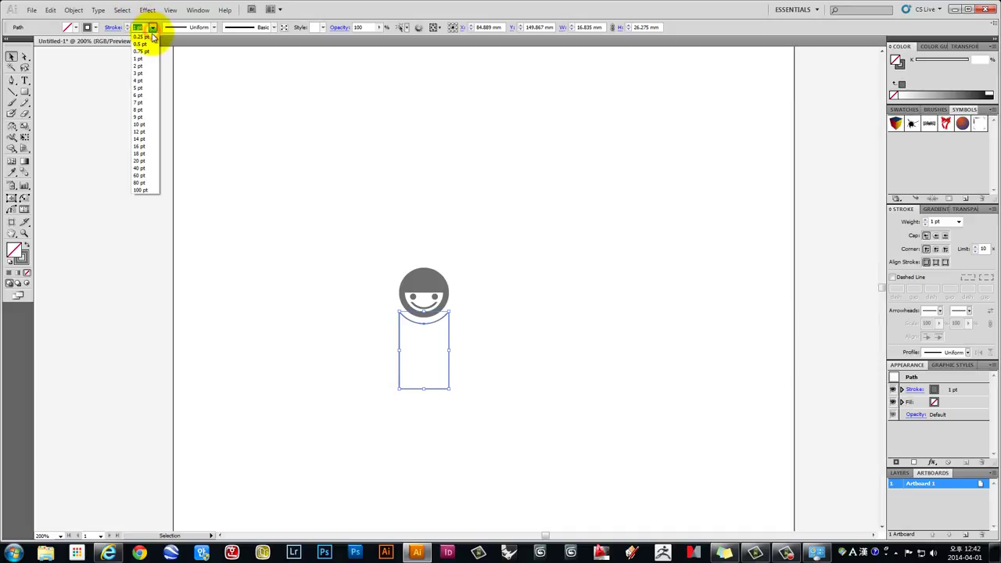
left_click(146, 89)
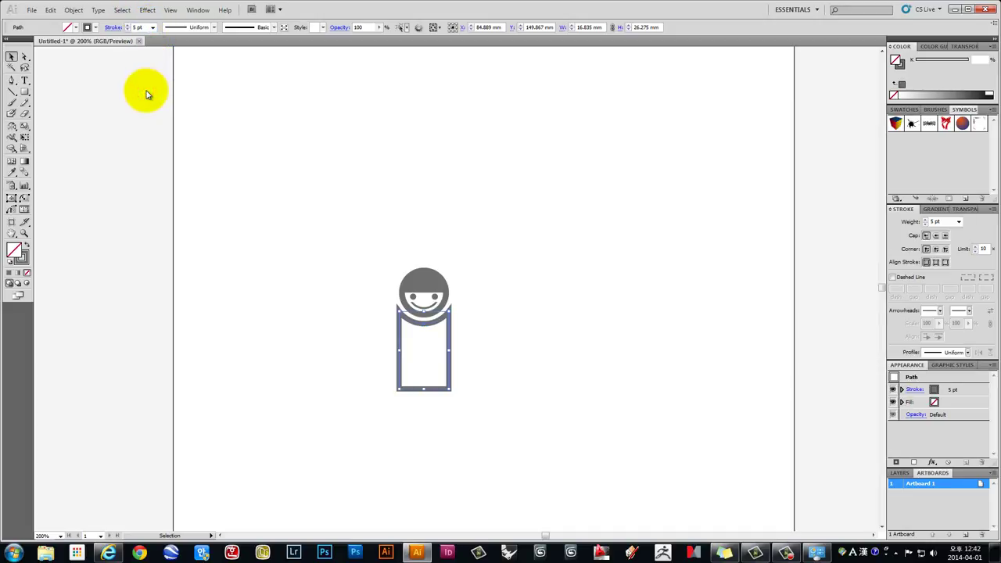
left_click(153, 27)
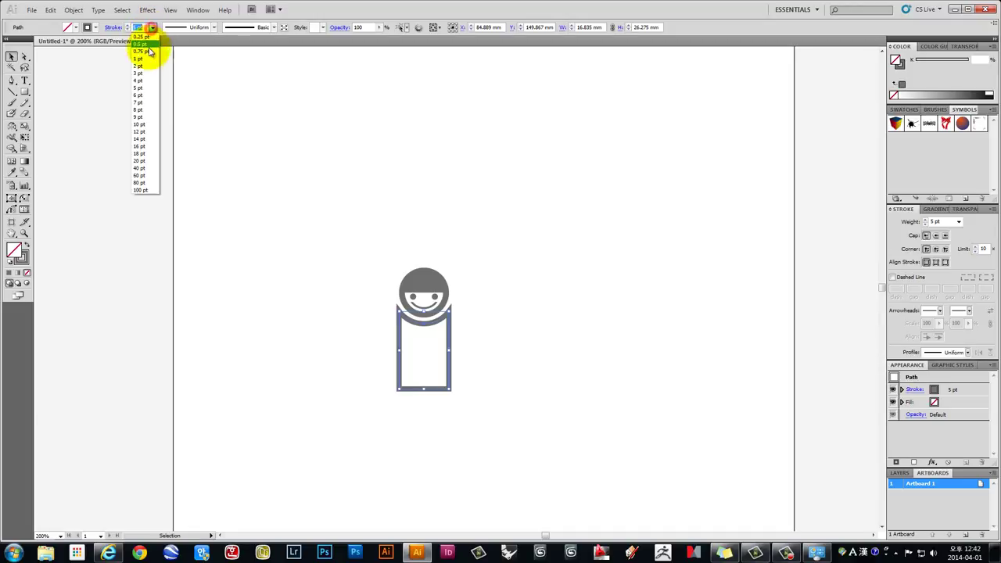
left_click(141, 97)
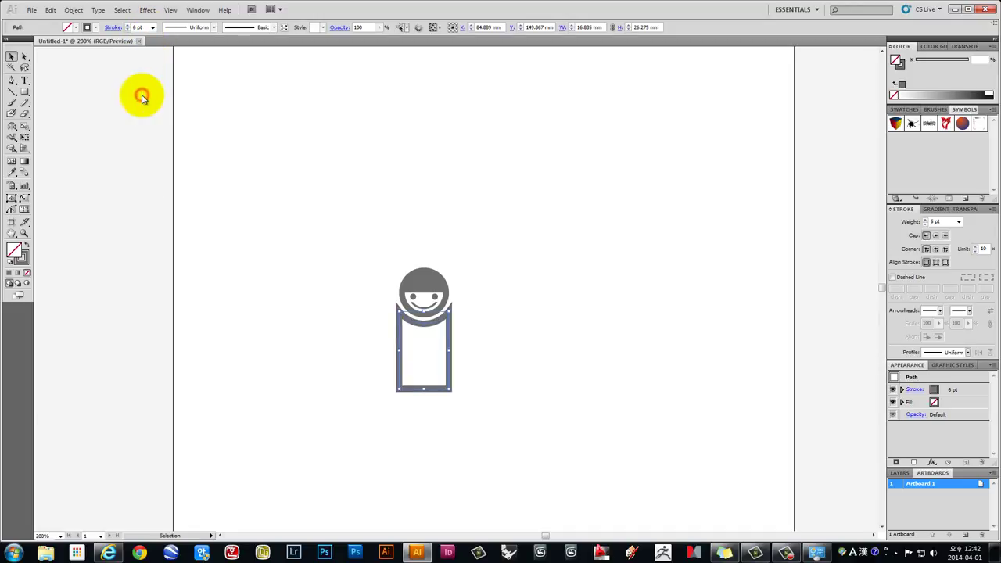
left_click(491, 342)
Resize the outlined body to about 16.042 × 25.038 mm so it fits snugly under the face
left_click_drag(625, 328, 255, 334)
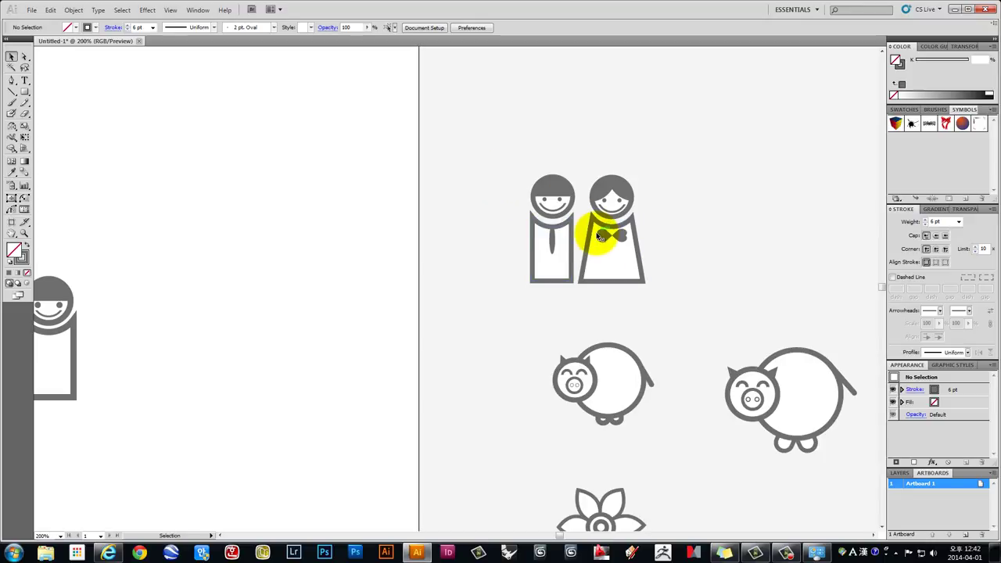
scroll(235, 266, "left", 5)
scroll(357, 286, "up", 1)
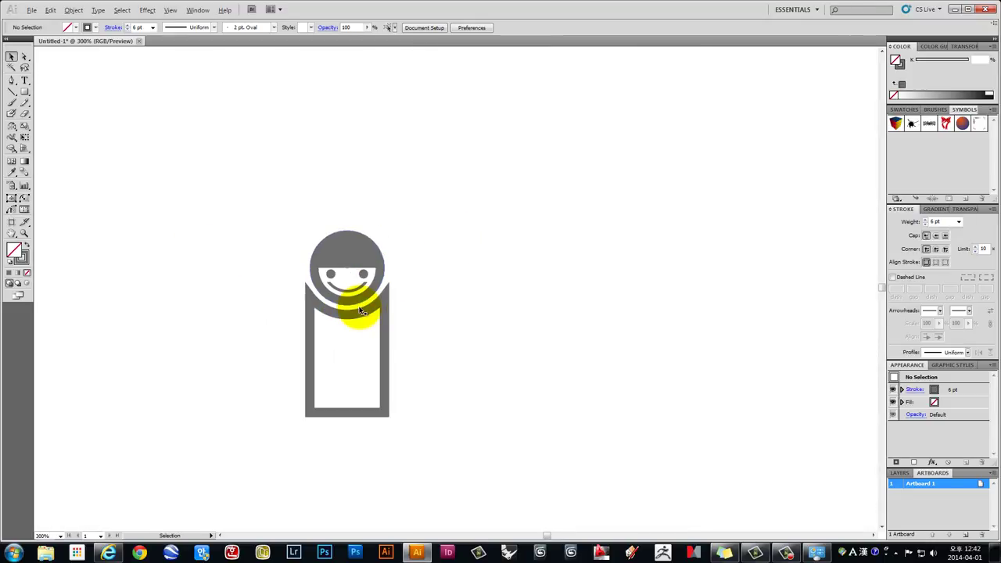
left_click(382, 304)
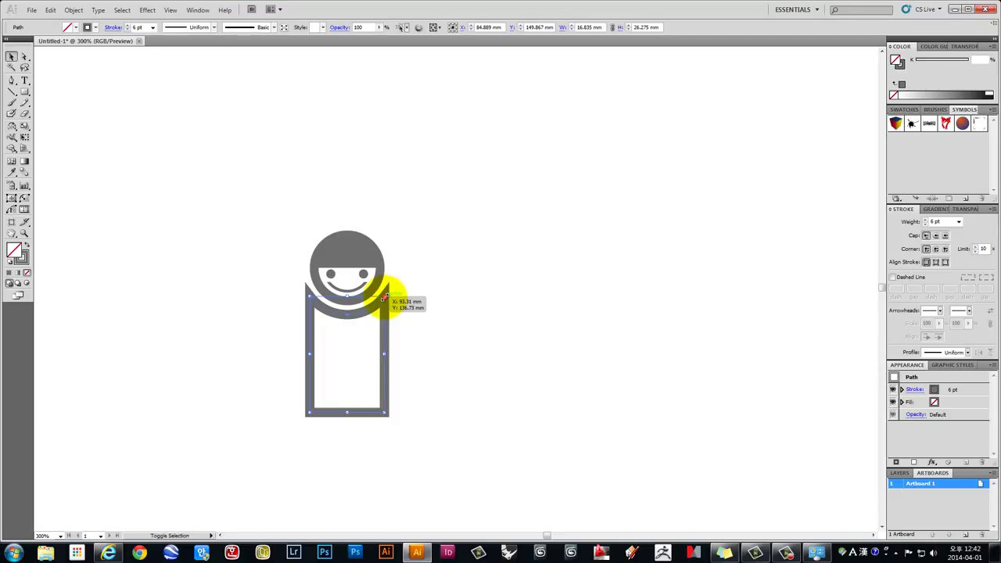
left_click_drag(383, 298, 384, 299)
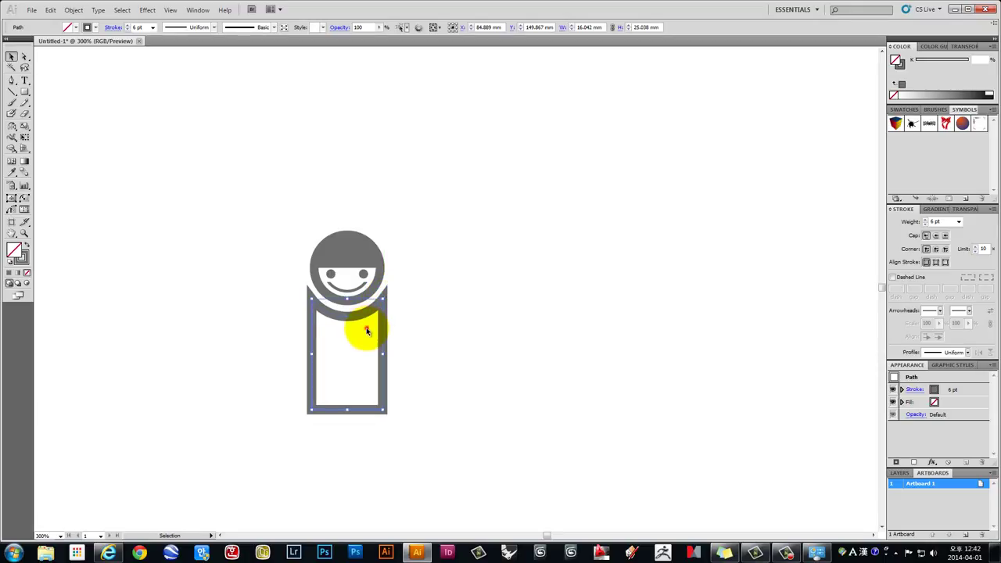
left_click(367, 334)
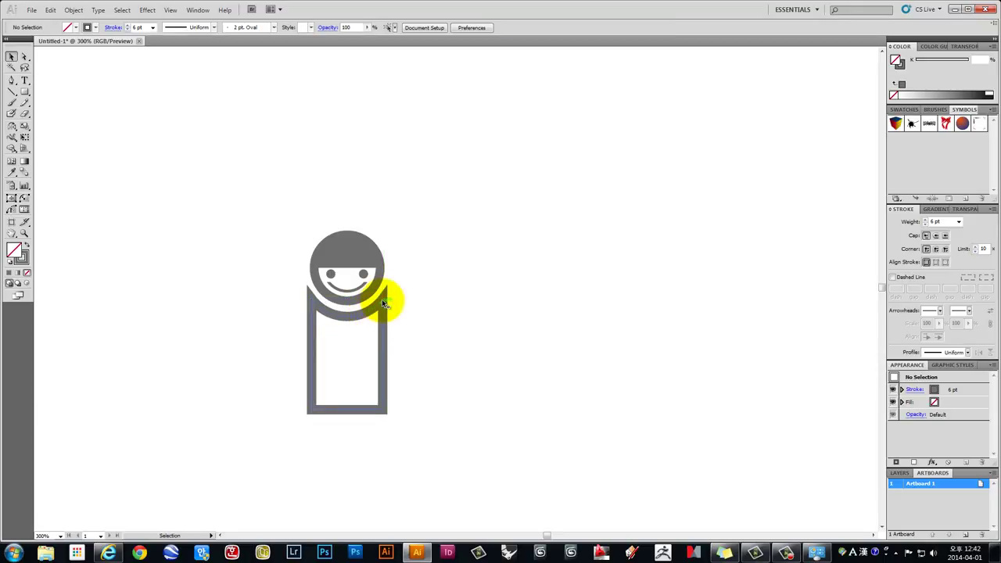
left_click(383, 297)
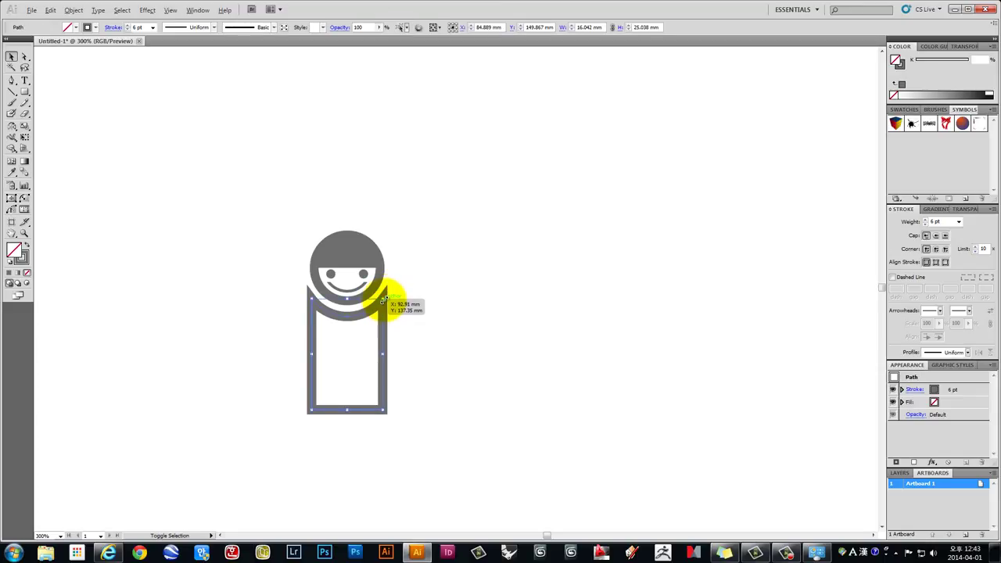
left_click_drag(384, 299, 383, 302)
left_click(424, 284)
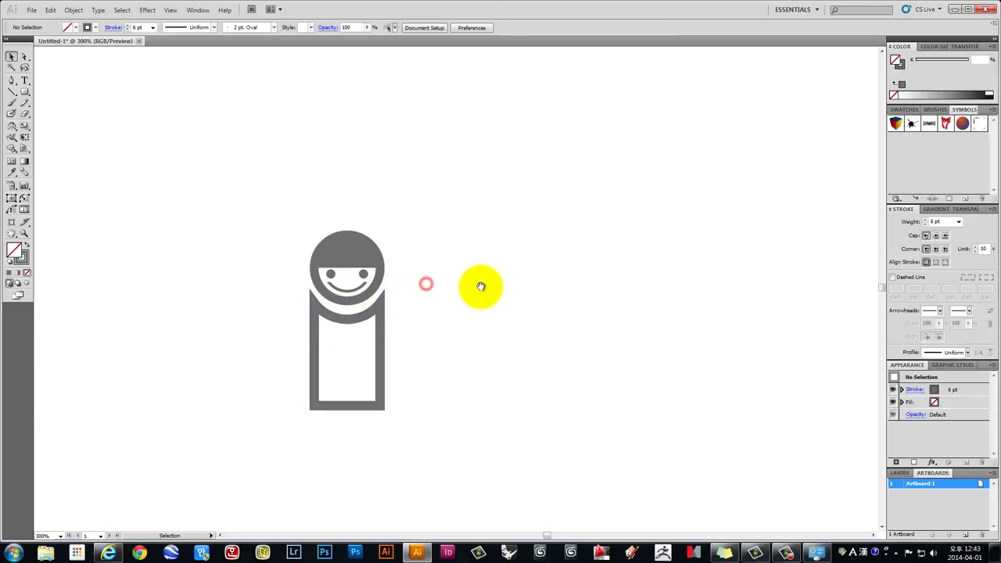
left_click_drag(500, 287, 412, 335)
scroll(412, 335, "down", 1)
scroll(665, 293, "right", 1)
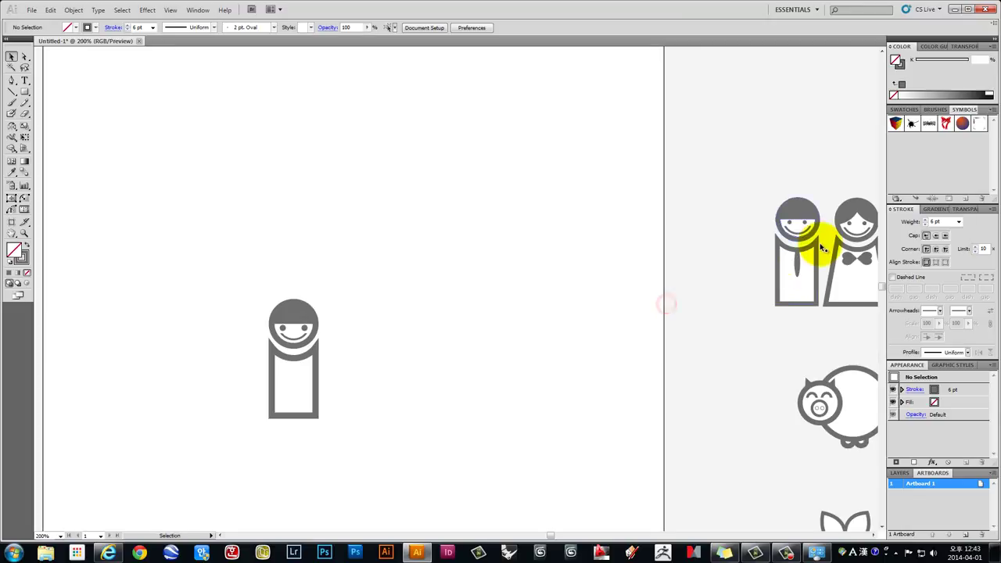
scroll(572, 306, "left", 1)
scroll(434, 297, "up", 1)
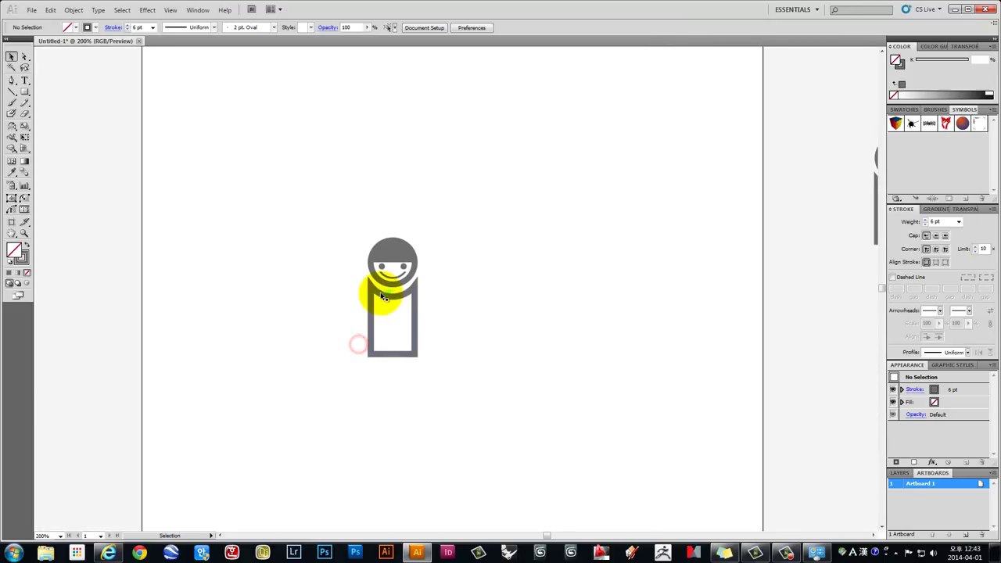
scroll(383, 298, "up", 1)
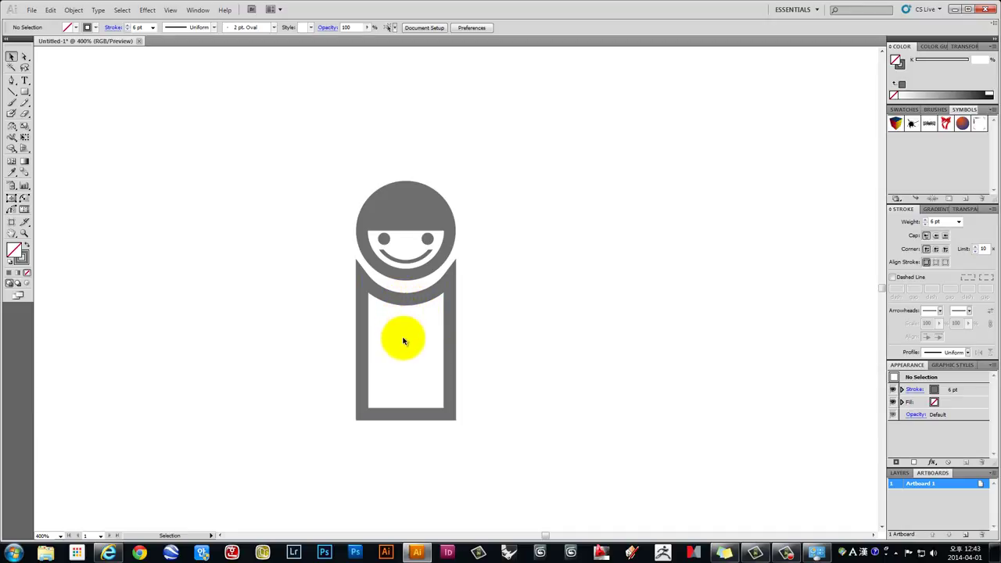
scroll(409, 338, "down", 3)
scroll(693, 284, "right", 2)
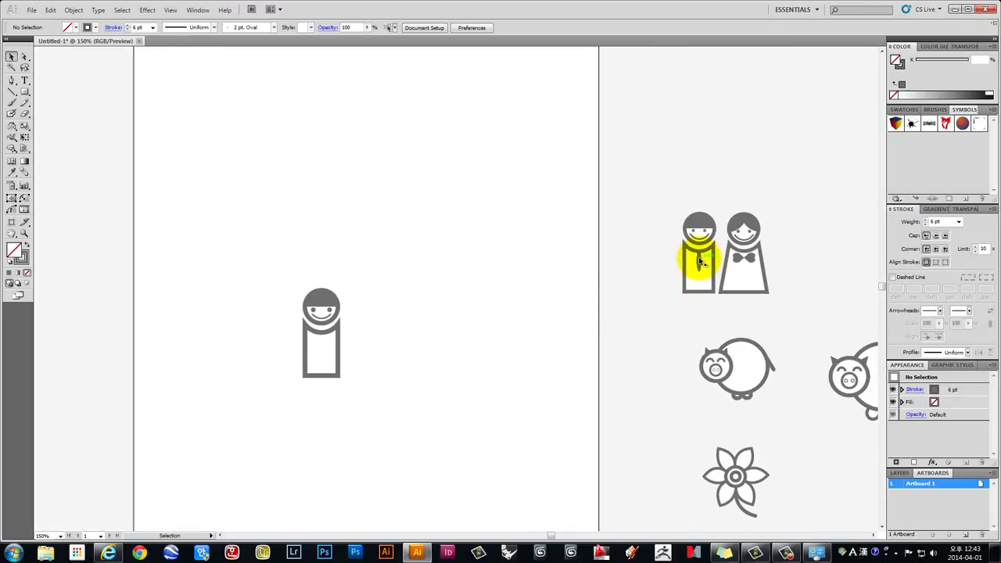
scroll(356, 291, "up", 3)
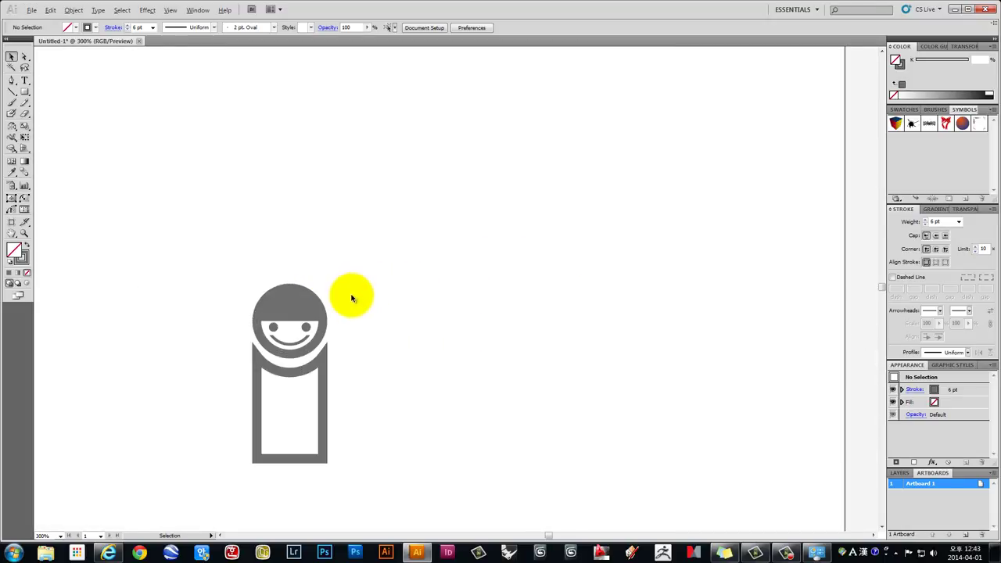
mouse_move(318, 319)
left_mouse_down()
mouse_move(381, 229)
mouse_move(602, 335)
mouse_move(574, 335)
left_mouse_up()
Squeeze a copy of the head circle into a 2.201 × 11.541 mm oval and place it on the body as a tie
left_click(382, 237)
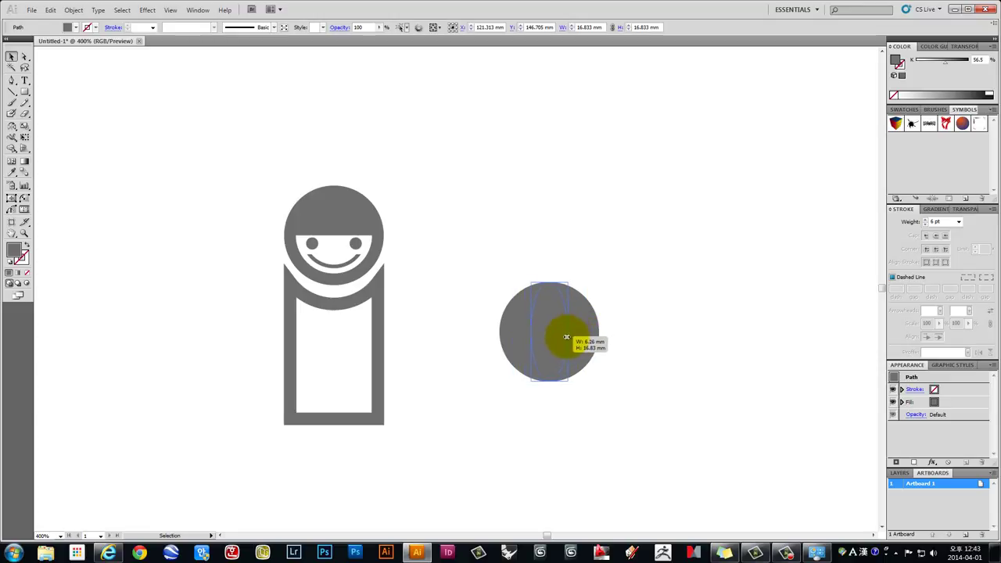
left_click_drag(555, 342, 557, 344)
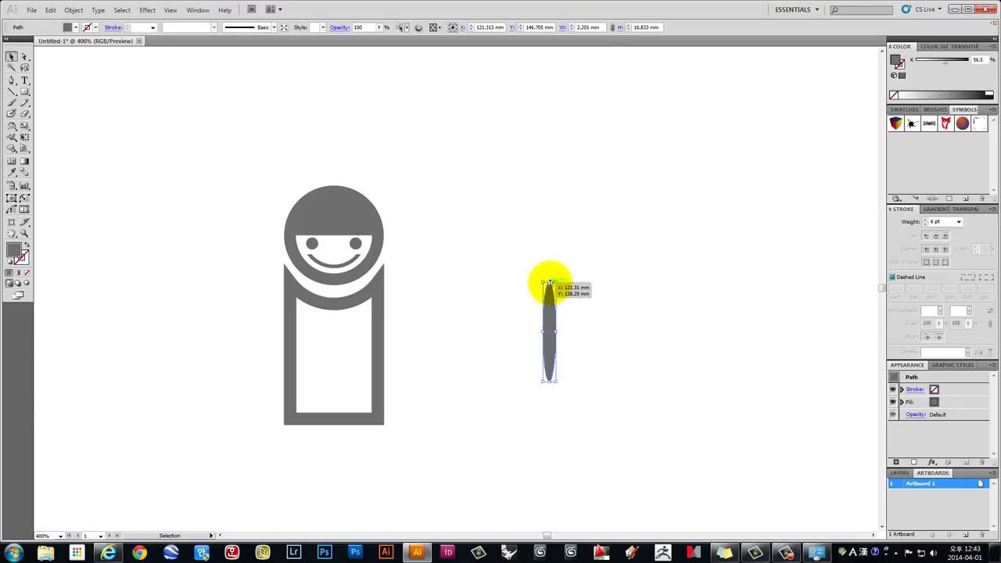
mouse_move(550, 282)
left_mouse_down()
mouse_move(549, 313)
mouse_move(336, 324)
left_mouse_up()
left_click(440, 284)
scroll(441, 284, "down", 1)
scroll(440, 283, "down", 2)
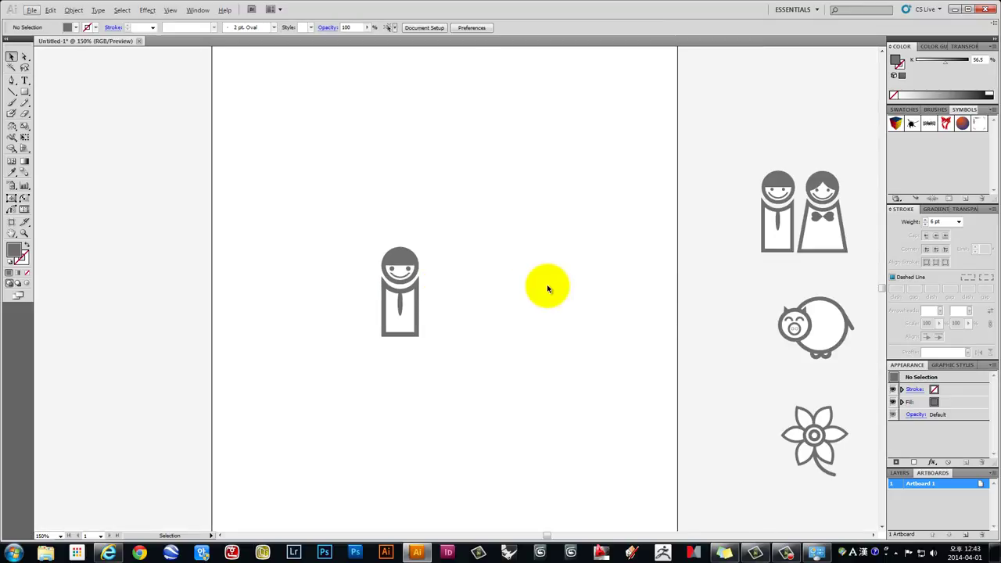
Duplicate the whole man figure to its right
left_click_drag(555, 285, 497, 312)
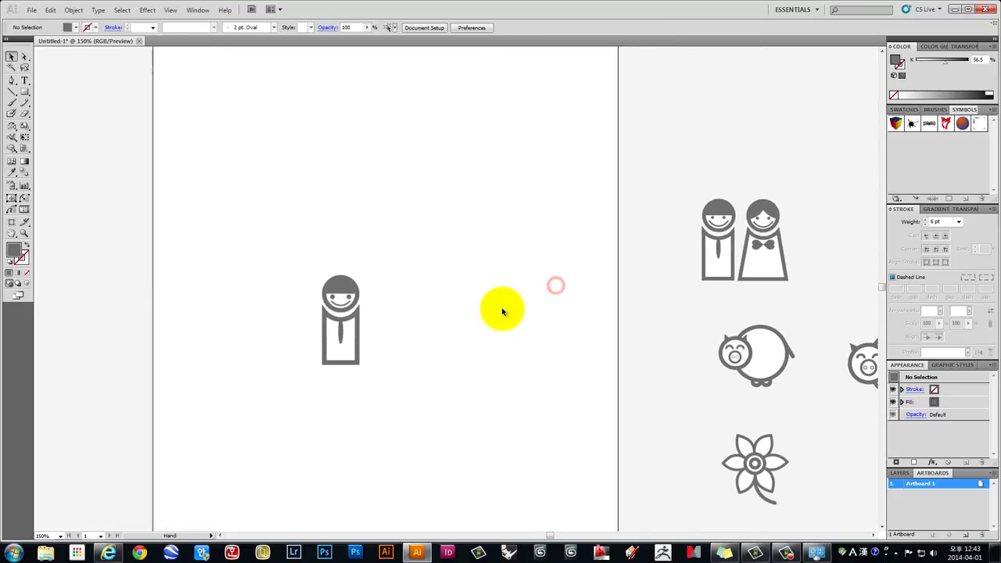
scroll(344, 289, "up", 1)
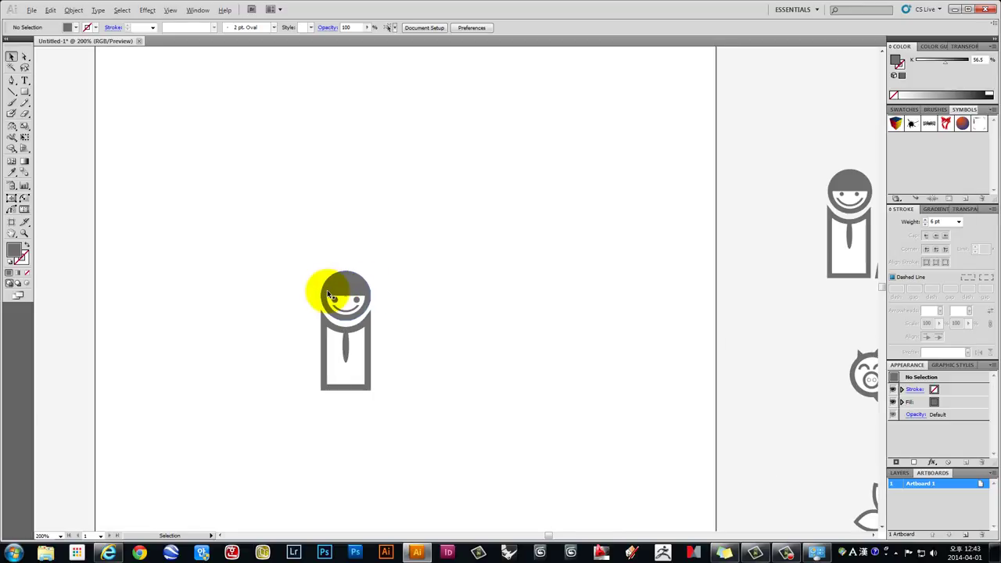
left_click_drag(420, 401, 293, 257)
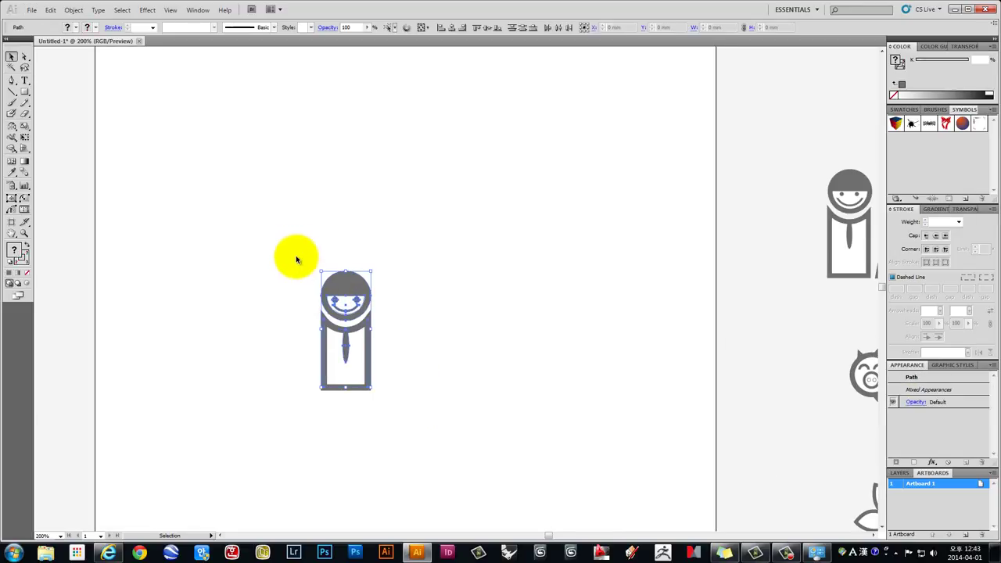
left_click_drag(346, 286, 437, 291)
left_click(401, 240)
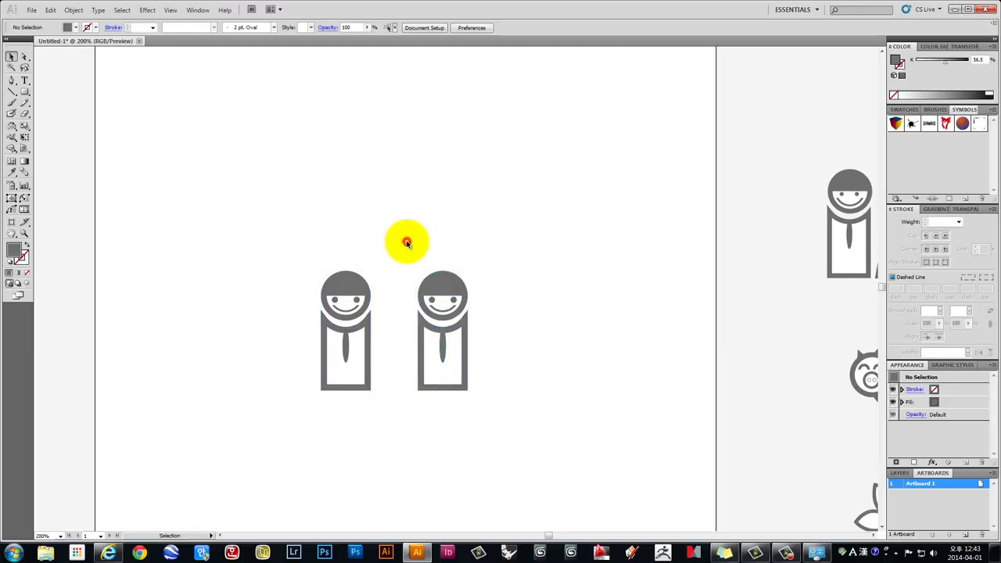
Delete the tie from the right-hand copy
scroll(402, 250, "down", 1)
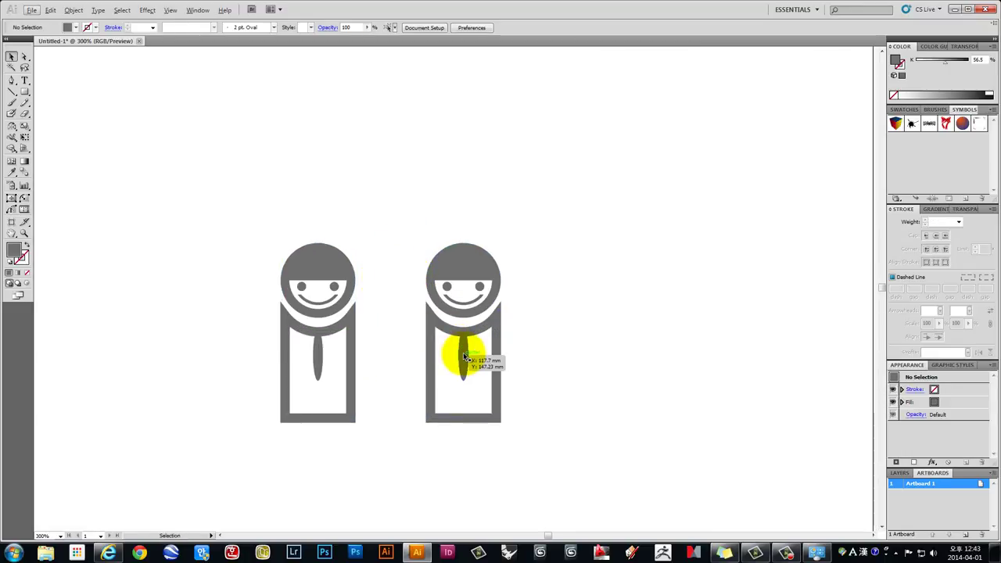
left_click(460, 352)
key("Delete")
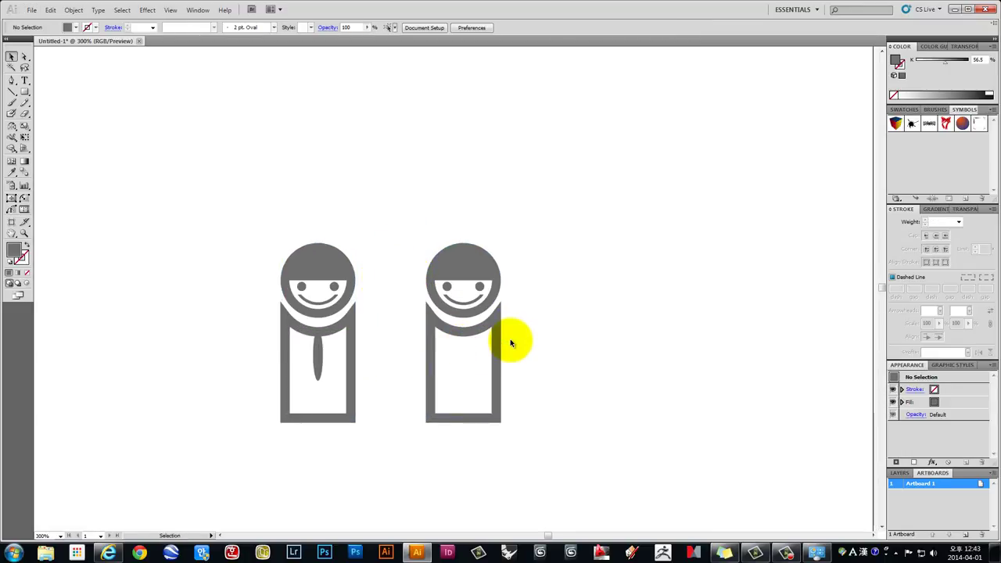
scroll(459, 268, "up", 1)
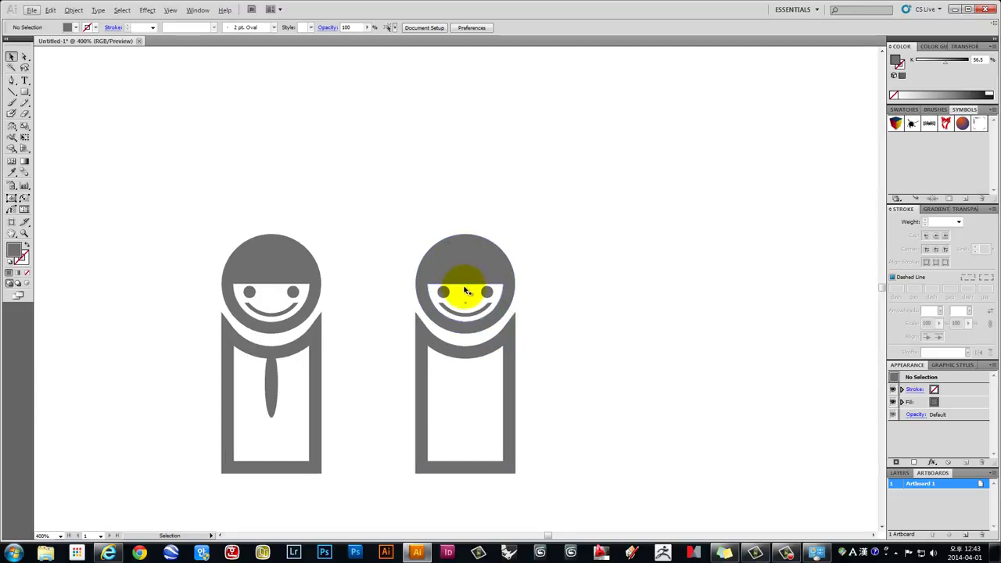
Delete the white face shape from the right figure's head
left_click(461, 288)
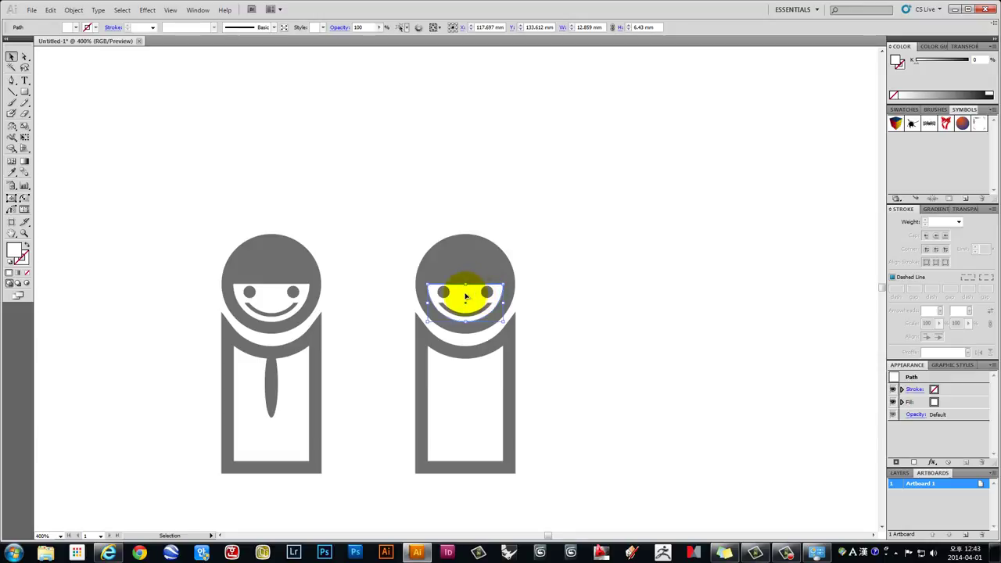
key("Delete")
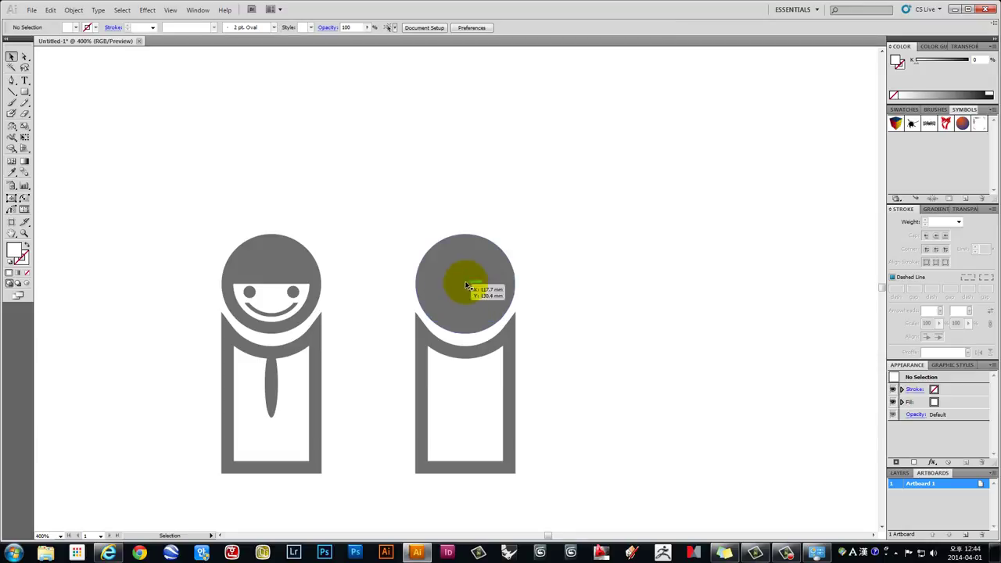
left_click_drag(471, 270, 697, 236)
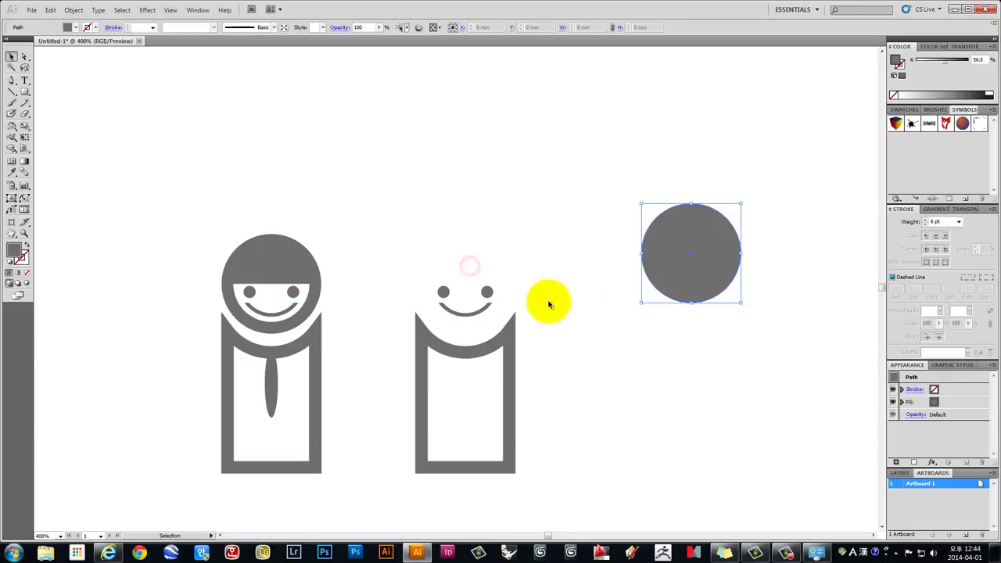
key("ctrl+z")
key("v")
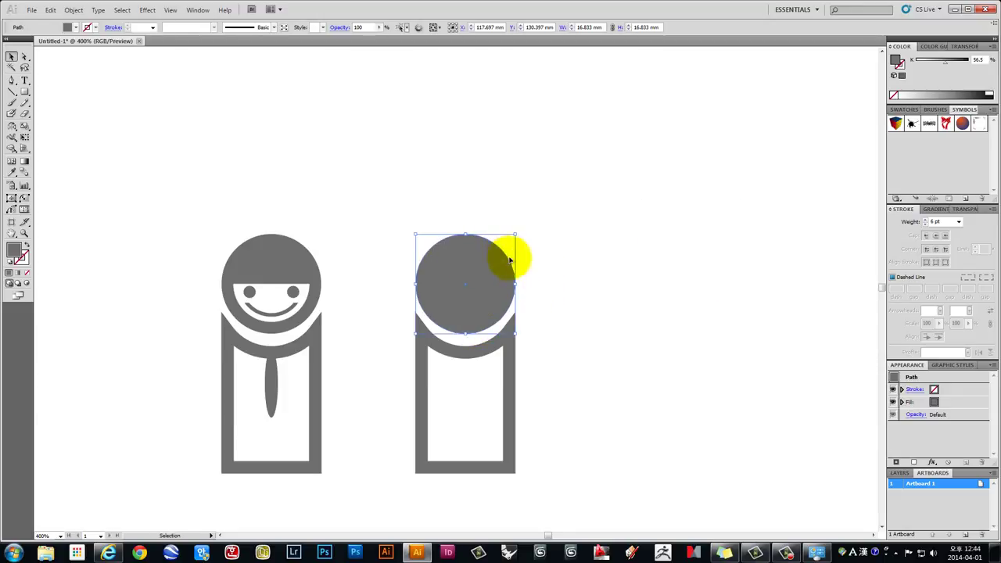
Select only the right figure's head circle, undoing a stray duplicate
left_click(462, 266)
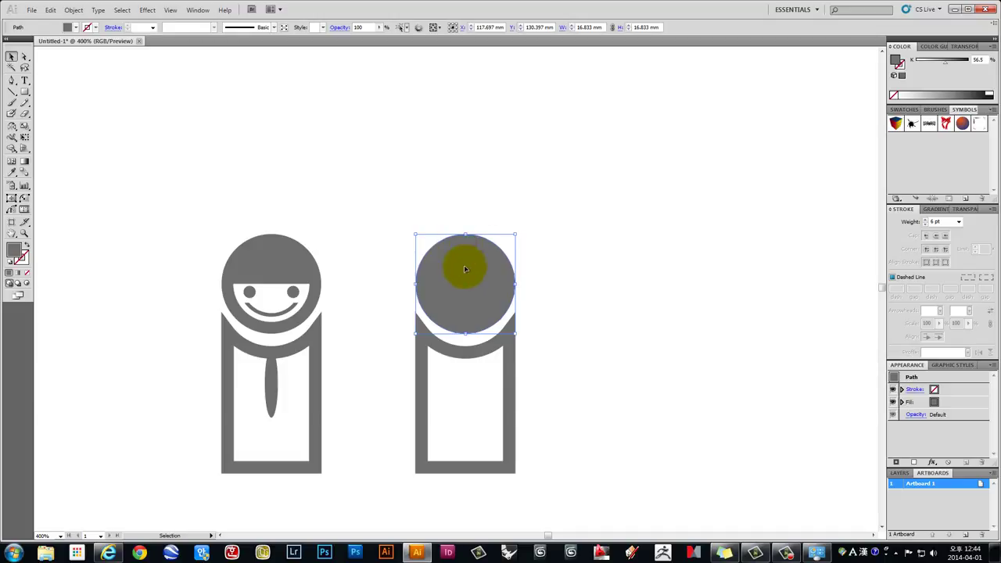
left_click_drag(407, 207, 530, 347)
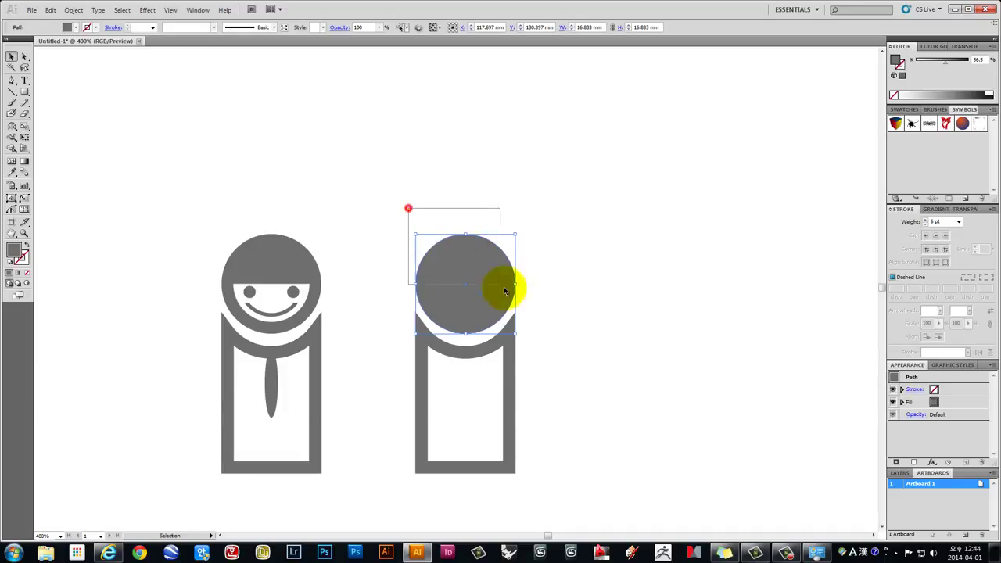
left_click(602, 303)
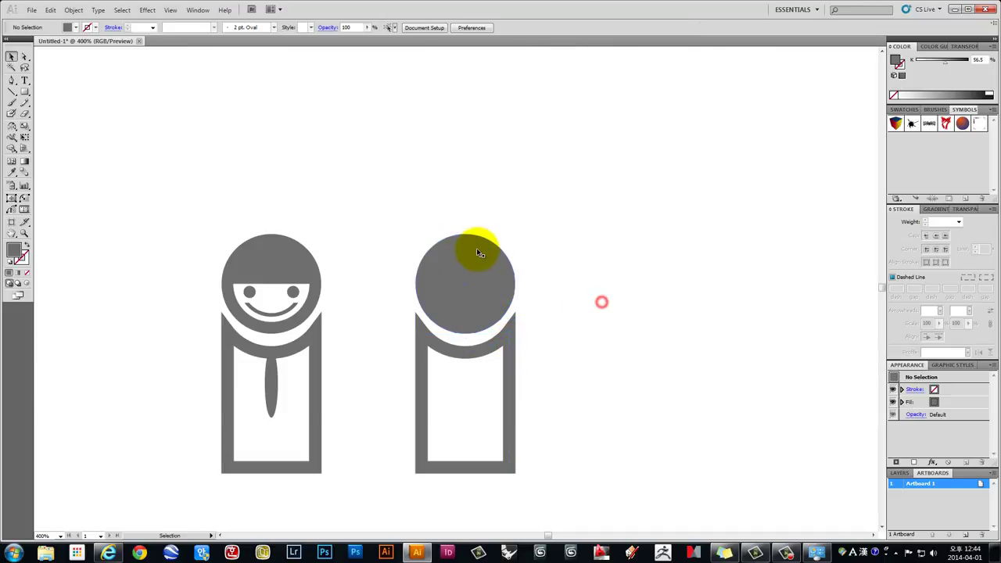
left_click(476, 248)
key("a")
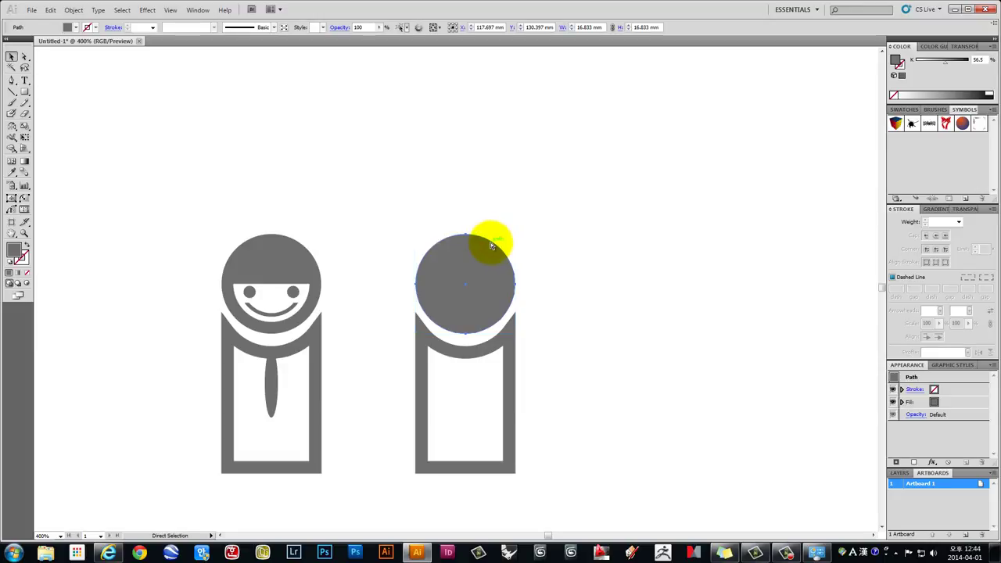
key("a")
key("v")
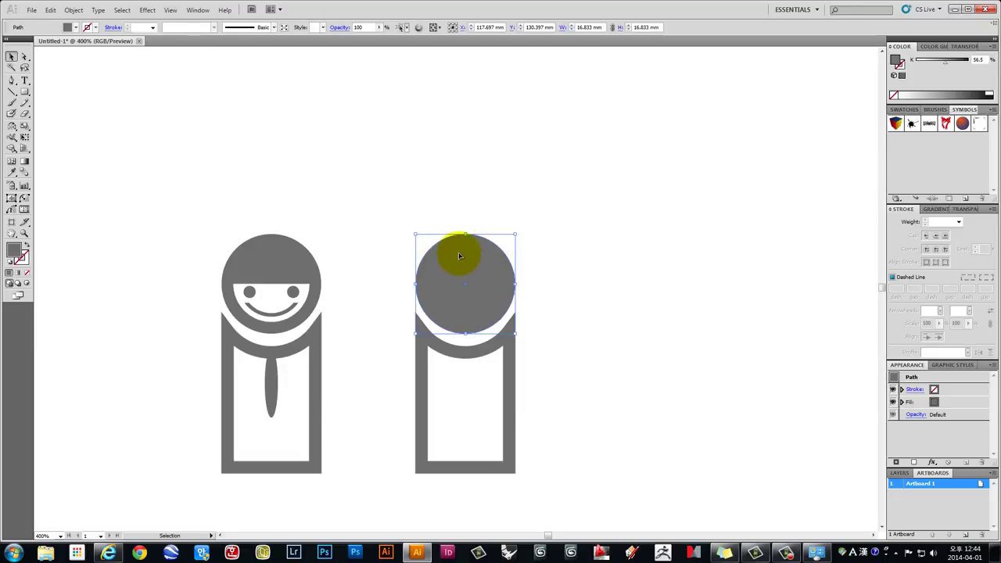
left_click_drag(458, 251, 590, 204)
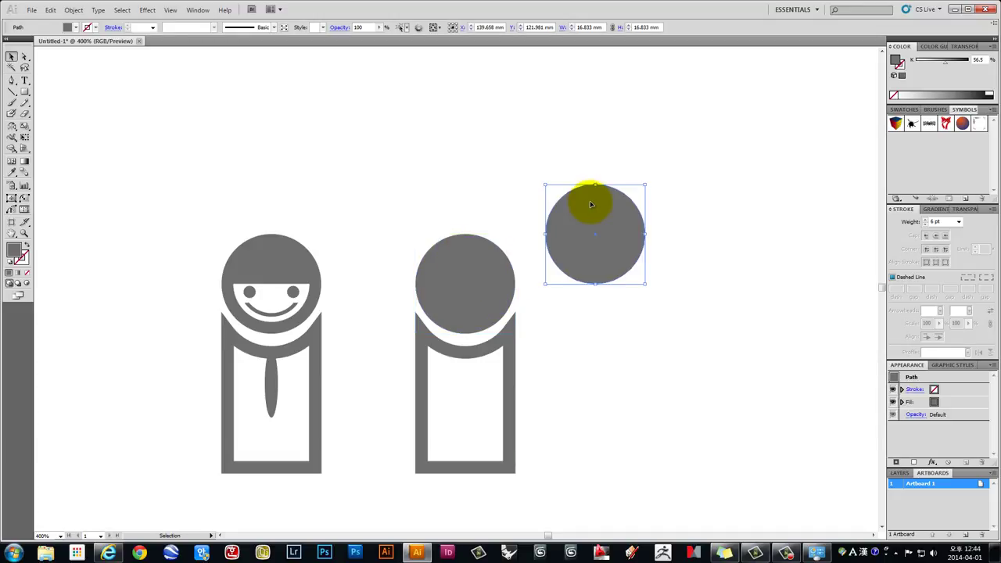
key("ctrl+z")
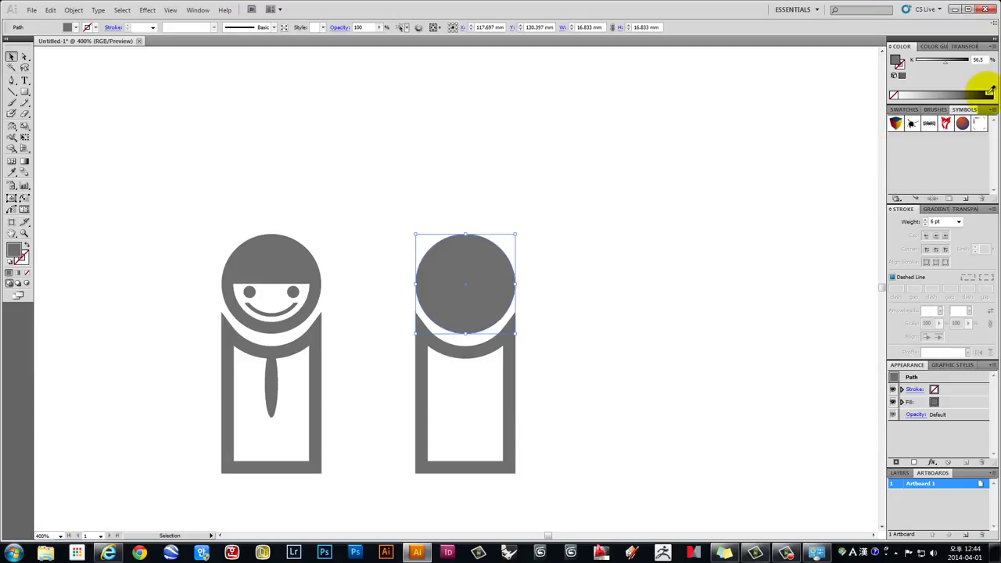
Fill the head circle white and shrink it to 13.658 mm, leaving a grey ring
left_click(989, 92)
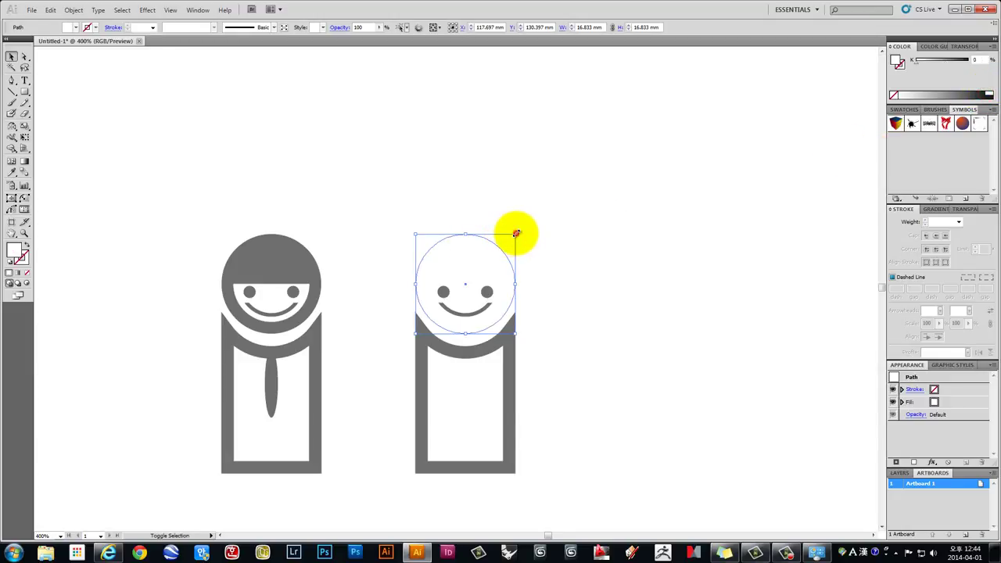
mouse_move(516, 233)
left_mouse_down()
mouse_move(514, 245)
mouse_move(583, 297)
left_mouse_up()
left_click(657, 244)
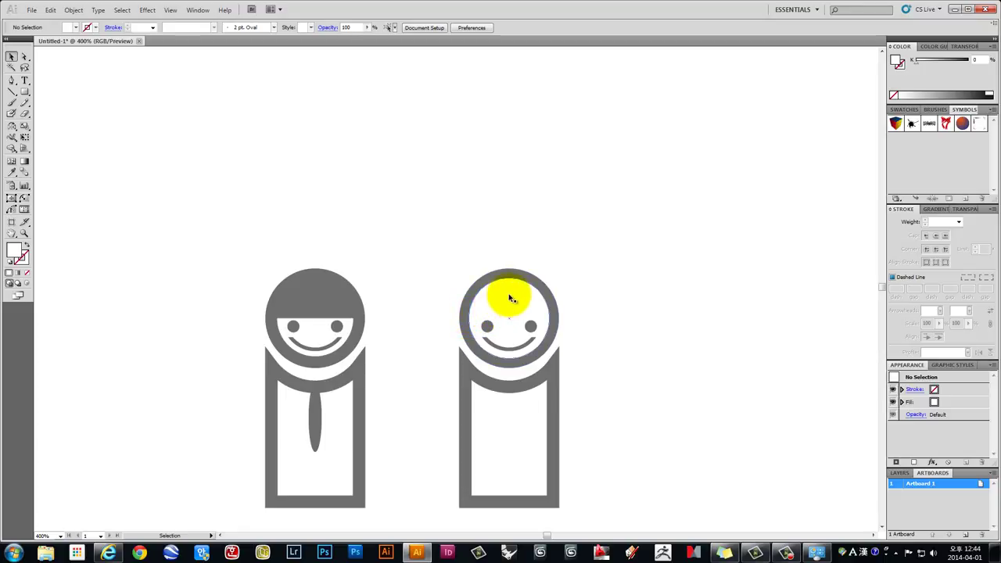
left_click_drag(547, 317, 398, 317)
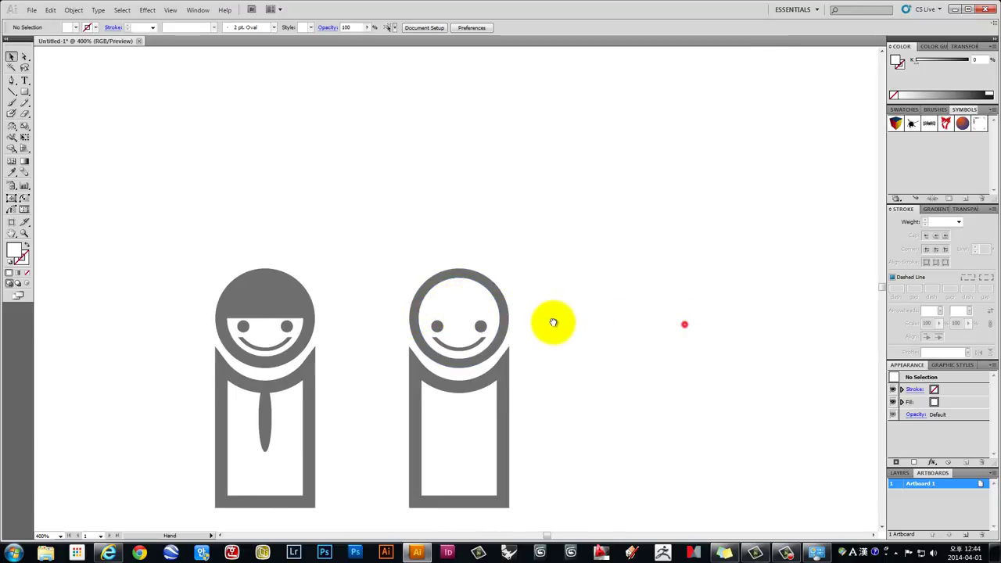
scroll(398, 315, "down", 1)
left_click_drag(589, 291, 447, 340)
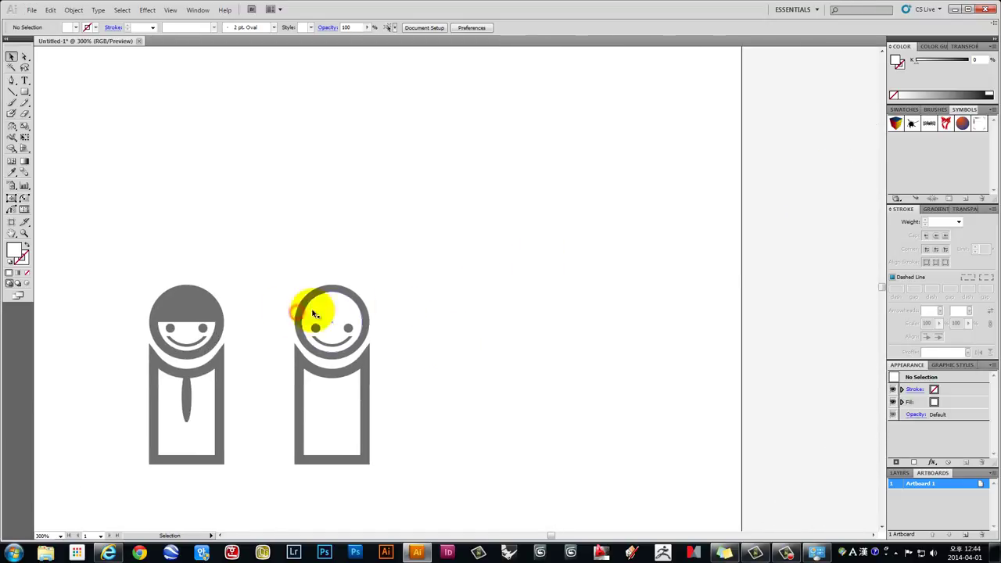
Copy the inner head circle up-left and enlarge it to 15.599 mm
scroll(297, 308, "up", 2)
left_click(361, 313)
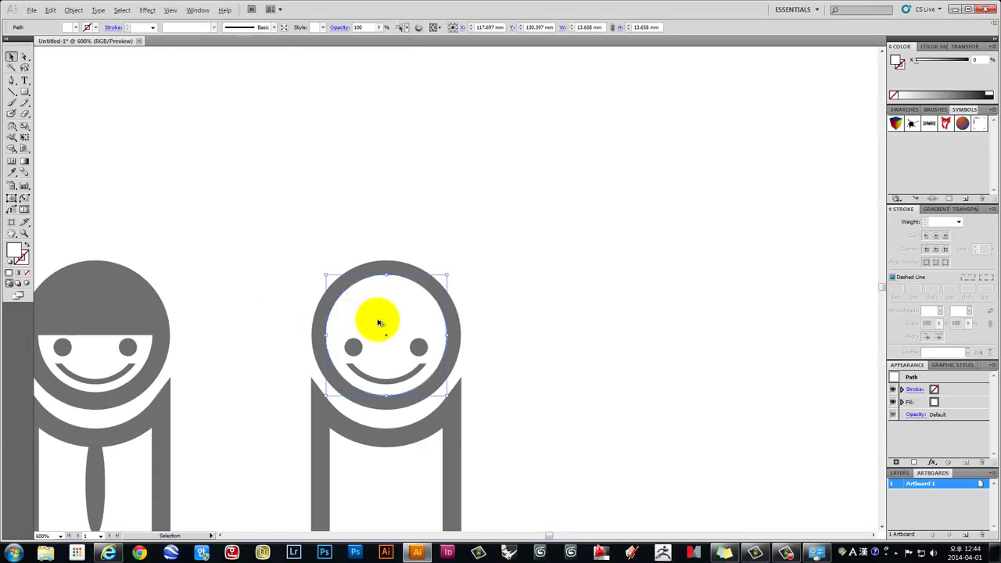
mouse_move(377, 324)
left_mouse_down()
mouse_move(350, 269)
mouse_move(318, 262)
mouse_move(328, 261)
left_mouse_up()
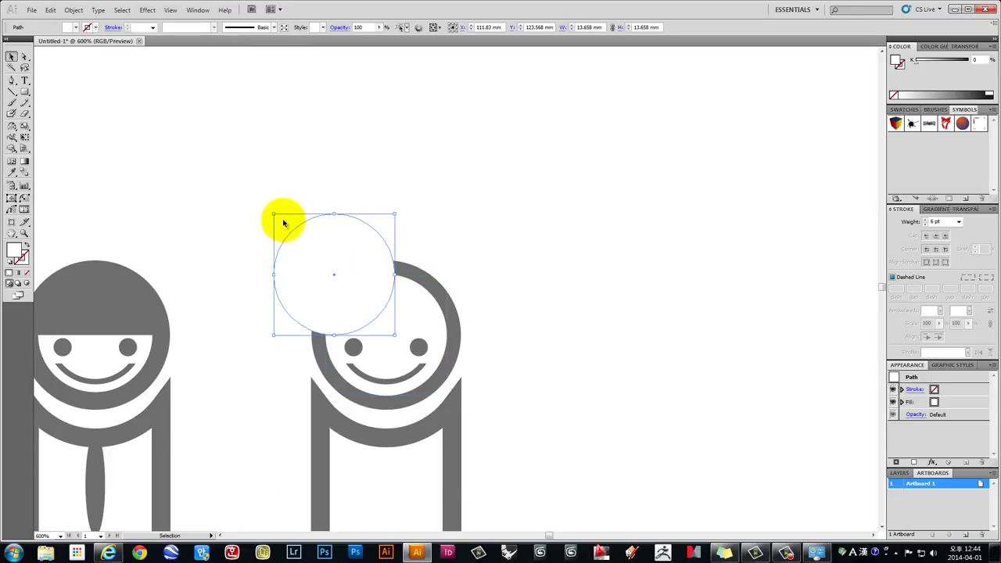
left_click_drag(272, 213, 257, 199)
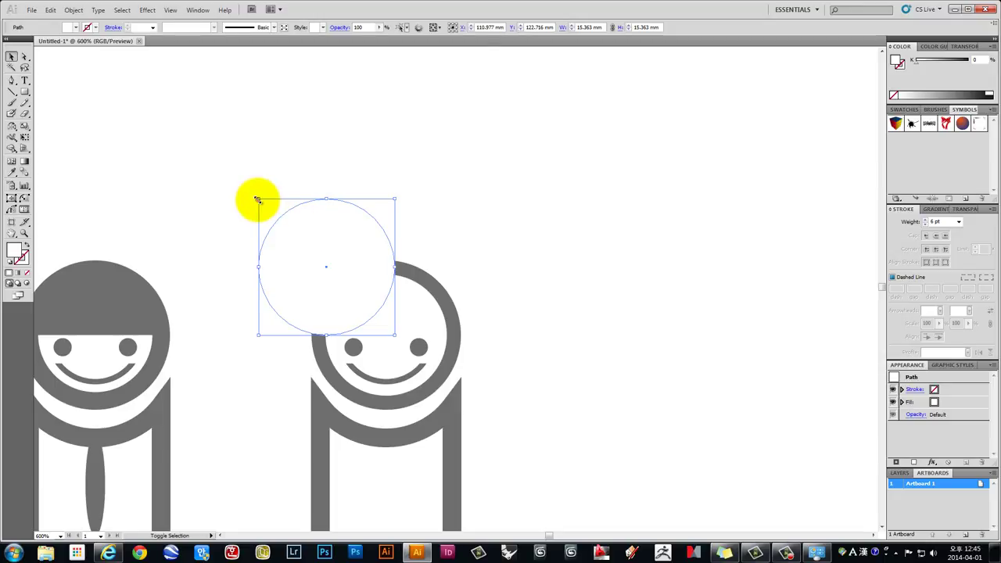
left_click_drag(257, 199, 254, 197)
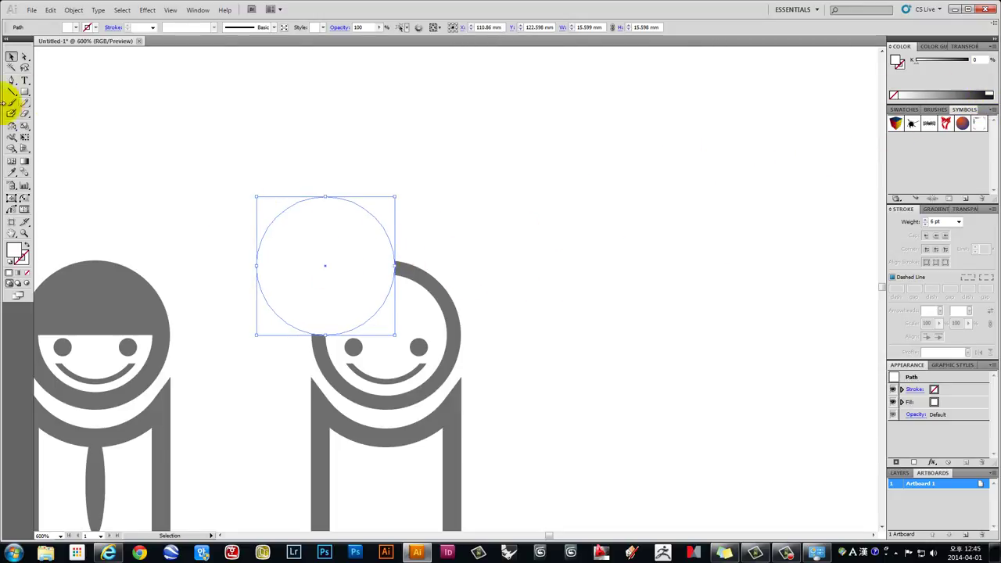
Fill the new circle with the ring's grey using the Eyedropper
left_click(11, 173)
left_click(439, 283)
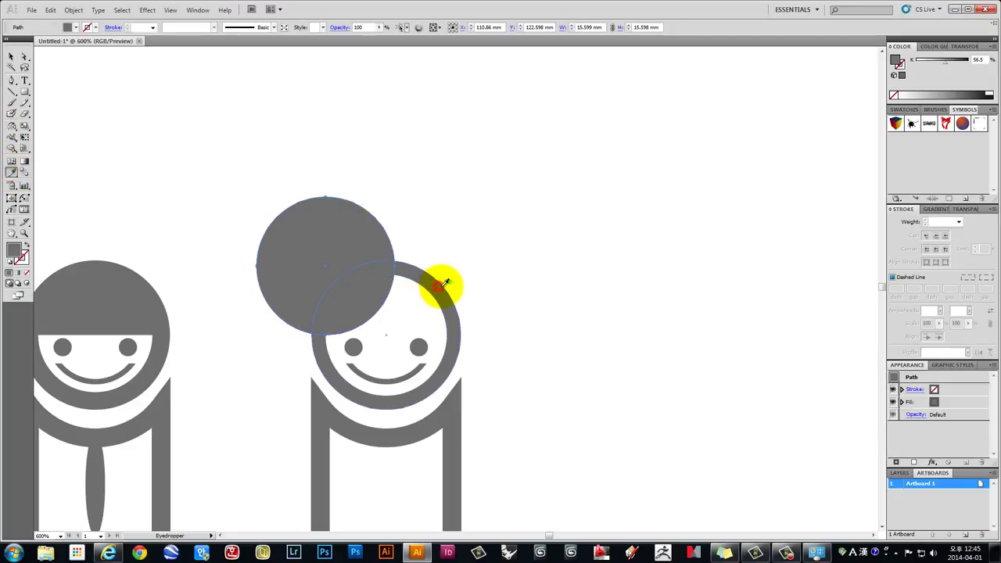
left_click(10, 56)
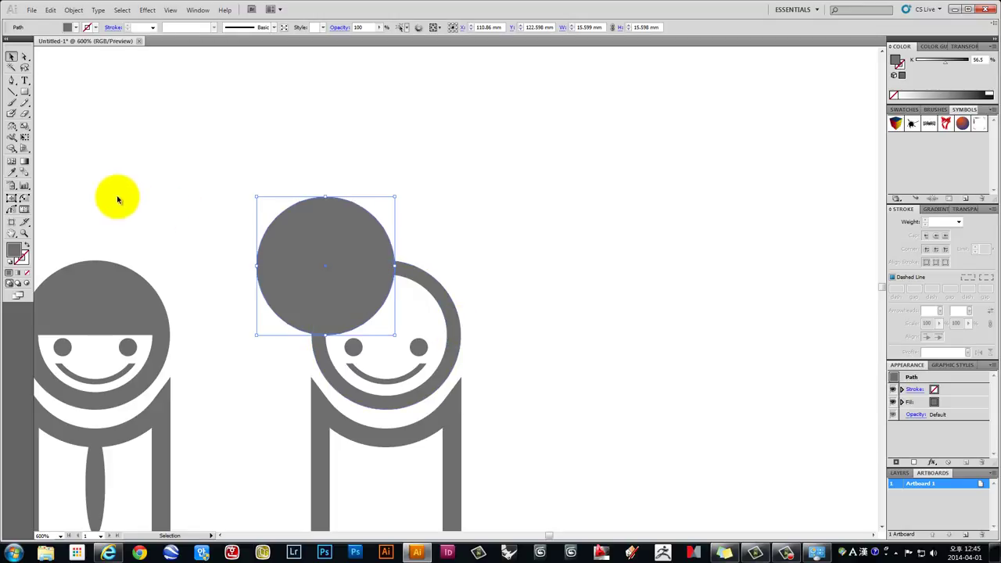
left_click(10, 127)
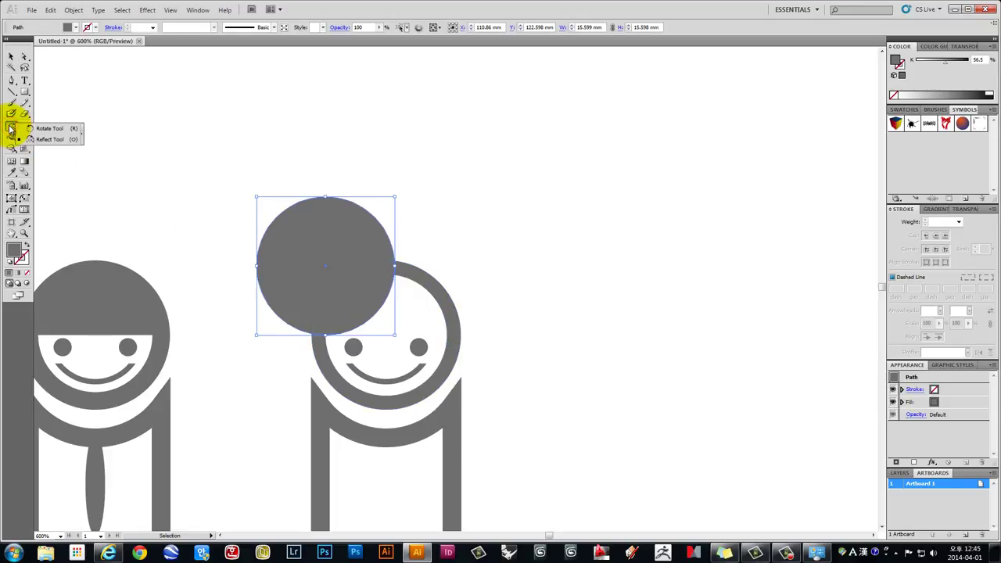
Mirror a copy of the 15.599 mm grey circle across the head's centre to its upper right
left_click_drag(10, 128, 39, 138)
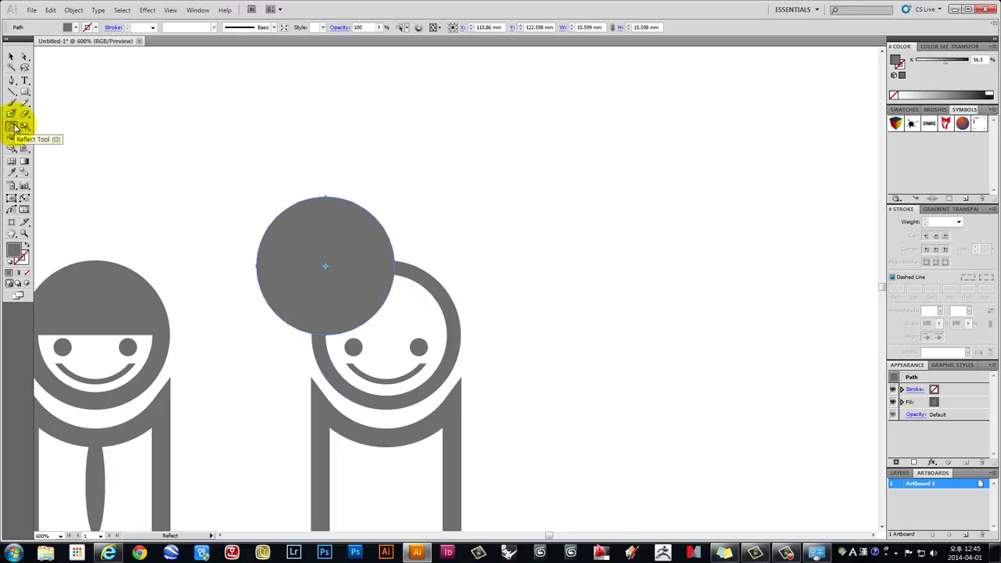
left_click_drag(12, 129, 37, 138)
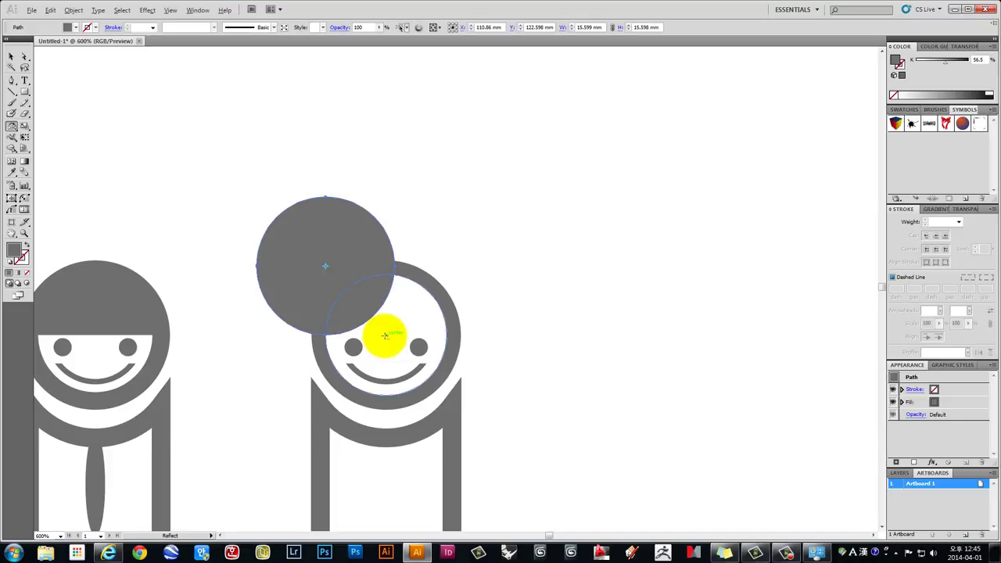
left_click(384, 336, "alt")
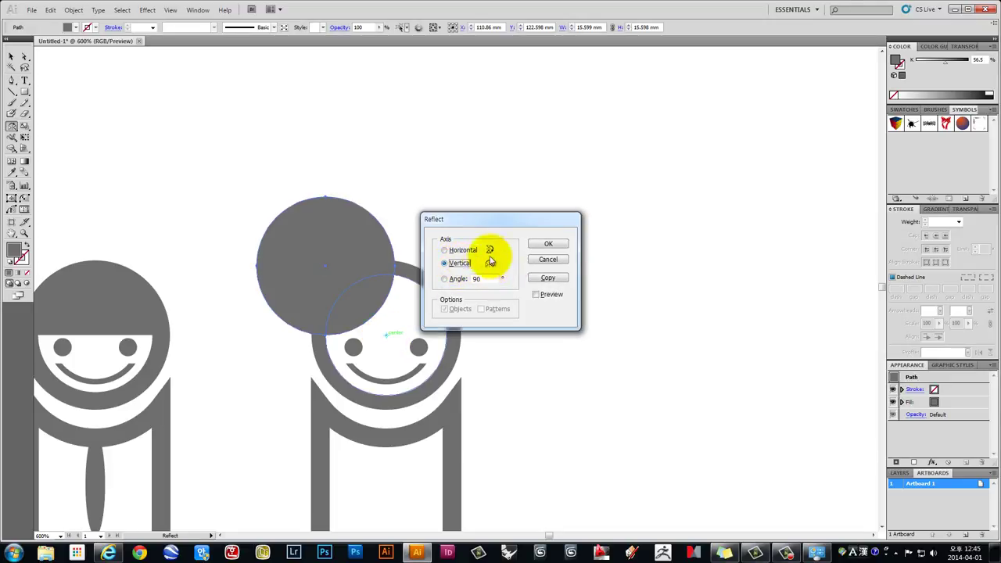
left_click(545, 279)
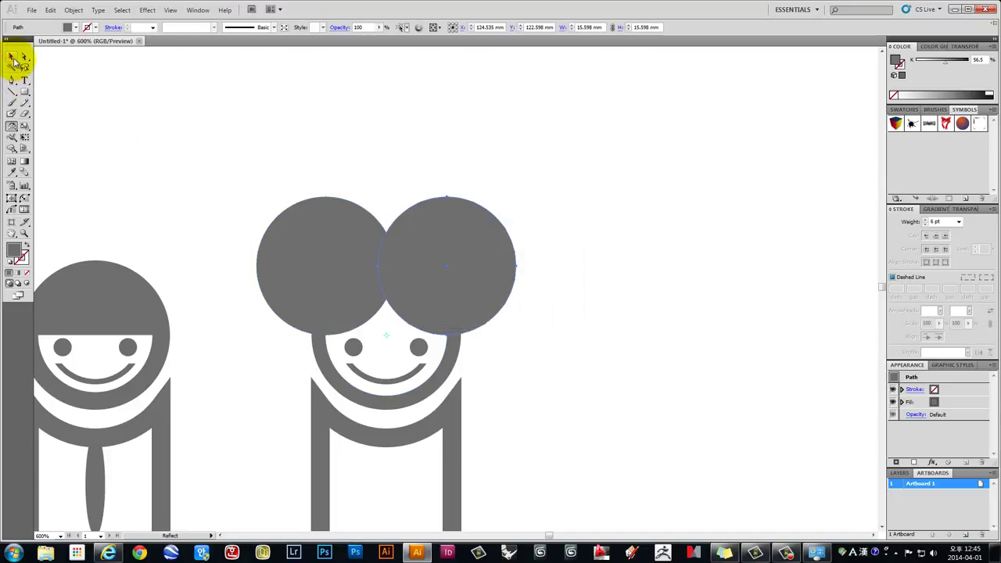
left_click(12, 58)
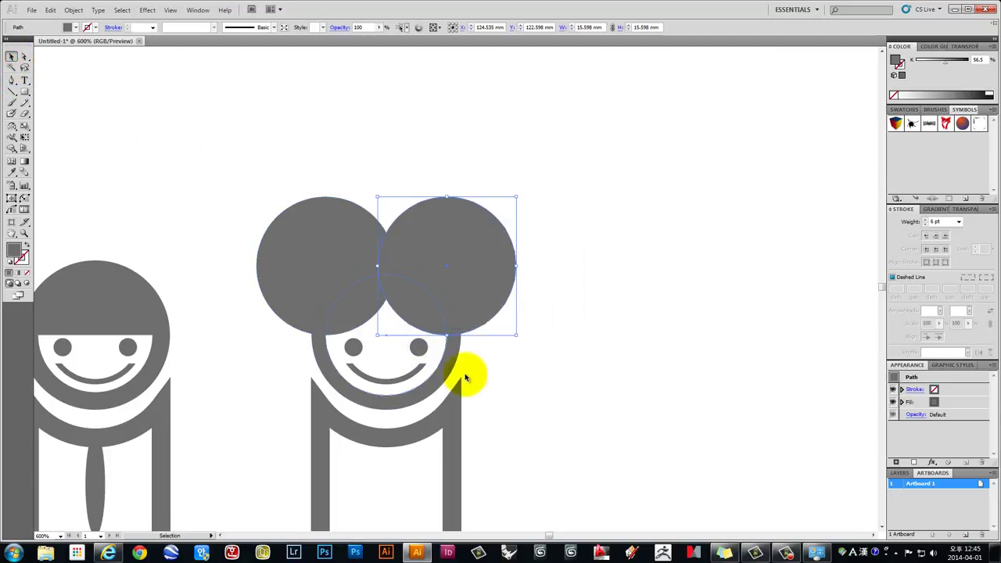
Select both grey circles together with the woman's head shape
left_click(670, 320)
left_click_drag(700, 400, 178, 167)
left_click(275, 108)
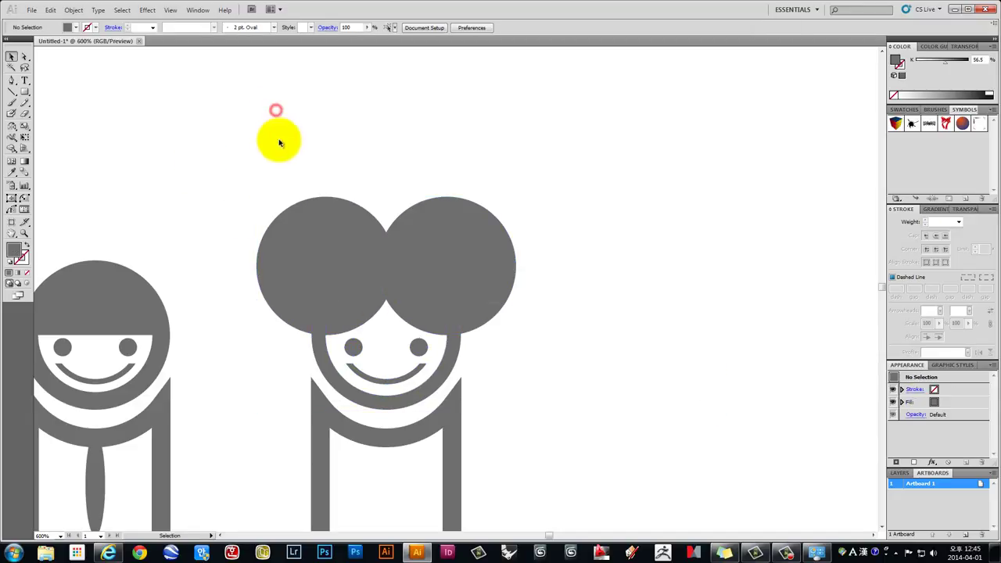
left_click(309, 219)
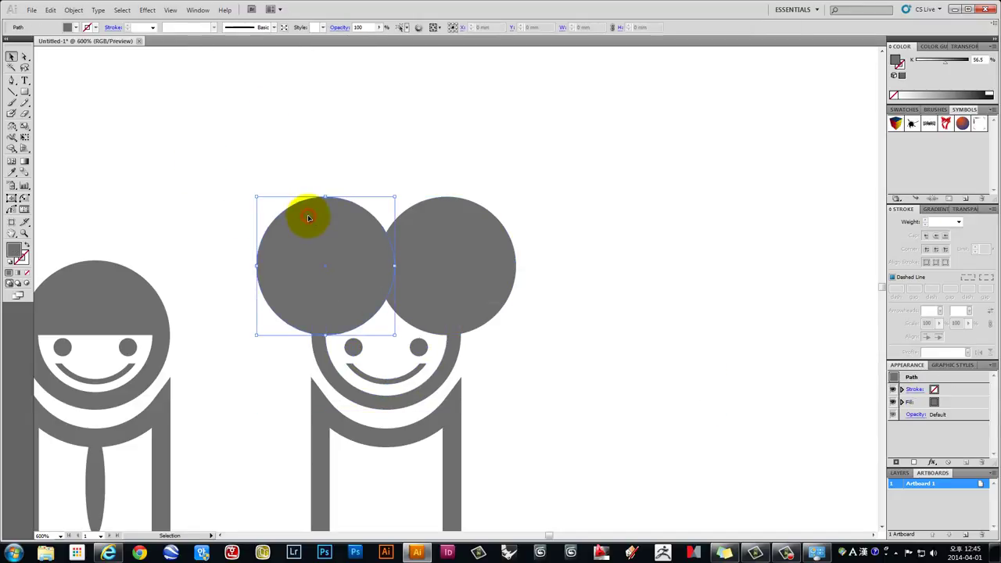
left_click(422, 216, "shift")
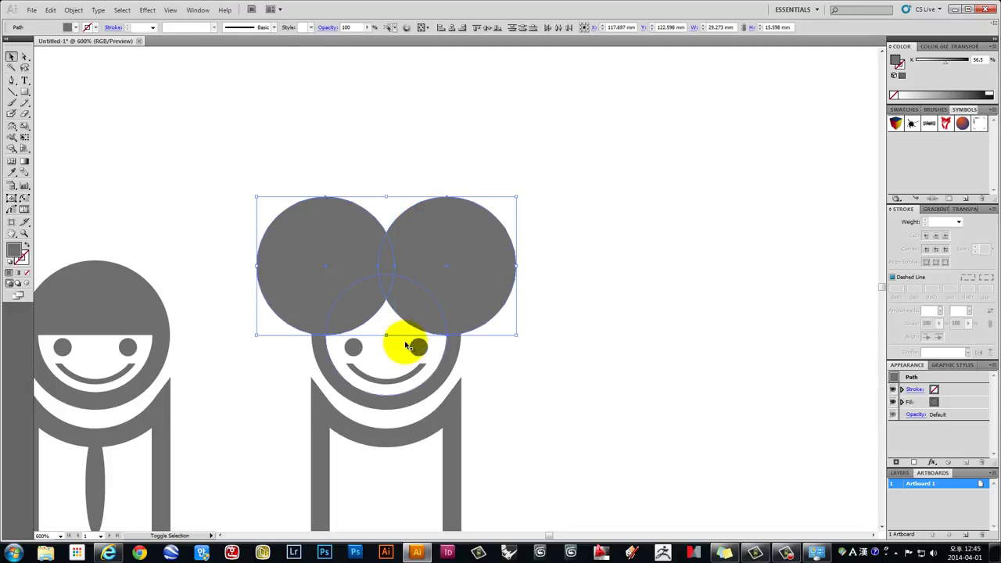
left_click(394, 355, "shift")
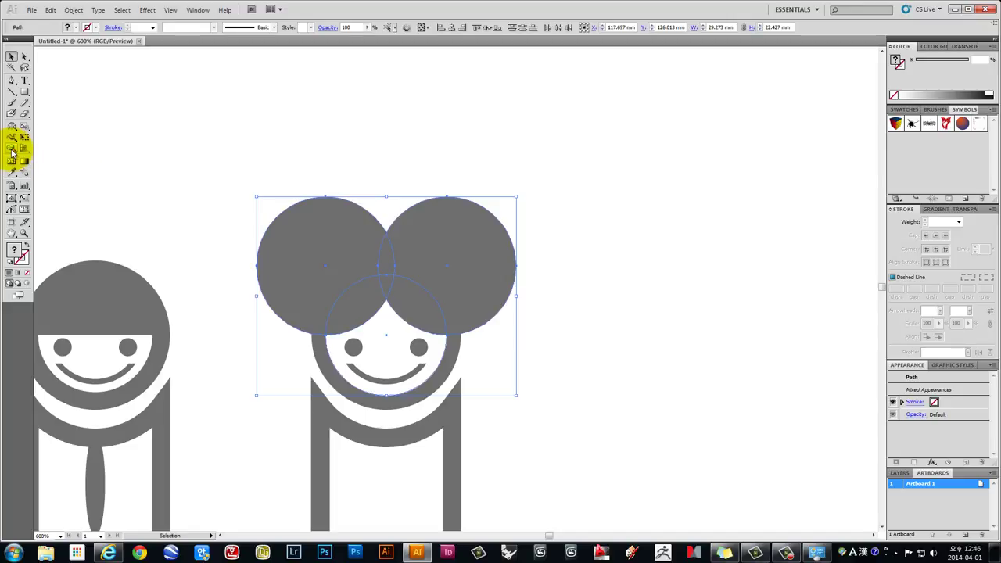
With Shape Builder, delete the circle parts outside the head and merge the hair regions into a parted fringe
left_click(12, 149)
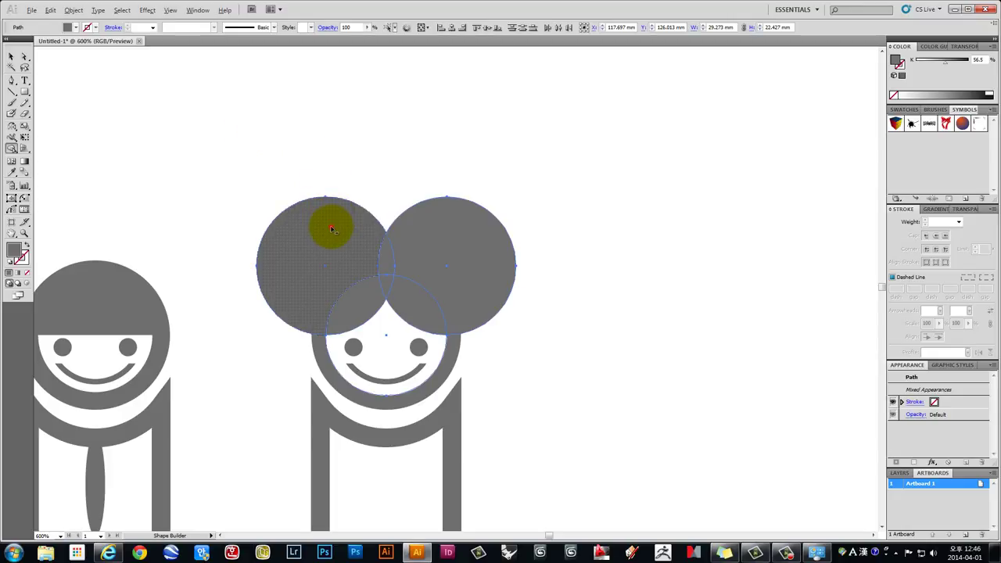
left_click(331, 229, "alt")
left_click(466, 228, "alt")
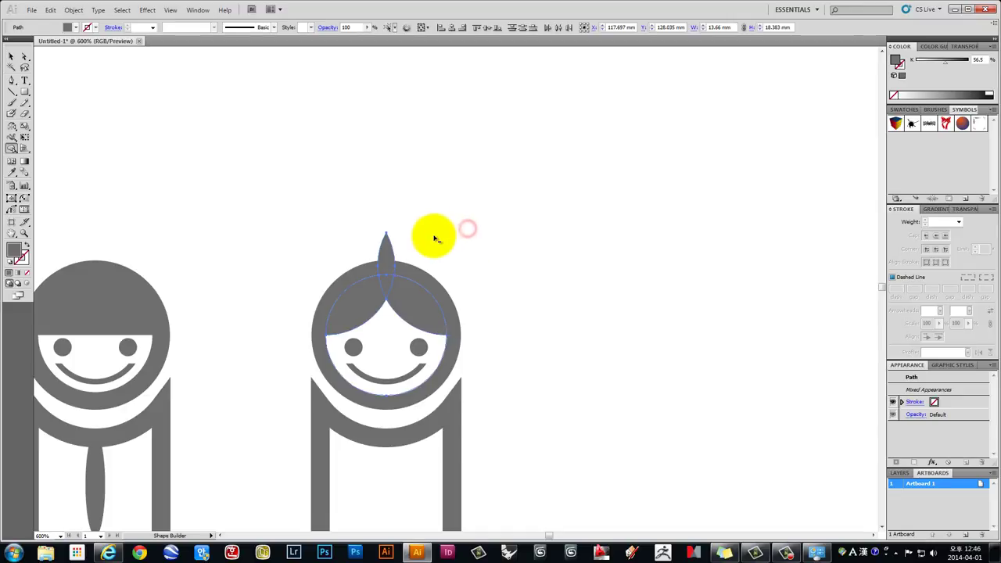
left_click(387, 251, "alt")
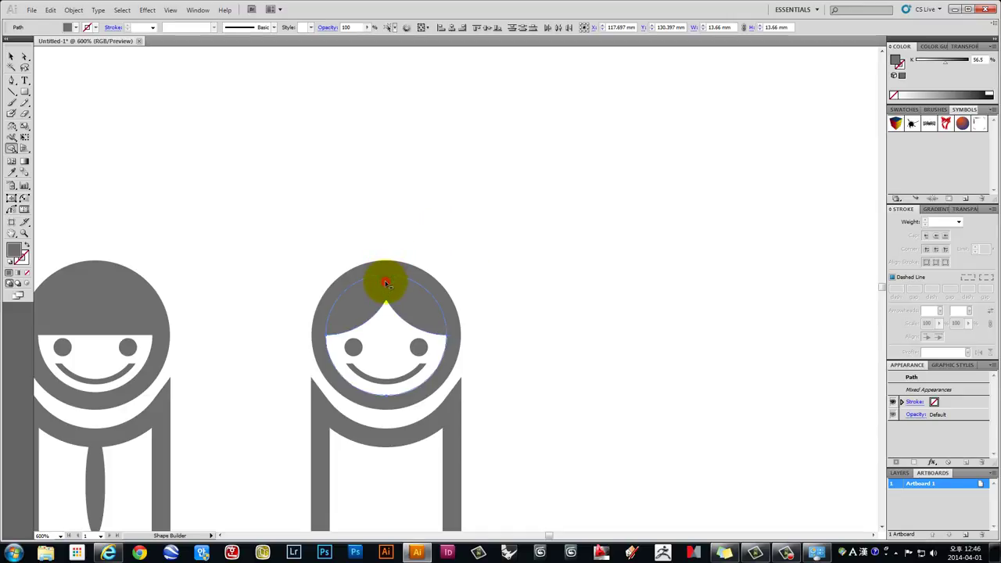
left_click_drag(364, 292, 427, 299)
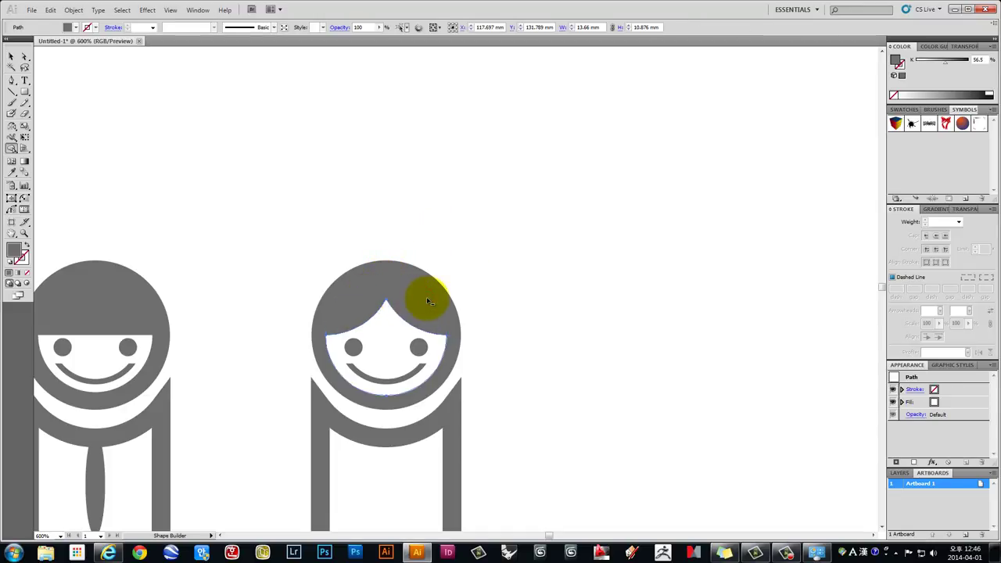
Deselect the finished hair and recentre the view on both figures
left_click(12, 57)
left_click(215, 121)
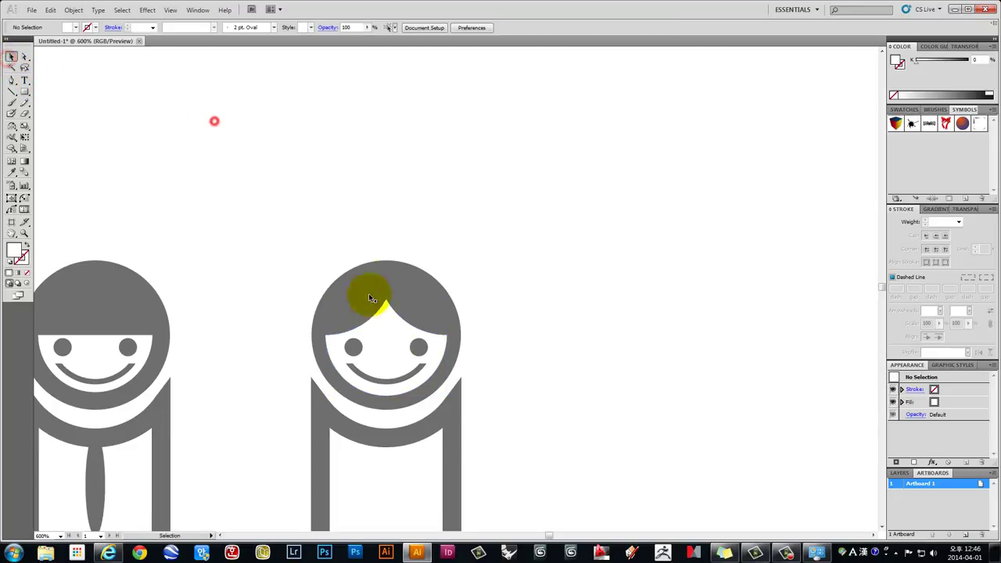
scroll(394, 348, "down", 1)
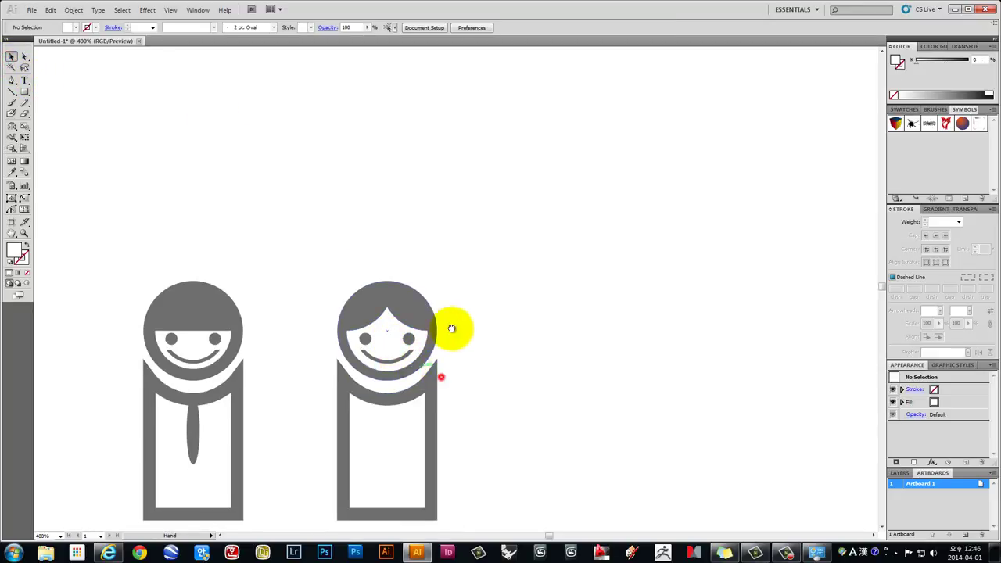
left_click_drag(449, 328, 484, 262)
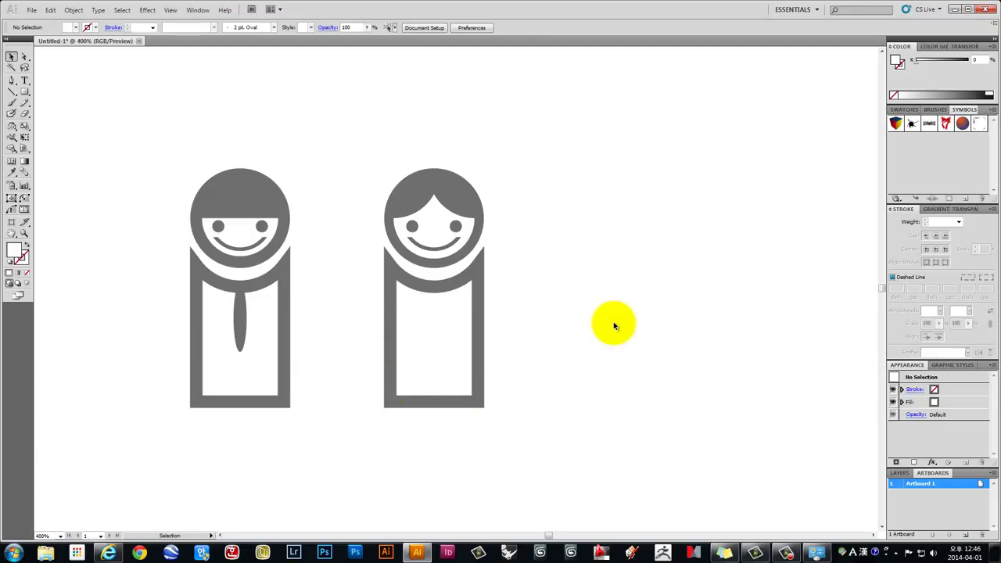
left_click_drag(652, 314, 635, 306)
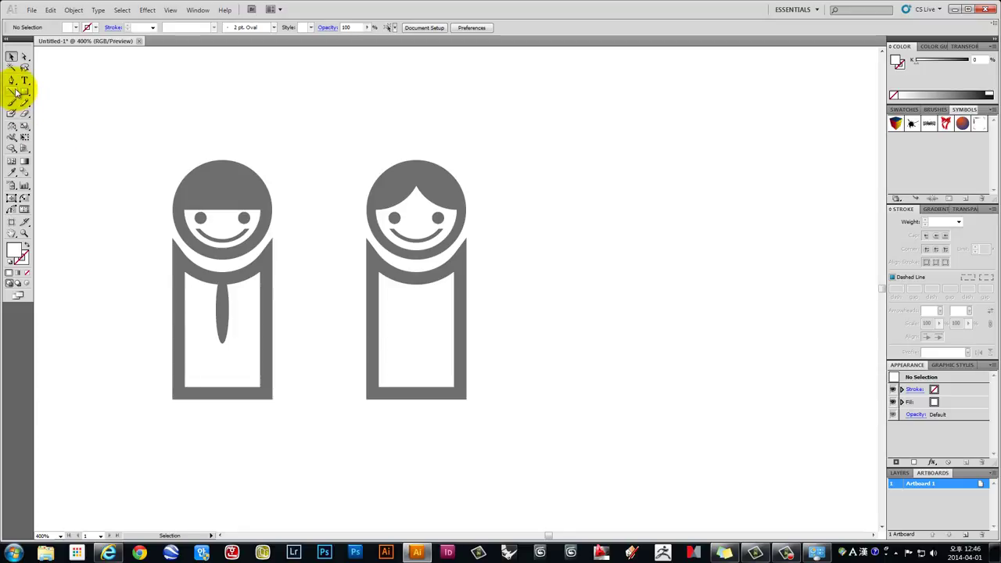
left_click(24, 58)
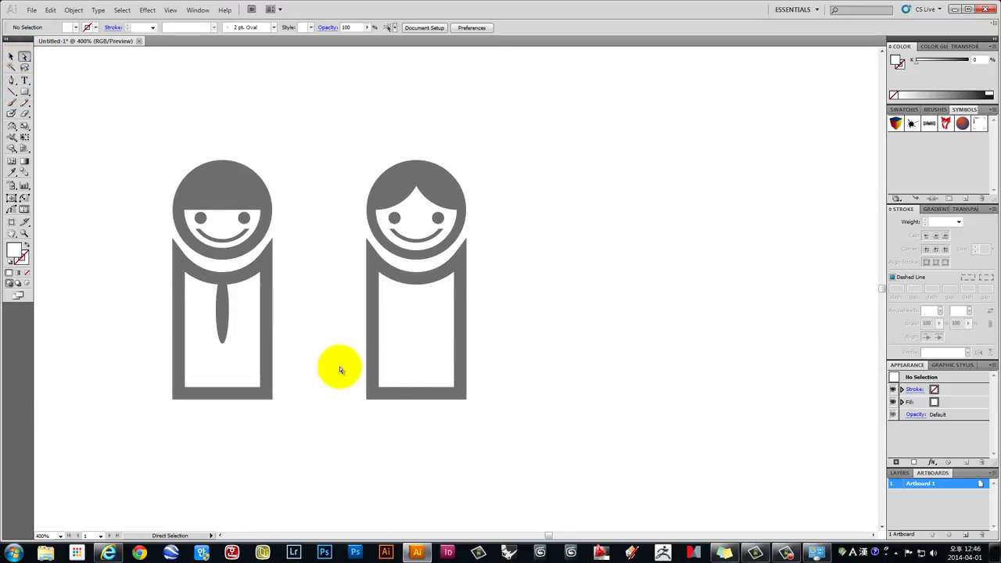
Nudge the body's bottom-left and bottom-right anchors outward into a trapezoid dress
mouse_move(339, 366)
left_mouse_down()
mouse_move(410, 436)
mouse_move(341, 356)
left_mouse_up()
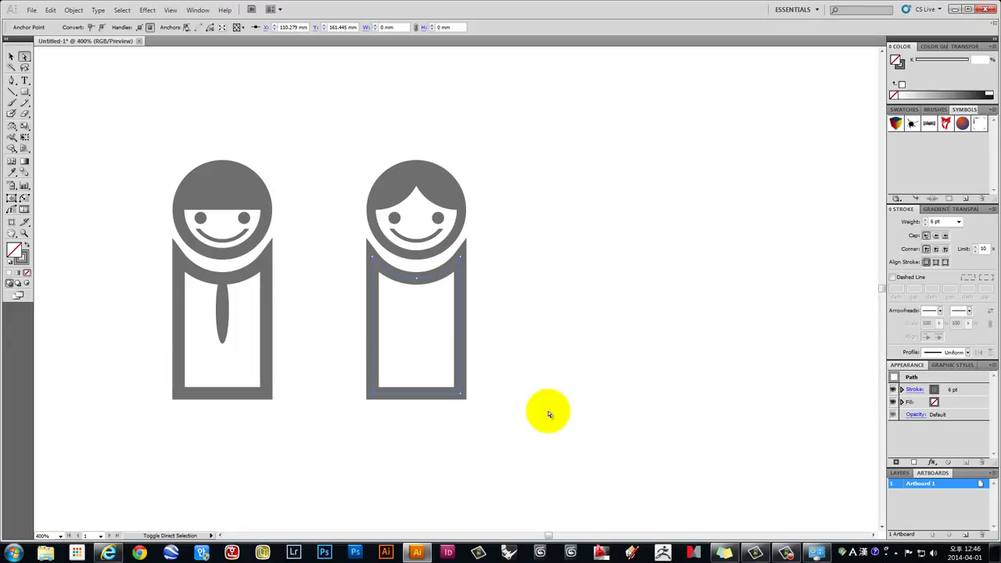
key("Left")
key("Left")
key("Left")
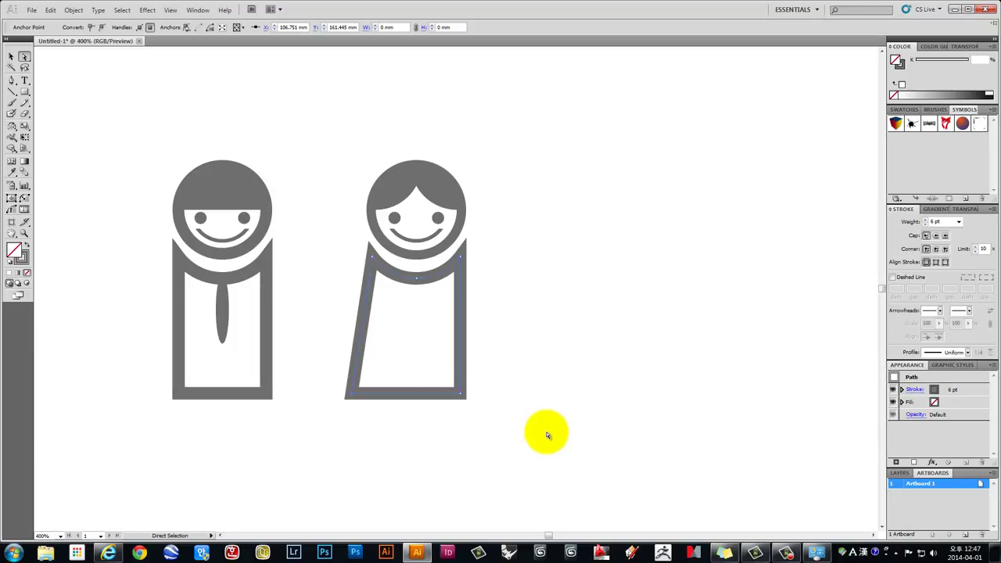
left_click_drag(537, 468, 442, 353)
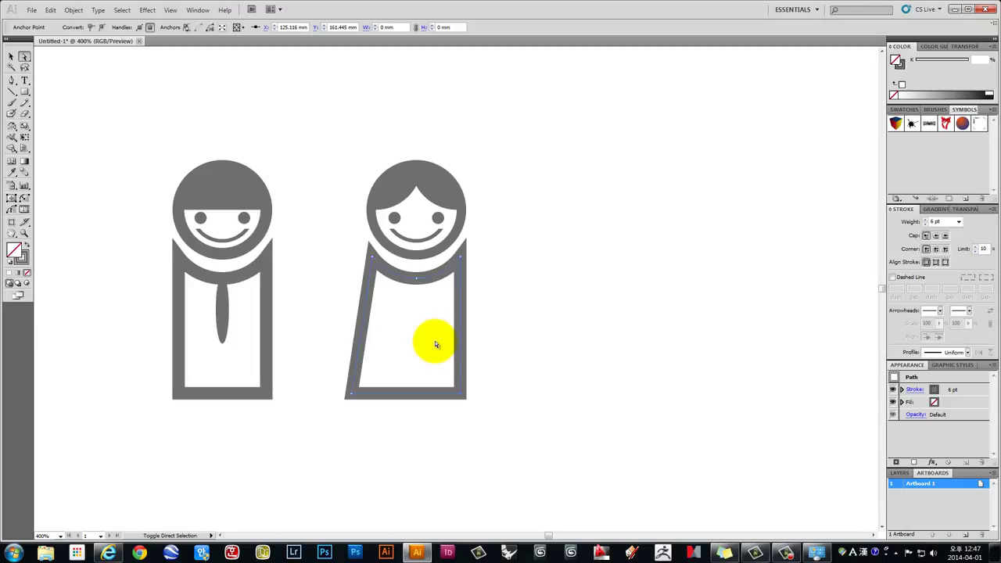
key("Right")
key("Right")
key("Right")
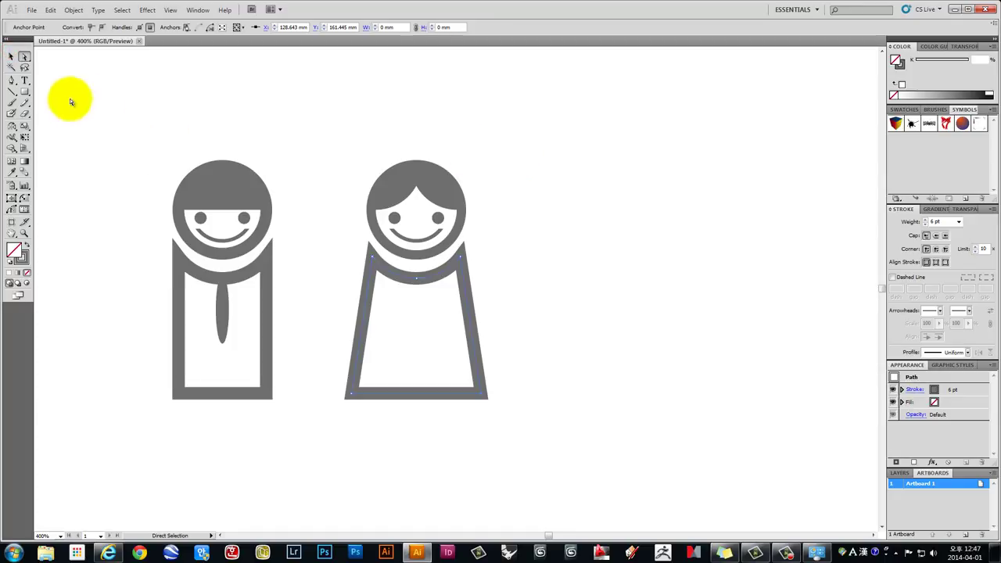
Select the whole woman figure and move it 7.65 mm left
left_click(11, 57)
left_click_drag(548, 122, 352, 478)
left_click_drag(404, 279, 358, 278)
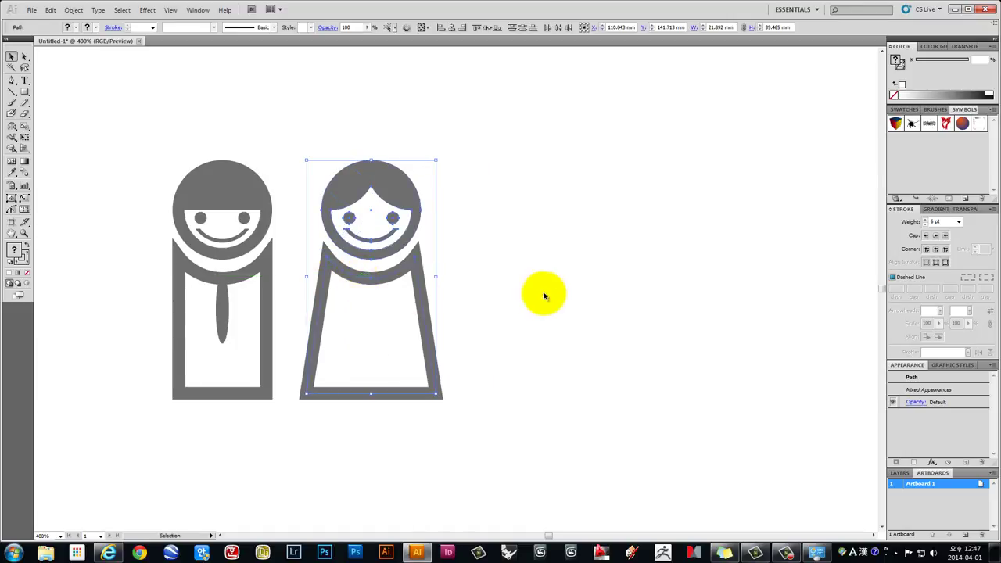
Deselect, check the reference artwork on the right, then return to the man and woman figures
left_click(542, 295)
left_click_drag(538, 307, 594, 377)
scroll(595, 377, "down", 2)
scroll(595, 377, "down", 2)
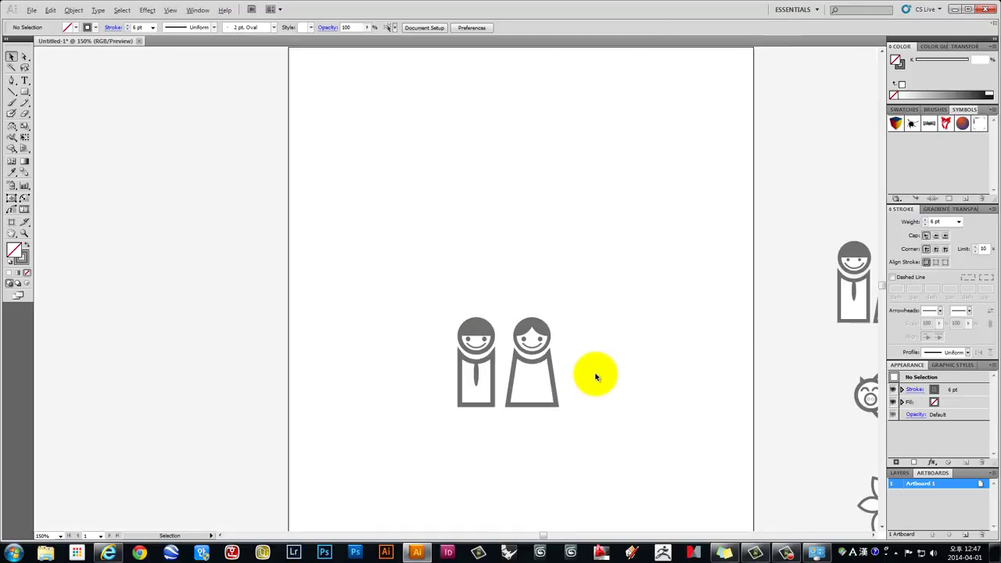
left_click_drag(658, 353, 490, 321)
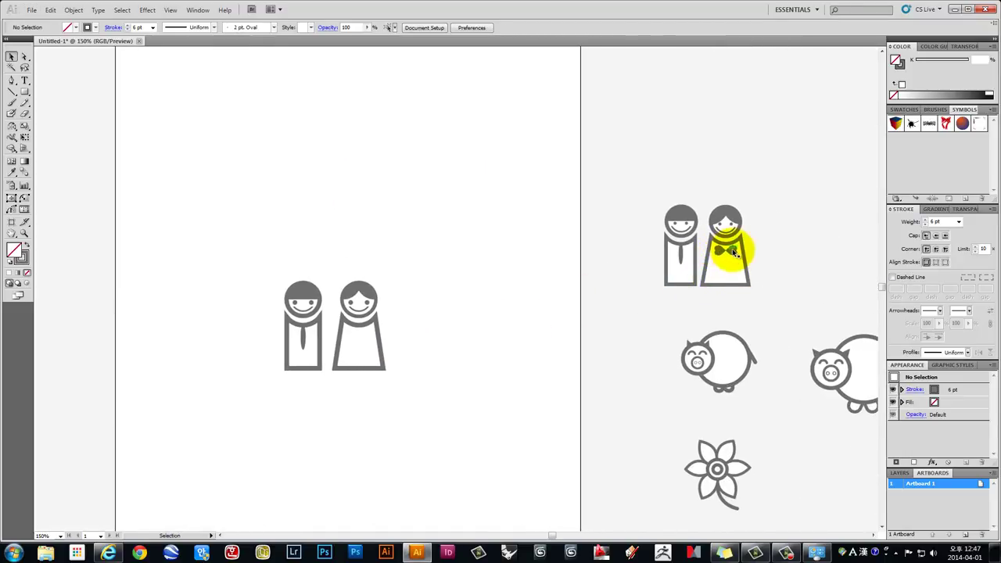
scroll(321, 398, "up", 3)
left_click_drag(490, 272, 401, 353)
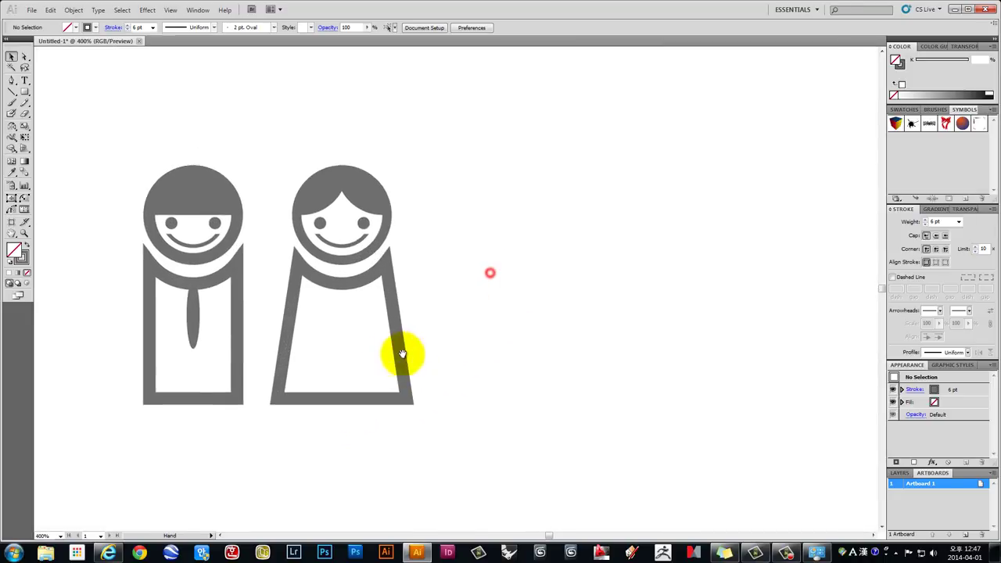
Draw a small 2.999 mm solid grey circle with no outline right of the woman
left_click(28, 95)
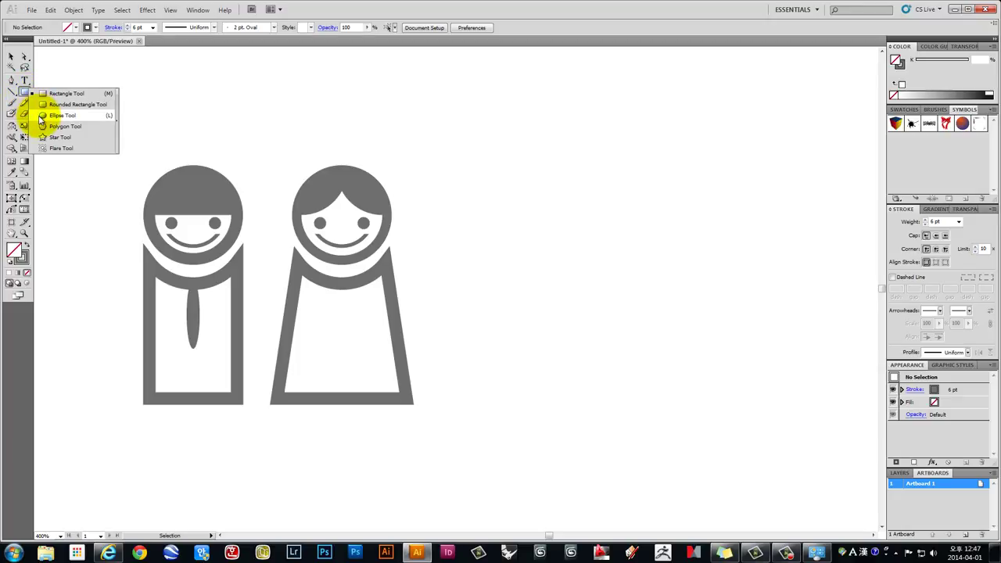
left_click(41, 117)
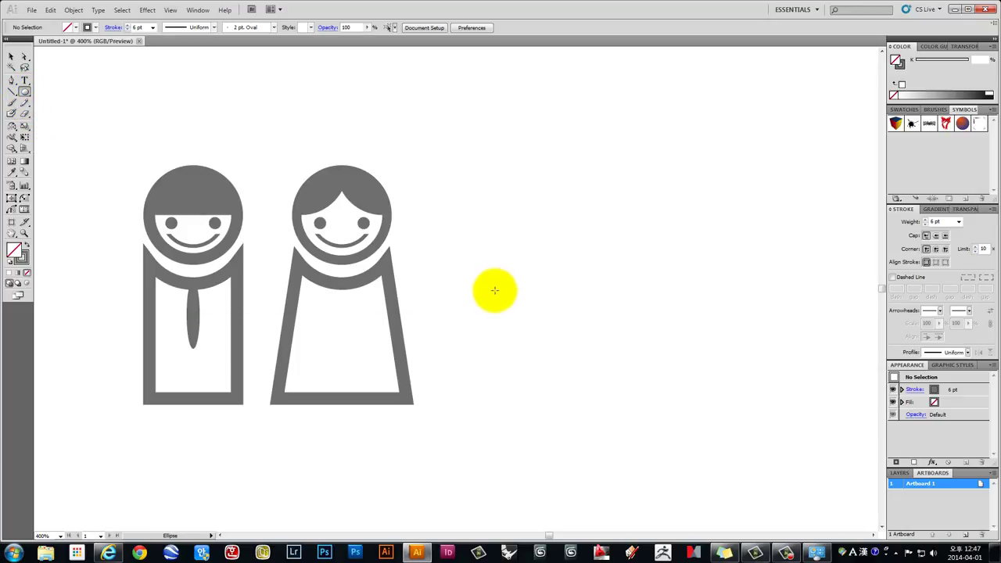
left_click_drag(505, 290, 520, 305)
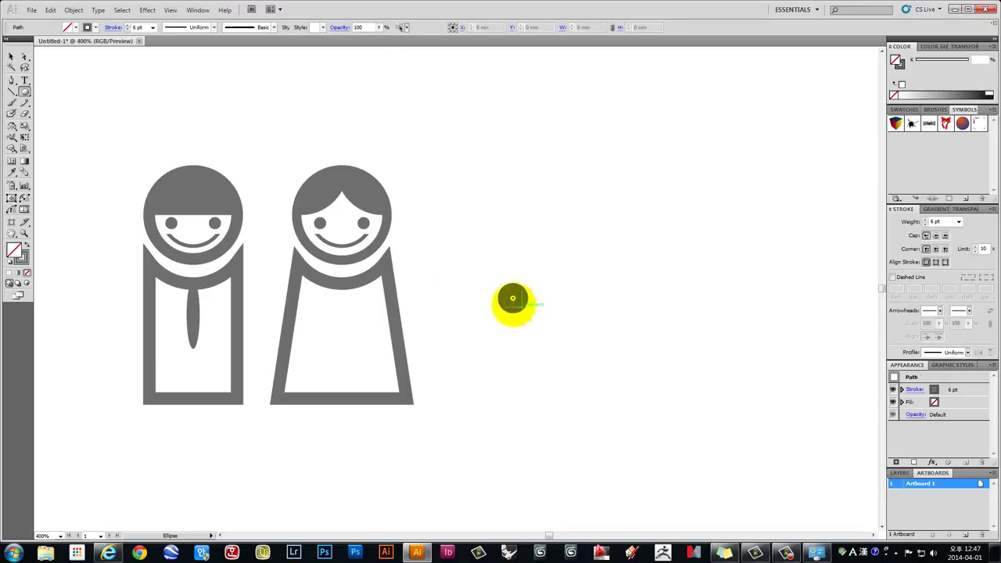
left_click(25, 246)
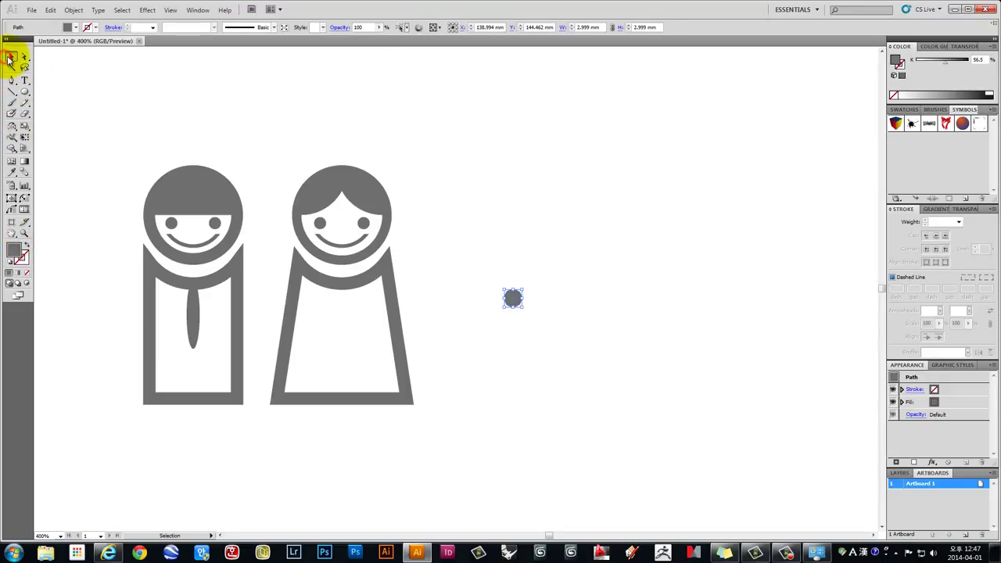
scroll(520, 305, "up", 4)
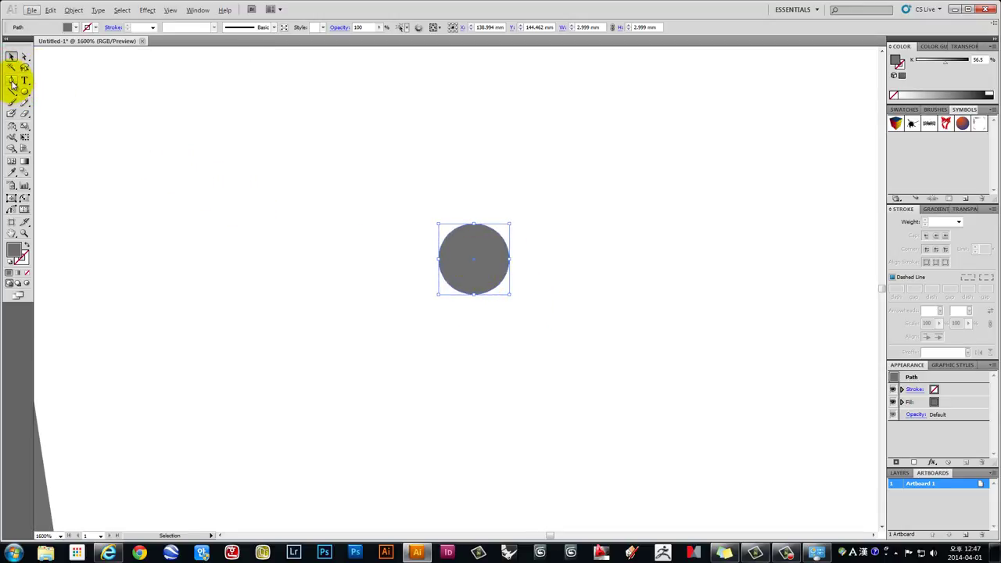
left_click(441, 357)
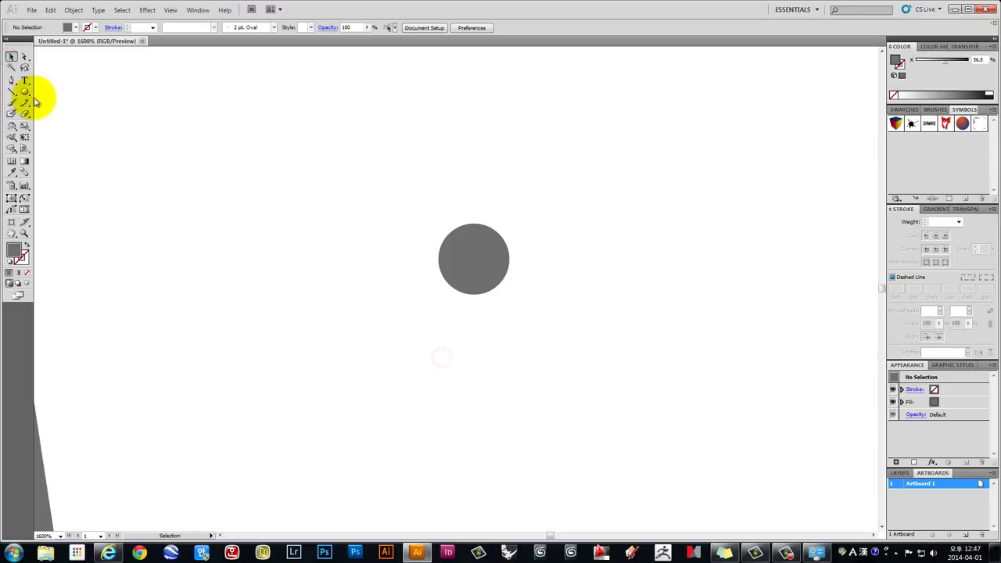
left_click(11, 81)
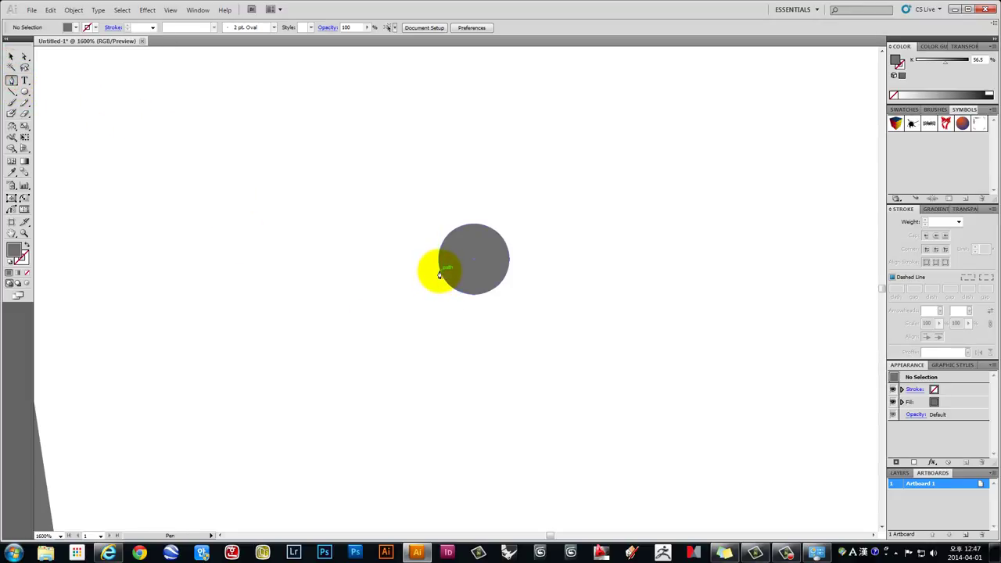
Pen-draw a curved tail tapering to a point below the grey circle, then select circle and tail
left_click(439, 273)
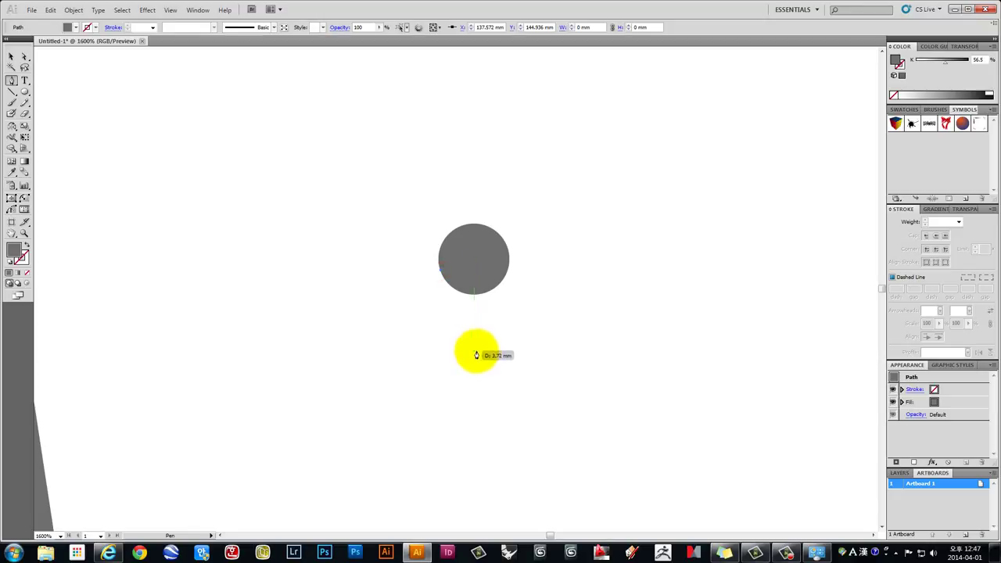
mouse_move(477, 351)
left_mouse_down()
mouse_move(510, 386)
mouse_move(504, 377)
left_mouse_up()
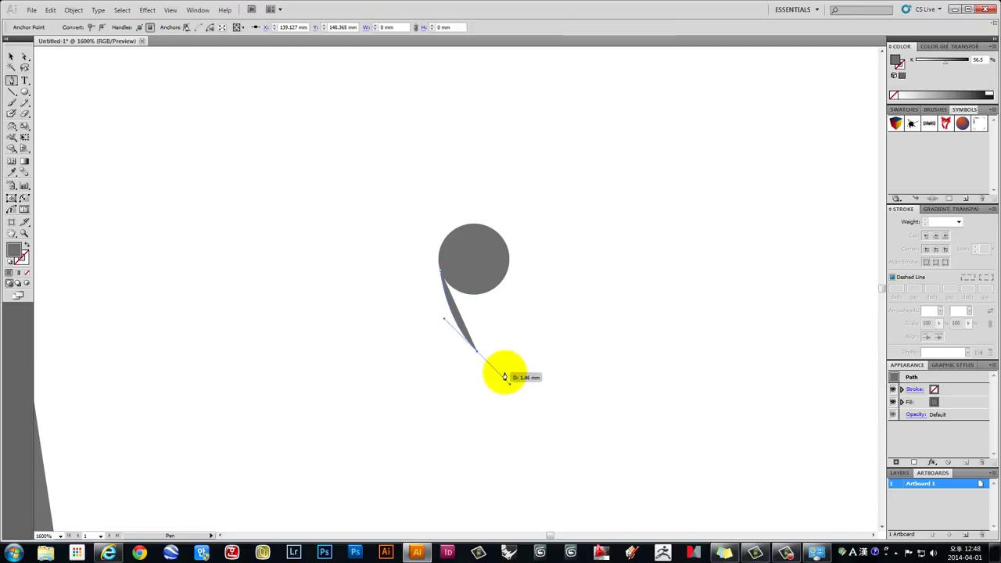
left_click_drag(510, 381, 509, 368)
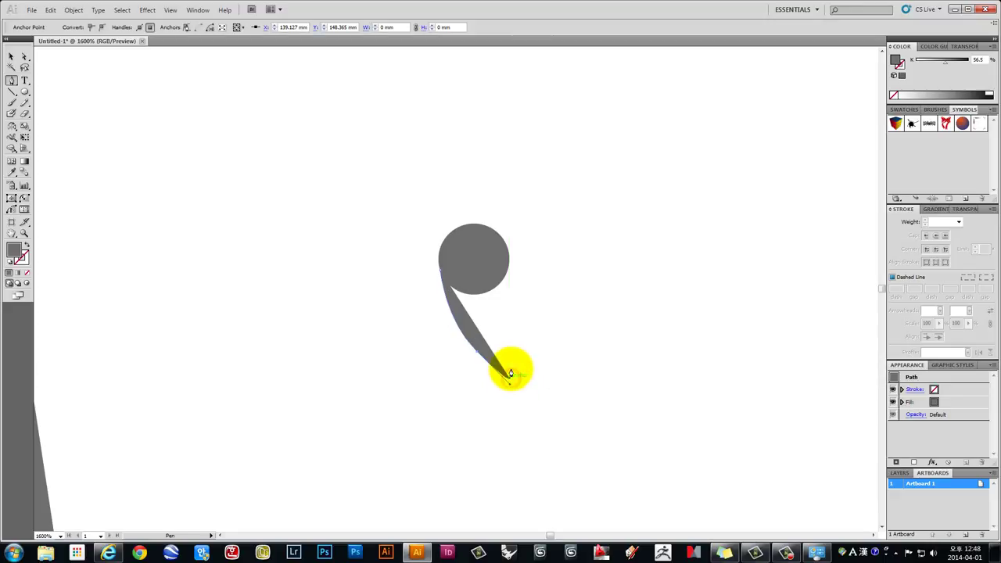
left_click_drag(547, 304, 509, 347)
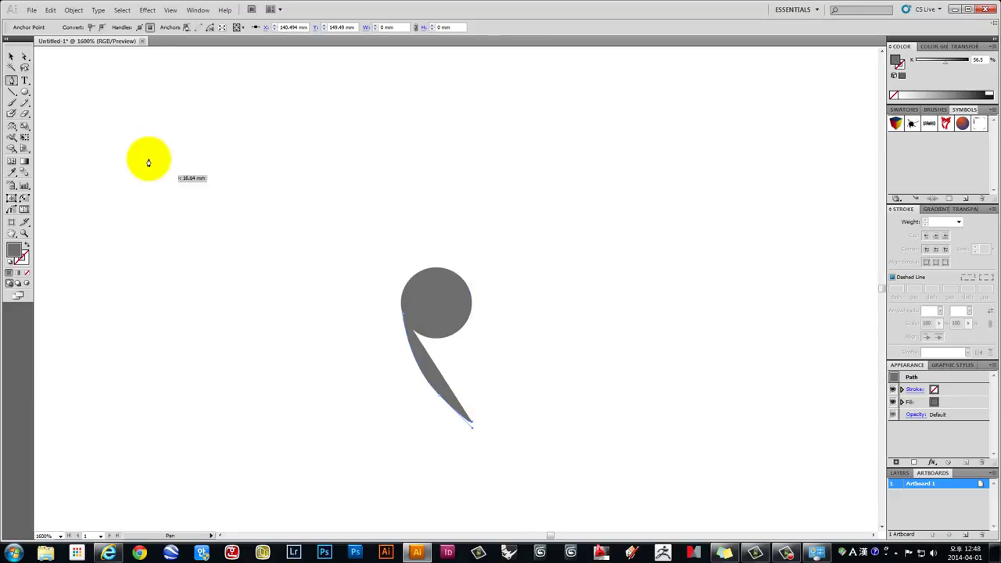
mouse_move(431, 354)
left_mouse_down()
mouse_move(23, 69)
mouse_move(21, 88)
mouse_move(431, 368)
mouse_move(472, 420)
mouse_move(475, 316)
mouse_move(447, 302)
mouse_move(405, 314)
left_mouse_up()
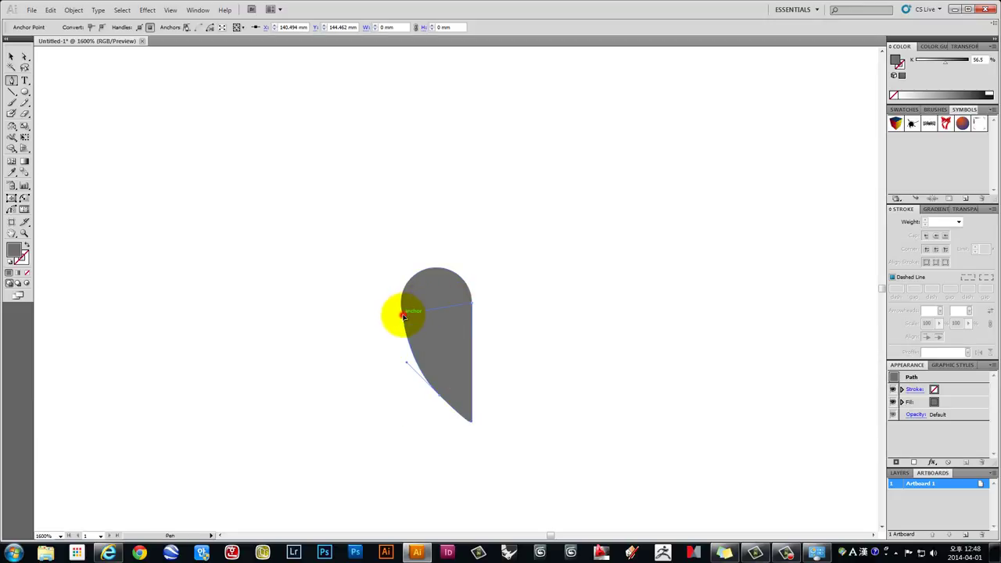
left_click(11, 57)
left_click(446, 262)
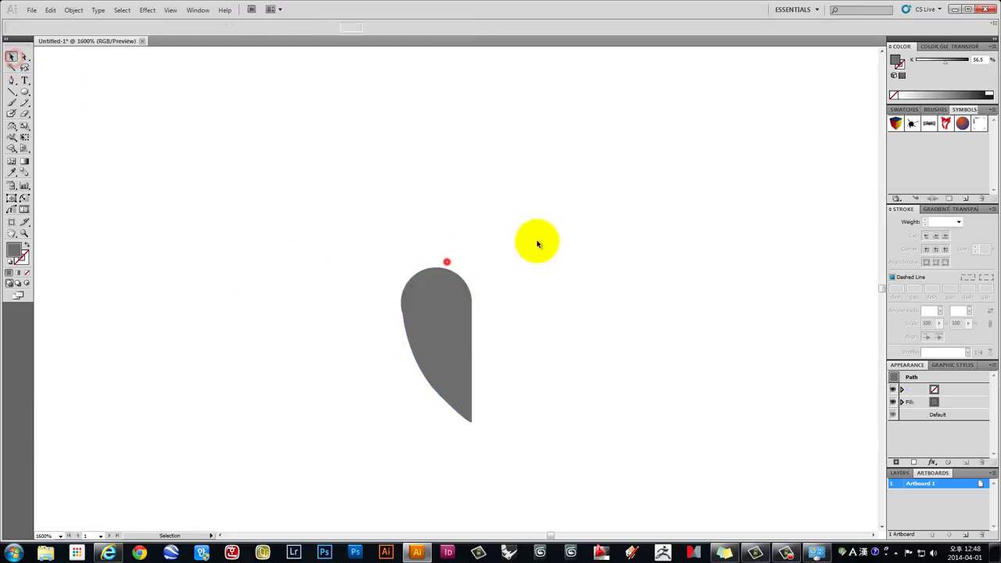
left_click_drag(537, 244, 398, 424)
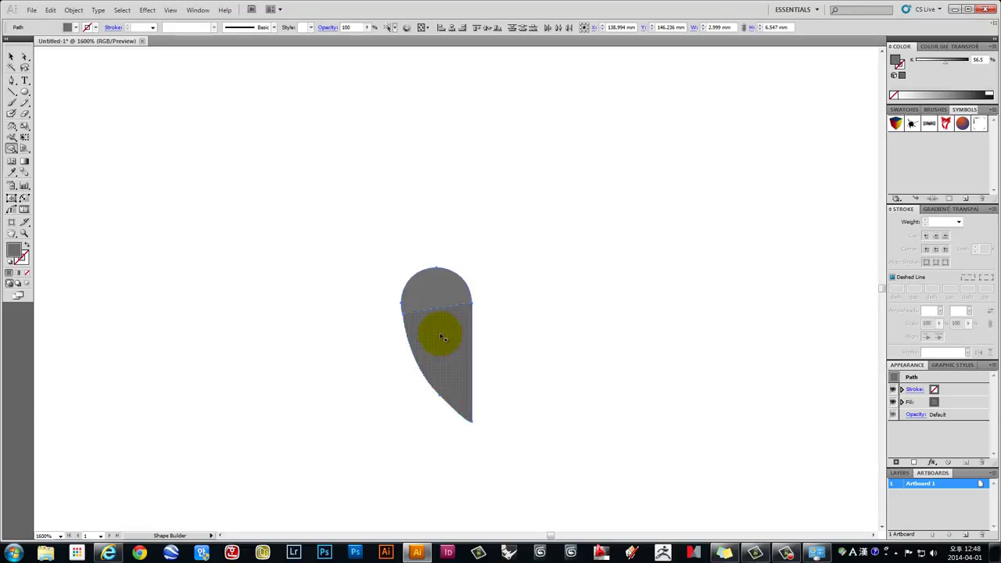
Merge the circle and tail into one half-heart shape with Shape Builder
left_click_drag(451, 350, 441, 300)
scroll(426, 316, "up", 1)
scroll(422, 312, "up", 2)
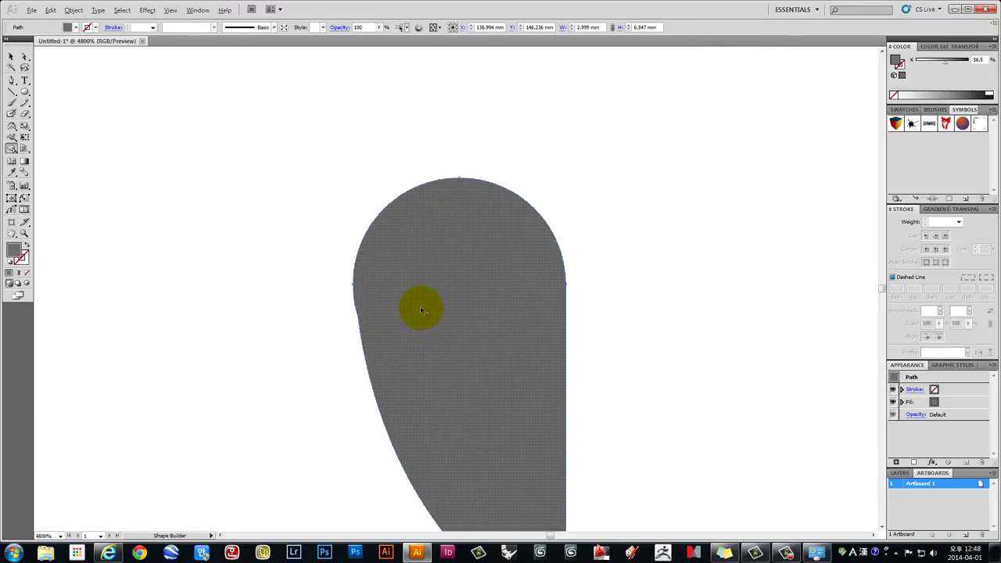
Move the anchor on the half-heart's left edge to smooth its bend
left_click(24, 57)
left_click_drag(330, 312, 364, 335)
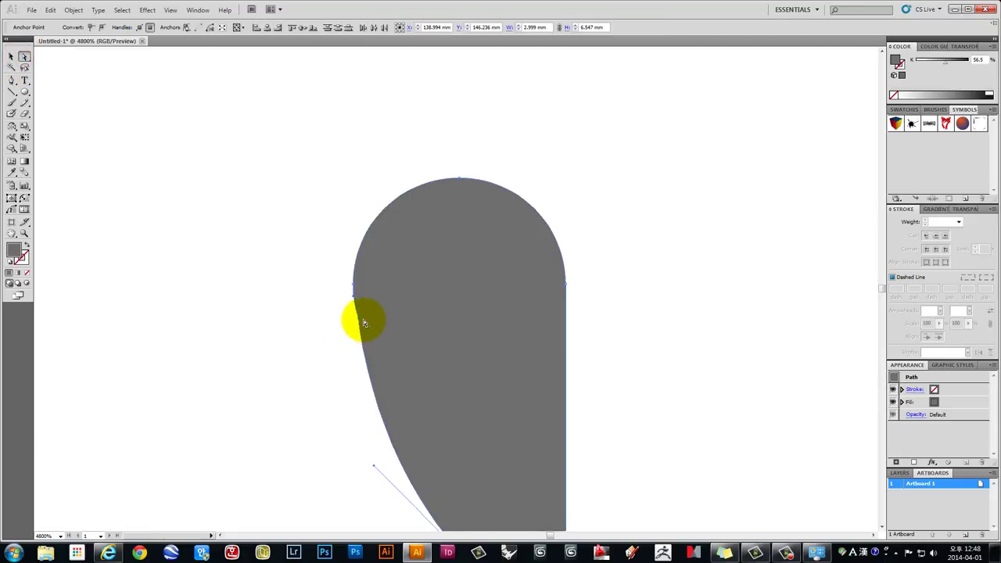
scroll(364, 323, "up", 1)
left_click(345, 304)
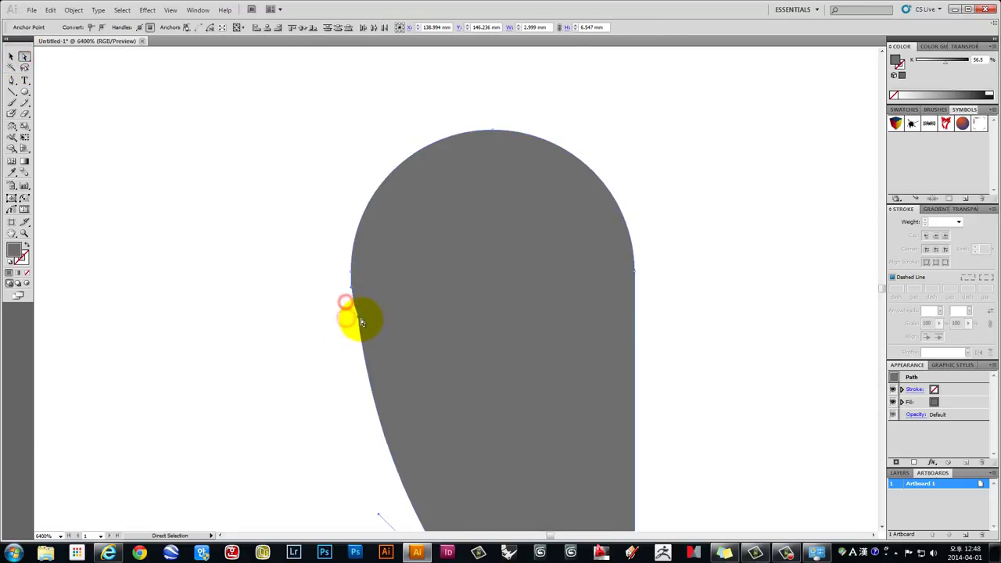
left_click_drag(360, 321, 357, 323)
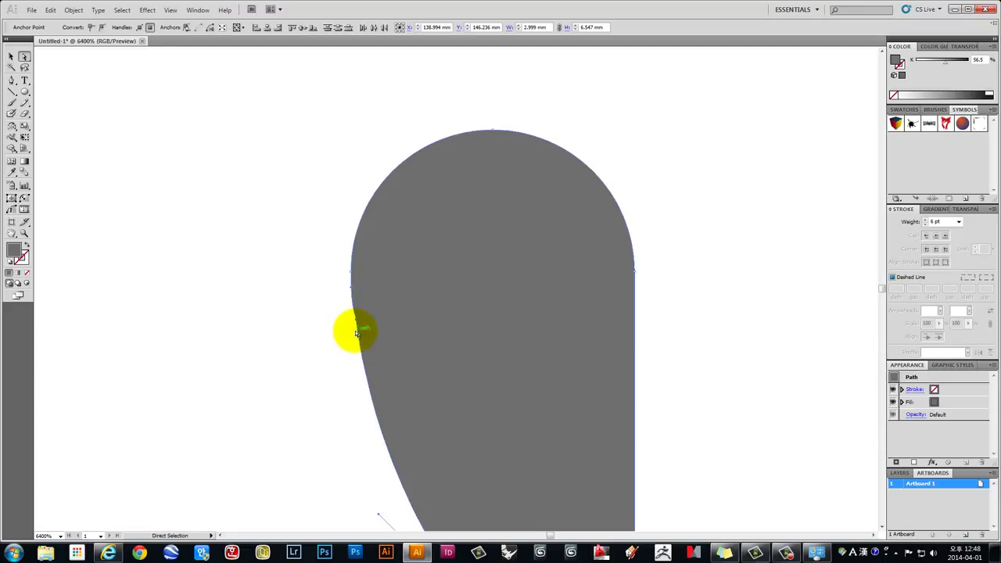
left_click(350, 317)
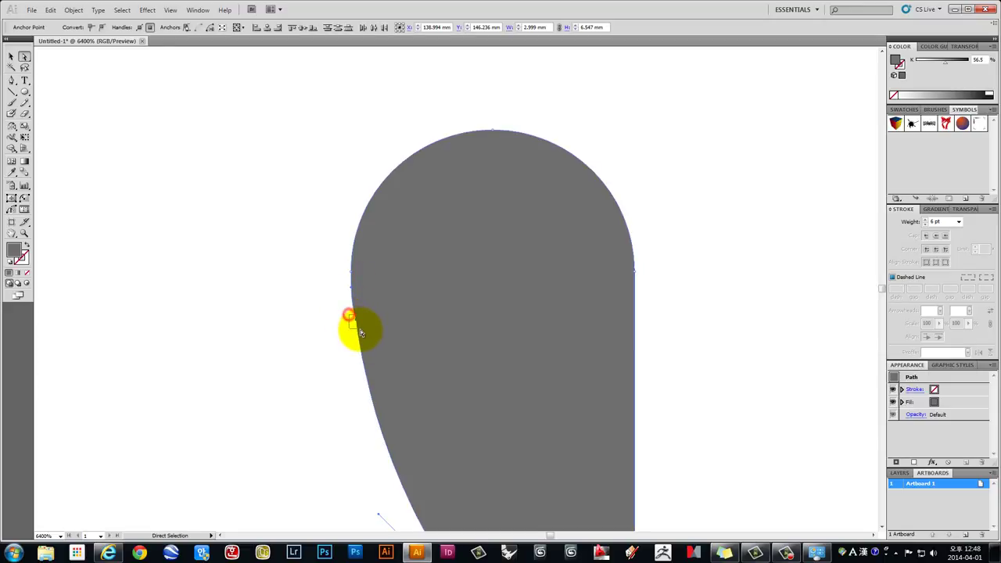
scroll(360, 323, "down", 2)
scroll(358, 326, "down", 2)
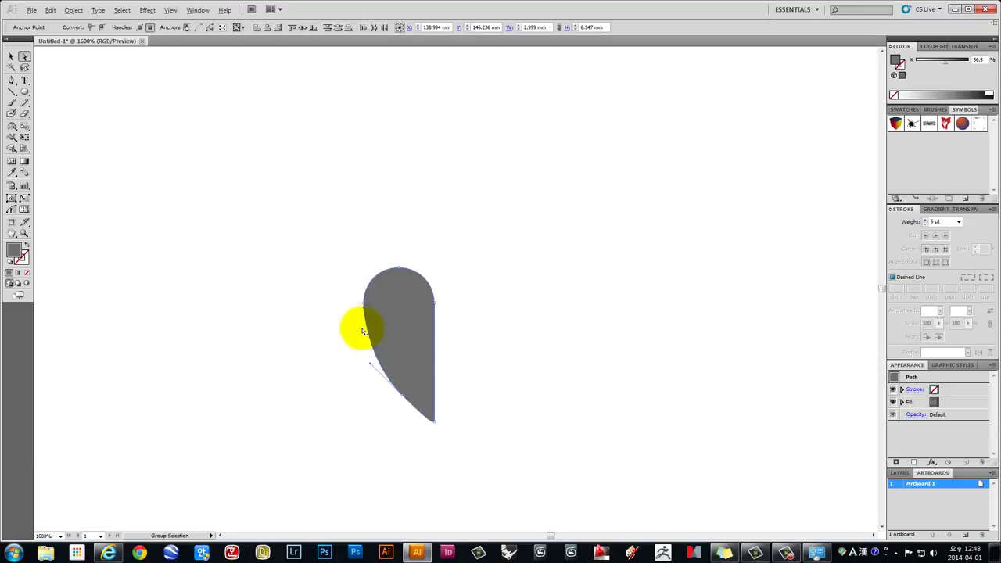
scroll(380, 347, "up", 1)
scroll(379, 348, "up", 1)
Deselect and then reselect the finished half-heart shape
left_click(583, 352)
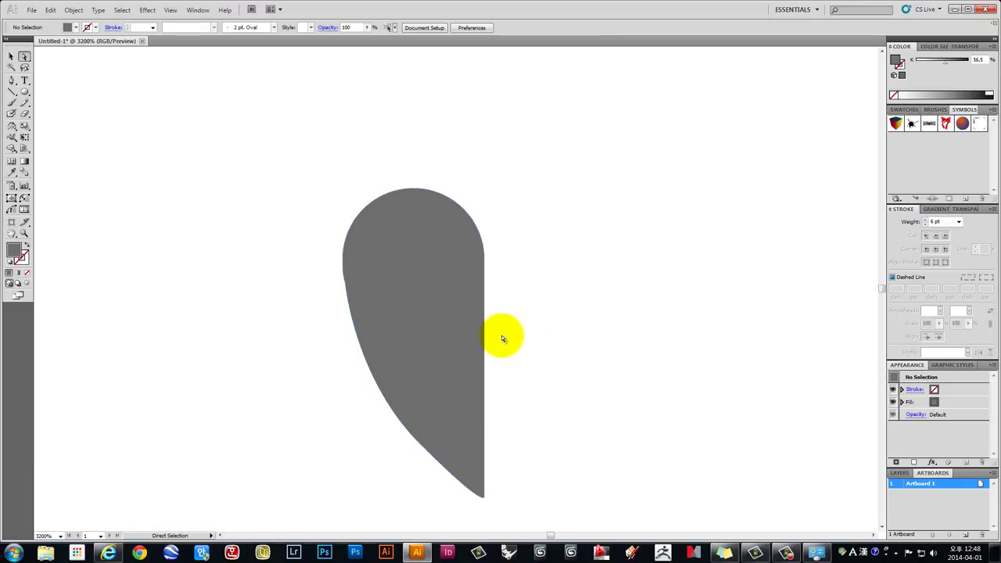
scroll(501, 335, "down", 1)
scroll(502, 335, "down", 1)
left_click(11, 56)
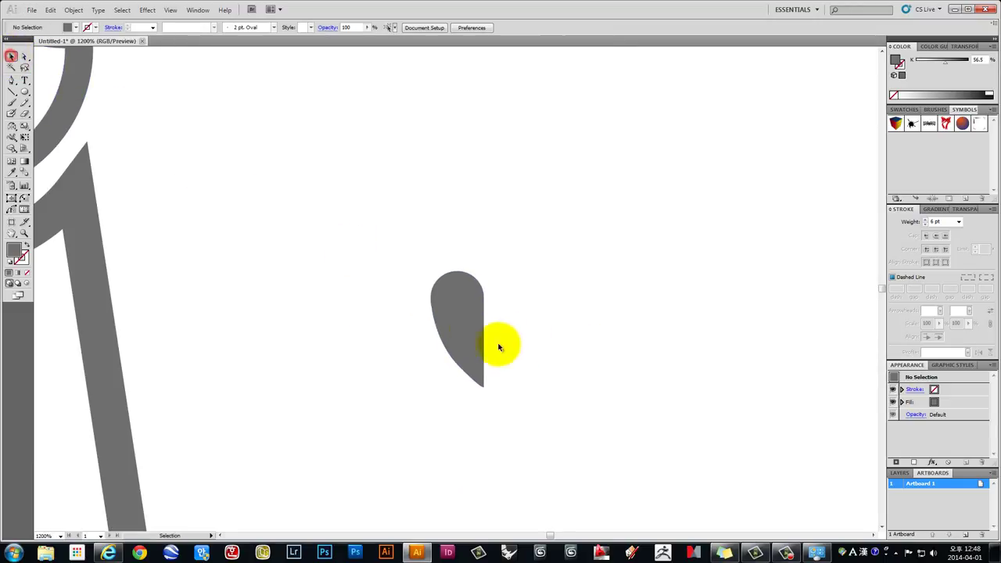
left_click(532, 346)
left_click(477, 311)
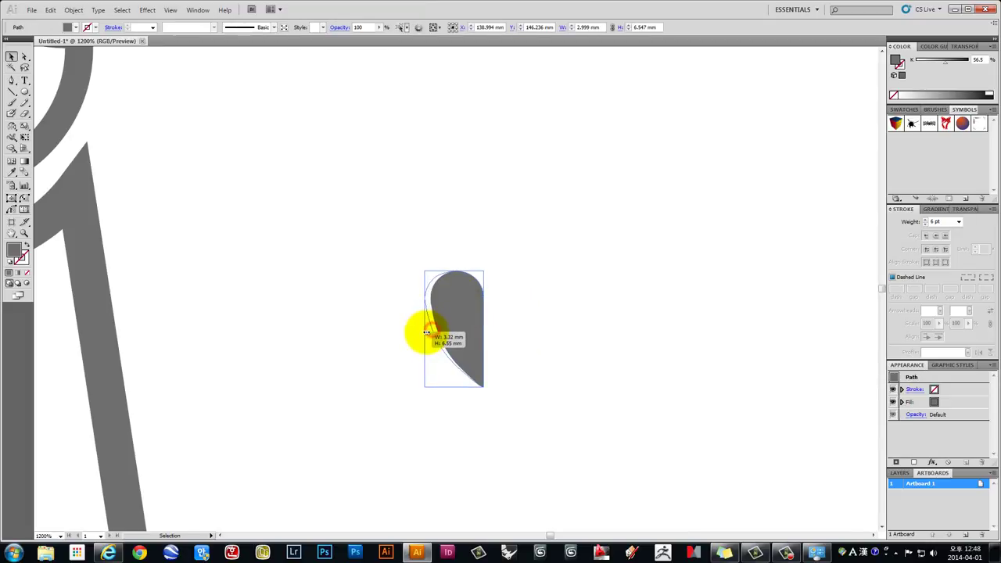
Widen the half-heart by pulling its left side outward, then reselect it
left_click_drag(431, 329, 425, 330)
left_click(527, 308)
left_click(469, 314)
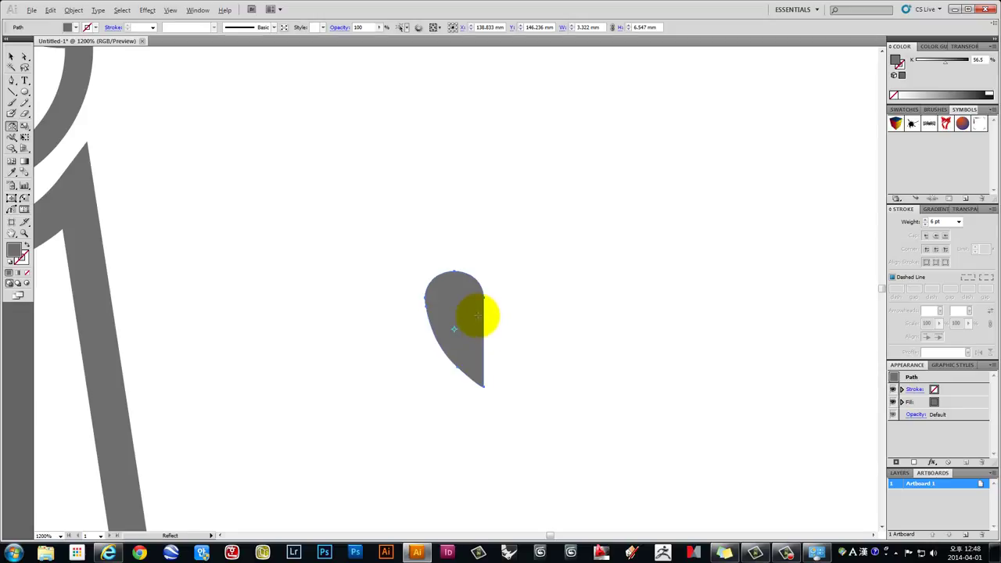
Reflect a copy across the vertical axis to complete a 6.644 × 6.547 mm heart, and select both halves
left_click(484, 309, "alt")
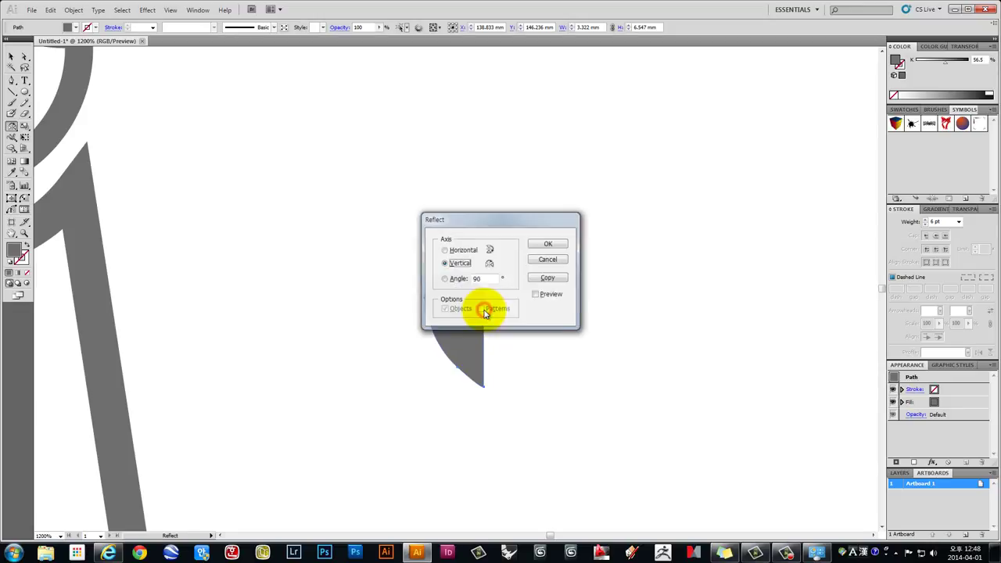
left_click(453, 263)
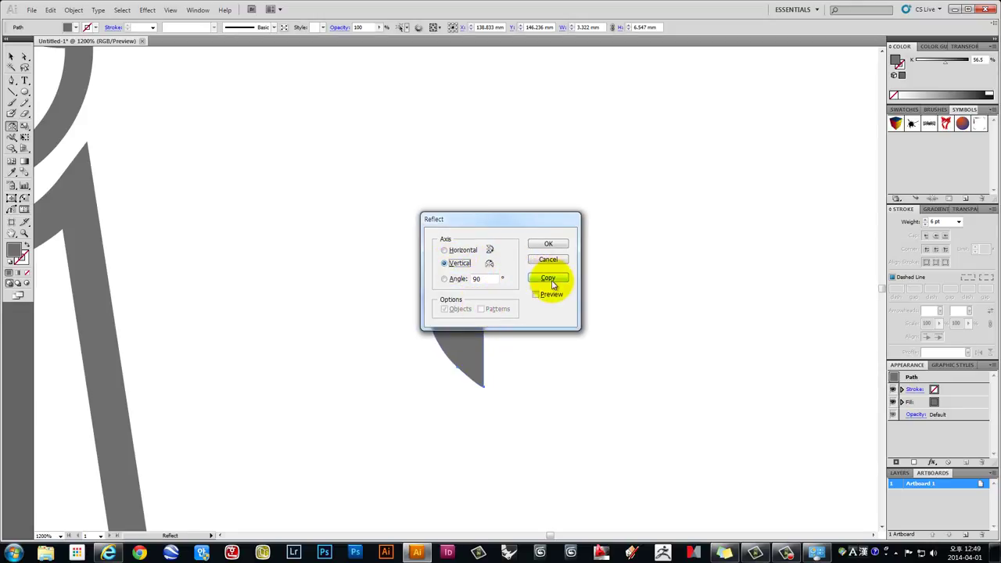
left_click(548, 277)
left_click(12, 57)
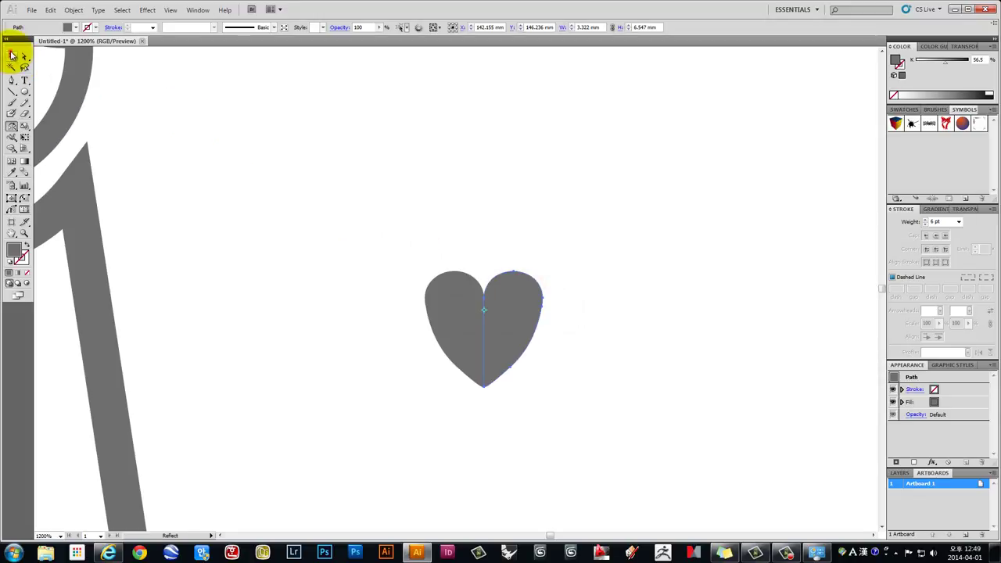
left_click(552, 419)
left_click_drag(591, 433, 391, 227)
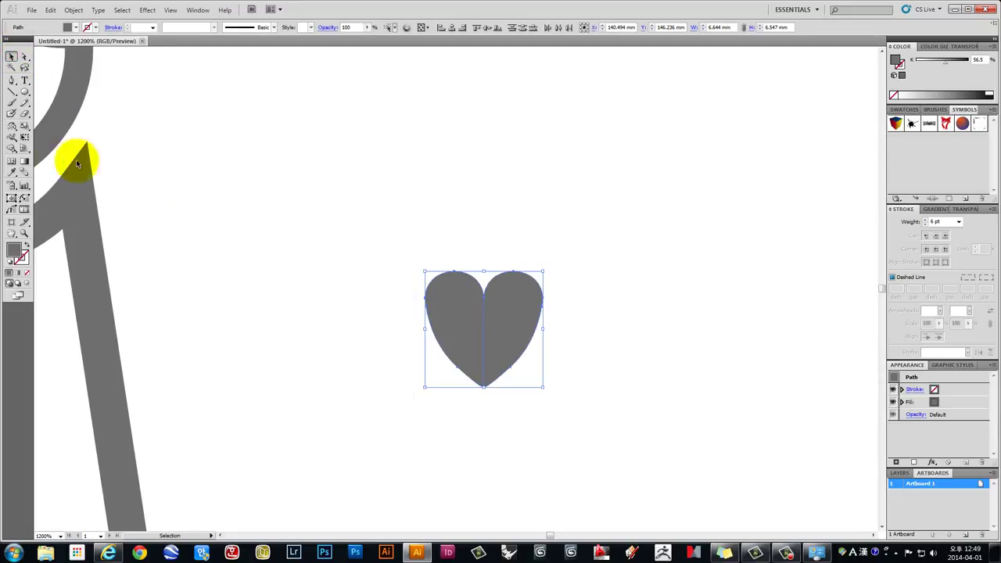
Merge the two heart halves into one shape with Shape Builder
left_click(463, 331)
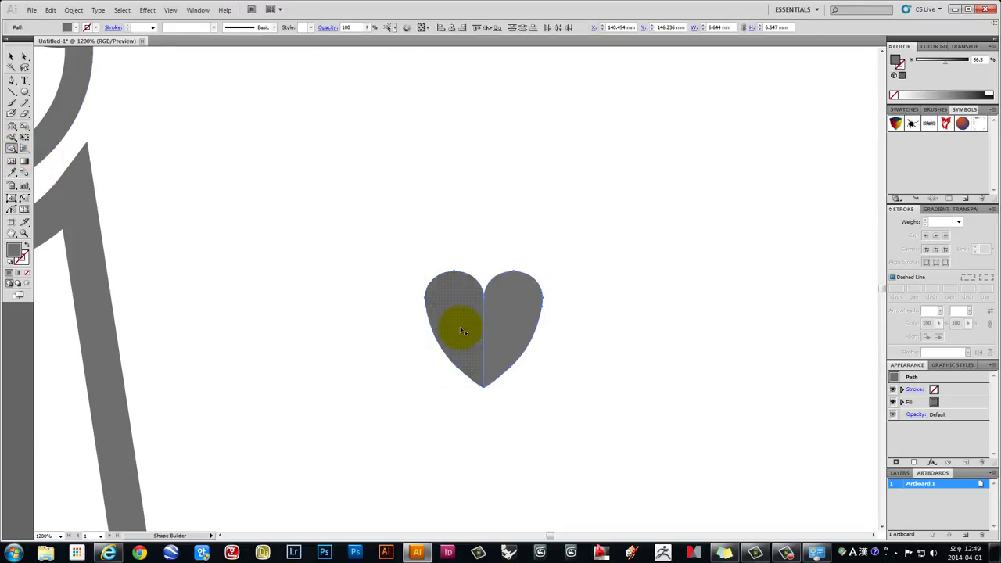
left_click_drag(467, 332, 497, 329)
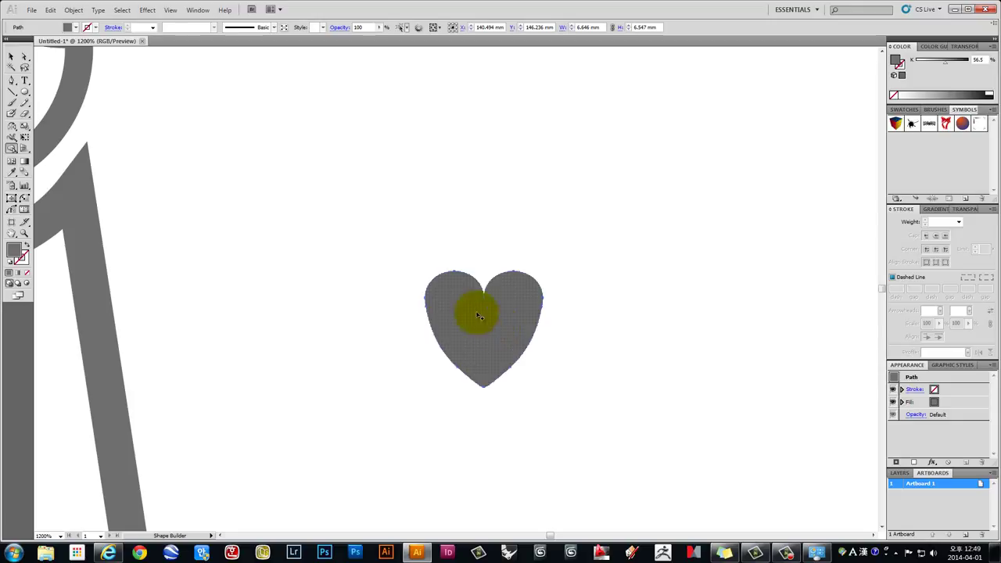
left_click(12, 57)
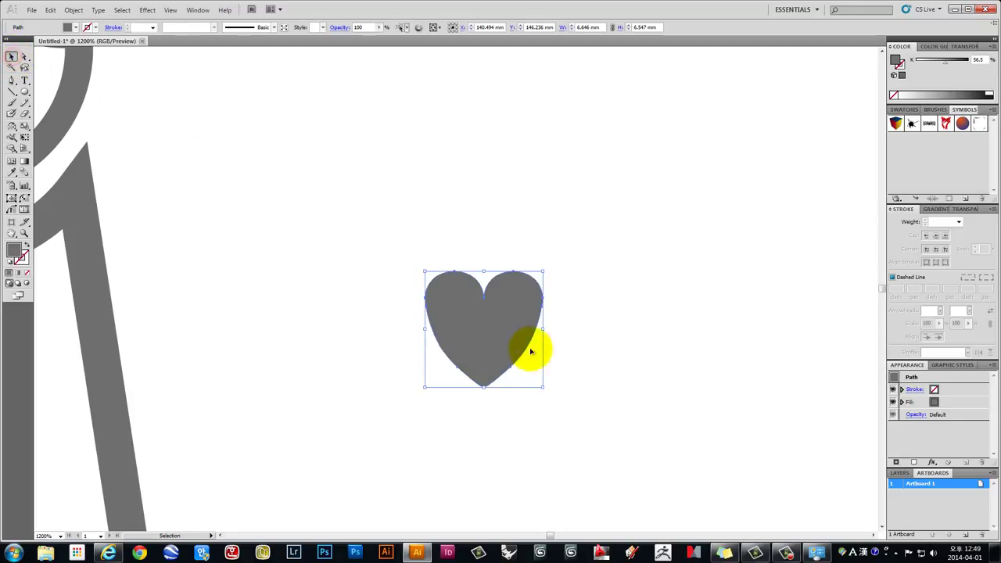
Duplicate the heart below itself, turn it upside down and align the tips
left_click_drag(522, 363, 519, 244)
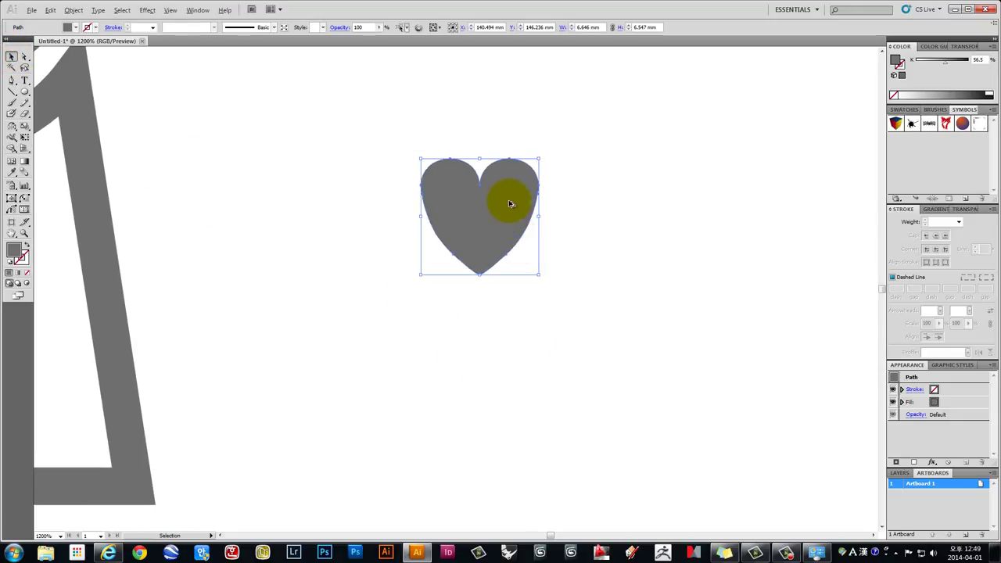
left_click_drag(509, 195, 509, 322)
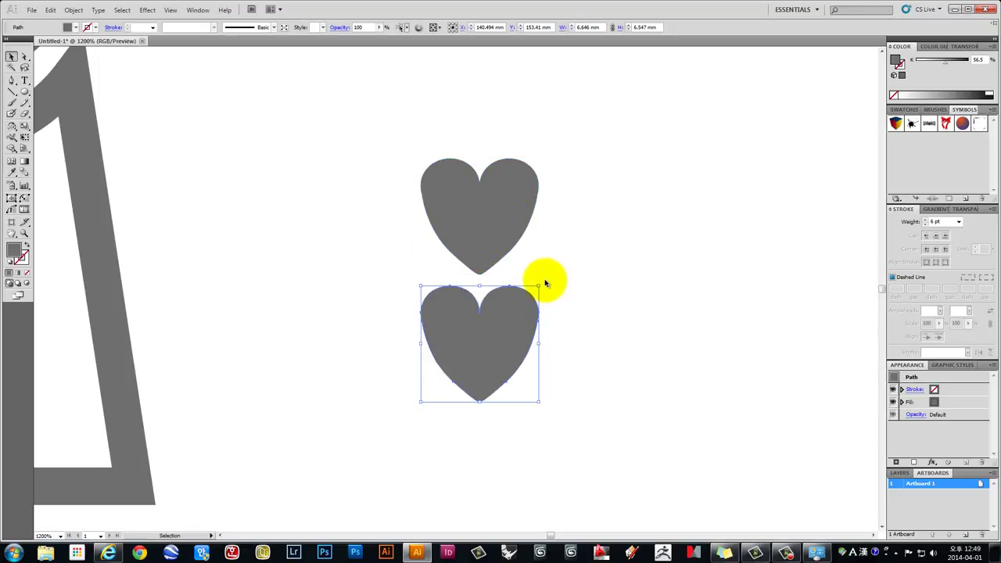
left_click_drag(541, 282, 407, 438)
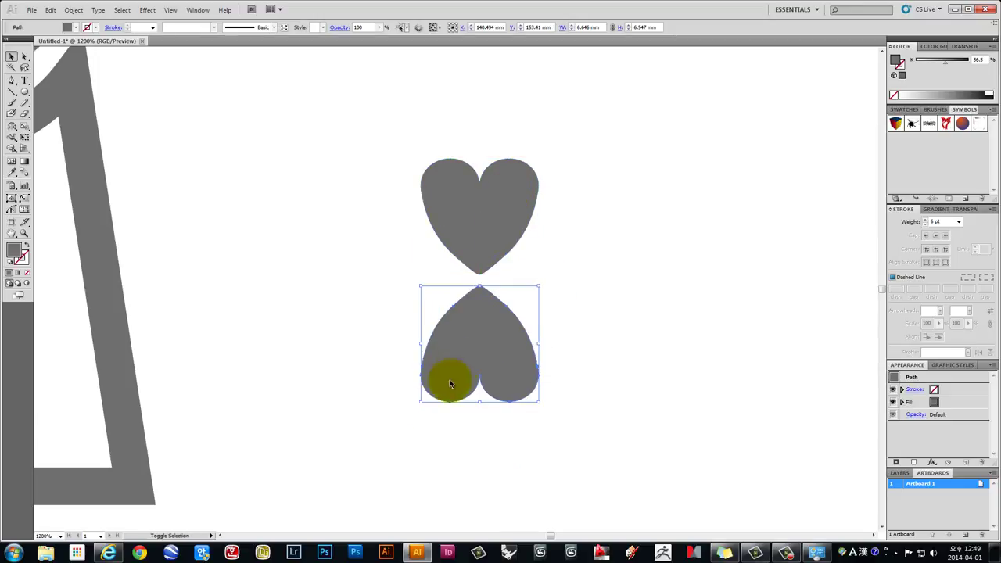
left_click_drag(488, 318, 488, 306)
Select both hearts and rotate the pair about 90° into a sideways bow tie
left_click(574, 304)
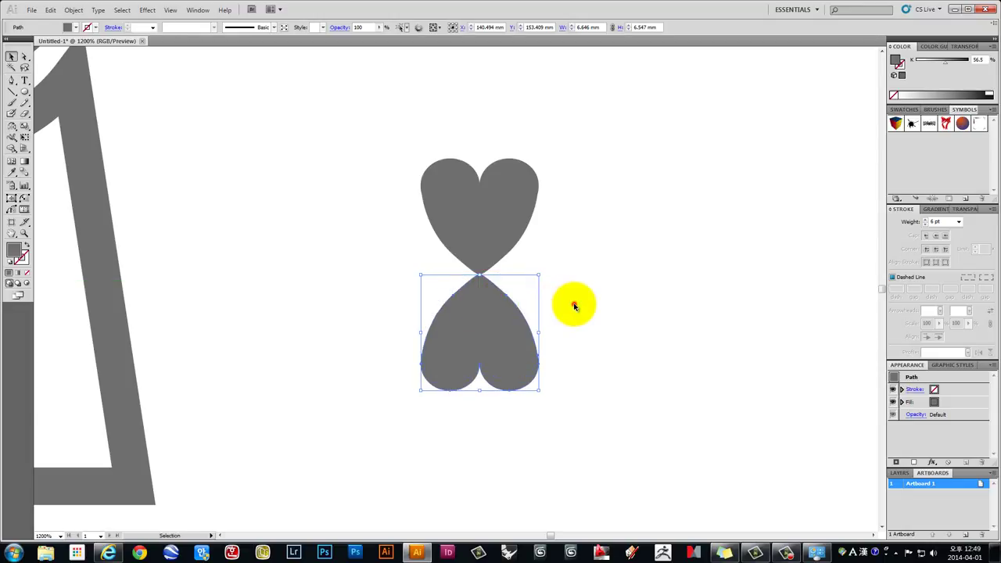
left_click_drag(572, 401, 336, 100)
mouse_move(538, 157)
left_mouse_down()
mouse_move(629, 359)
mouse_move(571, 301)
left_mouse_up()
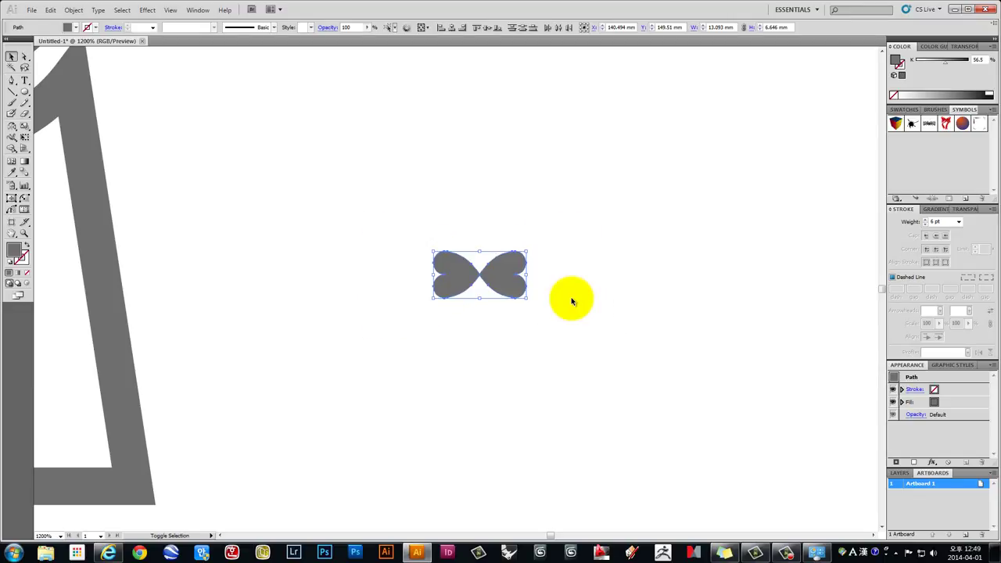
Move the bow tie onto the woman figure's chest
scroll(496, 357, "up", 2)
scroll(496, 357, "left", 5)
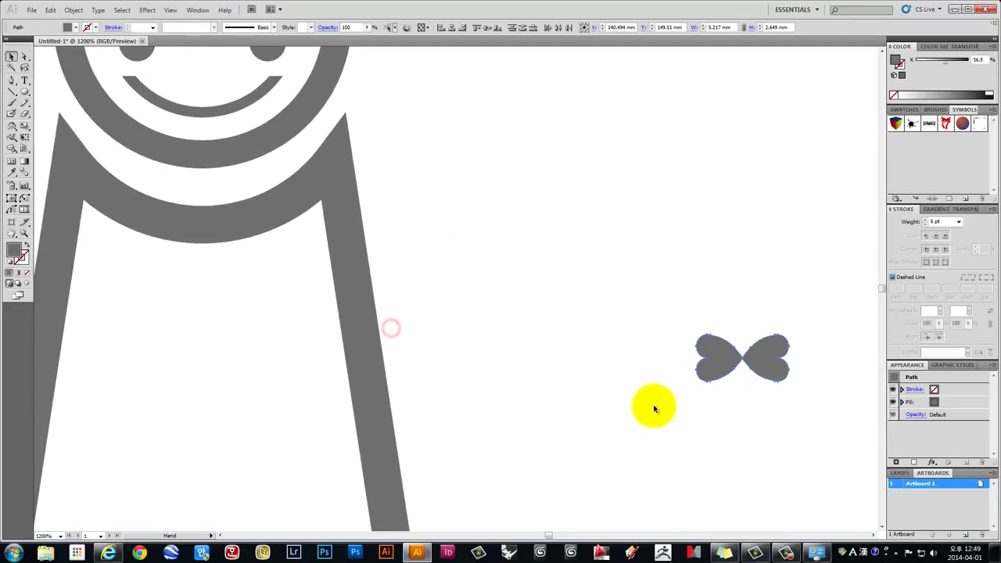
left_click_drag(724, 372, 185, 289)
left_click(503, 268)
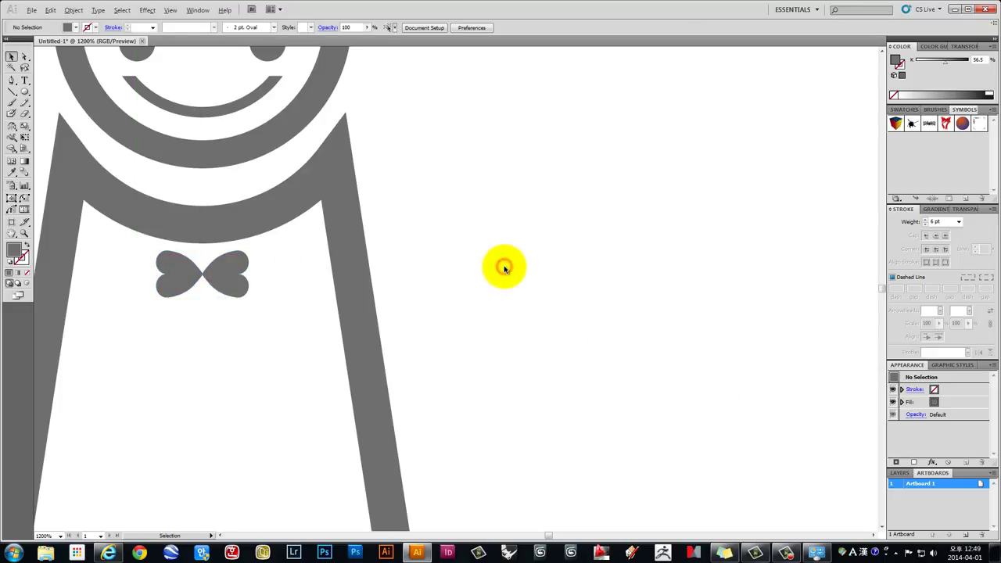
scroll(504, 270, "down", 3)
scroll(505, 270, "down", 2)
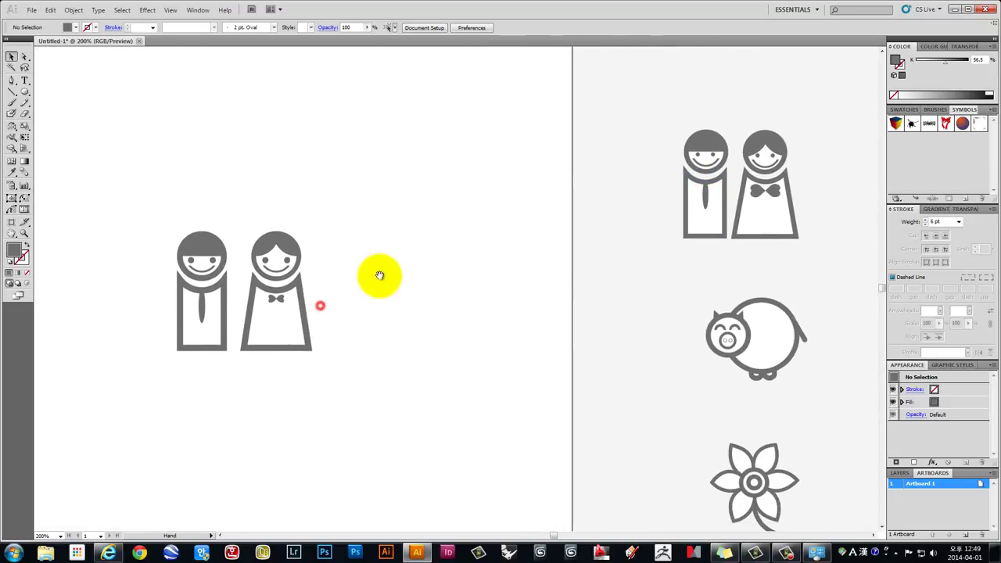
scroll(237, 283, "up", 3)
Enlarge the bow tie proportionally to about 5.92 × 3.01 mm
left_click(362, 346)
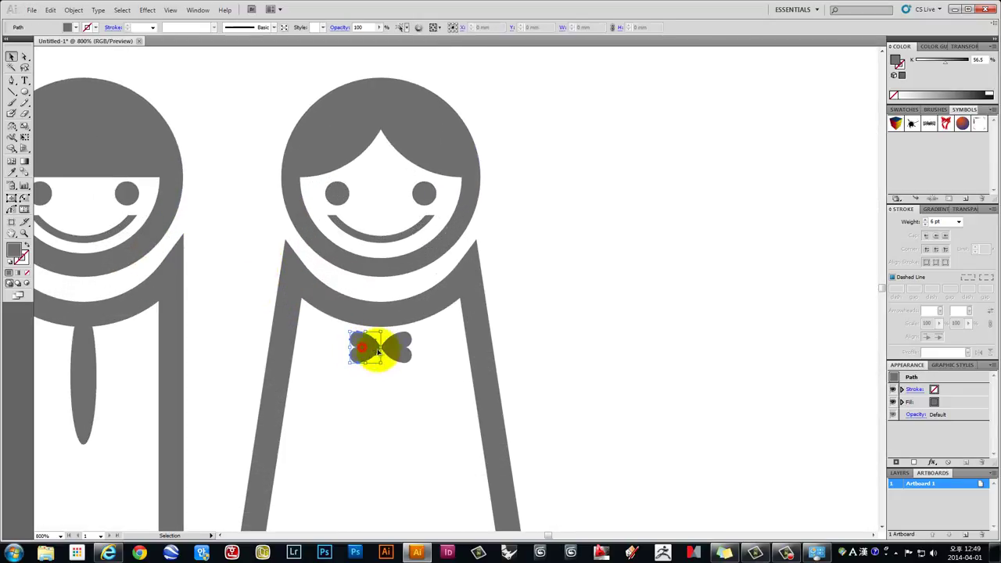
left_click(391, 350, "shift")
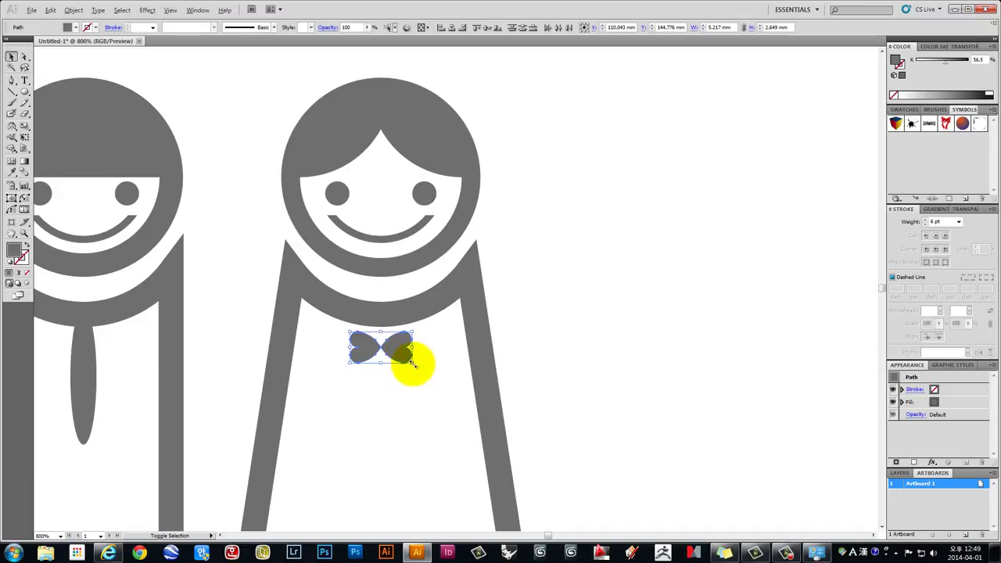
left_click_drag(412, 365, 420, 380)
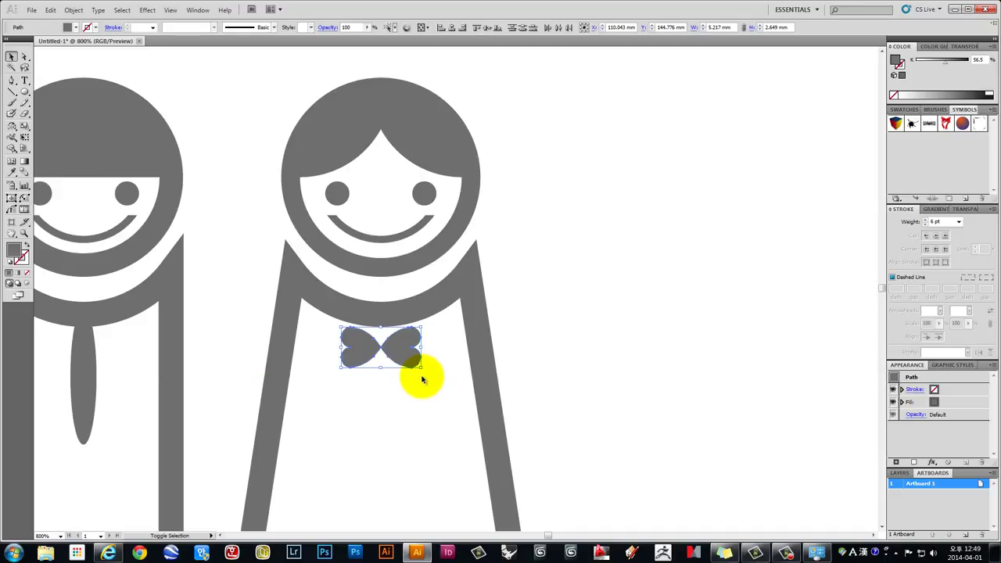
left_click(637, 277)
scroll(636, 281, "down", 2)
scroll(636, 287, "down", 2)
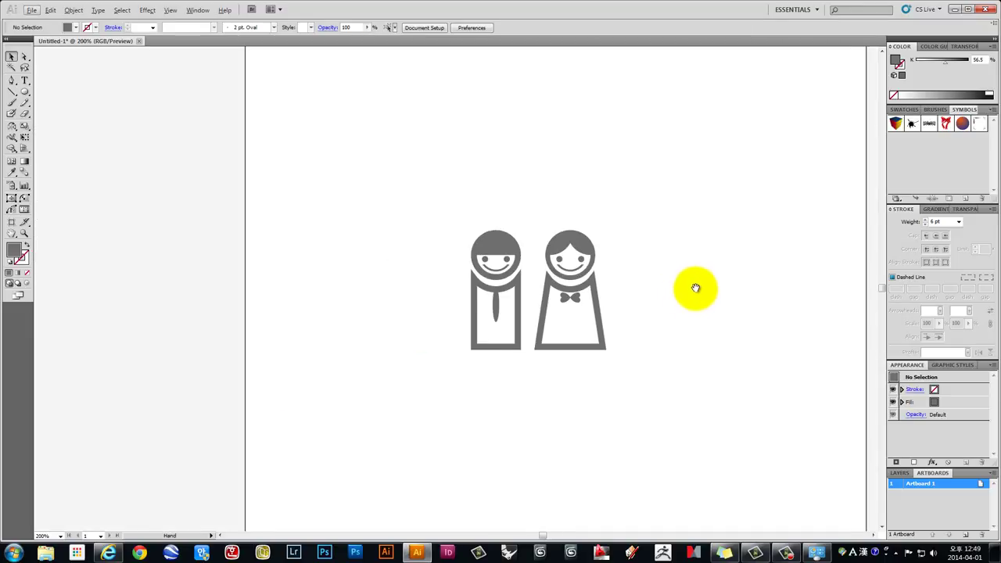
left_click_drag(695, 286, 437, 372)
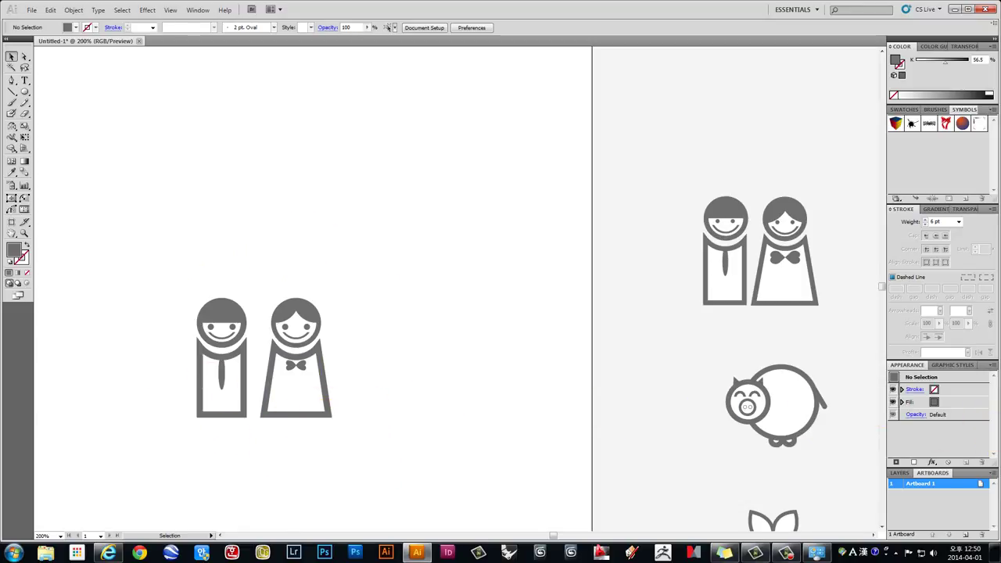
Zoom out to review all the icons and pan to the blank artboard beside the flower
key("ctrl+minus")
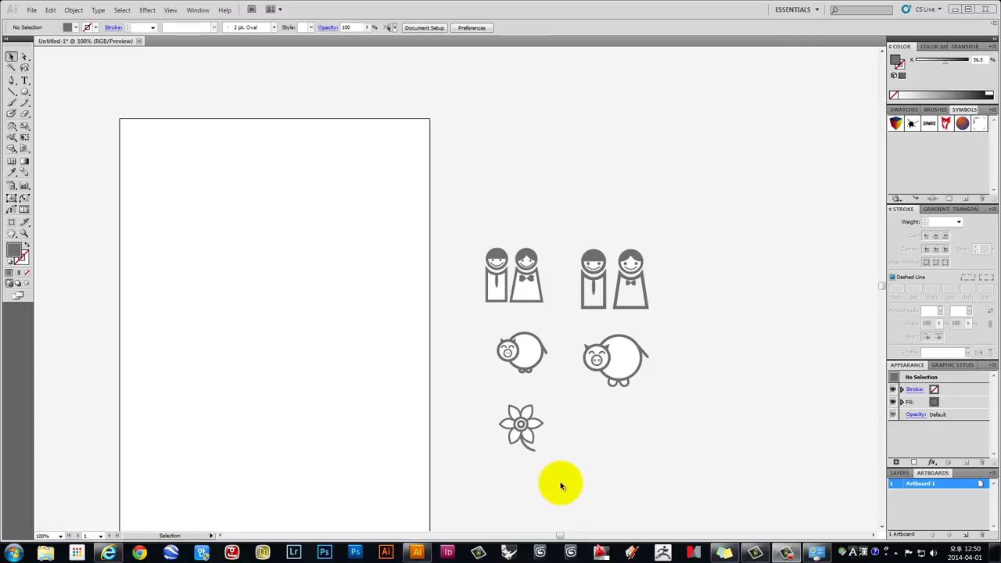
scroll(574, 469, "up", 2)
scroll(556, 469, "up", 1)
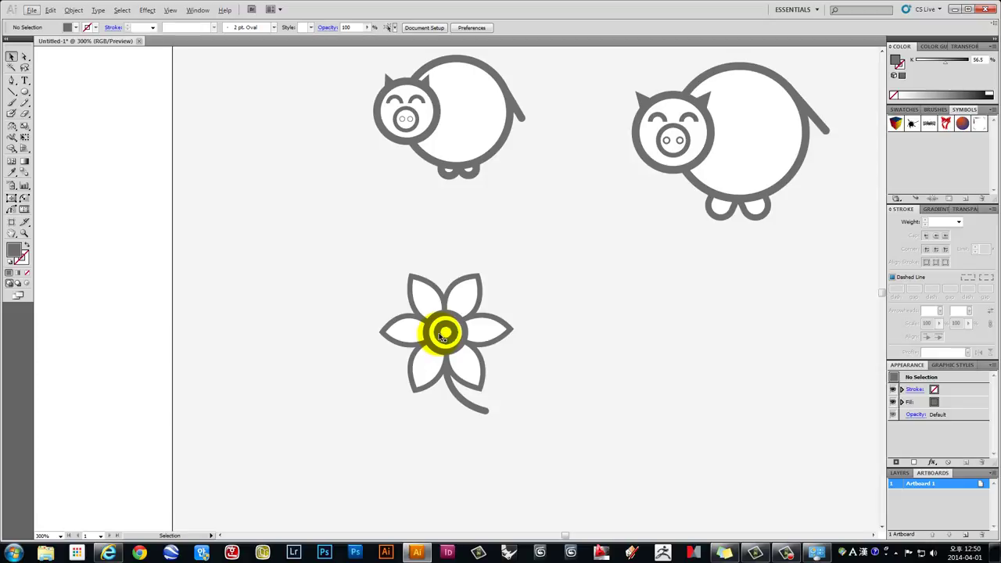
left_click_drag(391, 297, 556, 366)
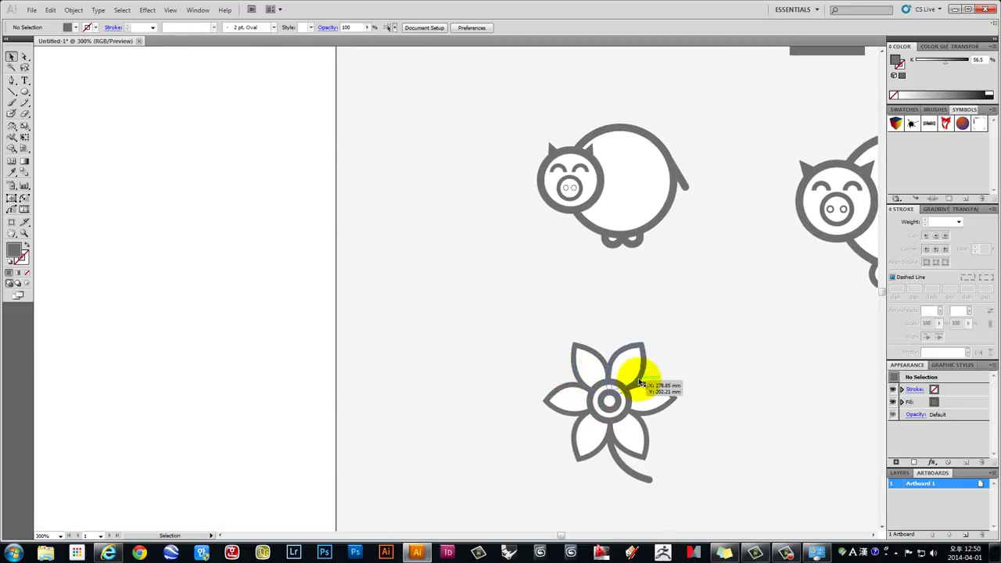
scroll(639, 383, "down", 2)
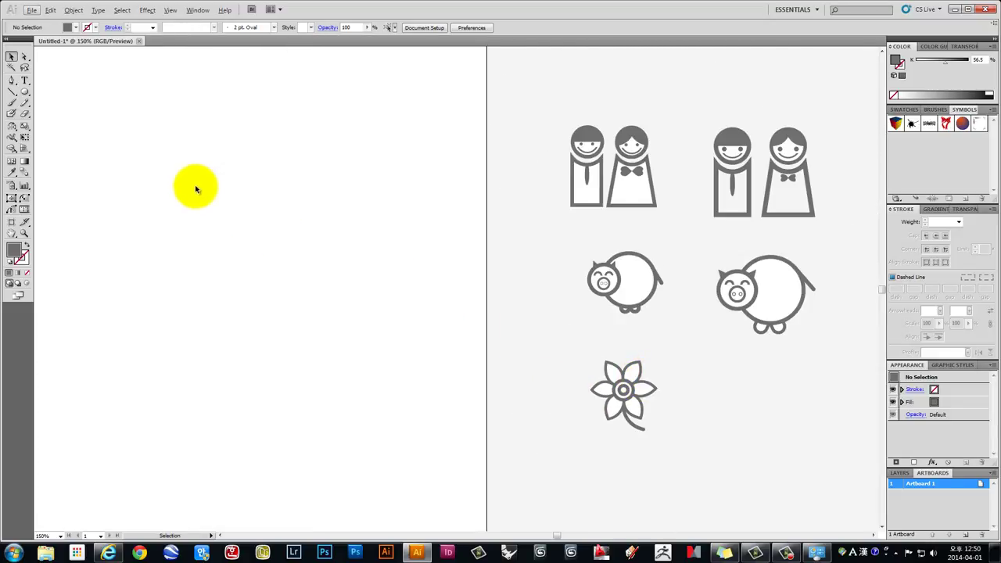
left_click_drag(127, 140, 161, 170)
left_click(24, 91)
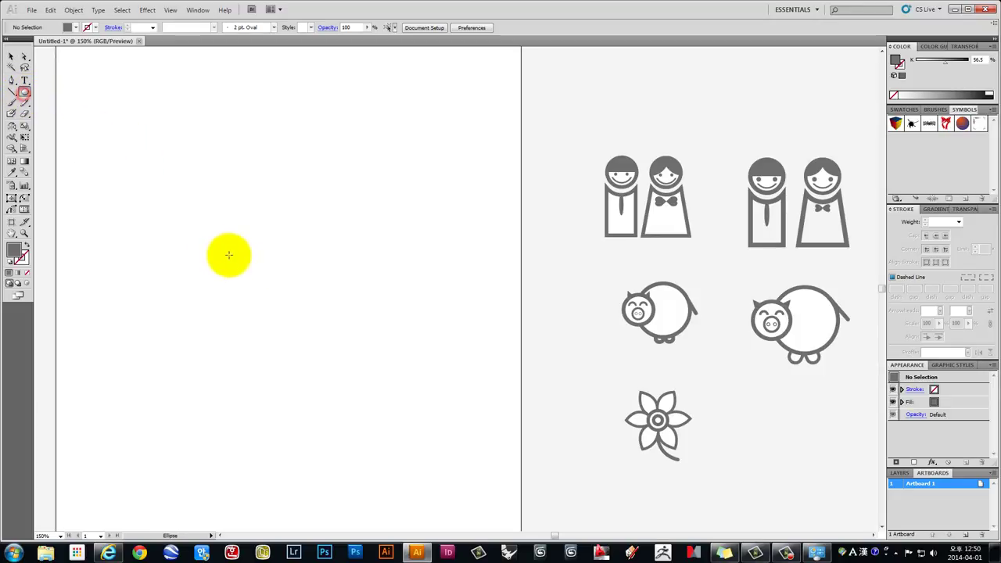
Draw a circle on the blank artboard, swap fill and stroke, and make the fill white
mouse_move(260, 280)
left_mouse_down()
mouse_move(276, 289)
mouse_move(268, 280)
left_mouse_up()
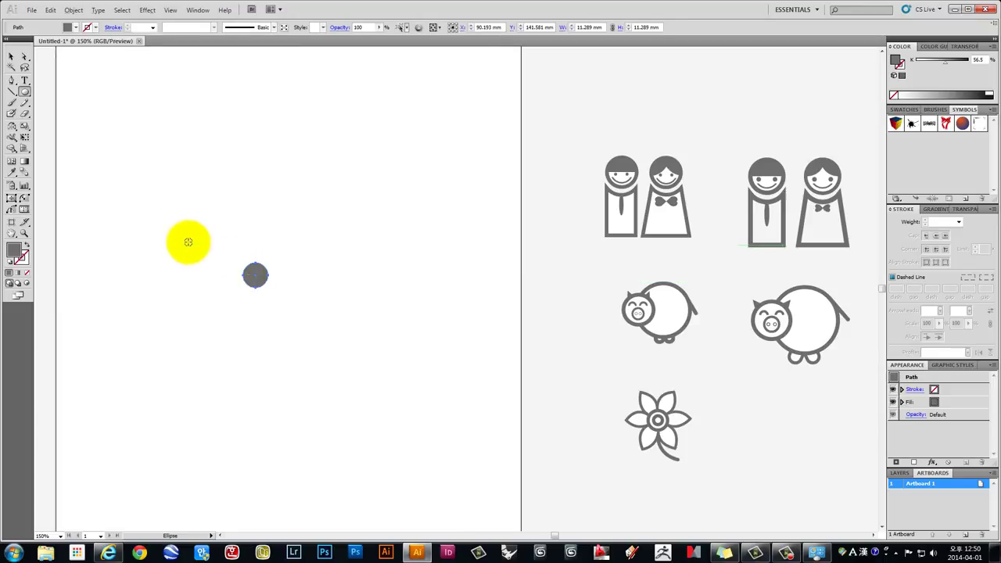
scroll(187, 238, "up", 2, "alt")
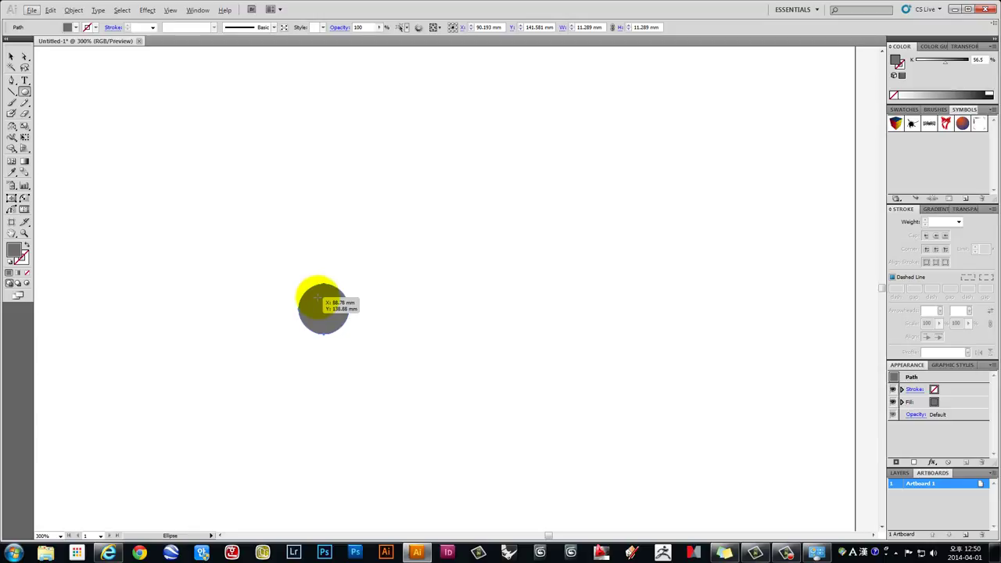
left_click(11, 57)
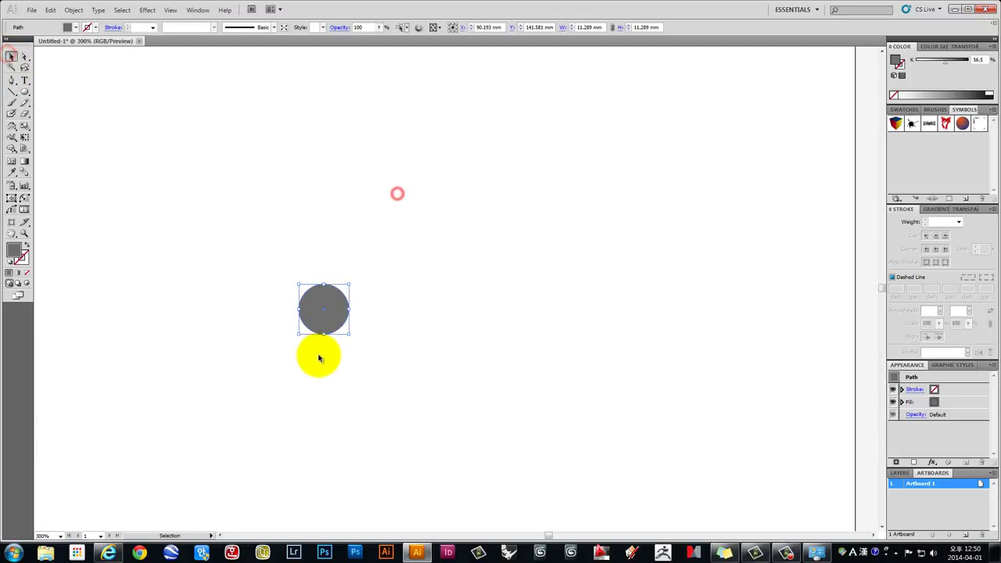
key("shift+x")
left_click(368, 355)
scroll(310, 309, "up", 1)
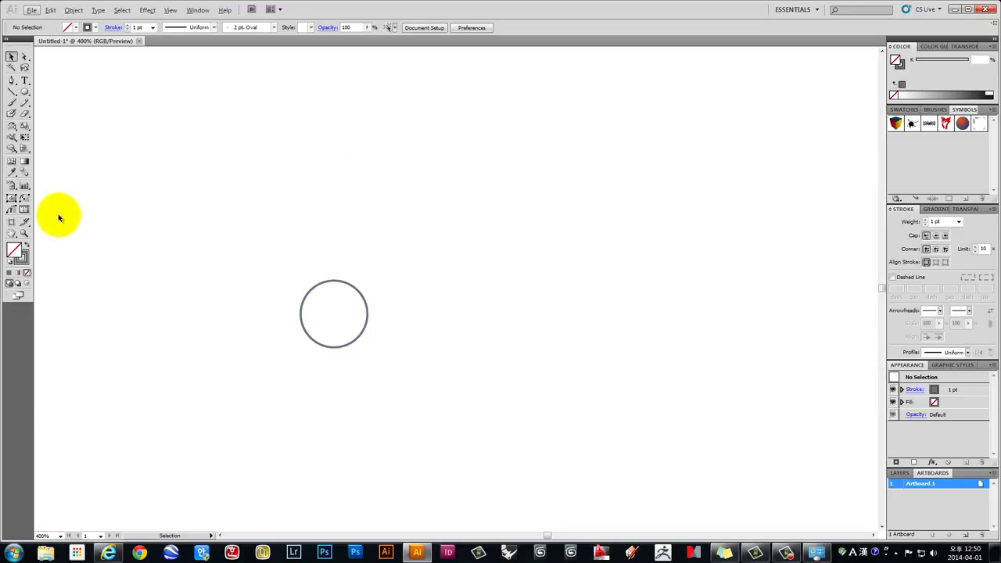
left_click(990, 93)
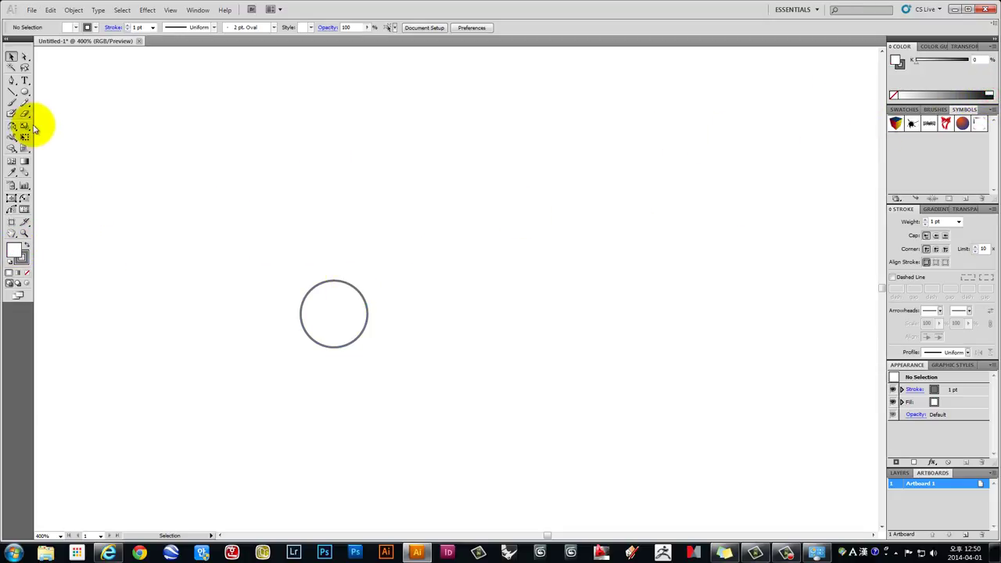
Give the circle a 4 pt gray outline
left_click(152, 27)
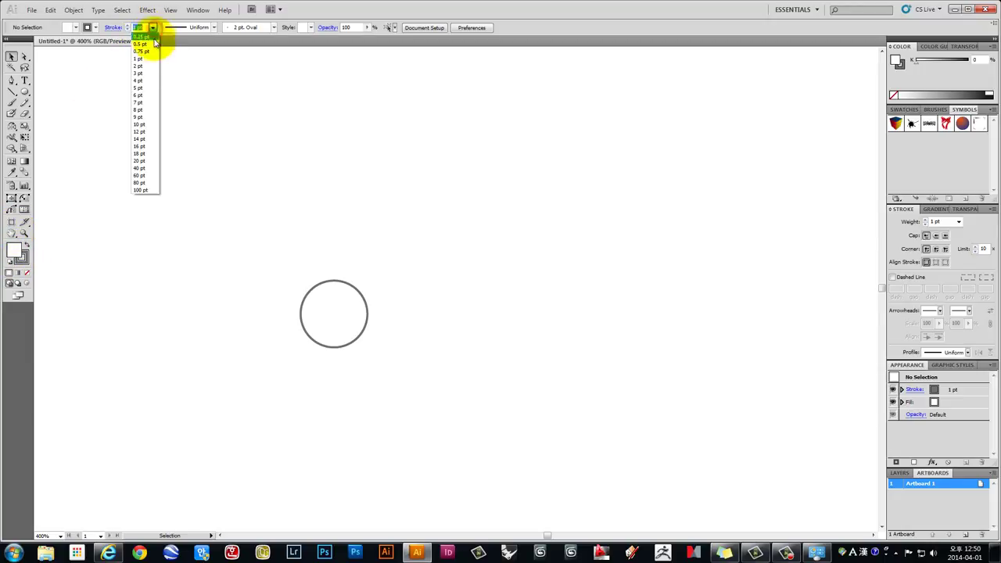
left_click(151, 73)
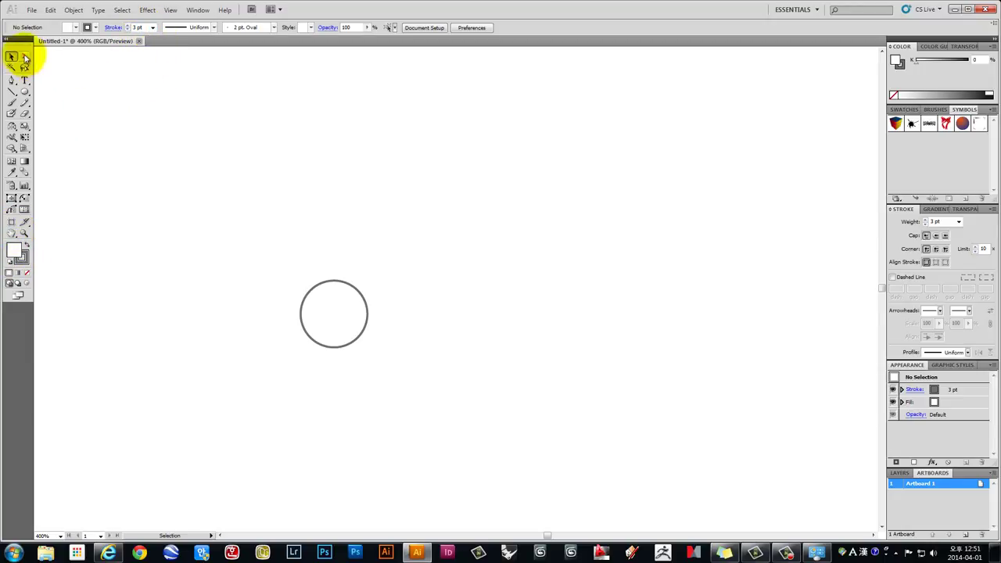
left_click_drag(401, 224, 277, 368)
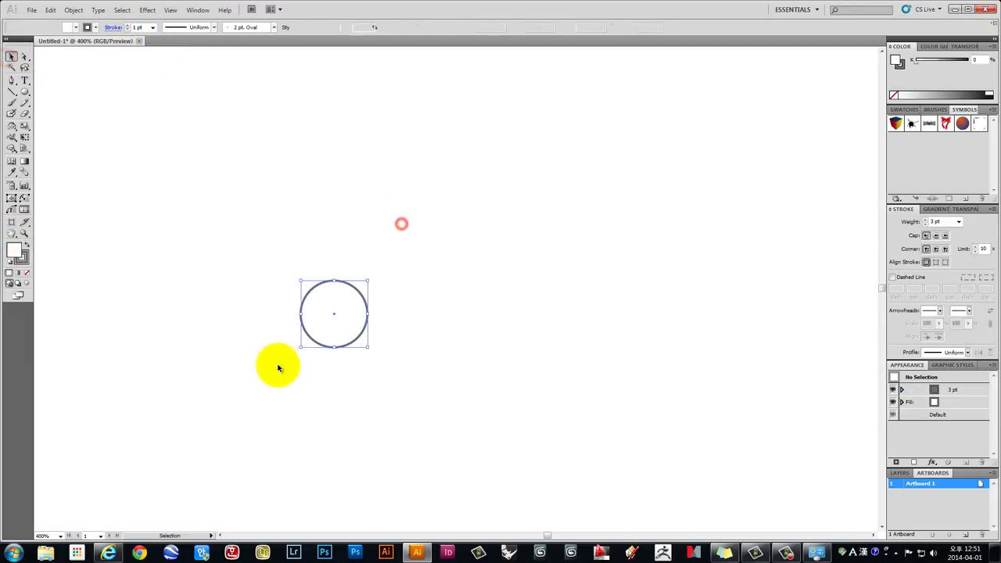
left_click(153, 27)
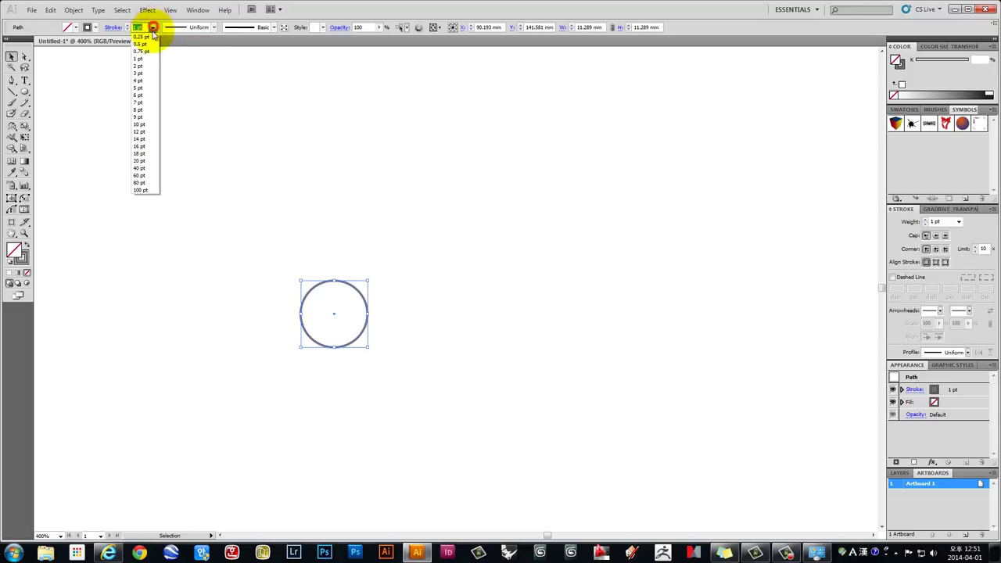
left_click(144, 73)
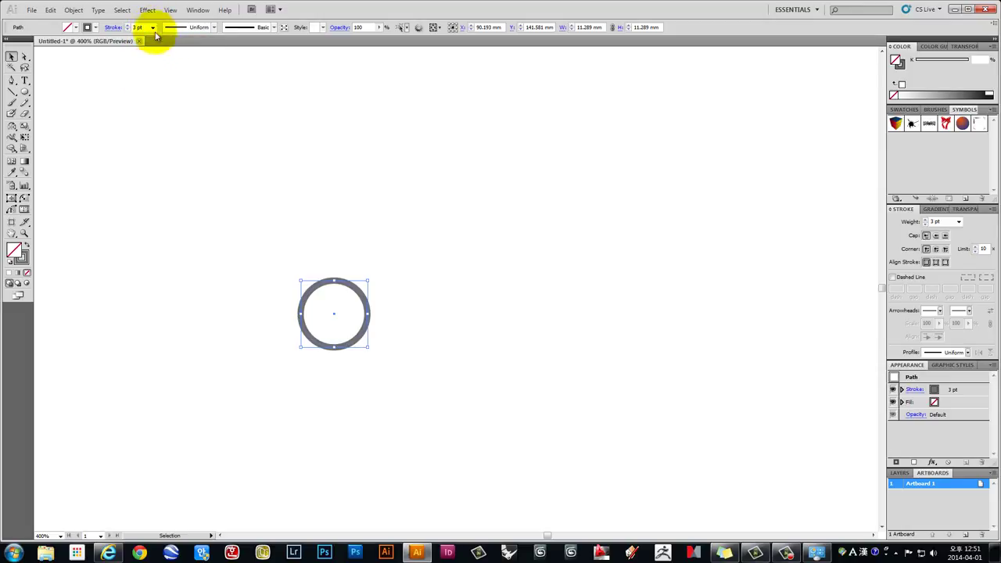
left_click(152, 28)
left_click(144, 81)
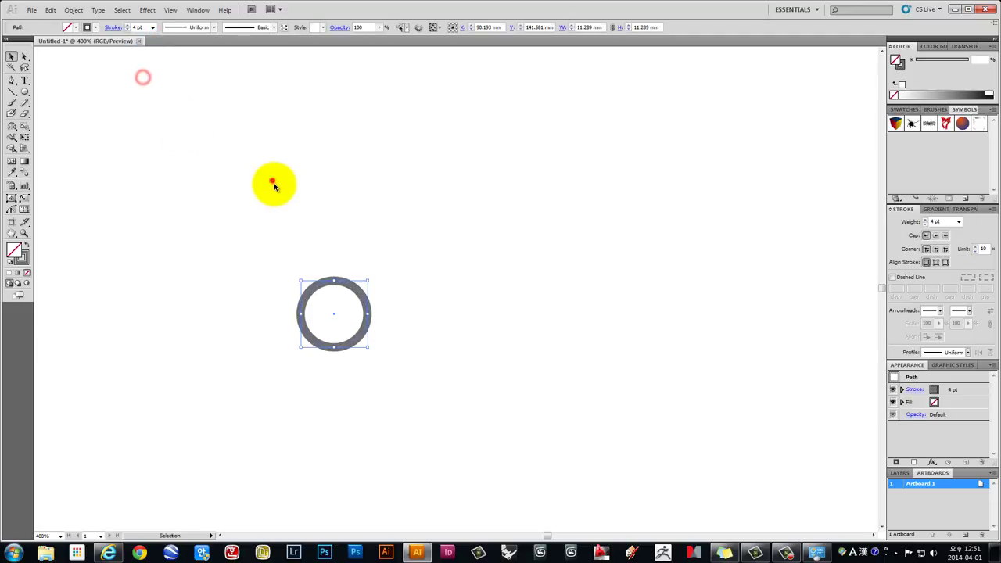
left_click(272, 180)
Scale a smaller 5.69 mm copy inside the 11.289 mm ring to form concentric rings
left_click(349, 284)
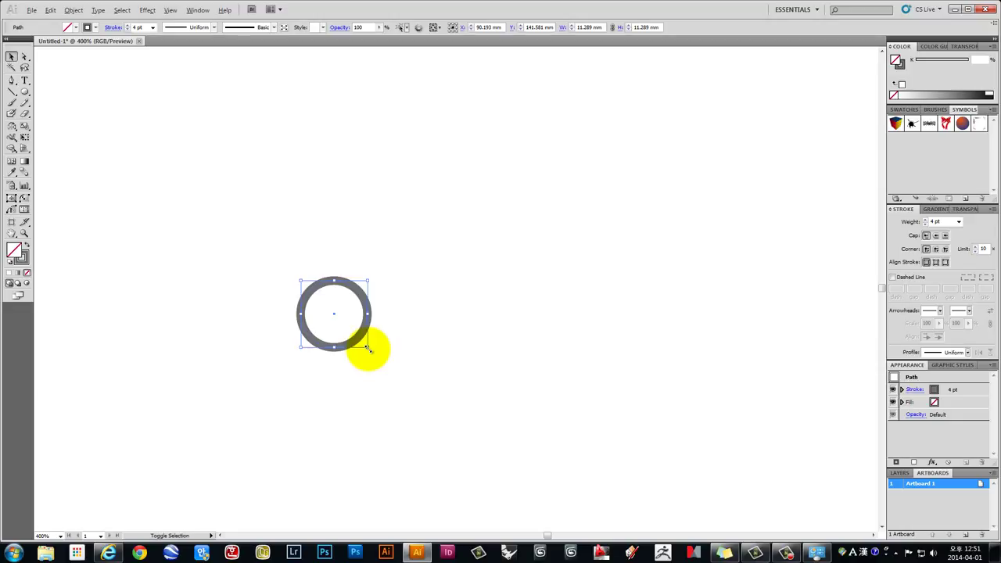
left_click_drag(368, 348, 364, 333)
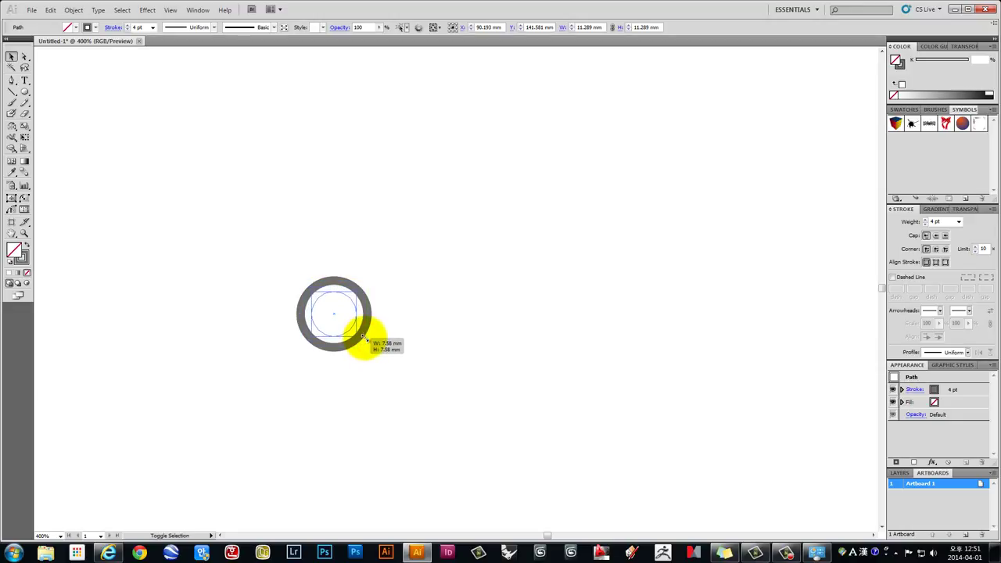
left_click_drag(362, 332, 362, 332)
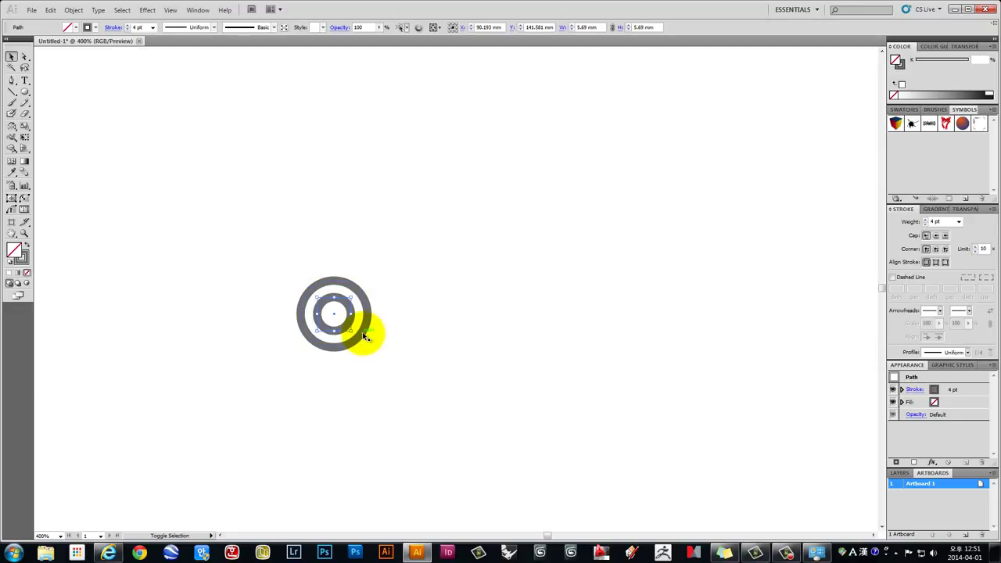
left_click(411, 299)
scroll(412, 300, "down", 1)
mouse_move(435, 238)
left_mouse_down()
mouse_move(581, 286)
mouse_move(483, 282)
left_mouse_up()
scroll(364, 324, "up", 1)
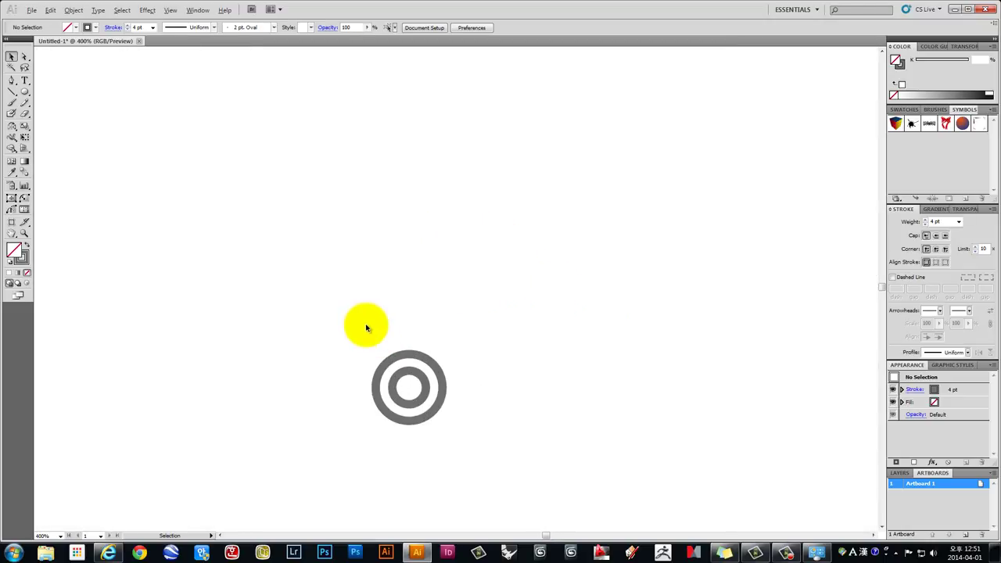
Duplicate the outer ring to a spot directly above the concentric rings
left_click(414, 357)
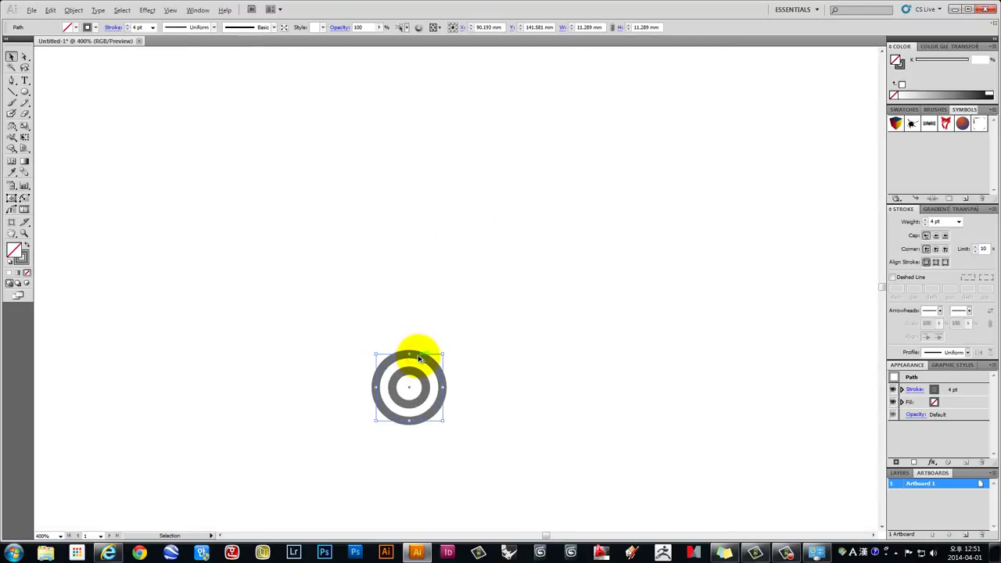
left_click_drag(419, 358, 419, 247, "alt")
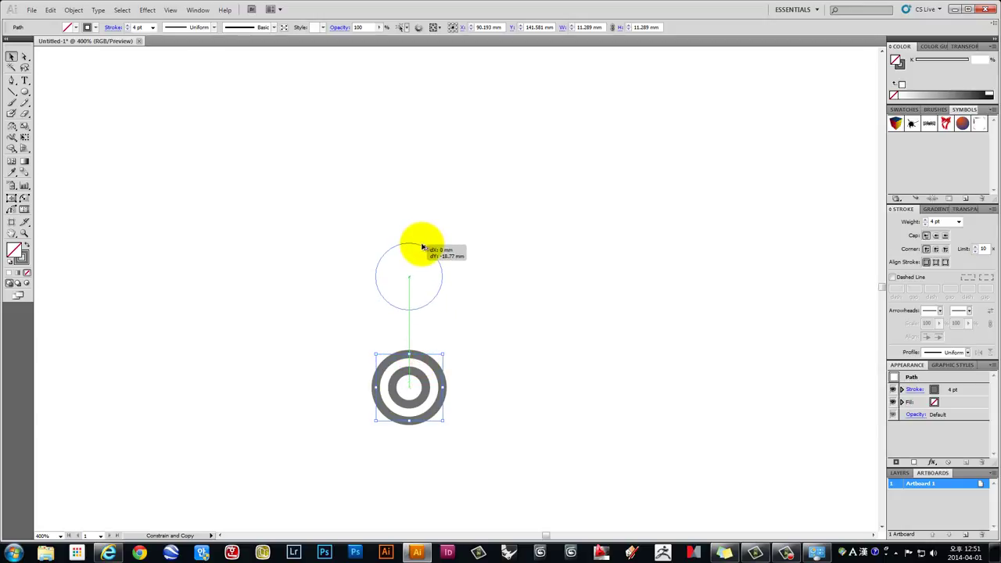
left_click(488, 337)
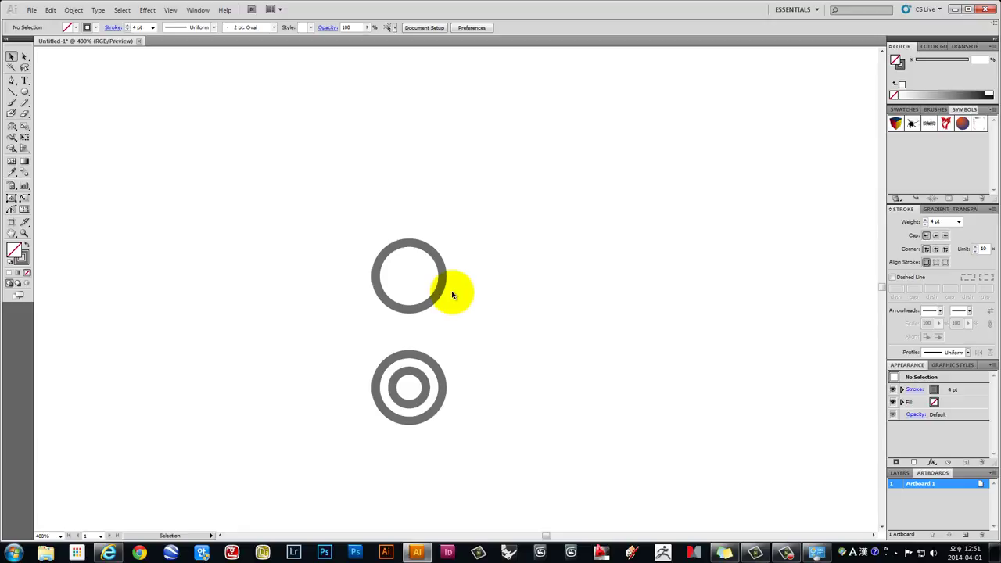
scroll(452, 295, "down", 2, "alt")
scroll(442, 286, "down", 2, "alt")
scroll(545, 287, "right", 1)
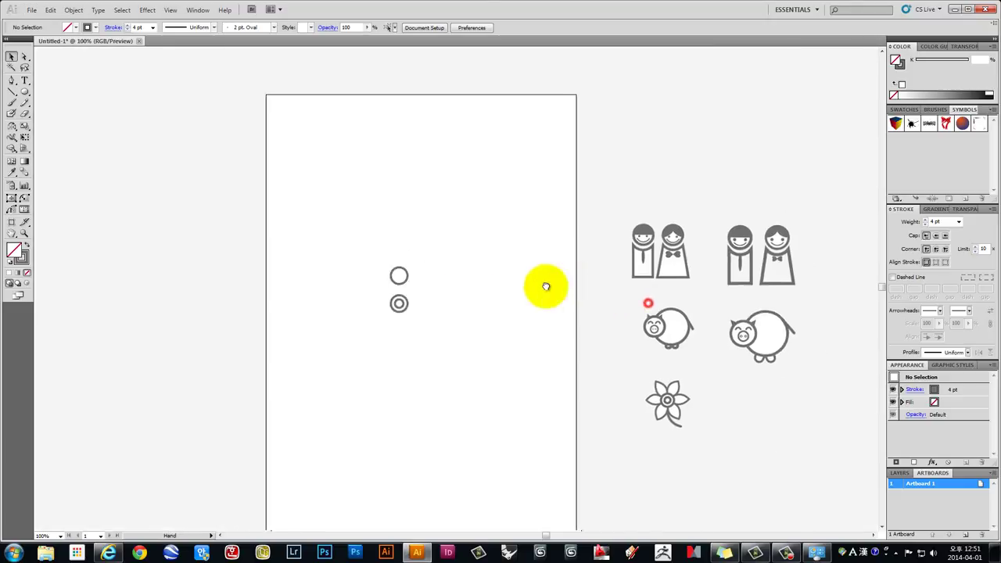
scroll(607, 380, "right", 2)
scroll(574, 380, "up", 3, "alt")
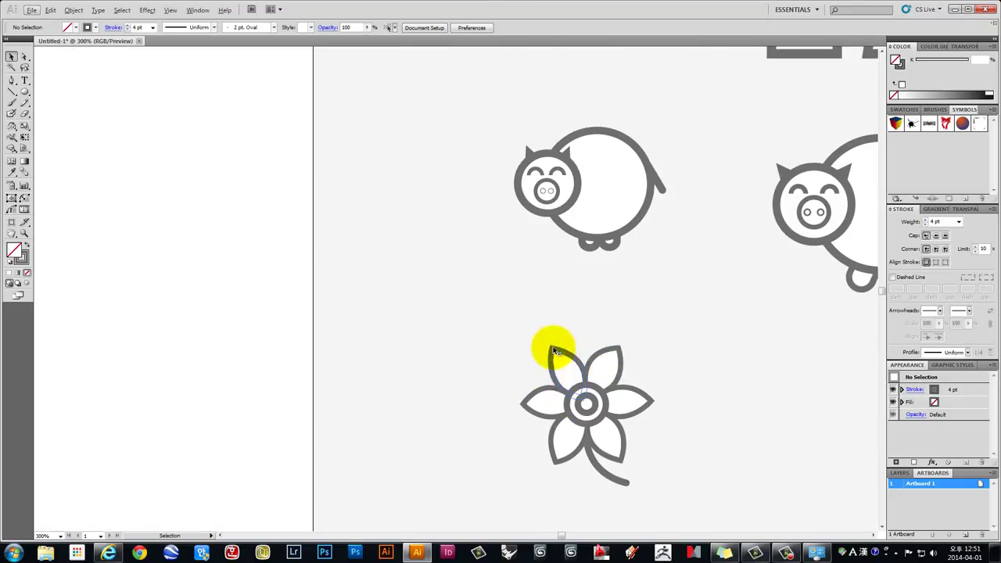
scroll(574, 364, "up", 2)
scroll(529, 308, "left", 3)
scroll(469, 289, "left", 2)
scroll(391, 264, "left", 3)
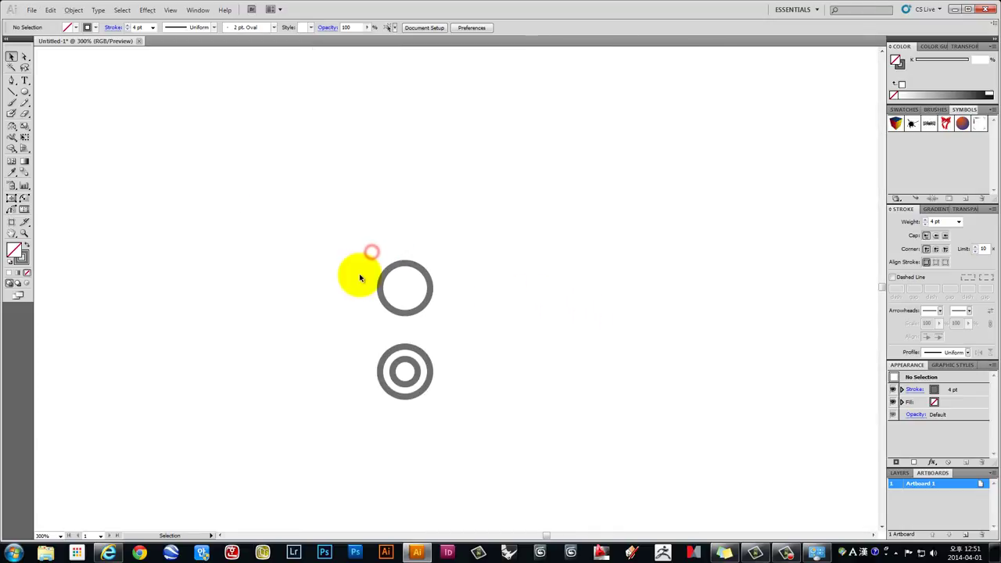
scroll(442, 275, "up", 2, "alt")
Stretch the upper circle into a tall, narrow 9.76 × 21.315 mm oval
left_click(467, 251)
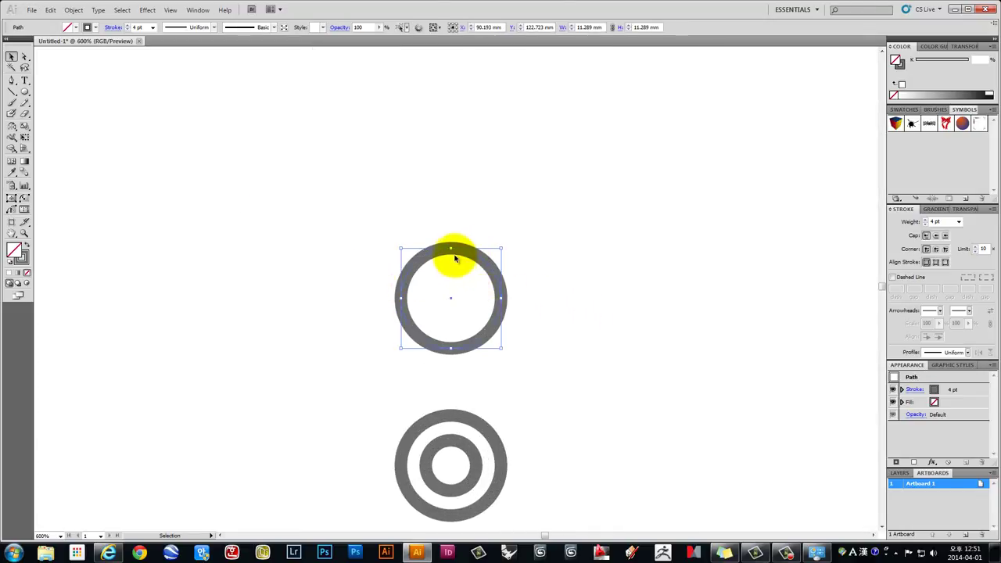
left_click_drag(451, 249, 452, 151)
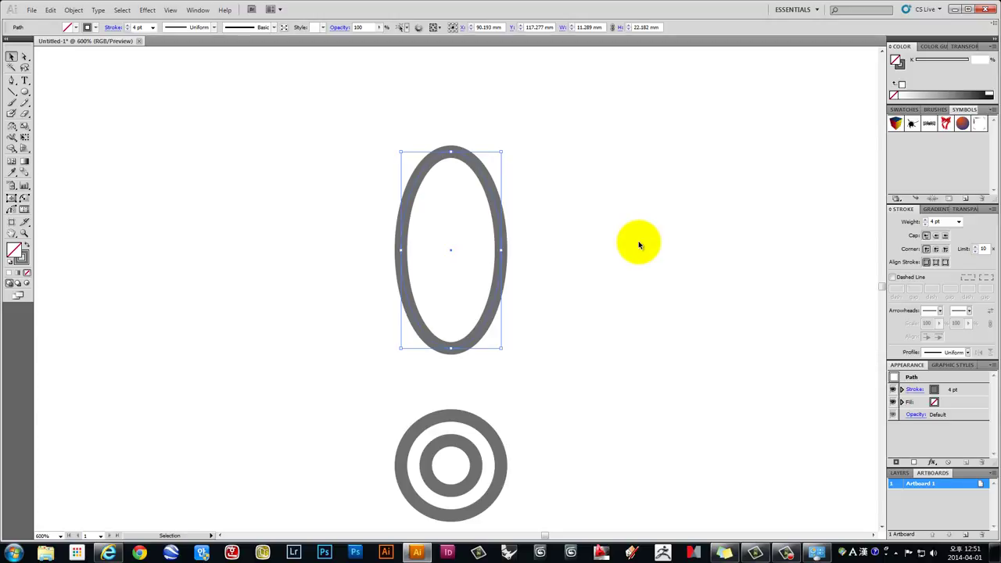
key("ctrl+z")
key("v")
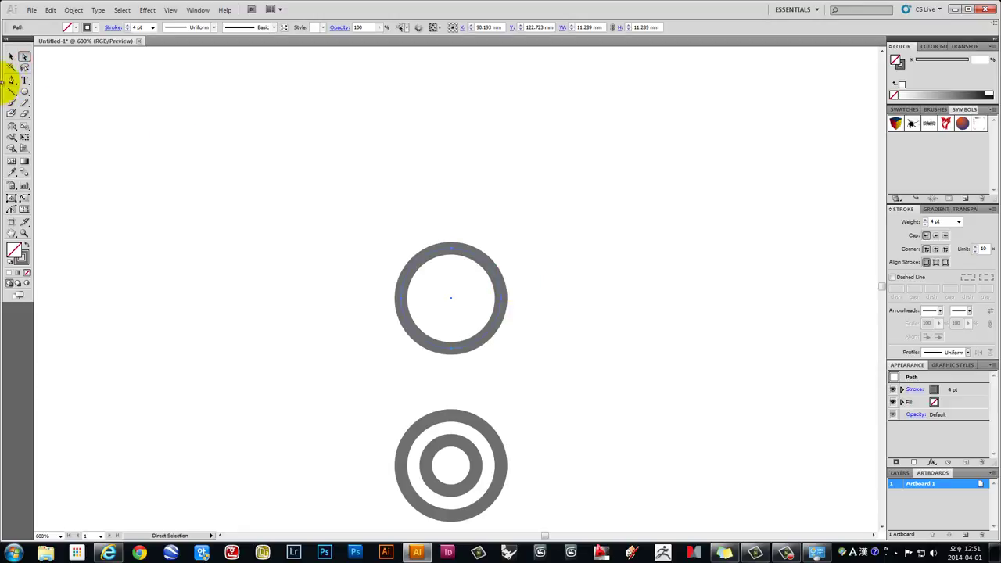
left_click(11, 58)
left_click_drag(451, 249, 452, 205)
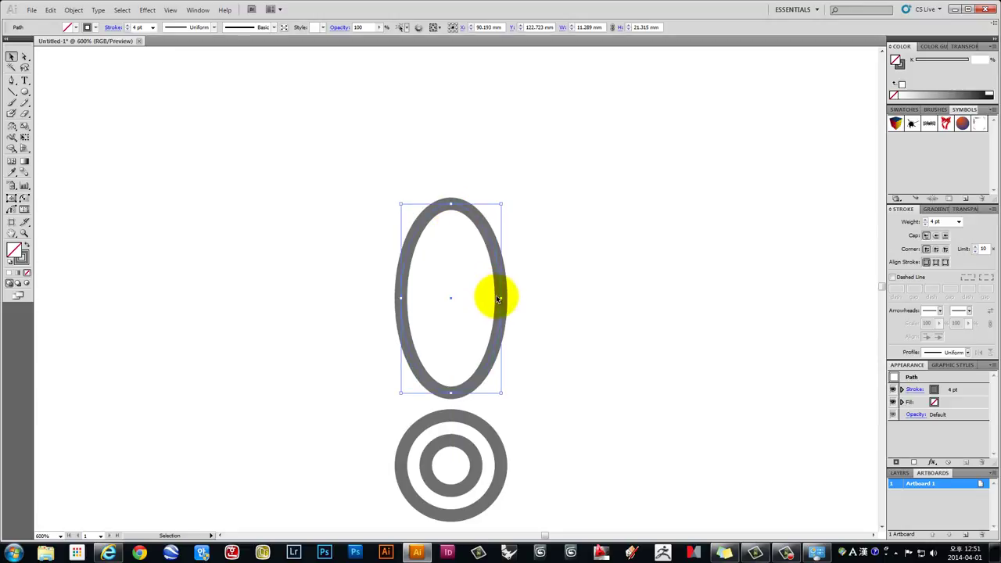
left_click_drag(501, 298, 495, 298)
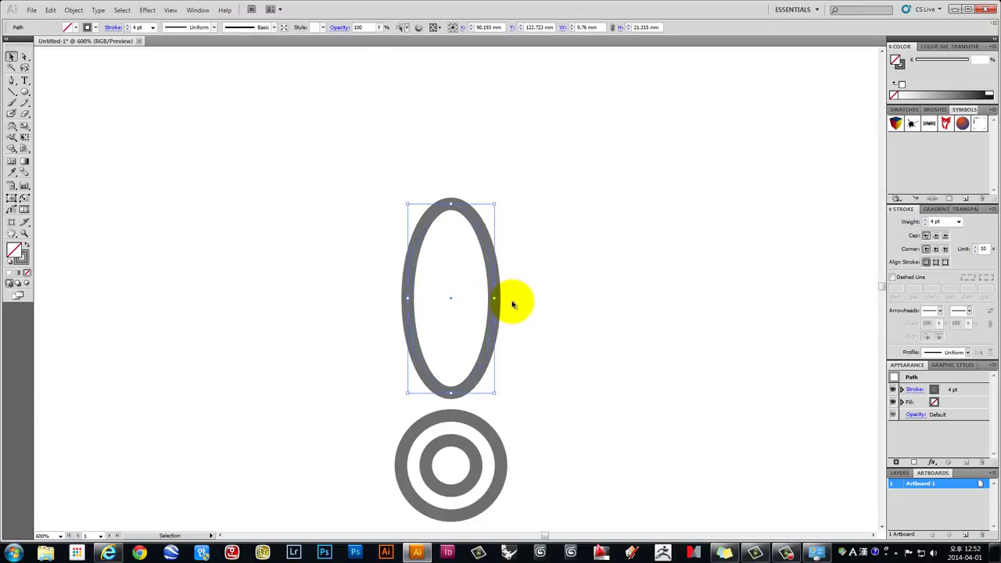
left_click(512, 297)
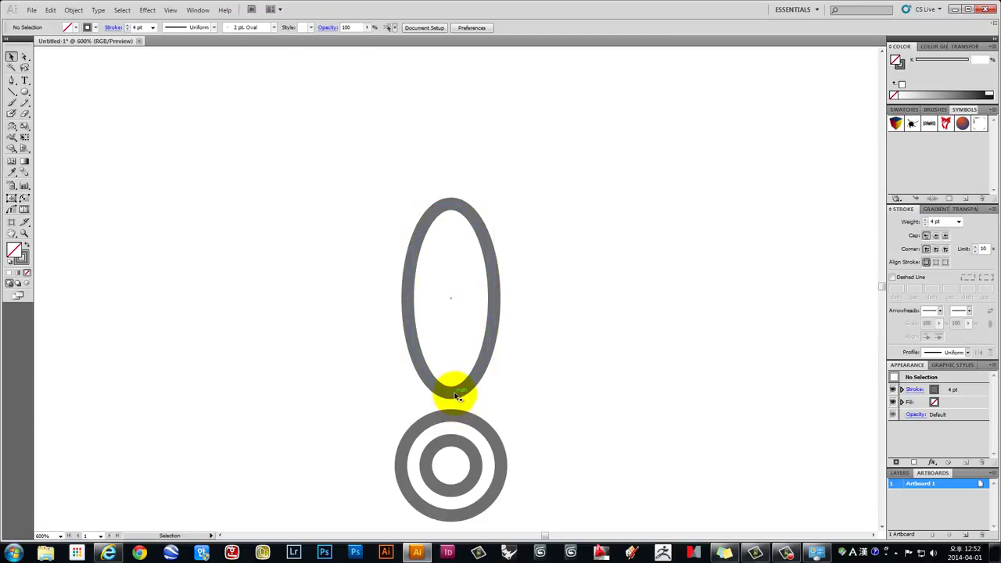
Adjust the oval's position so it sits just clear above the rings
left_click_drag(457, 396, 456, 434)
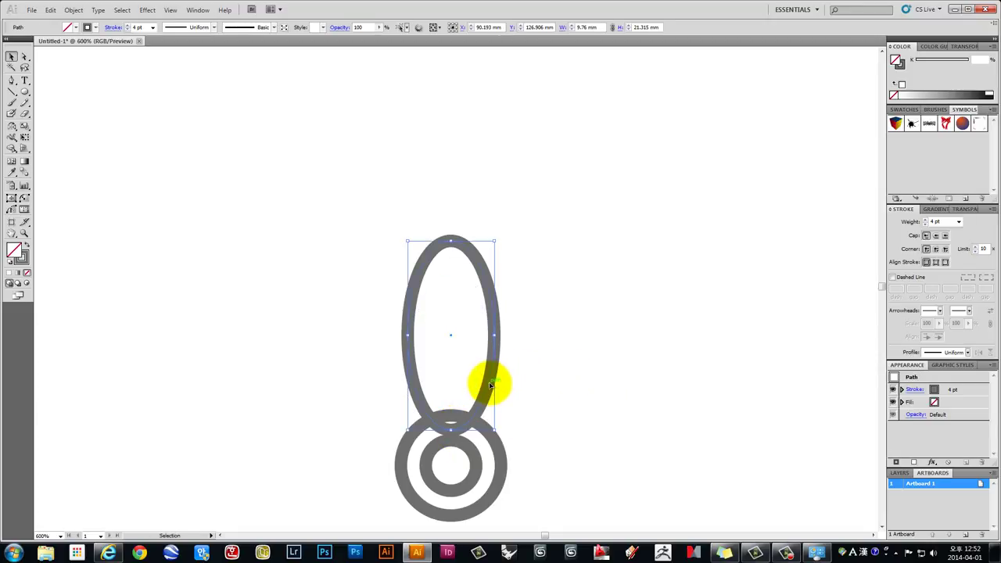
left_click_drag(490, 383, 489, 338)
left_click(520, 312)
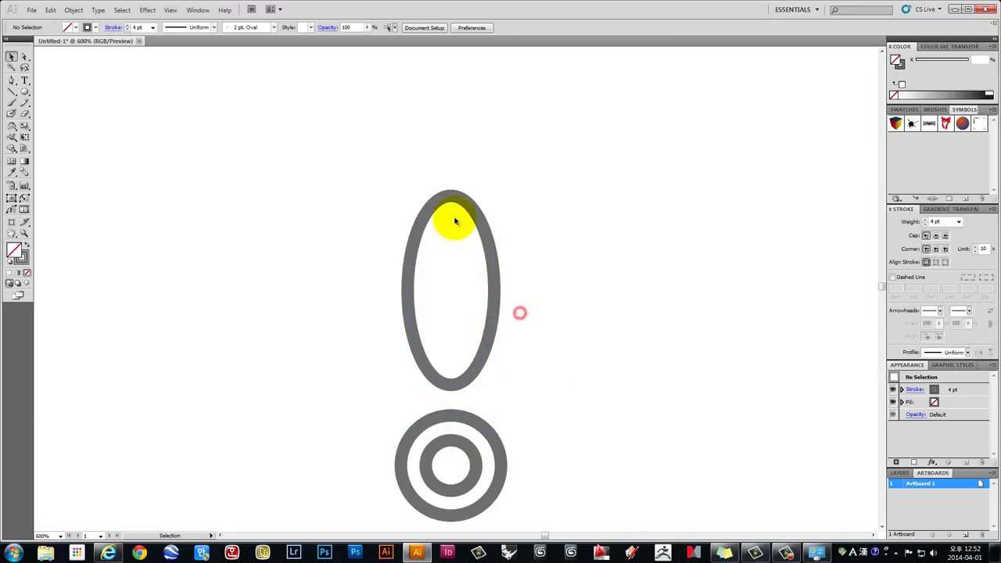
left_click(25, 59)
Delete the oval's right-half anchors, leaving an open left arc
left_click_drag(587, 198, 480, 376)
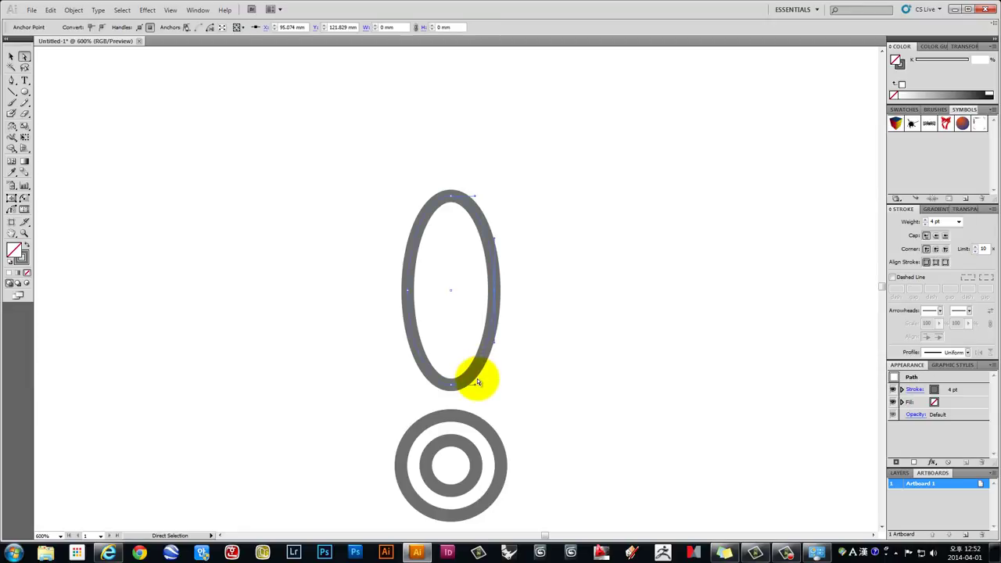
key("Delete")
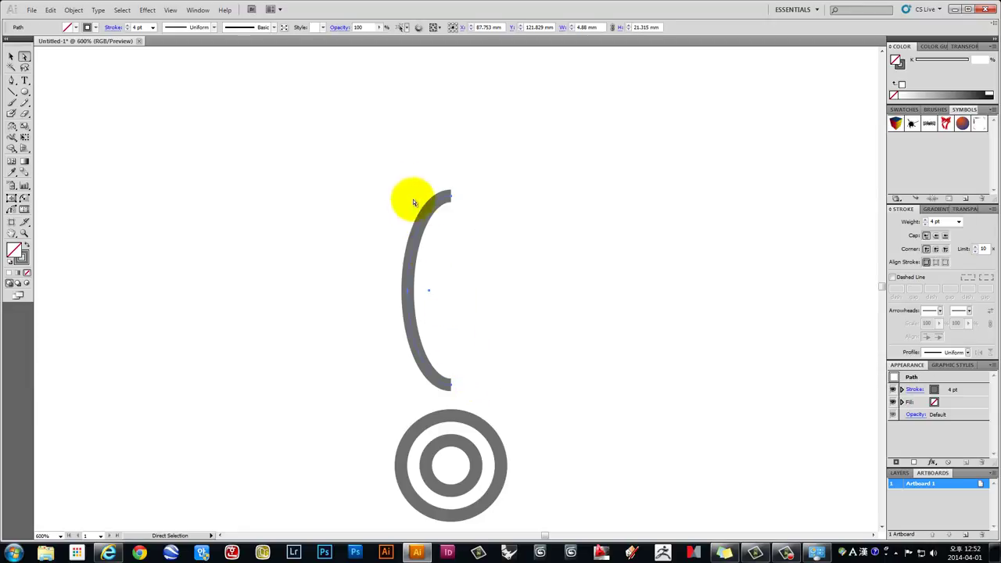
left_click_drag(406, 174, 469, 224)
scroll(454, 201, "up", 1, "alt")
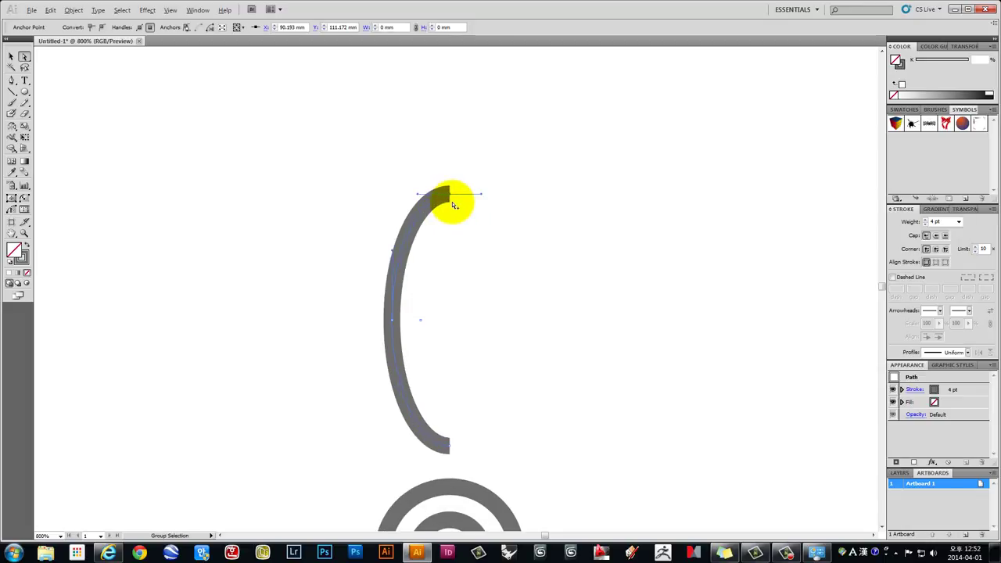
scroll(445, 198, "up", 1, "alt")
mouse_move(390, 146)
left_mouse_down()
mouse_move(491, 225)
mouse_move(511, 257)
left_mouse_up()
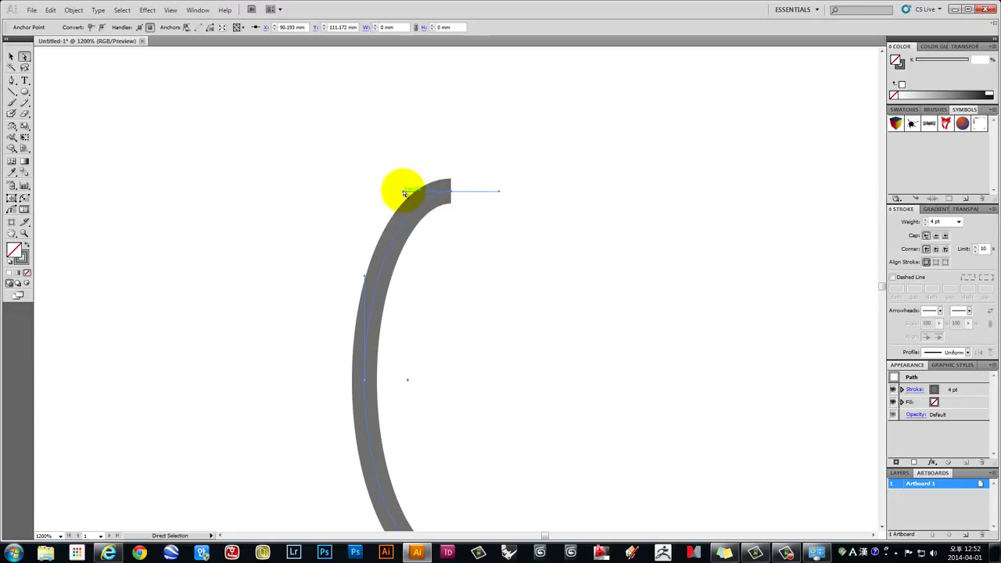
Bend the arc's top end up and outward to the right
left_click_drag(403, 192, 405, 224)
mouse_move(485, 206)
left_mouse_down()
mouse_move(508, 259)
mouse_move(469, 223)
left_mouse_up()
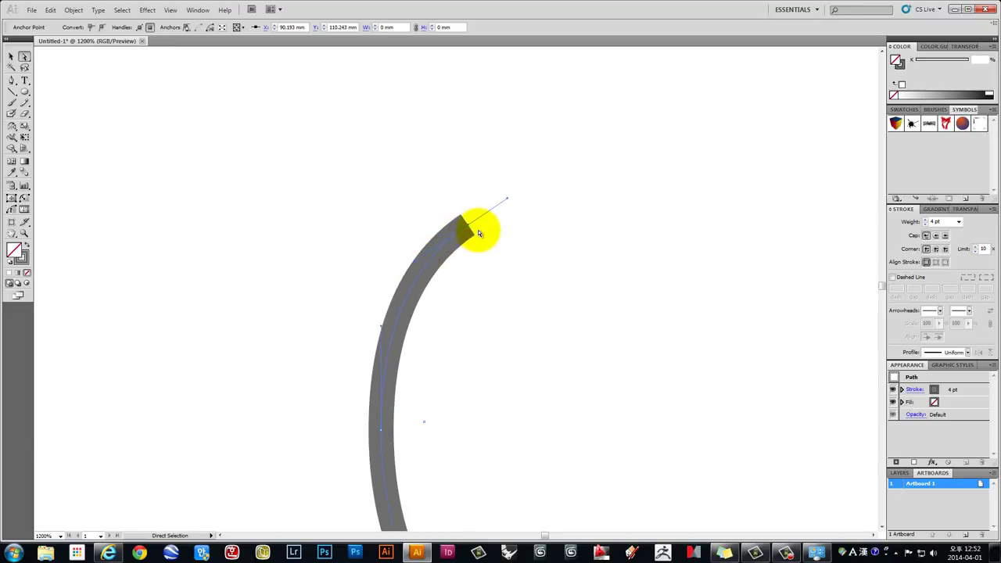
left_click_drag(469, 225, 469, 219)
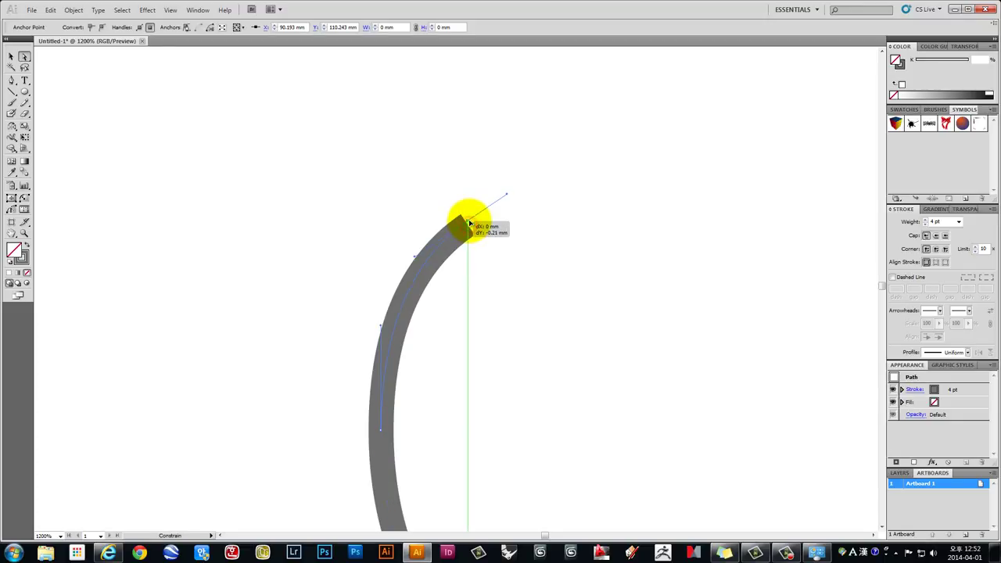
left_click(514, 235)
scroll(513, 235, "down", 2)
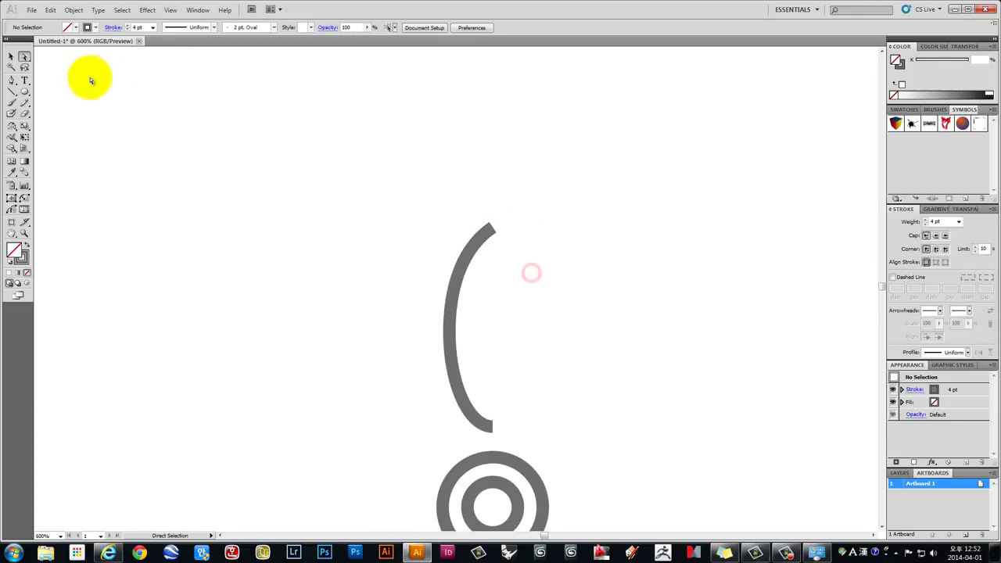
left_click(11, 56)
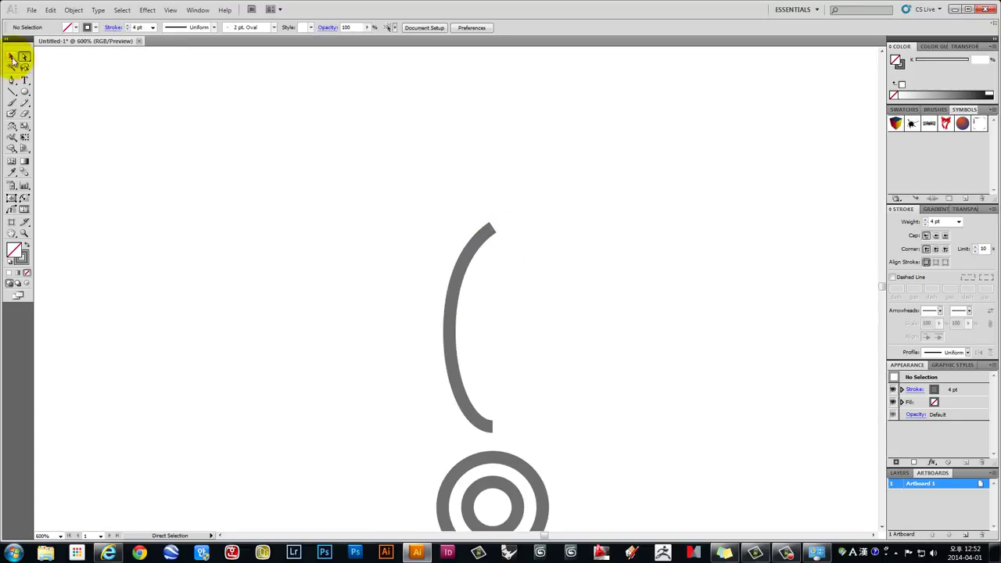
left_click(460, 287)
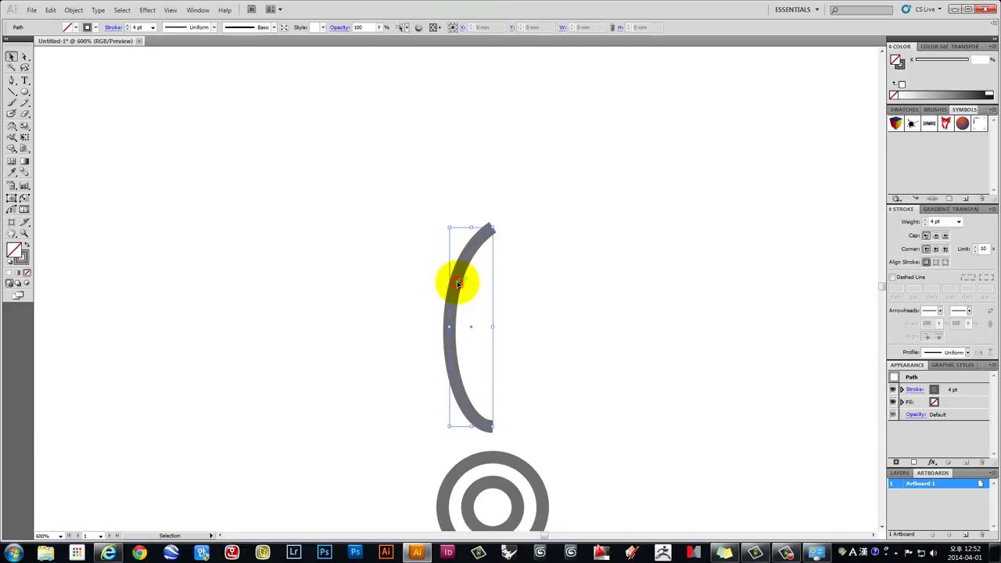
Make a mirrored copy of the arc across a vertical 90° axis at its bottom end
left_click(9, 128)
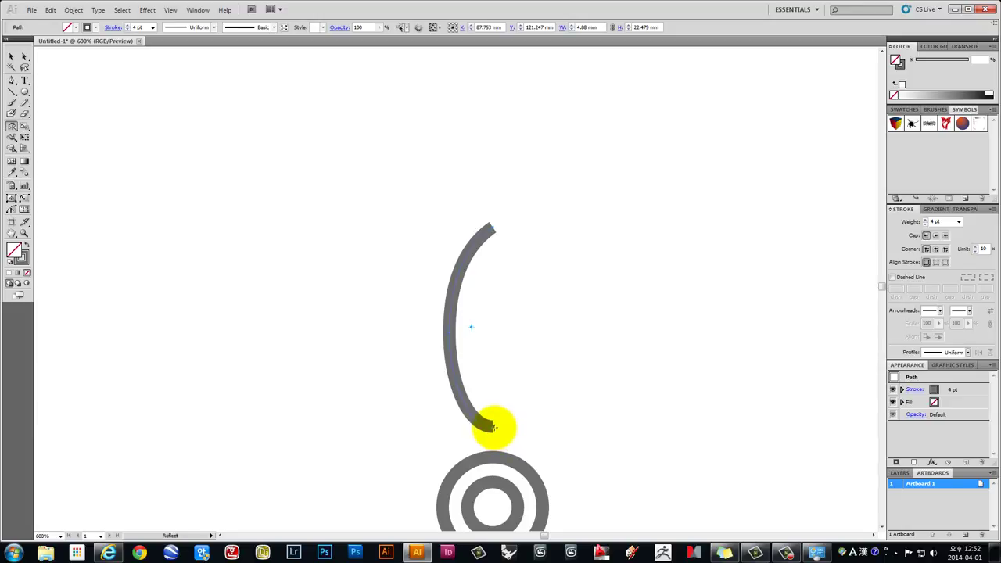
mouse_move(494, 426)
left_mouse_down()
mouse_move(487, 326)
mouse_move(467, 314)
left_mouse_up()
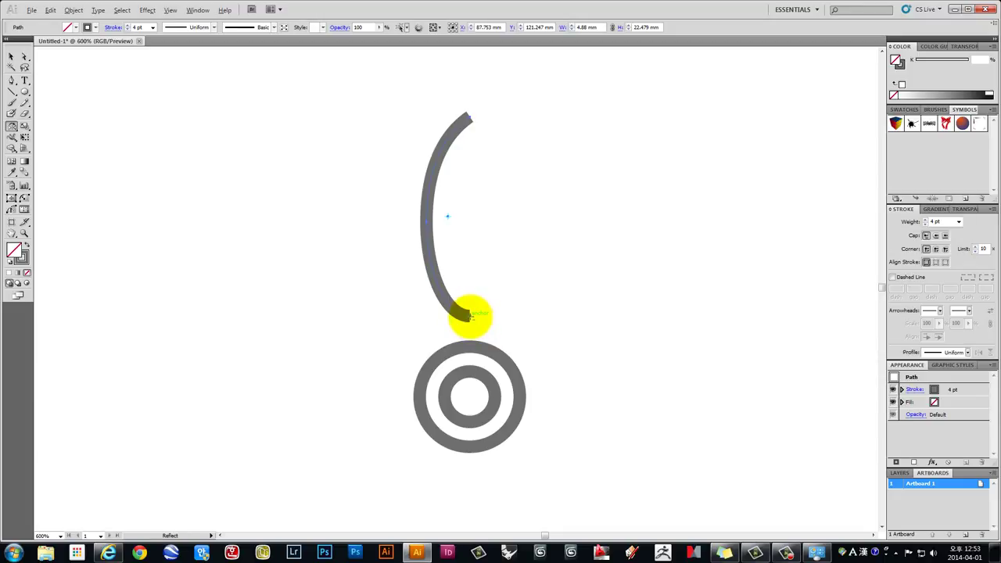
left_click(470, 316, "alt")
left_click_drag(469, 220, 585, 122)
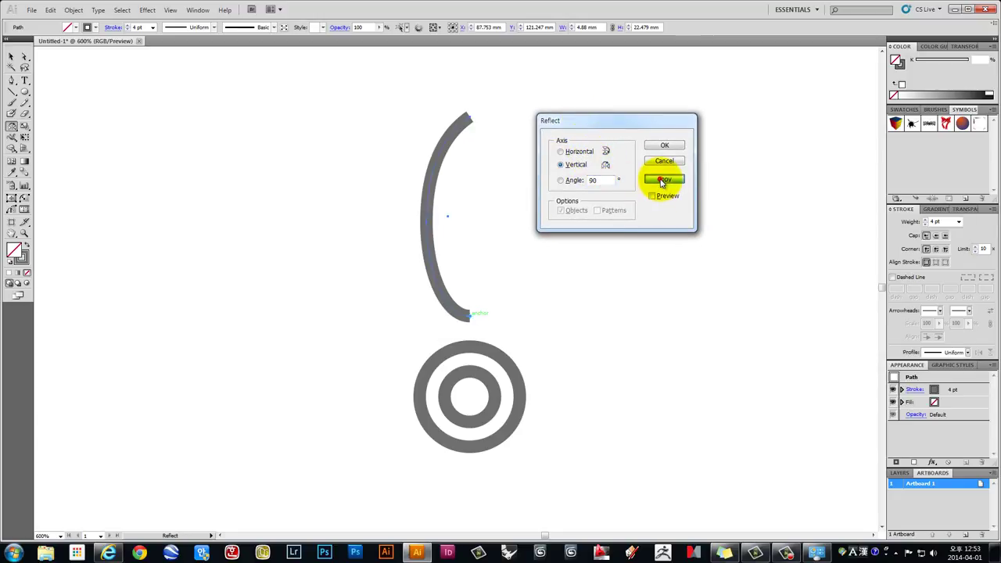
left_click(663, 179)
left_click(12, 58)
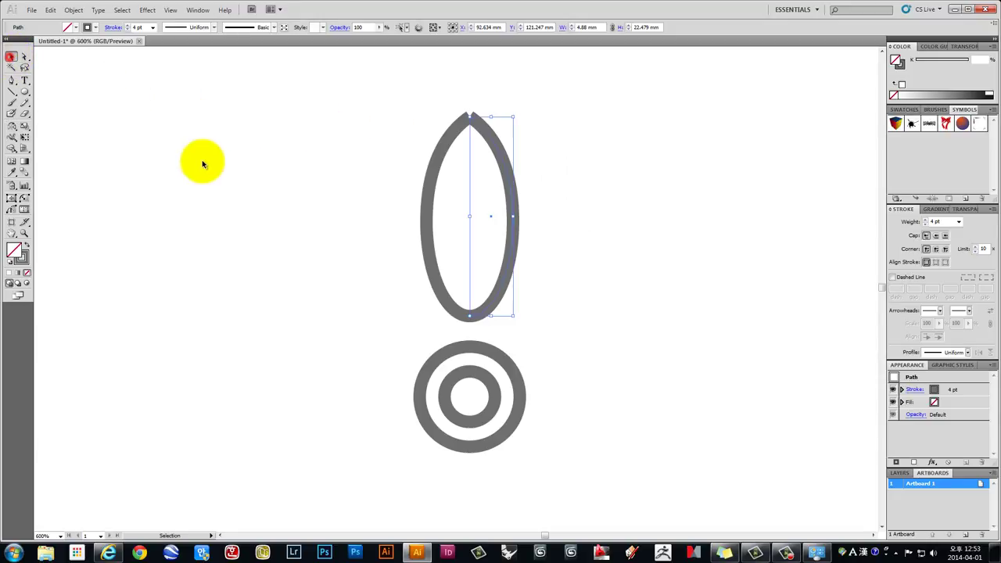
left_click(203, 161)
left_click_drag(511, 257, 493, 293)
Join the two arcs' top endpoints into a sharp petal tip
scroll(448, 150, "up", 1)
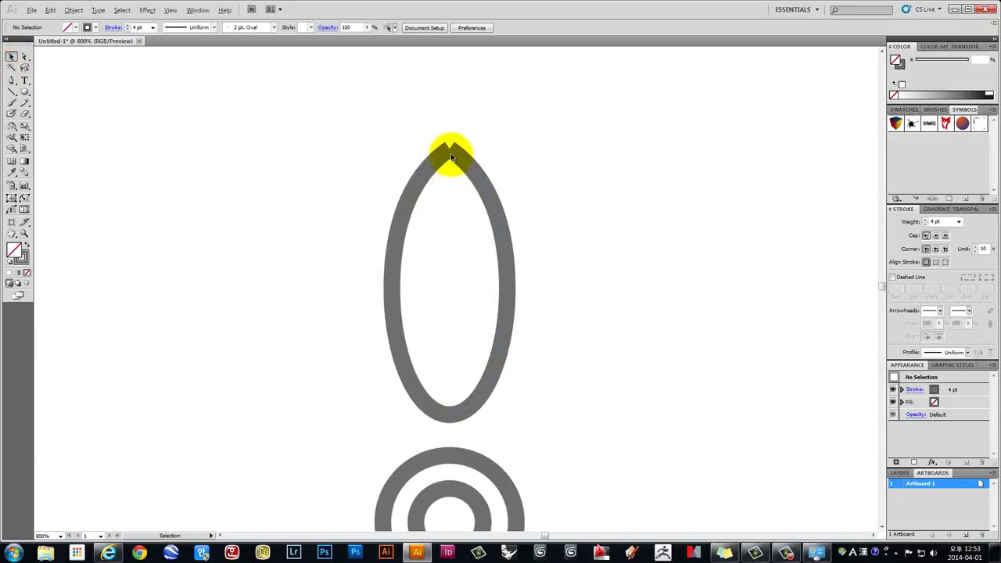
scroll(448, 150, "up", 1)
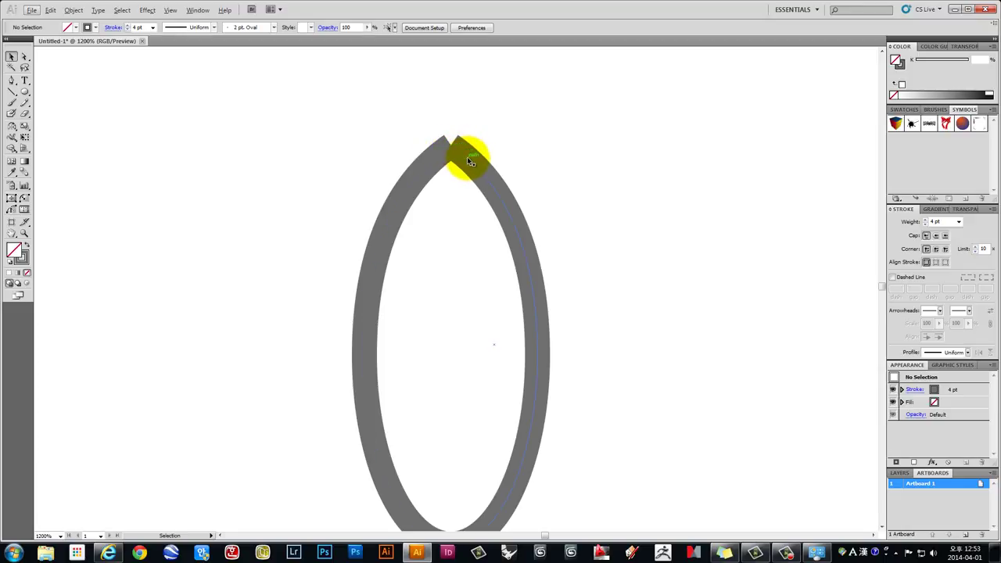
left_click_drag(469, 162, 537, 138)
key("ctrl+z")
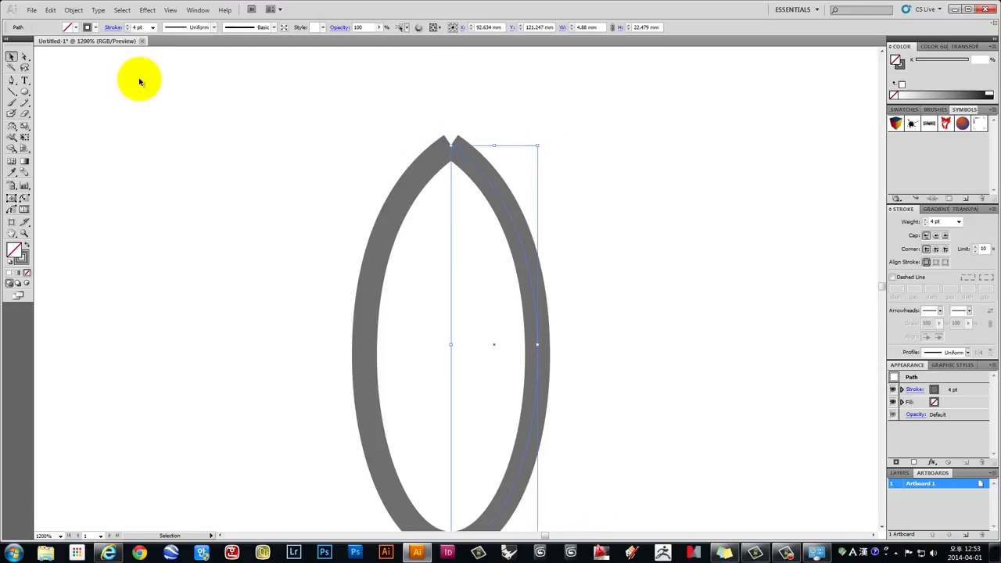
left_click(27, 57)
left_click(27, 58)
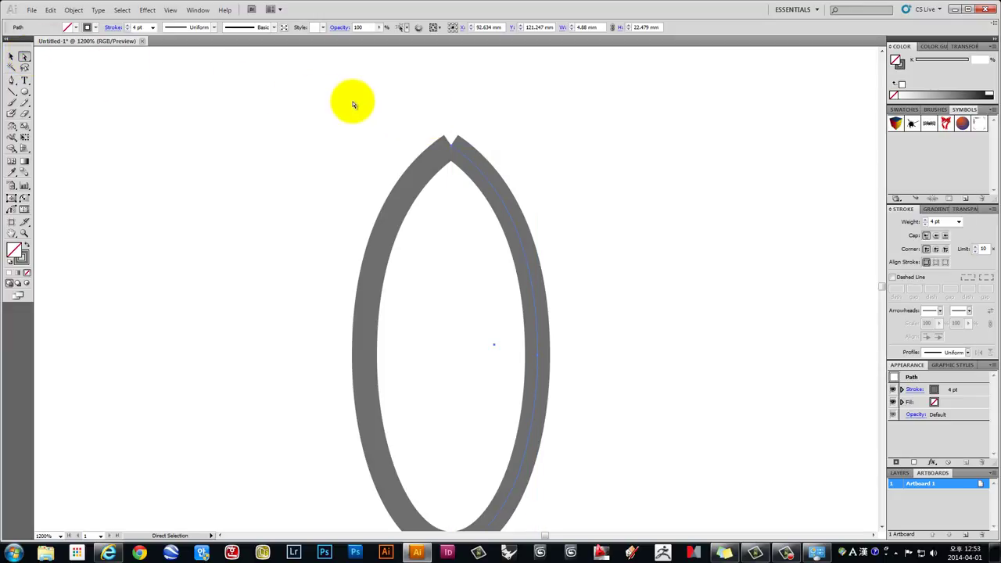
left_click_drag(407, 91, 521, 184)
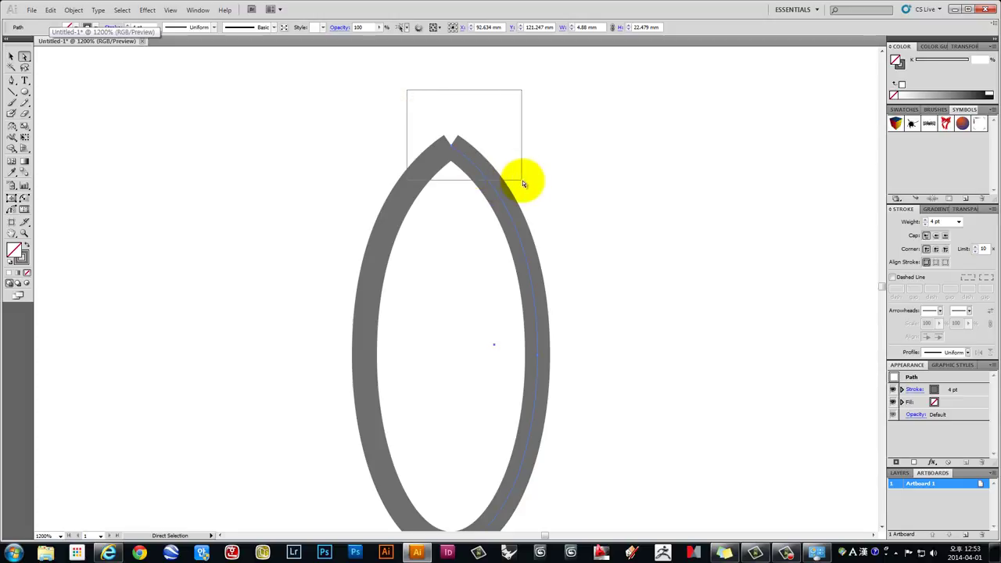
left_click_drag(312, 73, 569, 186)
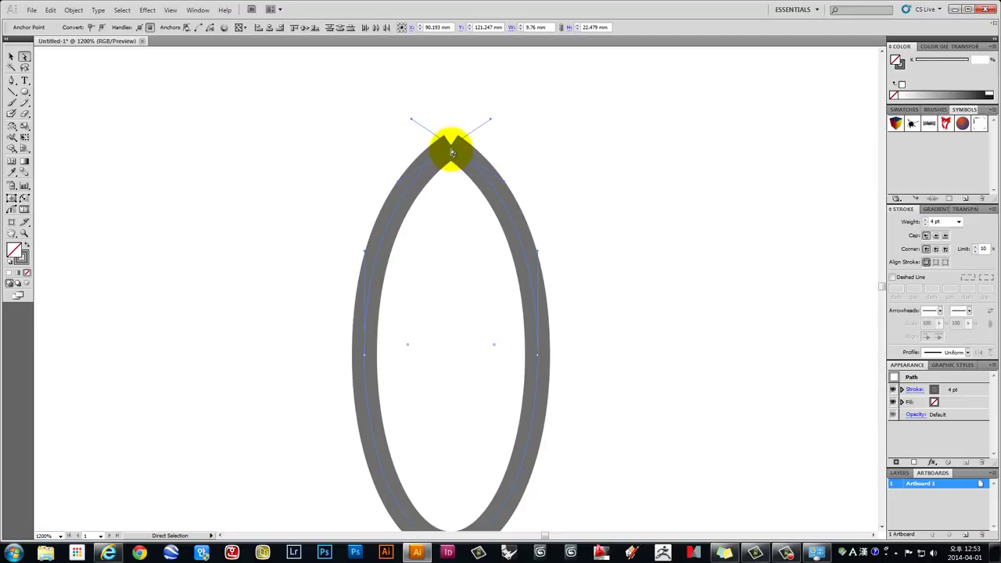
left_click_drag(452, 152, 453, 149)
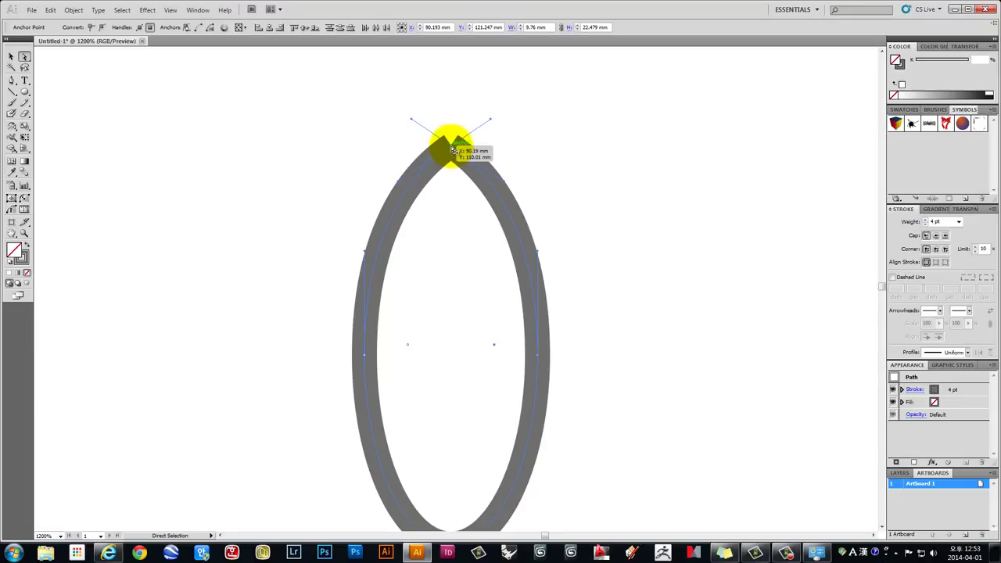
right_click(452, 148)
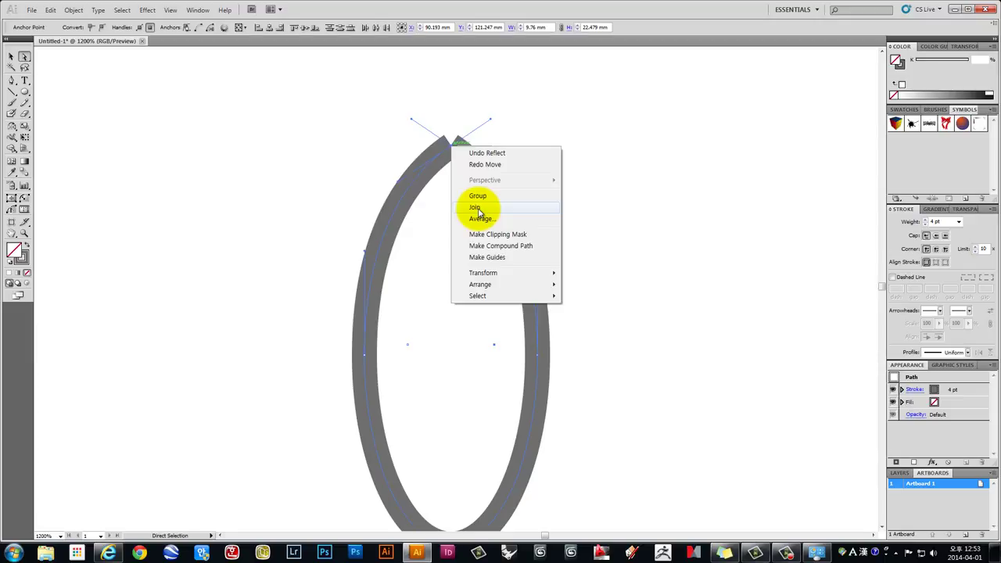
left_click(475, 207)
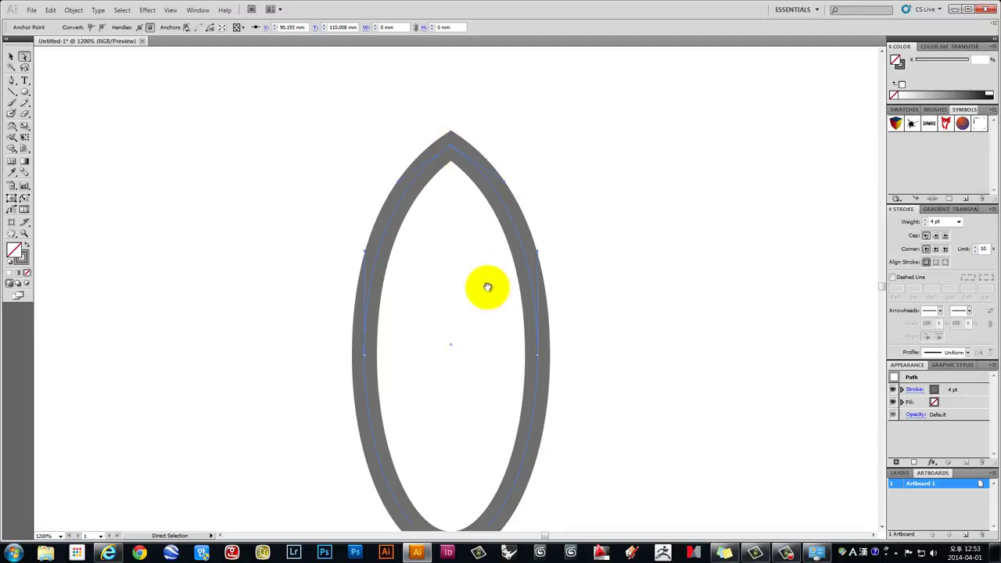
Join the two bottom endpoints to close the petal outline
left_click_drag(502, 332, 481, 195)
left_click_drag(514, 417, 365, 369)
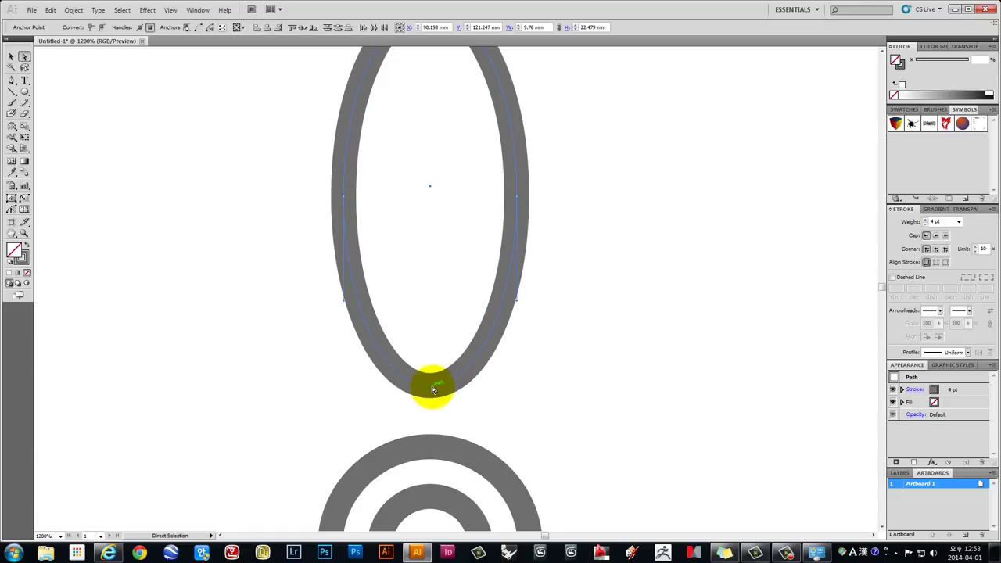
right_click(433, 389)
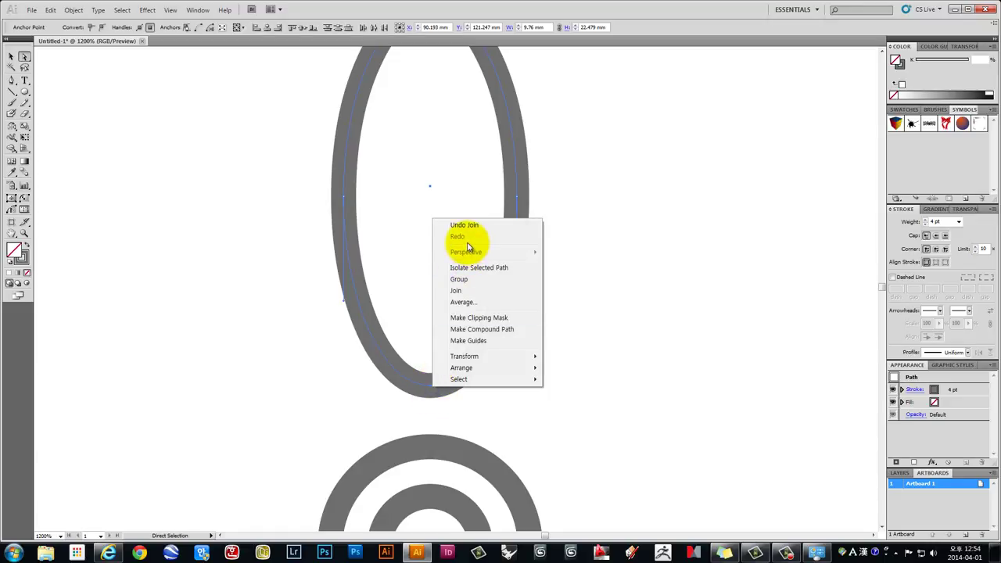
left_click(456, 293)
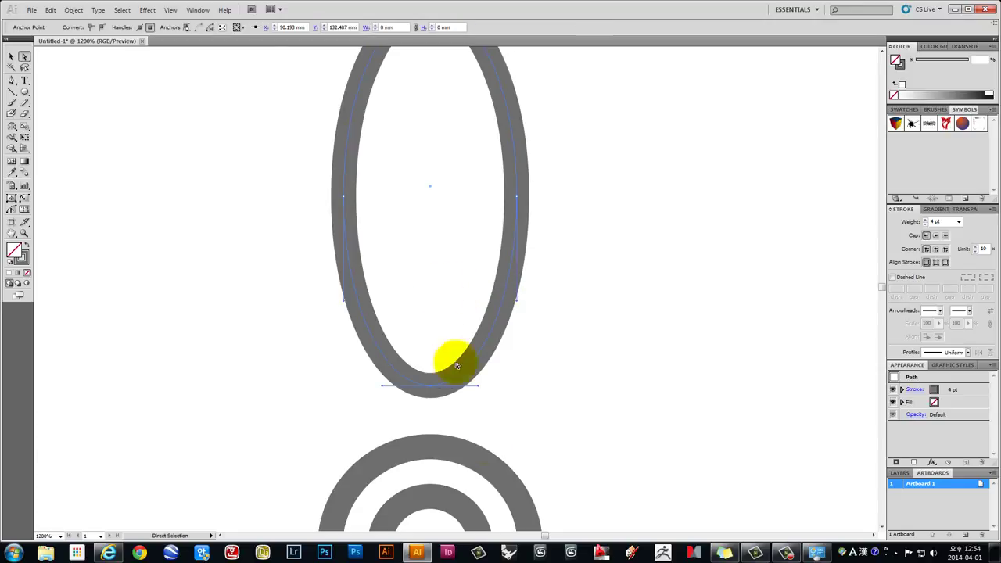
scroll(469, 402, "down", 2)
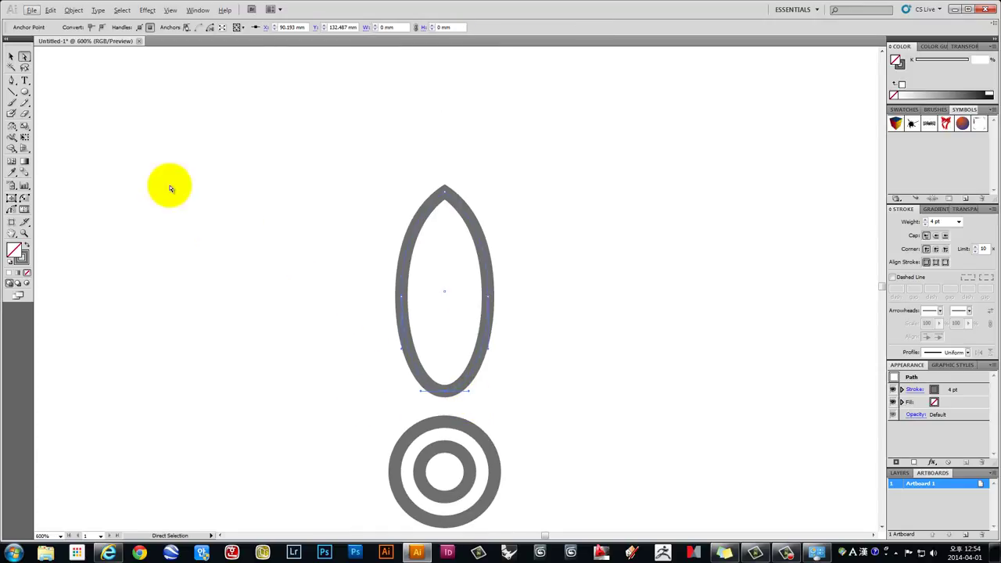
Move the petal straight down so its base overlaps the rings
left_click(10, 61)
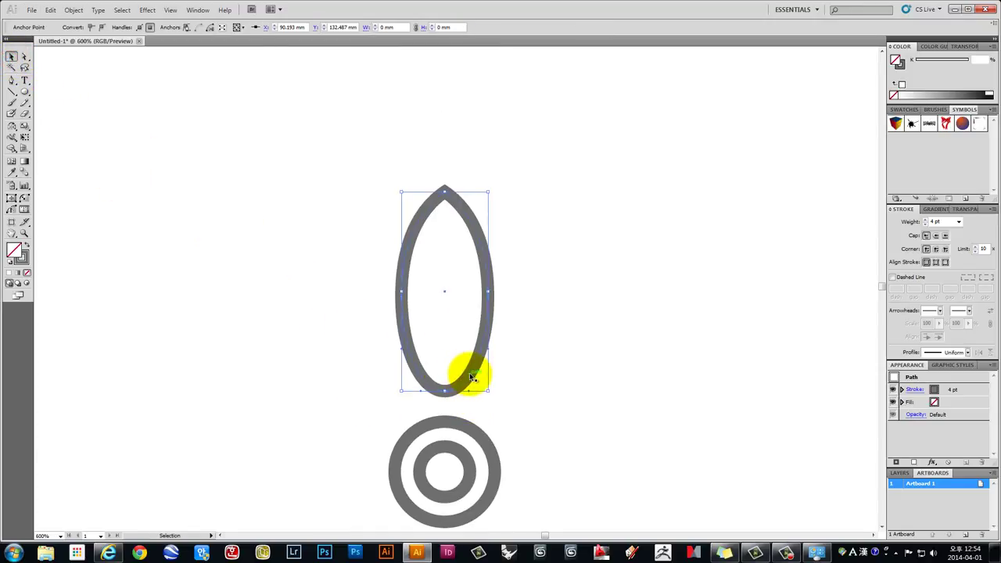
left_click_drag(471, 374, 469, 410)
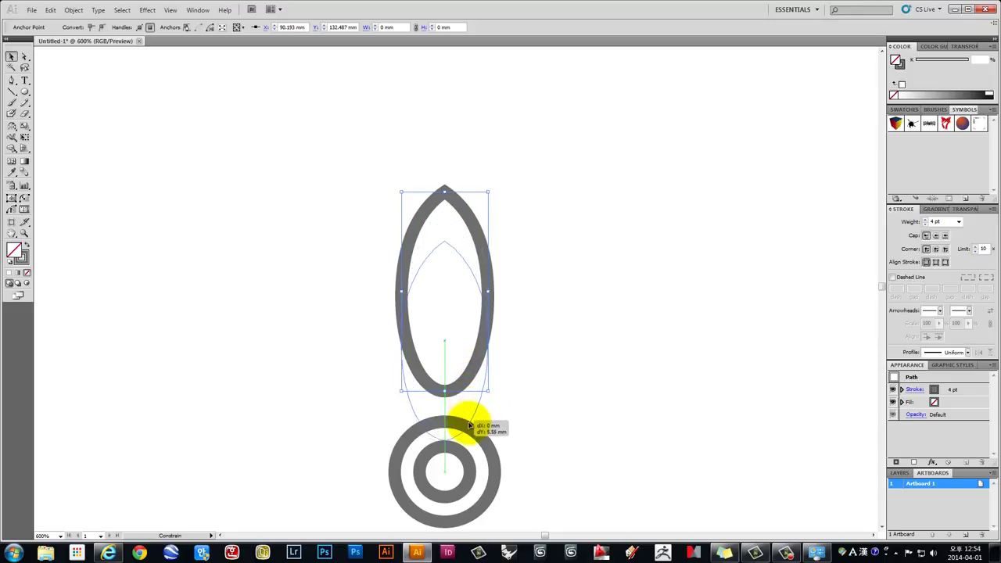
left_click_drag(469, 409, 469, 432)
left_click(565, 379)
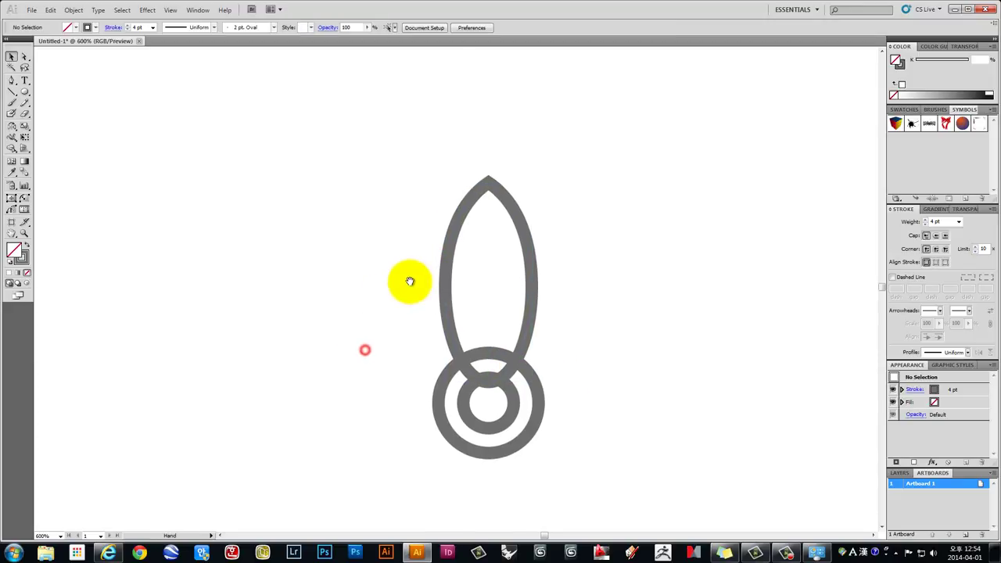
left_click_drag(365, 349, 408, 278)
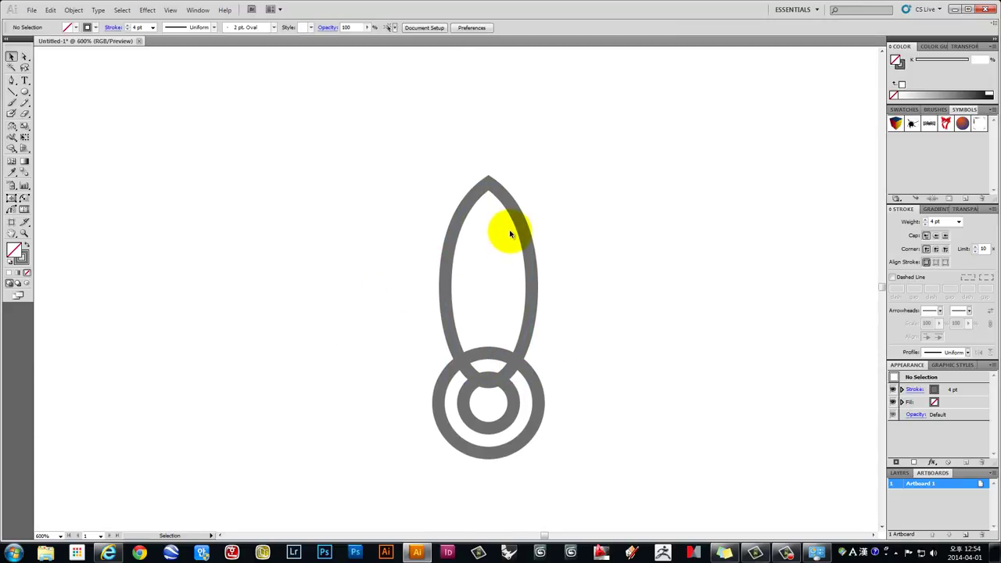
Send the petal to the back, behind the concentric rings
left_click_drag(573, 229, 494, 280)
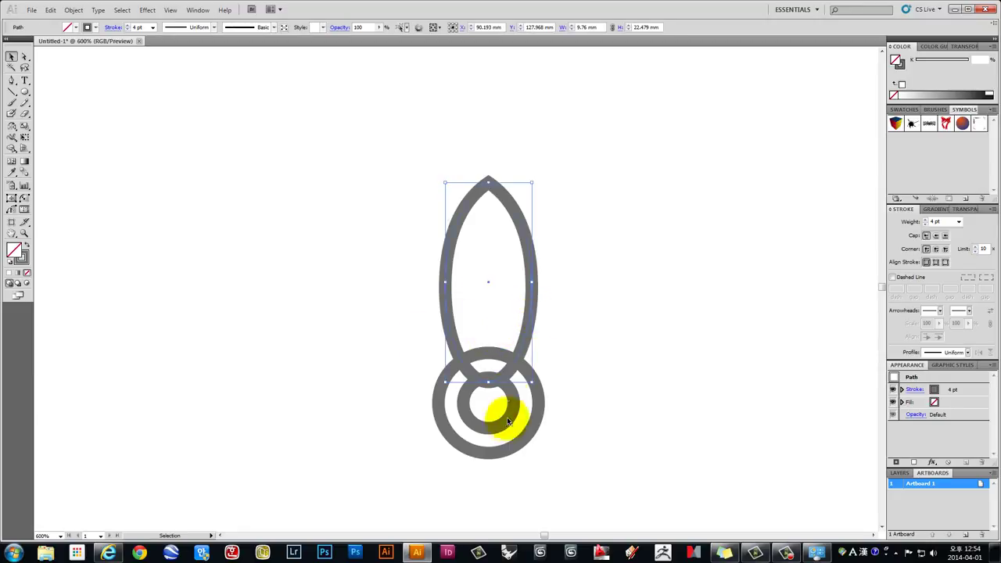
right_click(525, 346)
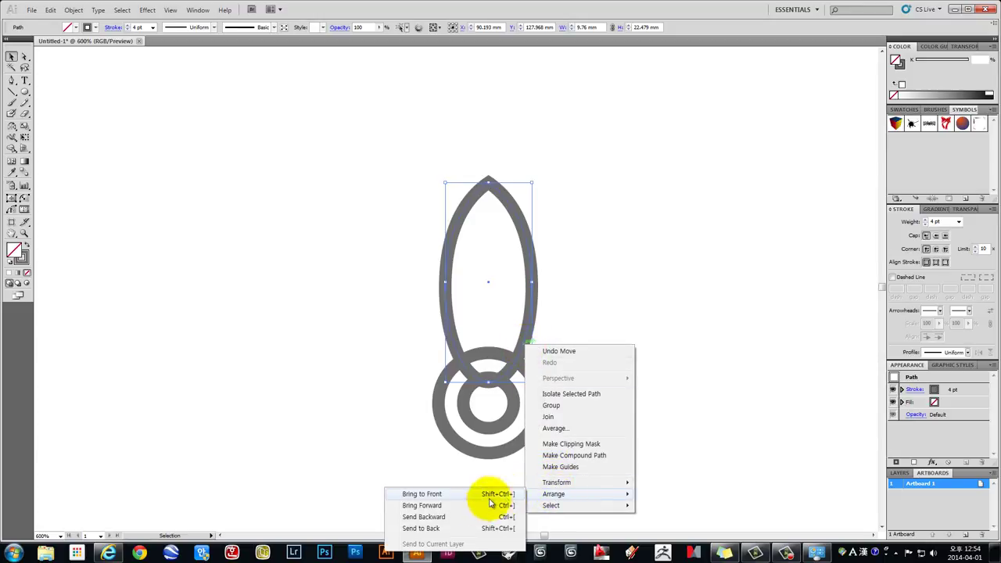
mouse_move(554, 494)
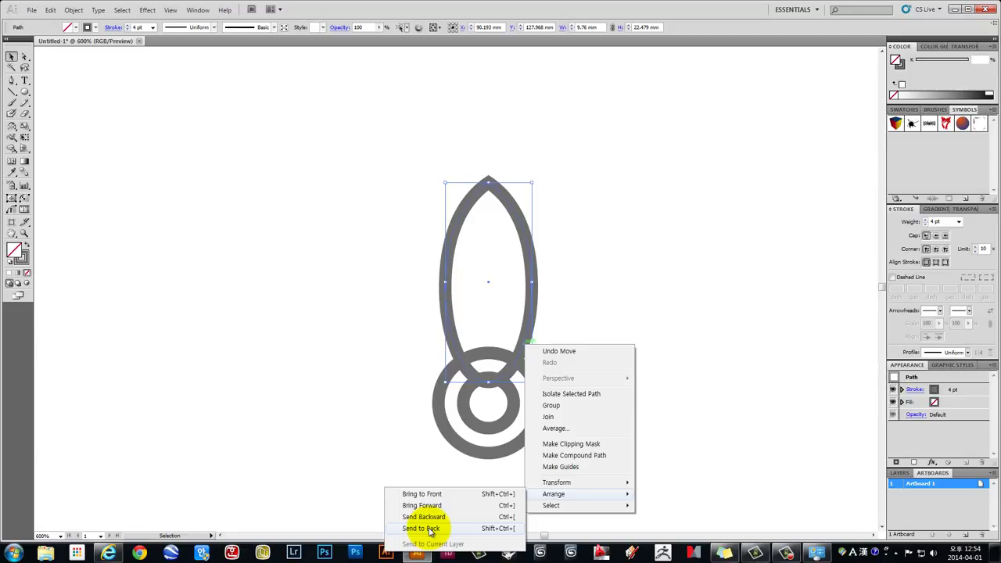
left_click(428, 528)
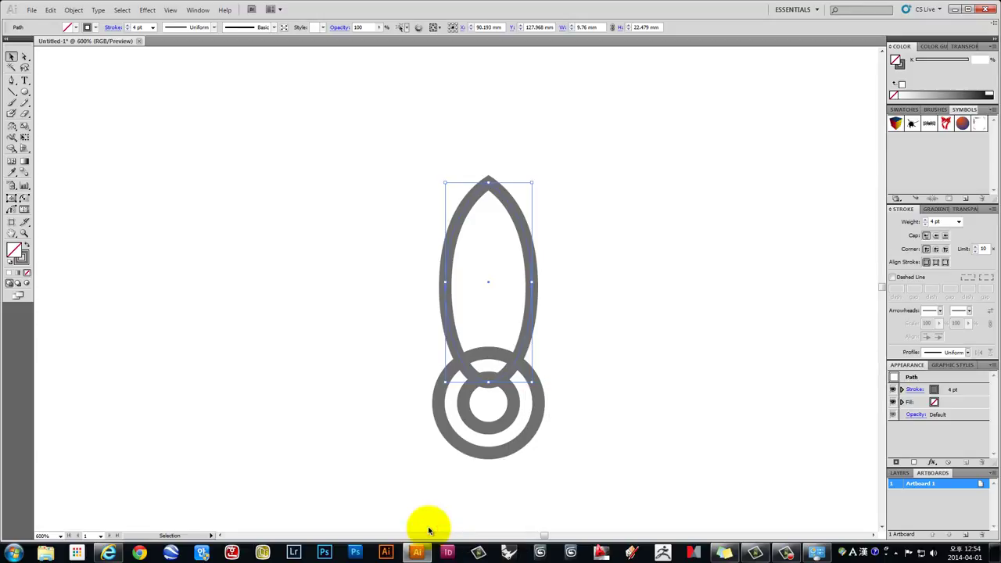
left_click(546, 464)
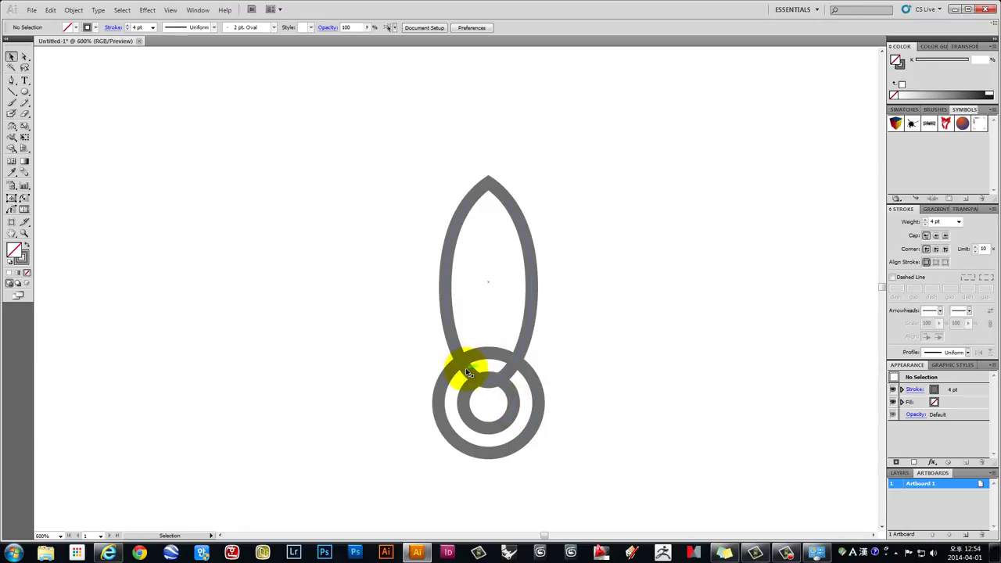
Give the concentric rings a white fill hiding the petal's base, then reselect the petal
left_click(535, 415)
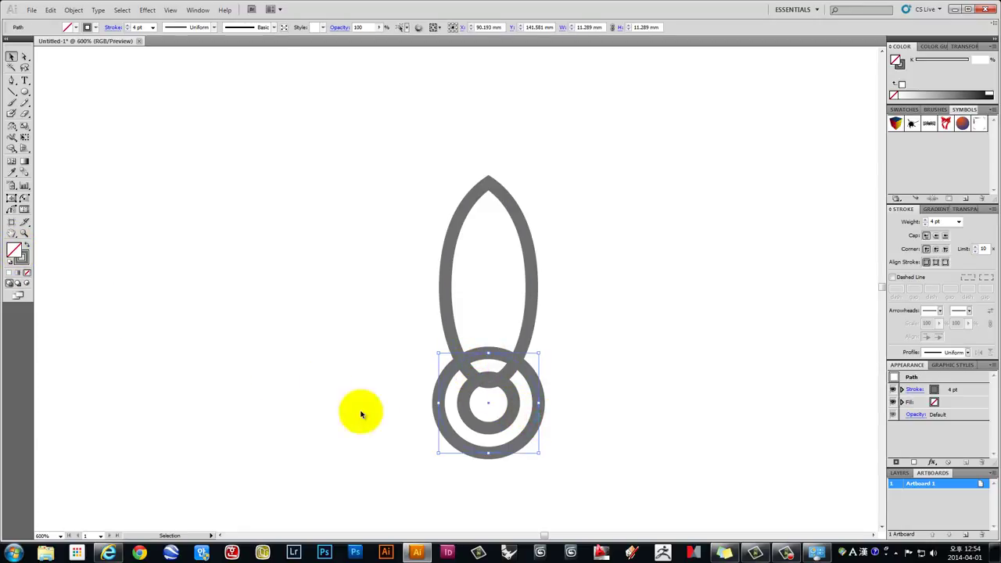
left_click_drag(637, 504, 372, 408)
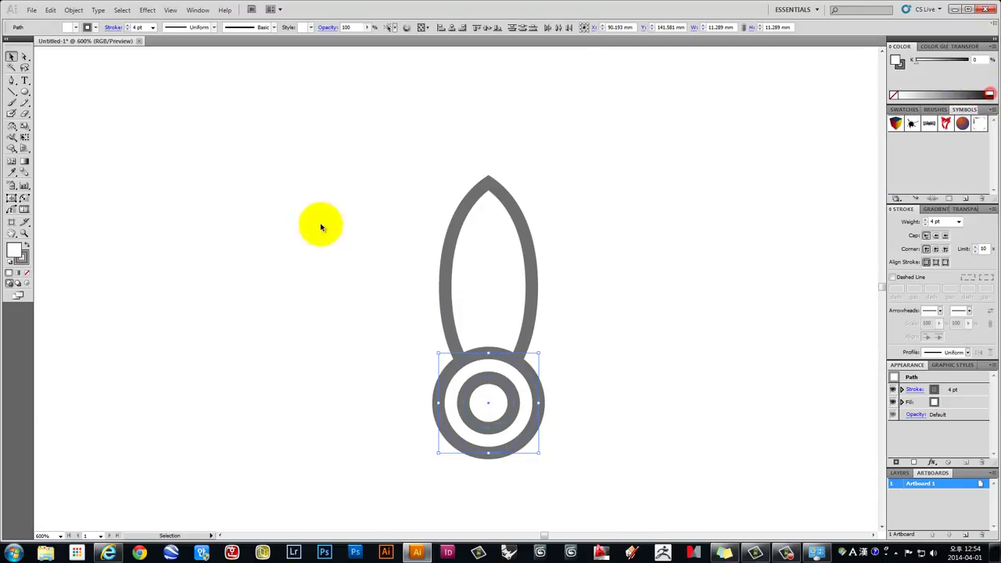
left_click(682, 384)
scroll(495, 386, "up", 1)
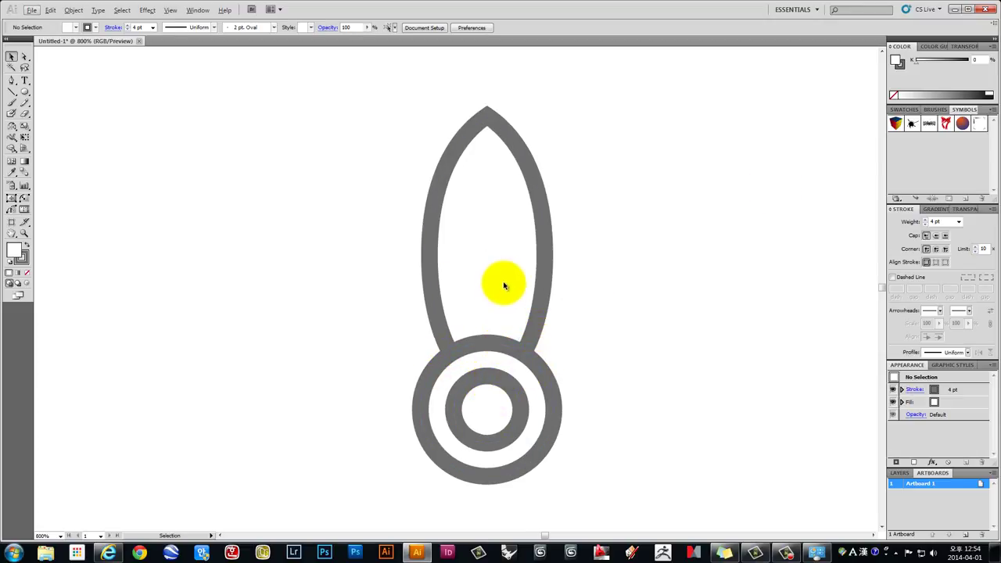
scroll(630, 297, "down", 1)
left_click_drag(618, 292, 390, 202)
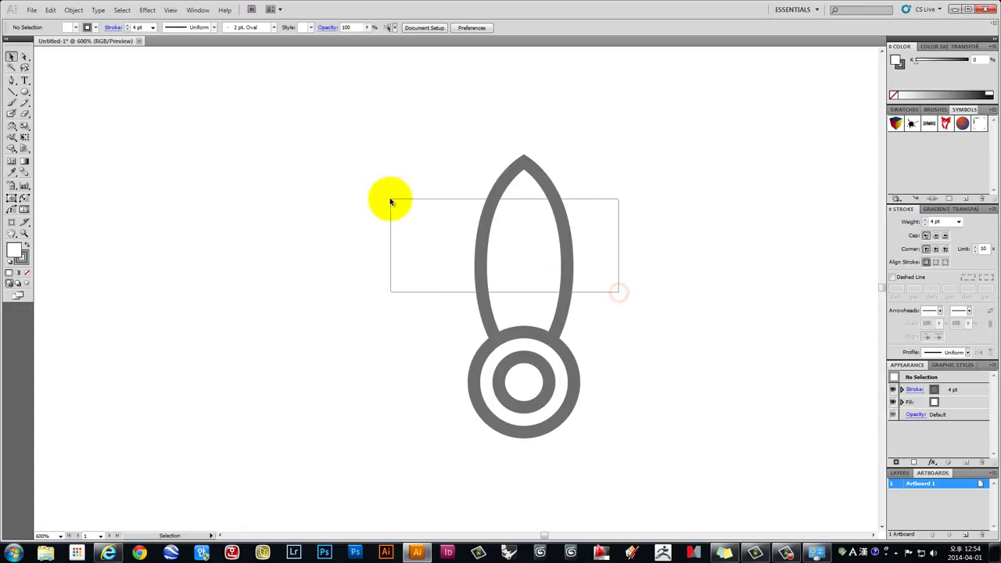
left_click_drag(663, 293, 602, 288)
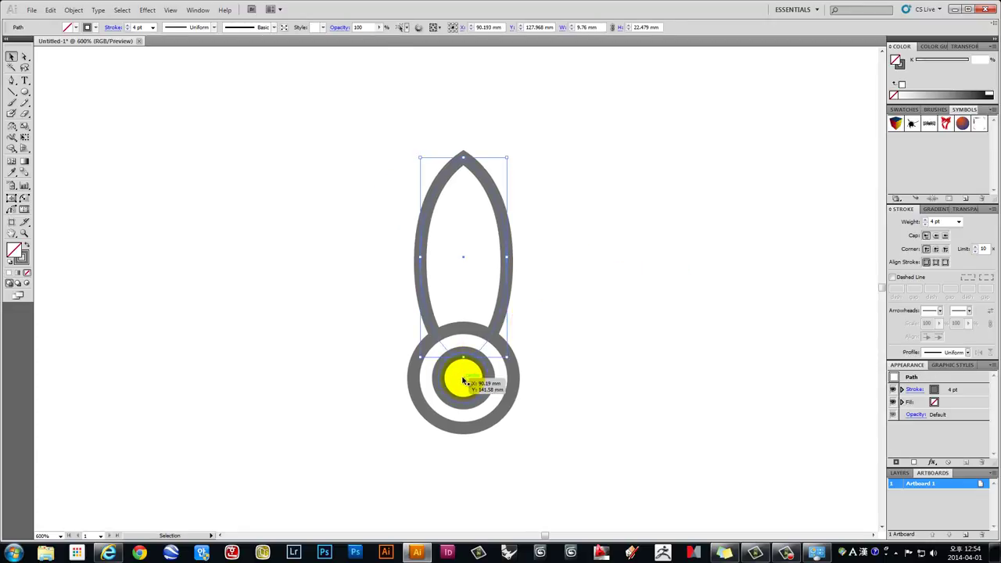
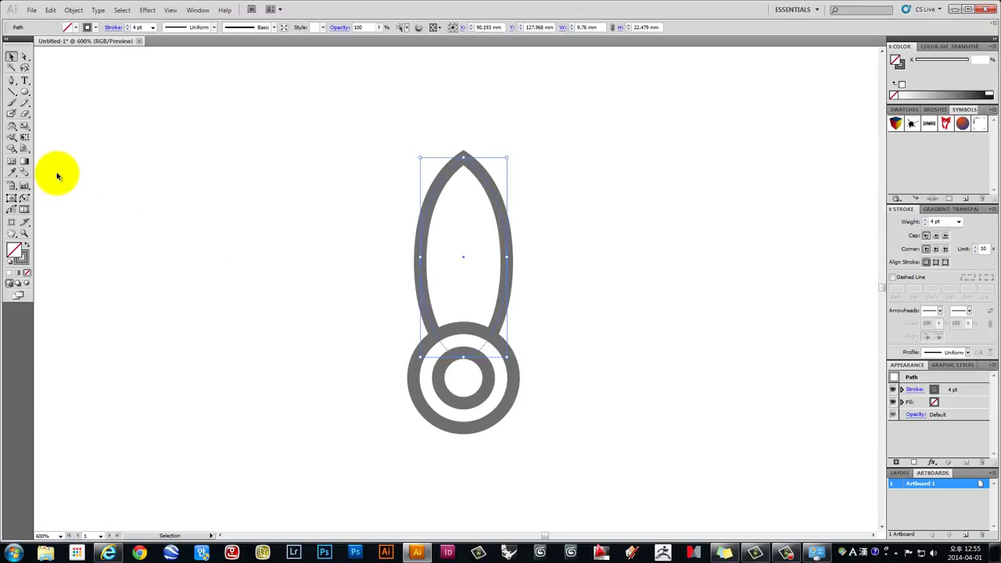
Pick the Rotate tool from the rotate-and-reflect toolbar flyout
left_click(13, 129)
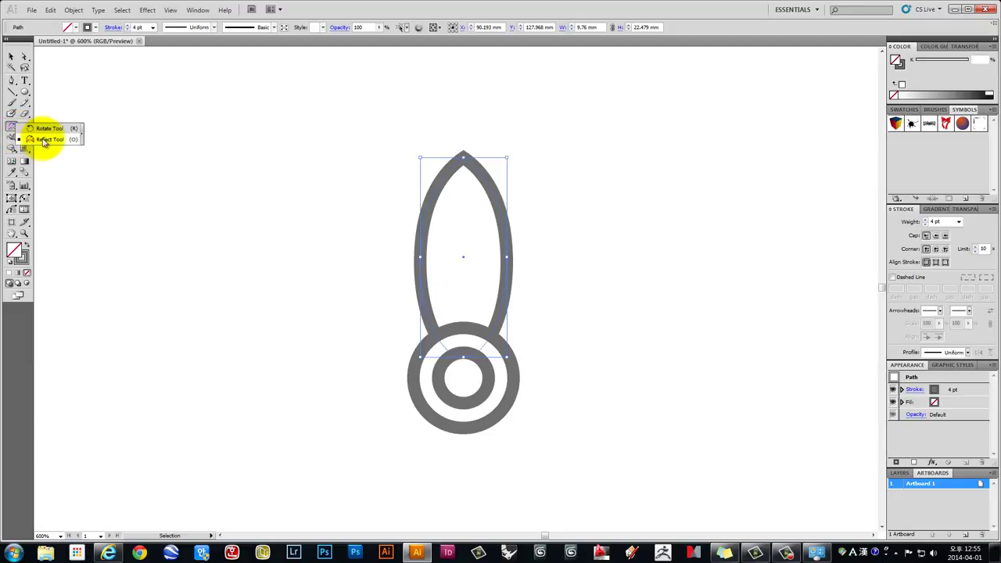
left_click(50, 132)
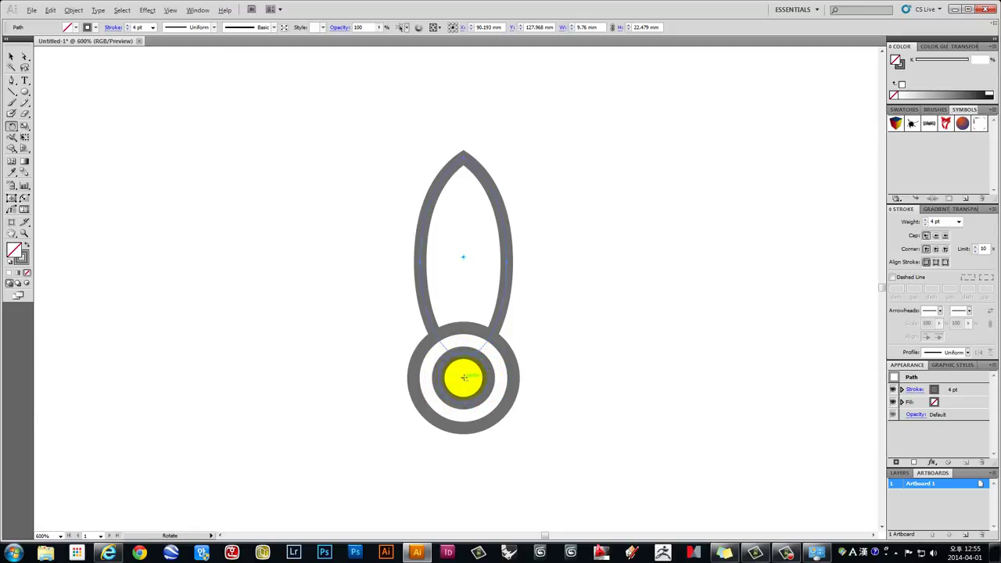
Make a 30° rotated copy of the petal, pivoting on the rings' centre
left_click(464, 378, "alt")
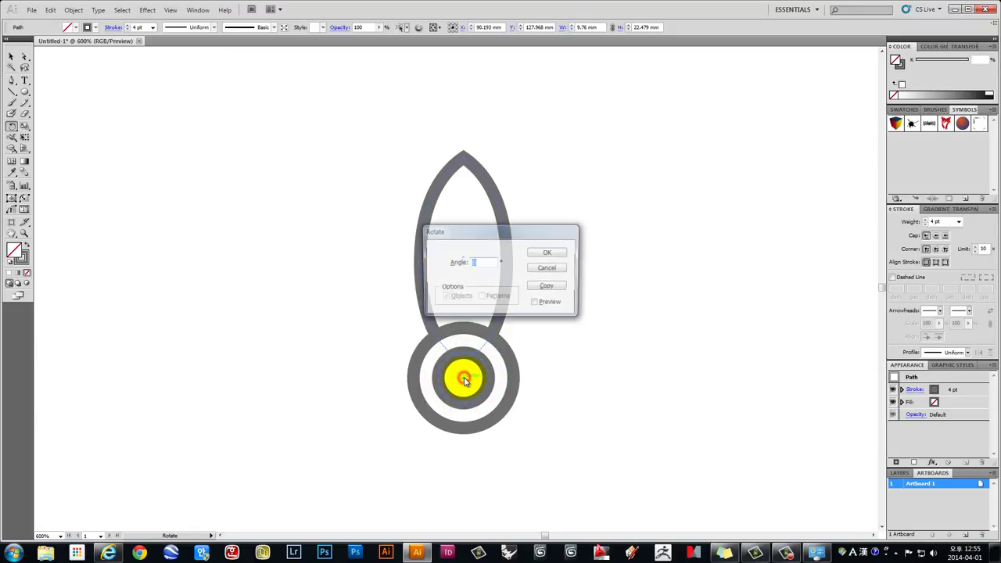
left_click_drag(447, 231, 427, 199)
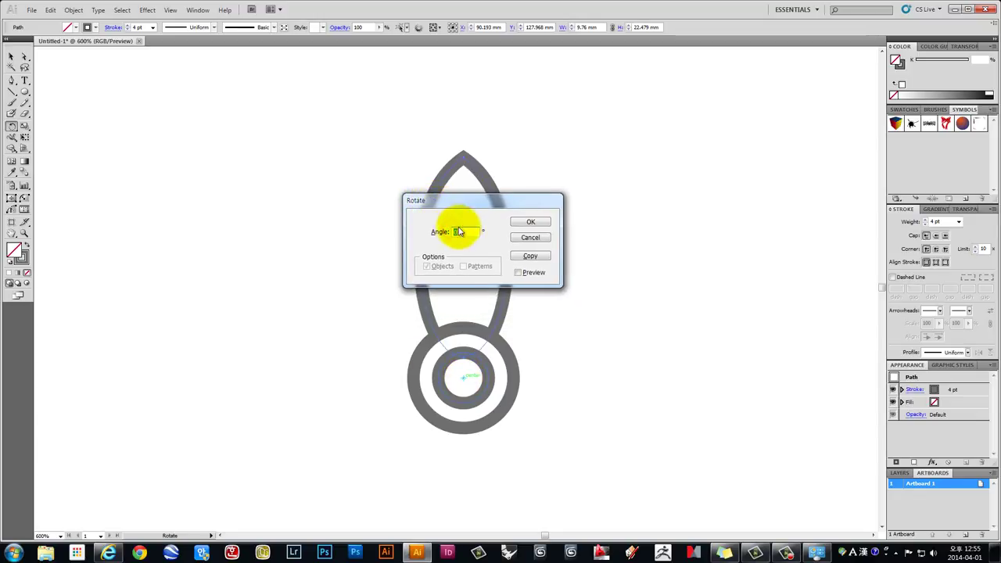
double_click(465, 231)
type("30")
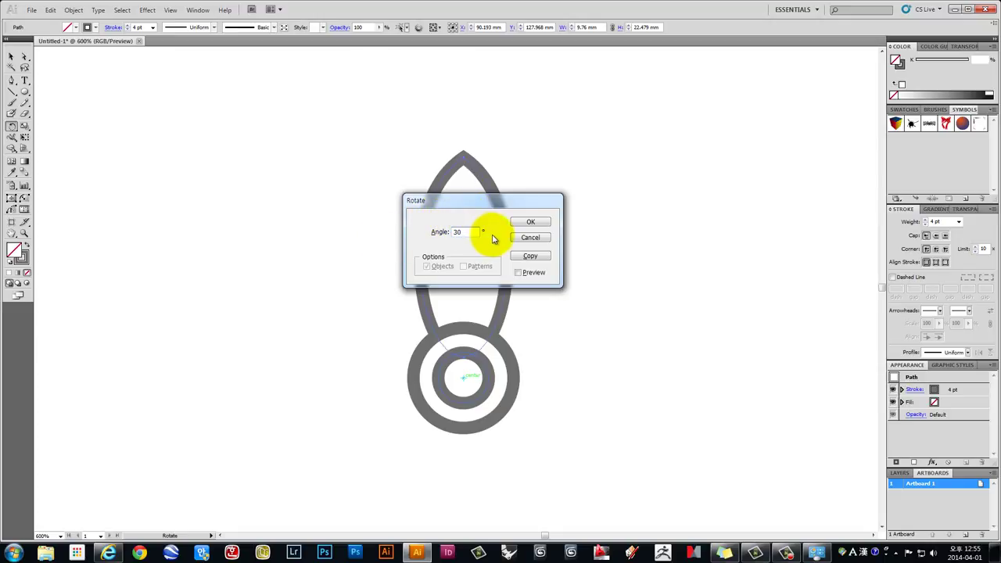
left_click(525, 259)
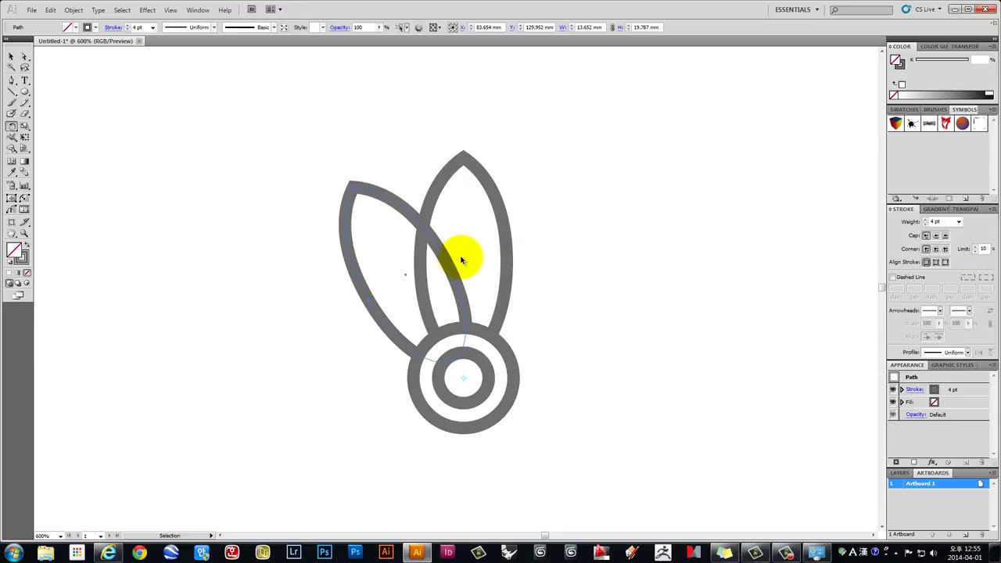
Repeat the 30° rotated petal copy with Ctrl+D to fill the circle
key("ctrl+d")
key("ctrl+d")
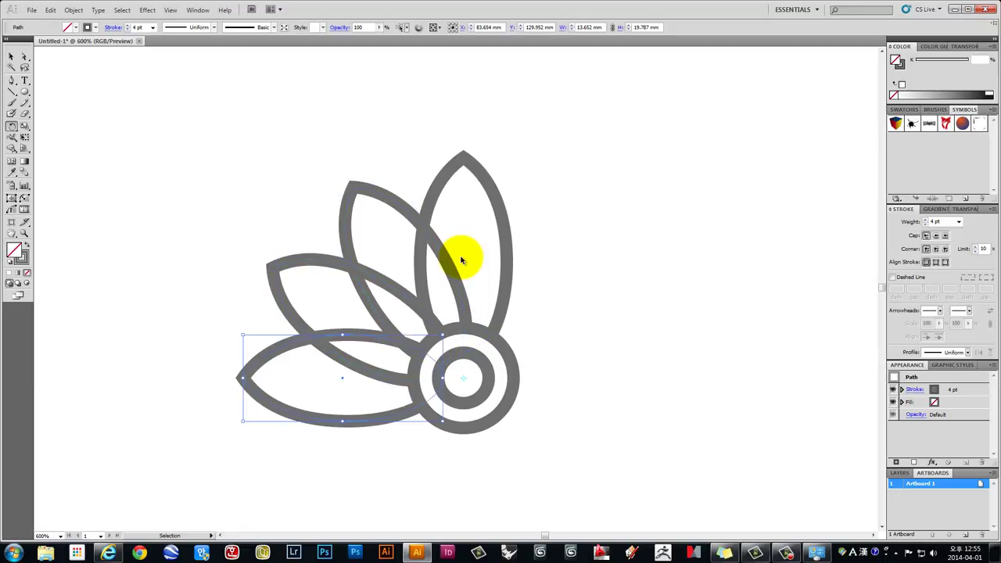
key("ctrl+d")
key("ctrl+d")
key("ctrl+d")
key("ctrl+d")
key("ctrl+d")
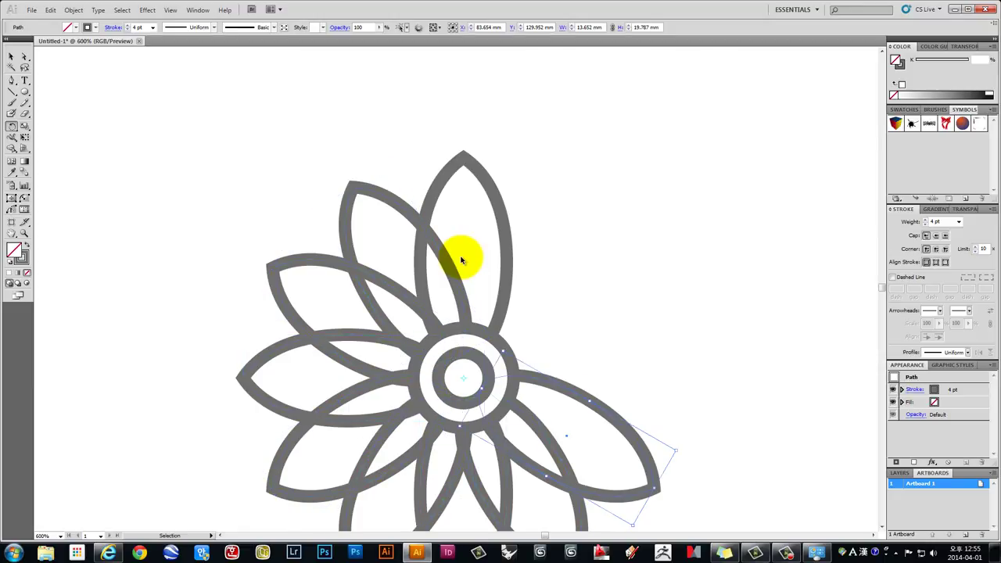
key("ctrl+d")
key("ctrl+d")
key("ctrl+d")
key("r")
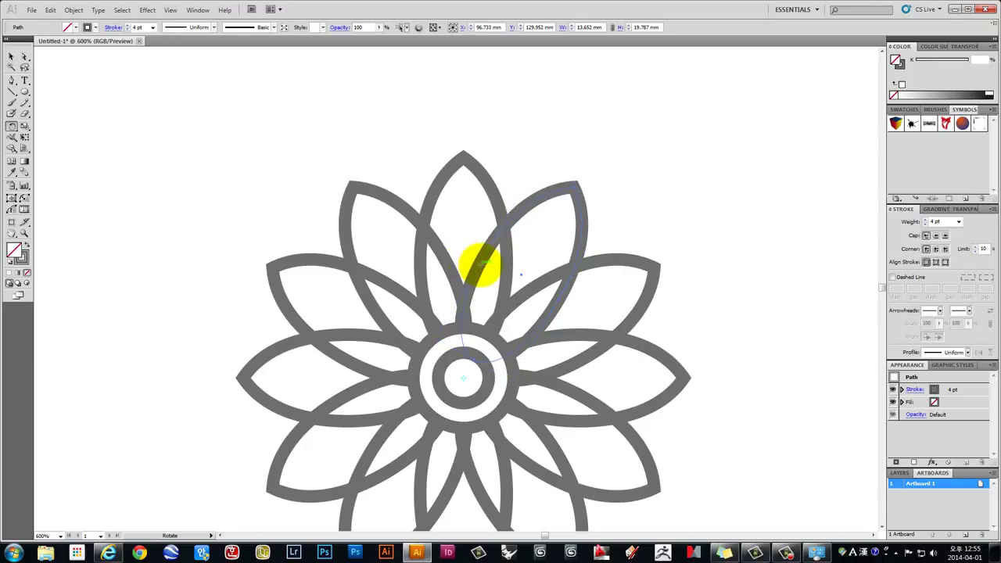
scroll(478, 266, "down", 1)
scroll(478, 266, "down", 1)
Pan and zoom the view to bring the flower back to the centre
scroll(461, 254, "down", 1)
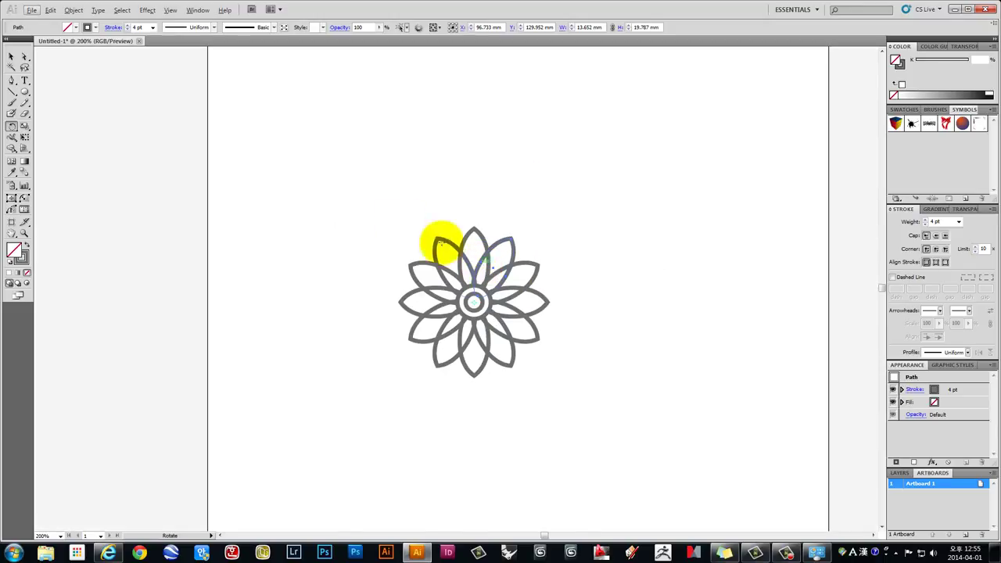
left_click(10, 57)
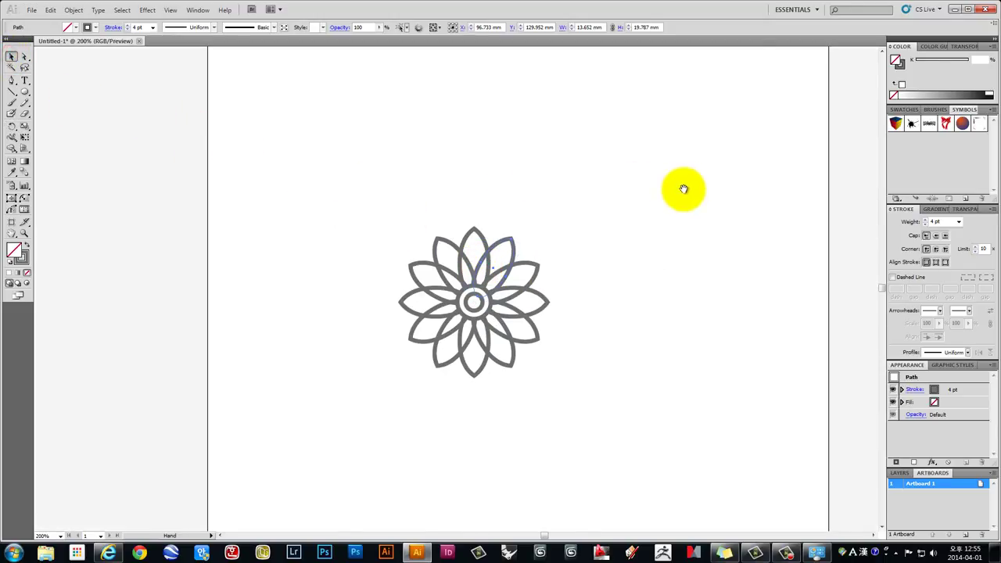
left_click_drag(681, 190, 250, 195)
mouse_move(677, 235)
left_mouse_down()
mouse_move(543, 297)
mouse_move(558, 81)
left_mouse_up()
left_click_drag(440, 384, 592, 279)
scroll(263, 201, "up", 1)
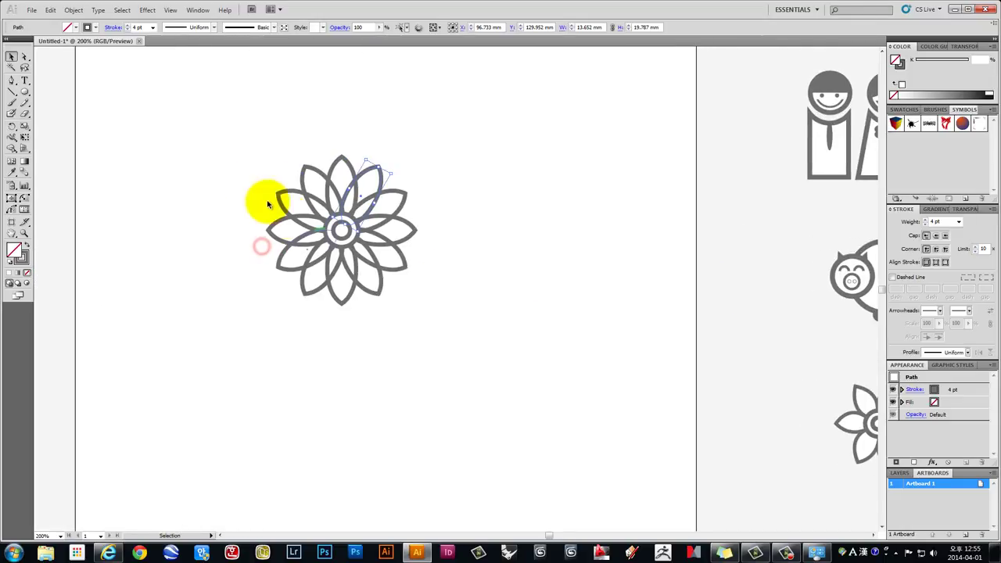
scroll(246, 179, "up", 1)
scroll(249, 181, "up", 1)
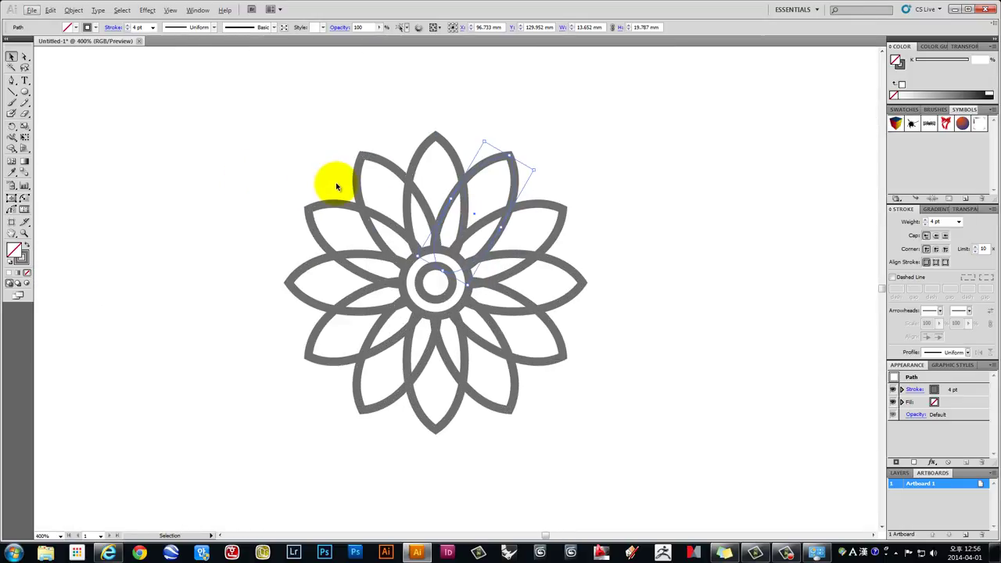
Undo the rotated petal copies, leaving only the original upright petal
key("a")
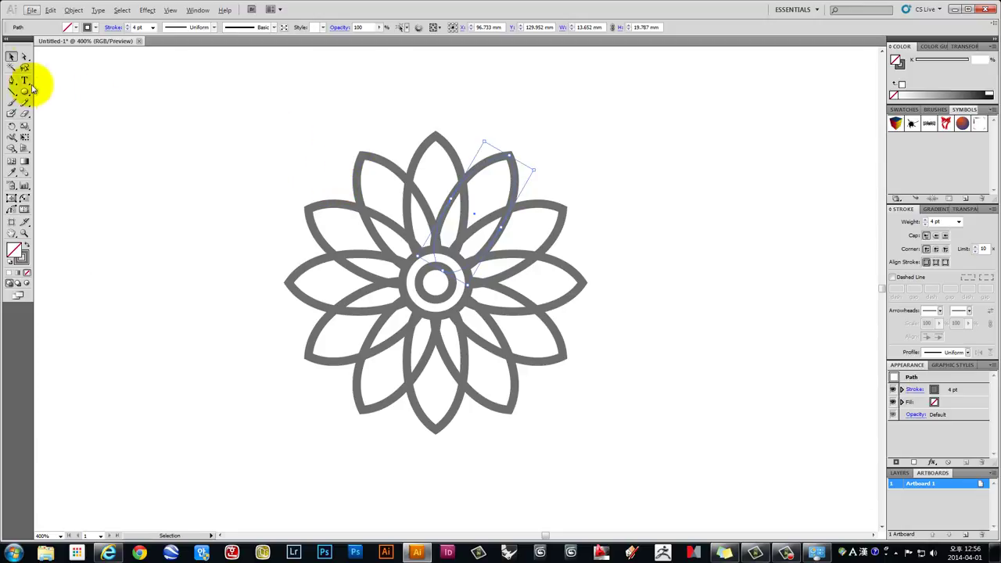
left_click(220, 123)
key("ctrl+z")
key("ctrl+z")
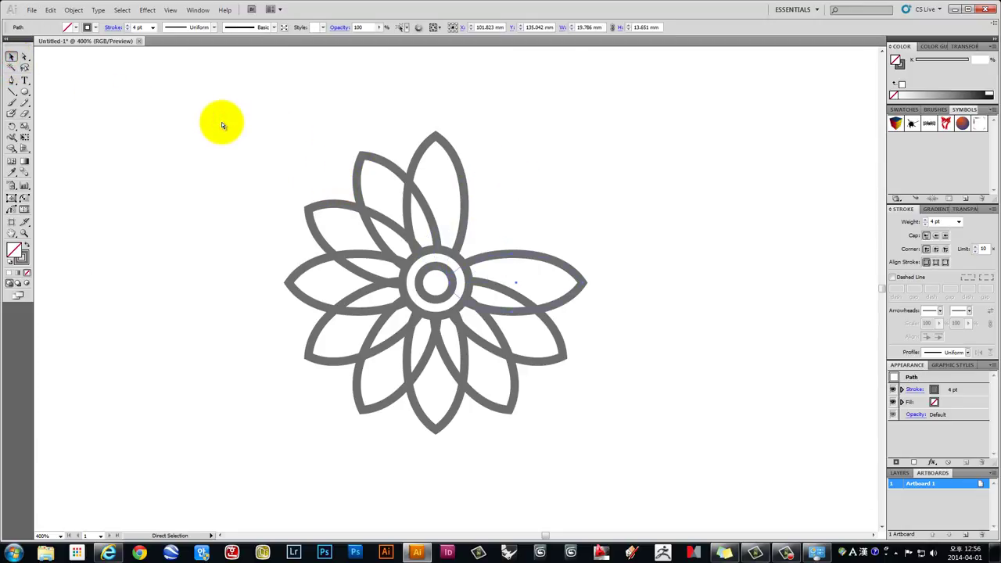
key("ctrl+z")
key("ctrl+z")
key("ctrl+z")
key("ctrl+z")
key("ctrl+z")
key("ctrl+z")
key("ctrl+z")
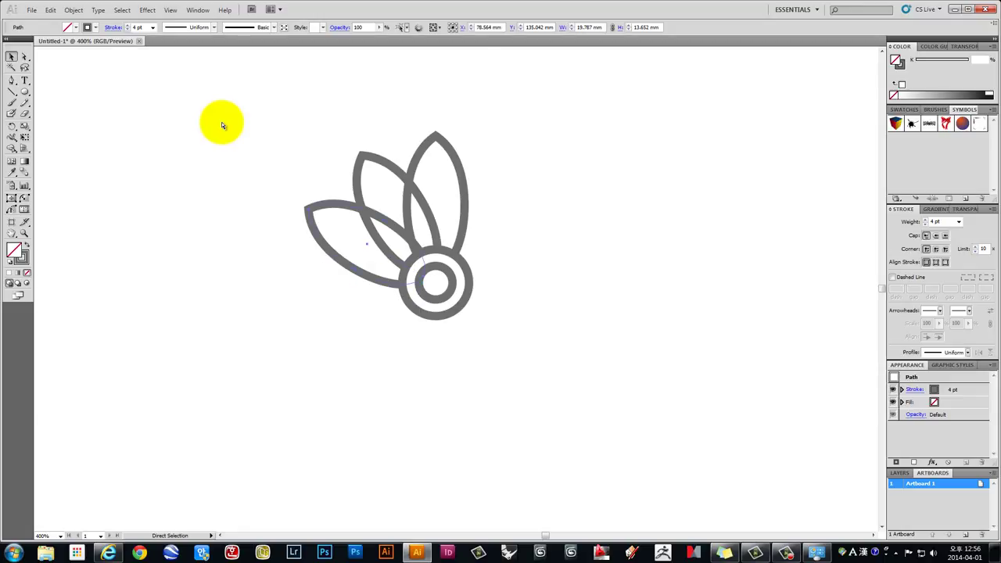
key("ctrl+z")
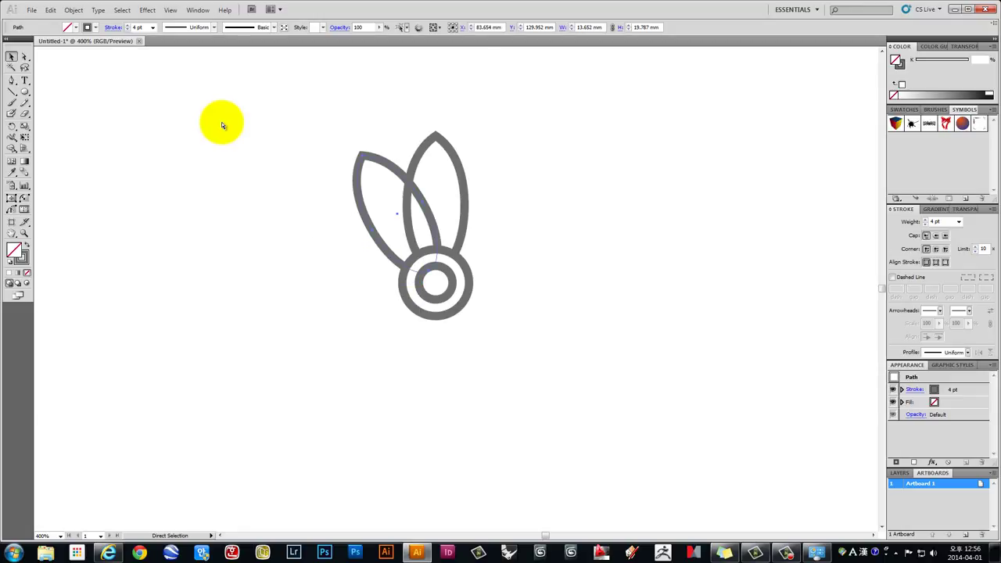
key("ctrl+z")
left_click(12, 57)
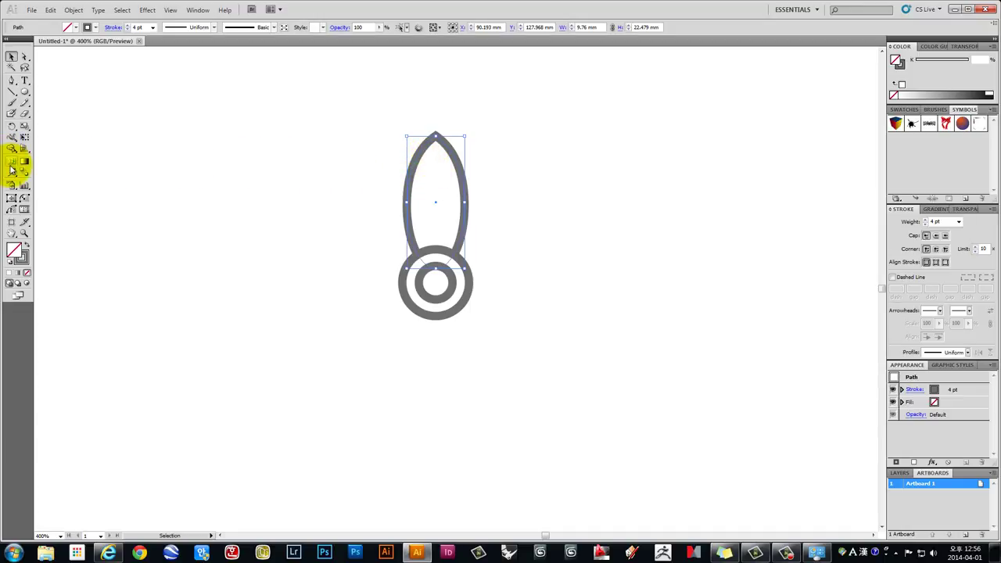
Make a 60° rotated copy of the petal around the rings' centre
left_click(13, 127)
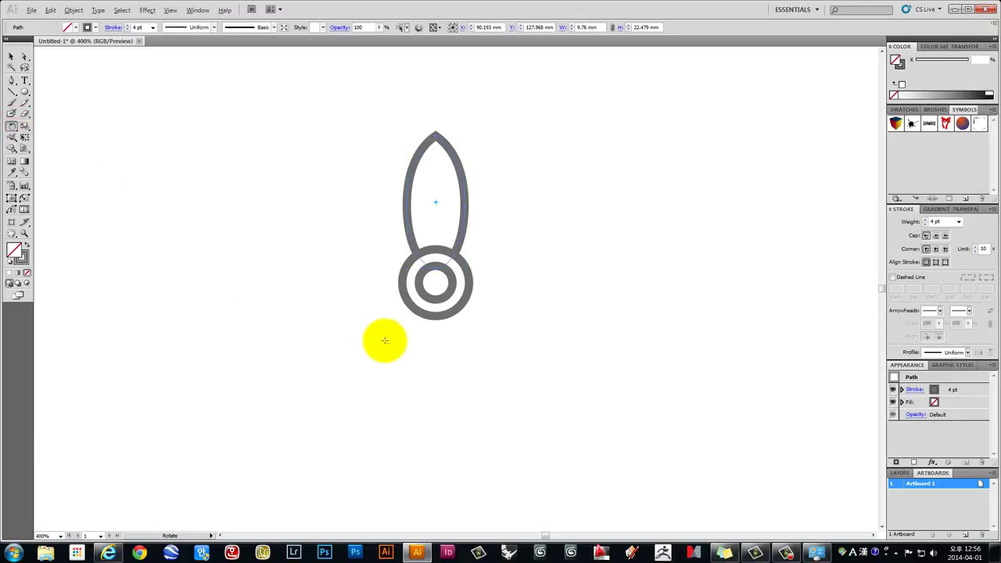
left_click(435, 282, "alt")
type("60")
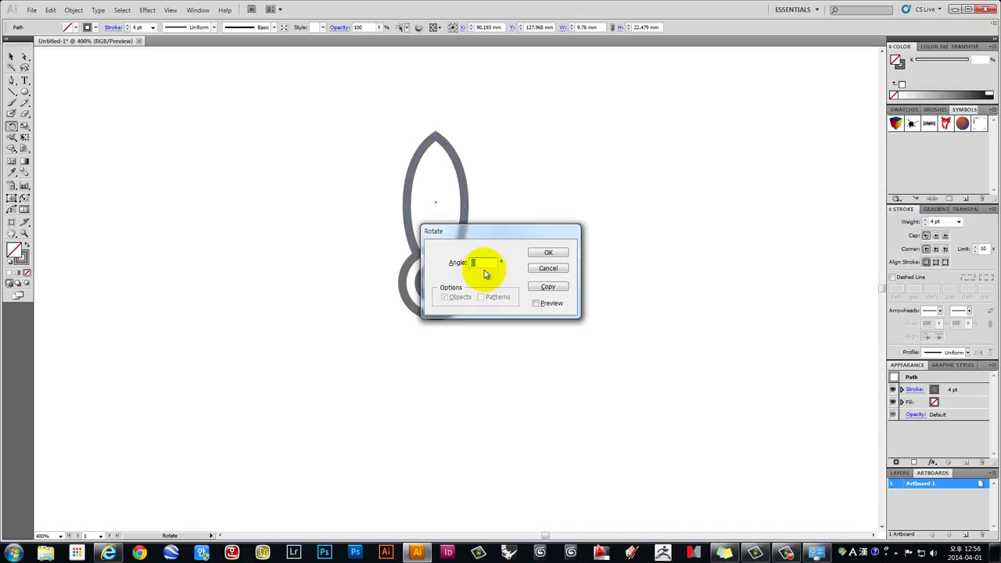
left_click(542, 288)
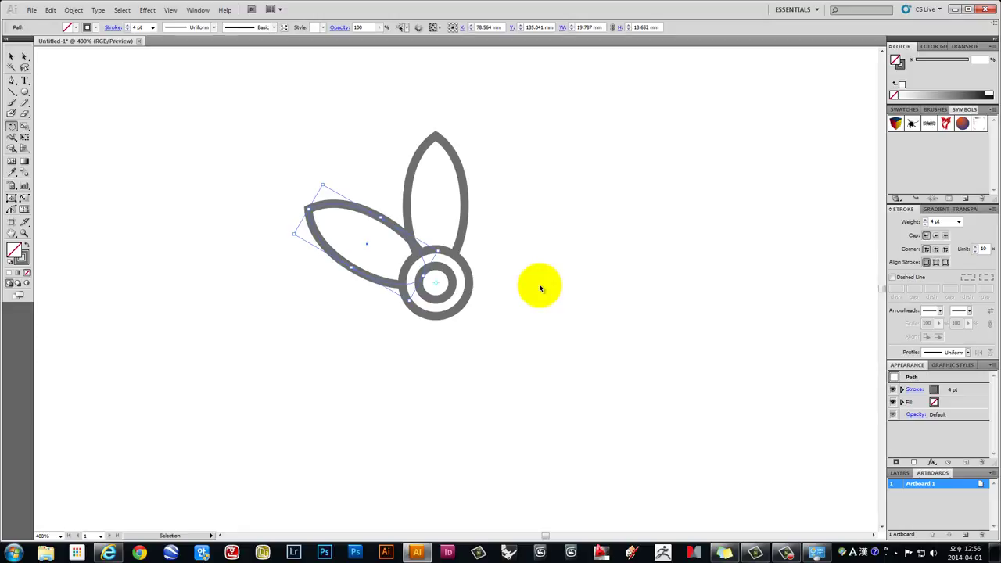
Repeat the 60° copy with Ctrl+D until six petals surround the rings
key("ctrl+d")
key("ctrl+d")
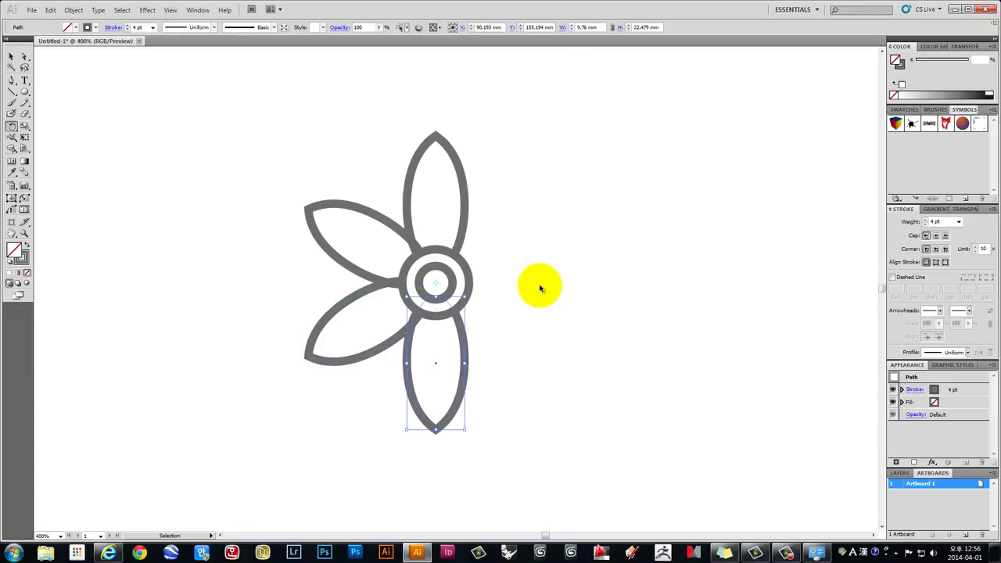
key("ctrl+d")
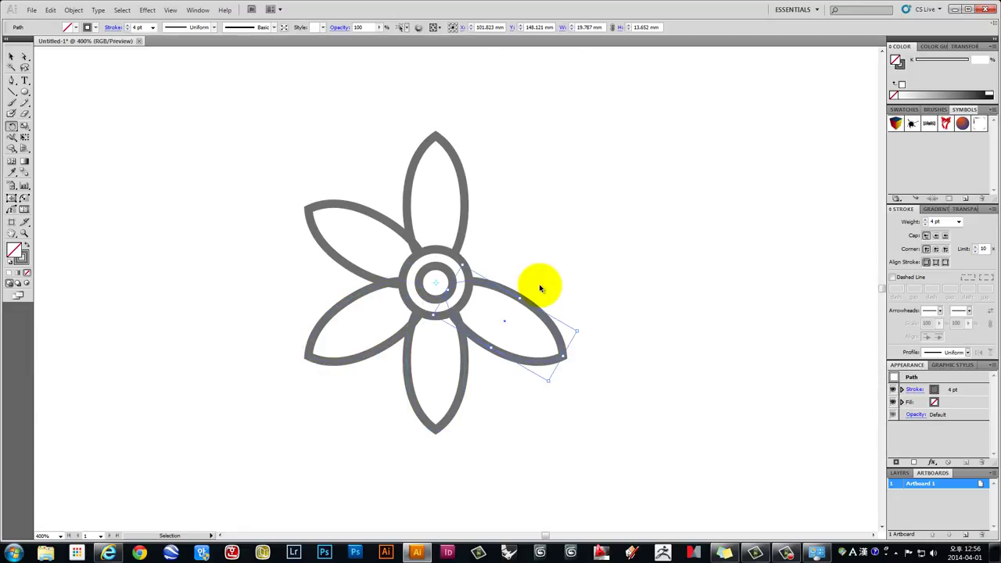
key("ctrl+d")
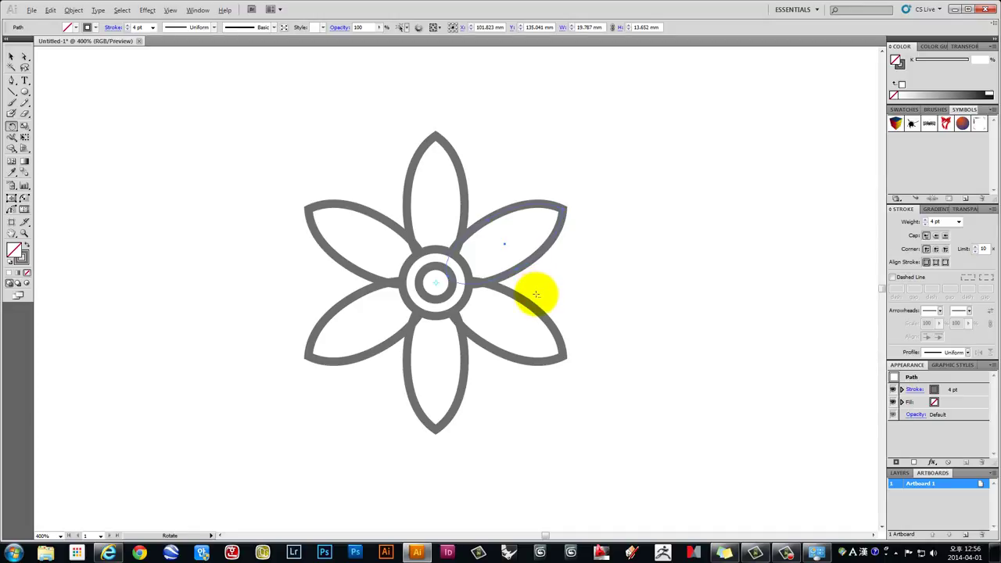
scroll(536, 294, "down", 2)
scroll(535, 294, "down", 2)
key("alt")
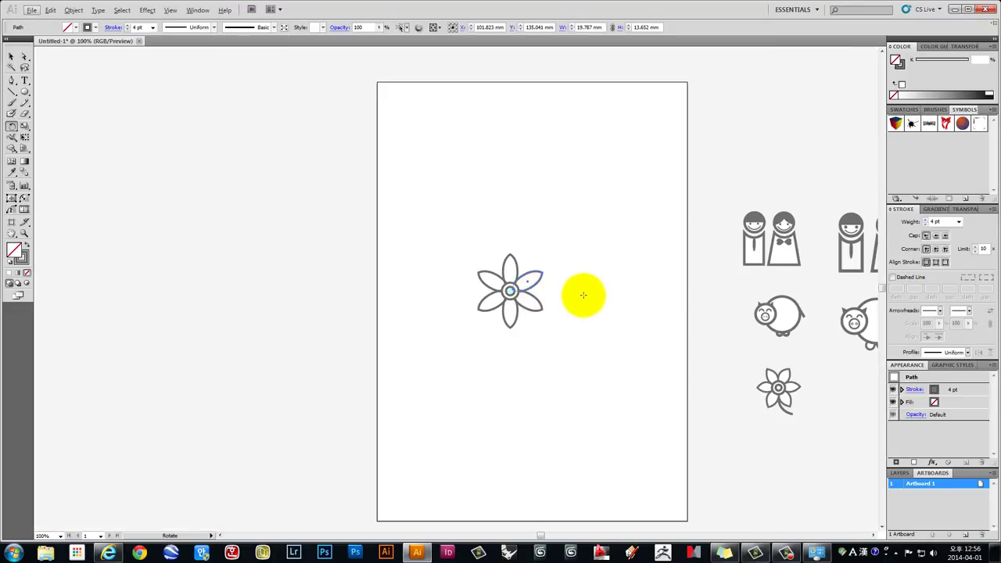
scroll(518, 301, "up", 1)
scroll(514, 303, "up", 2)
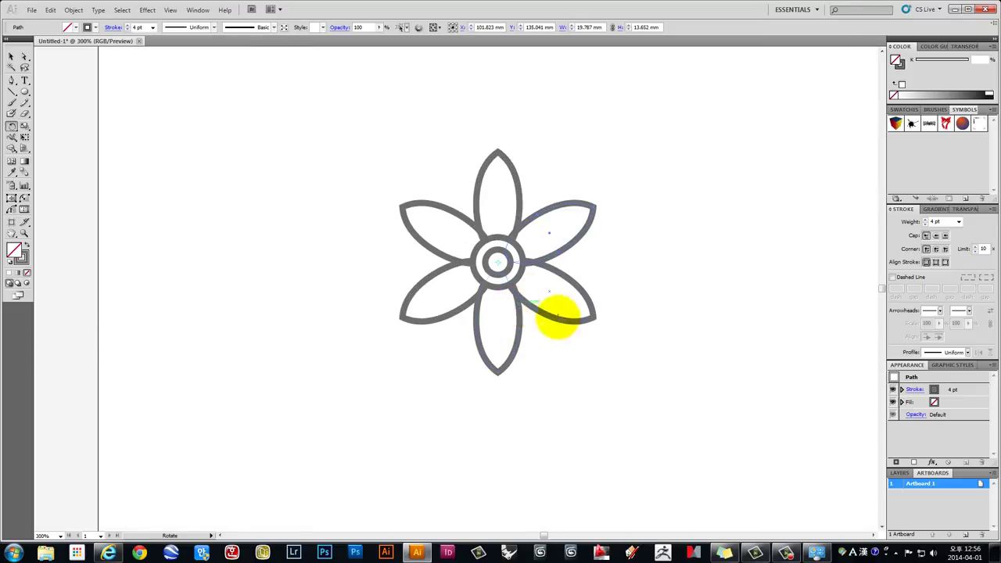
left_click_drag(557, 316, 388, 170)
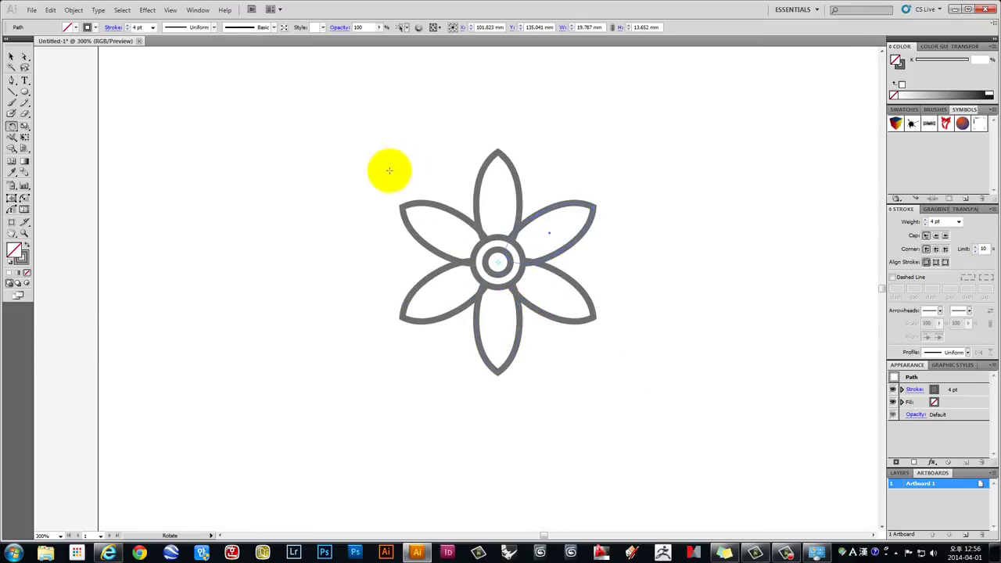
Select the whole flower and rotate it so petals point left and right
left_click(11, 56)
left_click_drag(732, 465, 324, 127)
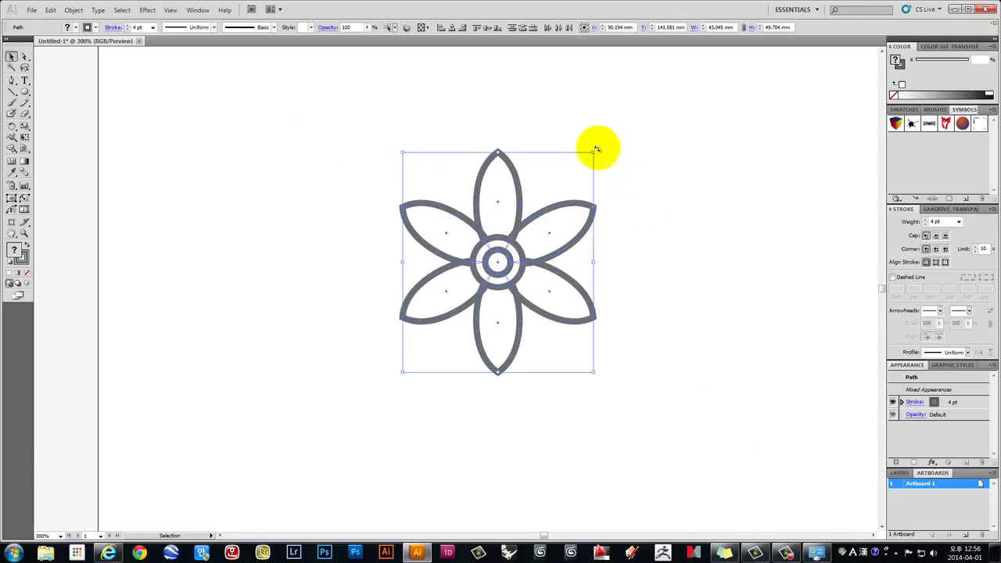
mouse_move(597, 148)
left_mouse_down()
mouse_move(653, 243)
mouse_move(671, 357)
left_mouse_up()
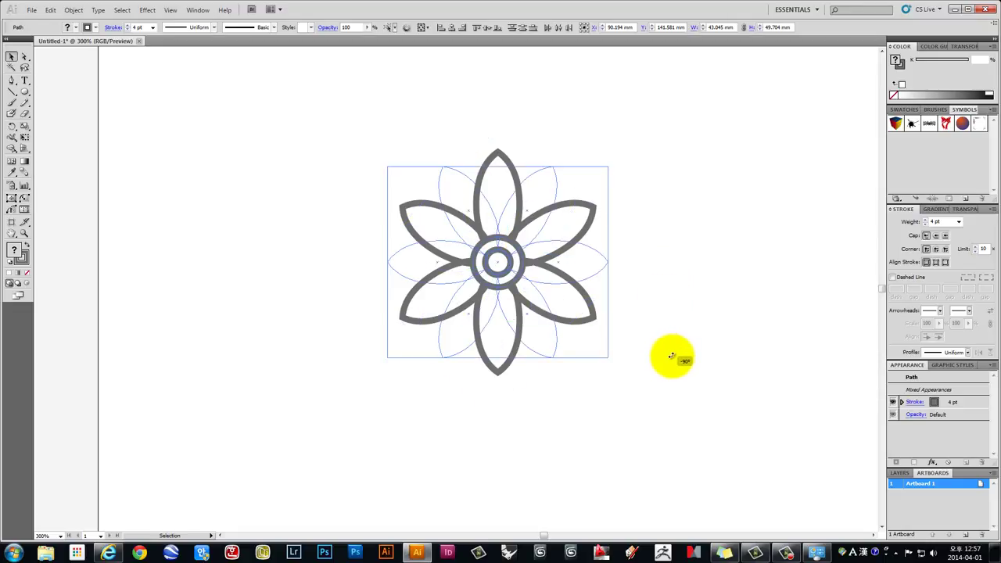
left_click_drag(671, 356, 670, 353)
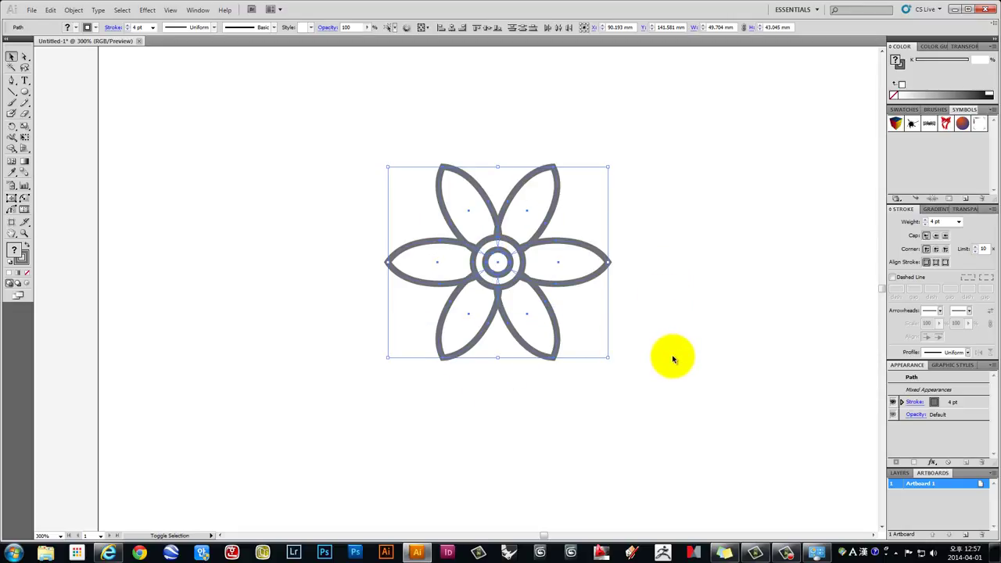
left_click(675, 334)
Pan and zoom across the artboard to view the other icons
left_click_drag(764, 344, 527, 341)
scroll(527, 341, "down", 2)
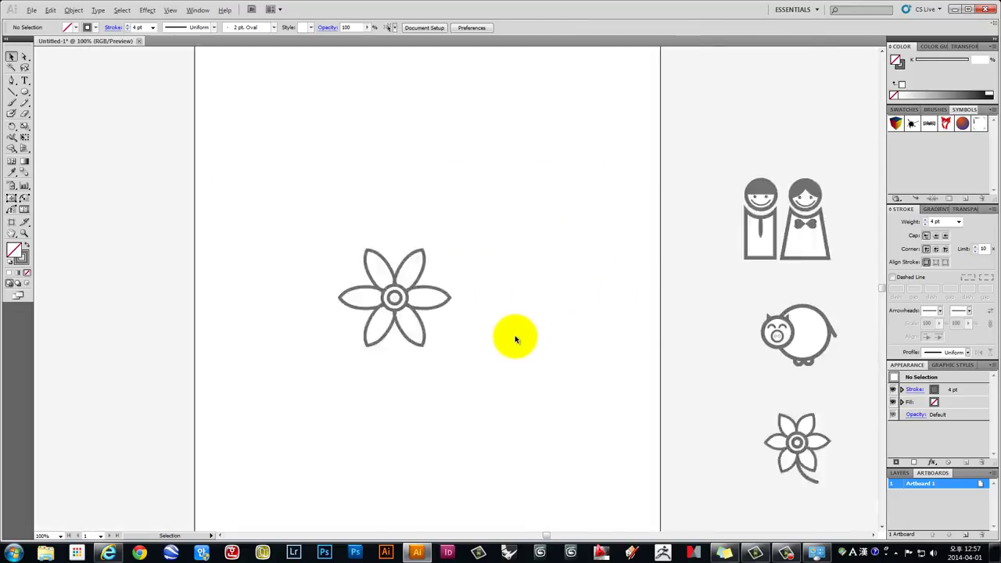
scroll(516, 336, "down", 1)
scroll(421, 337, "up", 3)
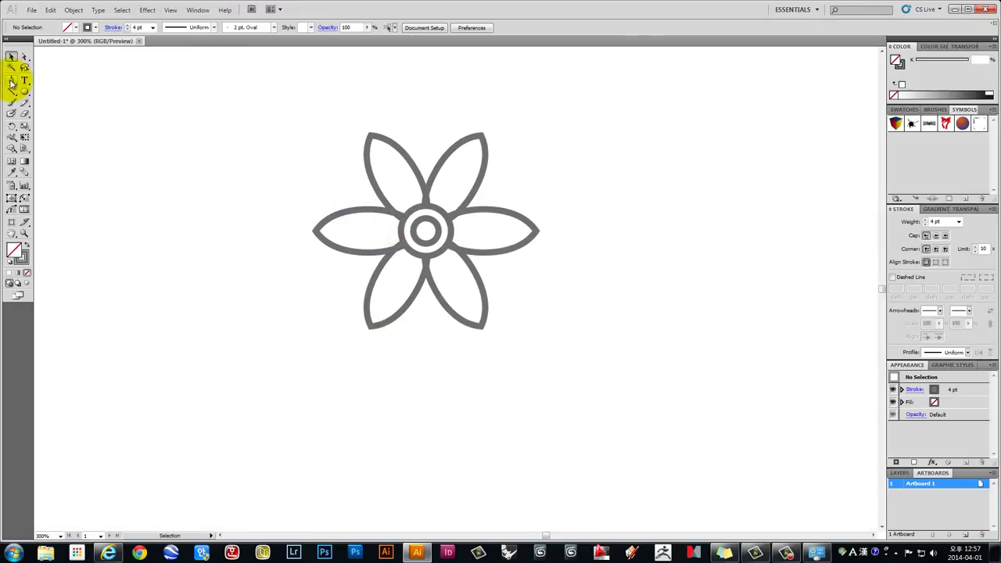
left_click_drag(713, 302, 425, 257)
scroll(424, 261, "down", 1)
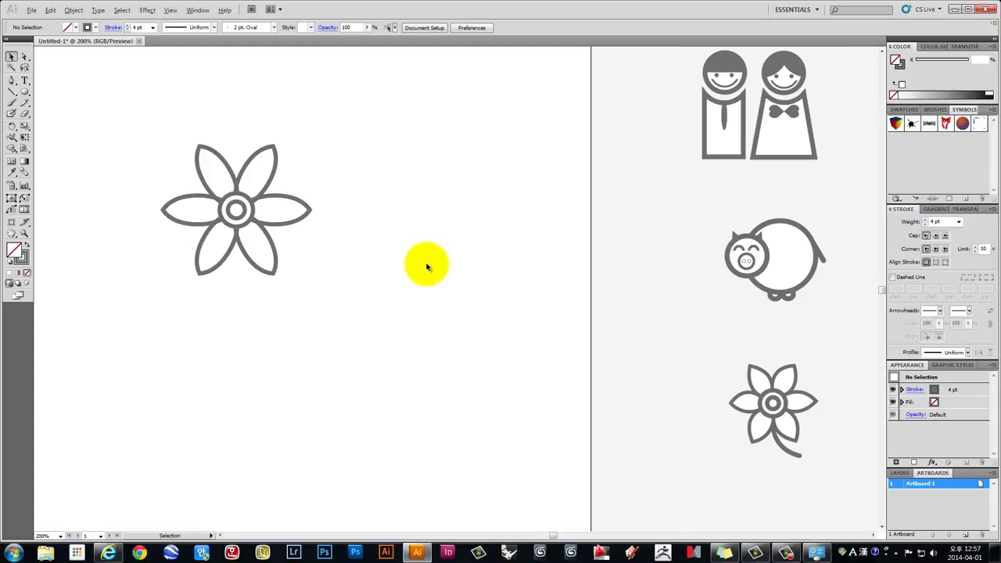
scroll(279, 164, "up", 1)
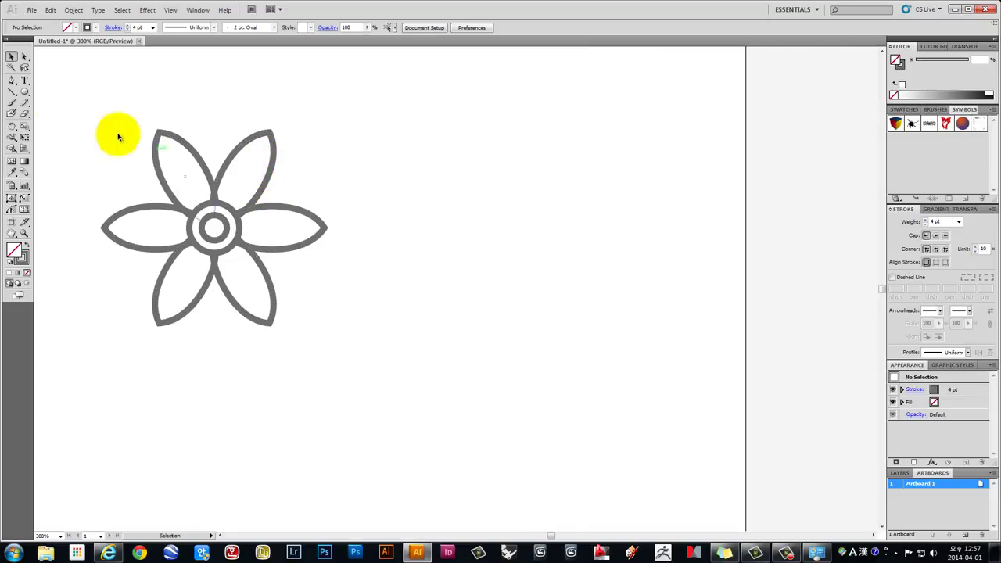
left_click(25, 92)
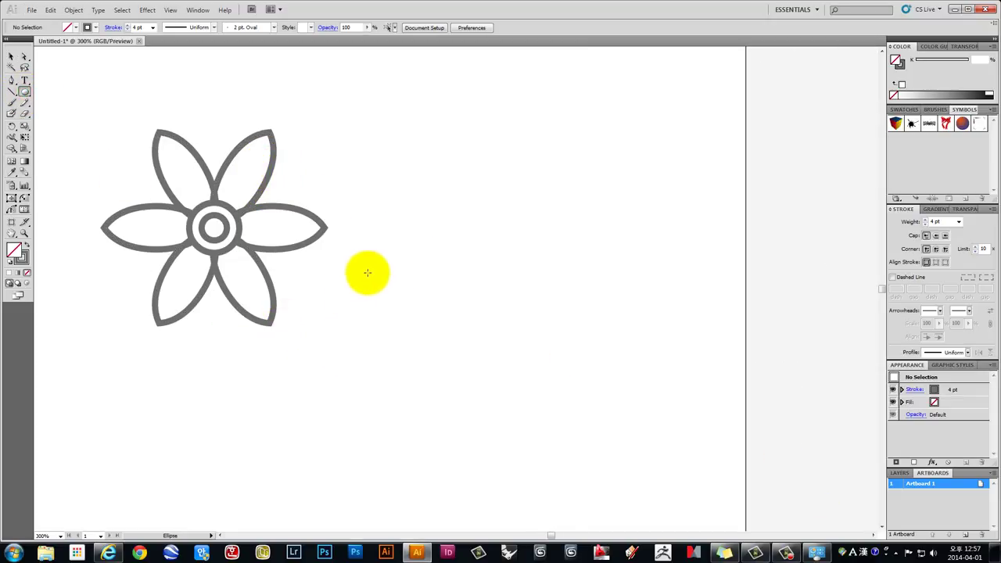
Draw a circle and delete its right and top parts, leaving the lower-left arc
left_click_drag(411, 251, 310, 413)
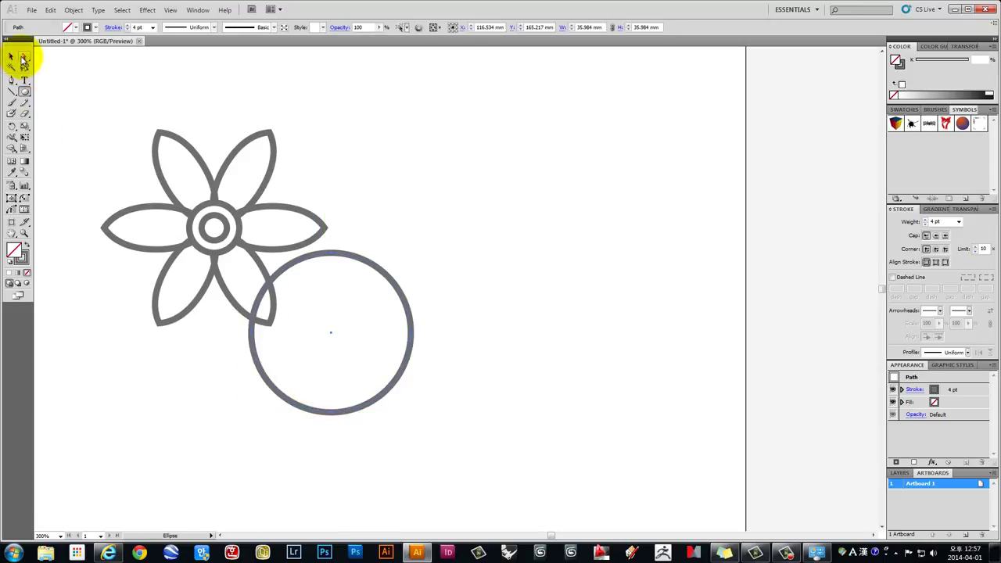
left_click(24, 57)
mouse_move(475, 446)
left_mouse_down()
mouse_move(401, 297)
mouse_move(324, 245)
left_mouse_up()
key("Delete")
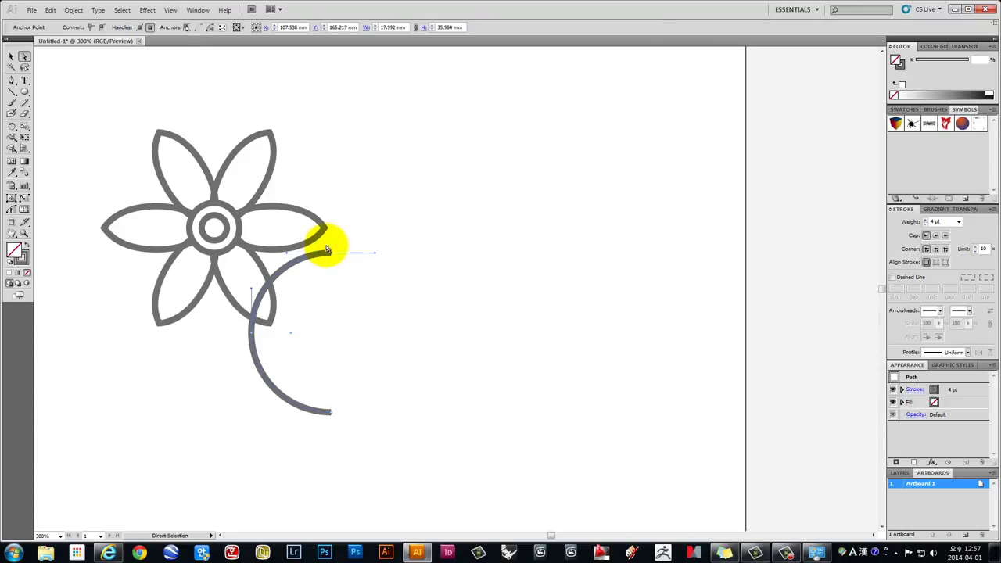
key("Delete")
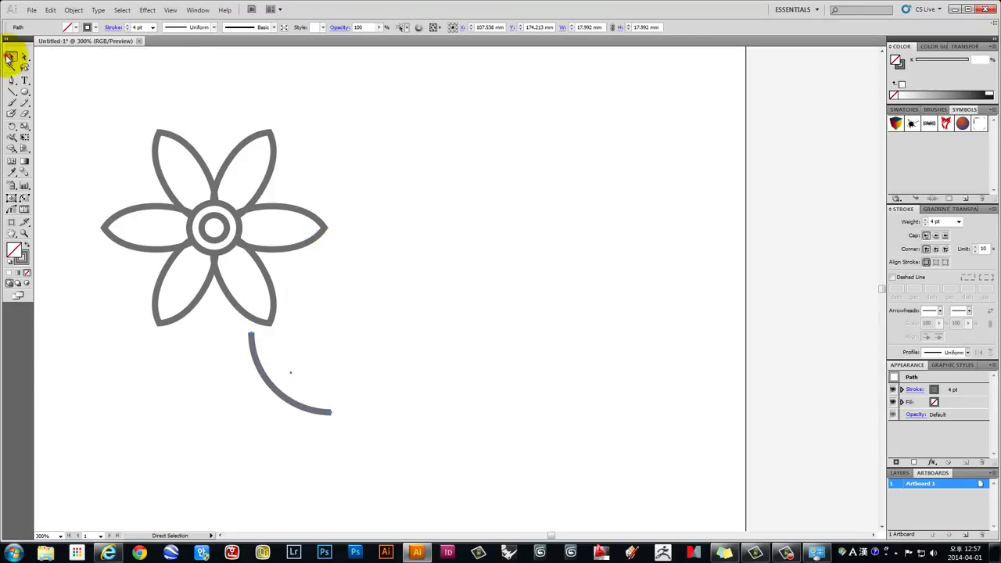
Move the remaining arc up under the flower centre as the stem
left_click(11, 57)
left_click(262, 381)
left_click_drag(268, 389, 235, 329)
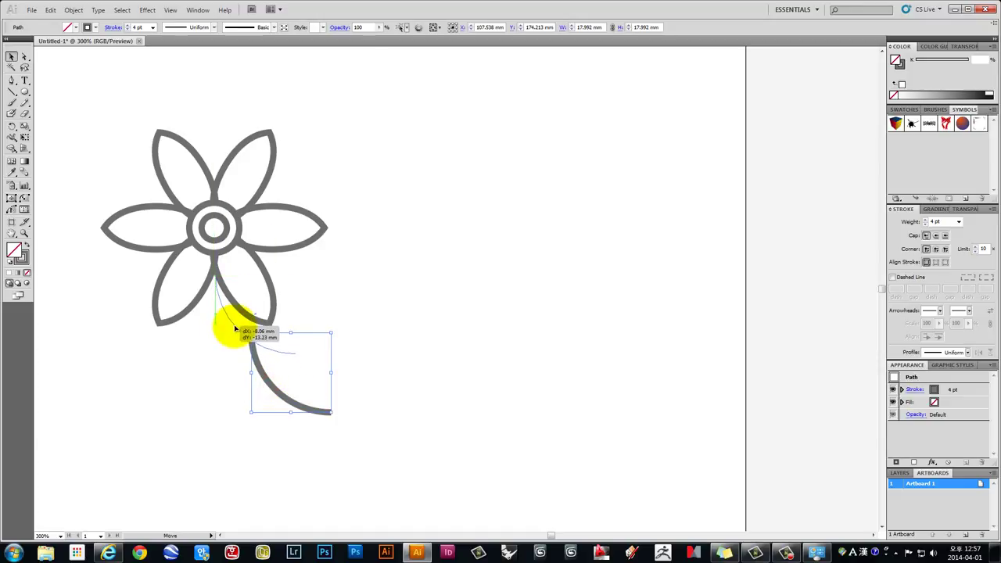
left_click(405, 369)
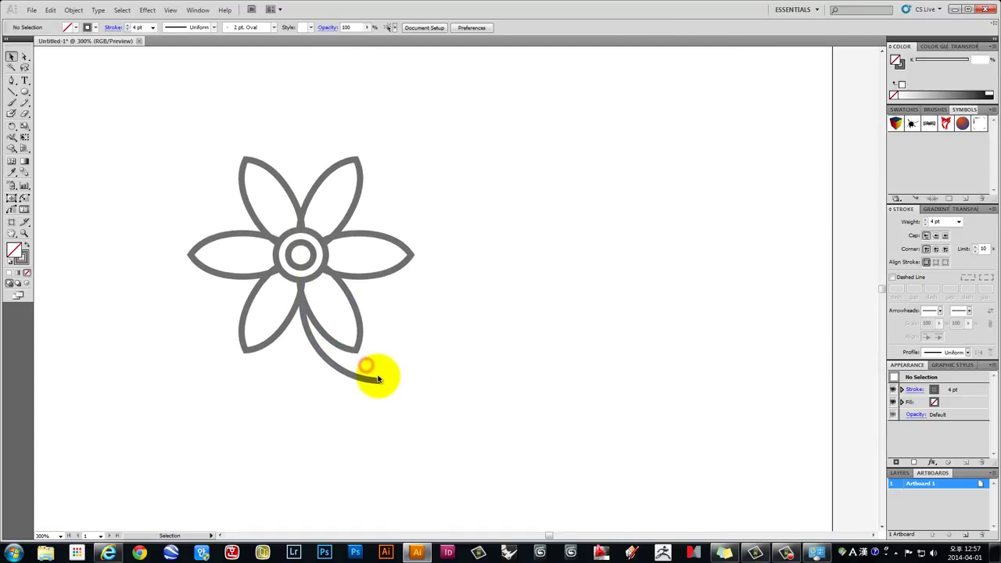
left_click_drag(407, 392, 357, 362)
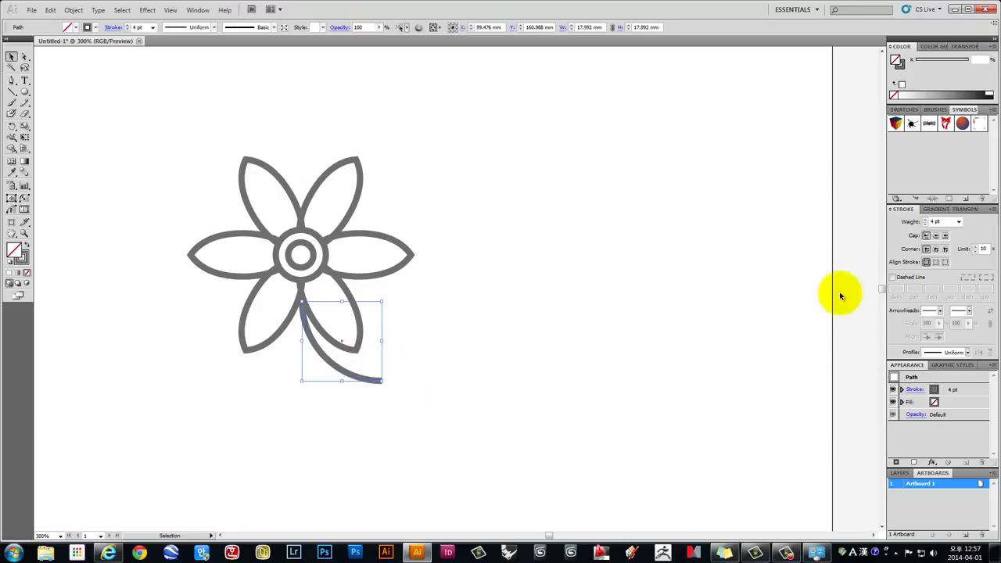
left_click(552, 348)
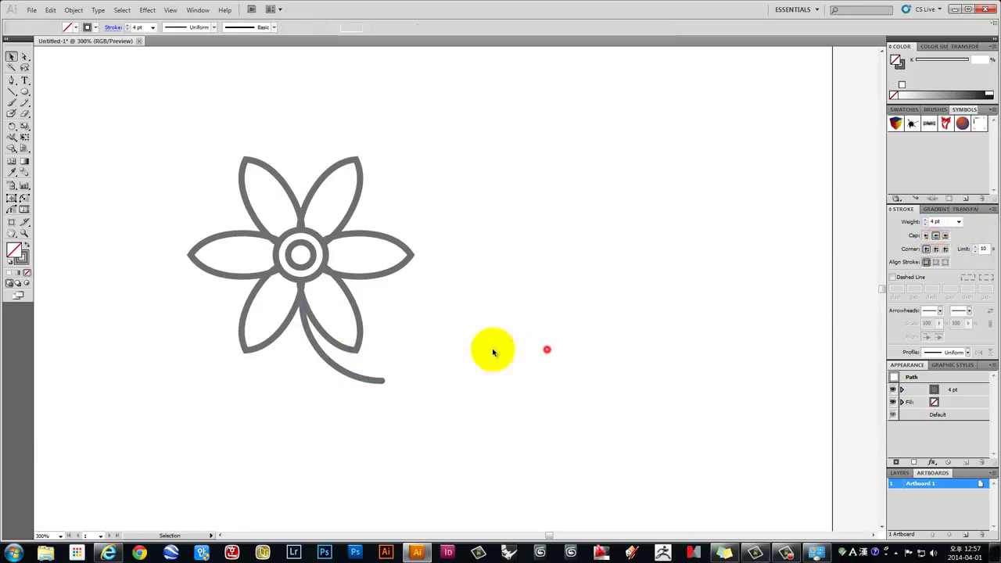
scroll(453, 350, "down", 2)
scroll(487, 383, "down", 1)
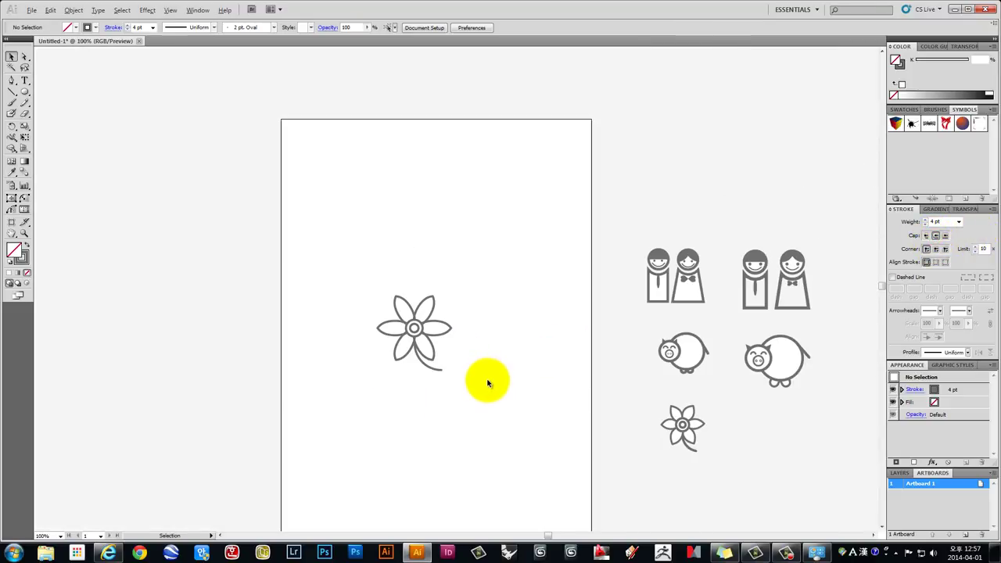
scroll(403, 347, "up", 1)
scroll(408, 344, "up", 2)
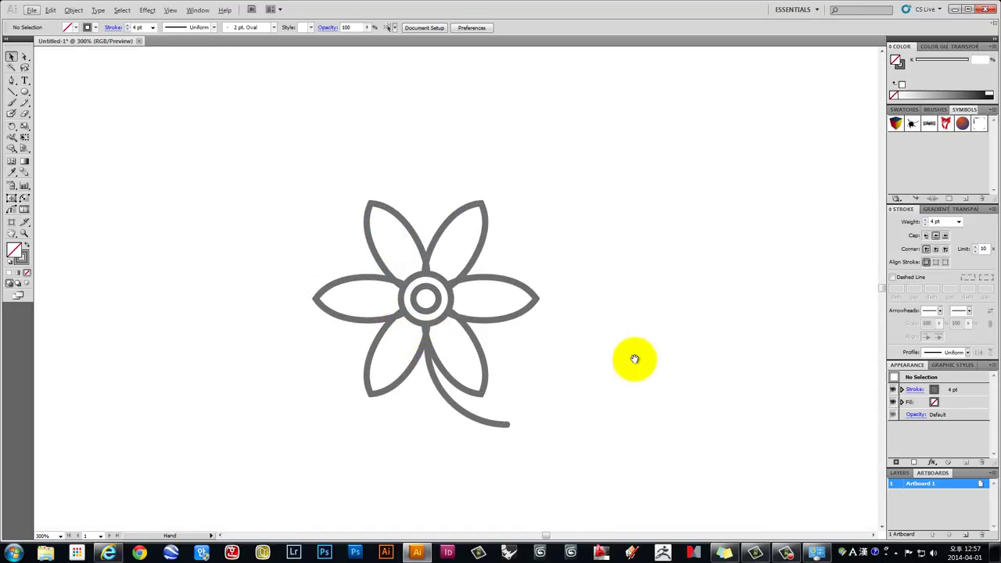
left_click_drag(637, 357, 368, 326)
scroll(368, 326, "down", 1)
scroll(372, 327, "down", 2)
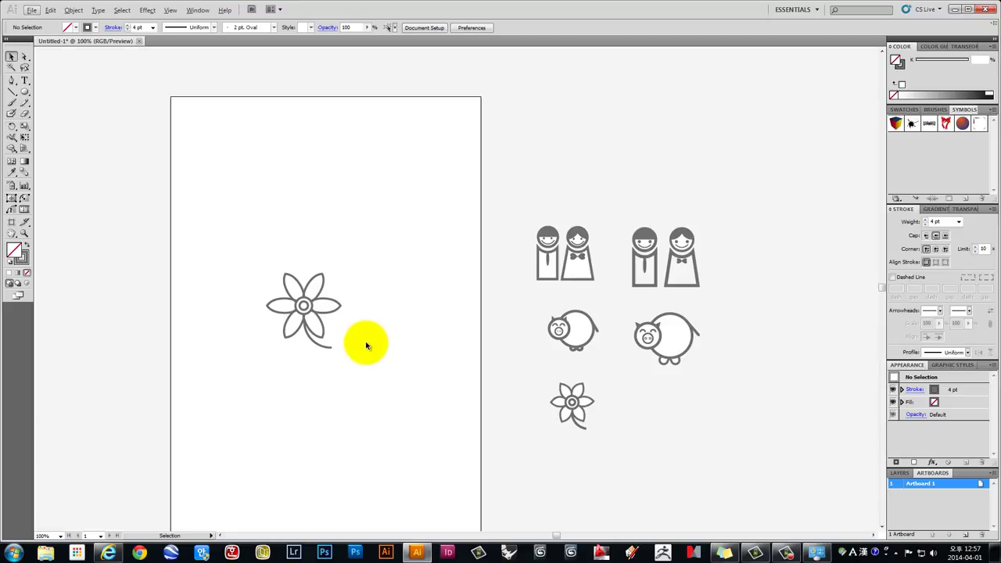
left_click_drag(366, 370, 261, 259)
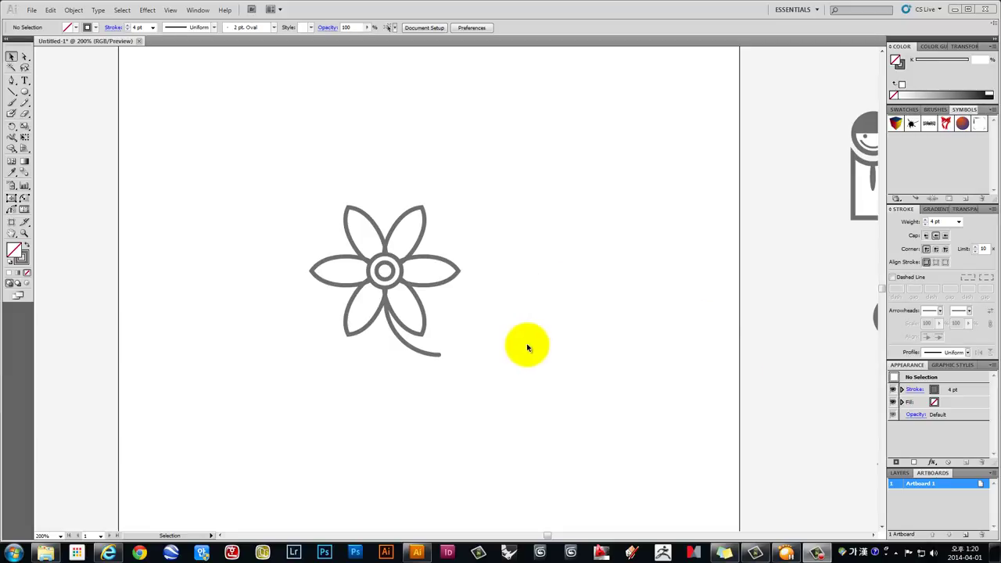
key("space")
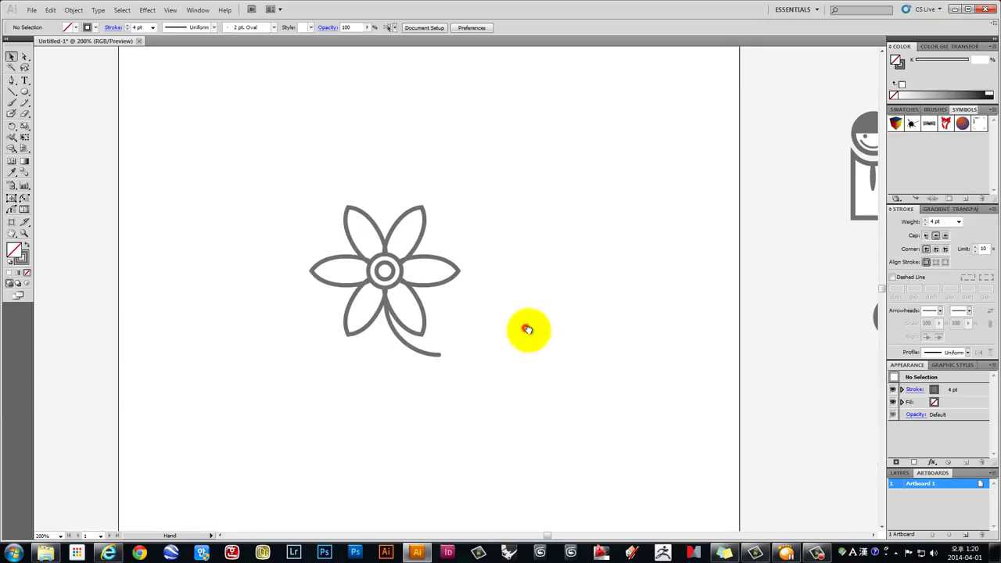
left_click_drag(527, 330, 545, 345)
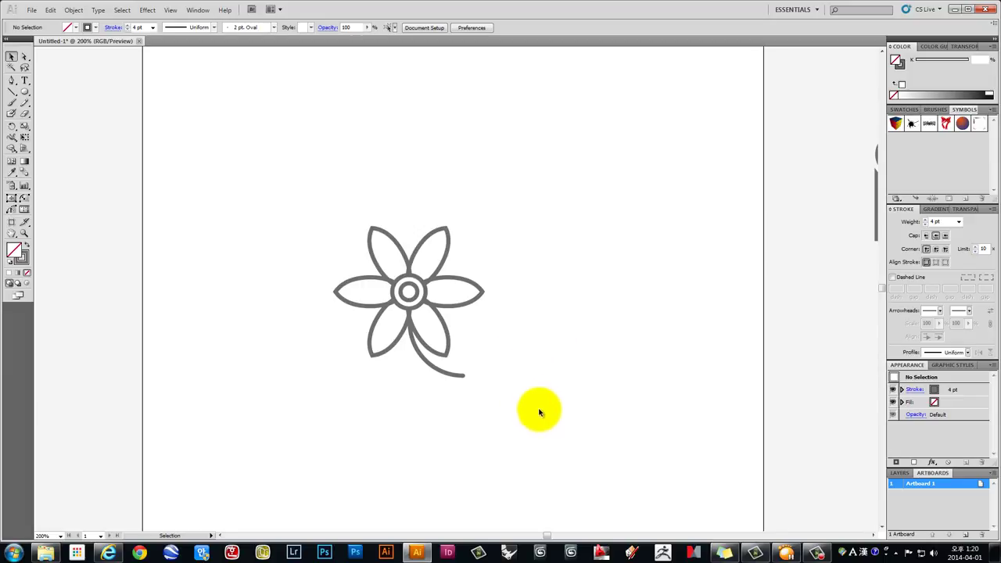
left_click_drag(539, 409, 287, 203)
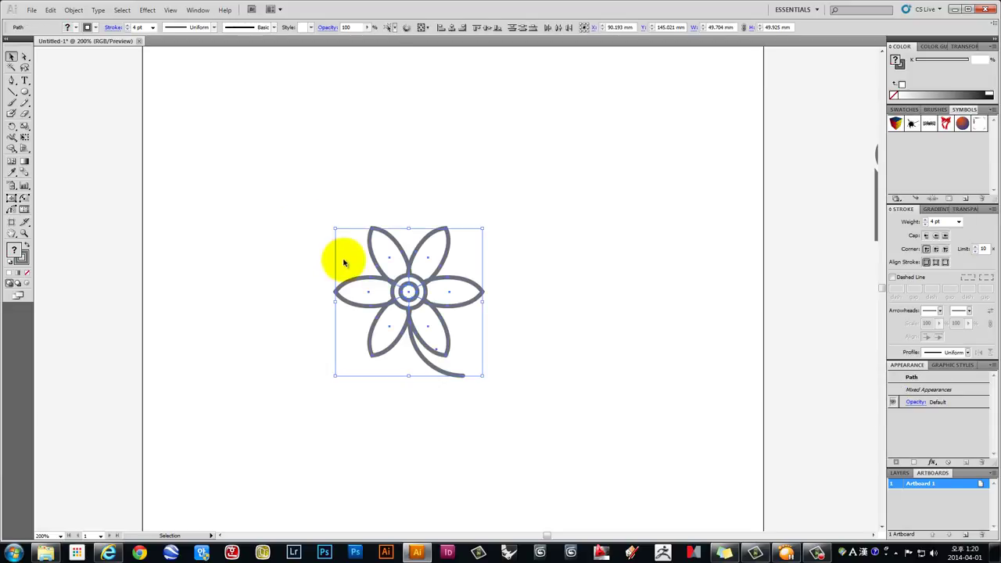
left_click_drag(581, 284, 499, 287)
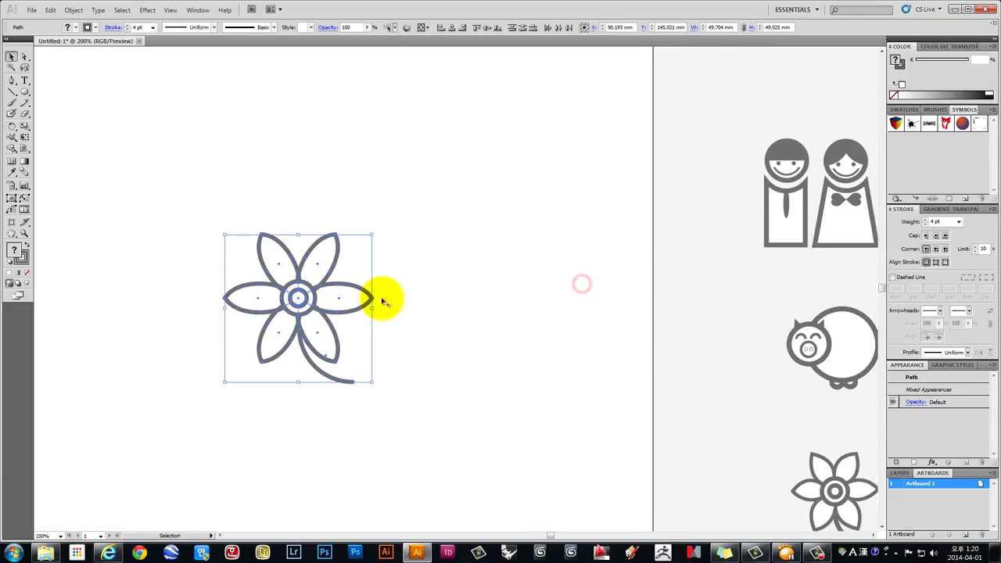
left_click(408, 331)
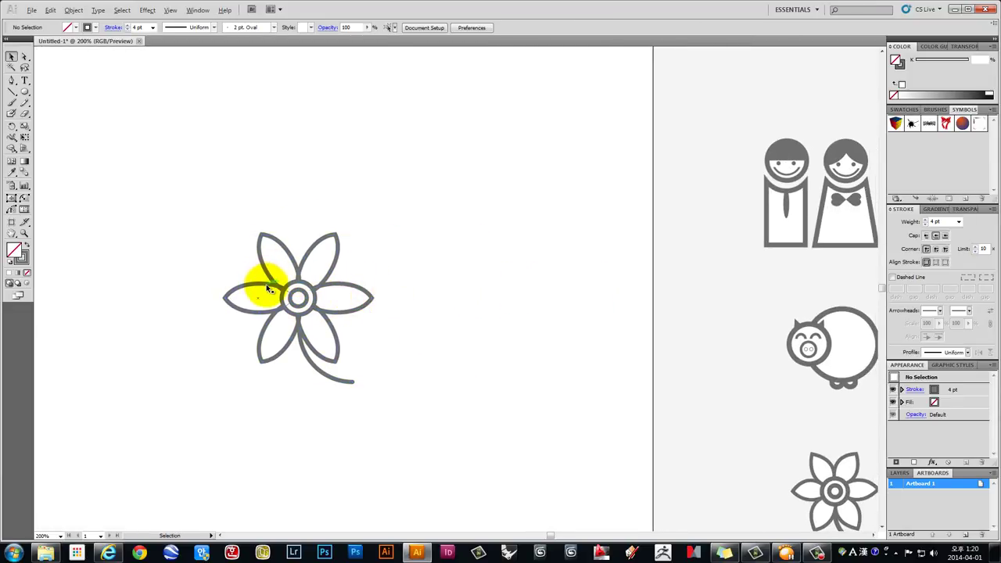
scroll(263, 287, "up", 1)
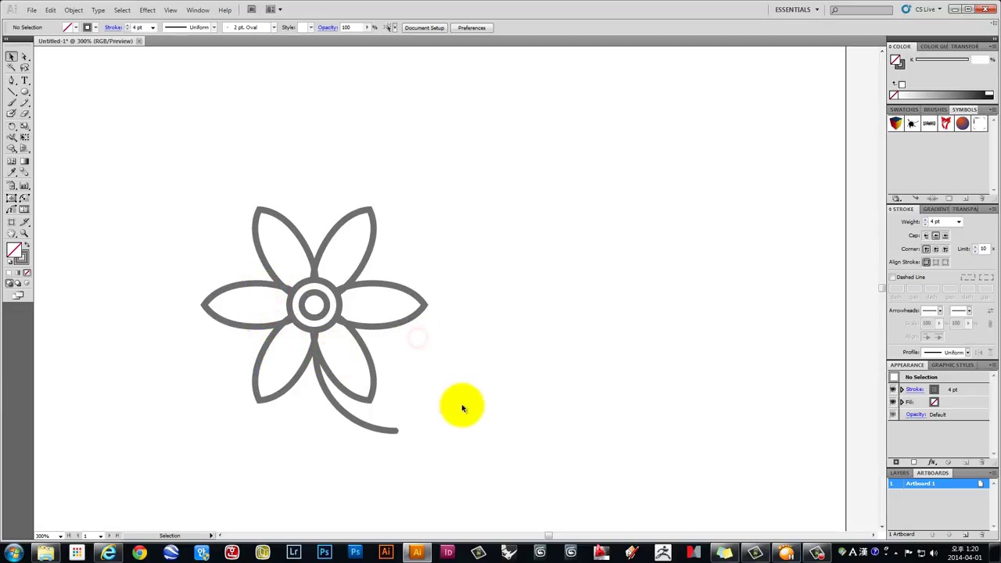
Marquee-select and delete all the old petals and the stem
left_click_drag(460, 404, 213, 372)
key("Delete")
left_click_drag(459, 351, 375, 208)
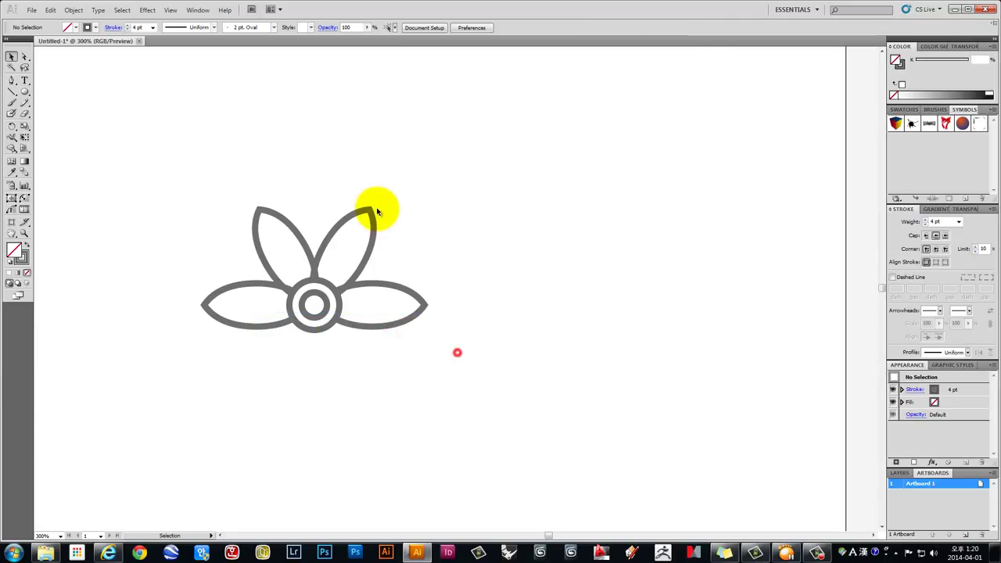
key("Delete")
left_click_drag(331, 183, 258, 230)
key("Delete")
left_click_drag(237, 364, 202, 291)
key("Delete")
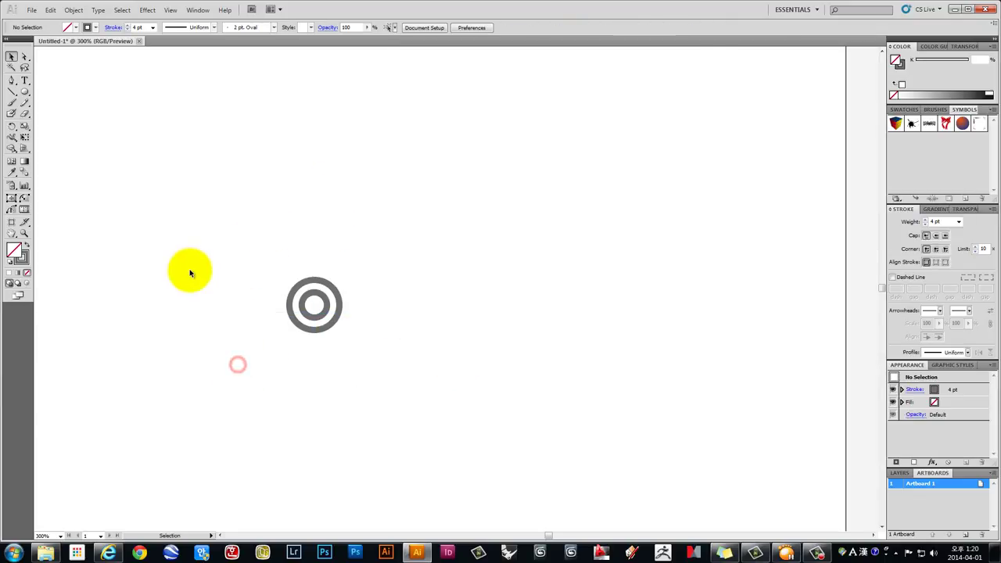
Draw a tall oval over the rings with the Ellipse tool
left_click(23, 91)
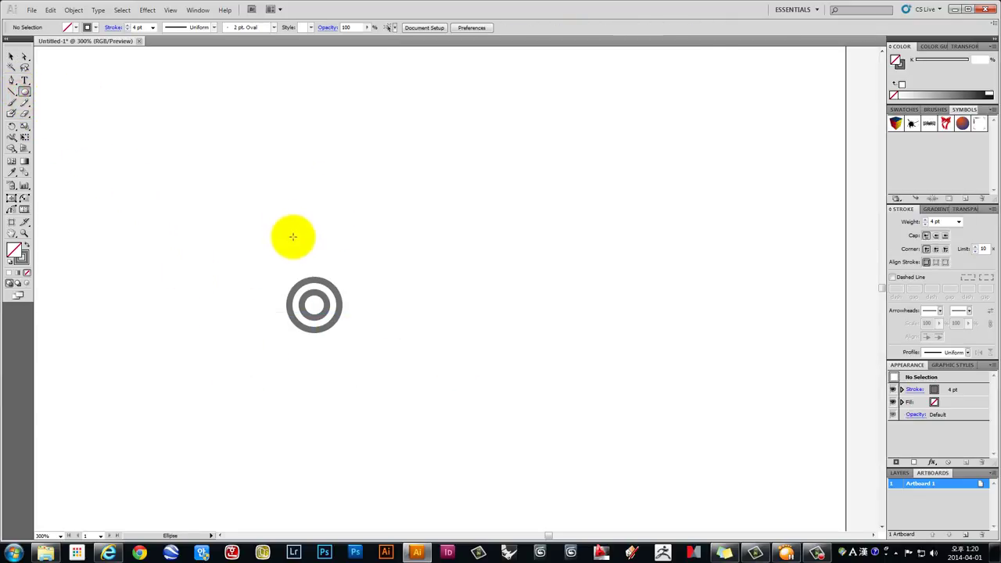
scroll(293, 235, "up", 2)
left_click_drag(291, 151, 390, 347)
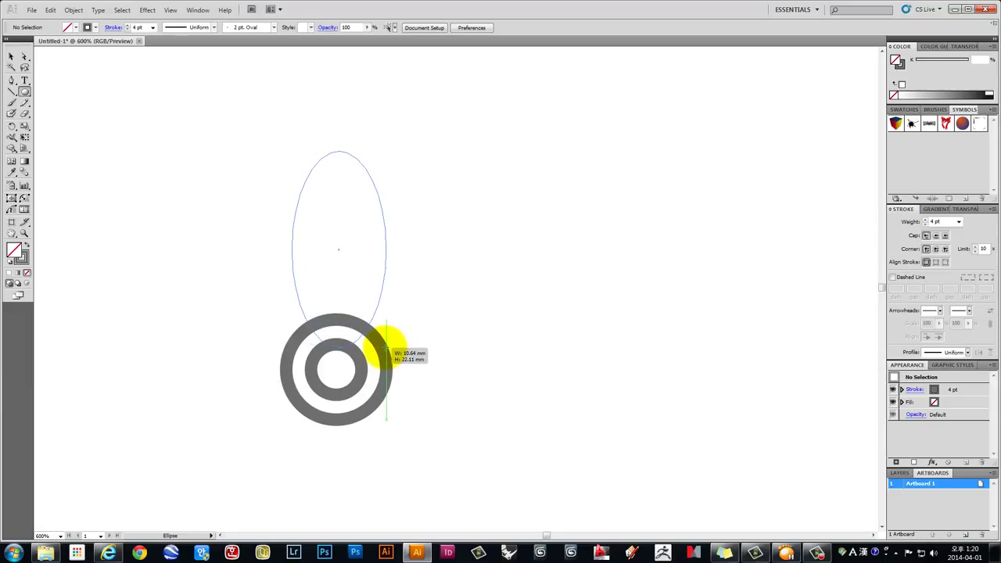
left_click_drag(389, 347, 386, 346)
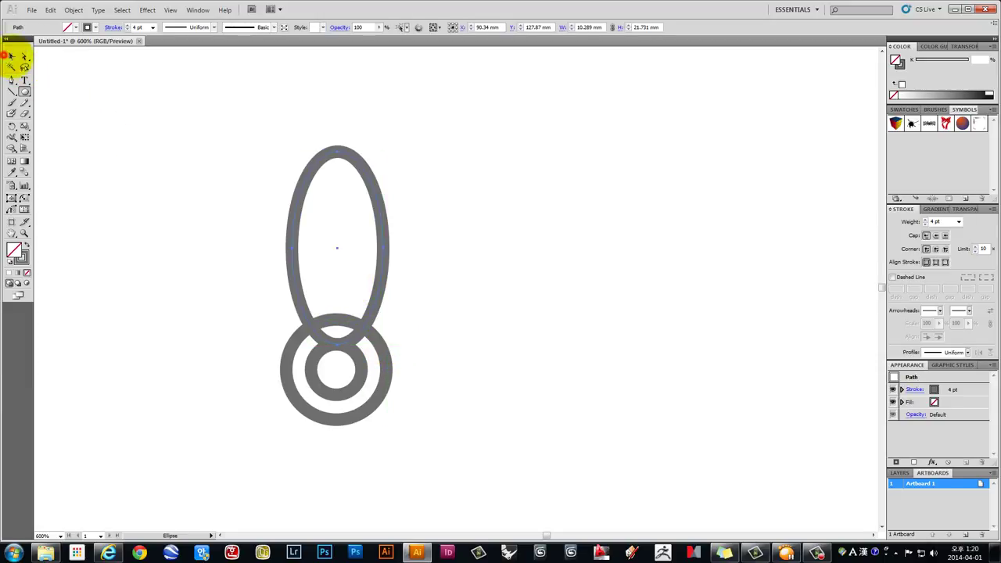
Move the oval up so it sits above the double ring
left_click(10, 56)
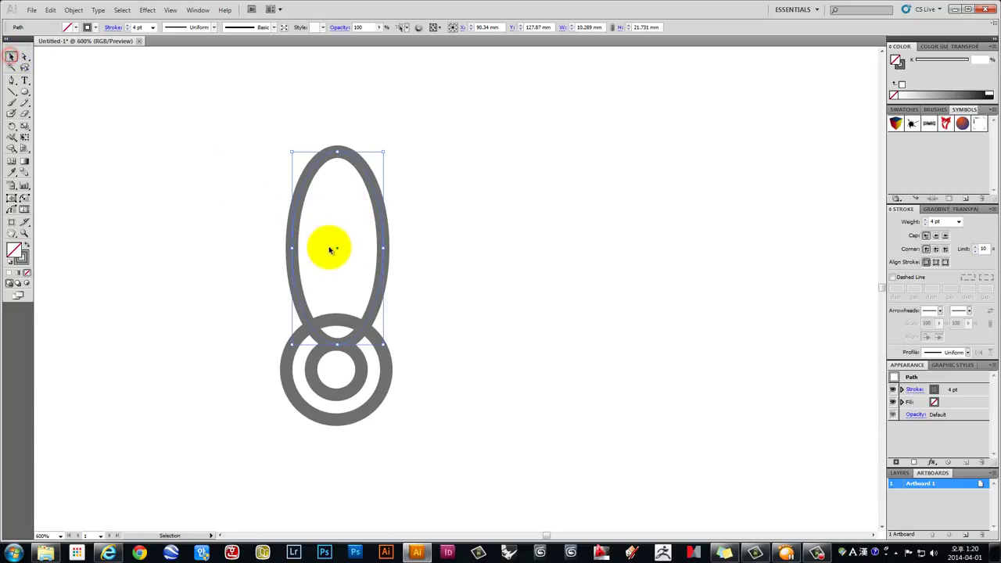
mouse_move(336, 248)
left_mouse_down()
mouse_move(467, 170)
mouse_move(336, 159)
left_mouse_up()
left_click_drag(431, 185, 469, 279)
left_click(465, 192)
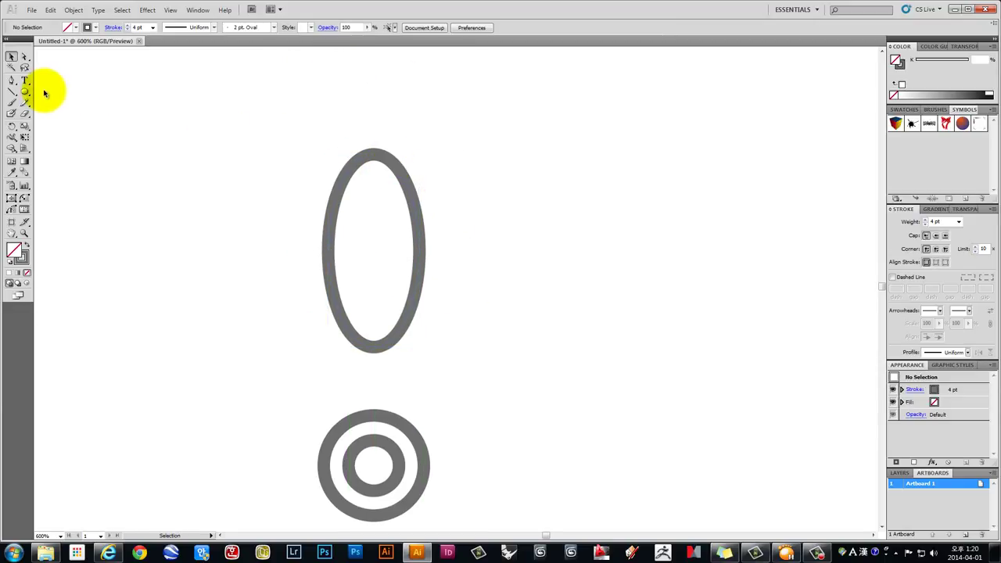
Convert the oval's top and bottom anchors into sharp corner points
left_click(24, 57)
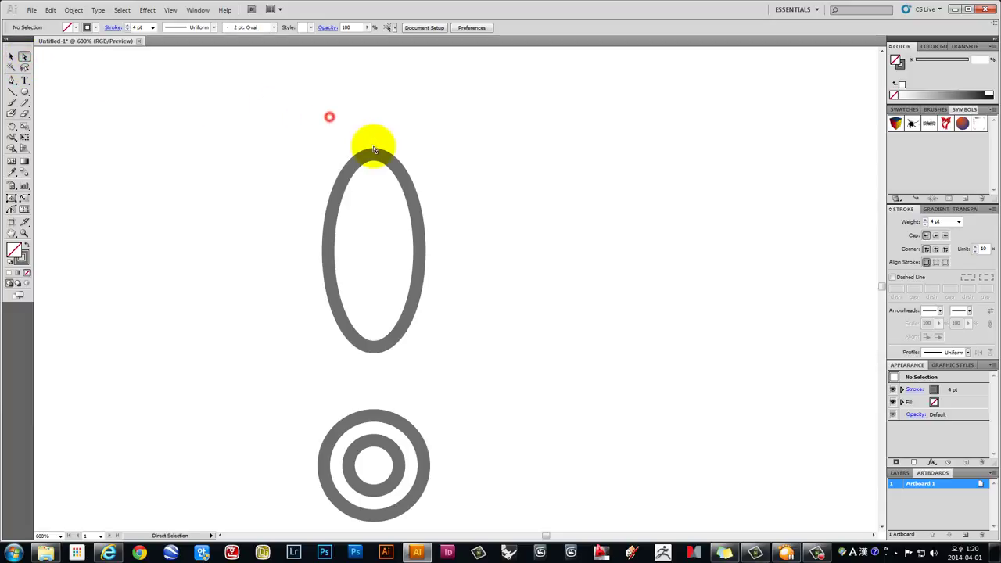
left_click_drag(346, 122, 391, 157)
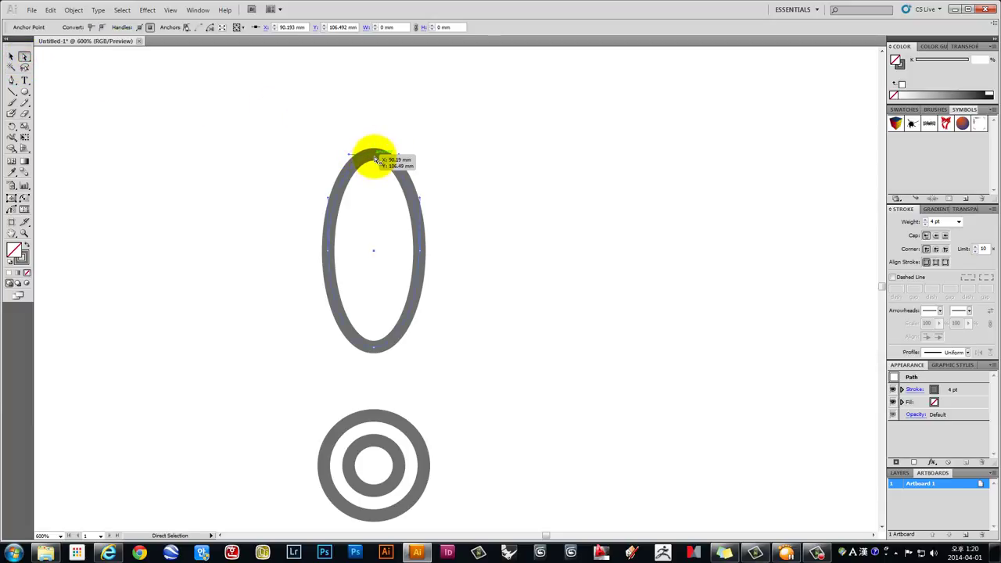
left_click(15, 83)
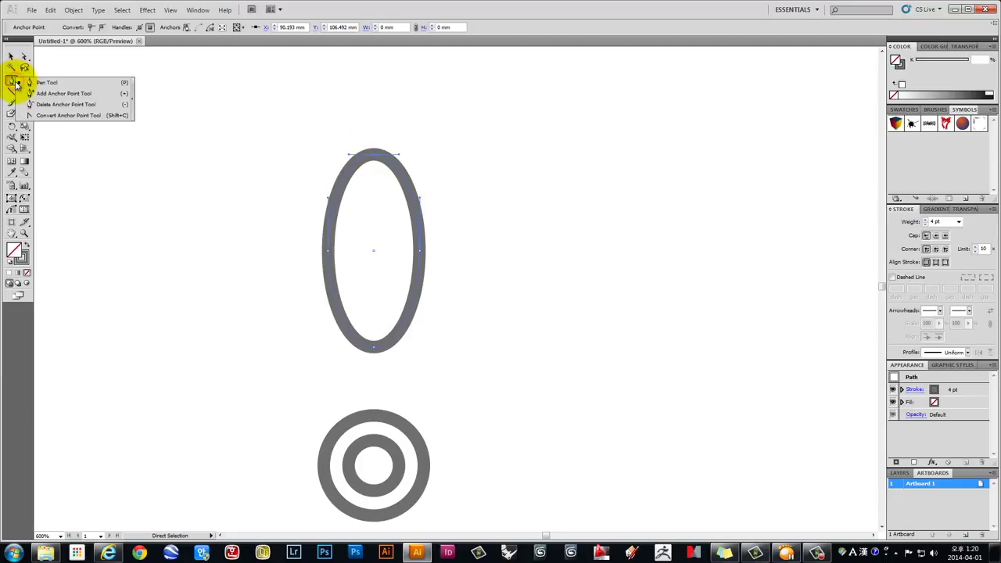
left_click(82, 116)
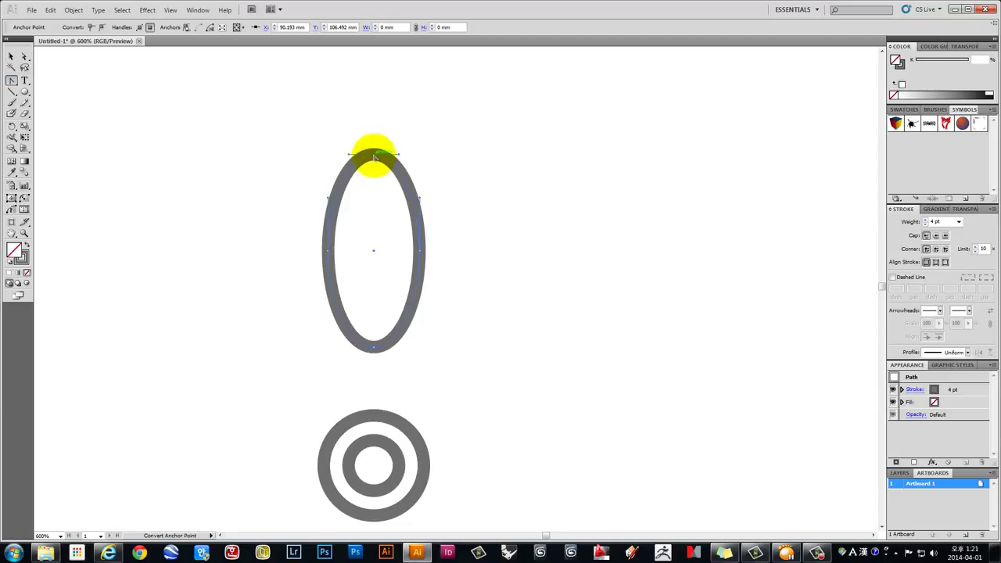
left_click(374, 156)
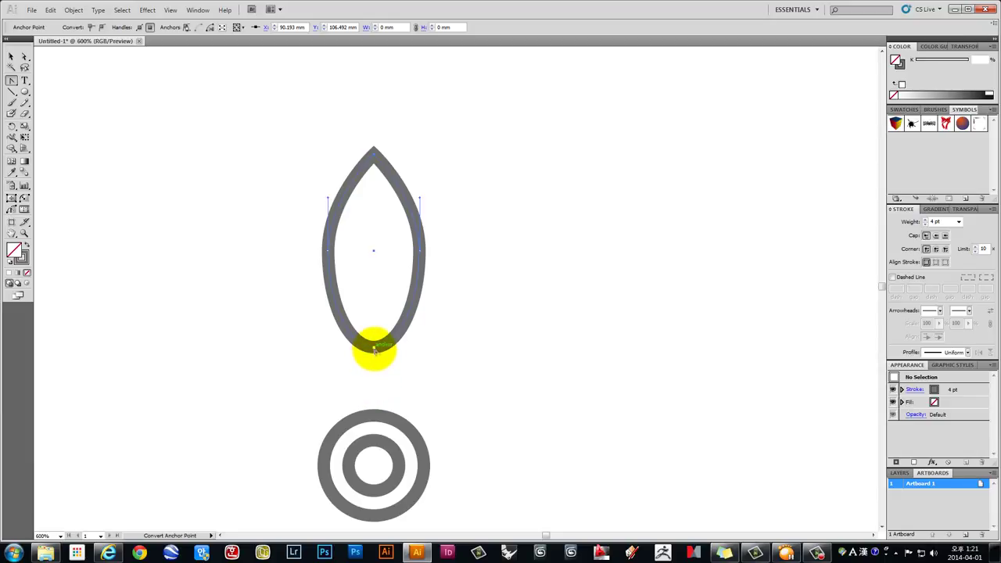
left_click(374, 350)
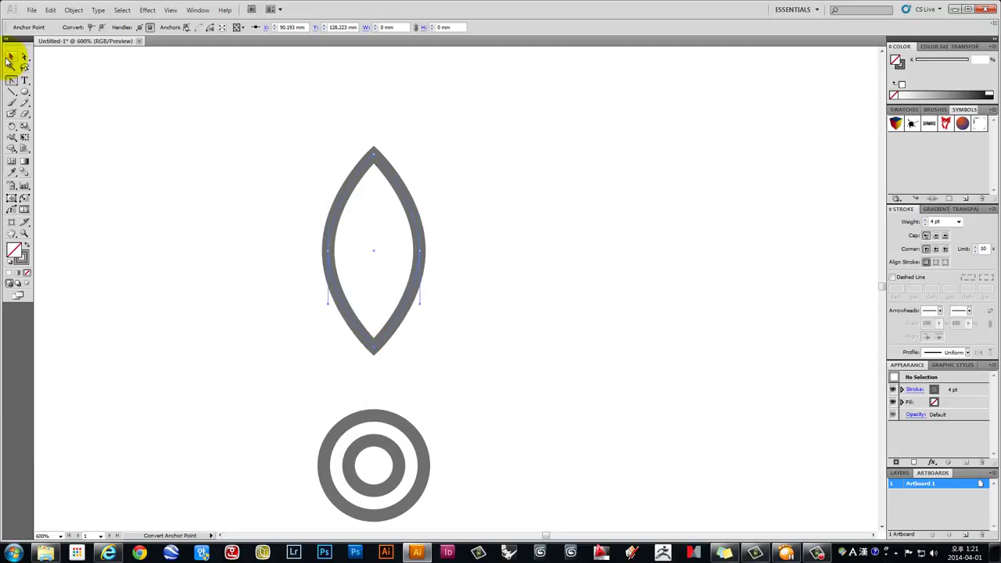
Stretch the petal taller and move it down so its tip enters the rings
left_click(11, 57)
left_click_drag(373, 349, 373, 373)
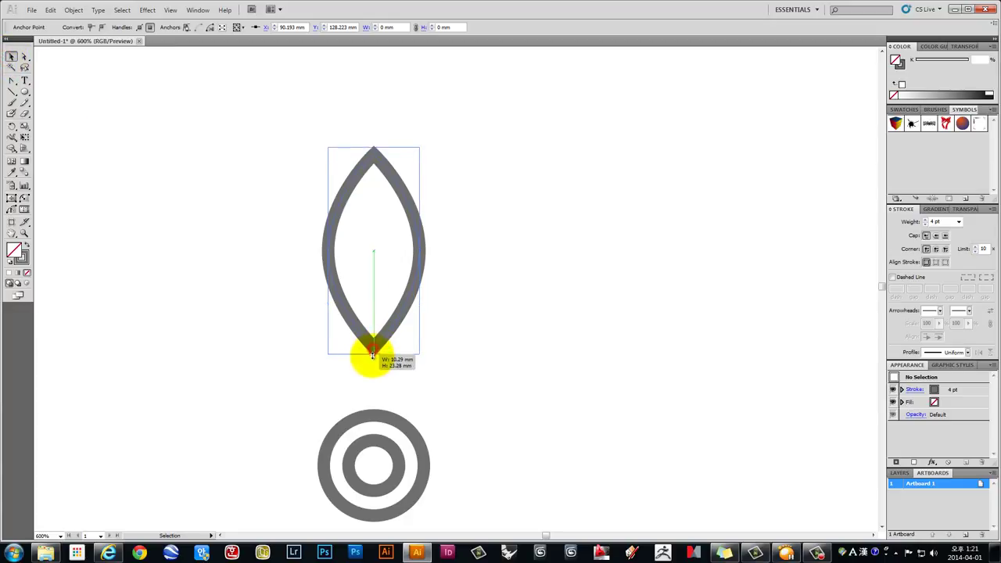
left_click(474, 331)
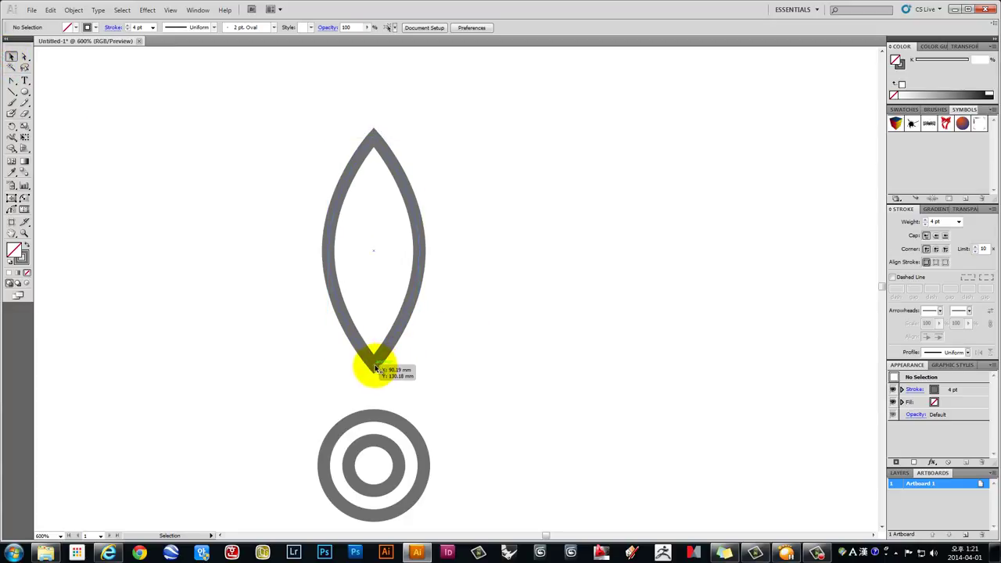
left_click_drag(373, 367, 373, 467)
Send the petal to the back so the rings cover its lower tip
left_click(496, 341)
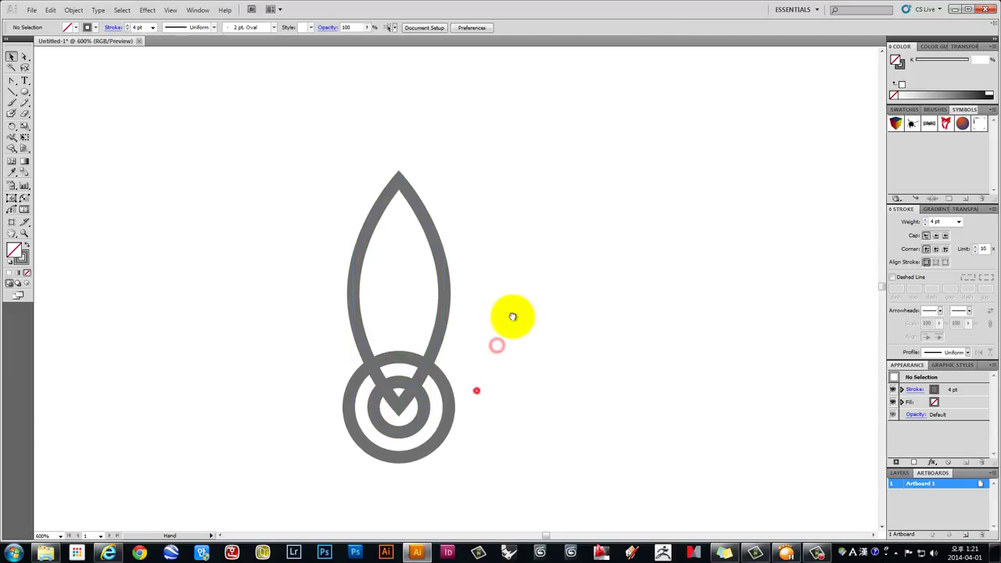
left_click_drag(475, 390, 486, 275)
left_click(463, 258)
right_click(465, 246)
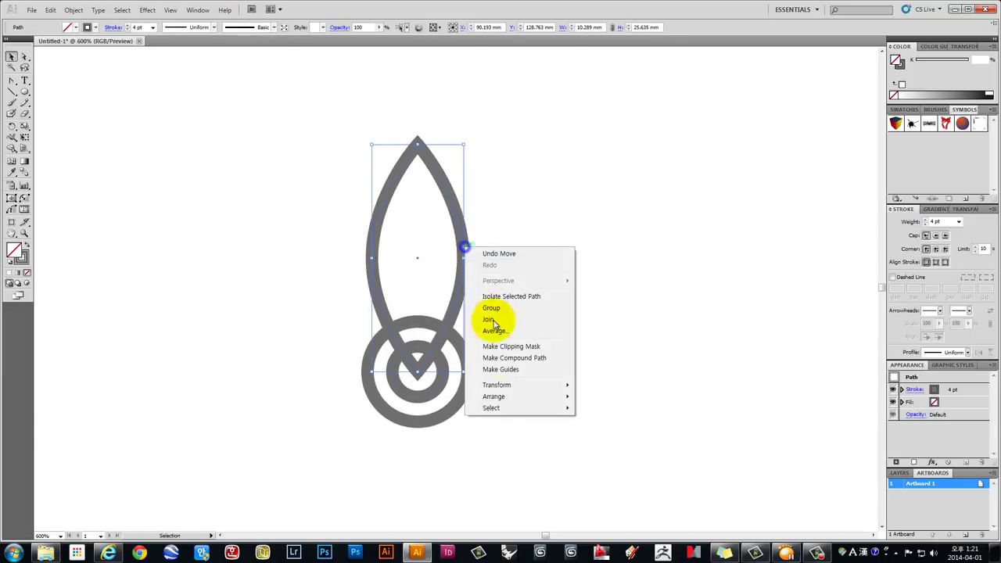
mouse_move(494, 397)
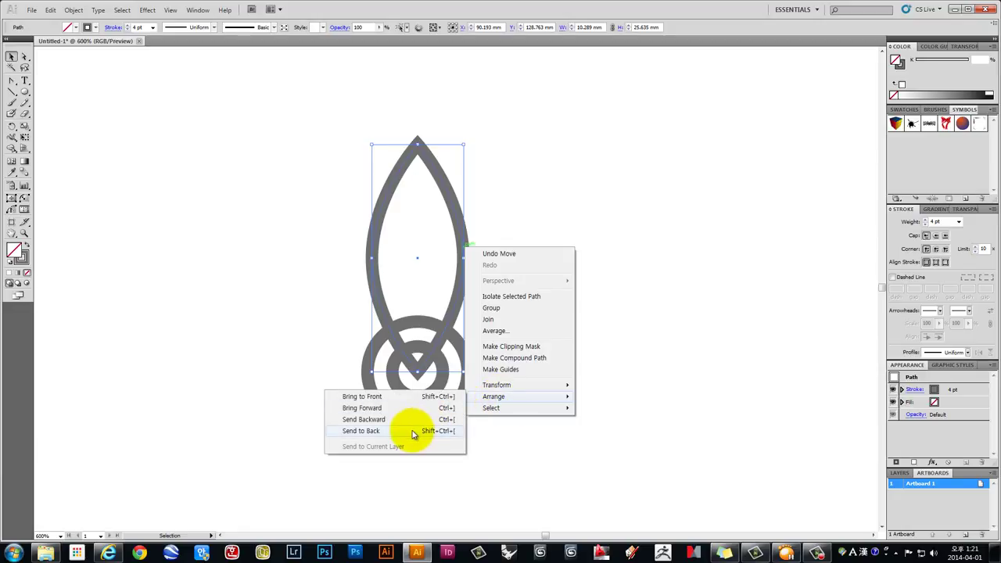
left_click(412, 430)
left_click(508, 293)
Try a rotated copy of the petal around the rings' centre, then undo it
left_click_drag(500, 273, 341, 202)
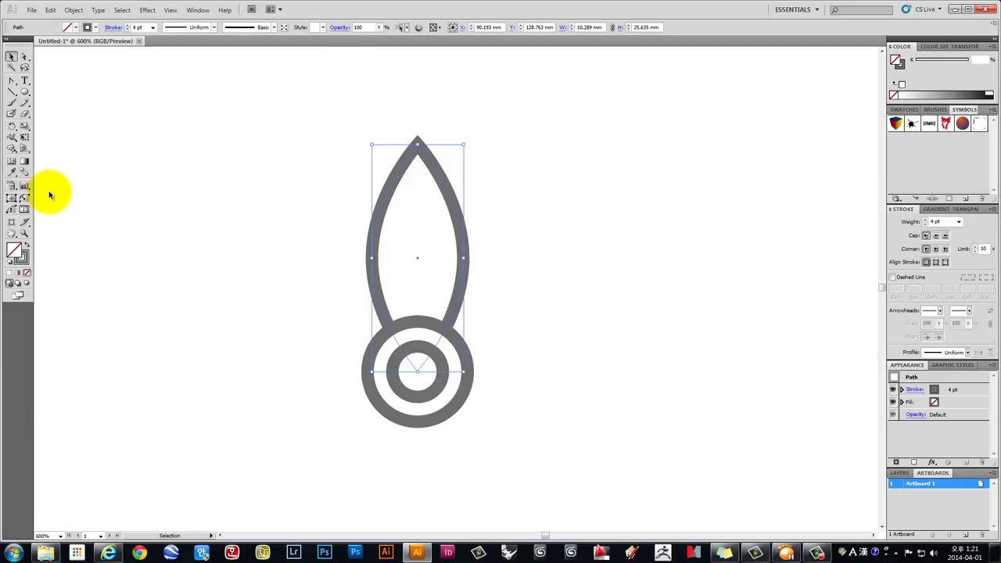
left_click(13, 126)
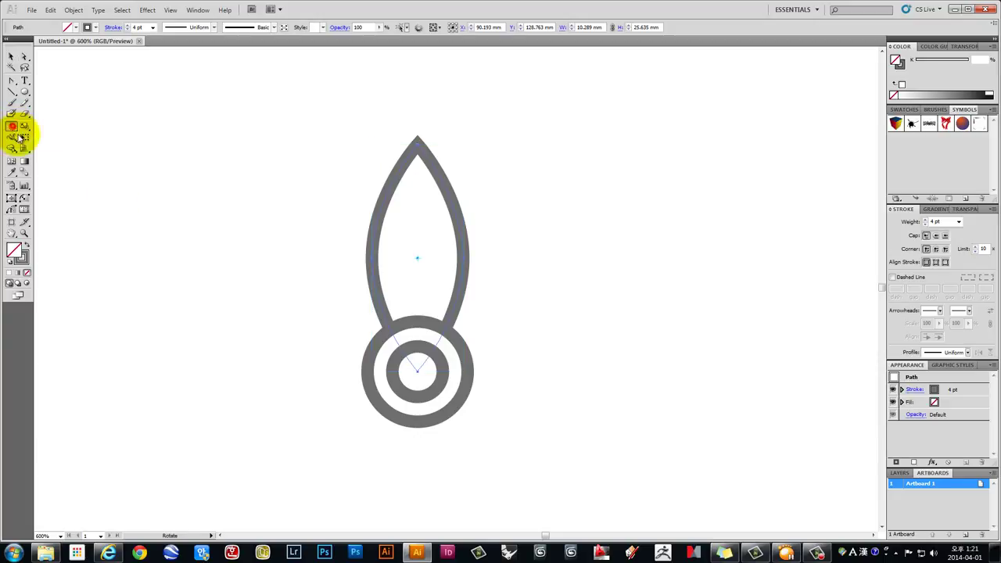
left_click(418, 372, "alt")
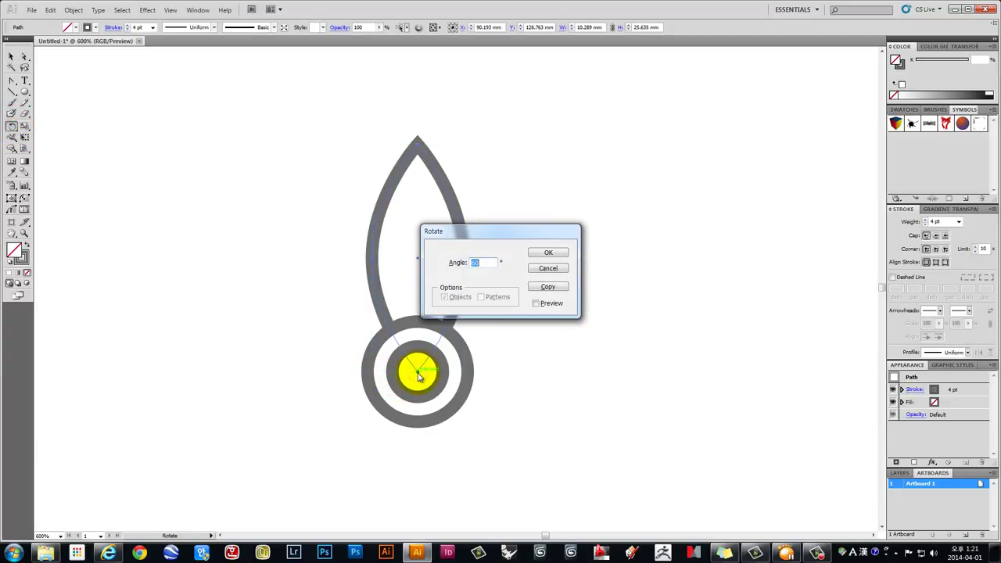
left_click(539, 288)
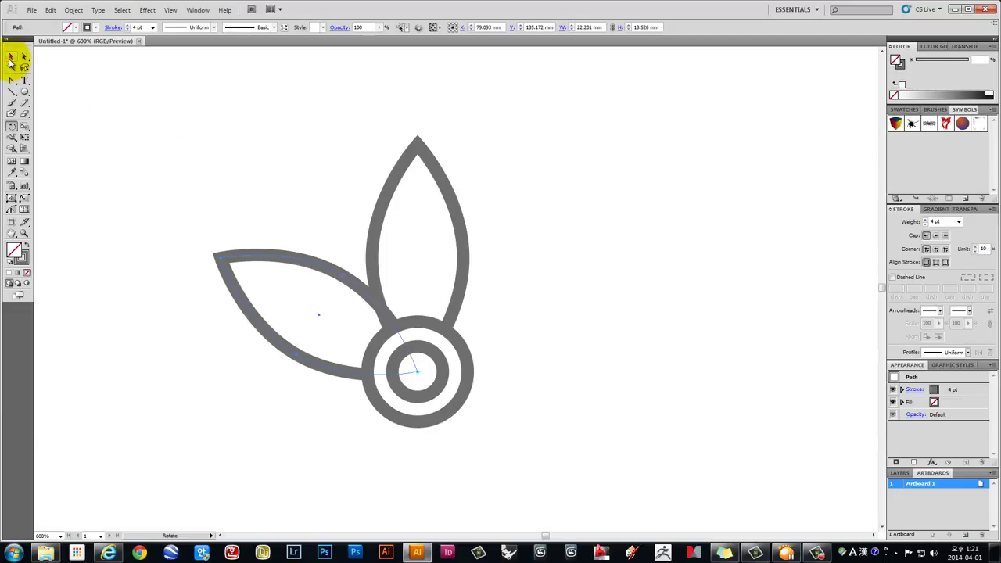
left_click(12, 58)
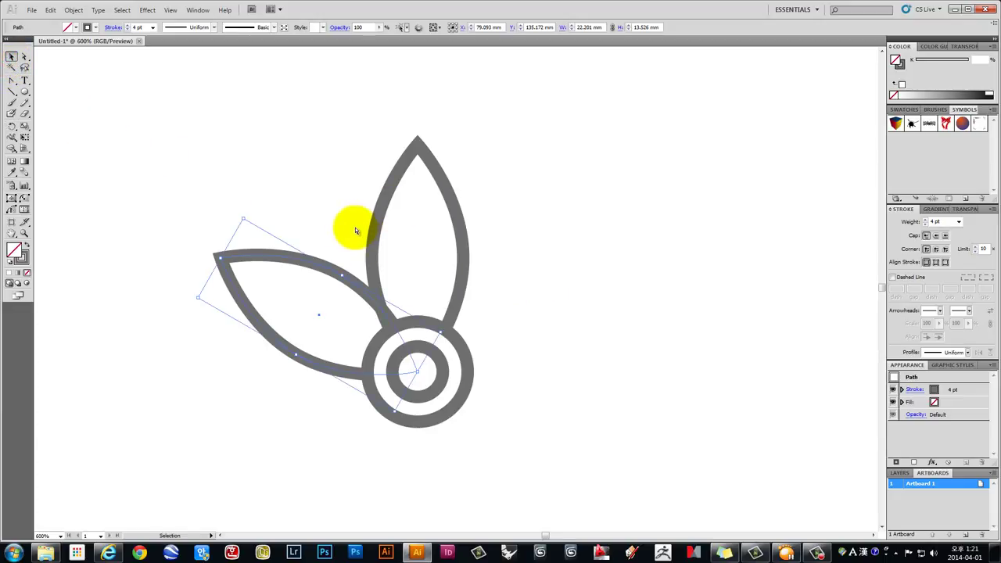
key("ctrl+z")
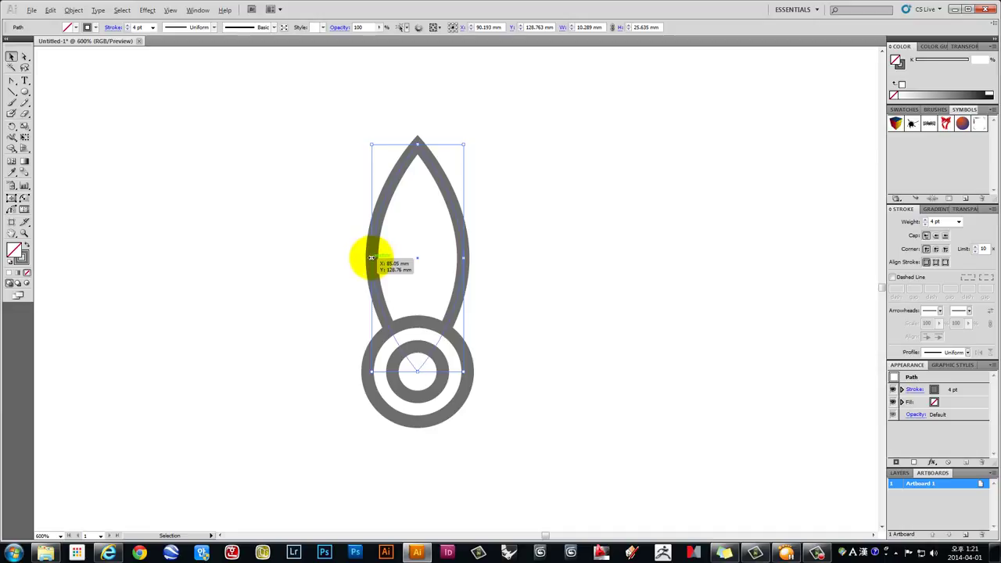
Widen the petal evenly on both sides
left_click_drag(371, 258, 360, 264)
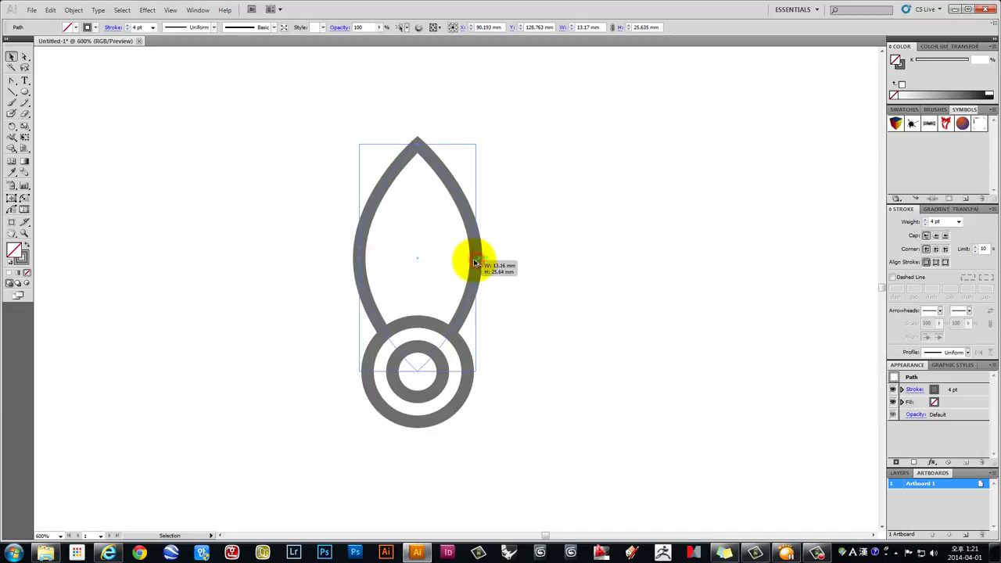
left_click(513, 253)
left_click(378, 198)
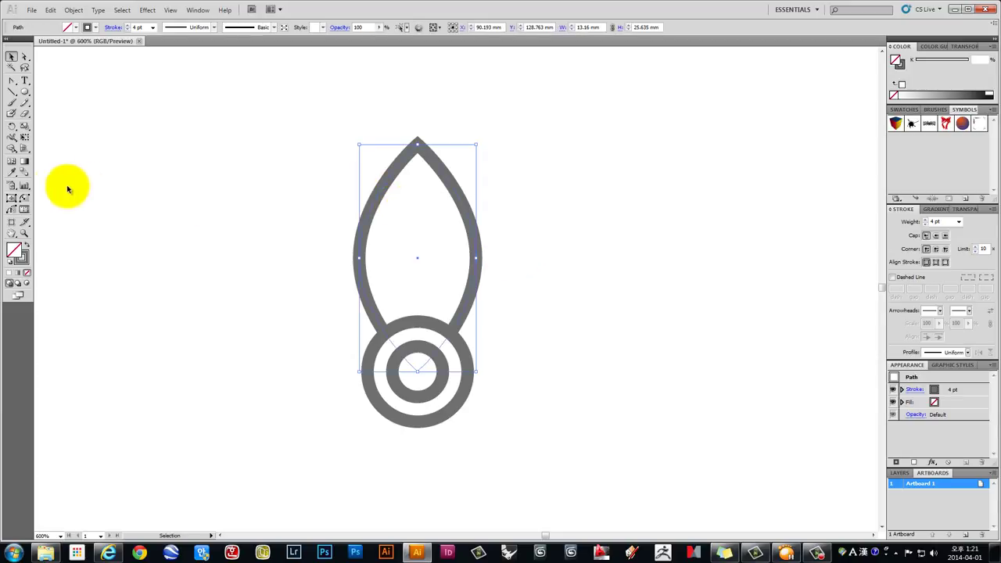
Make a 60° rotated petal copy around the rings' centre and repeat it twice
left_click(12, 126)
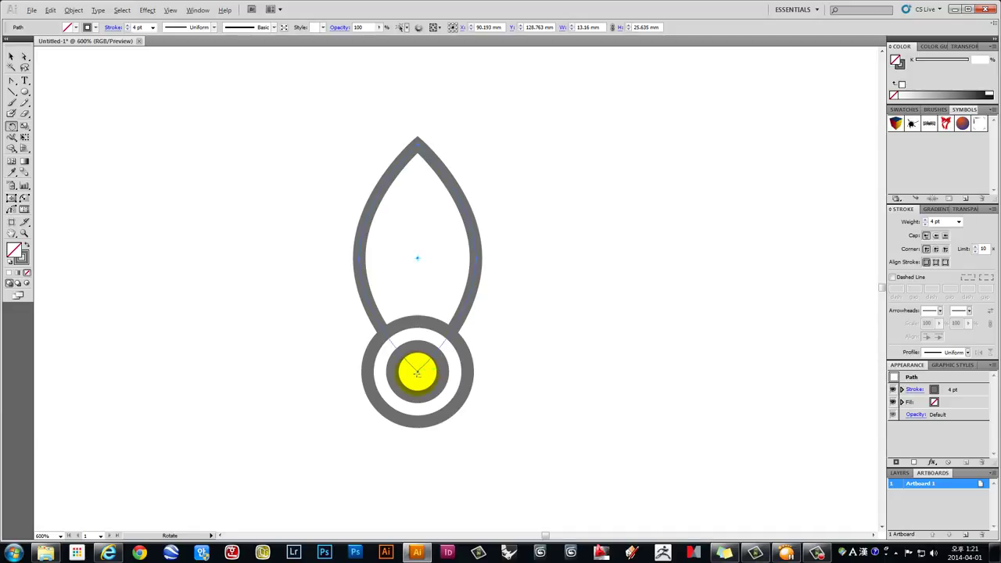
left_click(418, 374, "alt")
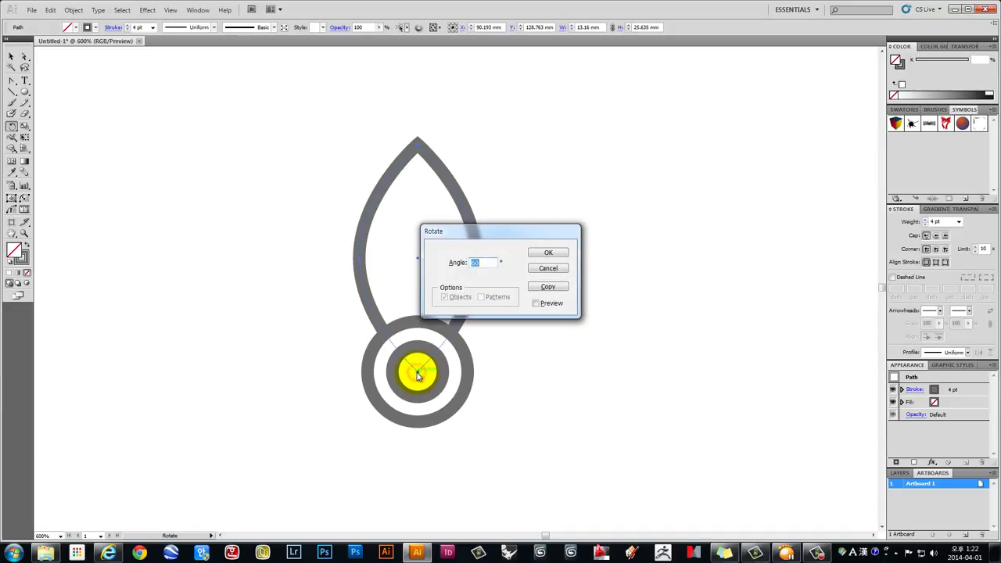
left_click(540, 289)
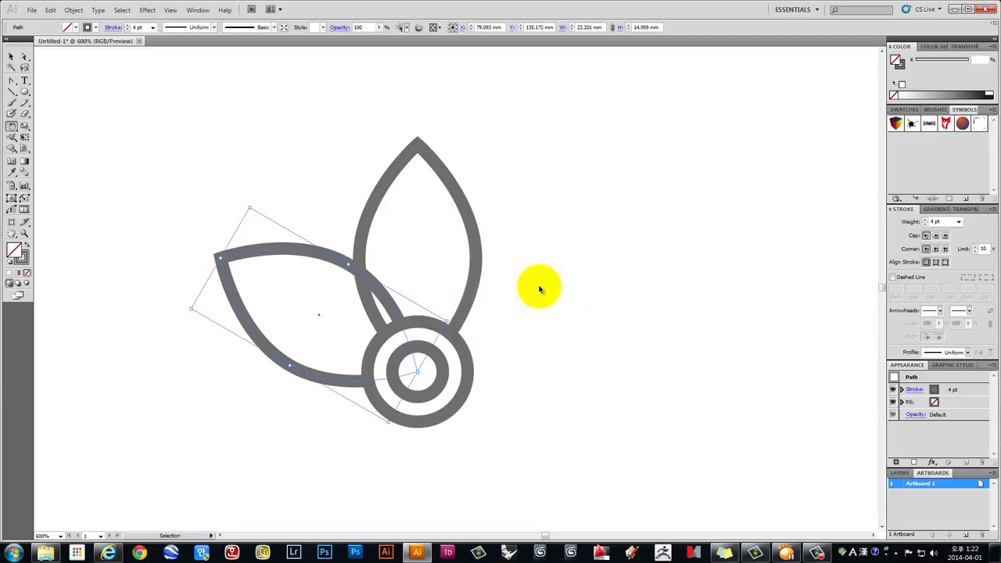
key("ctrl+d")
key("ctrl+d")
key("ctrl+d")
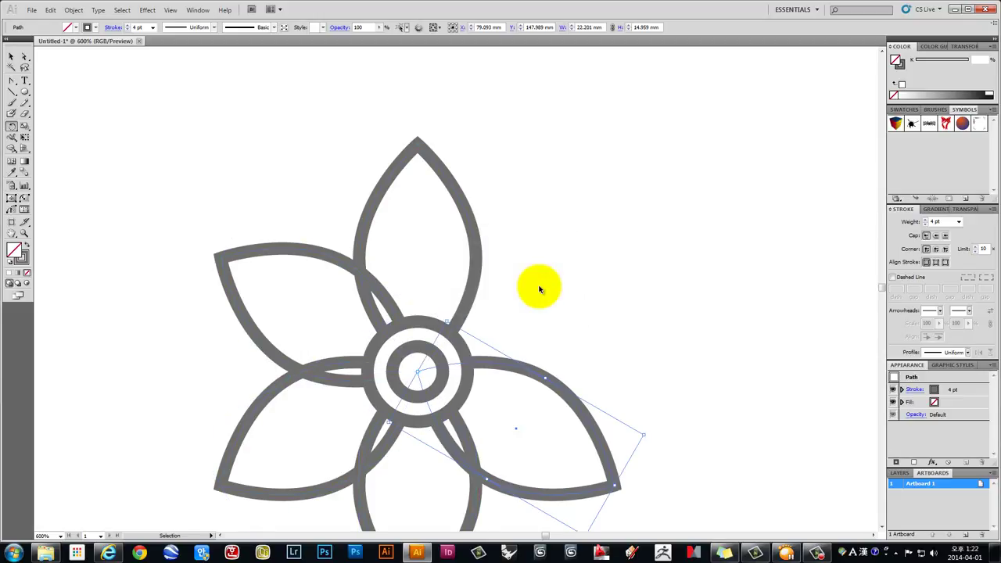
key("ctrl+d")
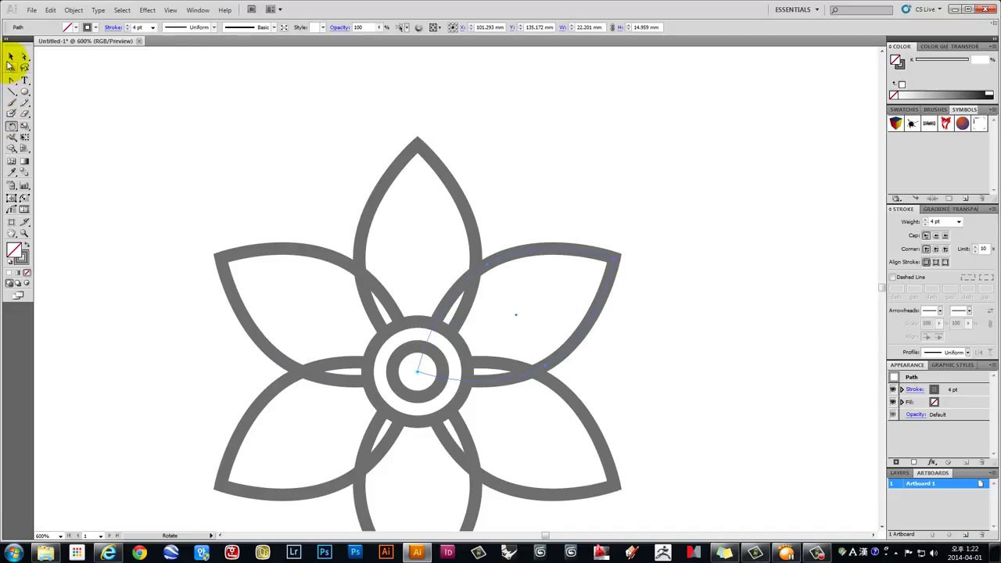
Deselect the flower with the Selection tool and recentre it in the view
left_click(11, 56)
left_click(125, 118)
scroll(239, 239, "down", 2)
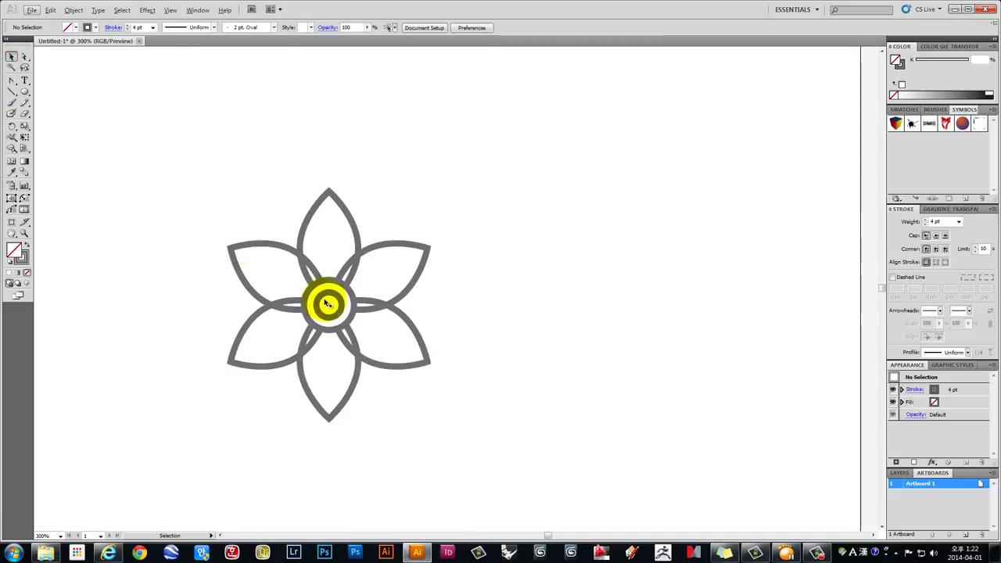
left_click_drag(354, 309, 450, 313)
scroll(436, 286, "up", 1)
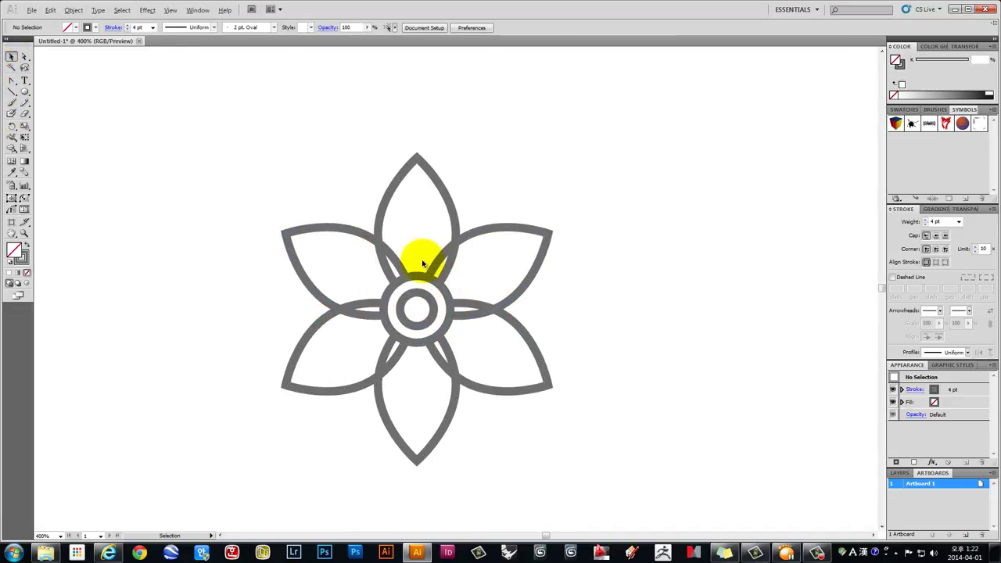
scroll(422, 262, "up", 1)
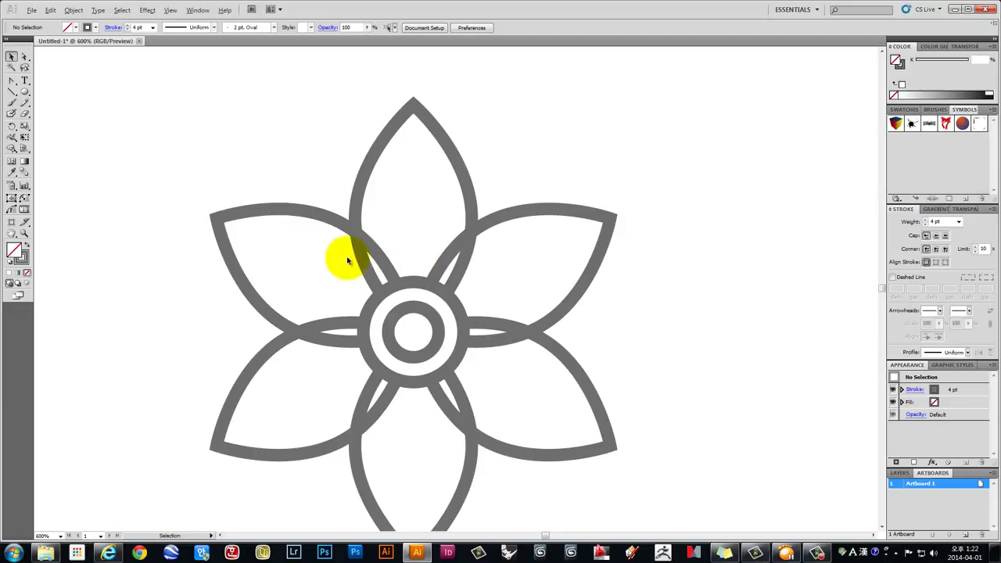
Marquee over the upper and lower petals to select every petal plus the double rings
left_click(358, 192)
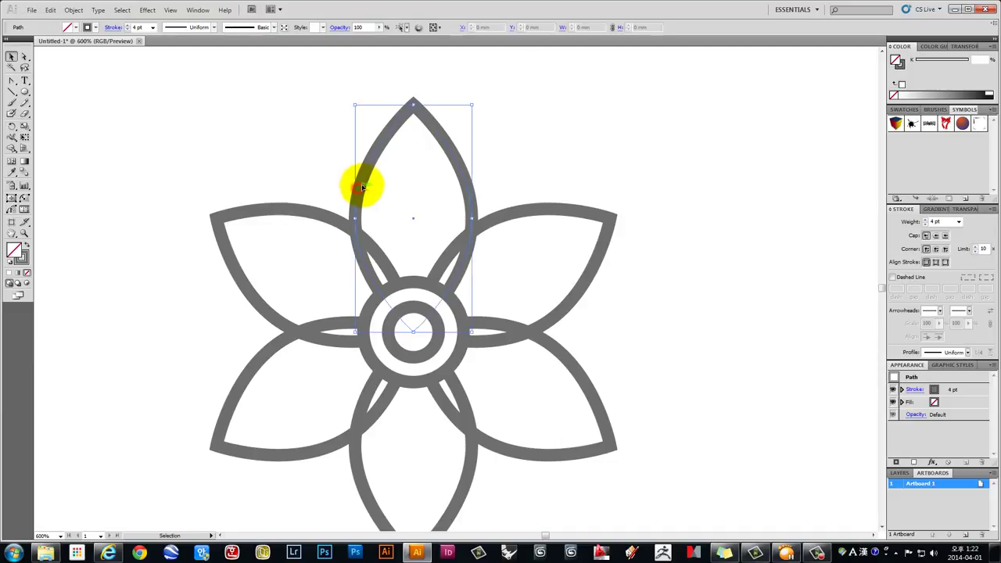
left_click_drag(503, 167, 471, 210)
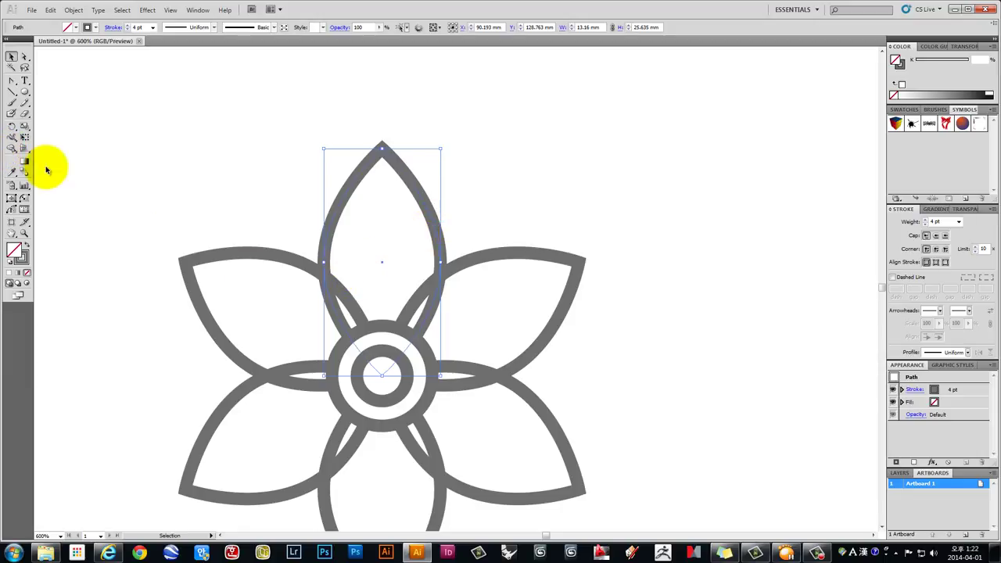
left_click_drag(496, 324, 510, 252)
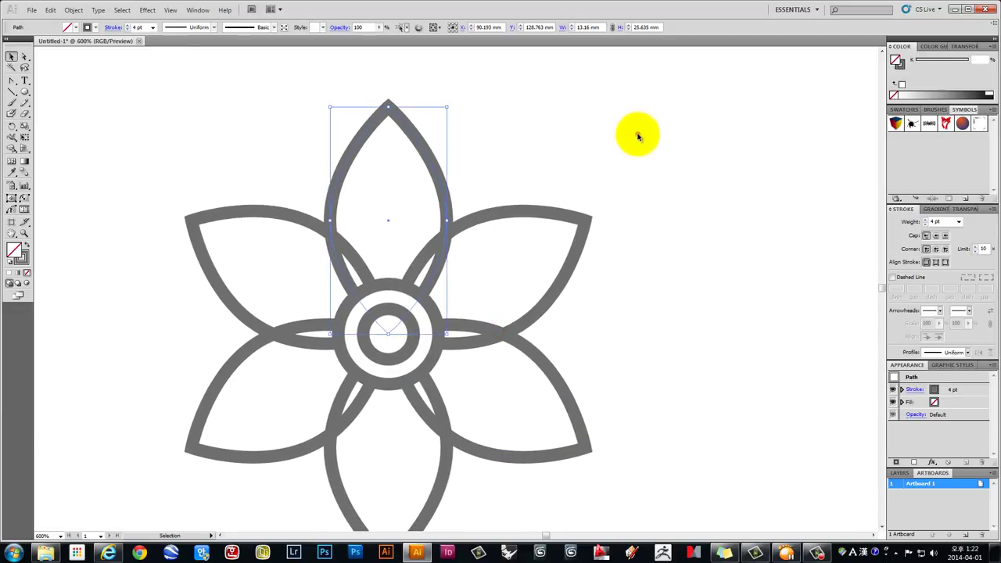
left_click_drag(636, 134, 202, 262)
left_click_drag(540, 402, 526, 294)
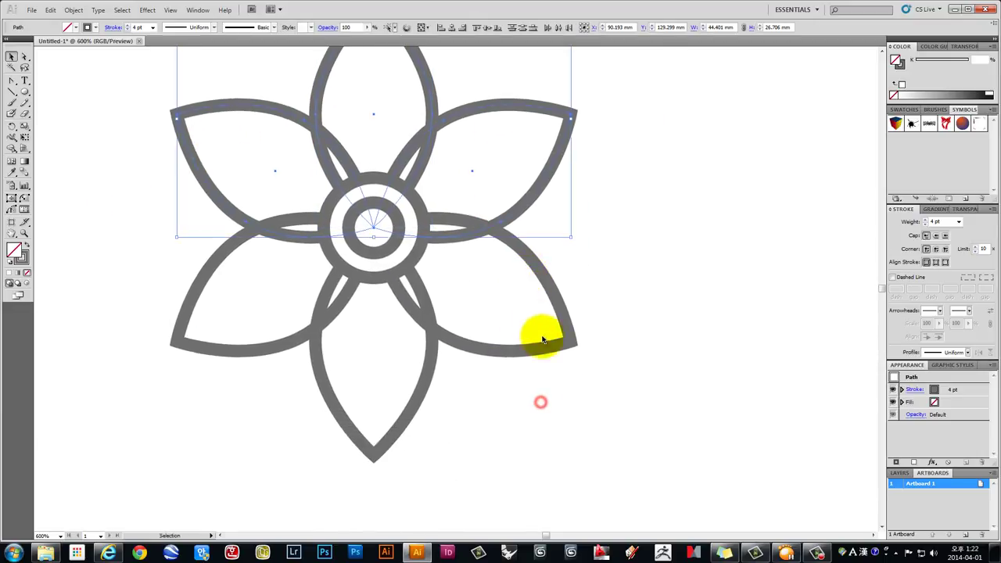
mouse_move(599, 406)
left_mouse_down()
mouse_move(201, 335)
mouse_move(165, 295)
left_mouse_up()
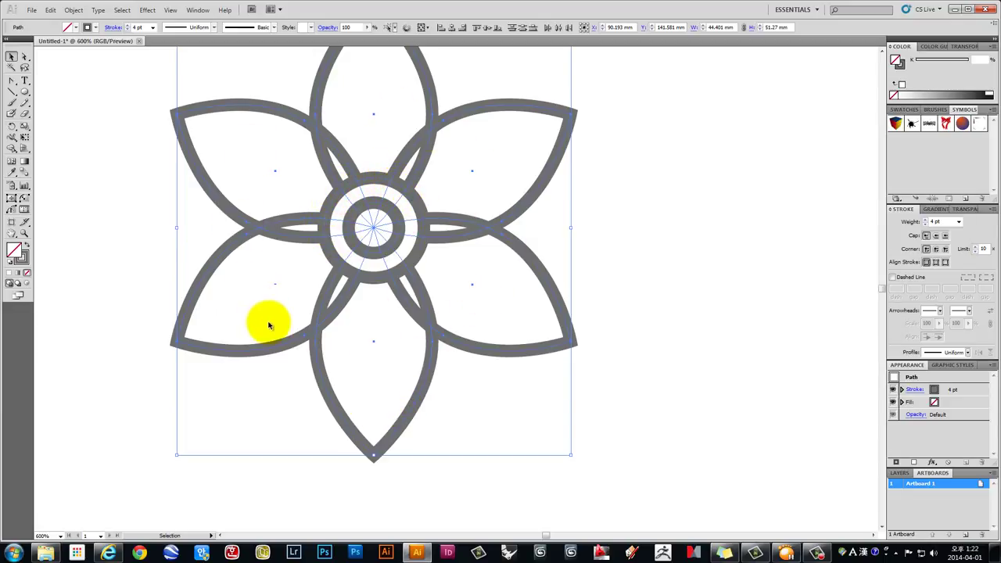
left_click_drag(521, 162, 533, 198)
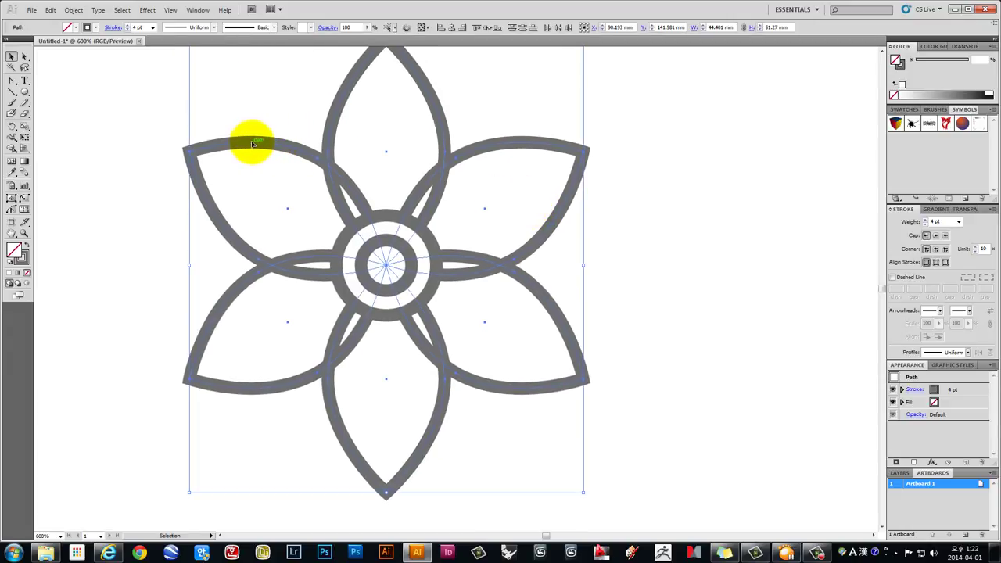
scroll(221, 144, "up", 1, "alt")
scroll(220, 144, "up", 1, "alt")
scroll(220, 144, "up", 1, "alt")
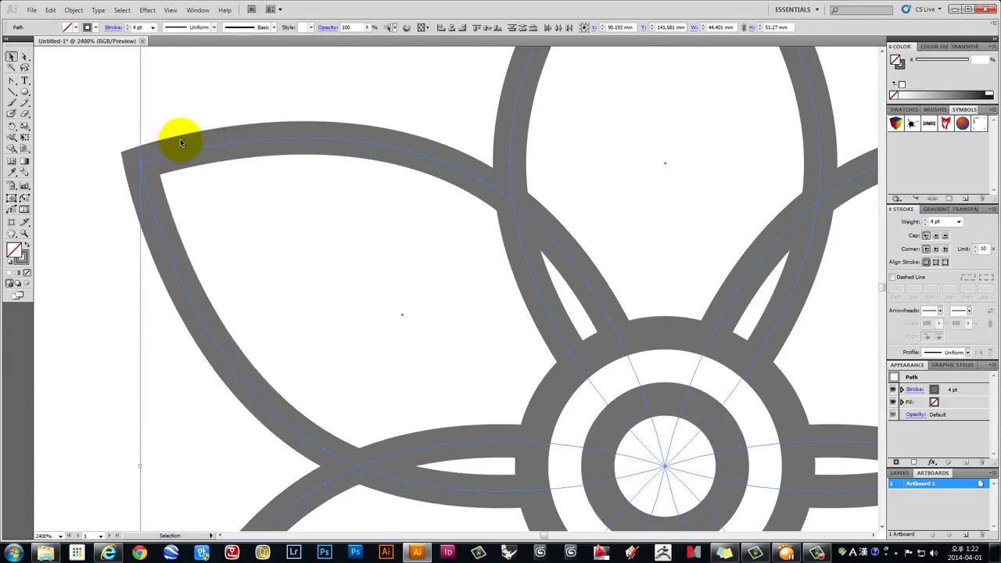
scroll(179, 139, "up", 1, "alt")
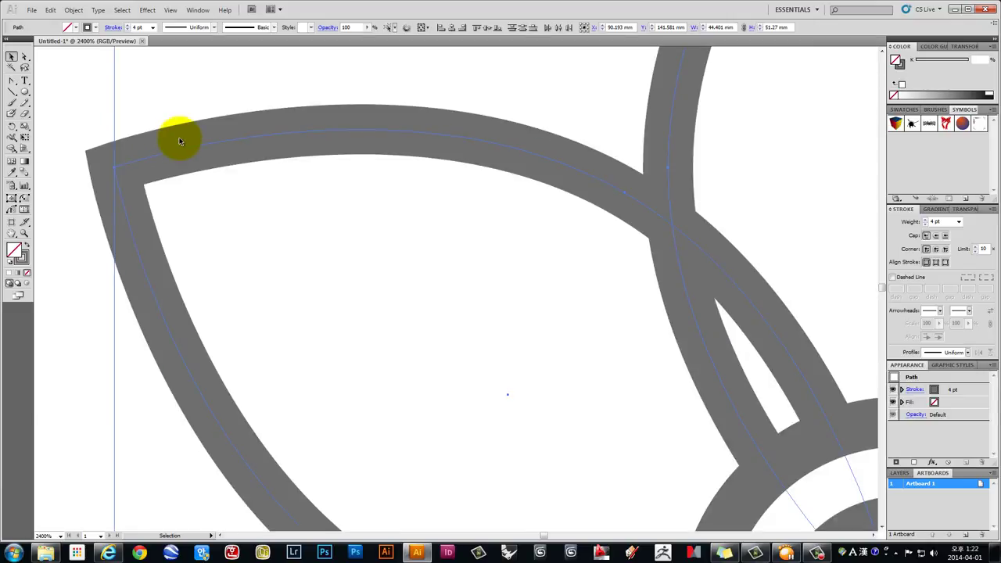
Apply Object > Path > Outline Stroke to turn the petal and ring strokes into filled shapes
left_click(74, 11)
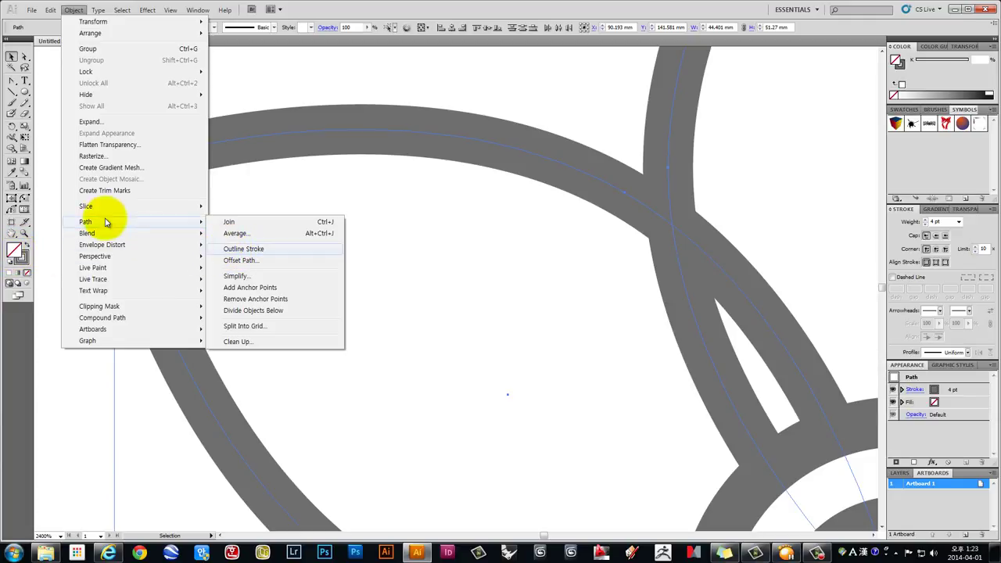
mouse_move(133, 221)
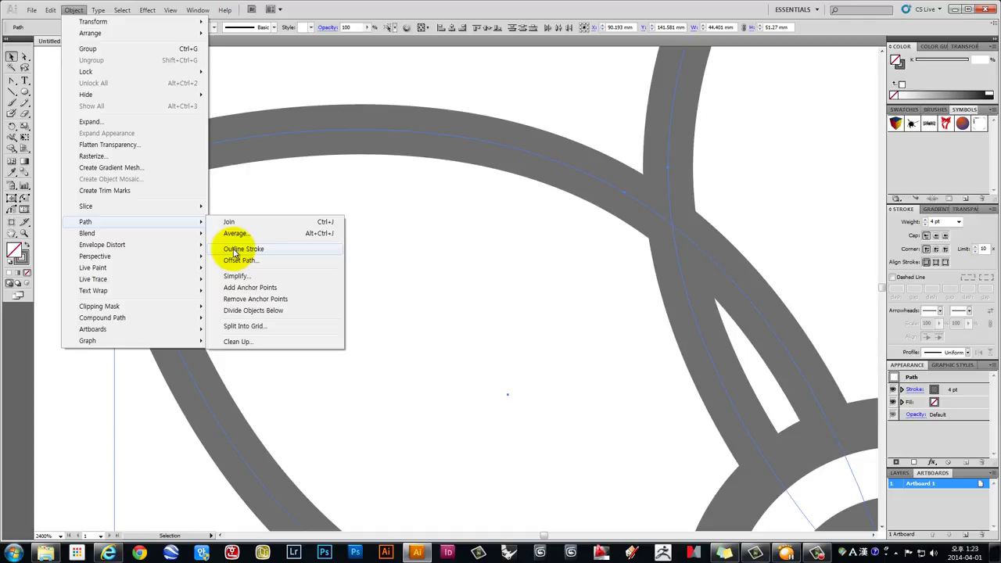
left_click(233, 248)
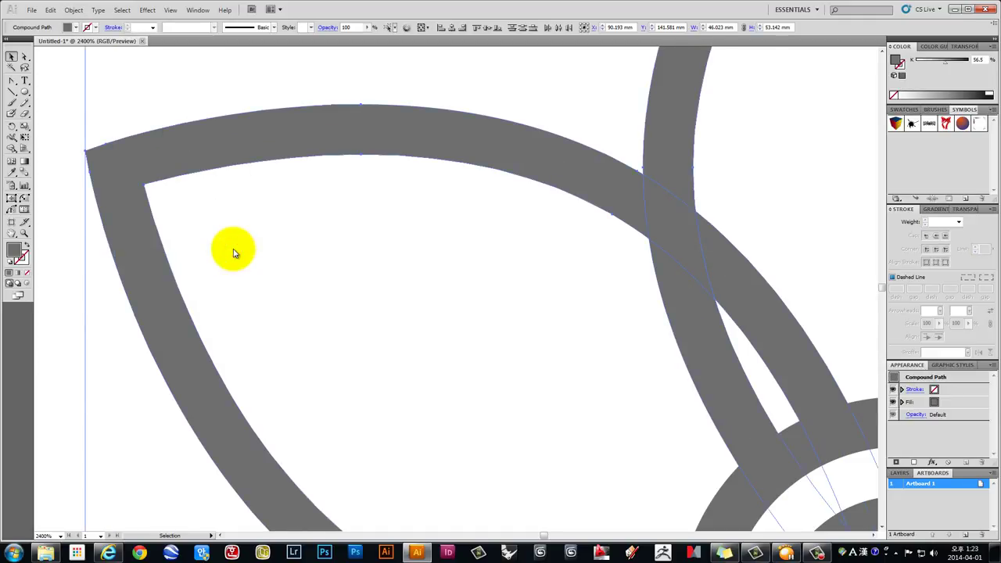
scroll(233, 252, "down", 2)
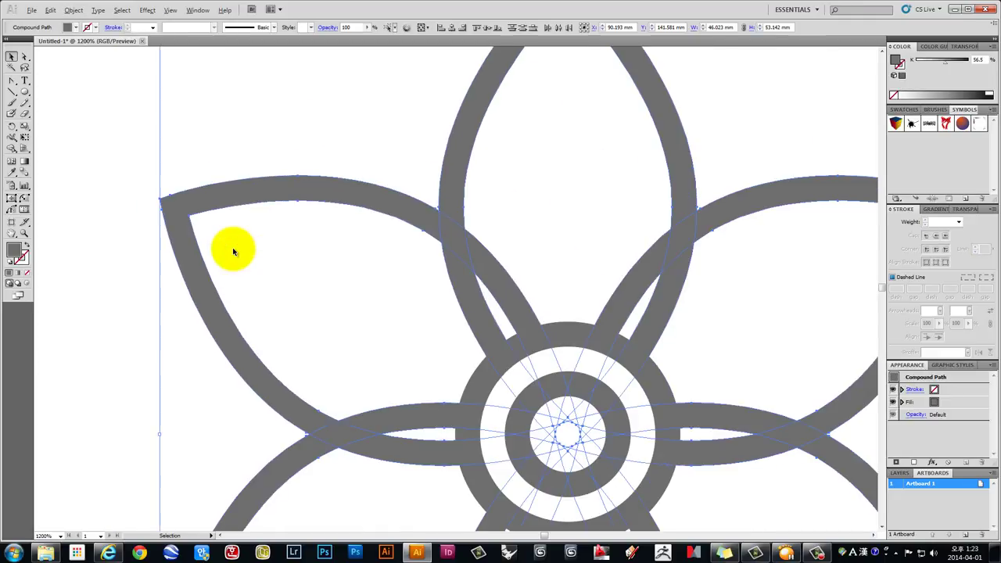
Deselect, then marquee-select the entire outlined flower again
left_click(400, 178)
mouse_move(299, 252)
left_mouse_down()
mouse_move(334, 300)
mouse_move(256, 268)
left_mouse_up()
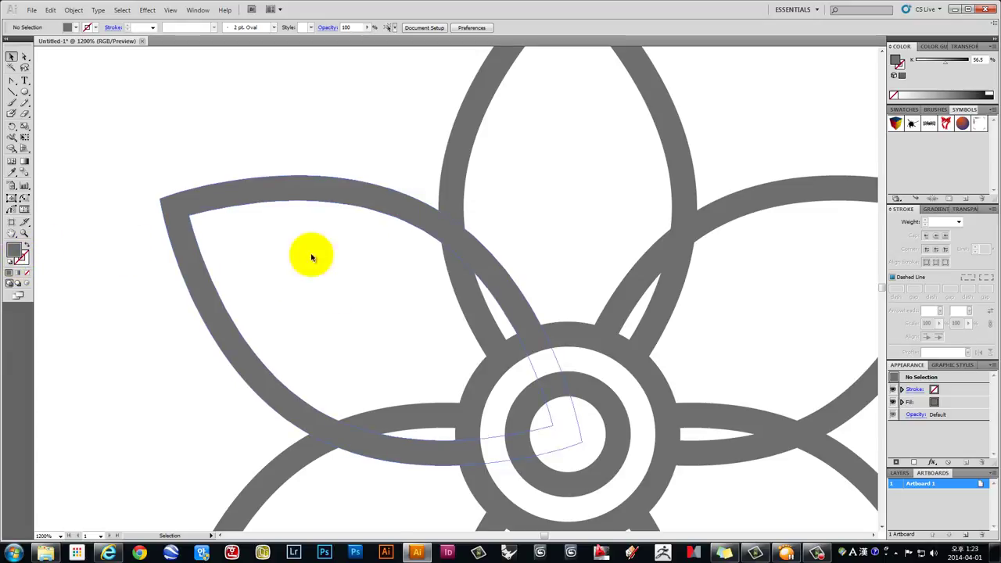
left_click(364, 207)
left_click_drag(545, 263, 414, 226)
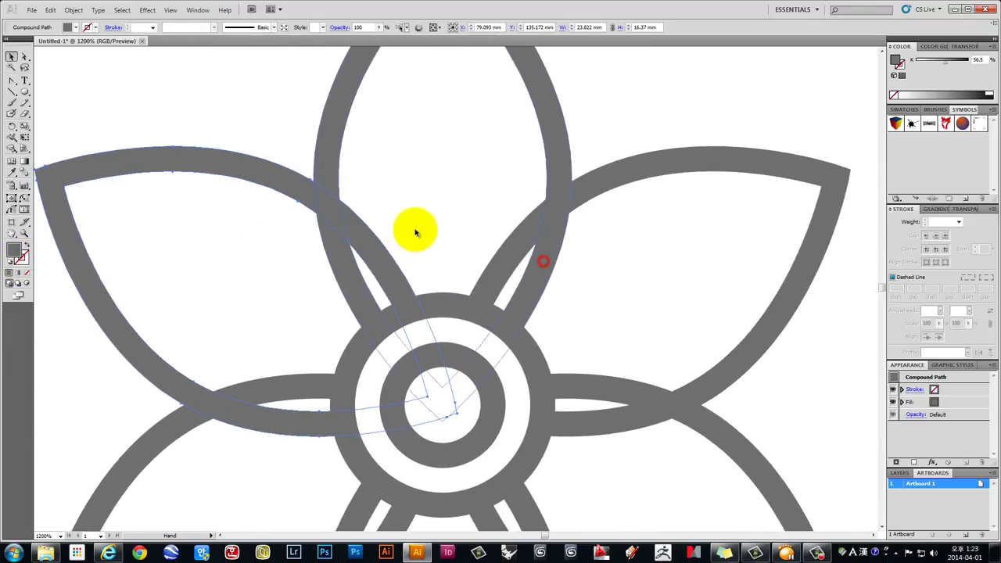
scroll(423, 225, "down", 2, "alt")
left_click_drag(641, 151, 268, 217)
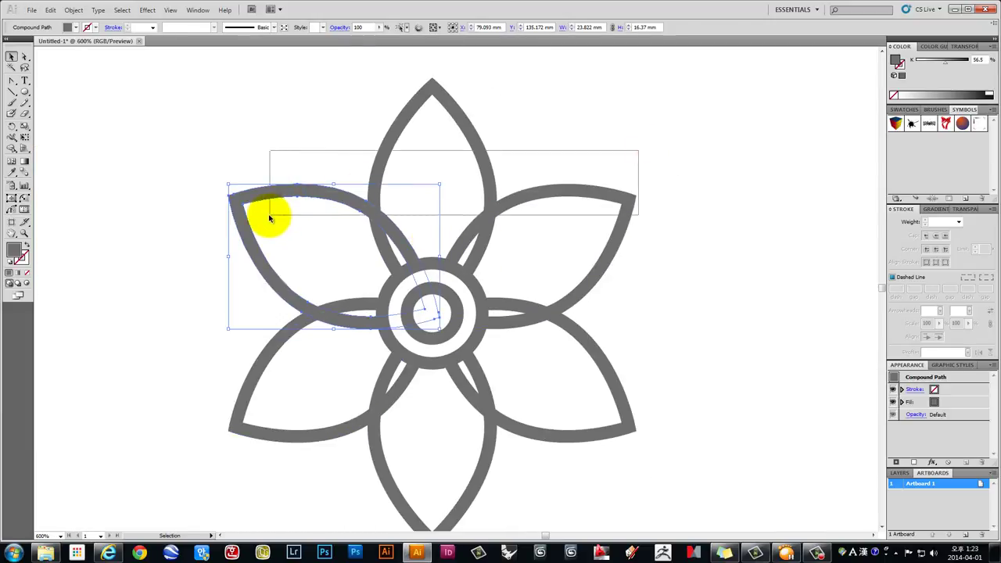
left_click_drag(681, 501, 223, 409)
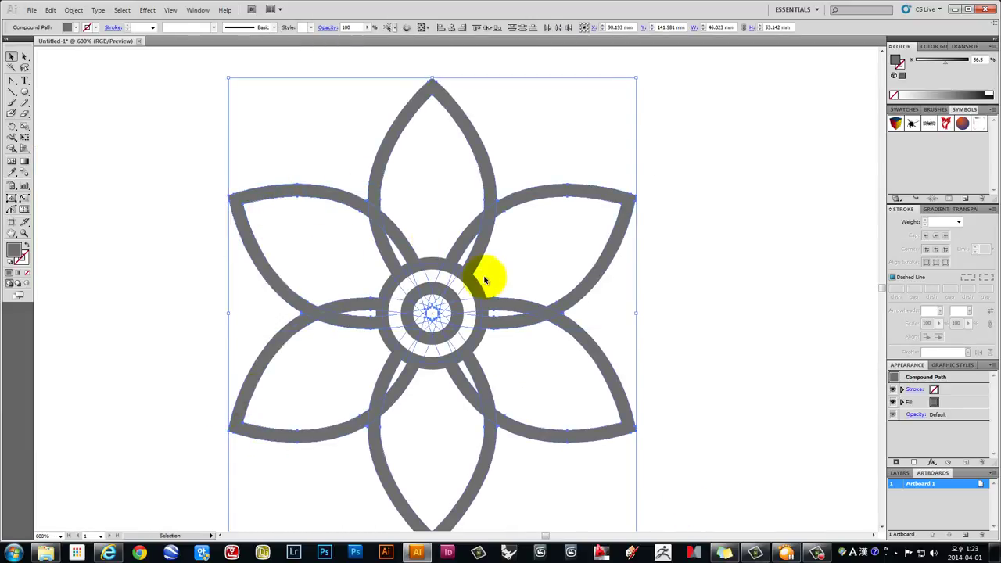
scroll(481, 265, "up", 2, "alt")
scroll(411, 201, "down", 1, "alt")
scroll(411, 201, "down", 1, "alt")
scroll(291, 130, "up", 3, "alt")
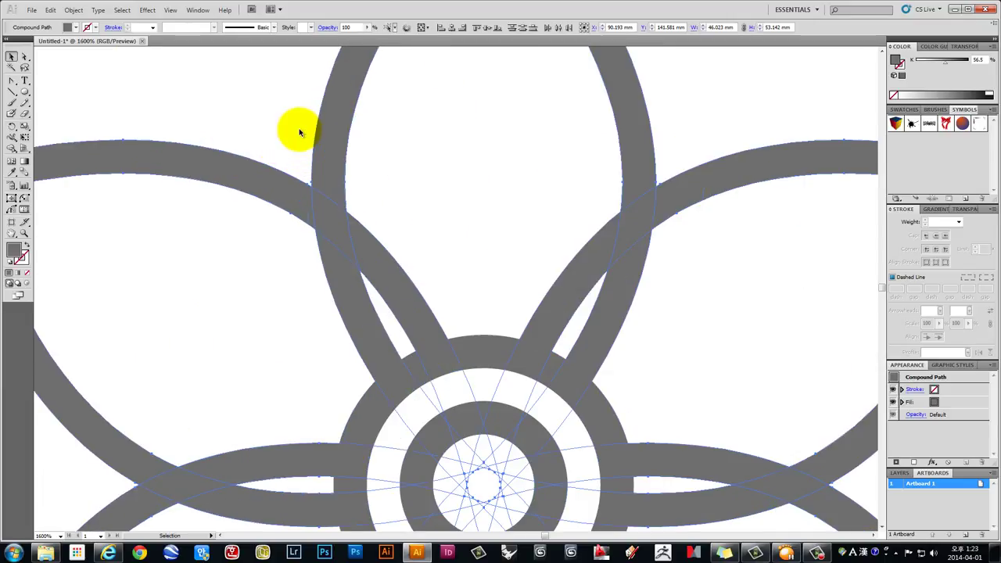
With Shape Builder, cut out the four band overlaps around the petals and the left crossing
left_click(13, 148)
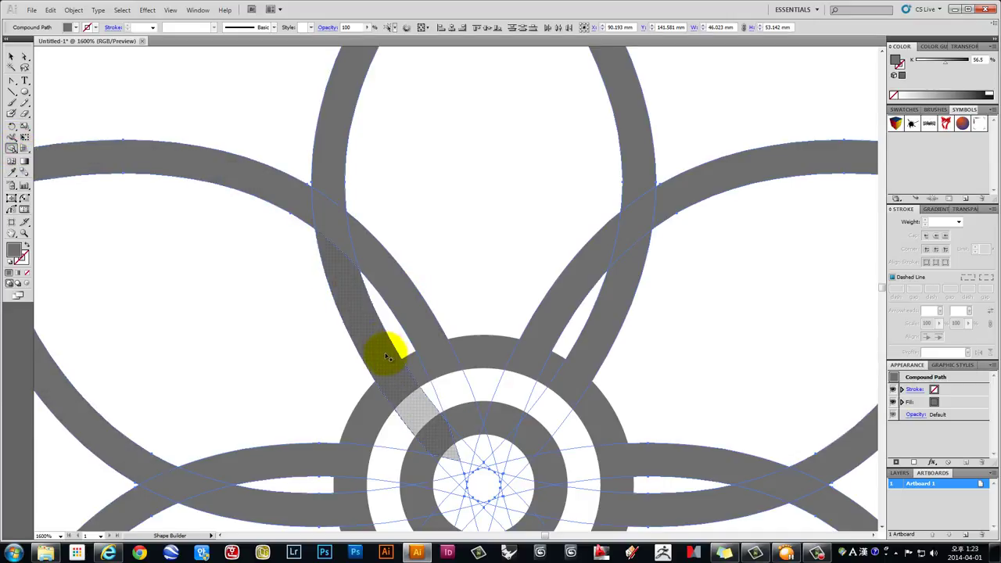
left_click_drag(391, 297, 422, 239)
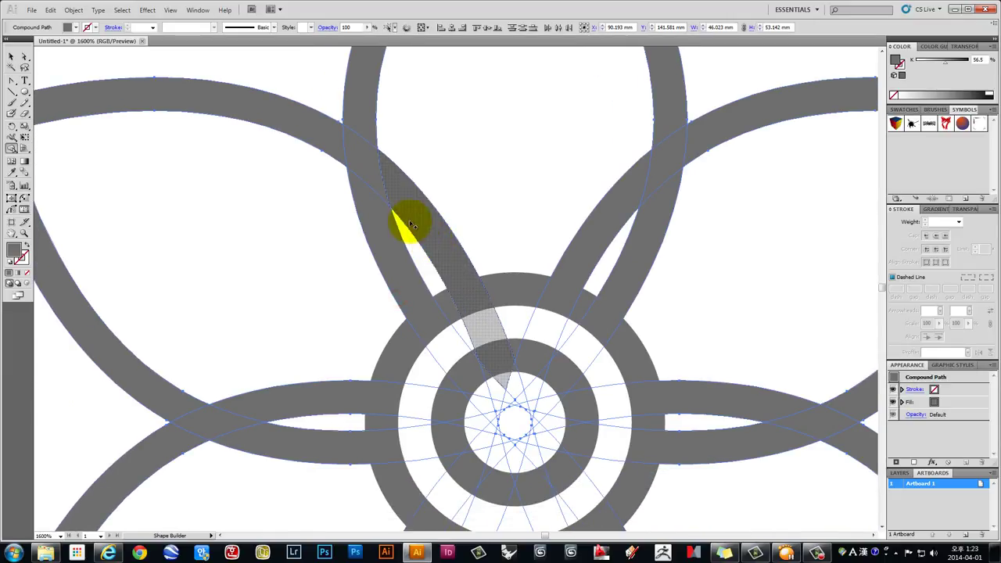
left_click(364, 166)
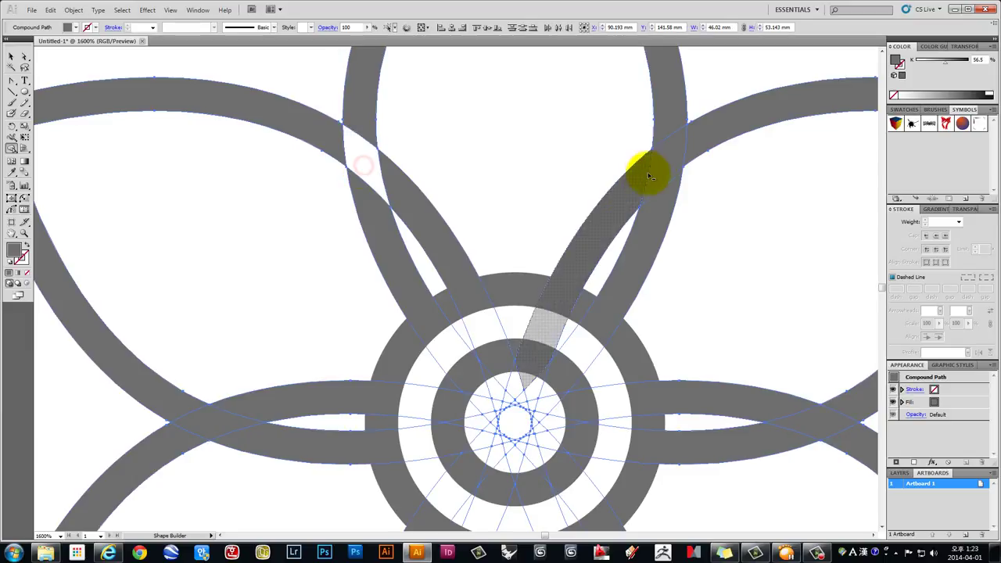
left_click(664, 168)
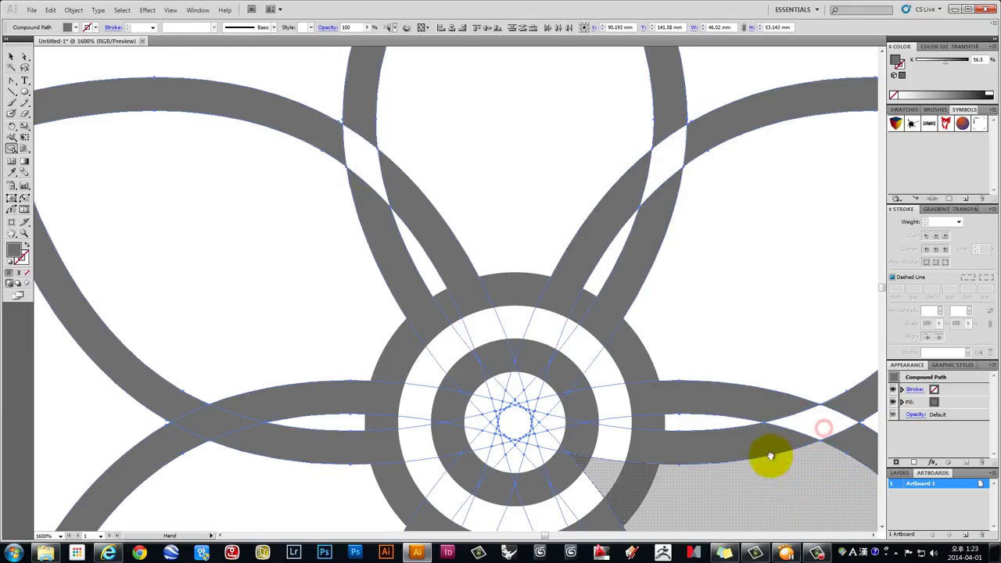
left_click_drag(771, 458, 714, 212)
left_click(614, 434, "alt")
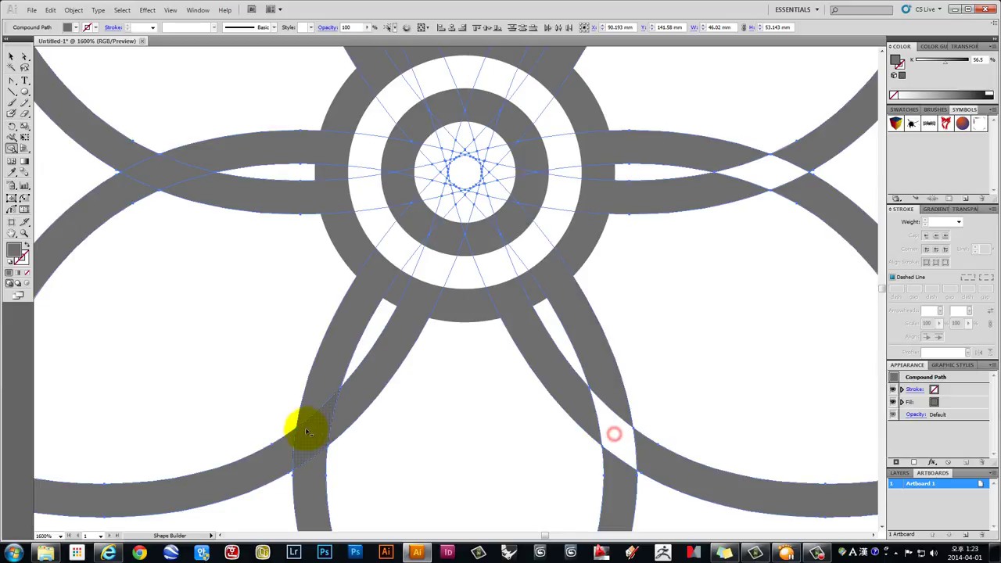
left_click(310, 426, "alt")
left_click(174, 174, "alt")
scroll(201, 168, "down", 2)
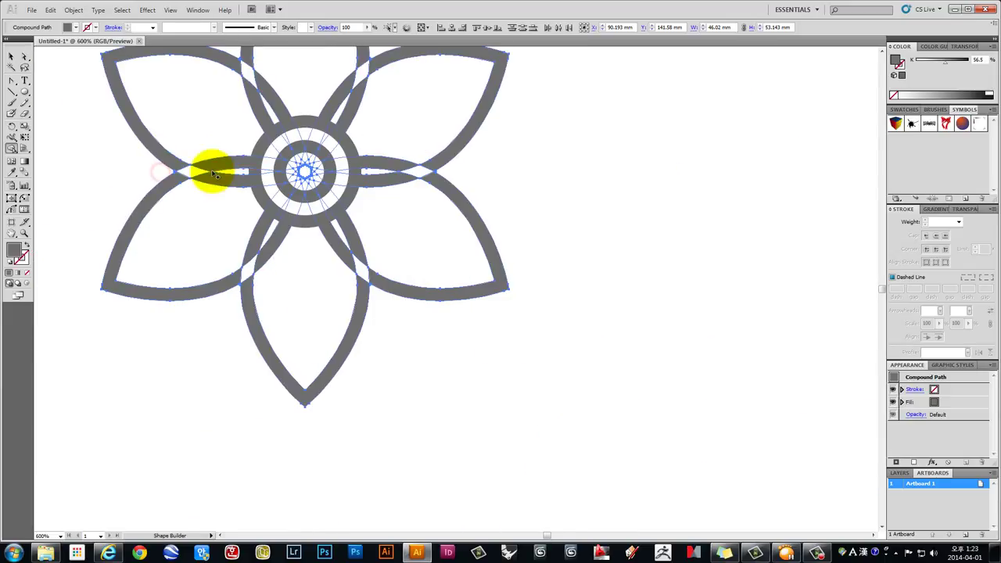
scroll(323, 235, "up", 3)
scroll(266, 179, "up", 1)
scroll(317, 104, "down", 2)
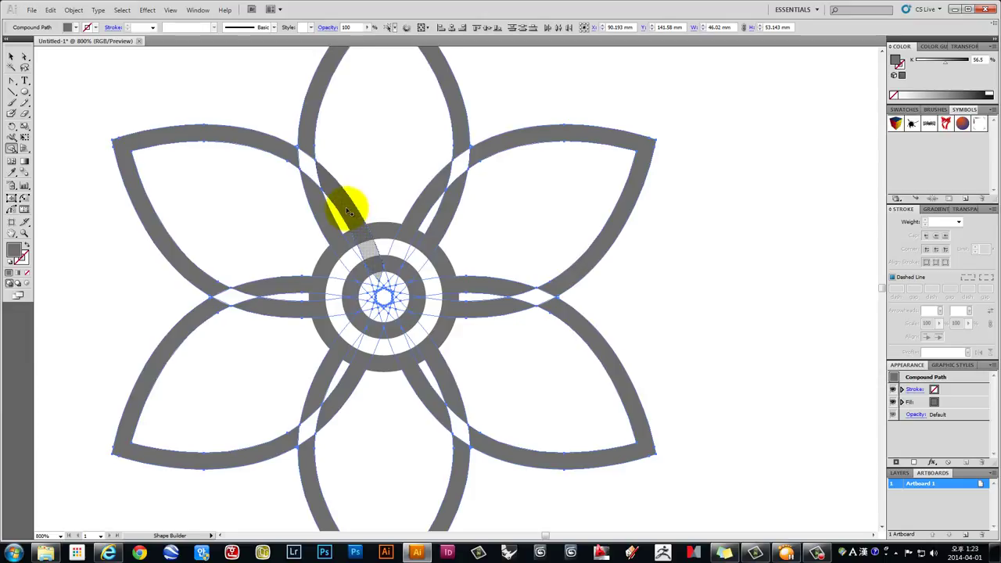
Merge the upper-left, right, lower-left and left overlap strips, then deselect
mouse_move(353, 255)
left_mouse_down()
mouse_move(327, 213)
mouse_move(412, 192)
mouse_move(445, 212)
left_mouse_up()
left_click_drag(500, 283, 427, 403)
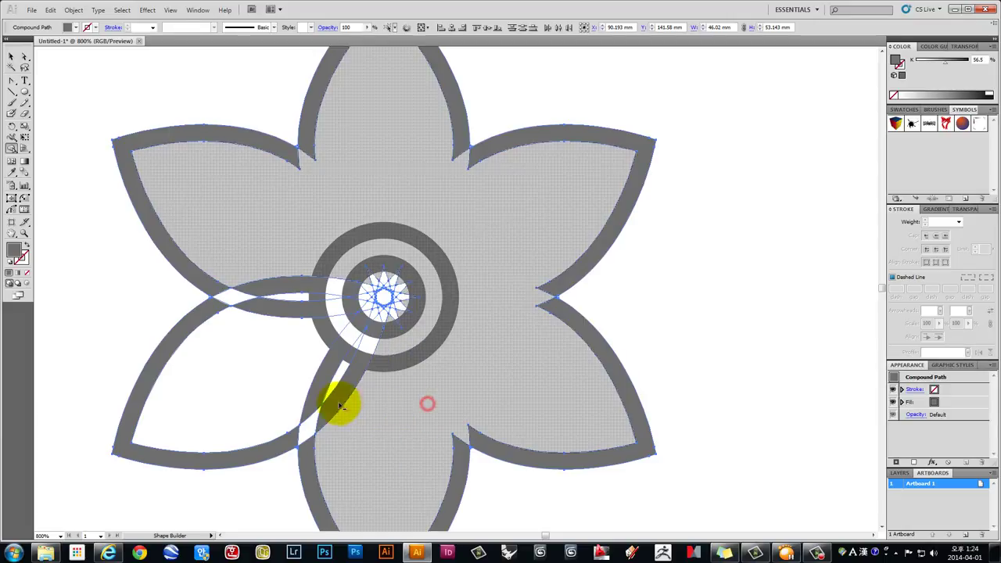
left_click_drag(331, 407, 317, 387)
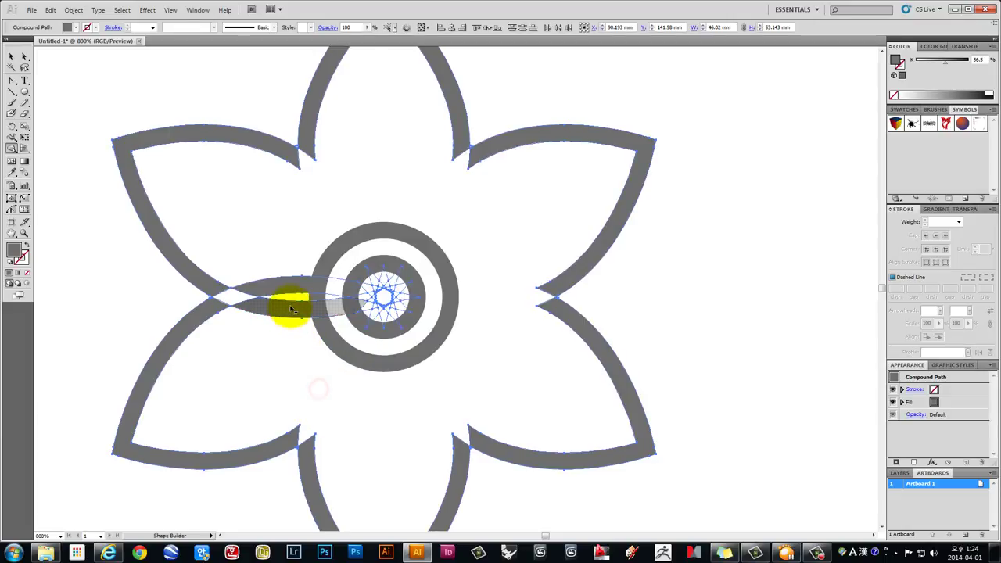
left_click(286, 307)
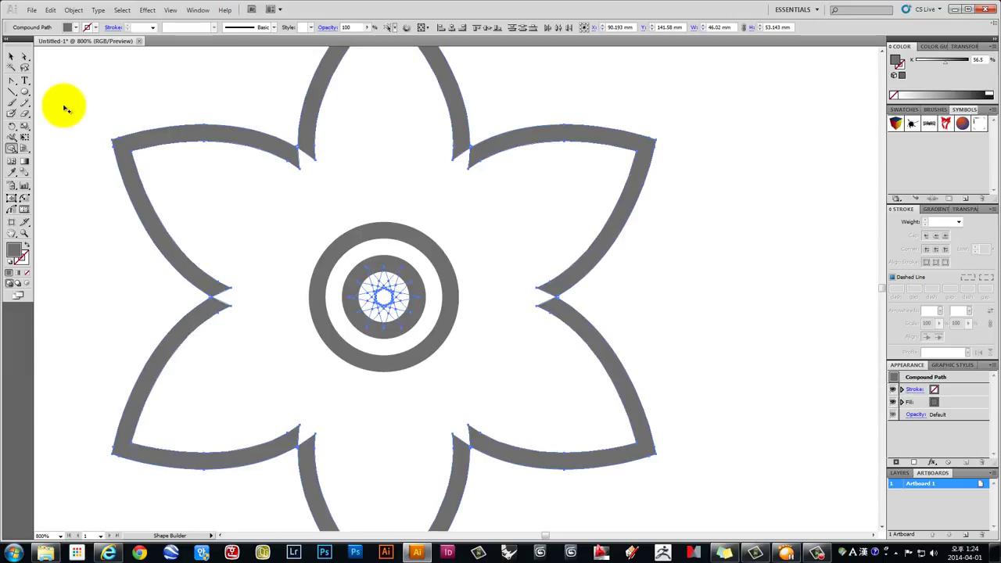
left_click(12, 63)
left_click(527, 268)
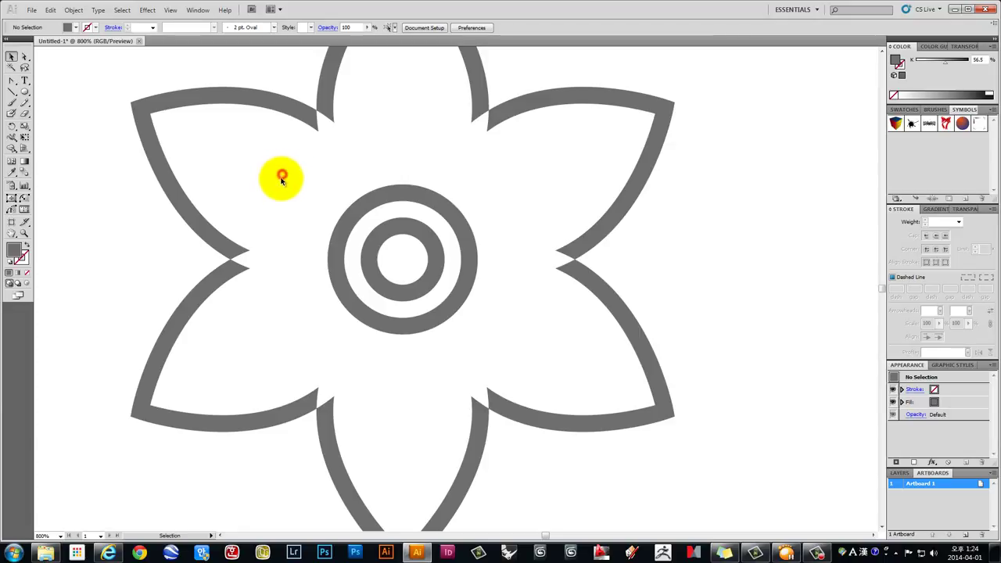
Select the inner star shape and apply Arrange > Bring to Front
scroll(305, 196, "up", 1)
scroll(324, 216, "up", 1)
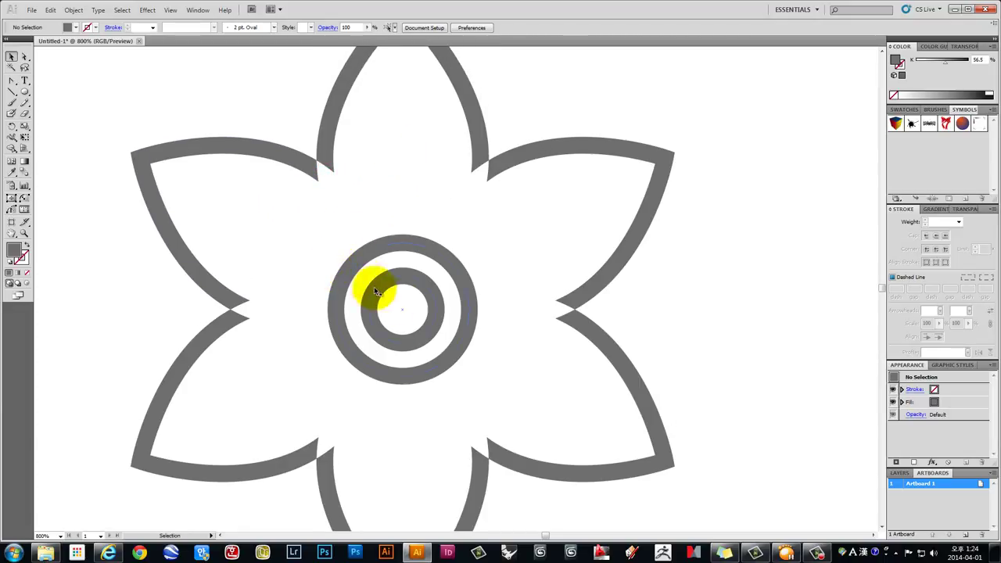
left_click_drag(305, 229, 516, 403)
key("ctrl+a")
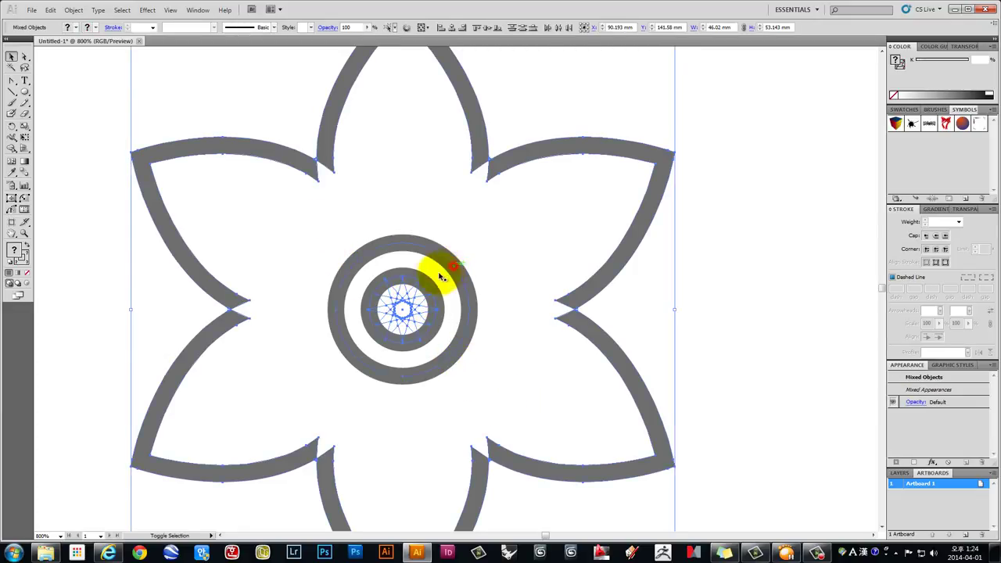
left_click(431, 296)
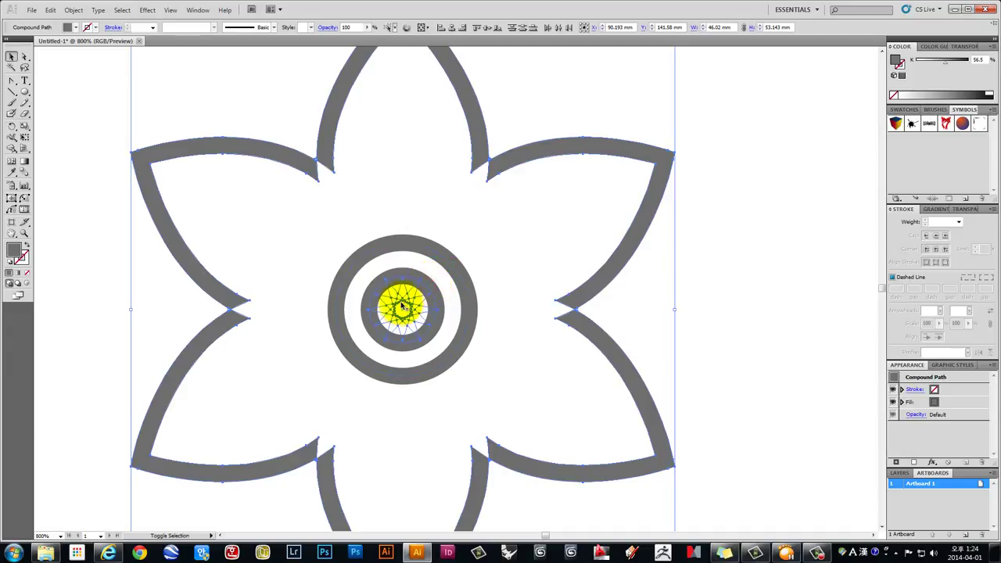
right_click(406, 305)
mouse_move(434, 380)
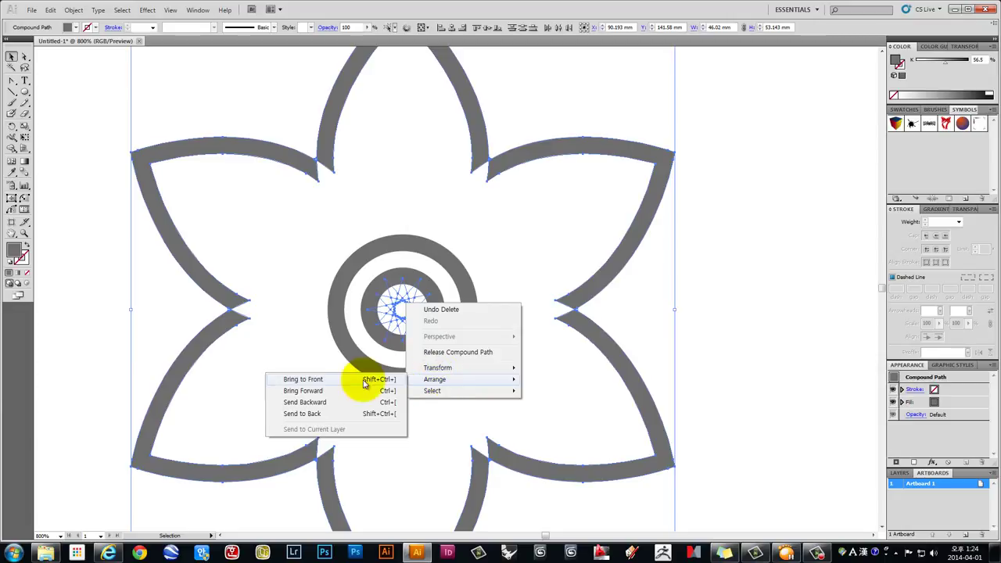
left_click(337, 380)
left_click(733, 264)
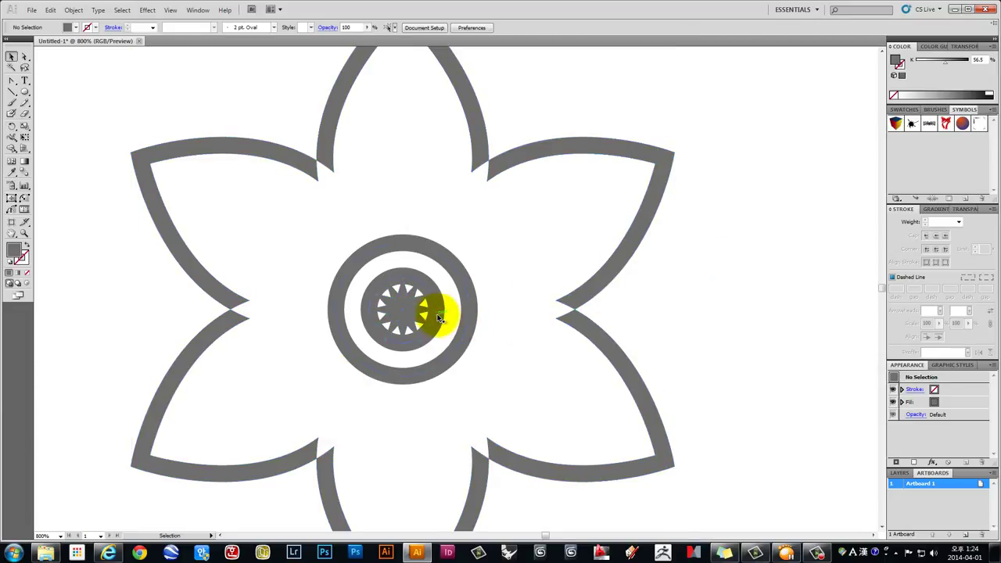
Drag the centre star off centre and delete it as a test
scroll(411, 306, "up", 1, "alt")
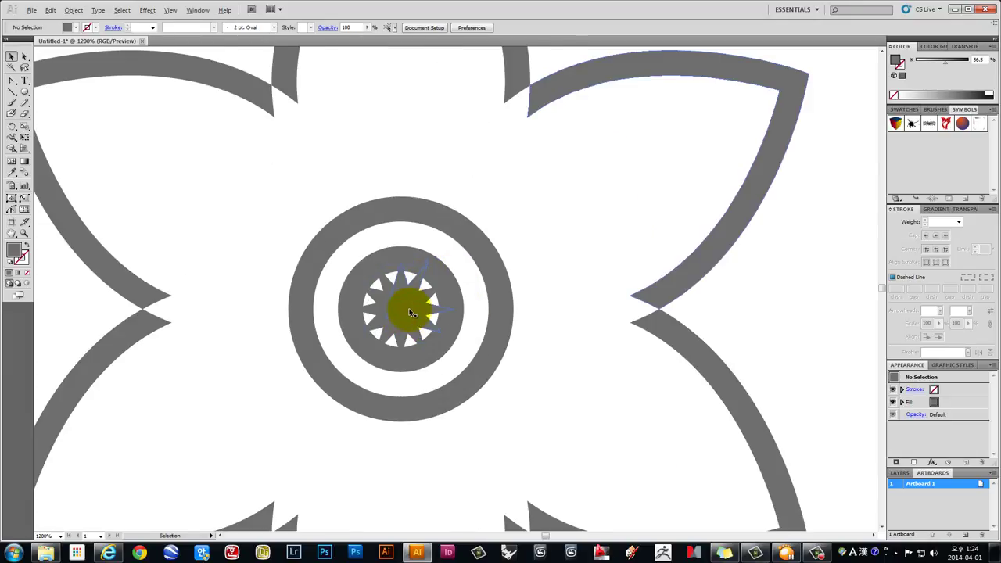
scroll(412, 305, "up", 1, "alt")
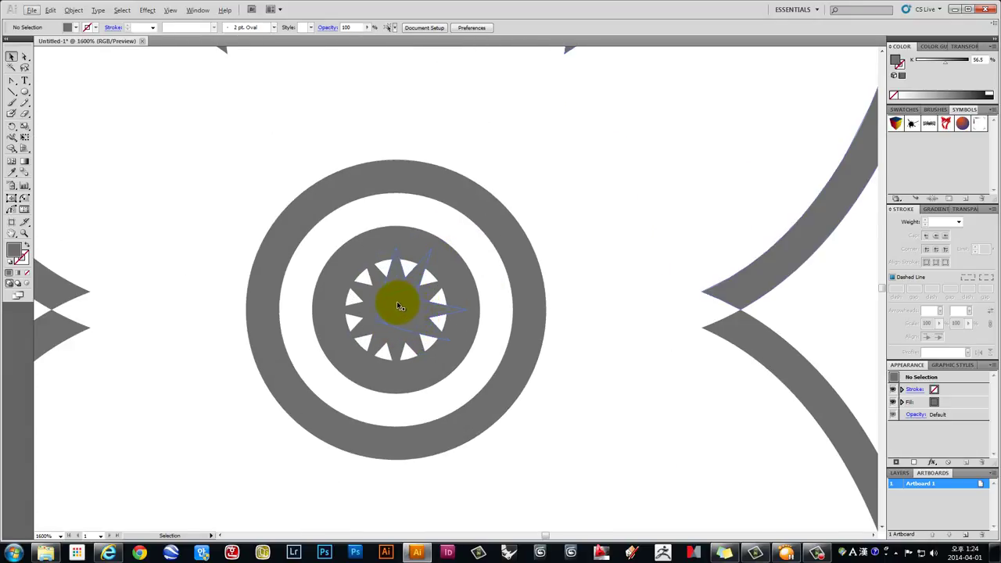
scroll(386, 297, "up", 1, "alt")
left_click(395, 263)
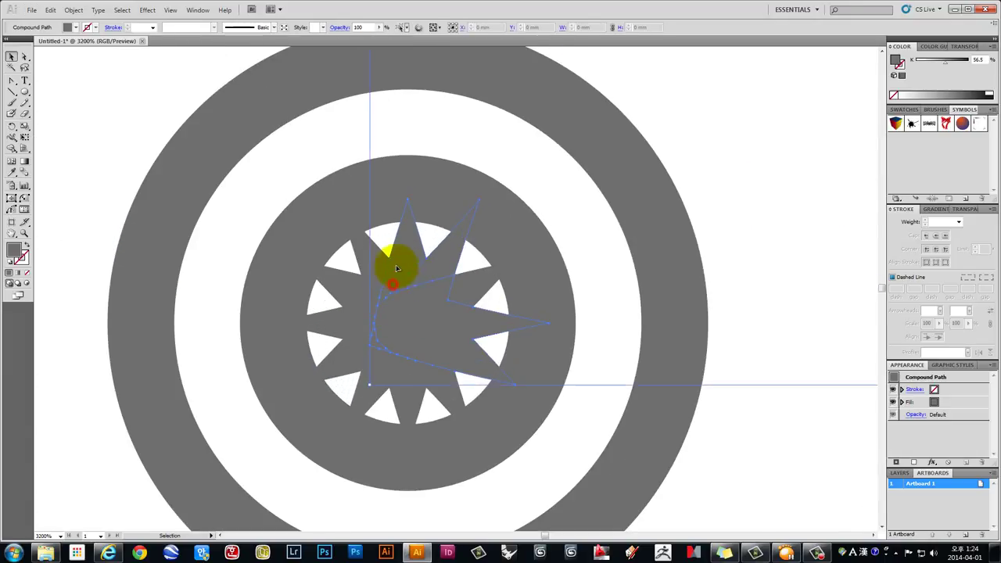
left_click(405, 257)
left_click(413, 286)
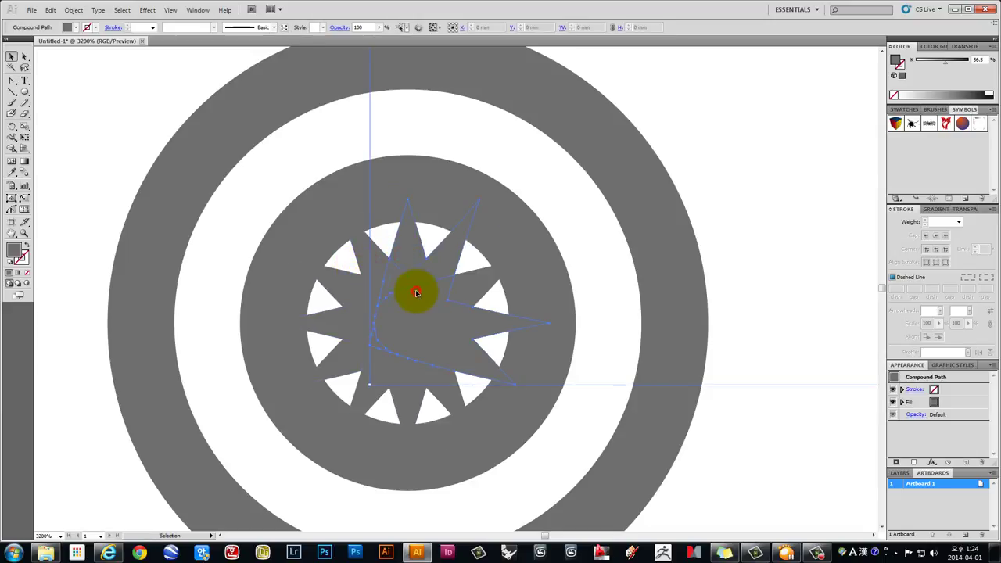
mouse_move(413, 299)
left_mouse_down()
mouse_move(406, 337)
mouse_move(391, 334)
left_mouse_up()
key("Delete")
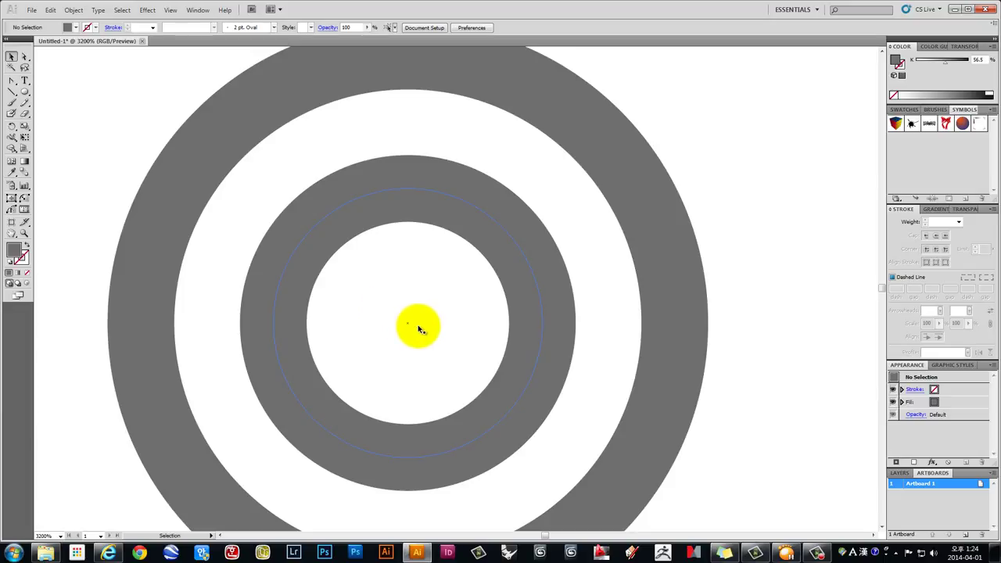
Undo the deletion with Ctrl+Z to restore the star inside the inner ring
scroll(415, 319, "down", 1, "alt")
scroll(415, 319, "down", 3, "alt")
scroll(423, 319, "down", 3, "alt")
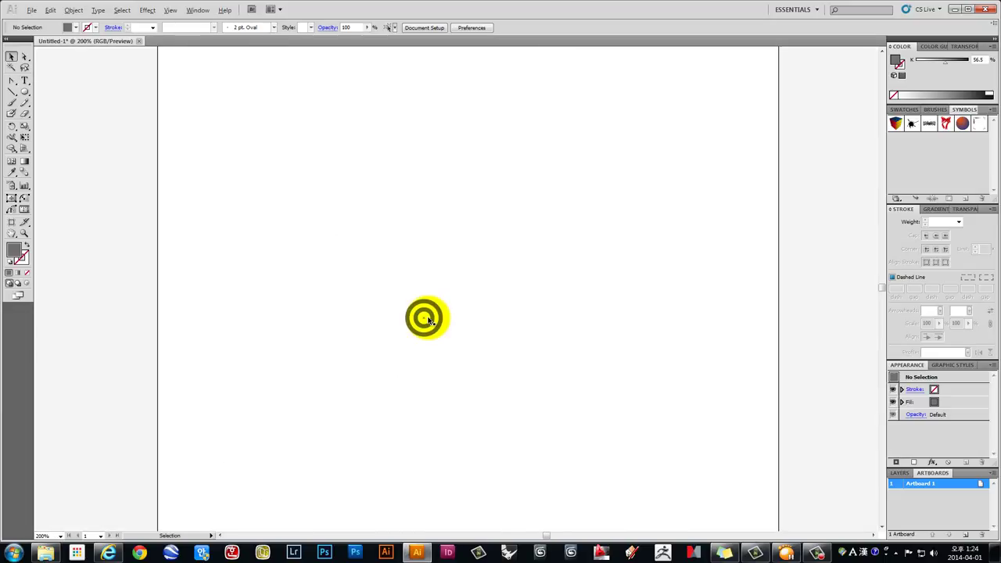
scroll(429, 320, "down", 2, "alt")
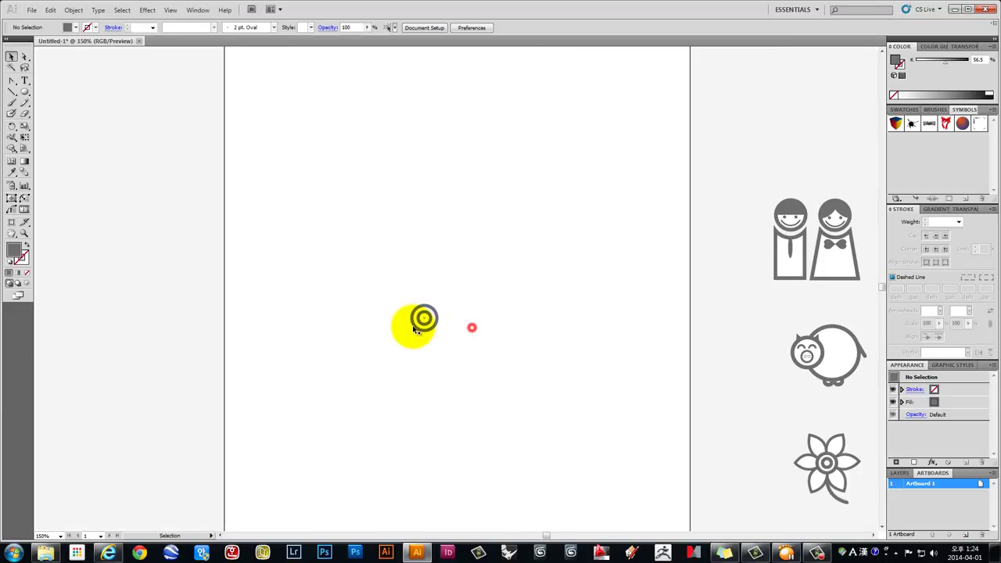
scroll(418, 320, "up", 4, "alt")
scroll(425, 318, "up", 2, "alt")
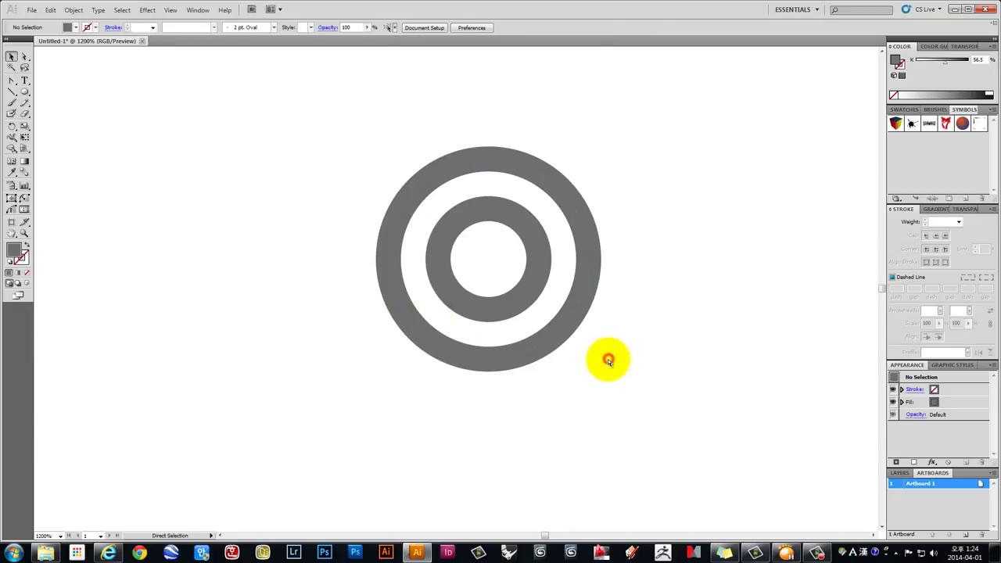
key("ctrl+z")
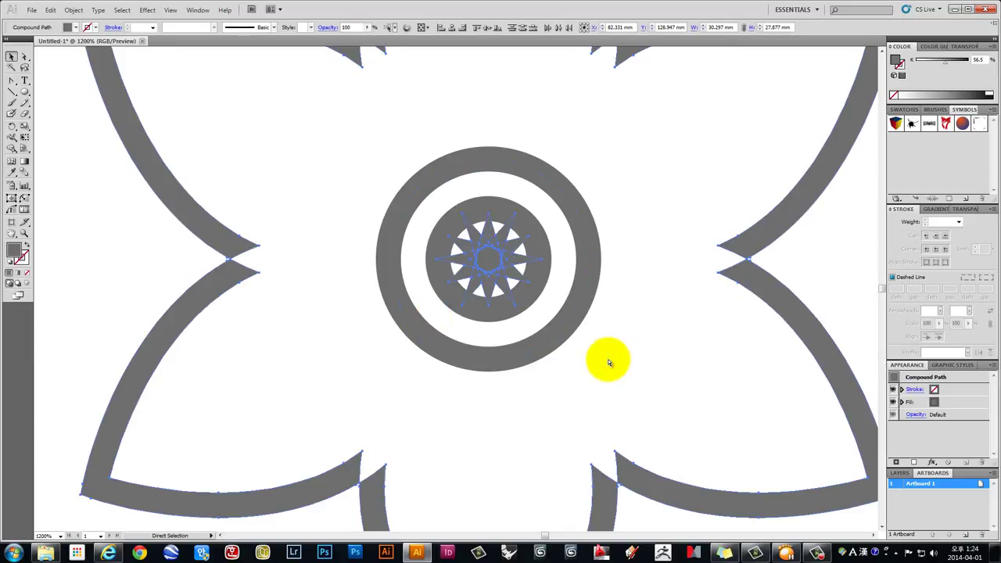
scroll(632, 268, "down", 1, "alt")
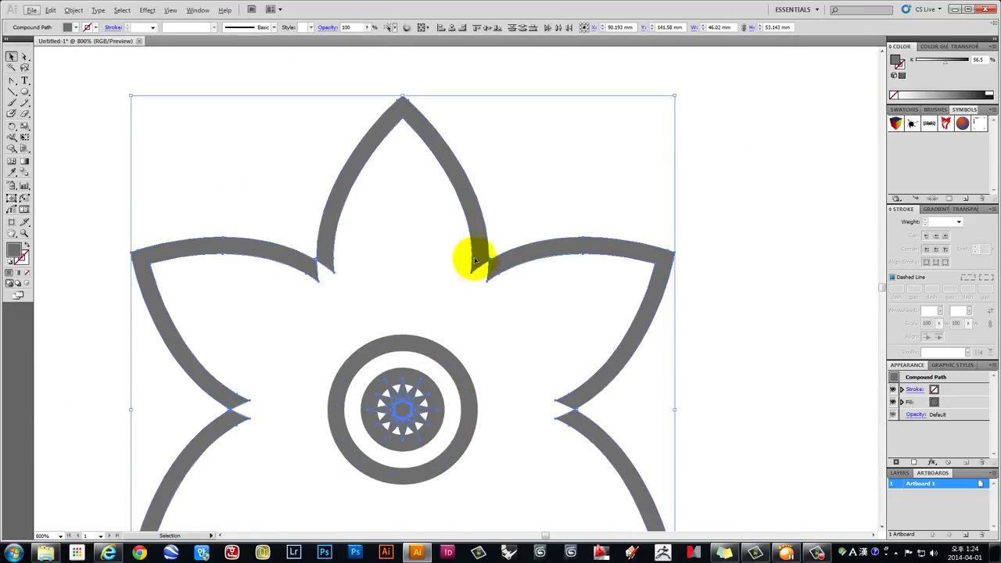
scroll(496, 281, "down", 1)
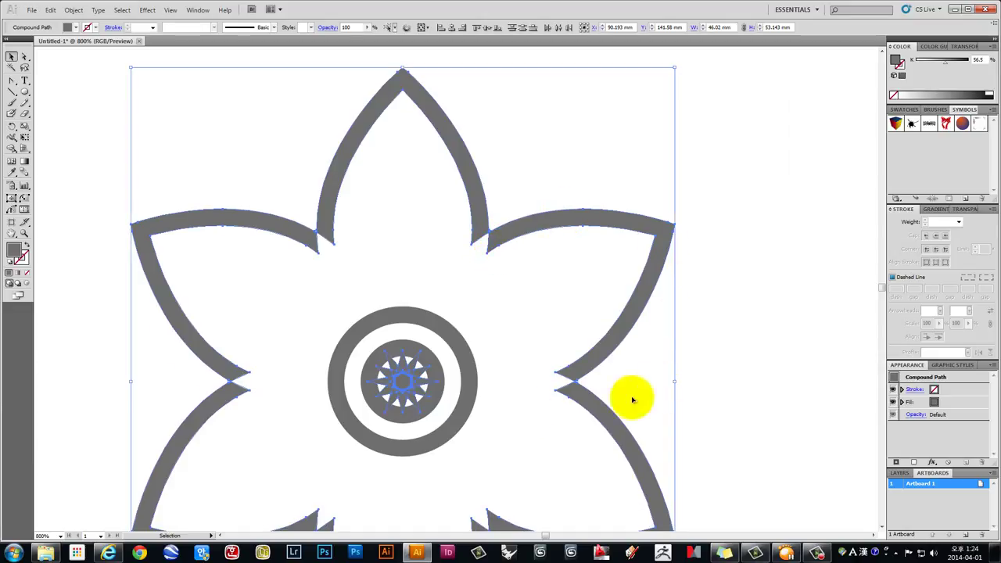
Move the double-ring circles out to the right of the flower
left_click(439, 348)
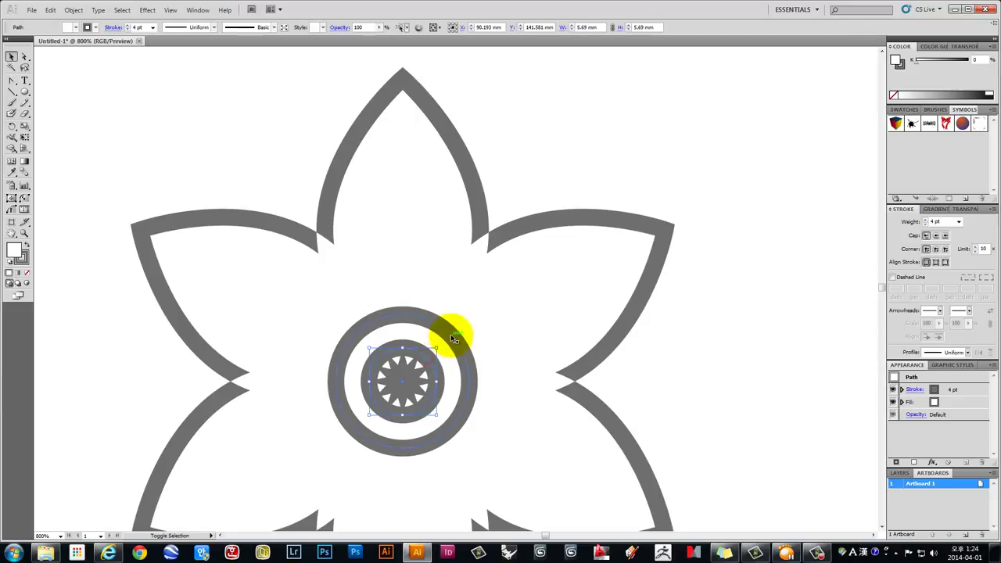
left_click(455, 341)
left_click_drag(459, 346, 843, 346)
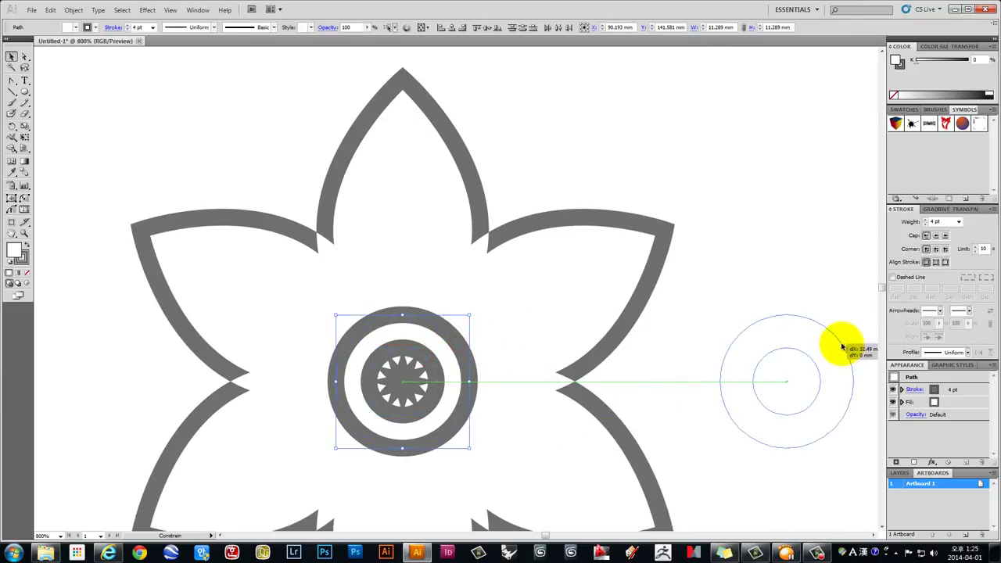
Box-select the small star's points with Direct Selection and delete the star
left_click(583, 375)
scroll(547, 344, "down", 2)
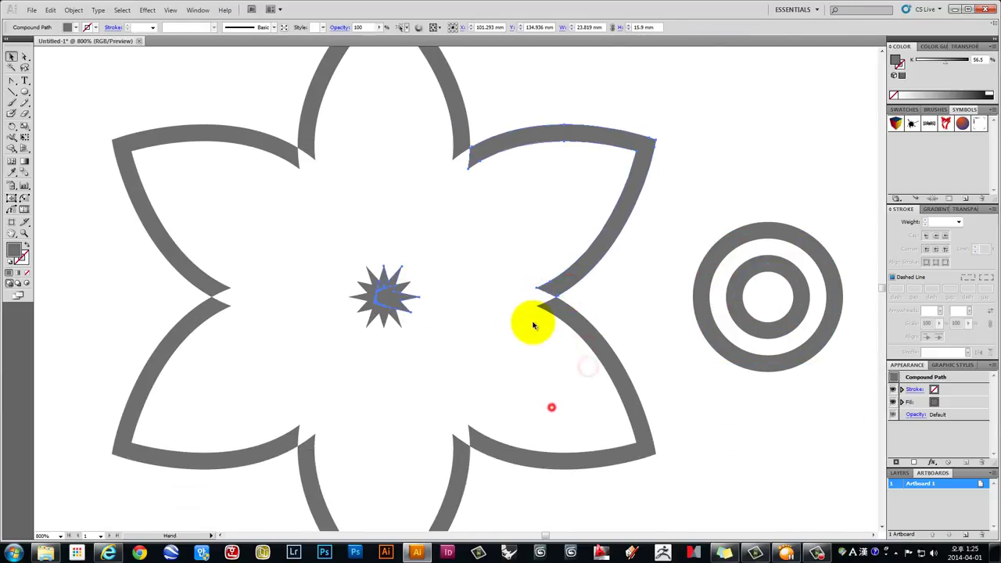
left_click_drag(565, 498, 287, 144)
left_click_drag(218, 97, 217, 96)
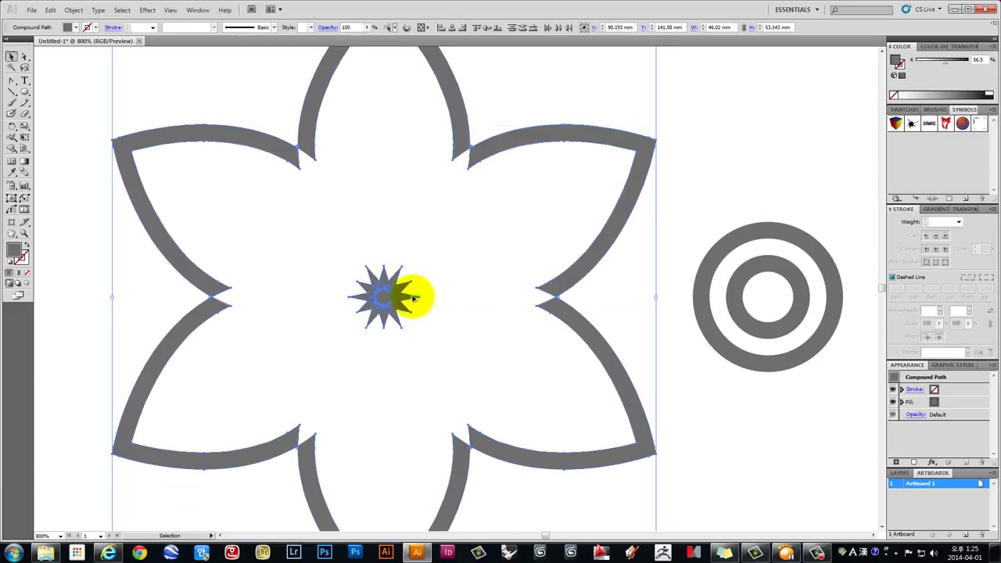
left_click(24, 59)
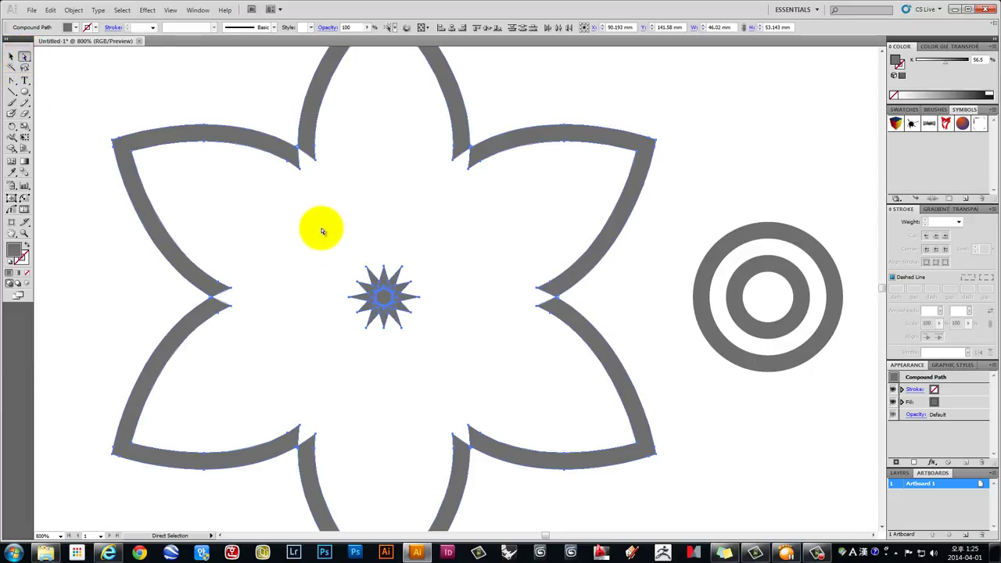
mouse_move(321, 228)
left_mouse_down()
mouse_move(457, 368)
mouse_move(297, 219)
mouse_move(442, 380)
left_mouse_up()
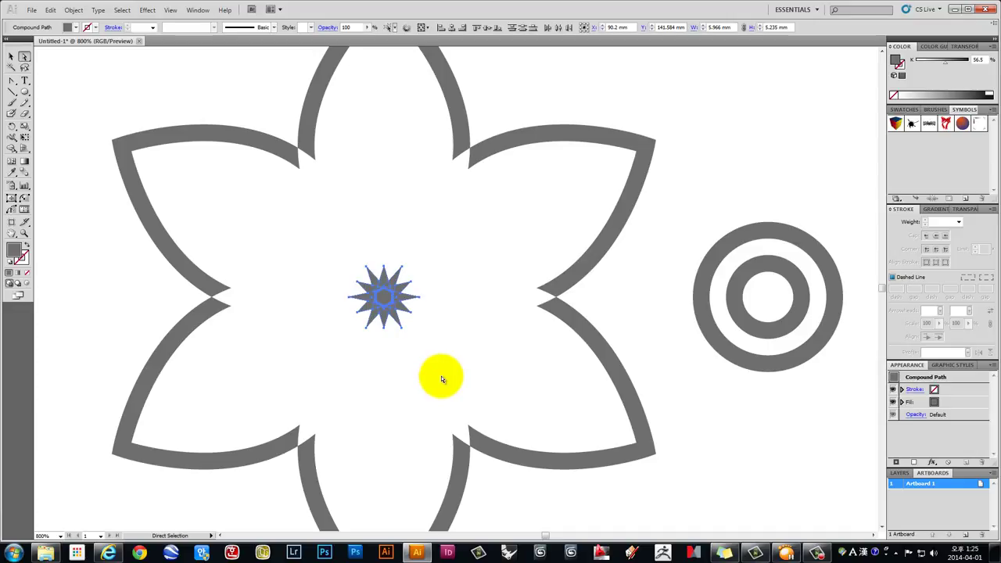
key("Delete")
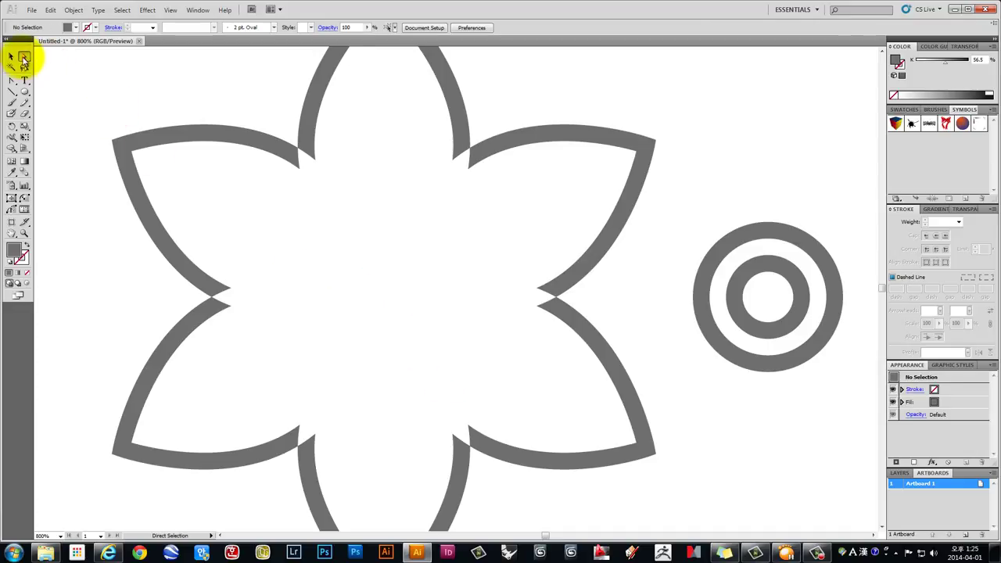
Drag the double rings back onto the flower's centre
left_click(13, 57)
left_click_drag(825, 416, 719, 214)
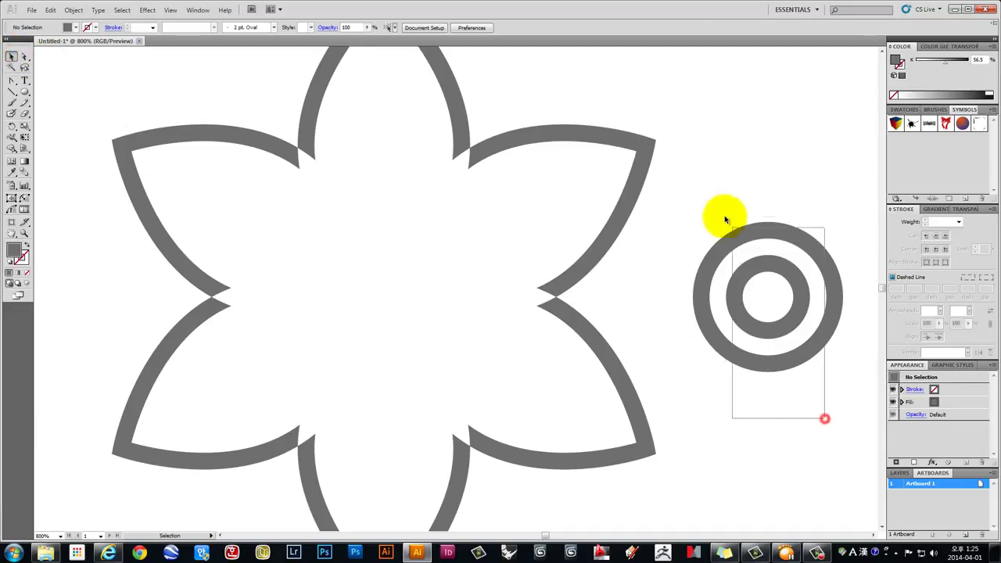
mouse_move(768, 298)
left_mouse_down()
mouse_move(379, 302)
mouse_move(387, 304)
left_mouse_up()
left_click(675, 302)
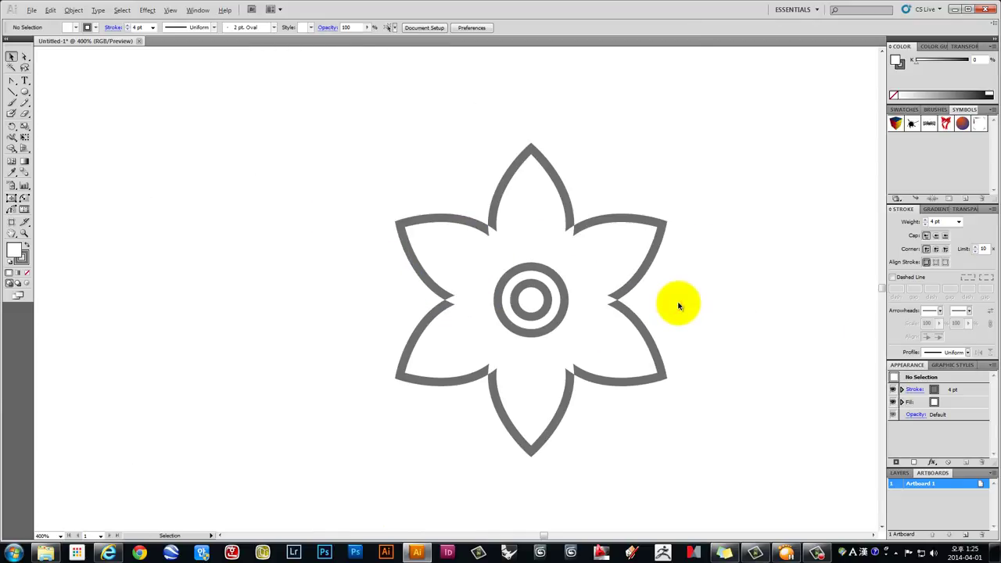
left_click_drag(712, 295, 536, 317)
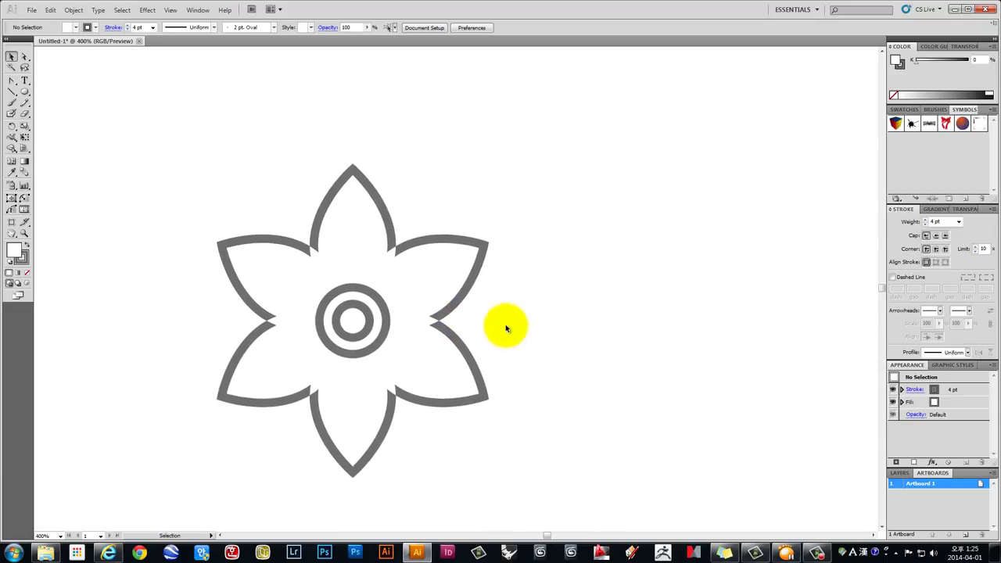
Select the whole flower outline and paste a copy in front
left_click(351, 309, "ctrl")
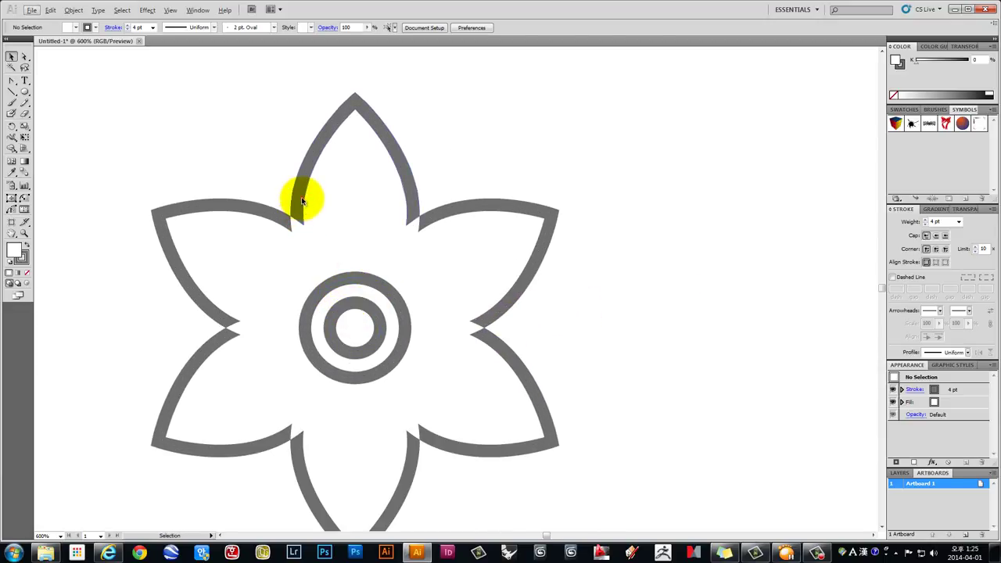
left_click(302, 201)
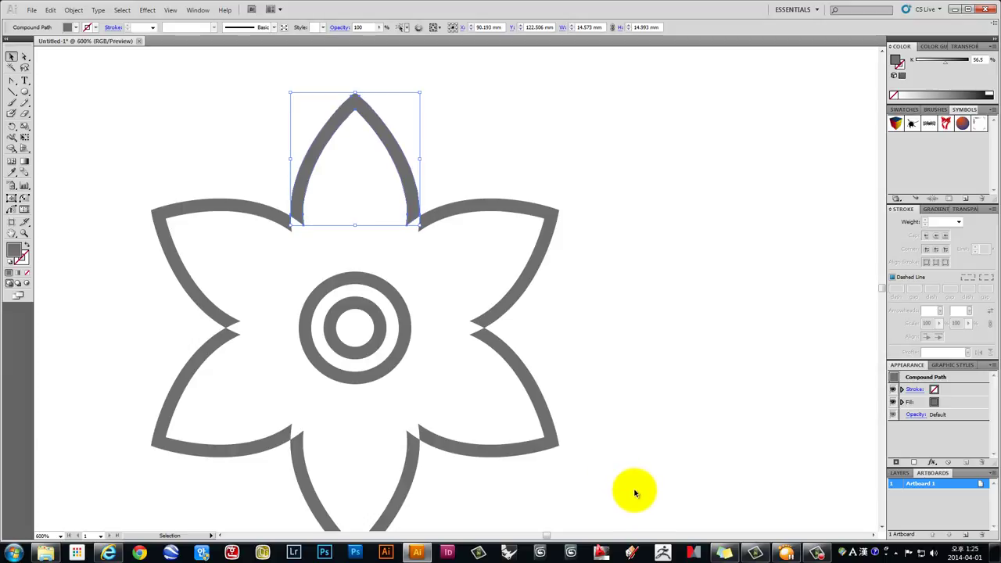
left_click_drag(630, 493, 187, 407)
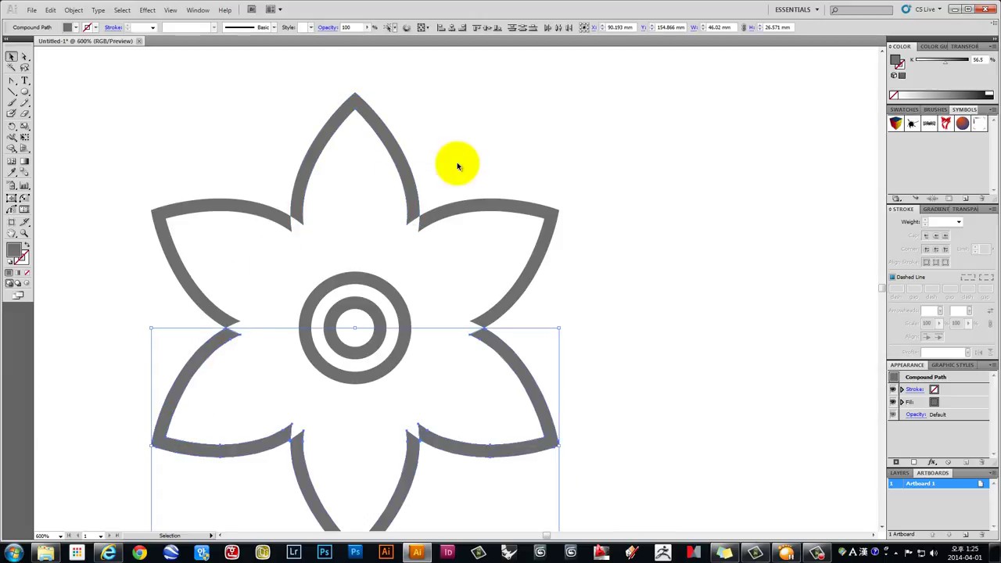
left_click_drag(613, 125, 143, 235)
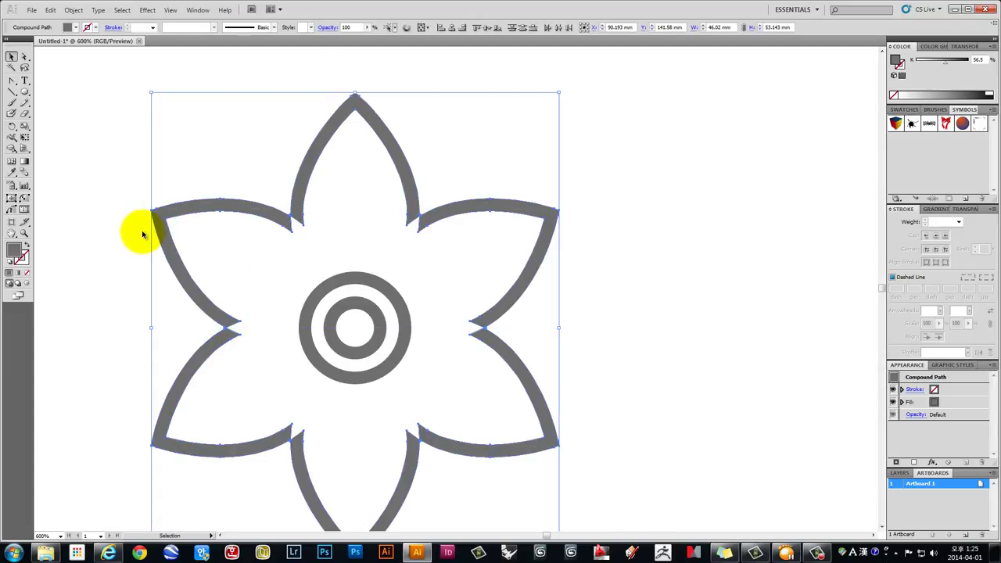
key("a")
key("v")
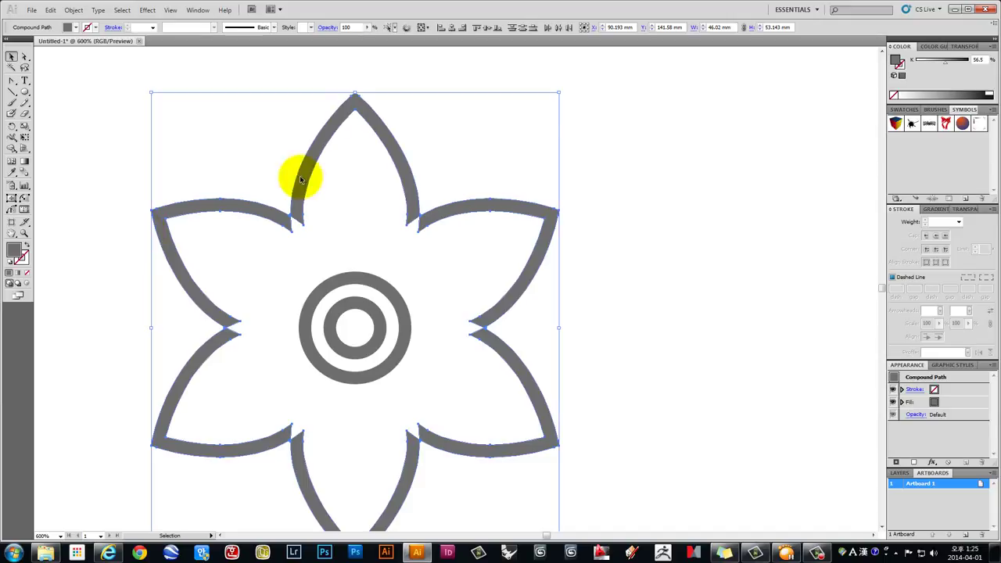
Scale the pasted copy down with a corner handle so its petals sit between the originals
mouse_move(560, 93)
left_mouse_down()
mouse_move(517, 175)
mouse_move(539, 234)
mouse_move(576, 287)
mouse_move(602, 412)
left_mouse_up()
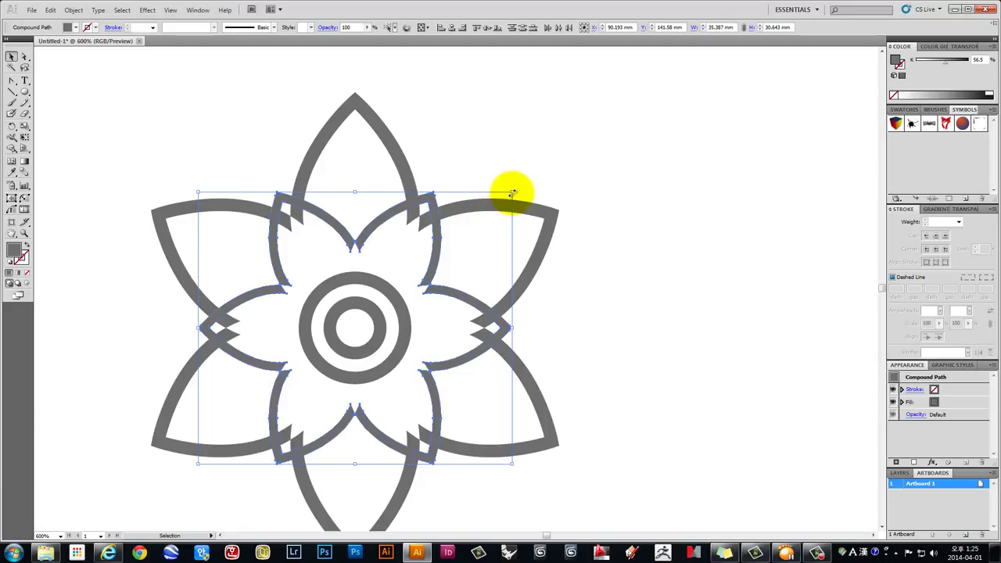
left_click_drag(512, 192, 547, 174)
left_click(665, 203)
left_click_drag(642, 272, 732, 220)
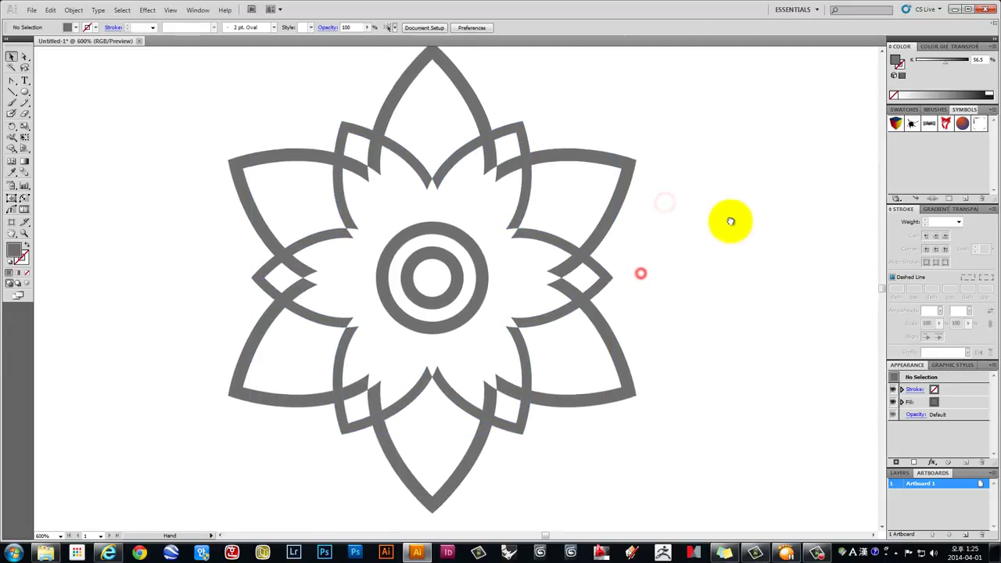
scroll(735, 221, "down", 1)
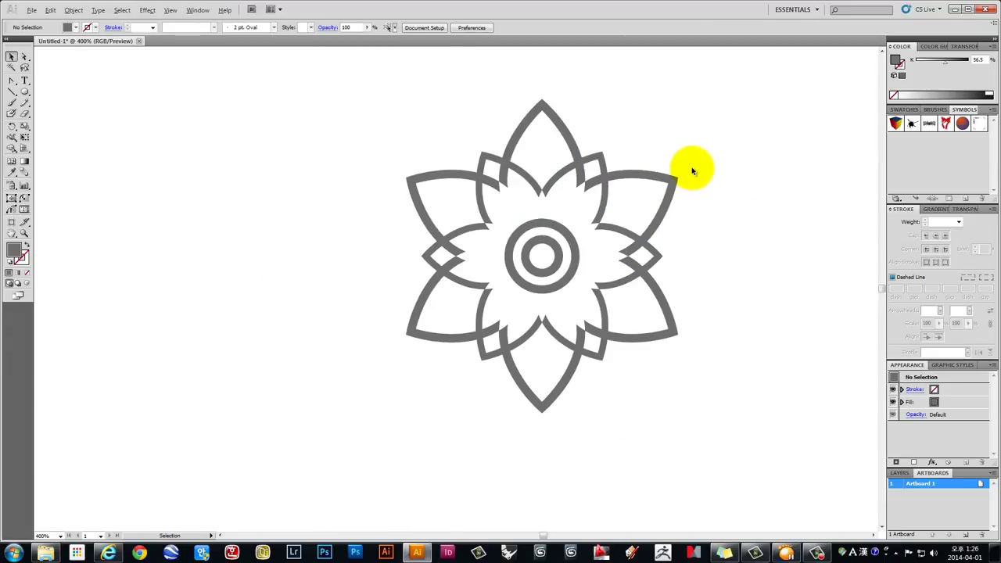
Marquee-select the upper and lower halves so the whole flower is selected
scroll(692, 161, "up", 1)
left_click_drag(495, 150, 217, 208)
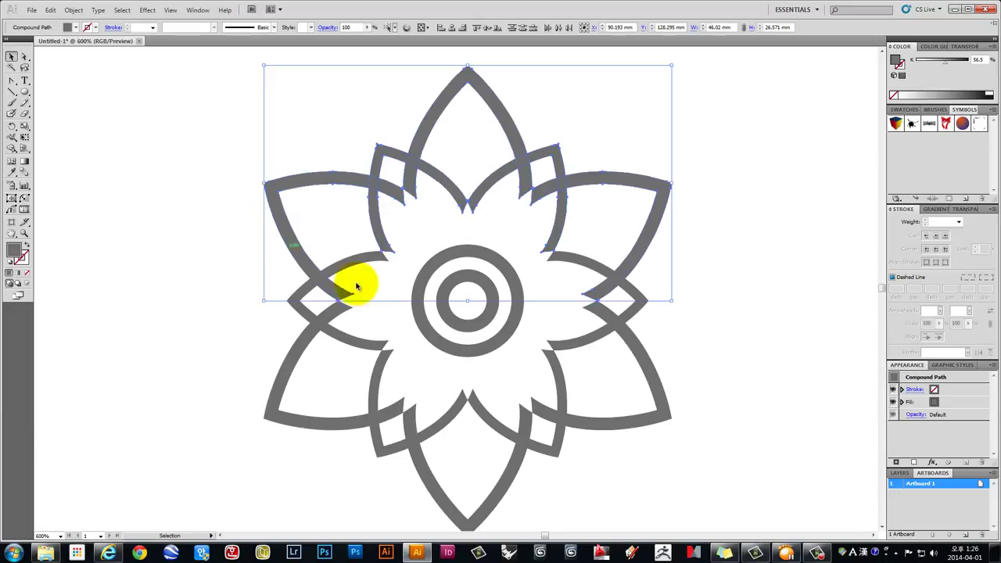
mouse_move(732, 485)
left_mouse_down()
mouse_move(203, 380)
mouse_move(211, 371)
left_mouse_up()
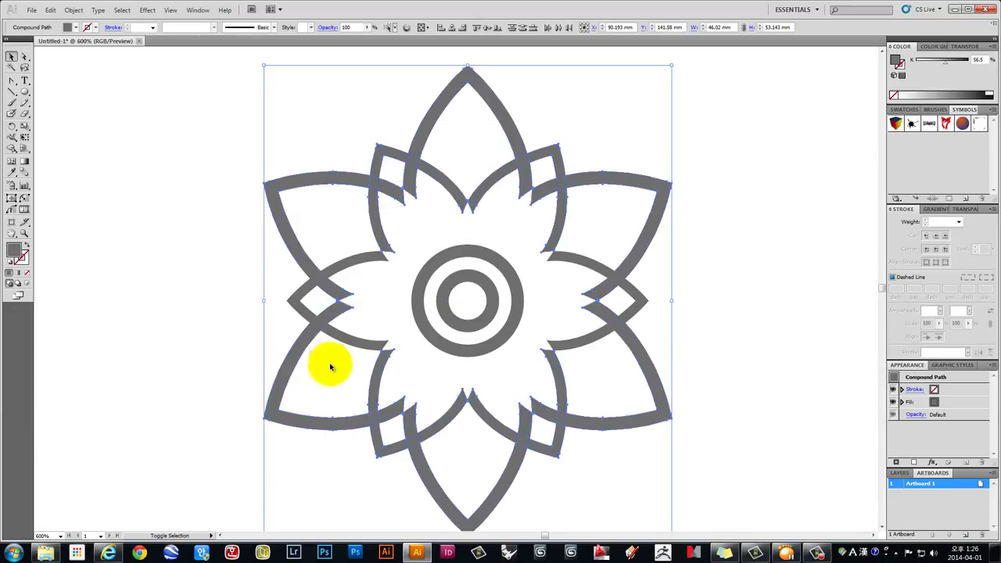
left_click(357, 346)
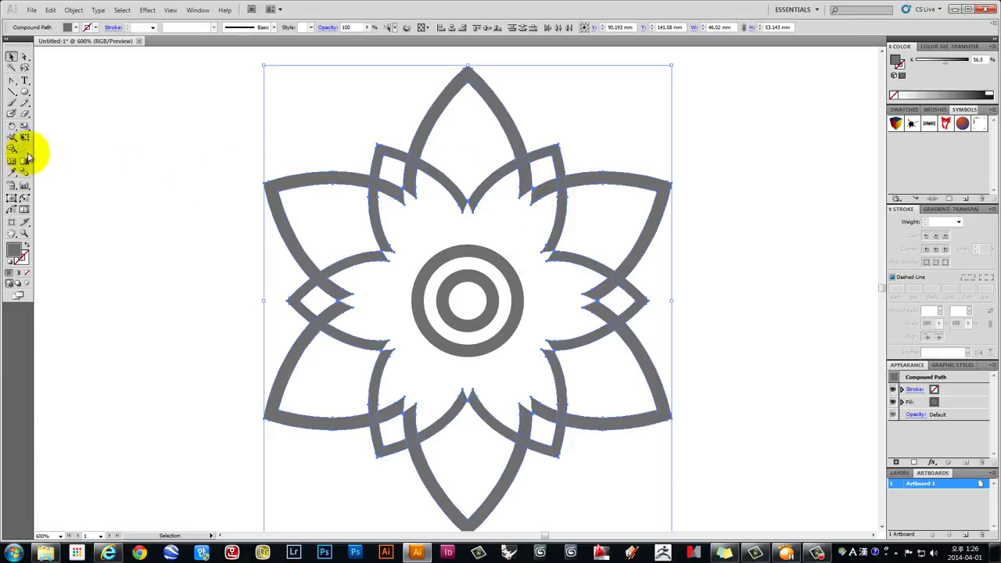
Remove the crossing squares on the upper and right petals, undoing the last one
left_click(399, 168)
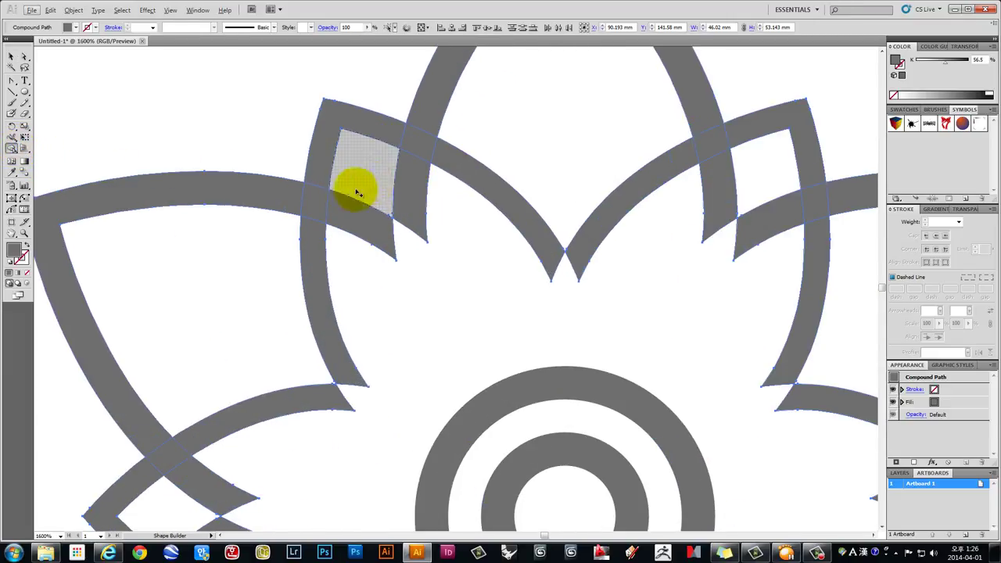
left_click(313, 206, "alt")
left_click(431, 144, "alt")
left_click(709, 144, "alt")
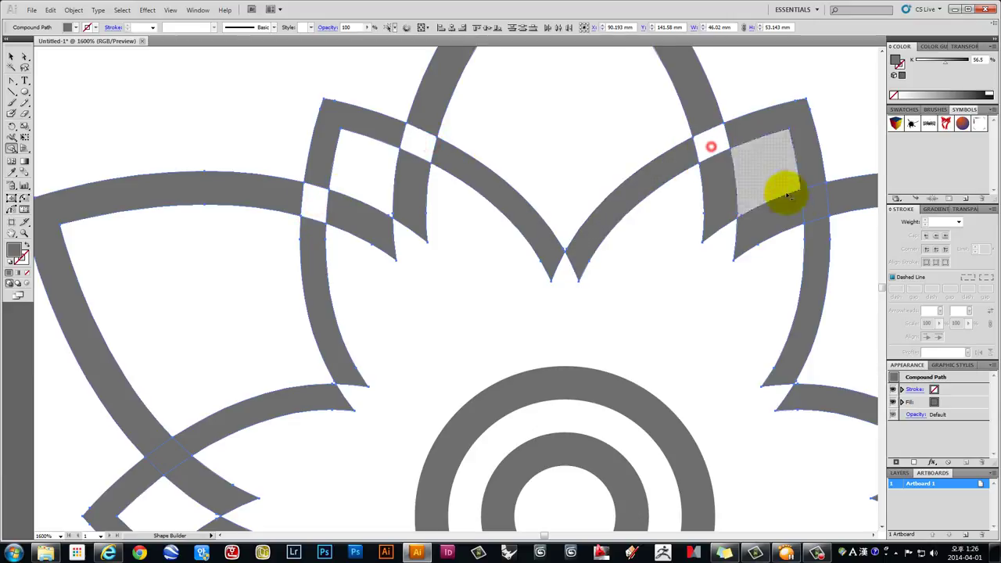
left_click(817, 204, "alt")
scroll(797, 227, "down", 2)
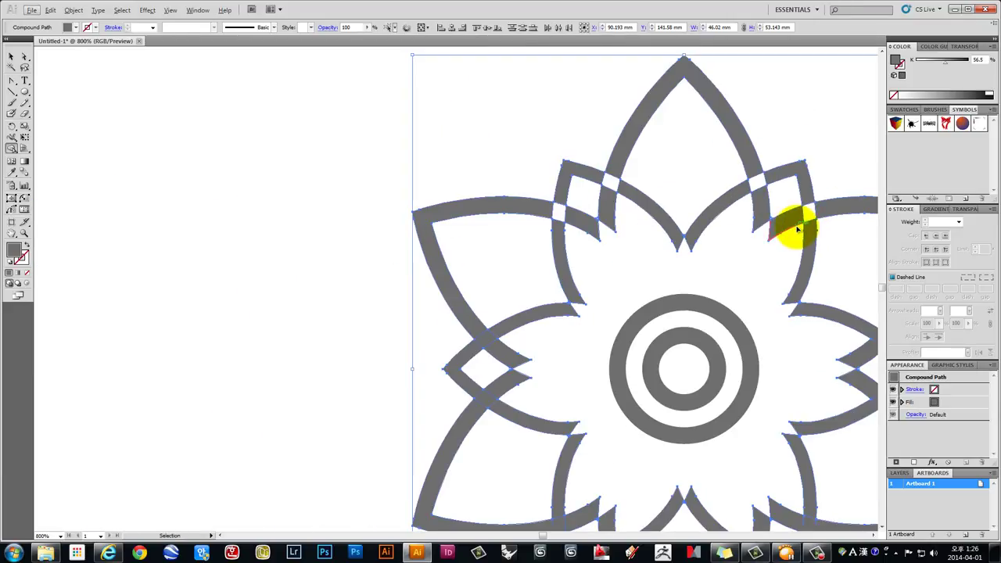
left_click(267, 120)
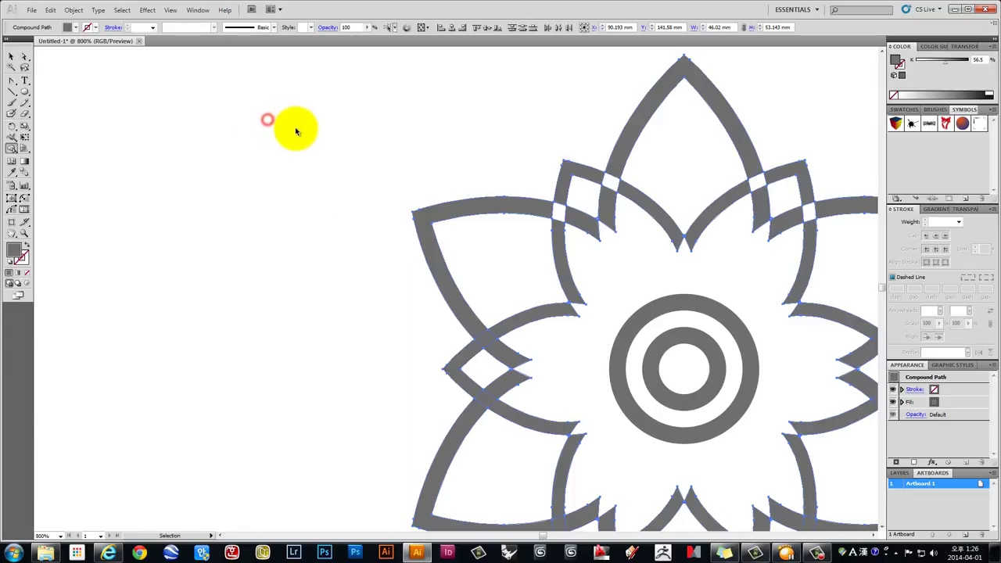
key("ctrl+z")
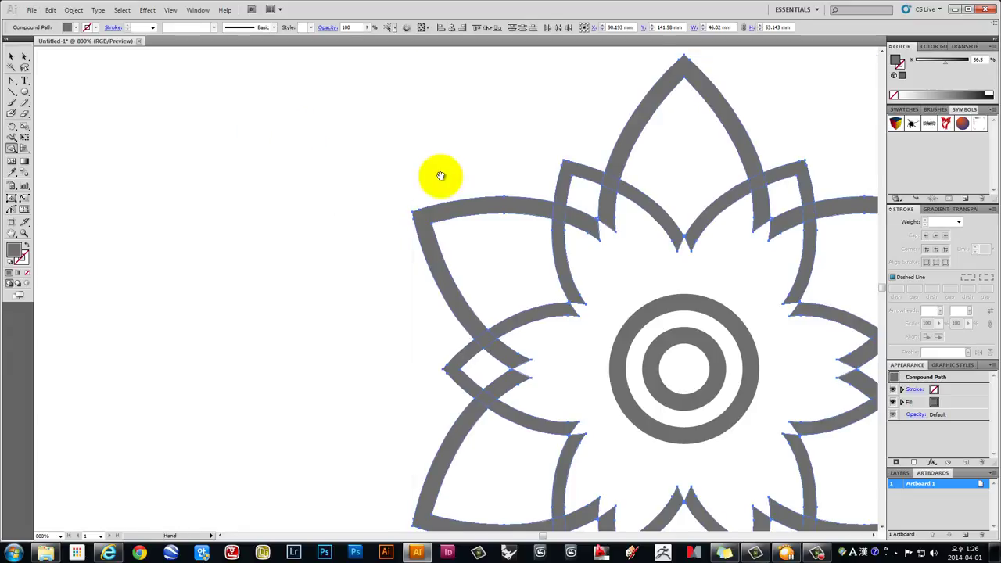
left_click_drag(440, 174, 227, 141)
Merge the six petal overlaps with Shape Builder, then zoom out and deselect
left_click(11, 149)
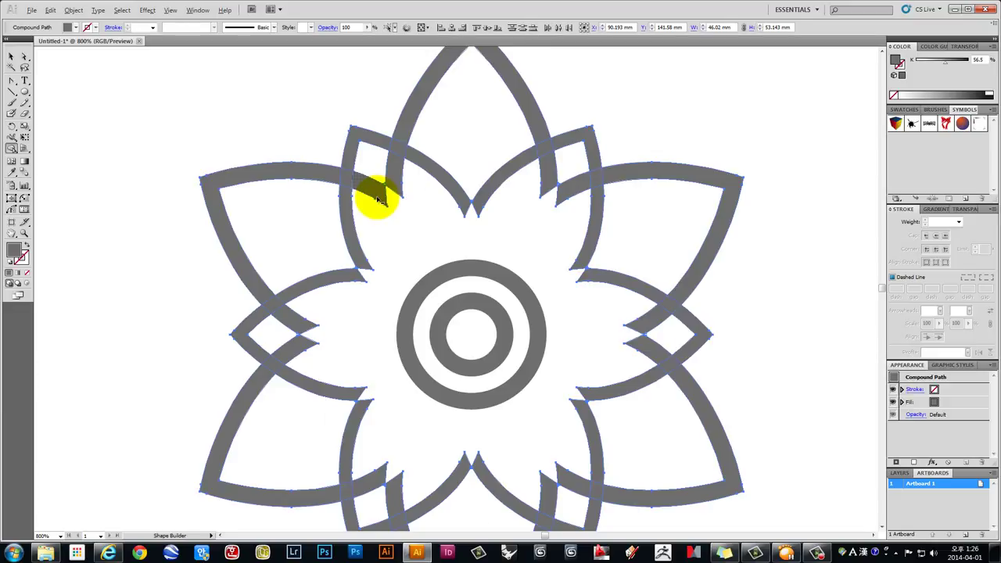
left_click_drag(379, 198, 395, 176)
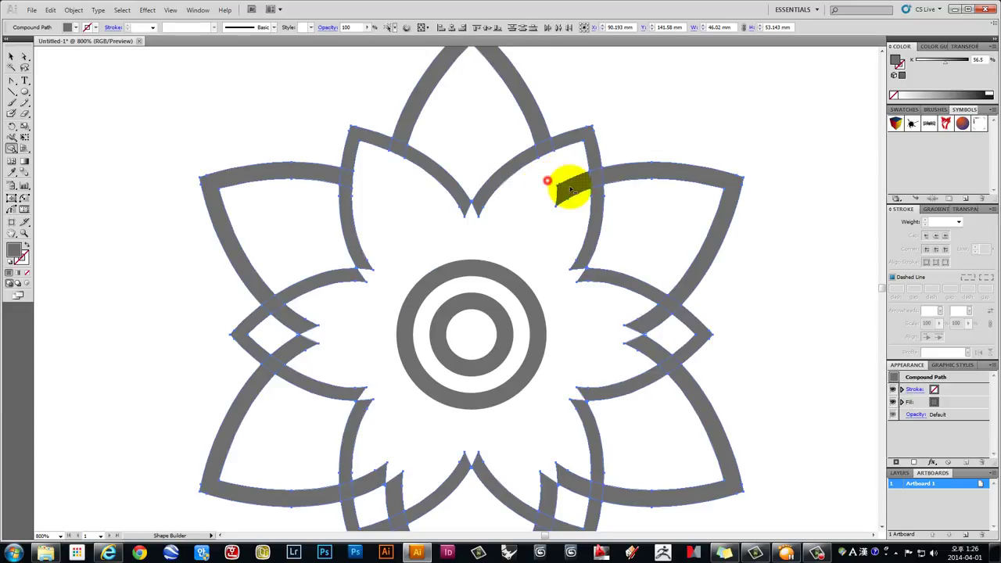
left_click_drag(571, 190, 570, 186)
left_click_drag(653, 319, 651, 353)
left_click_drag(566, 479, 548, 496)
left_click_drag(425, 474, 369, 485)
mouse_move(315, 343)
left_mouse_down()
mouse_move(302, 353)
mouse_move(299, 321)
left_mouse_up()
key("ctrl+minus")
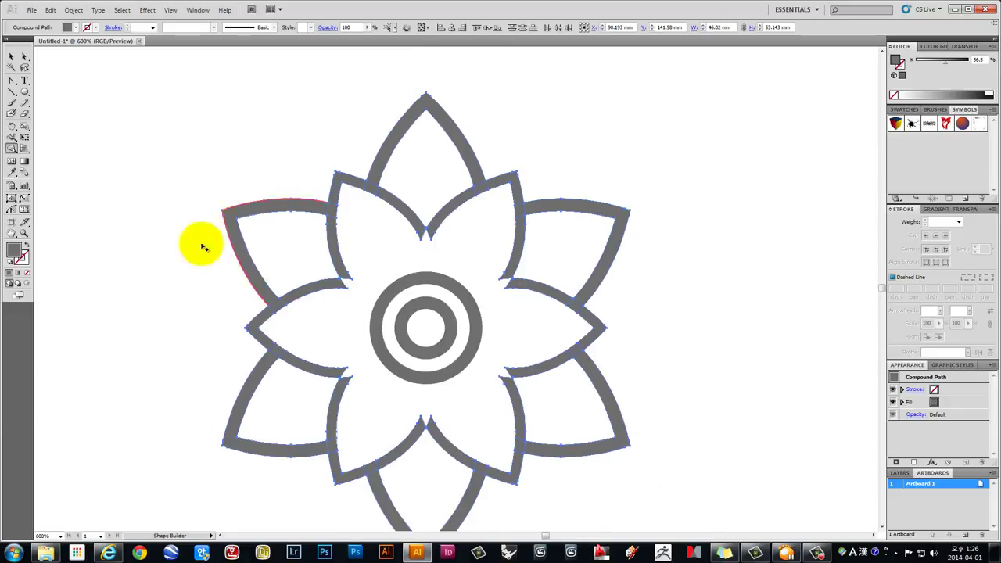
left_click(11, 56)
left_click(173, 110)
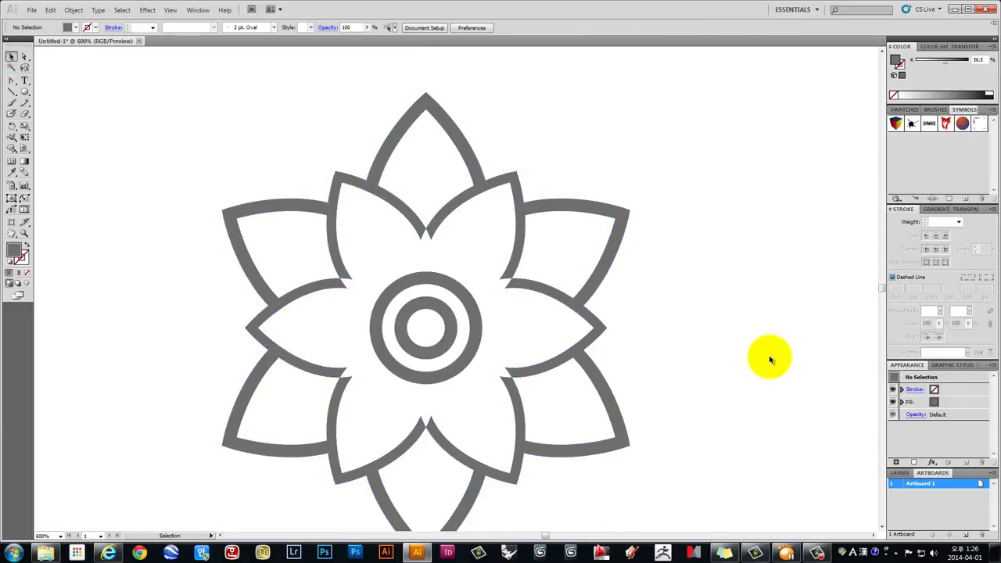
scroll(769, 355, "down", 3)
left_click_drag(743, 349, 478, 313)
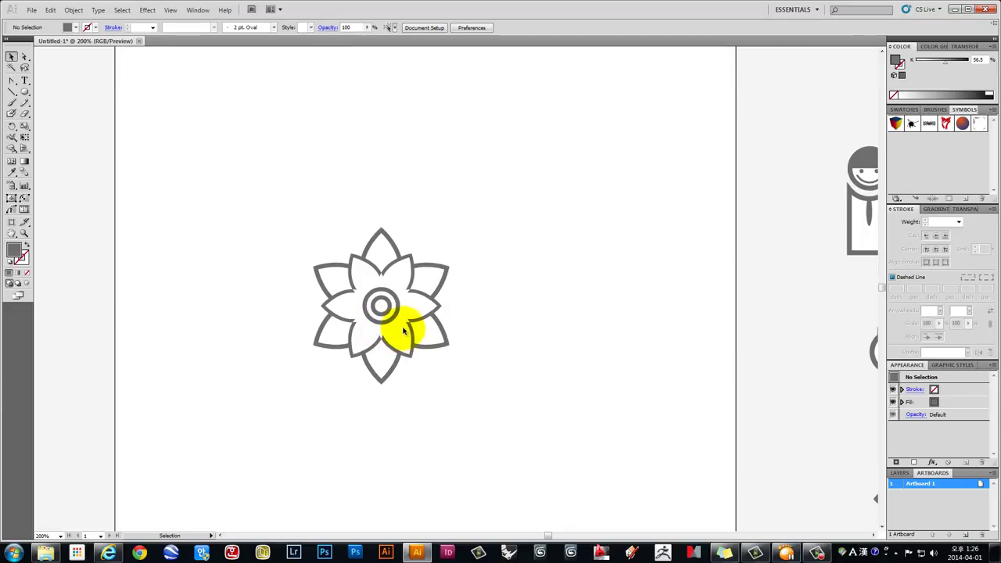
left_click_drag(543, 328, 607, 279)
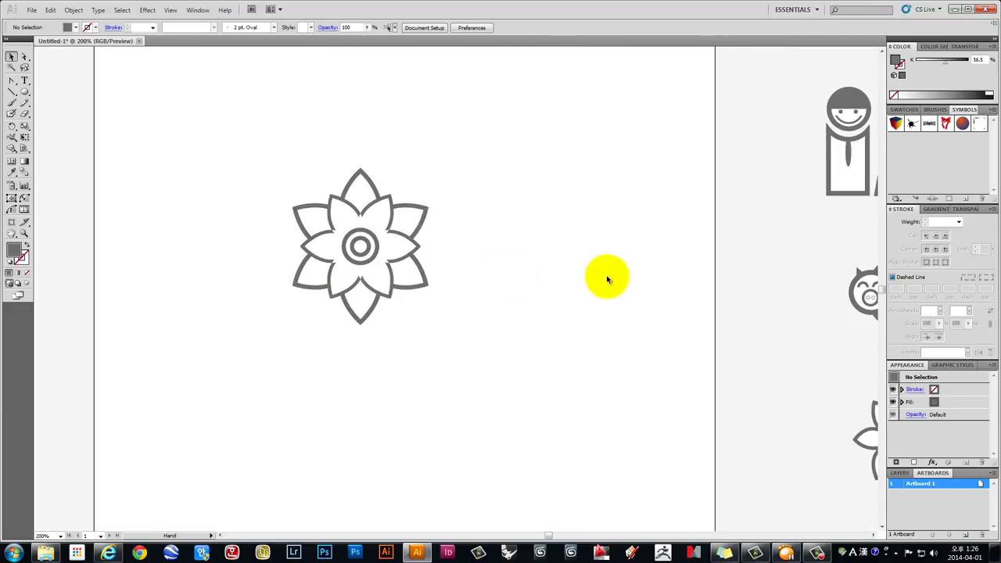
left_click(291, 217, "ctrl")
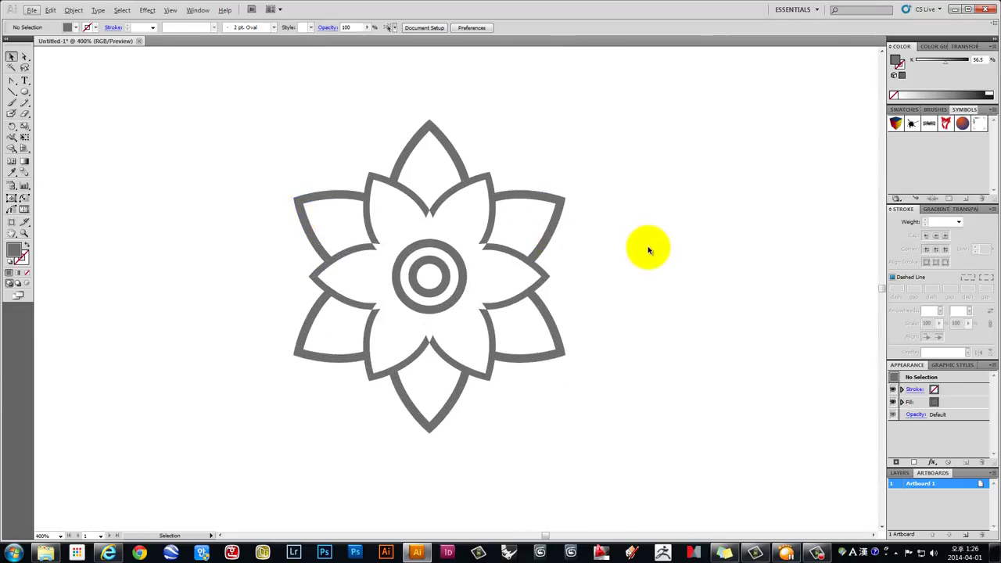